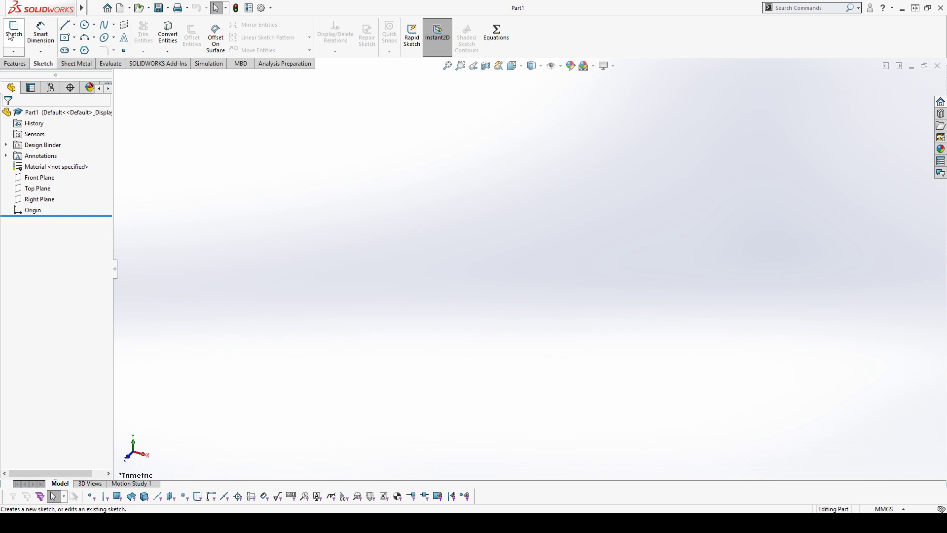
Start a new sketch on the Top Plane.
{"action": "left_click", "coordinate": [9, 36]}
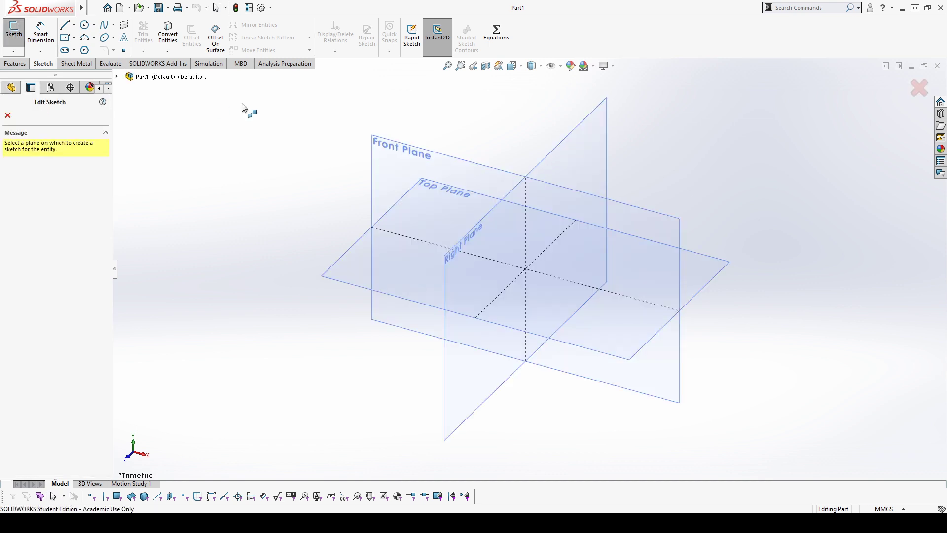
{"action": "left_click", "coordinate": [418, 247]}
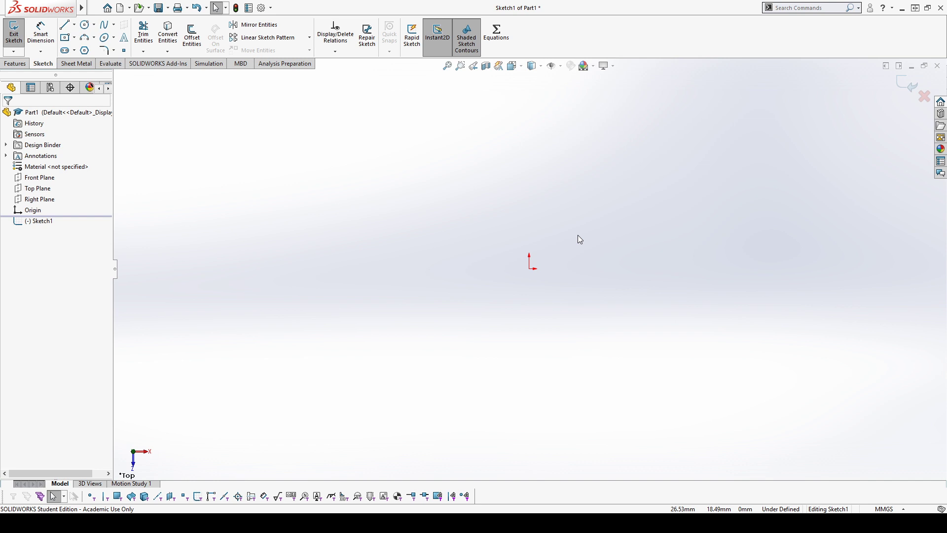
{"action": "key", "text": "w"}
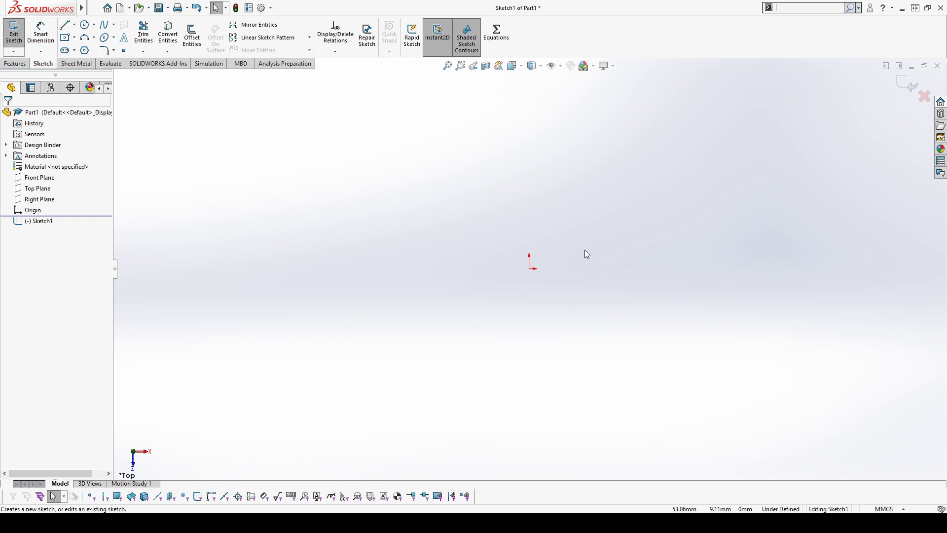
{"action": "left_click", "coordinate": [665, 314]}
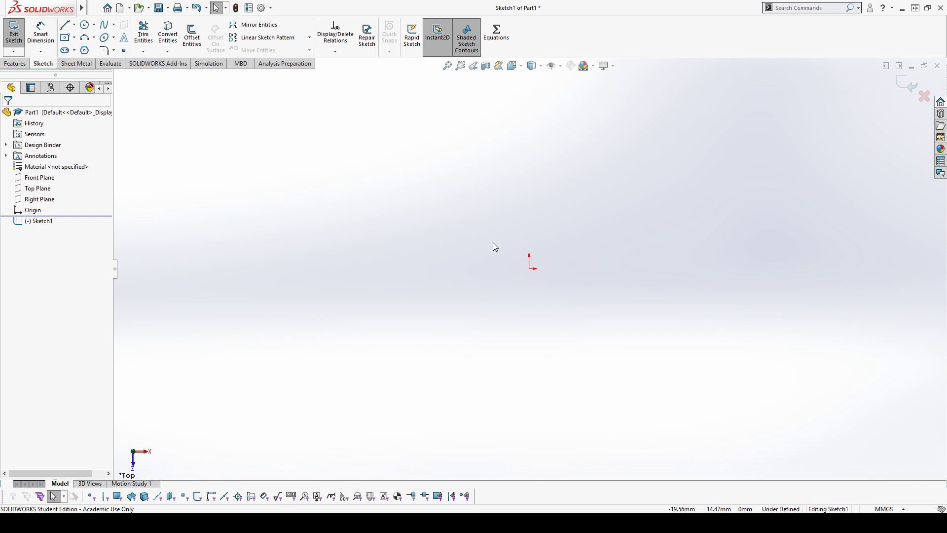
{"action": "key", "text": "w"}
Sketch a chain of twelve connected, self-crossing lines starting at the origin, star-shaped above with open zigzags below.
{"action": "left_click", "coordinate": [67, 25]}
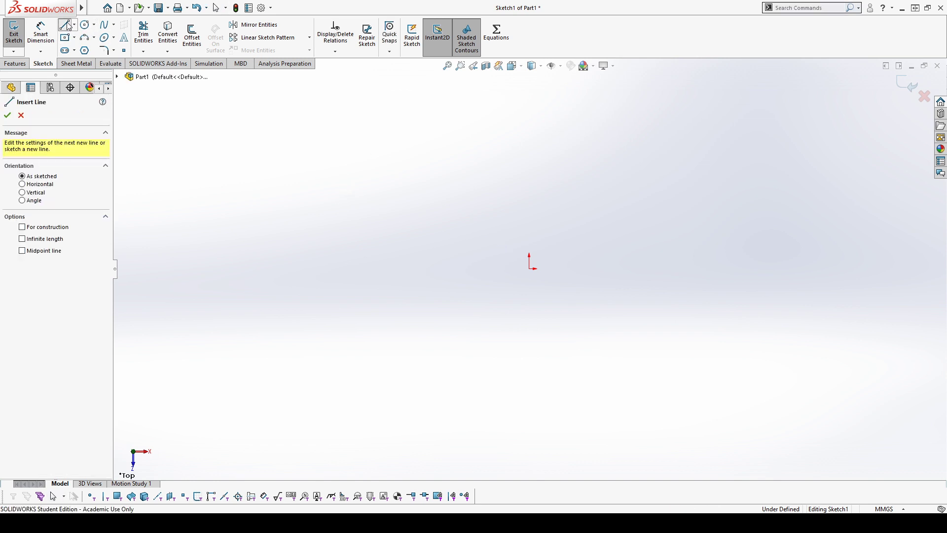
{"action": "left_click", "coordinate": [529, 268]}
{"action": "left_click", "coordinate": [565, 159]}
{"action": "left_click", "coordinate": [690, 251]}
{"action": "left_click", "coordinate": [612, 297]}
{"action": "left_click", "coordinate": [671, 159]}
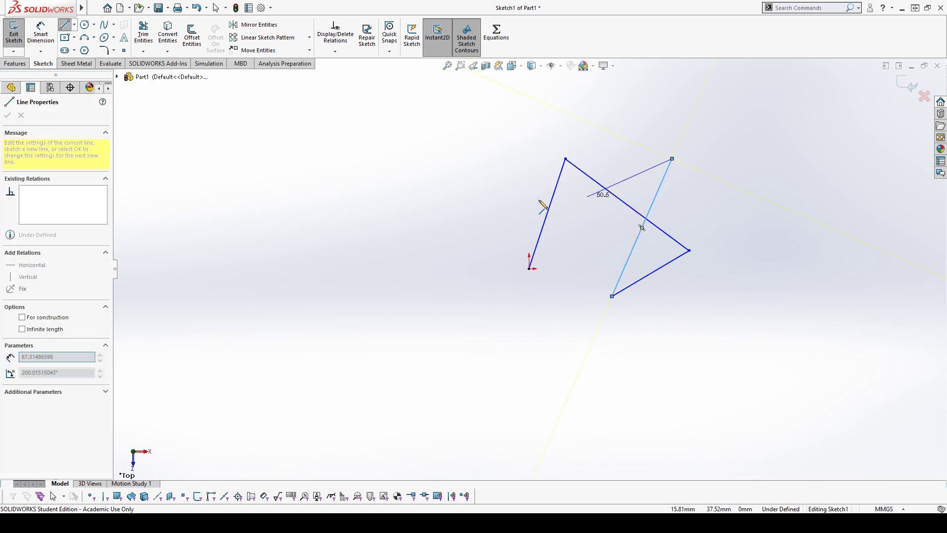
{"action": "left_click", "coordinate": [487, 205]}
{"action": "left_click", "coordinate": [683, 304]}
{"action": "left_click", "coordinate": [652, 395]}
{"action": "left_click", "coordinate": [537, 364]}
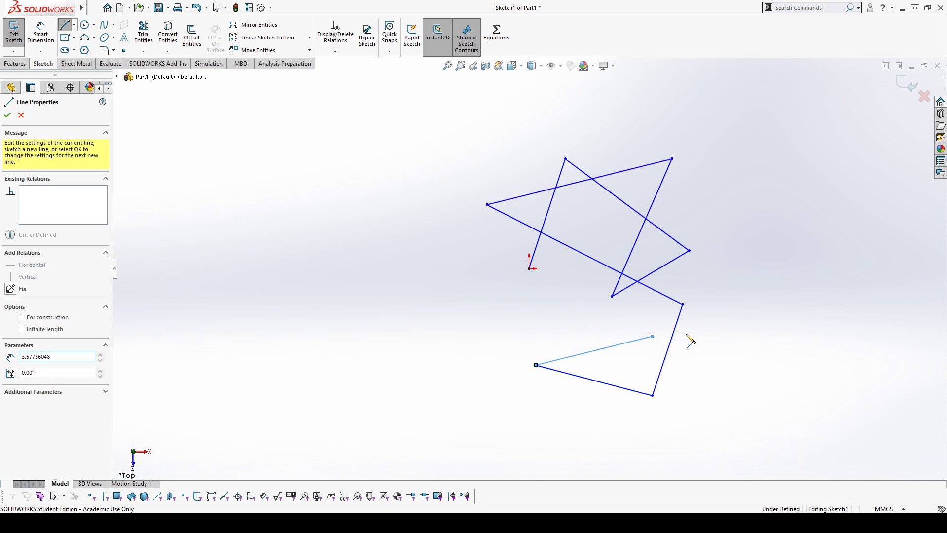
{"action": "left_click", "coordinate": [652, 337]}
{"action": "left_click", "coordinate": [756, 329]}
{"action": "left_click", "coordinate": [723, 428]}
{"action": "left_click", "coordinate": [716, 304]}
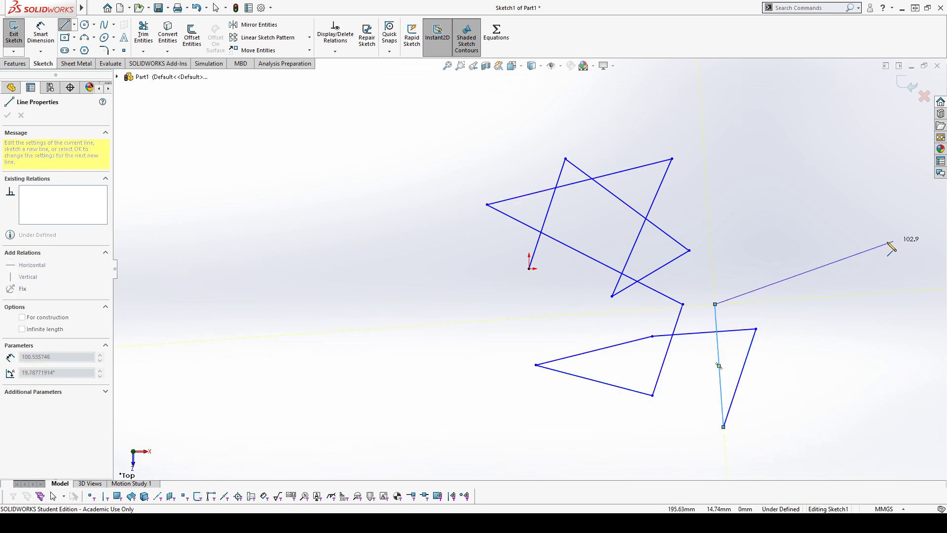
{"action": "key", "text": "Escape"}
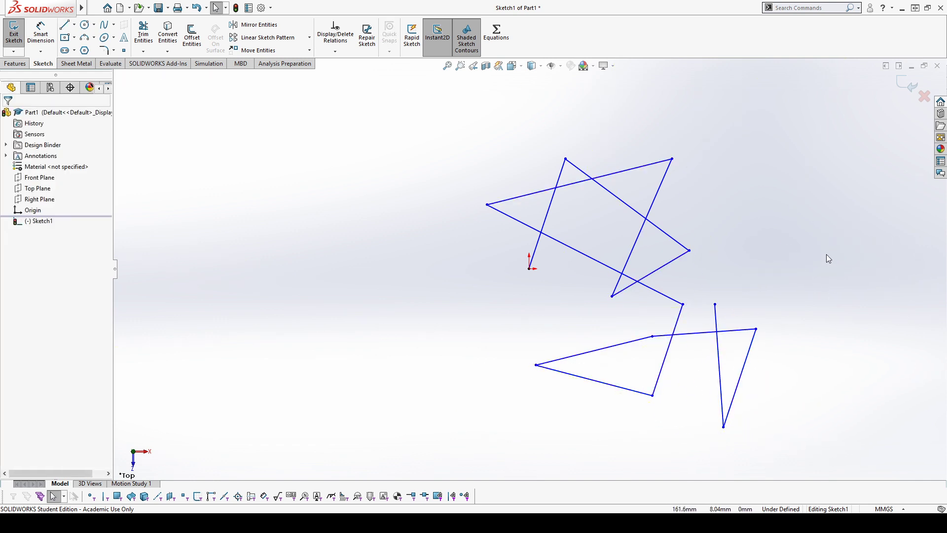
Sketch two separate crossing lines beside the star shape, one nearly horizontal and one nearly vertical.
{"action": "left_click", "coordinate": [144, 35]}
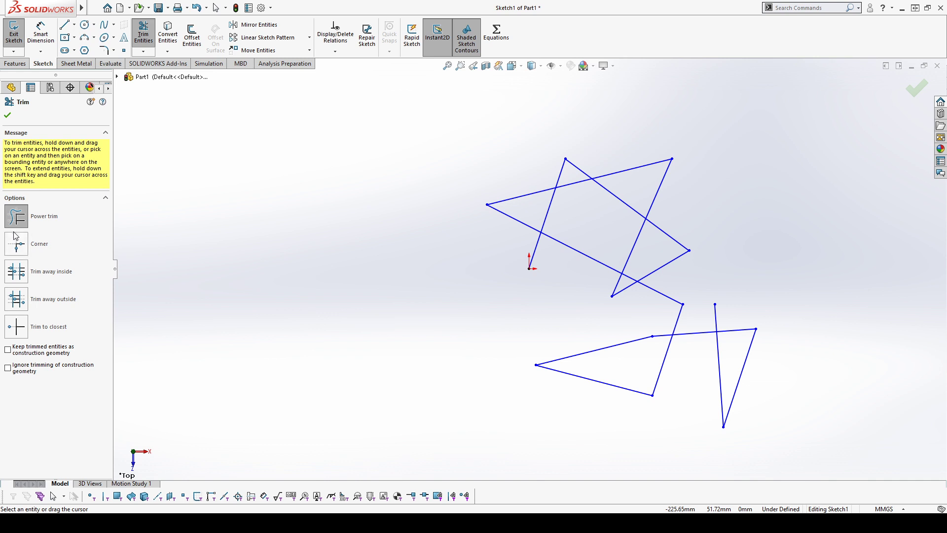
{"action": "left_click", "coordinate": [64, 24]}
{"action": "left_click", "coordinate": [197, 198]}
{"action": "left_click", "coordinate": [392, 206]}
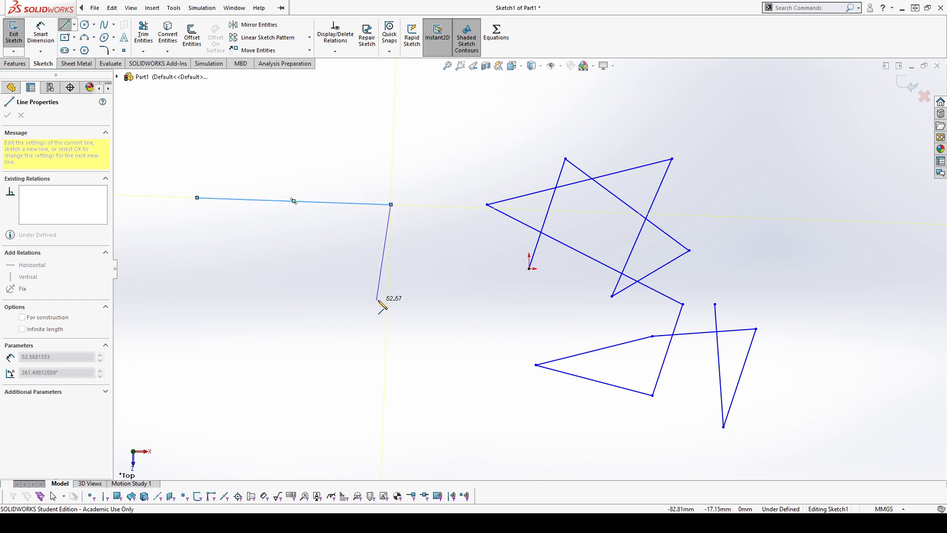
{"action": "key", "text": "Escape"}
{"action": "left_click", "coordinate": [348, 142]}
{"action": "left_click", "coordinate": [328, 293]}
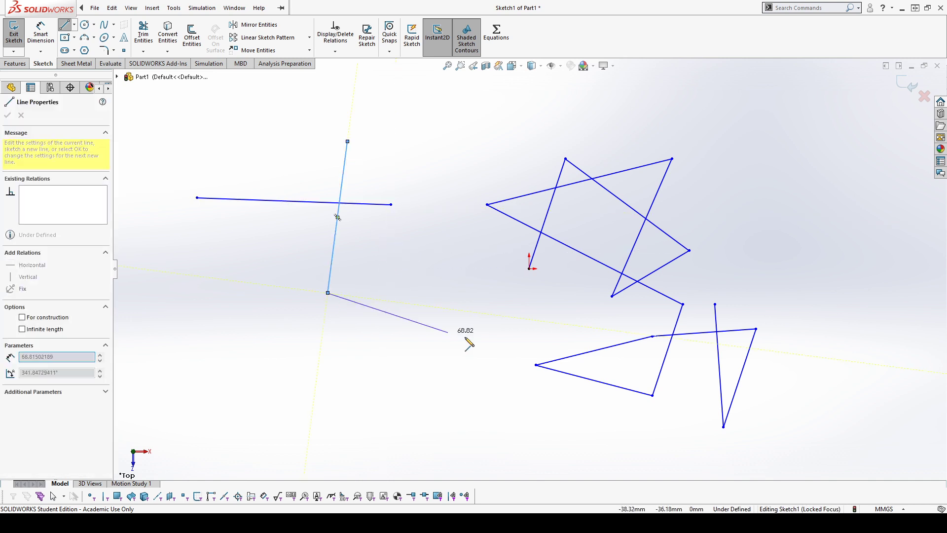
{"action": "key", "text": "Escape"}
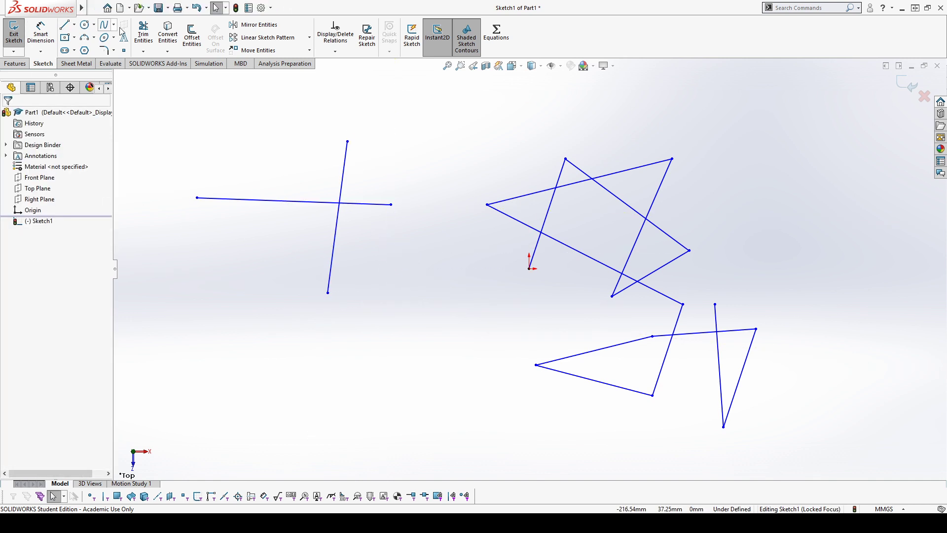
Trim the two separate crossing lines to a corner, keeping the upper part of the vertical and the right part of the horizontal.
{"action": "left_click", "coordinate": [143, 35]}
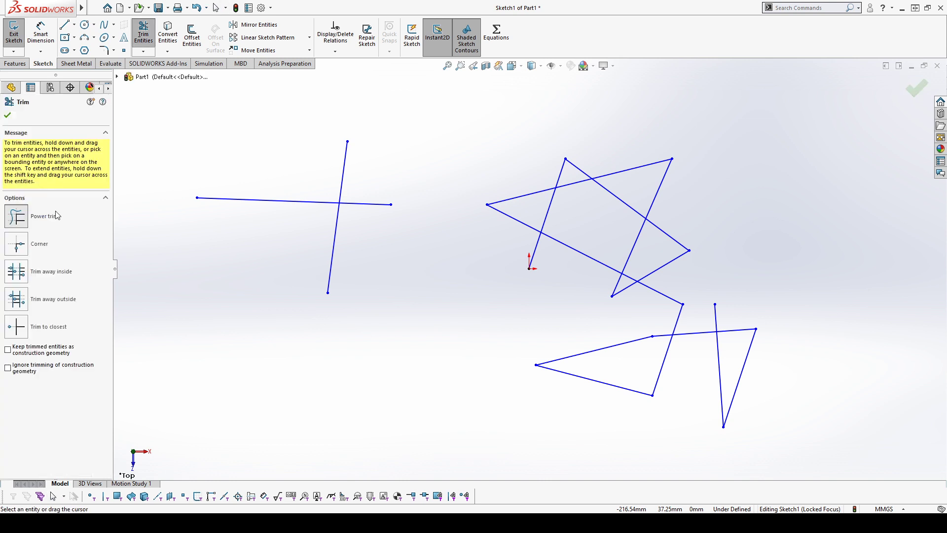
{"action": "left_click", "coordinate": [370, 206]}
{"action": "left_click", "coordinate": [346, 184]}
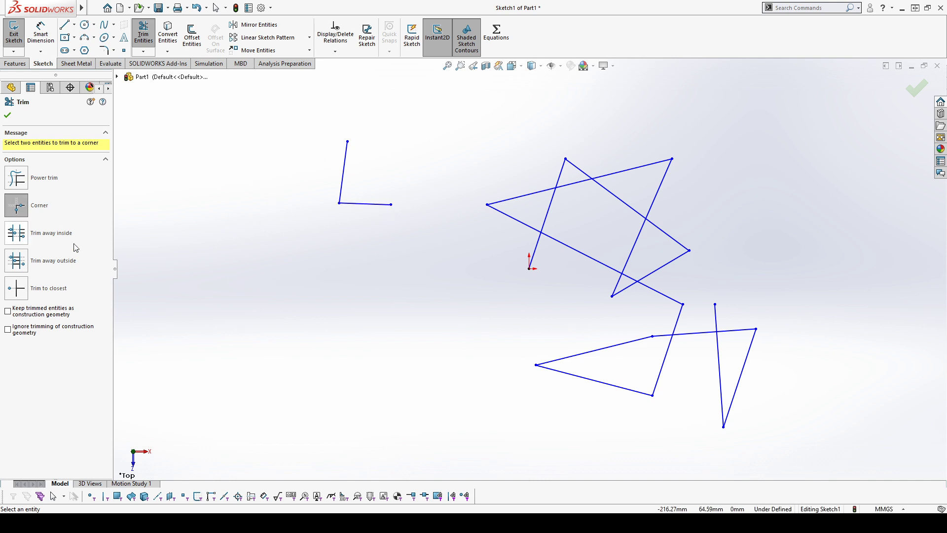
Using Trim away inside with the star's two lines meeting at its upper right vertex as boundaries, trim both lines crossing between them.
{"action": "left_click", "coordinate": [19, 240]}
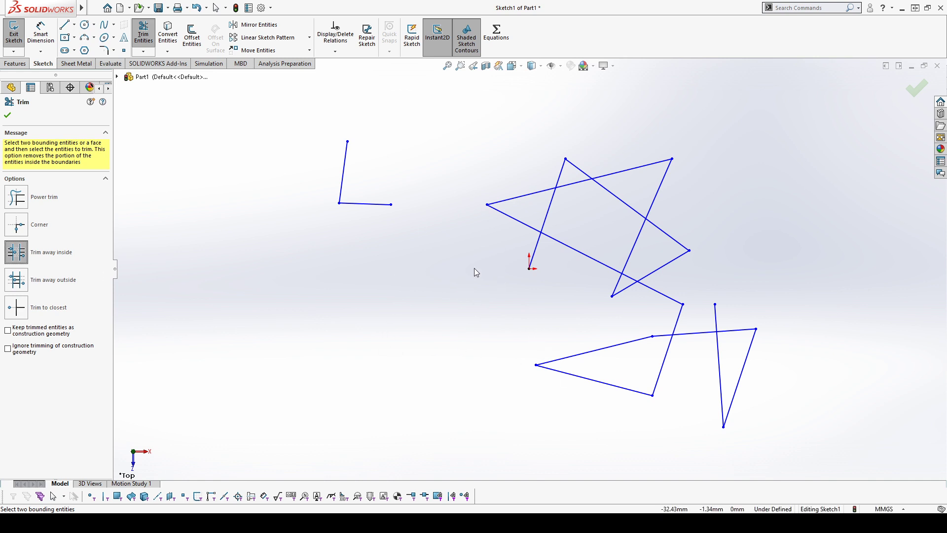
{"action": "left_click", "coordinate": [576, 183]}
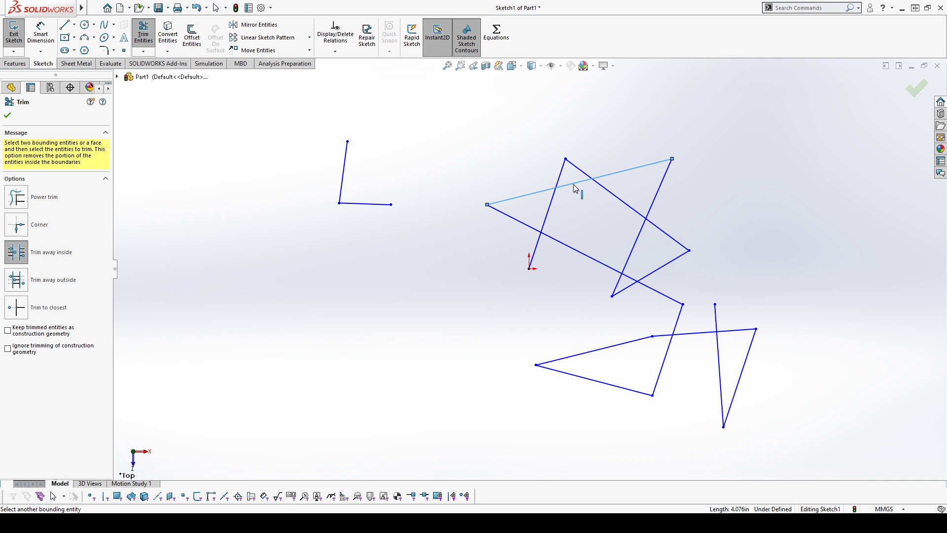
{"action": "left_click", "coordinate": [639, 237]}
{"action": "left_click", "coordinate": [624, 203]}
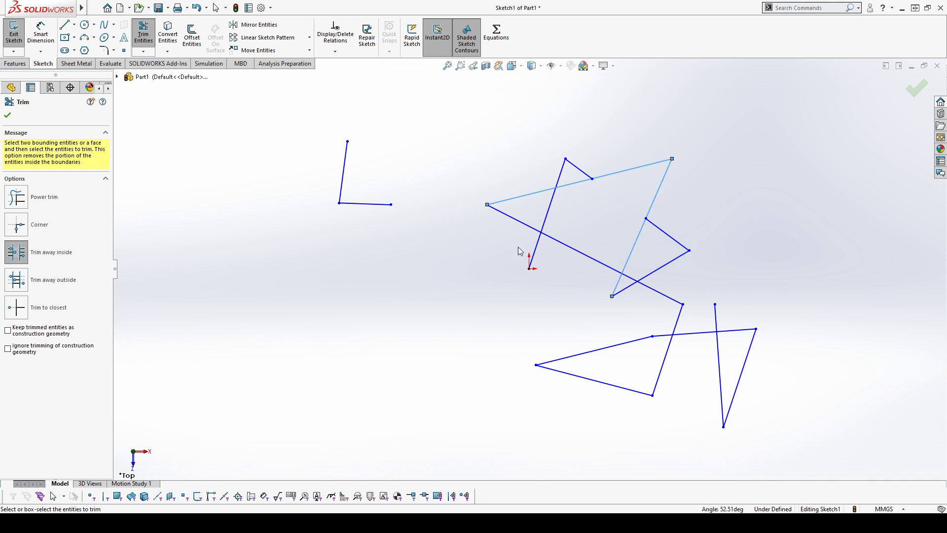
{"action": "left_click", "coordinate": [574, 252]}
Using Trim to closest, remove the free upper end of the last zigzag line, and set the trim mode to Power trim.
{"action": "left_click", "coordinate": [22, 316]}
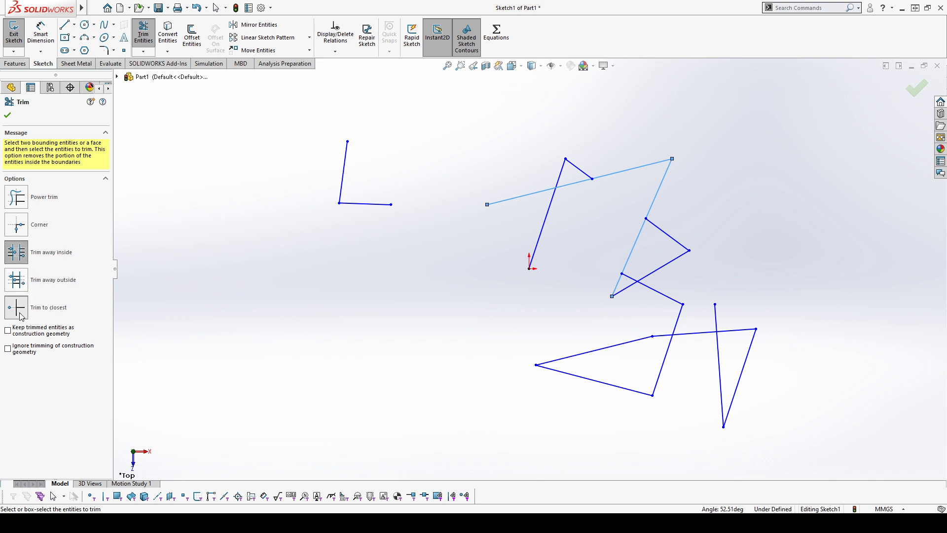
{"action": "left_click", "coordinate": [716, 321]}
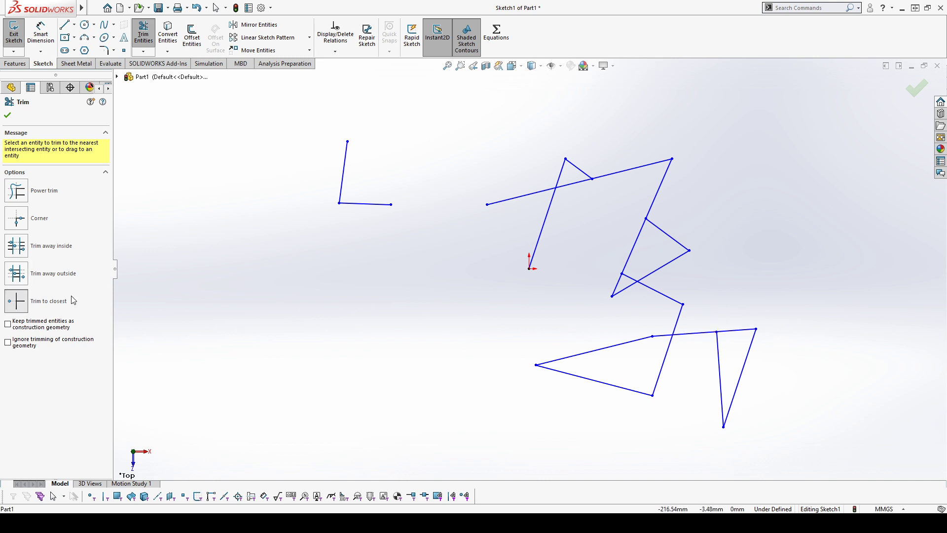
{"action": "left_click", "coordinate": [14, 198]}
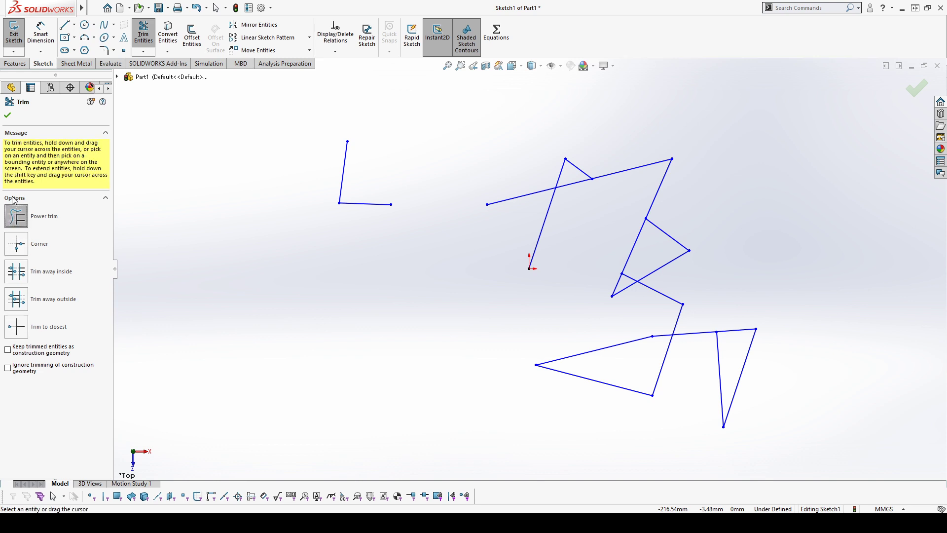
Undo the trims and the two separate crossing lines, and redo any chain lines undone too far.
{"action": "key", "text": "ctrl+z"}
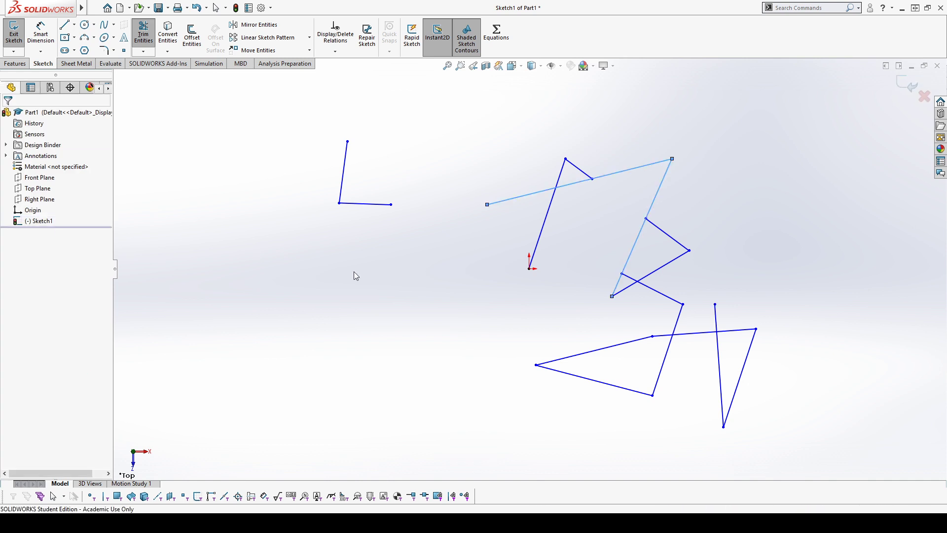
{"action": "key", "text": "ctrl+z"}
{"action": "key", "text": "ctrl+z"}
{"action": "key", "text": "ctrl+z"}
{"action": "key", "text": "ctrl+z"}
{"action": "key", "text": "ctrl+z"}
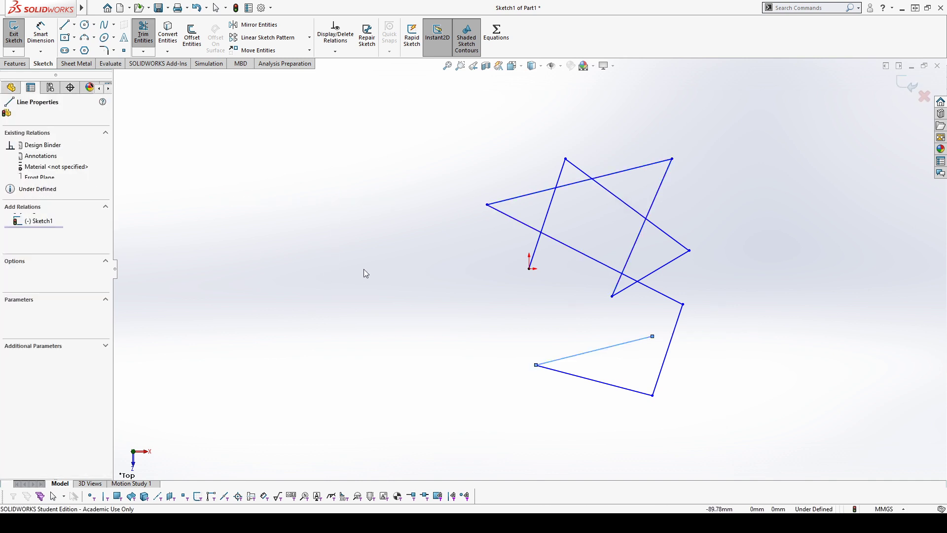
{"action": "key", "text": "ctrl+y"}
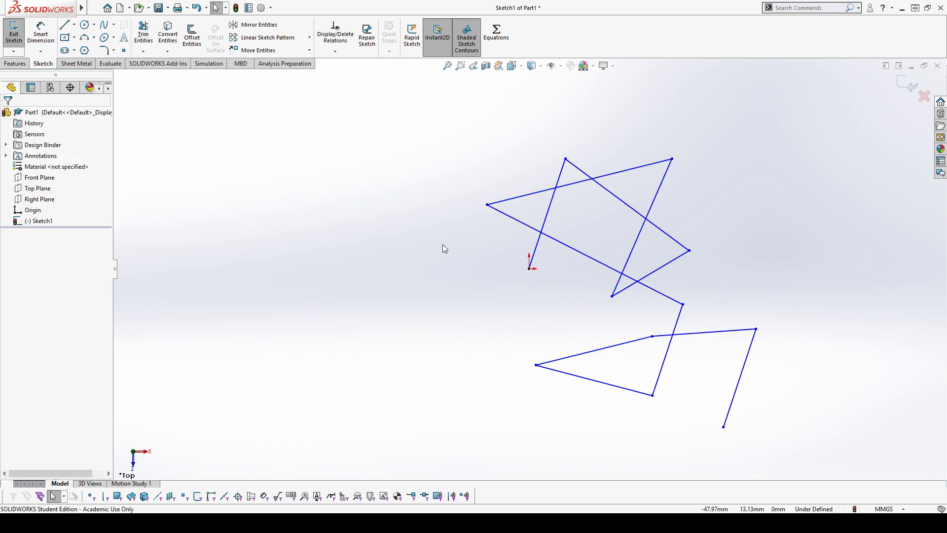
{"action": "key", "text": "ctrl+y"}
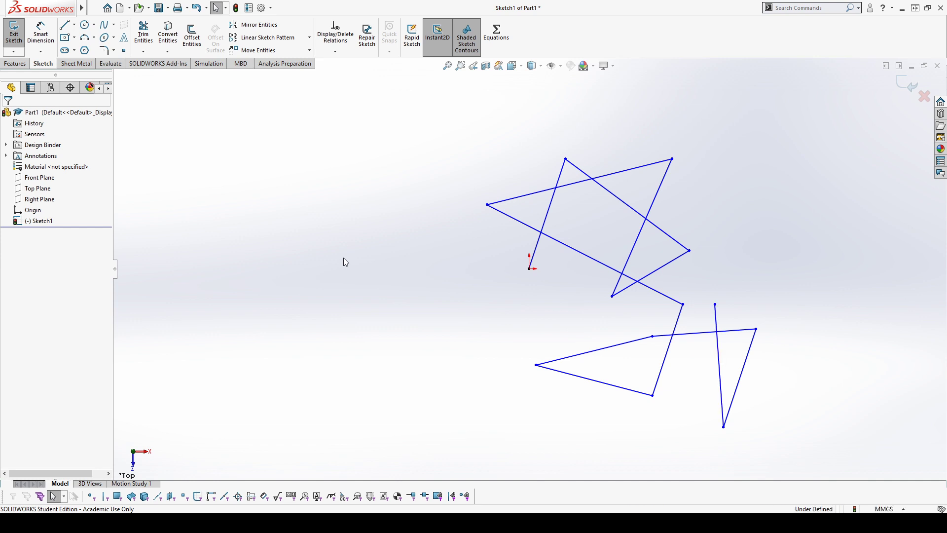
Power-trim sample pieces of the star and the zigzag at its lower right, and undo these trims.
{"action": "left_click", "coordinate": [144, 35]}
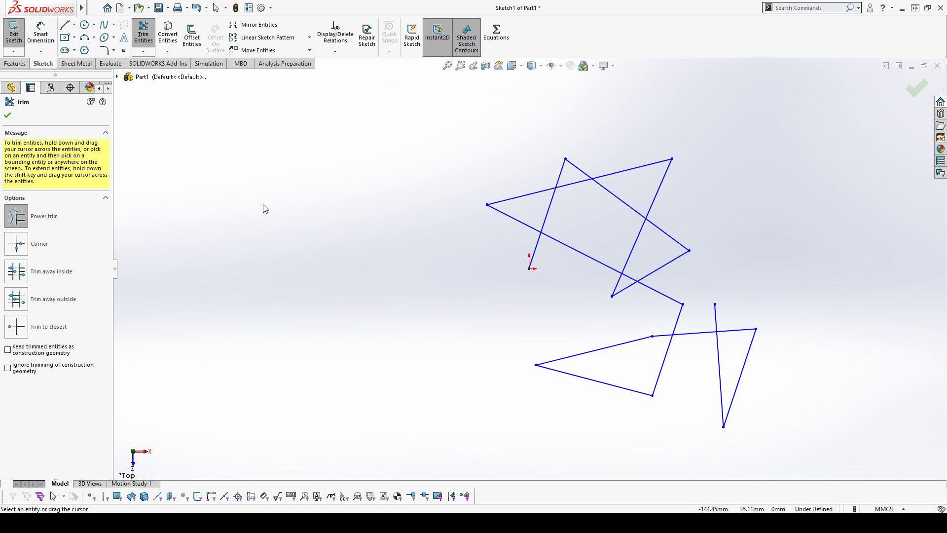
{"action": "mouse_move", "coordinate": [491, 147]}
{"action": "left_mouse_down"}
{"action": "mouse_move", "coordinate": [520, 198]}
{"action": "mouse_move", "coordinate": [538, 207]}
{"action": "left_mouse_up"}
{"action": "mouse_move", "coordinate": [691, 199]}
{"action": "left_mouse_down"}
{"action": "mouse_move", "coordinate": [661, 246]}
{"action": "mouse_move", "coordinate": [661, 303]}
{"action": "mouse_move", "coordinate": [760, 352]}
{"action": "mouse_move", "coordinate": [585, 380]}
{"action": "mouse_move", "coordinate": [541, 363]}
{"action": "mouse_move", "coordinate": [636, 339]}
{"action": "mouse_move", "coordinate": [615, 302]}
{"action": "mouse_move", "coordinate": [625, 271]}
{"action": "mouse_move", "coordinate": [592, 278]}
{"action": "mouse_move", "coordinate": [516, 212]}
{"action": "mouse_move", "coordinate": [594, 161]}
{"action": "mouse_move", "coordinate": [605, 220]}
{"action": "mouse_move", "coordinate": [848, 188]}
{"action": "mouse_move", "coordinate": [668, 288]}
{"action": "mouse_move", "coordinate": [734, 373]}
{"action": "mouse_move", "coordinate": [783, 328]}
{"action": "left_mouse_up"}
{"action": "key", "text": "ctrl+z"}
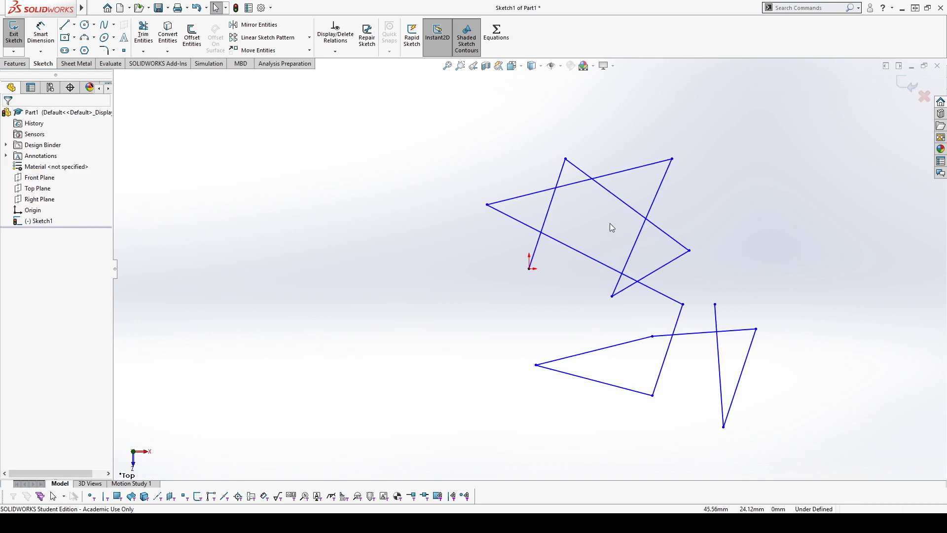
Power-trim the star's inner diagonal segment and the line pieces past the crossing in the lower right zigzag, and undo these trims.
{"action": "left_click", "coordinate": [143, 34]}
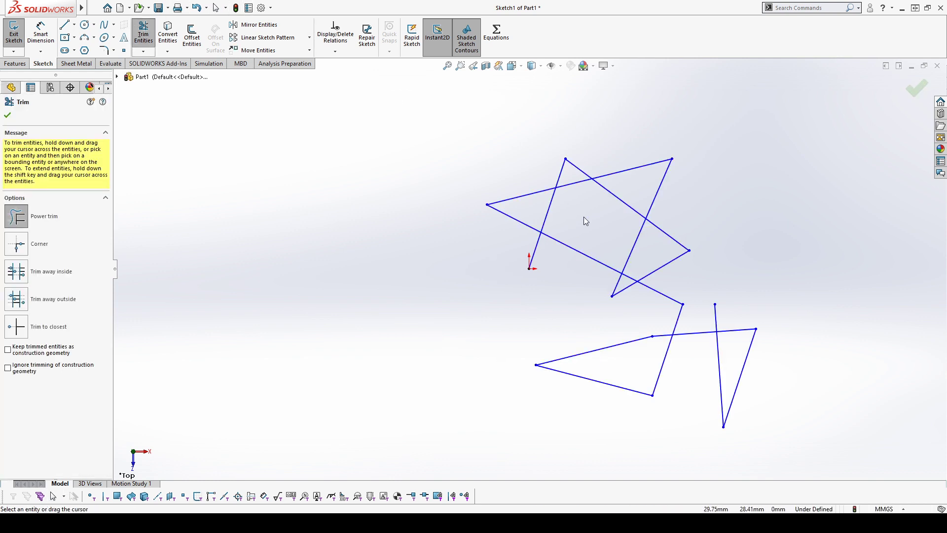
{"action": "left_click_drag", "start_coordinate": [584, 217], "coordinate": [610, 176]}
{"action": "key", "text": "ctrl+z"}
{"action": "left_click", "coordinate": [144, 34]}
{"action": "mouse_move", "coordinate": [712, 321]}
{"action": "left_mouse_down"}
{"action": "mouse_move", "coordinate": [750, 338]}
{"action": "mouse_move", "coordinate": [744, 328]}
{"action": "left_mouse_up"}
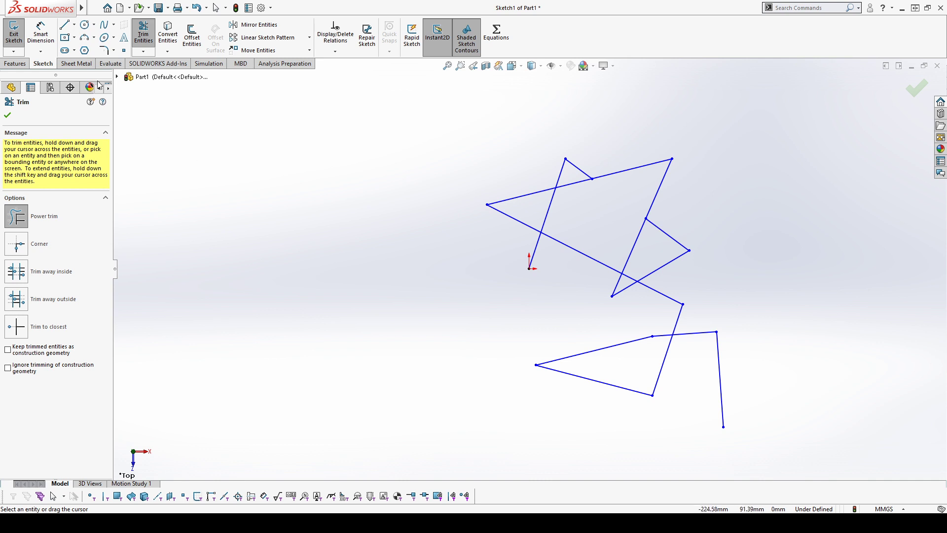
{"action": "key", "text": "ctrl+z"}
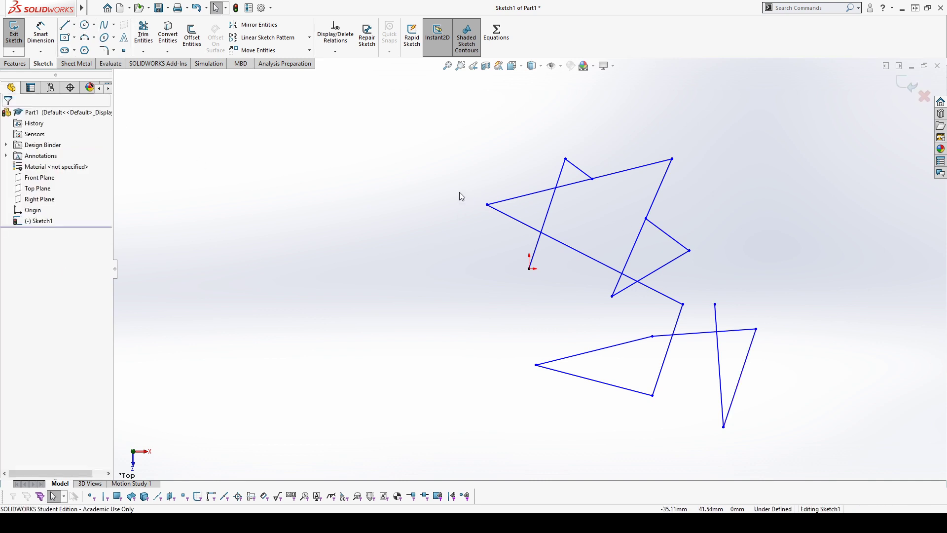
{"action": "key", "text": "ctrl+z"}
Power-trim the star's upper lines with one freehand sweep, retrace it to restore them, and leave the trim command.
{"action": "left_click", "coordinate": [143, 35]}
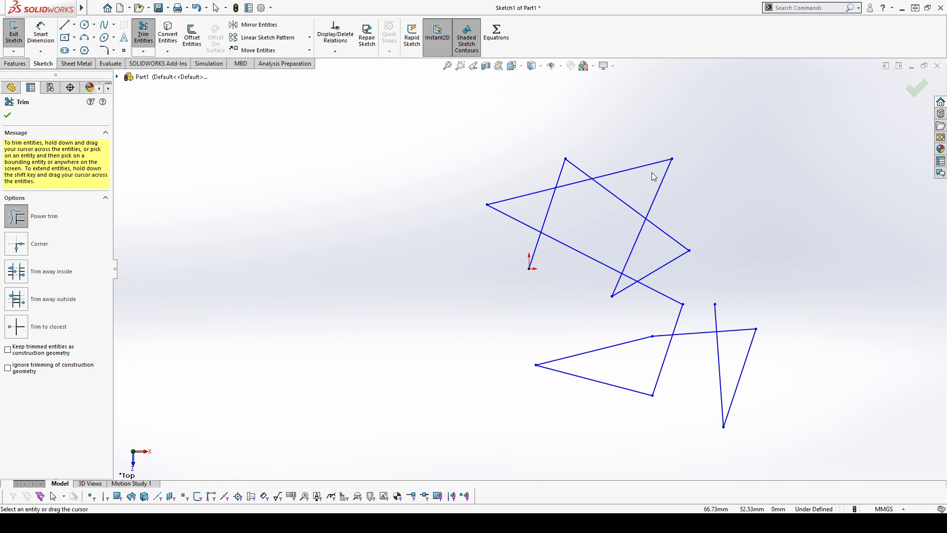
{"action": "mouse_move", "coordinate": [746, 229]}
{"action": "left_mouse_down"}
{"action": "mouse_move", "coordinate": [615, 148]}
{"action": "mouse_move", "coordinate": [607, 190]}
{"action": "mouse_move", "coordinate": [571, 179]}
{"action": "mouse_move", "coordinate": [544, 136]}
{"action": "mouse_move", "coordinate": [563, 200]}
{"action": "mouse_move", "coordinate": [529, 182]}
{"action": "left_mouse_up"}
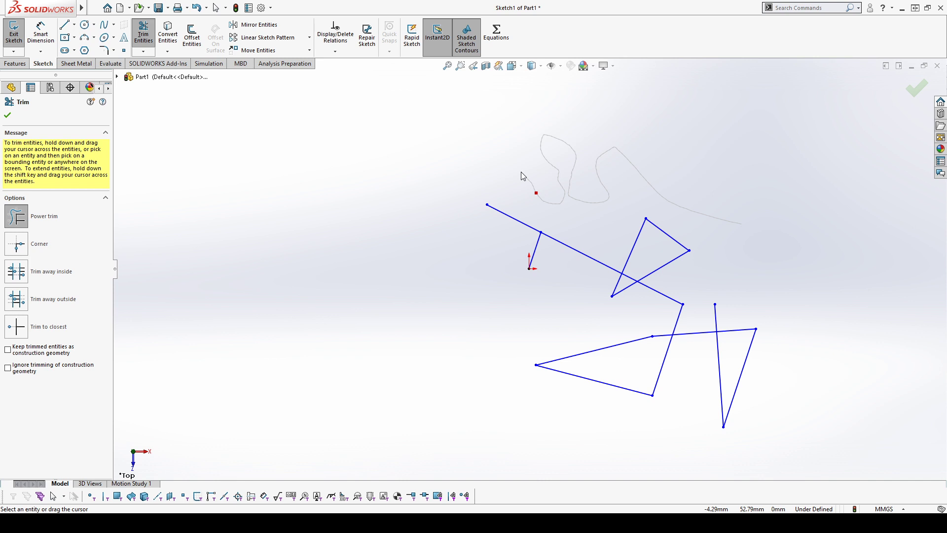
{"action": "mouse_move", "coordinate": [513, 203]}
{"action": "left_mouse_down"}
{"action": "mouse_move", "coordinate": [512, 237]}
{"action": "mouse_move", "coordinate": [516, 204]}
{"action": "mouse_move", "coordinate": [545, 197]}
{"action": "mouse_move", "coordinate": [553, 207]}
{"action": "mouse_move", "coordinate": [576, 168]}
{"action": "mouse_move", "coordinate": [559, 183]}
{"action": "mouse_move", "coordinate": [544, 149]}
{"action": "mouse_move", "coordinate": [576, 166]}
{"action": "mouse_move", "coordinate": [569, 188]}
{"action": "mouse_move", "coordinate": [578, 194]}
{"action": "mouse_move", "coordinate": [605, 193]}
{"action": "mouse_move", "coordinate": [620, 171]}
{"action": "mouse_move", "coordinate": [636, 169]}
{"action": "mouse_move", "coordinate": [659, 197]}
{"action": "mouse_move", "coordinate": [749, 234]}
{"action": "left_mouse_up"}
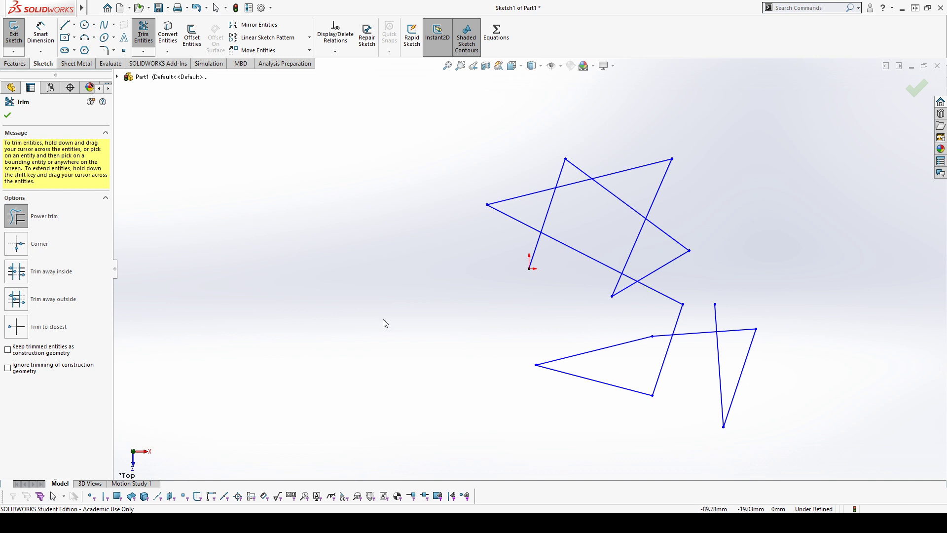
{"action": "key", "text": "Escape"}
Delete all lines from the sketch.
{"action": "left_click_drag", "start_coordinate": [418, 160], "coordinate": [820, 444]}
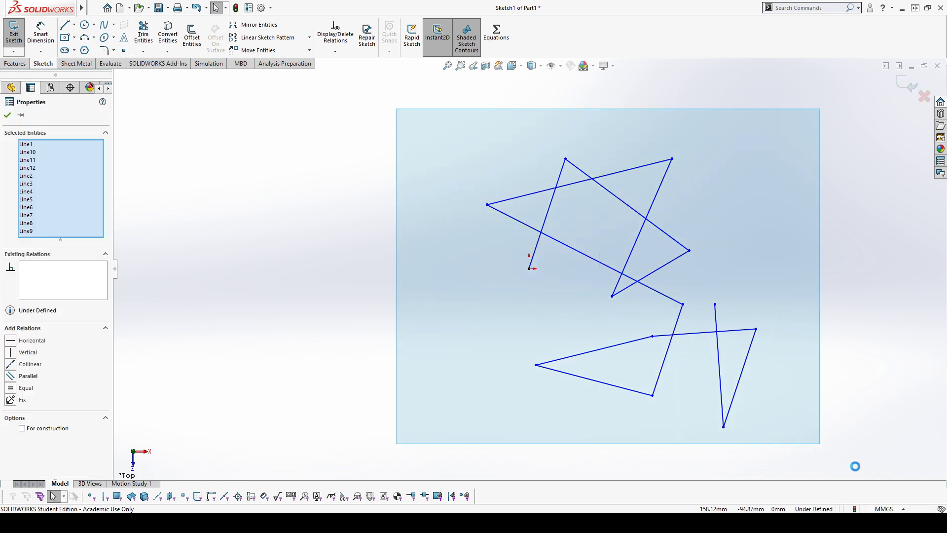
{"action": "key", "text": "Delete"}
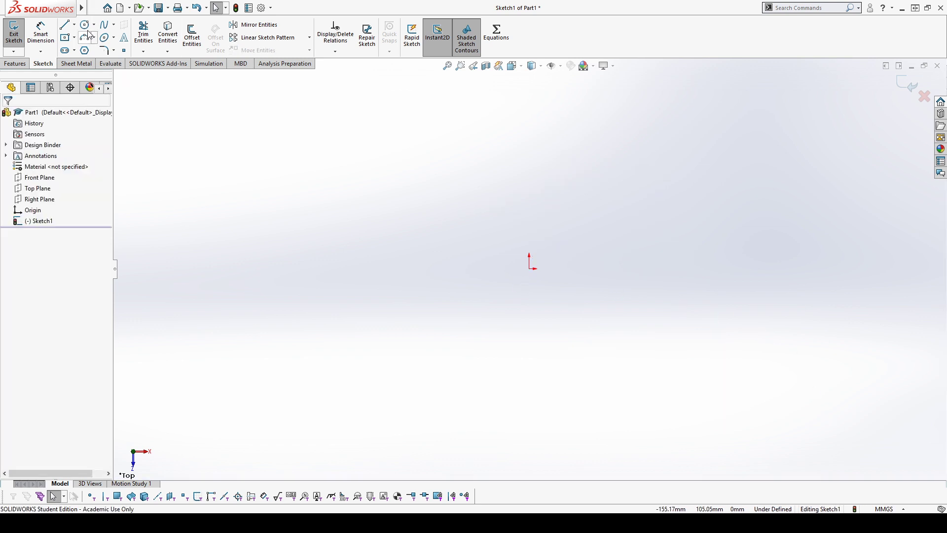
Sketch a circle centred on the origin with a radius of about 70 mm.
{"action": "left_click", "coordinate": [85, 24]}
{"action": "left_click", "coordinate": [529, 268]}
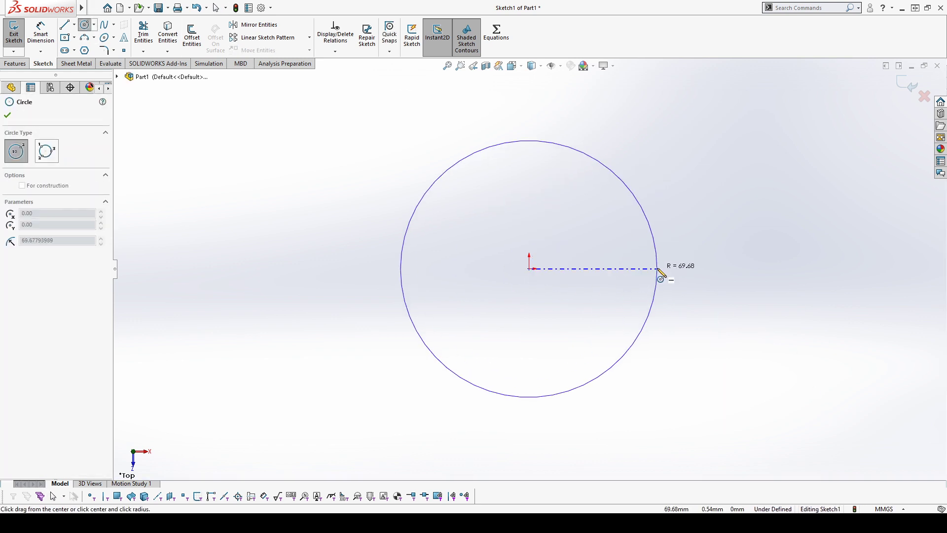
{"action": "left_click", "coordinate": [657, 268]}
{"action": "key", "text": "Escape"}
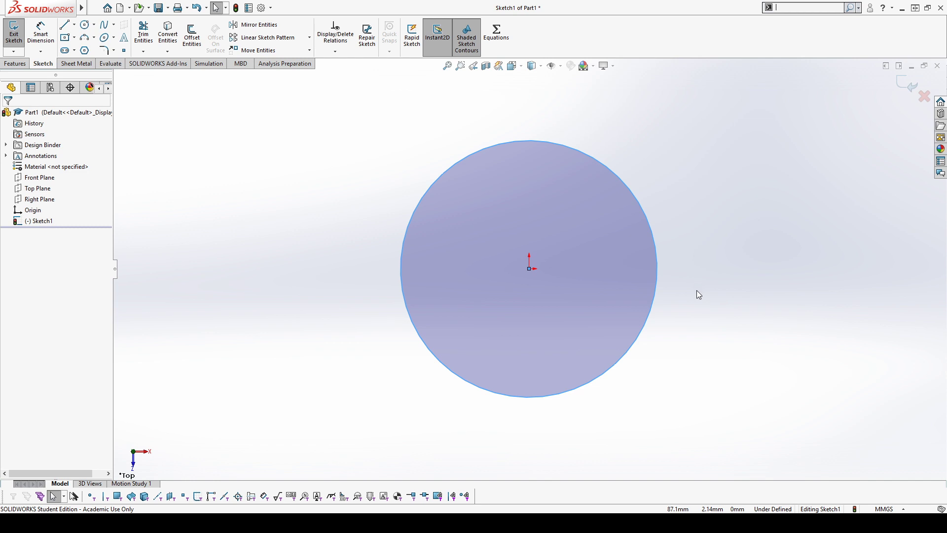
Dimension the circle's diameter as 25 mm, placing the dimension beside its right side.
{"action": "key", "text": "d"}
{"action": "left_click", "coordinate": [656, 268]}
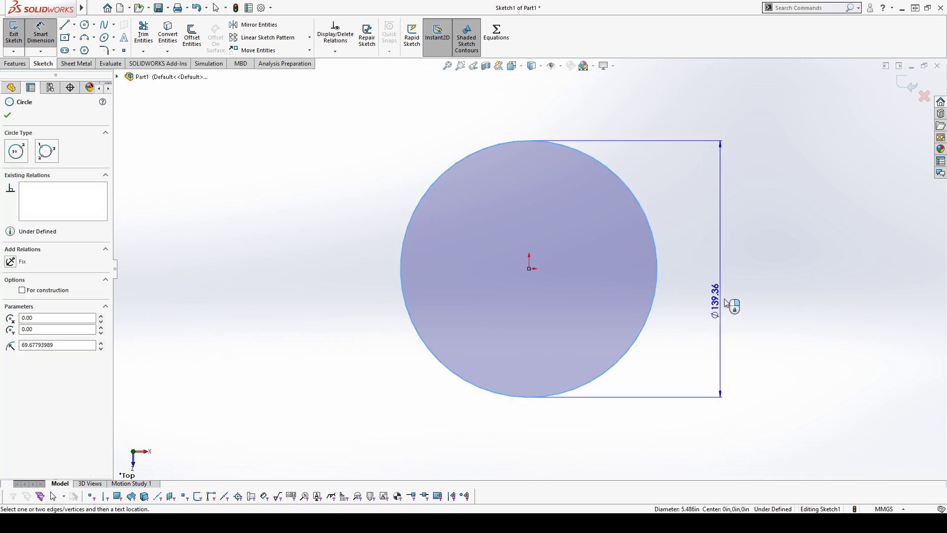
{"action": "left_click", "coordinate": [725, 303]}
{"action": "type", "text": "25"}
{"action": "key", "text": "Return"}
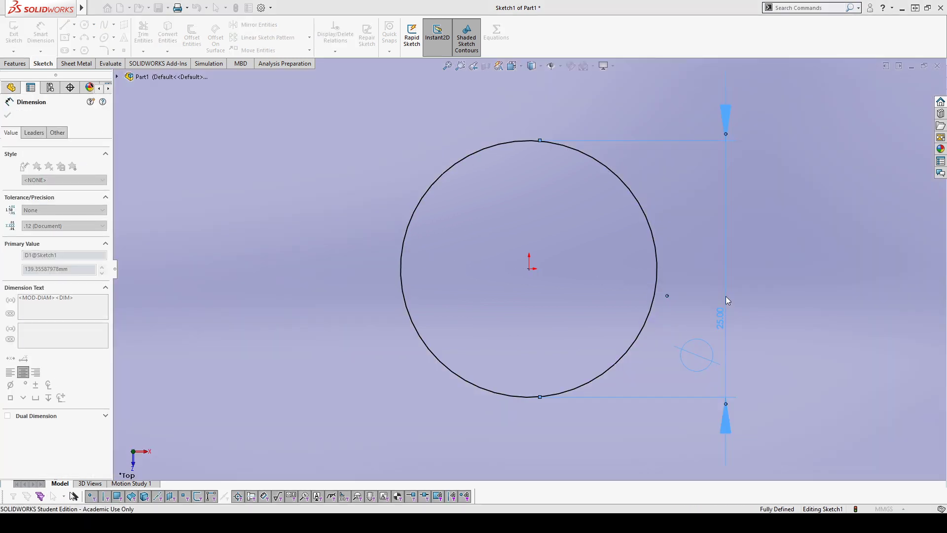
{"action": "left_click", "coordinate": [819, 267]}
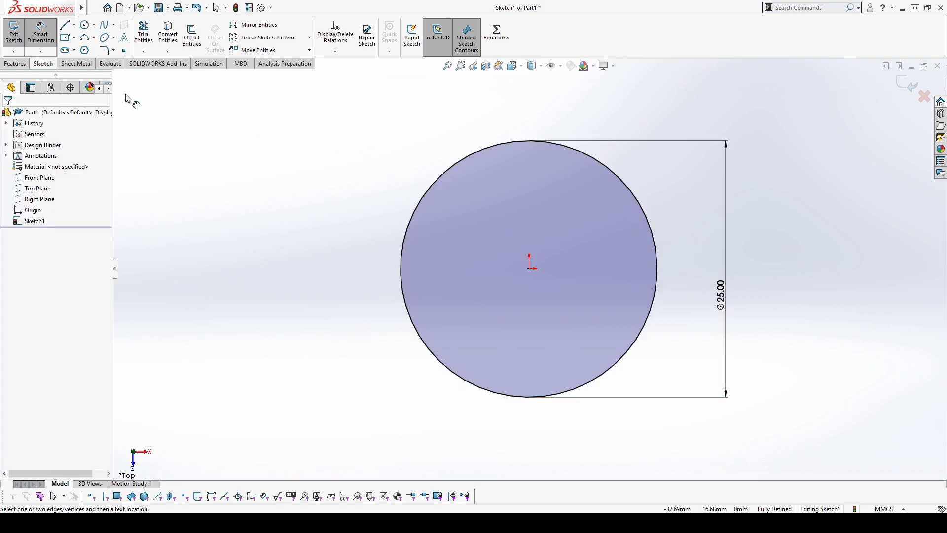
Draw a horizontal chord about 18 mm long across the upper part of the circle.
{"action": "left_click", "coordinate": [65, 24]}
{"action": "left_click", "coordinate": [435, 183]}
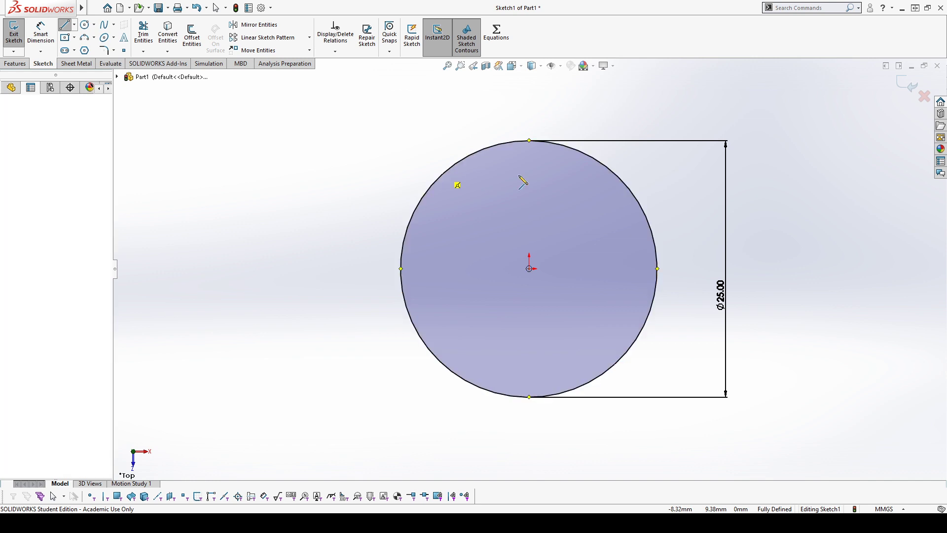
{"action": "left_click", "coordinate": [625, 184]}
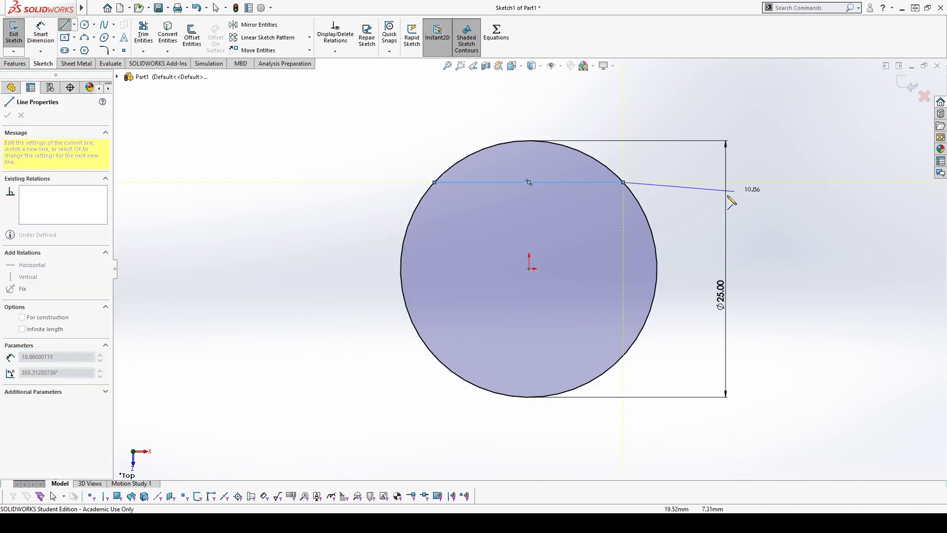
{"action": "key", "text": "Escape"}
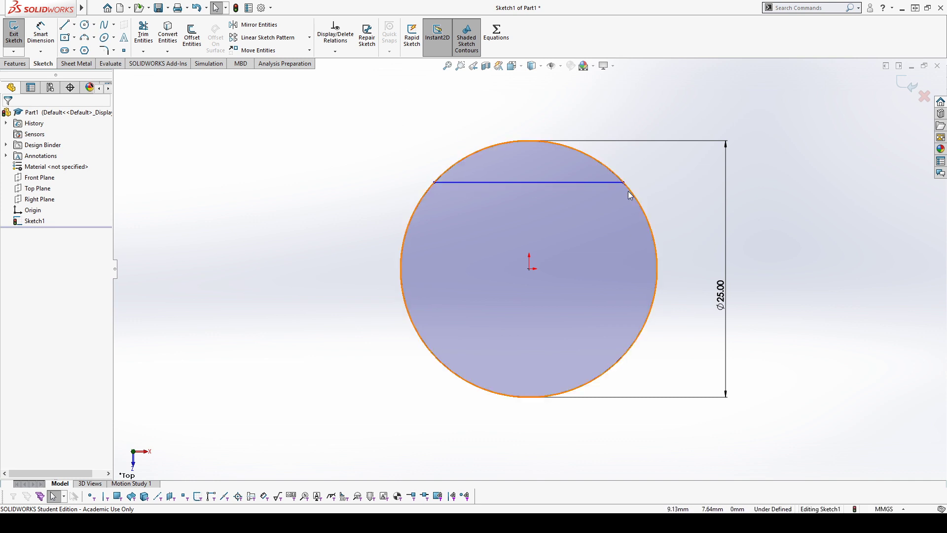
Dimension the distance between the chord and the circle's topmost point as 3 mm.
{"action": "left_click", "coordinate": [40, 33]}
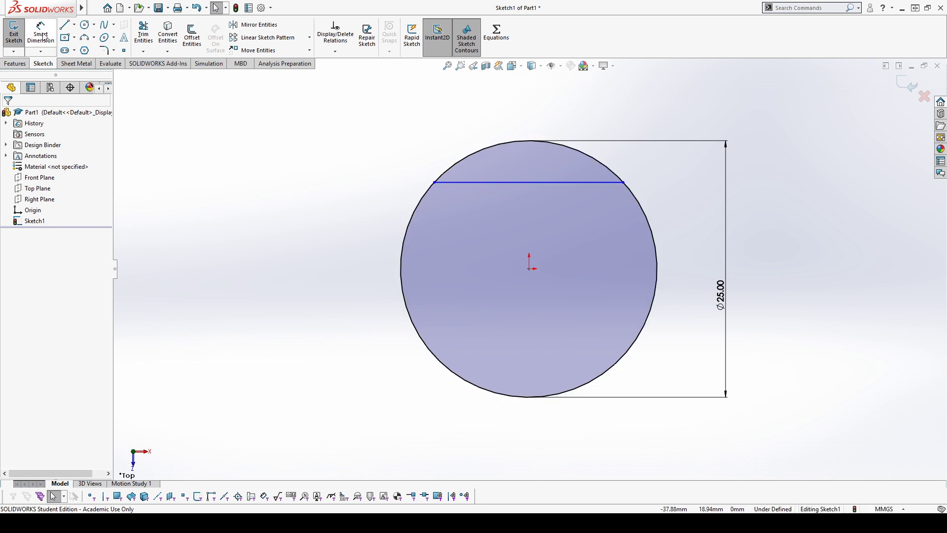
{"action": "left_click", "coordinate": [521, 183]}
{"action": "left_click", "coordinate": [530, 143]}
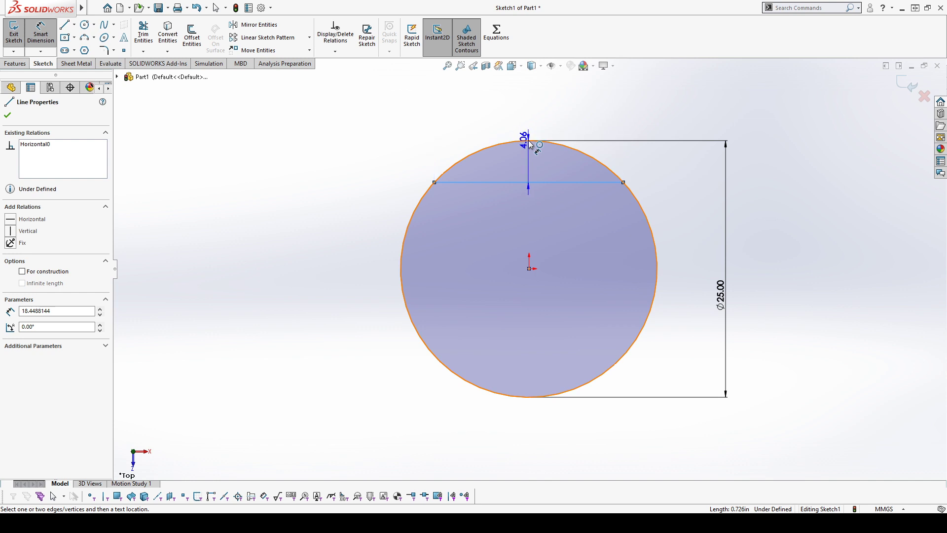
{"action": "left_click", "coordinate": [529, 114]}
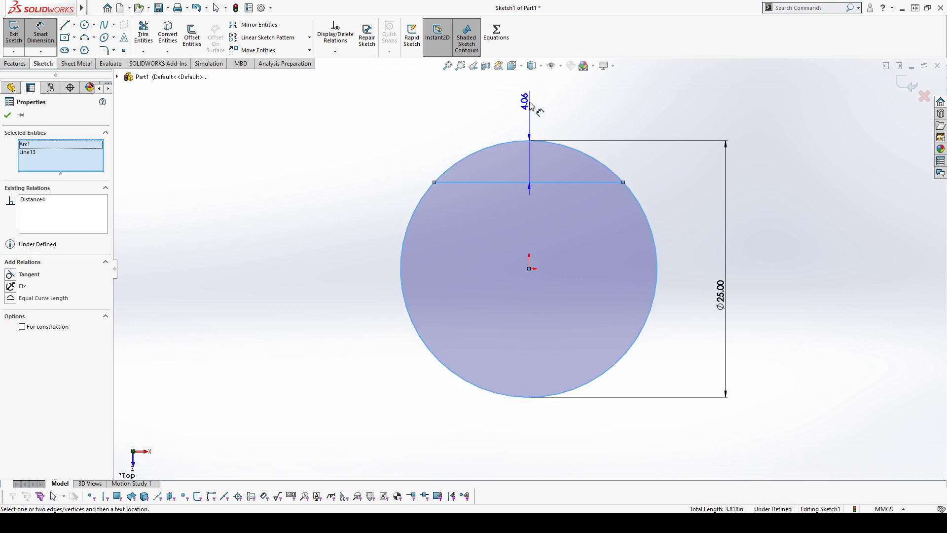
{"action": "type", "text": "34284mm"}
{"action": "key", "text": "Return"}
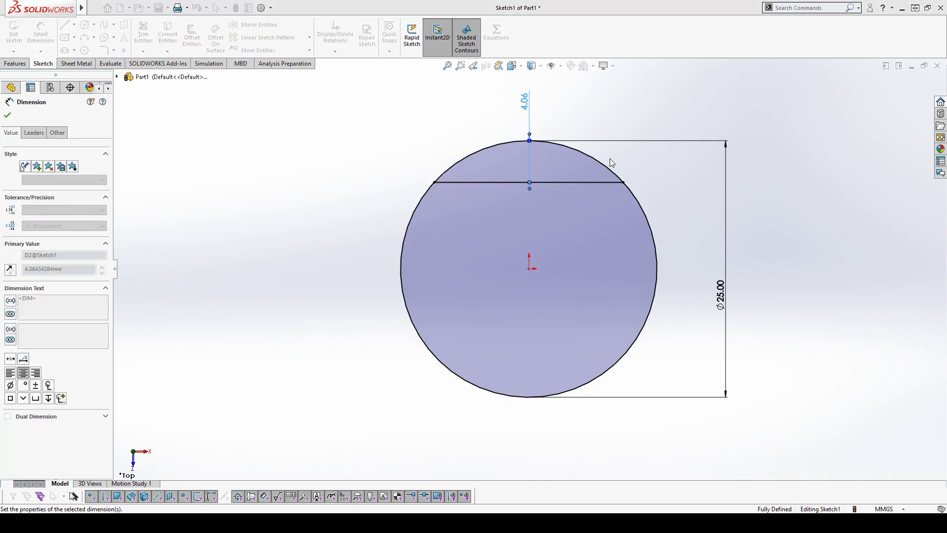
{"action": "left_click", "coordinate": [234, 116]}
Power-trim the circle's arc above the chord, leave the trim command, and undo the trim.
{"action": "left_click", "coordinate": [143, 34]}
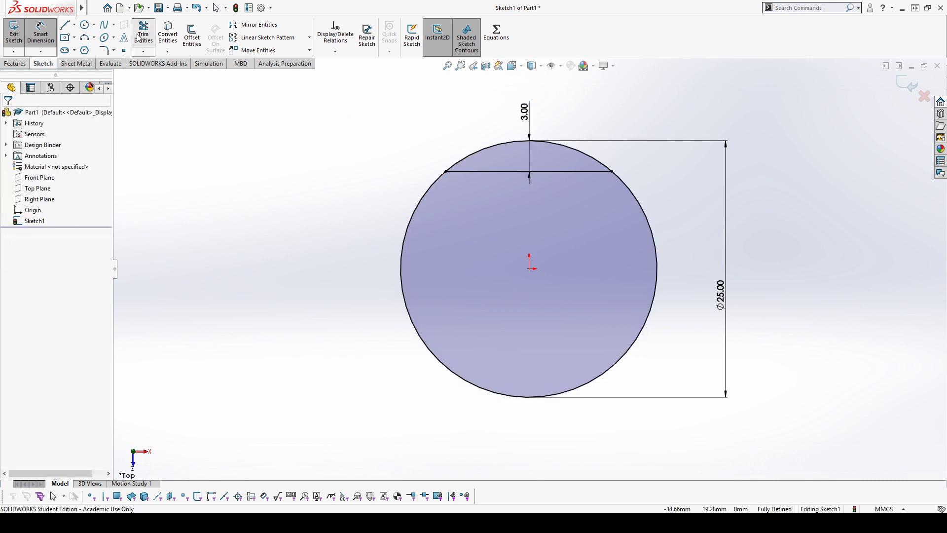
{"action": "left_click_drag", "start_coordinate": [583, 127], "coordinate": [545, 154]}
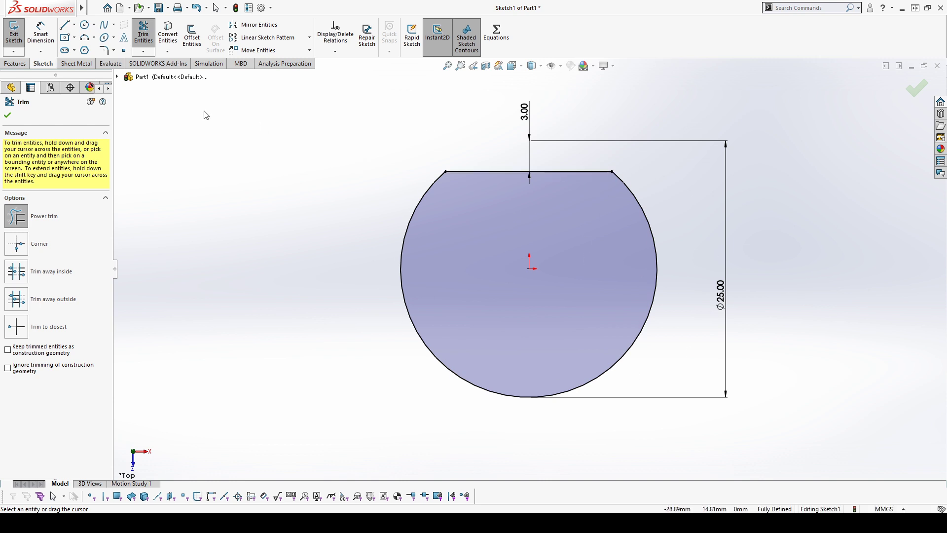
{"action": "key", "text": "Escape"}
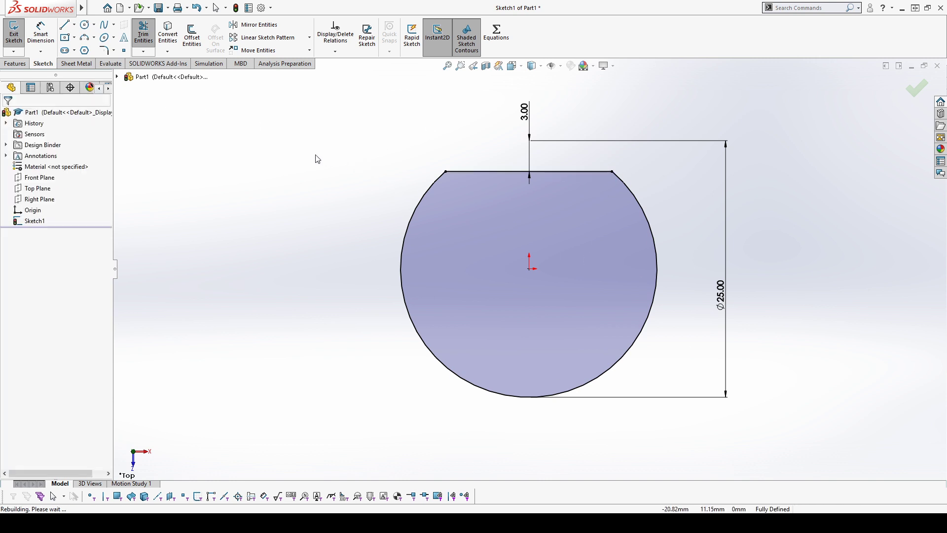
{"action": "key", "text": "ctrl+z"}
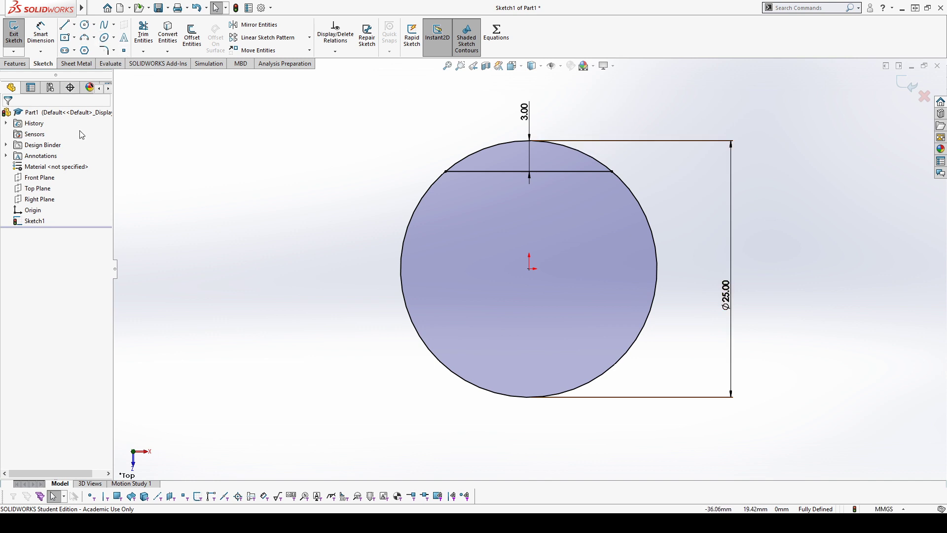
Power-trim the arc above the chord with trimmed entities kept as construction geometry.
{"action": "left_click", "coordinate": [142, 34]}
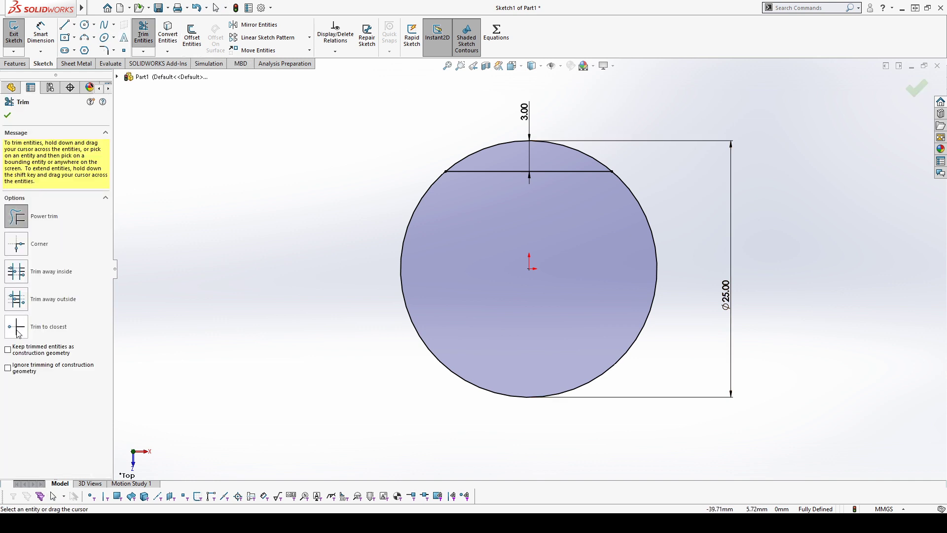
{"action": "left_click", "coordinate": [31, 351]}
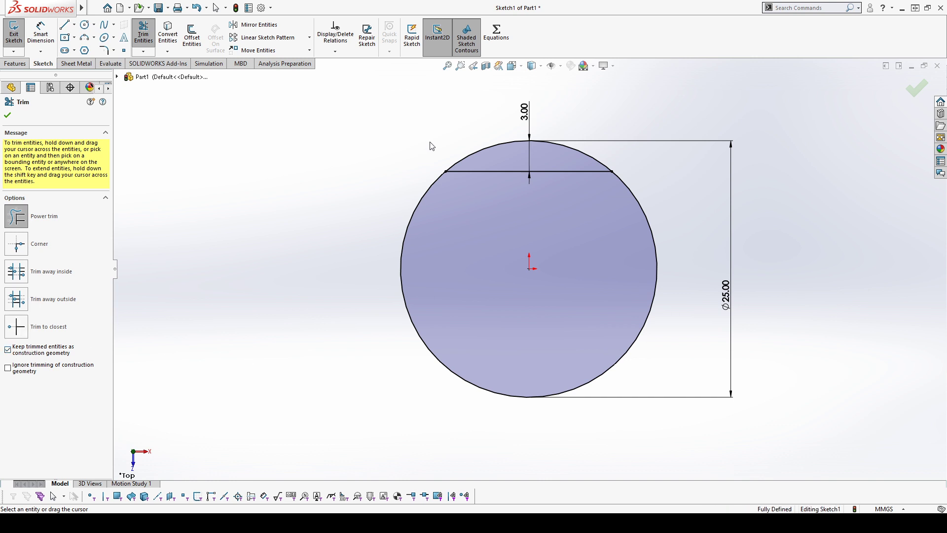
{"action": "left_click_drag", "start_coordinate": [430, 143], "coordinate": [515, 164]}
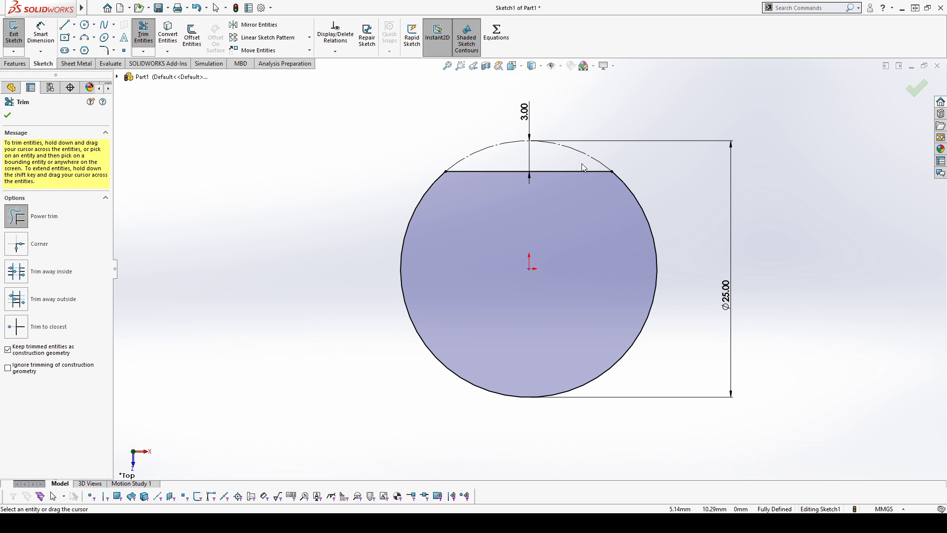
Power-trim across the construction arc and the chord with trimming of construction geometry ignored, and undo the trim.
{"action": "left_click", "coordinate": [59, 371]}
{"action": "left_click_drag", "start_coordinate": [480, 126], "coordinate": [506, 253]}
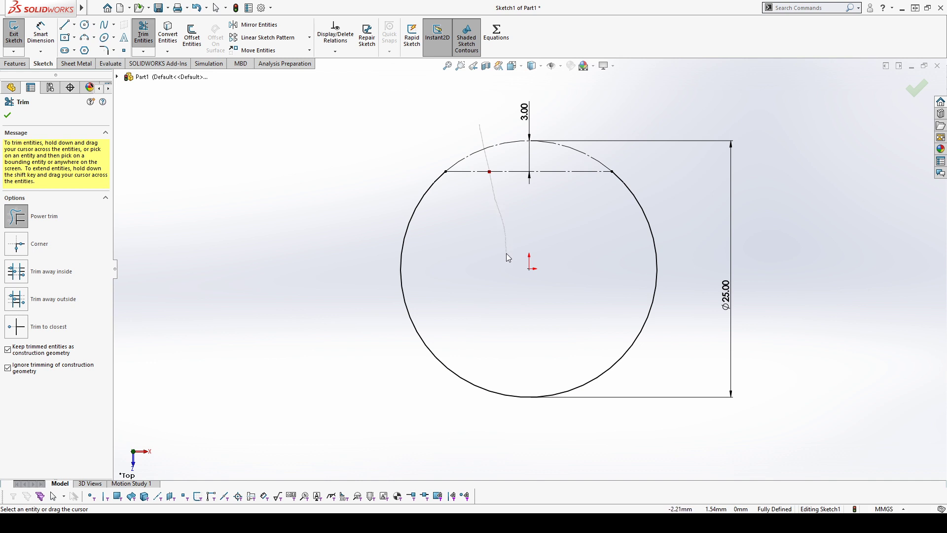
{"action": "left_click_drag", "start_coordinate": [506, 253], "coordinate": [506, 253]}
{"action": "mouse_move", "coordinate": [471, 118]}
{"action": "left_mouse_down"}
{"action": "mouse_move", "coordinate": [516, 211]}
{"action": "mouse_move", "coordinate": [483, 193]}
{"action": "mouse_move", "coordinate": [490, 203]}
{"action": "mouse_move", "coordinate": [508, 111]}
{"action": "mouse_move", "coordinate": [512, 138]}
{"action": "left_mouse_up"}
{"action": "key", "text": "ctrl+z"}
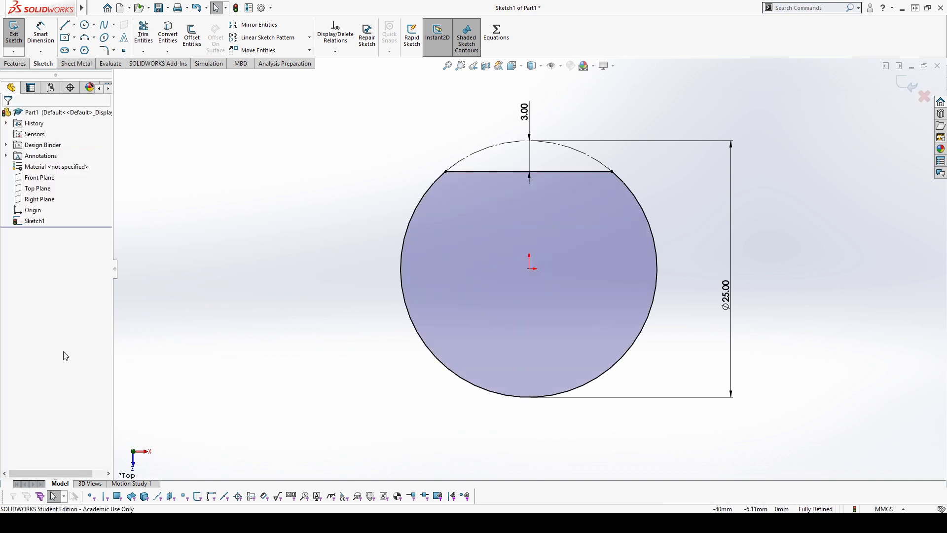
Power-trim the chord without keeping trimmed entities as construction geometry, leave the trim command, and undo the trim.
{"action": "left_click", "coordinate": [143, 35]}
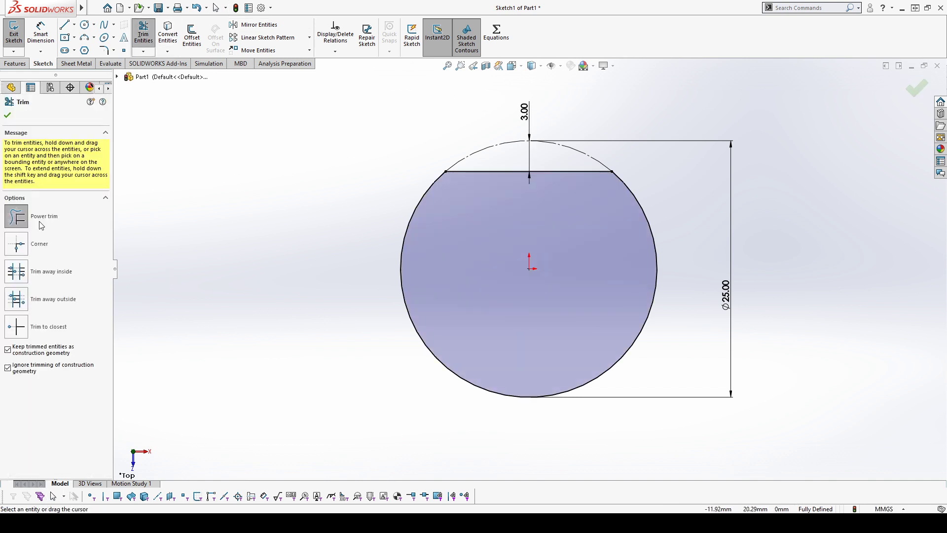
{"action": "left_click", "coordinate": [53, 351]}
{"action": "left_click_drag", "start_coordinate": [486, 106], "coordinate": [518, 237]}
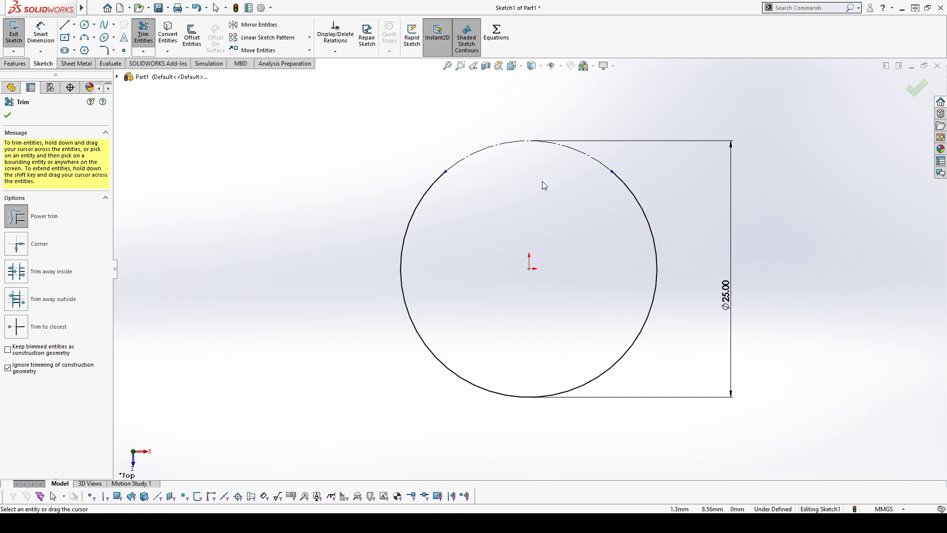
{"action": "key", "text": "Escape"}
{"action": "key", "text": "ctrl+z"}
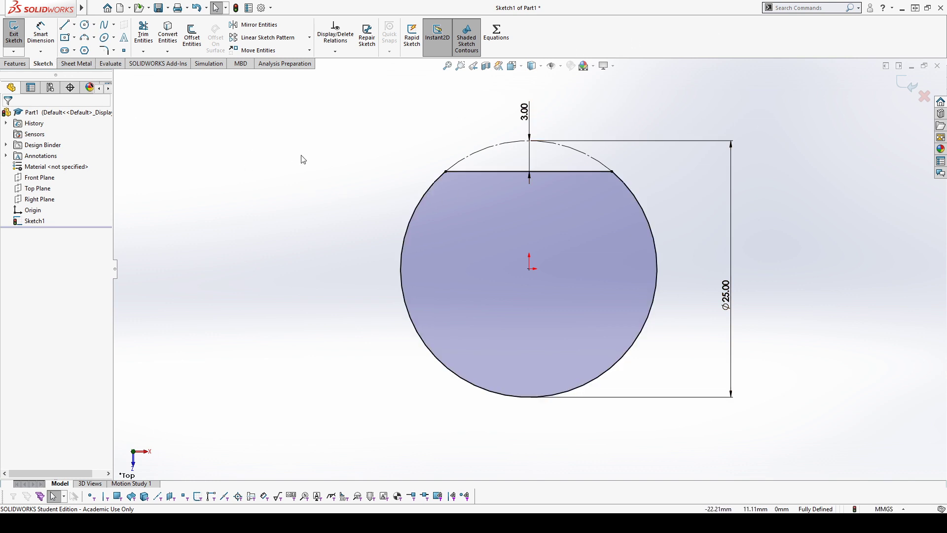
Set up a 3 mm offset of the flat-topped circular profile, with dimensions added and the connected chain selected.
{"action": "left_click", "coordinate": [192, 34]}
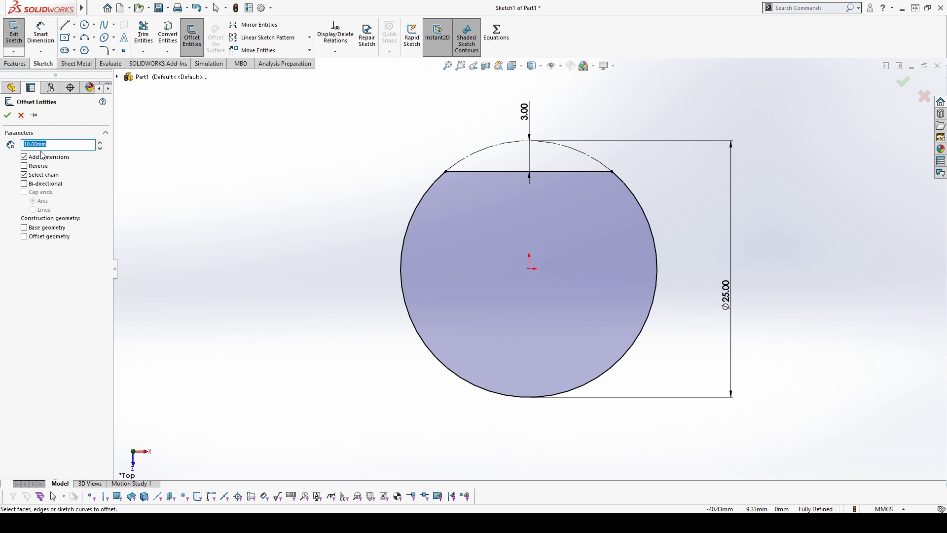
{"action": "type", "text": "3"}
{"action": "left_click", "coordinate": [55, 158]}
{"action": "left_click", "coordinate": [42, 161]}
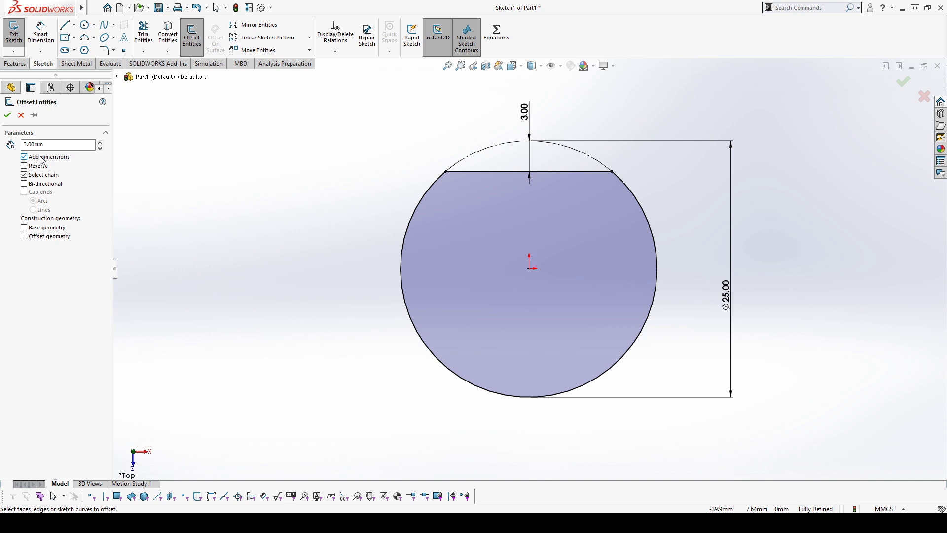
{"action": "left_click", "coordinate": [487, 173]}
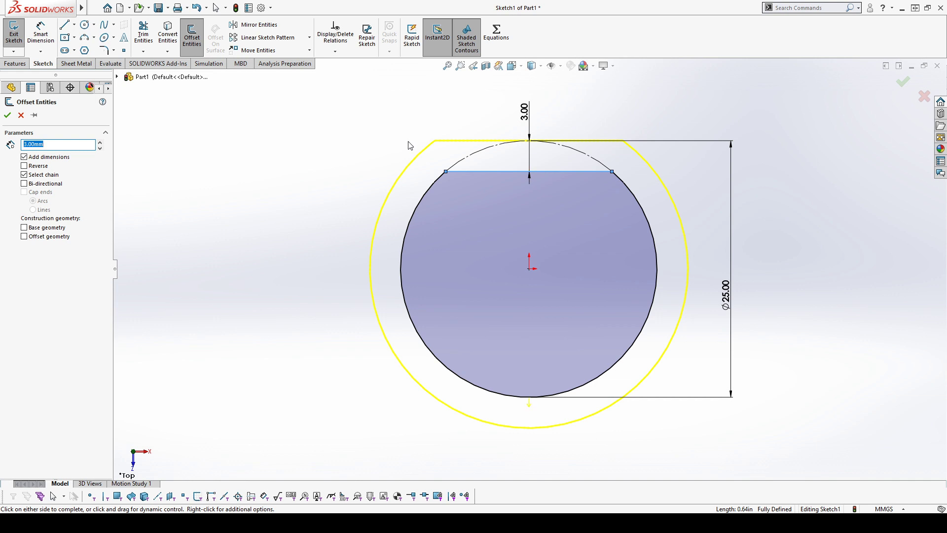
Preview the offset reversed to the inside and with chain selection toggled, and restore the outward chain offset.
{"action": "left_click", "coordinate": [24, 166]}
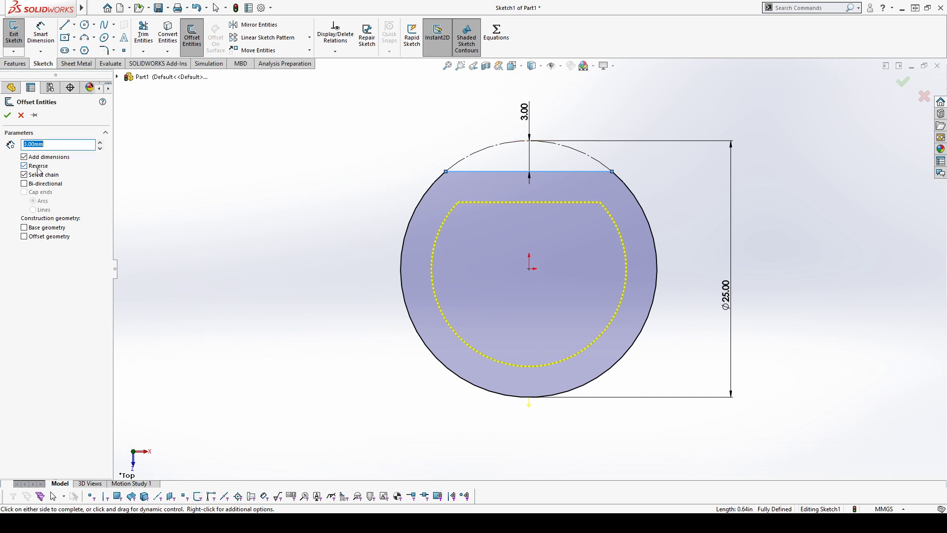
{"action": "left_click", "coordinate": [39, 167]}
{"action": "left_click", "coordinate": [39, 168]}
{"action": "left_click", "coordinate": [32, 176]}
{"action": "left_click", "coordinate": [32, 176]}
{"action": "left_click", "coordinate": [25, 166]}
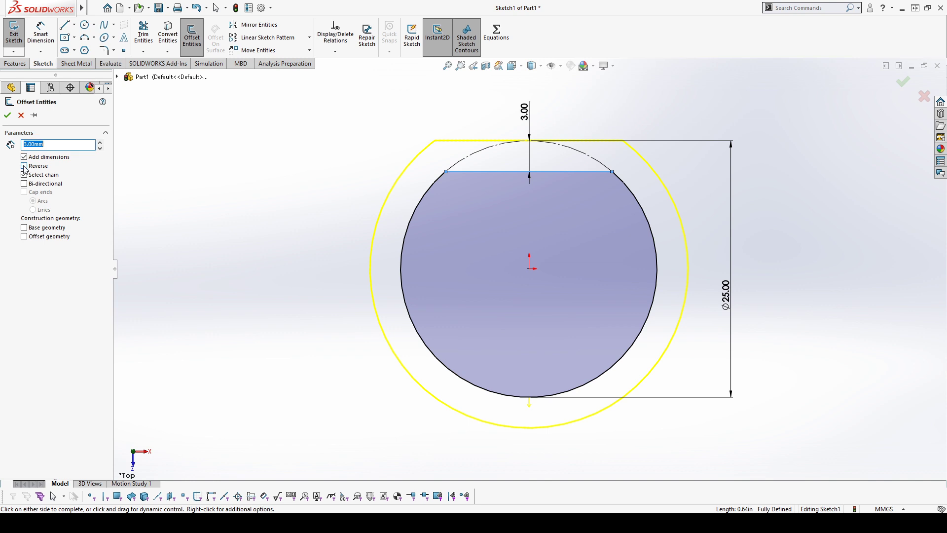
Preview the offset in both directions, and switch it back to one direction, reversed to the inside.
{"action": "left_click", "coordinate": [24, 183]}
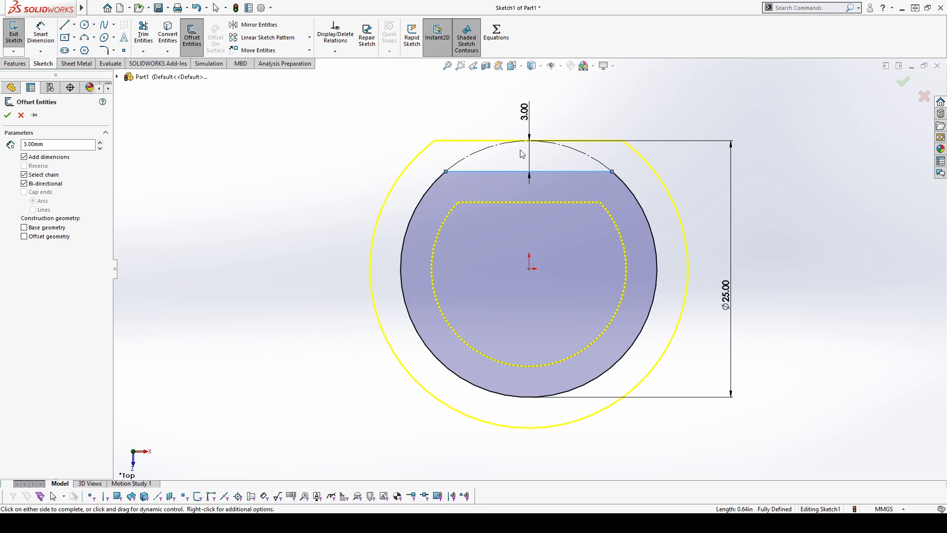
{"action": "left_click", "coordinate": [24, 183]}
{"action": "left_click", "coordinate": [24, 165]}
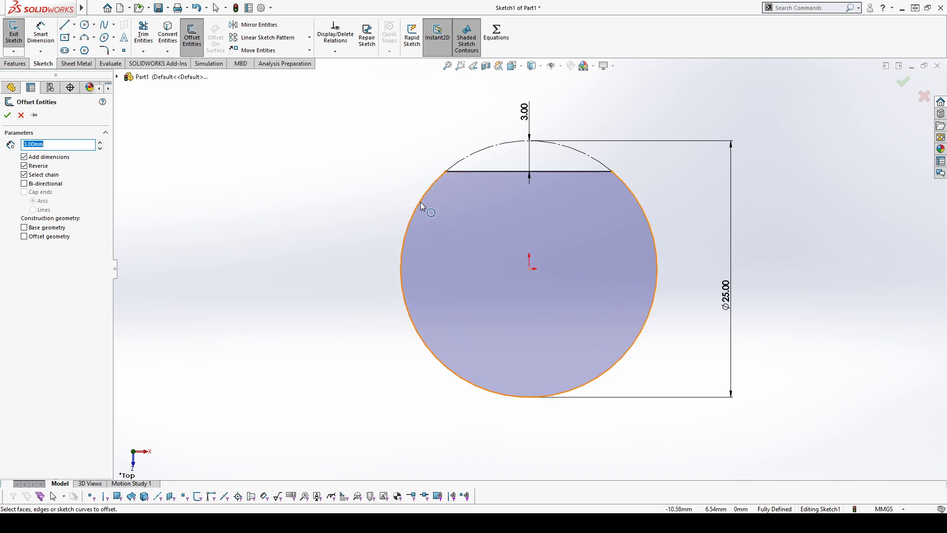
Offset only the large arc without chain selection and cap the ends, previewing arc caps and choosing line caps.
{"action": "left_click", "coordinate": [25, 175]}
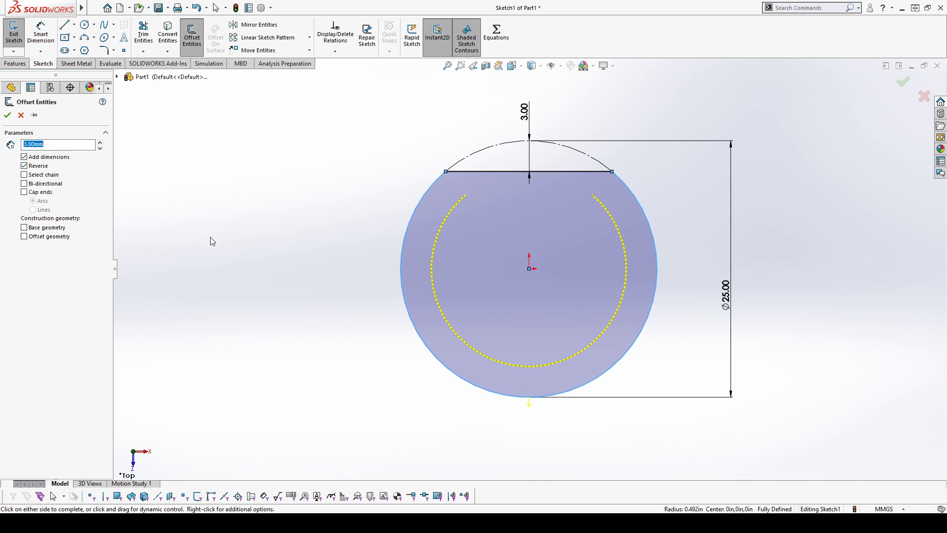
{"action": "left_click", "coordinate": [43, 193]}
{"action": "left_click", "coordinate": [29, 192]}
{"action": "left_click", "coordinate": [29, 193]}
{"action": "left_click", "coordinate": [28, 193]}
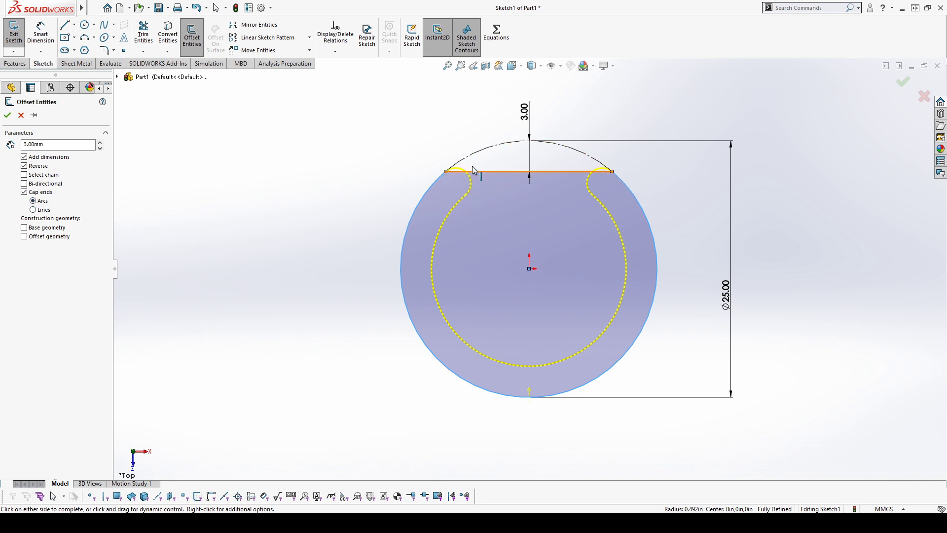
{"action": "left_click", "coordinate": [34, 210]}
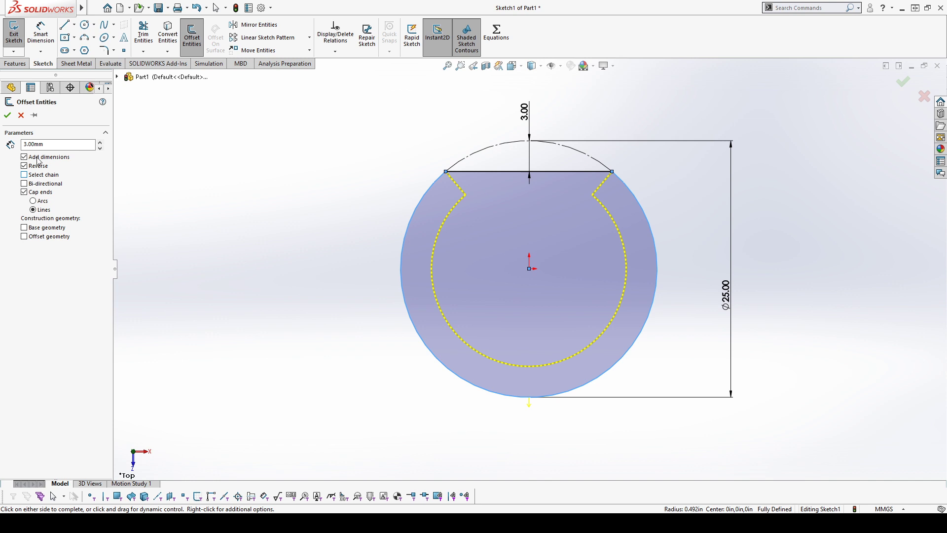
Toggle the bi-directional offset on and off, and extend the inward offset to the whole connected chain.
{"action": "left_click", "coordinate": [45, 186]}
{"action": "left_click", "coordinate": [44, 184]}
{"action": "left_click", "coordinate": [43, 174]}
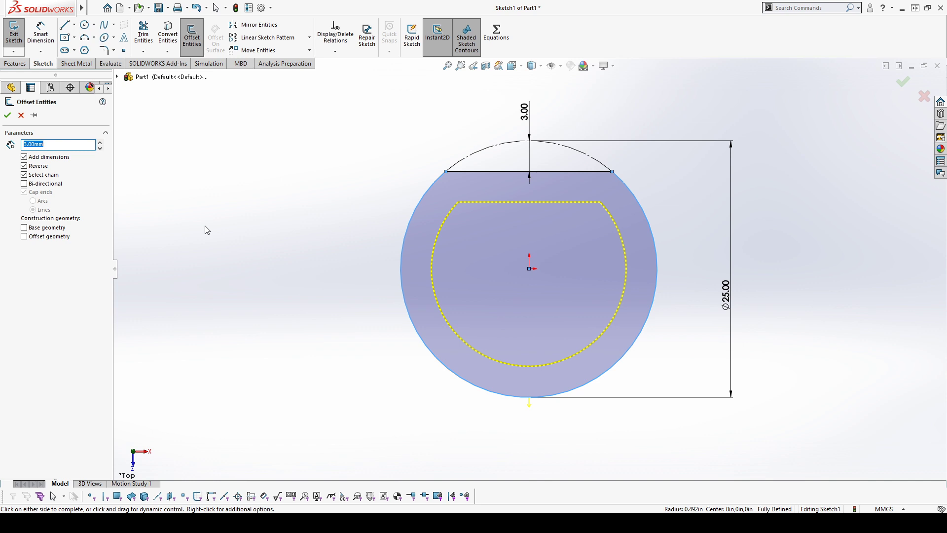
Try the 3 mm inward chain offset with the base geometry converted to construction, and undo it.
{"action": "left_click", "coordinate": [37, 229]}
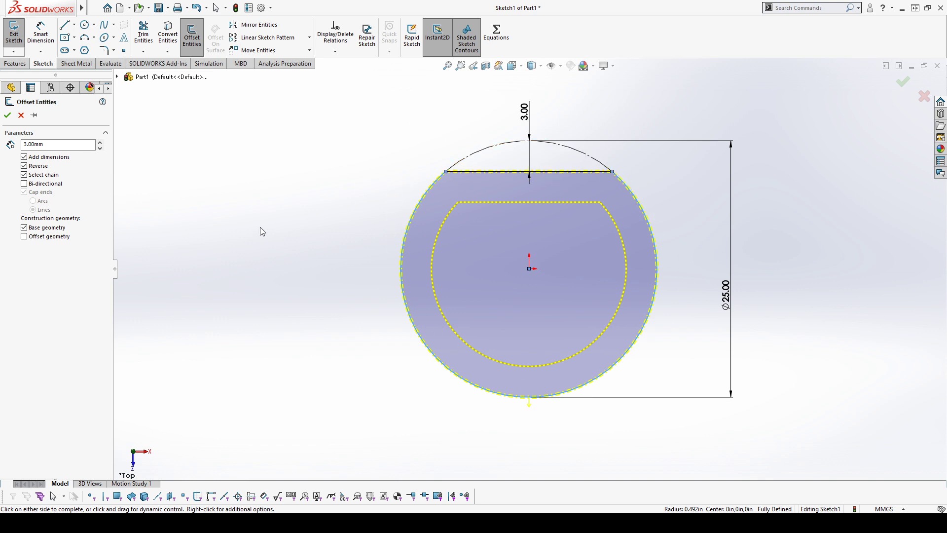
{"action": "left_click", "coordinate": [7, 116]}
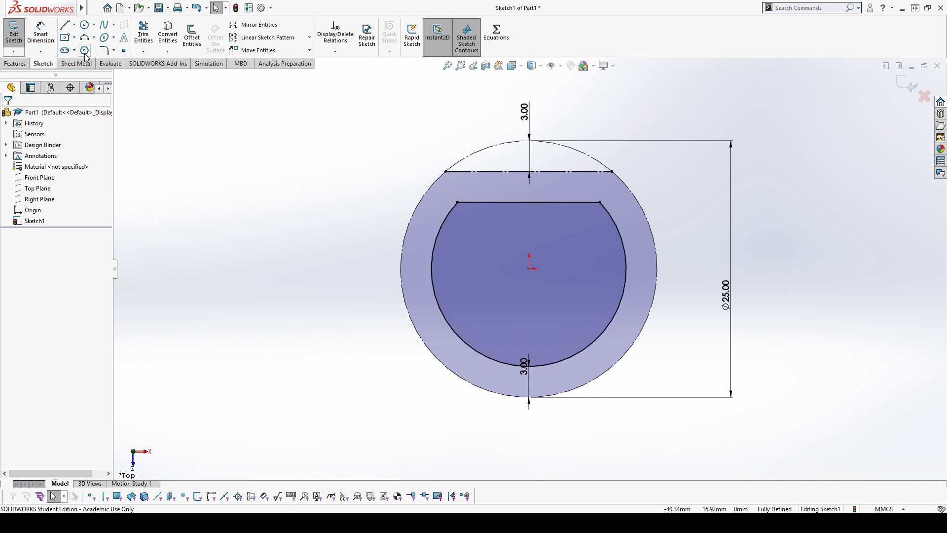
{"action": "key", "text": "ctrl+z"}
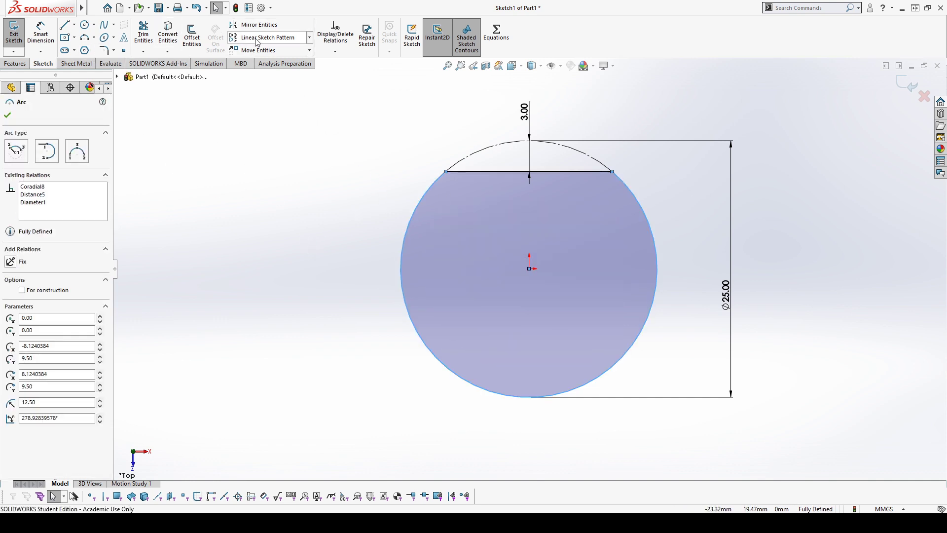
Offset the whole chain 3 mm inward, making only the offset geometry construction and leaving the base geometry solid.
{"action": "left_click", "coordinate": [192, 34]}
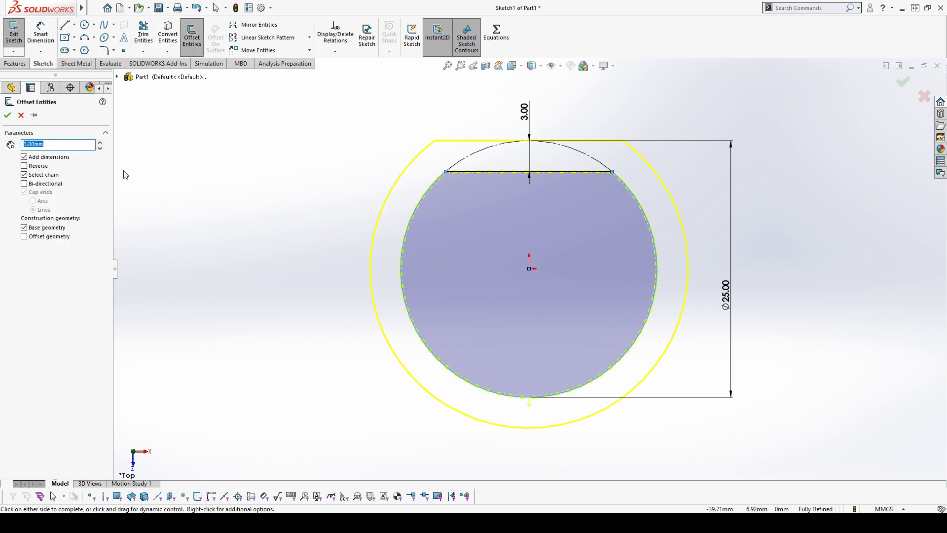
{"action": "left_click", "coordinate": [24, 166]}
{"action": "left_click", "coordinate": [38, 228]}
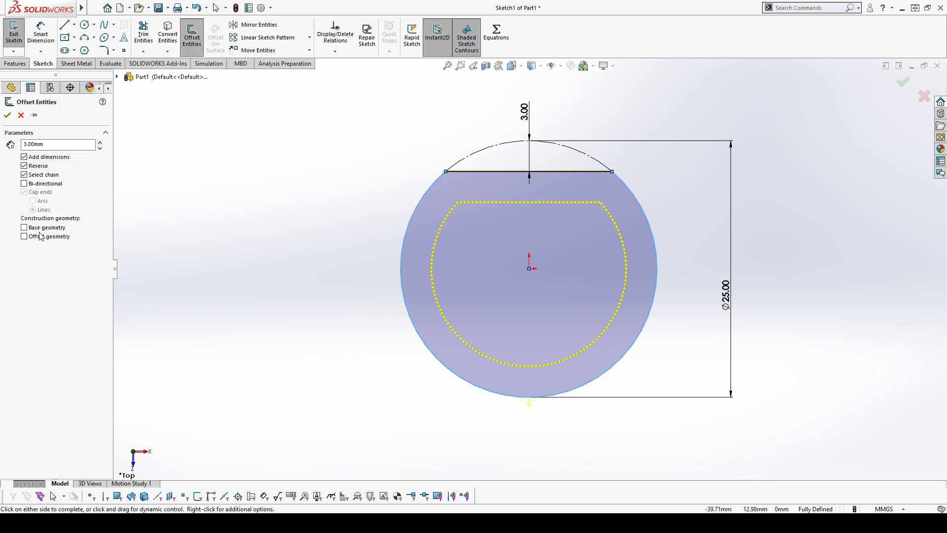
{"action": "left_click", "coordinate": [38, 237]}
{"action": "left_click", "coordinate": [11, 118]}
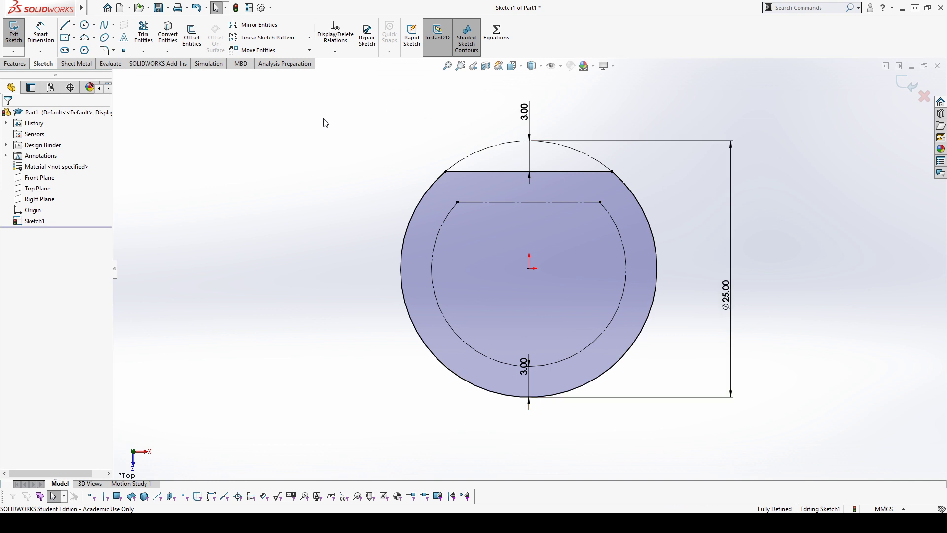
{"action": "scroll", "coordinate": [319, 179], "scroll_direction": "down", "scroll_amount": 1}
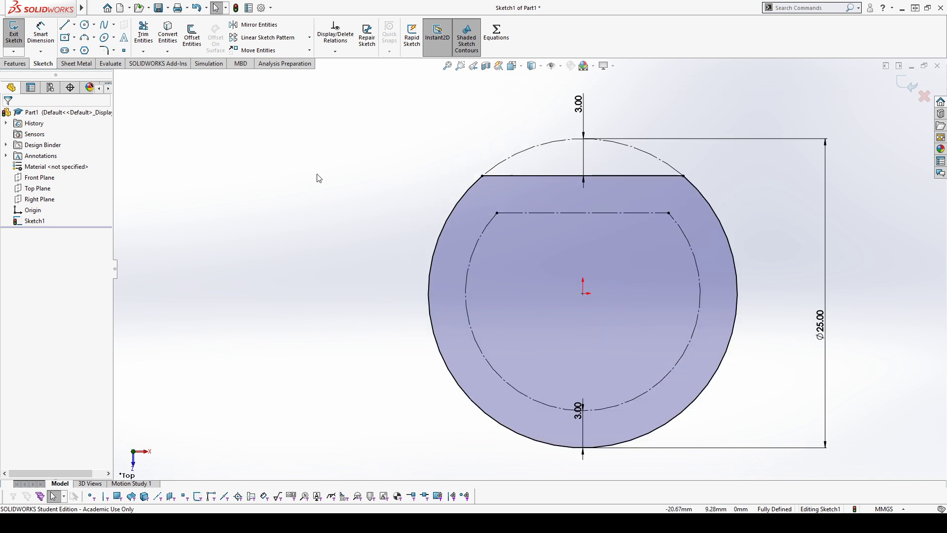
{"action": "scroll", "coordinate": [460, 242], "scroll_direction": "up", "scroll_amount": 1}
{"action": "scroll", "coordinate": [747, 300], "scroll_direction": "down", "scroll_amount": 1}
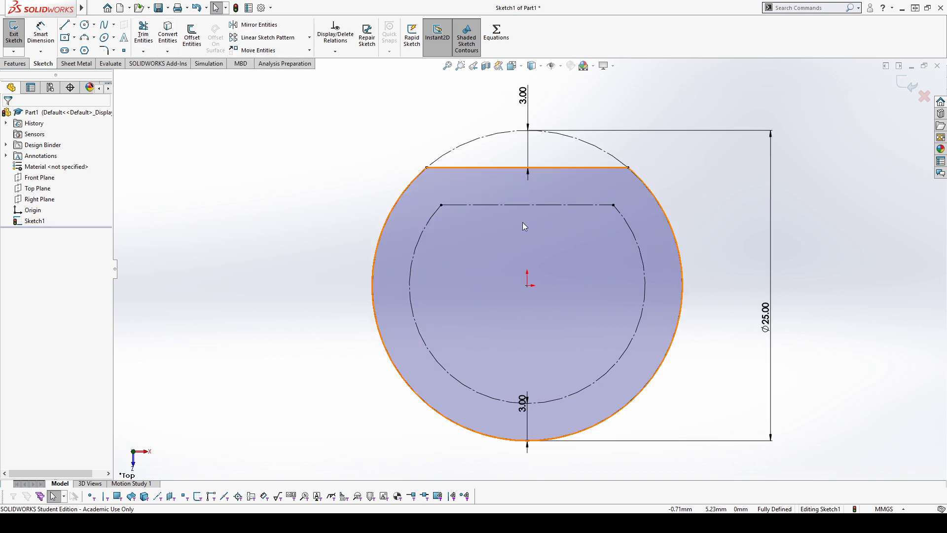
{"action": "scroll", "coordinate": [425, 217], "scroll_direction": "up", "scroll_amount": 2}
{"action": "scroll", "coordinate": [426, 217], "scroll_direction": "down", "scroll_amount": 1}
{"action": "scroll", "coordinate": [637, 266], "scroll_direction": "up", "scroll_amount": 1}
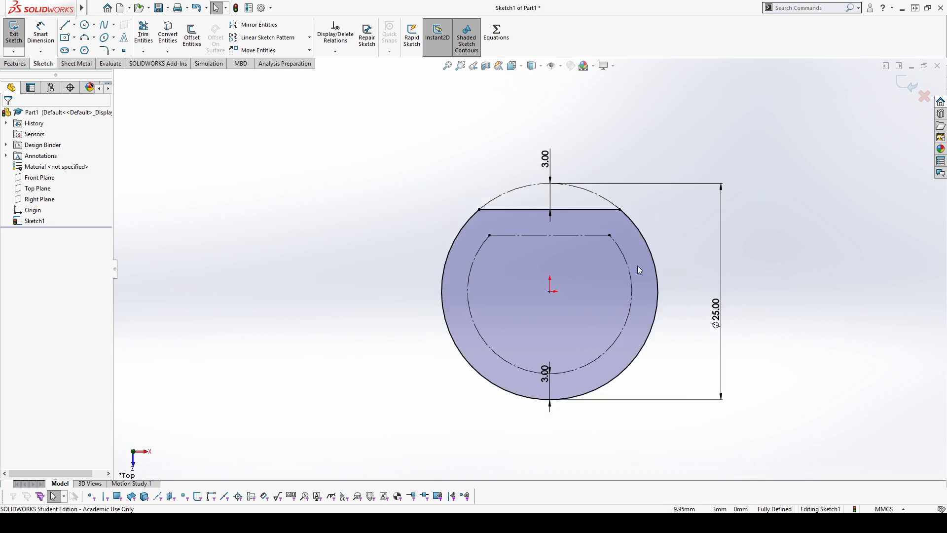
{"action": "scroll", "coordinate": [710, 270], "scroll_direction": "down", "scroll_amount": 1}
{"action": "scroll", "coordinate": [643, 334], "scroll_direction": "up", "scroll_amount": 1}
{"action": "scroll", "coordinate": [582, 377], "scroll_direction": "down", "scroll_amount": 1}
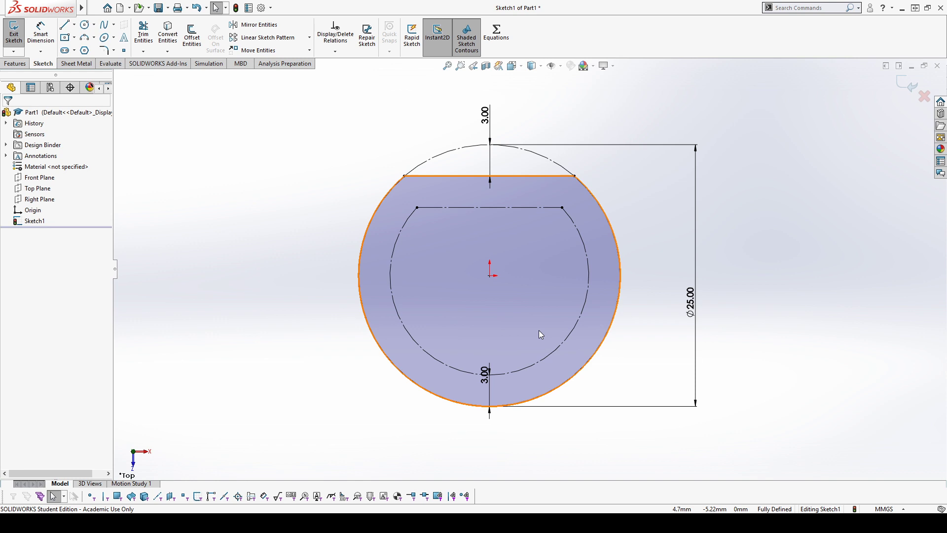
Delete all the sketch geometry and dimensions, and sketch a single slanted line about 17 mm long from the origin.
{"action": "mouse_move", "coordinate": [247, 94]}
{"action": "left_mouse_down"}
{"action": "mouse_move", "coordinate": [637, 438]}
{"action": "mouse_move", "coordinate": [828, 462]}
{"action": "mouse_move", "coordinate": [829, 454]}
{"action": "left_mouse_up"}
{"action": "key", "text": "Delete"}
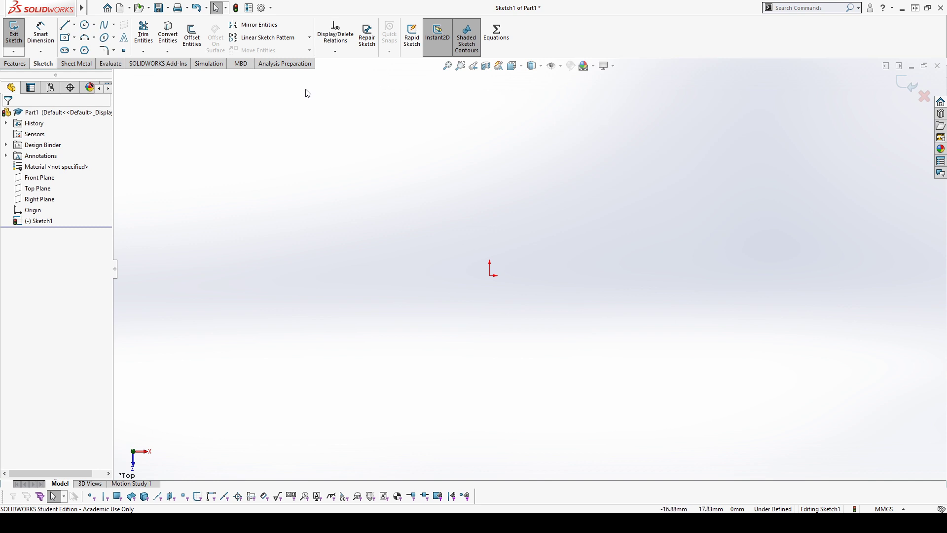
{"action": "left_click", "coordinate": [63, 28]}
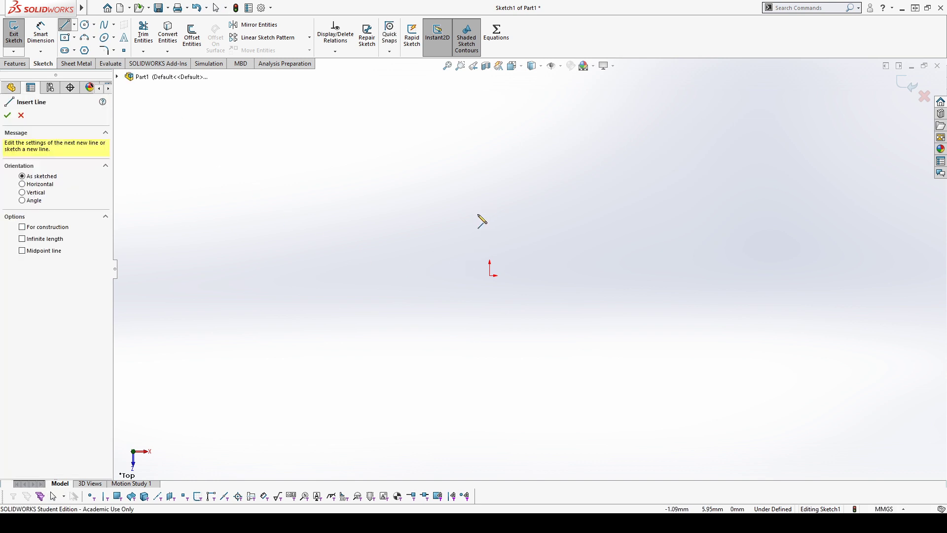
{"action": "left_click", "coordinate": [490, 275]}
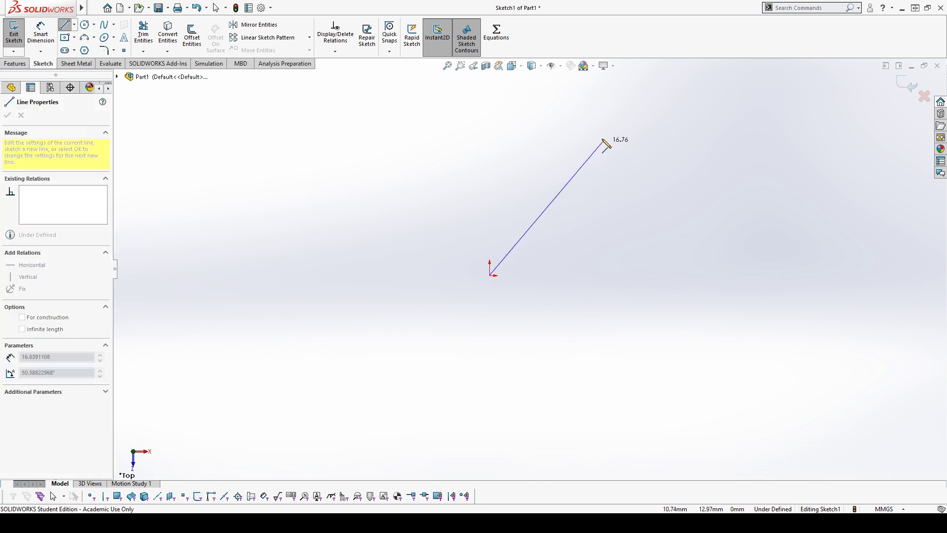
{"action": "left_click", "coordinate": [587, 126]}
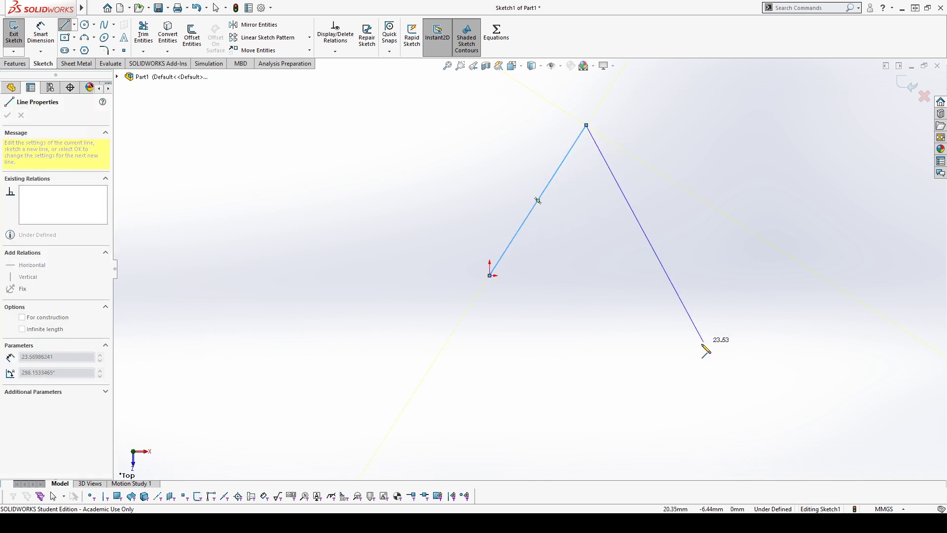
{"action": "key", "text": "Escape"}
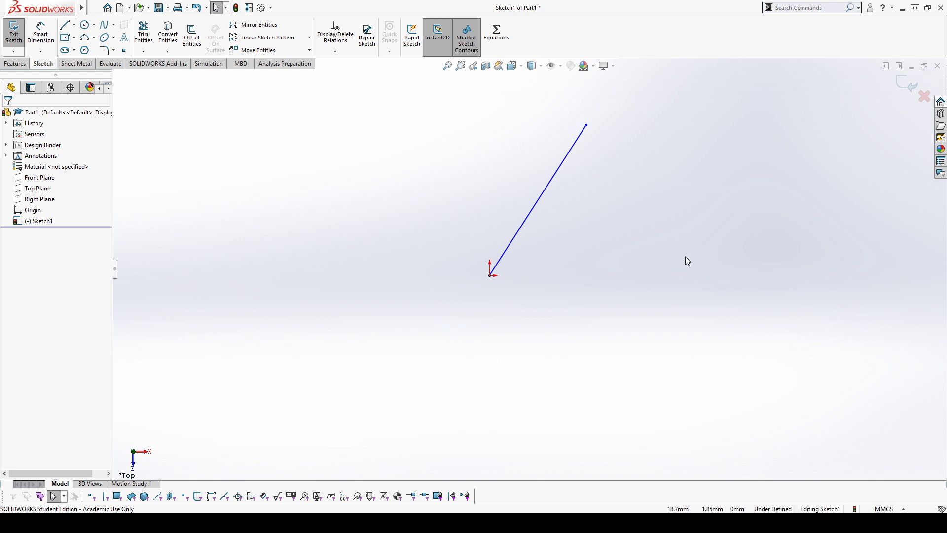
Add a Horizontal relation to the slanted line.
{"action": "left_click", "coordinate": [534, 210]}
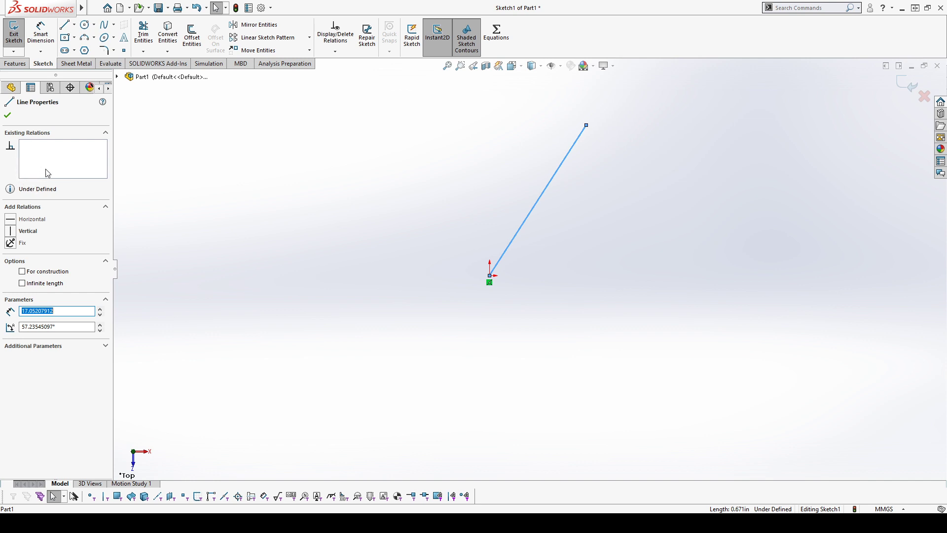
{"action": "left_click", "coordinate": [26, 220]}
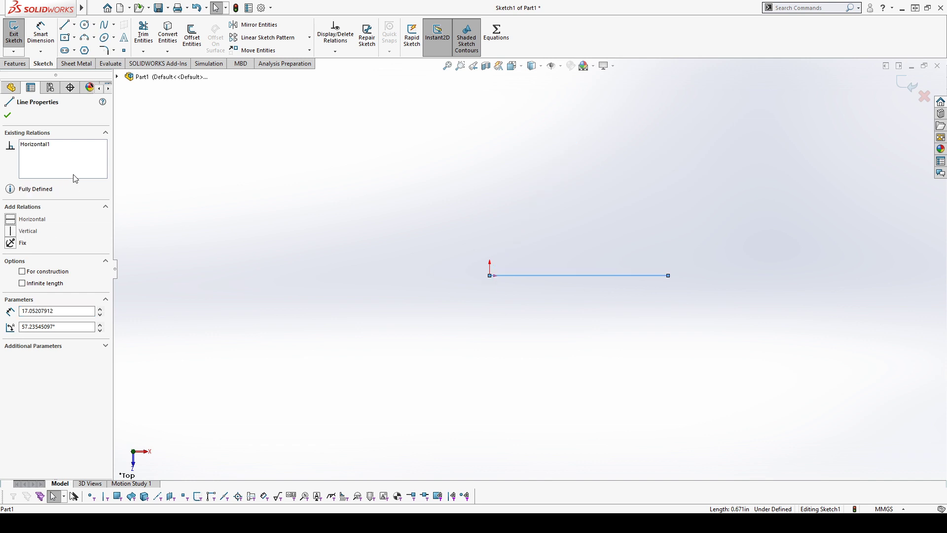
{"action": "left_click", "coordinate": [500, 243]}
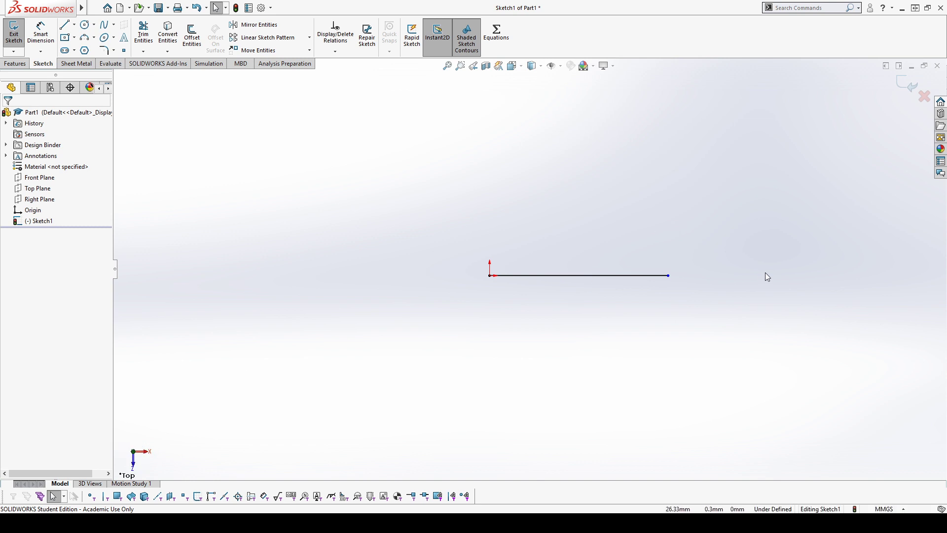
Delete the line's Horizontal relation and add a Vertical relation instead.
{"action": "left_click", "coordinate": [644, 278]}
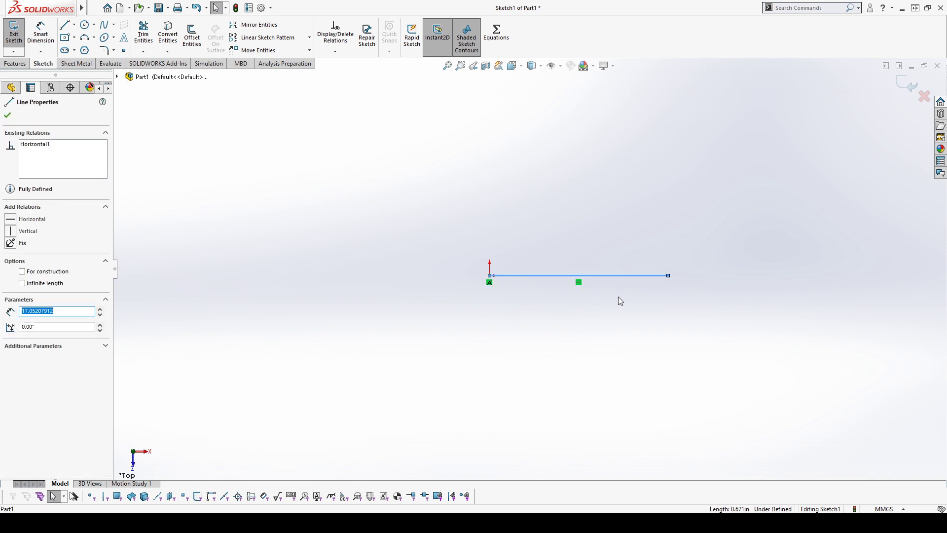
{"action": "left_click", "coordinate": [42, 144]}
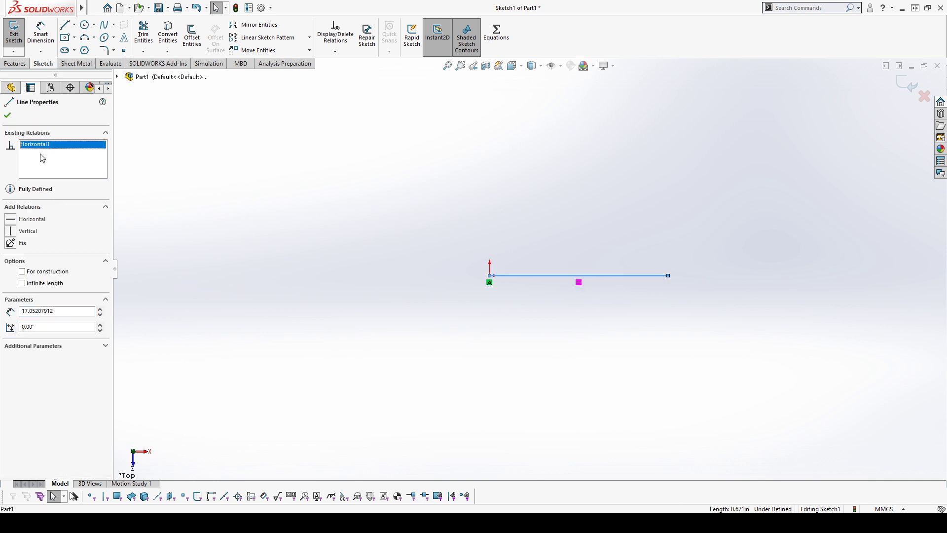
{"action": "left_click", "coordinate": [215, 173]}
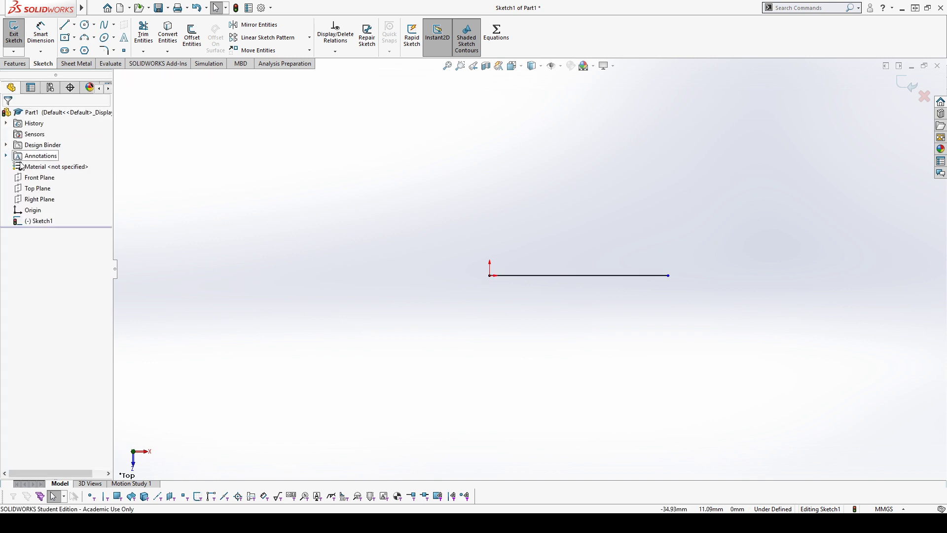
{"action": "left_click", "coordinate": [540, 275]}
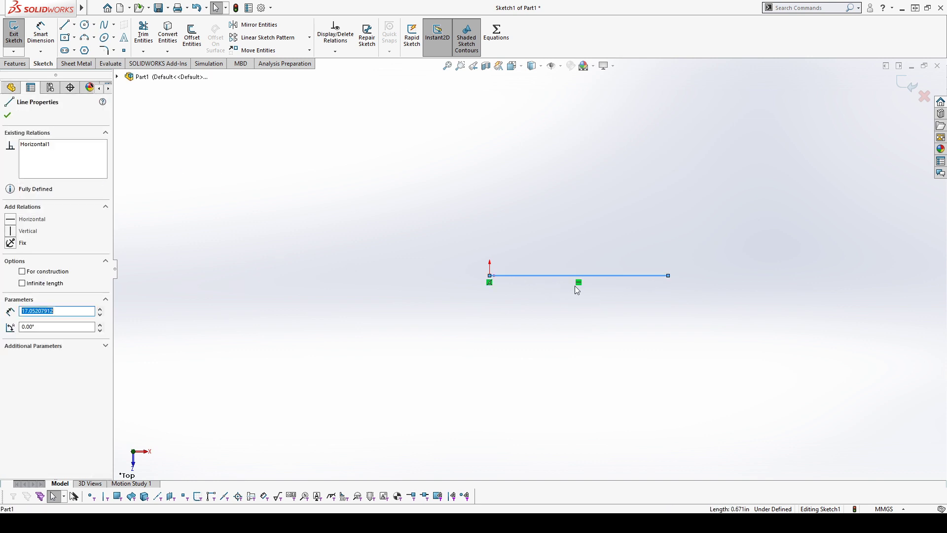
{"action": "left_click", "coordinate": [40, 145]}
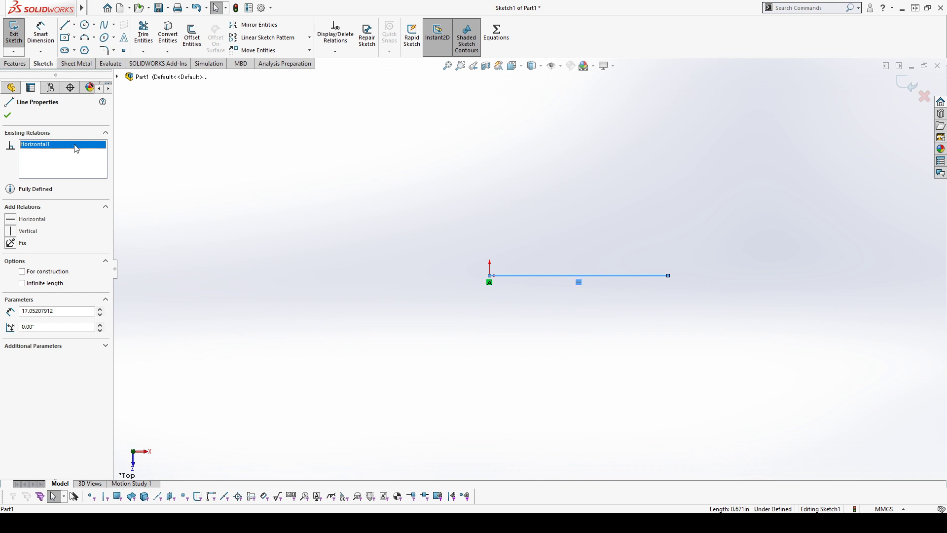
{"action": "key", "text": "Delete"}
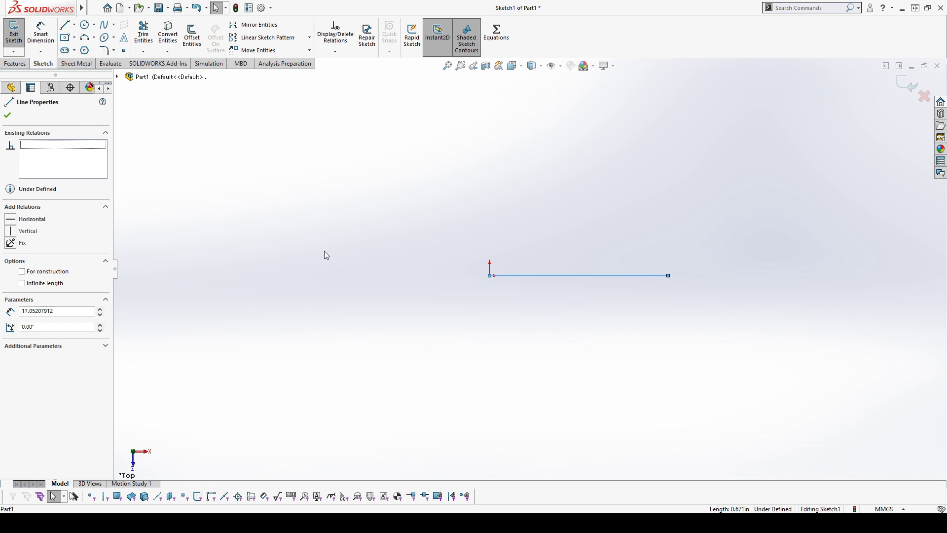
{"action": "left_click", "coordinate": [14, 233]}
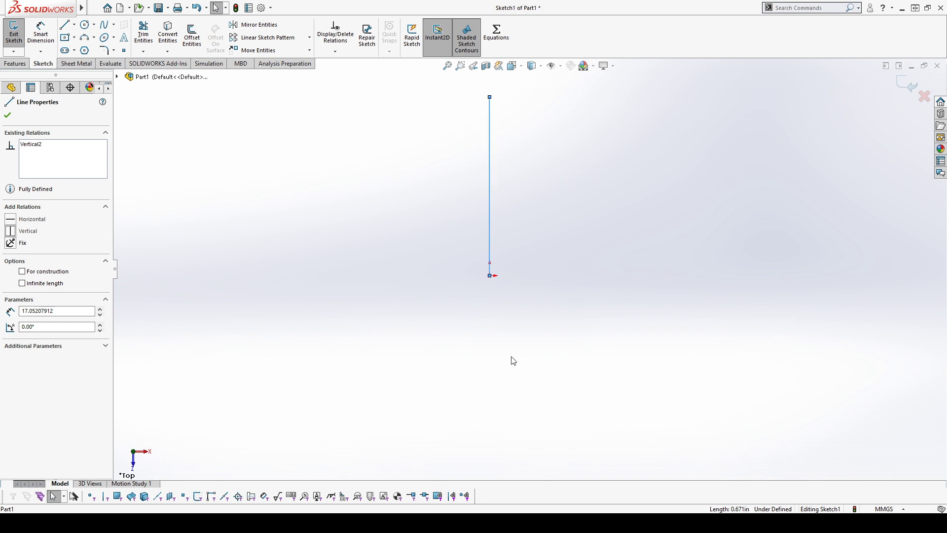
{"action": "left_click", "coordinate": [512, 359]}
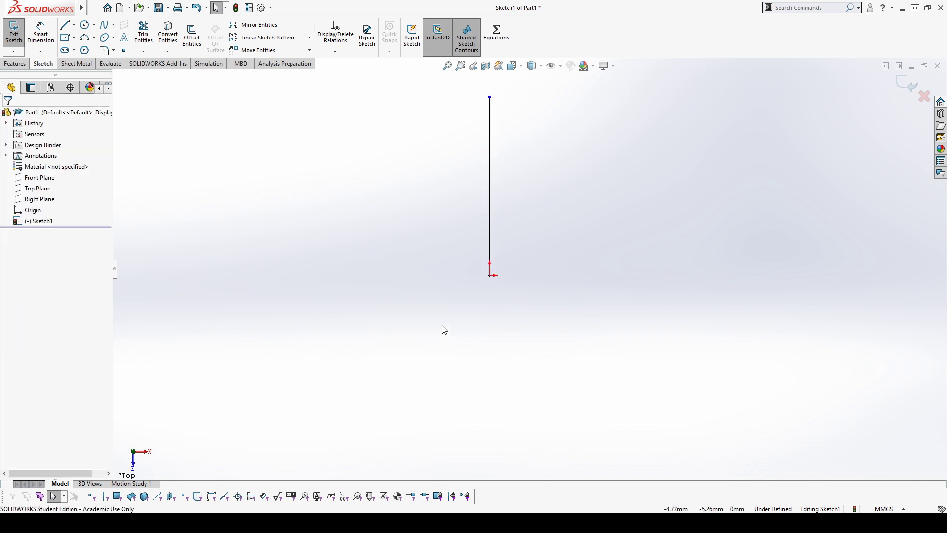
Examine the Vertical relation among the line's existing relations and its marker in the sketch.
{"action": "left_click", "coordinate": [491, 151]}
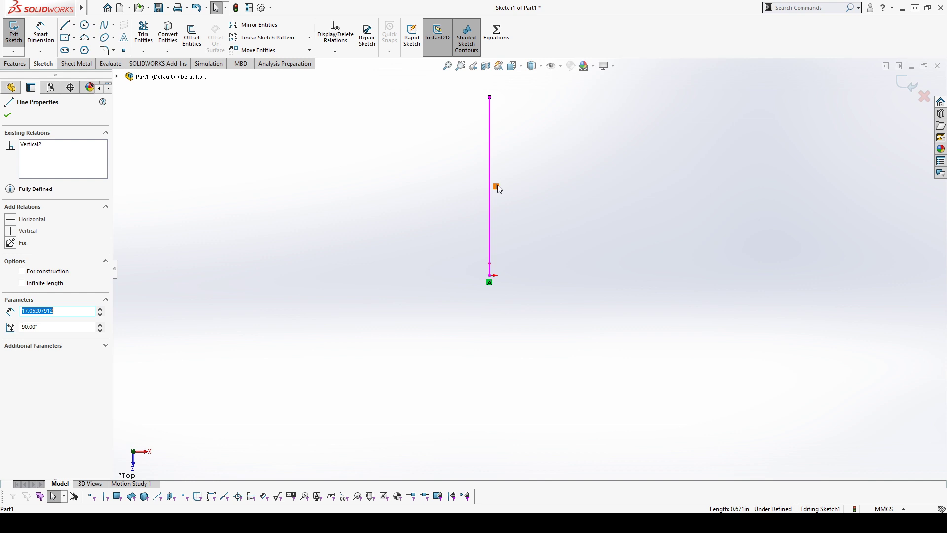
{"action": "left_click", "coordinate": [69, 146]}
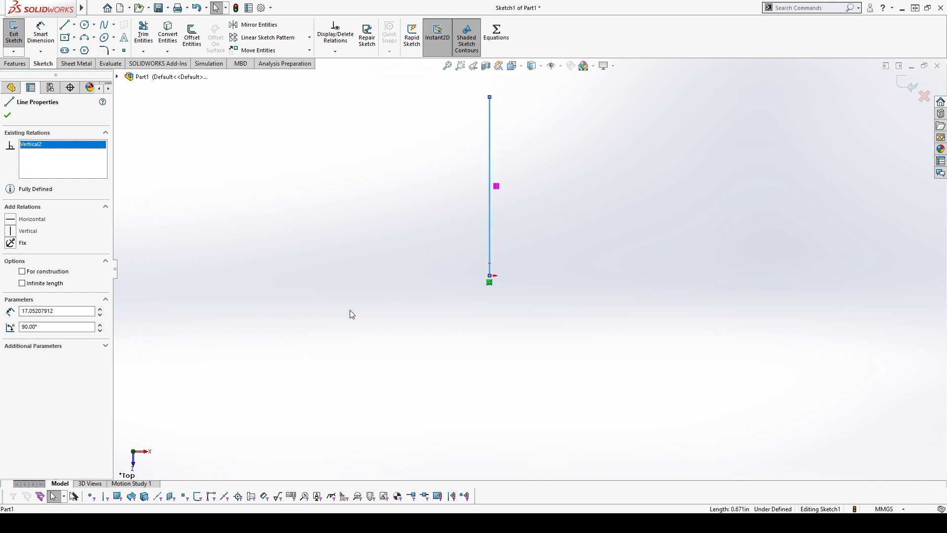
{"action": "left_click", "coordinate": [341, 194]}
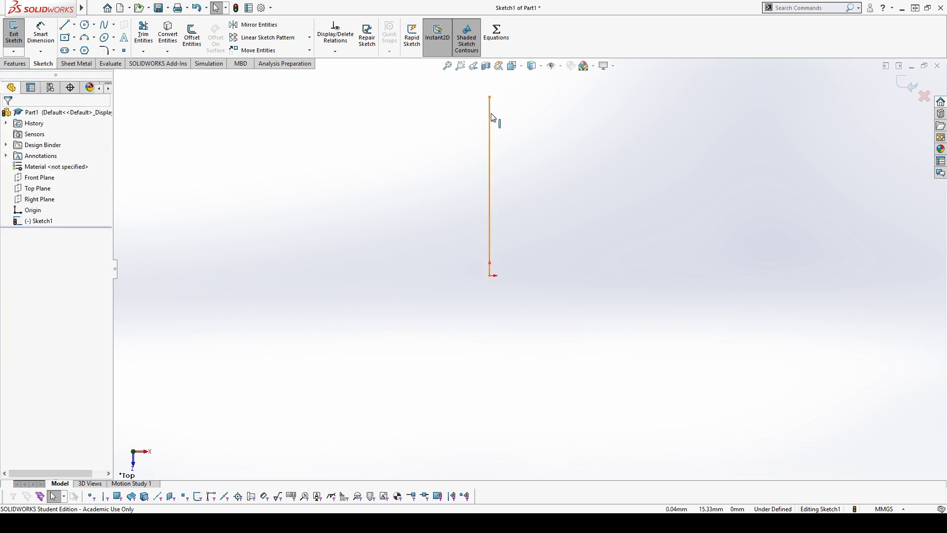
Delete the vertical line and sketch a new slanted line about 16.5 mm long from the origin.
{"action": "left_click", "coordinate": [490, 161]}
{"action": "key", "text": "Delete"}
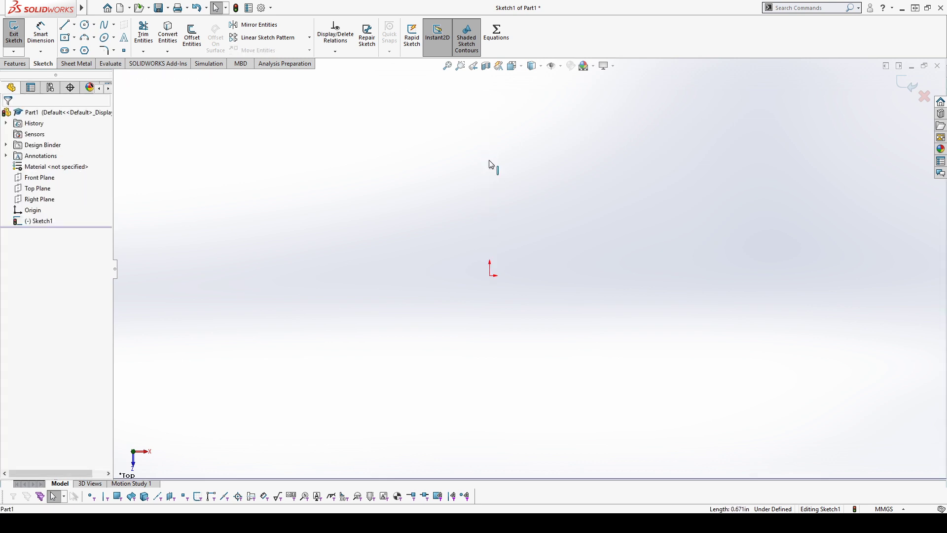
{"action": "left_click", "coordinate": [64, 24]}
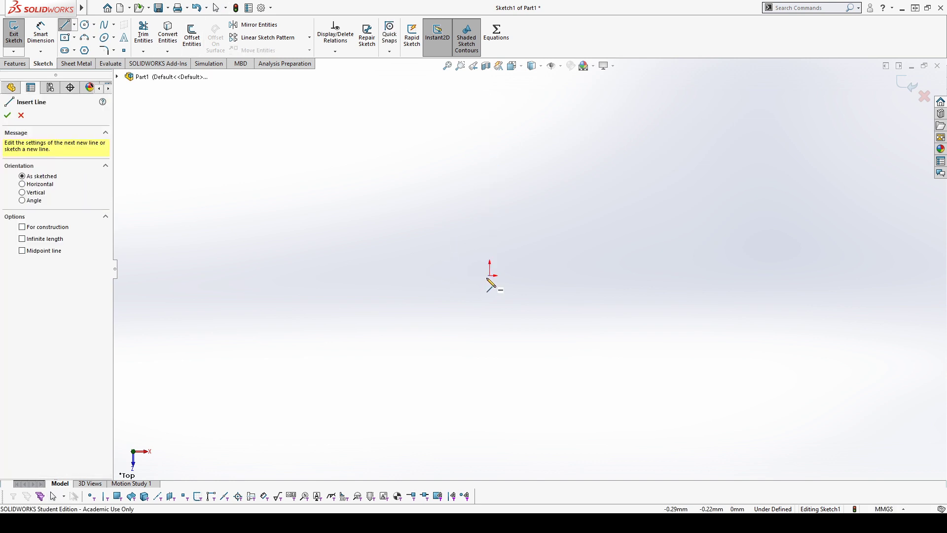
{"action": "mouse_move", "coordinate": [490, 275]}
{"action": "left_mouse_down"}
{"action": "mouse_move", "coordinate": [622, 163]}
{"action": "mouse_move", "coordinate": [617, 140]}
{"action": "mouse_move", "coordinate": [593, 139]}
{"action": "left_mouse_up"}
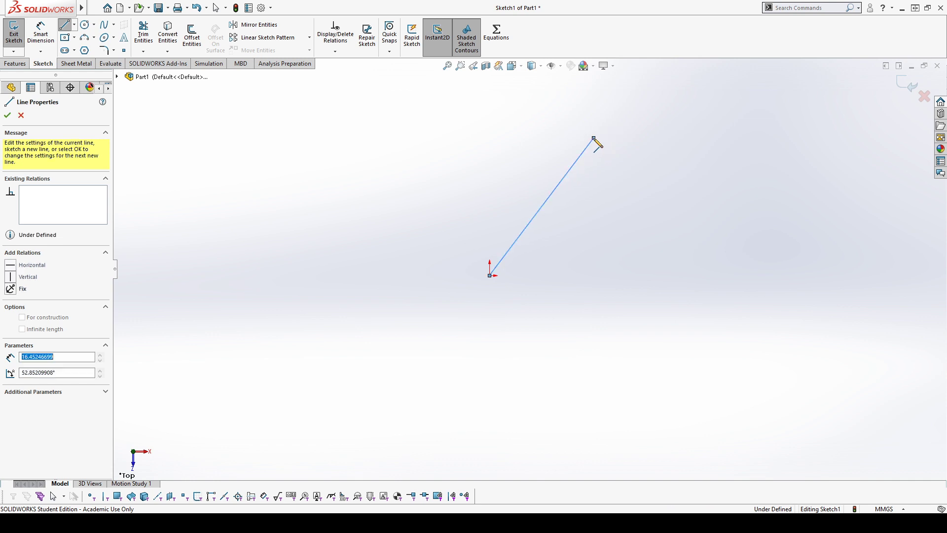
{"action": "key", "text": "Escape"}
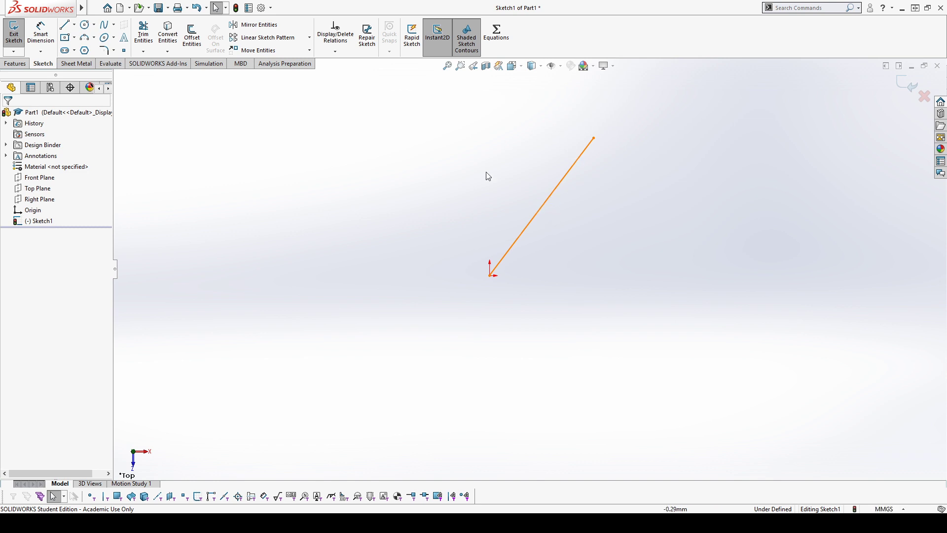
Move the slanted line's free endpoint to about X 11 mm, Y 11.6 mm.
{"action": "left_click_drag", "start_coordinate": [594, 139], "coordinate": [606, 154]}
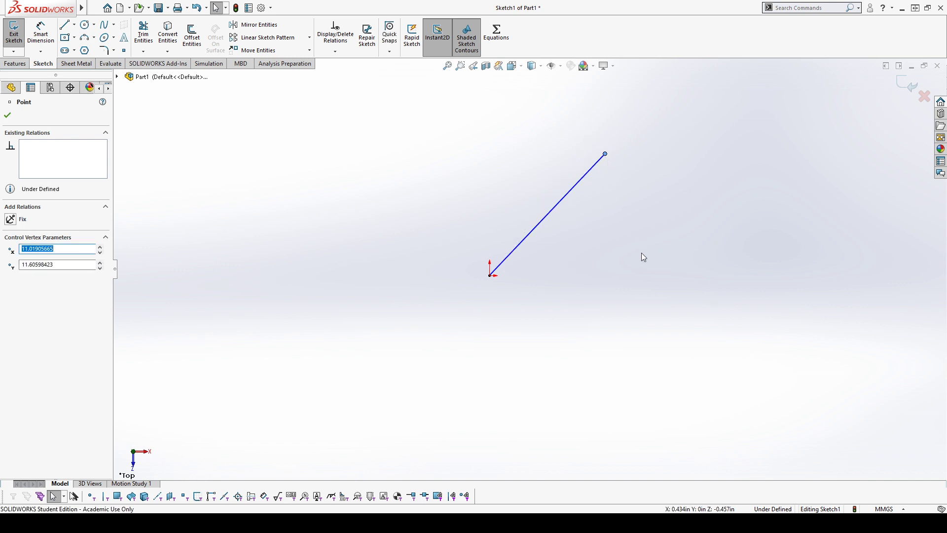
{"action": "left_click", "coordinate": [607, 154]}
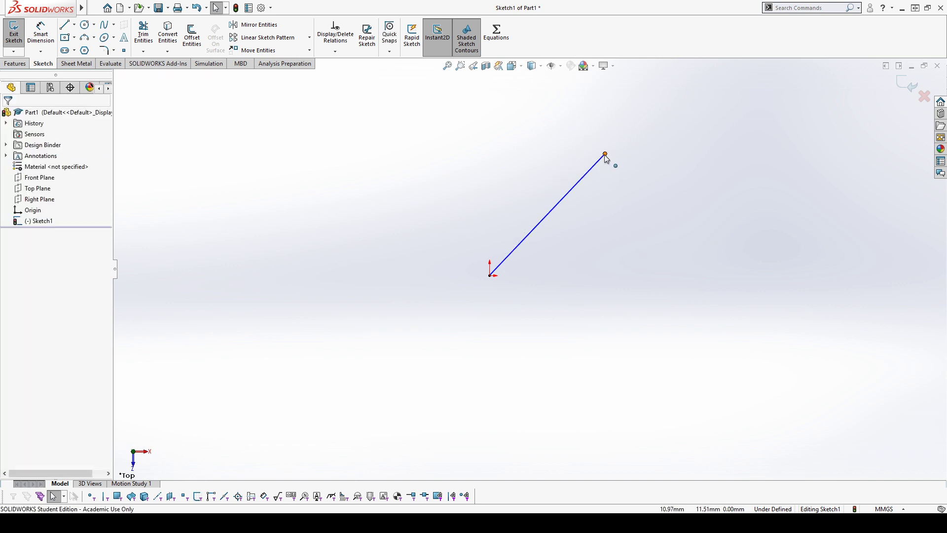
Move the slanted line's free endpoint so the line stands at about 59°, and add a Vertical relation to the line.
{"action": "left_click_drag", "start_coordinate": [605, 155], "coordinate": [576, 130]}
{"action": "left_click", "coordinate": [590, 244]}
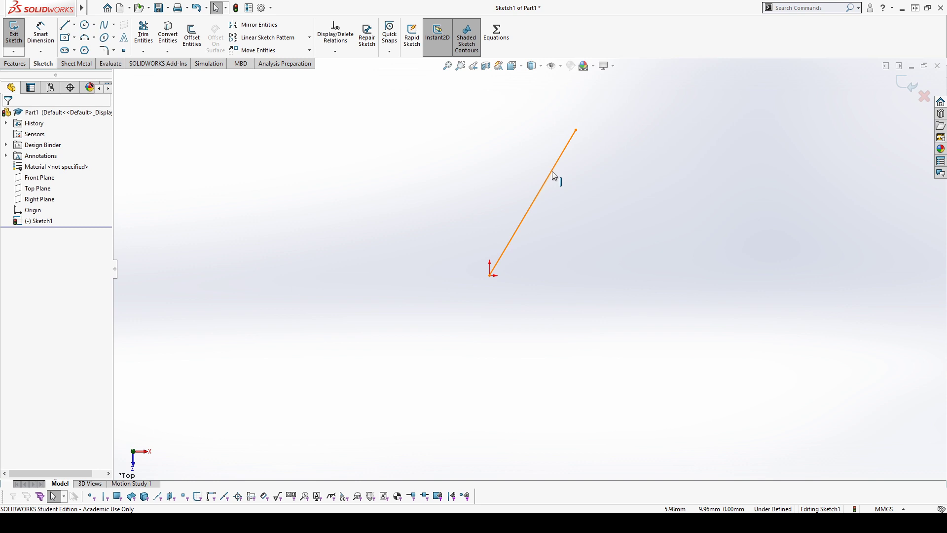
{"action": "left_click", "coordinate": [554, 176]}
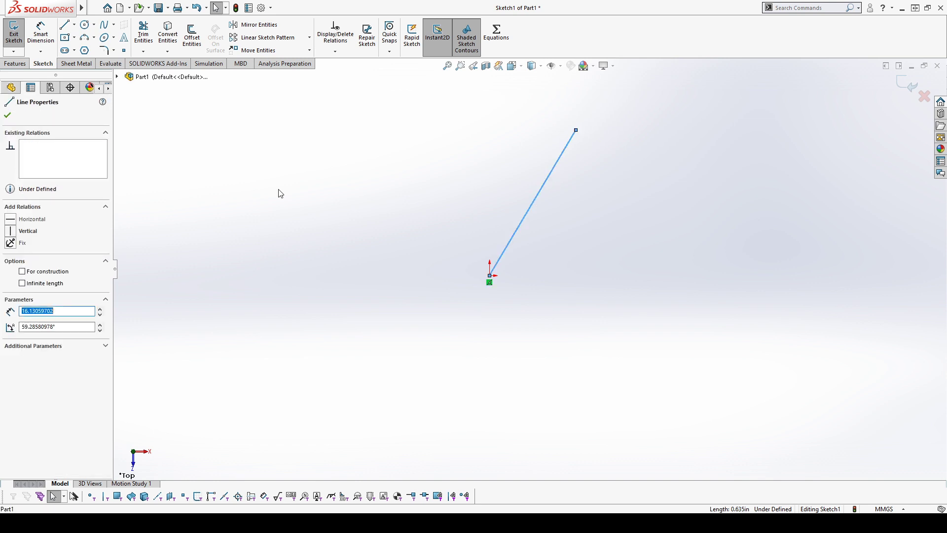
{"action": "left_click", "coordinate": [17, 230]}
{"action": "left_click", "coordinate": [554, 286]}
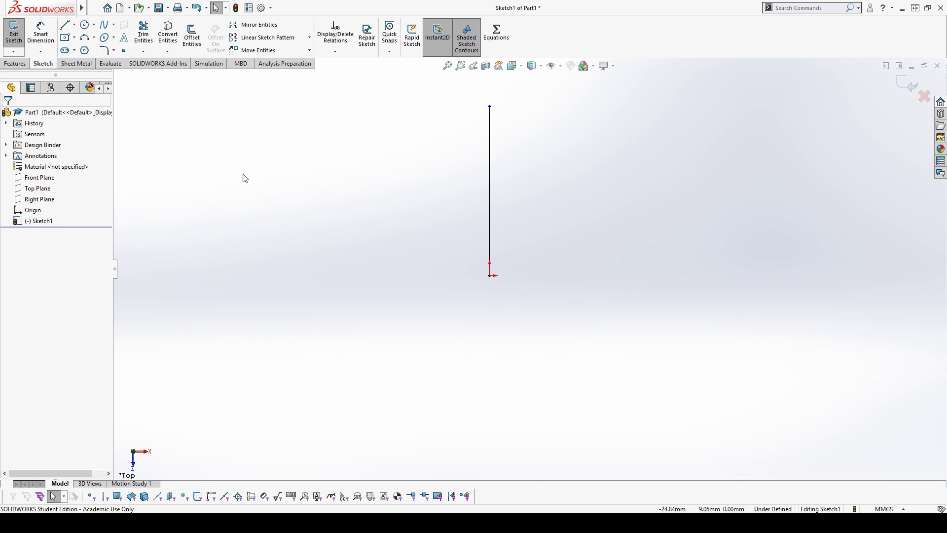
Delete the vertical line and sketch a new slanted line about 14.7 mm long at about 46° from the origin.
{"action": "mouse_move", "coordinate": [476, 96]}
{"action": "left_mouse_down"}
{"action": "mouse_move", "coordinate": [536, 338]}
{"action": "mouse_move", "coordinate": [528, 349]}
{"action": "left_mouse_up"}
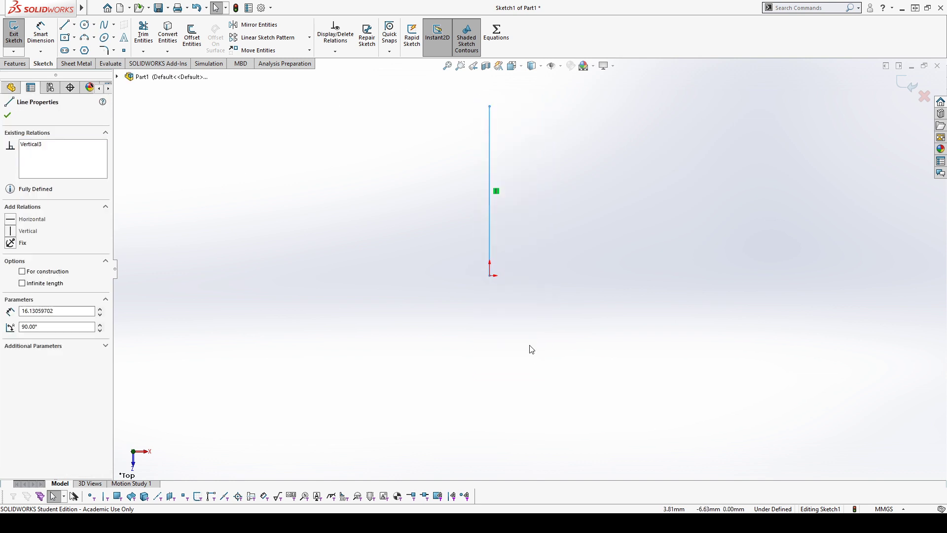
{"action": "key", "text": "Delete"}
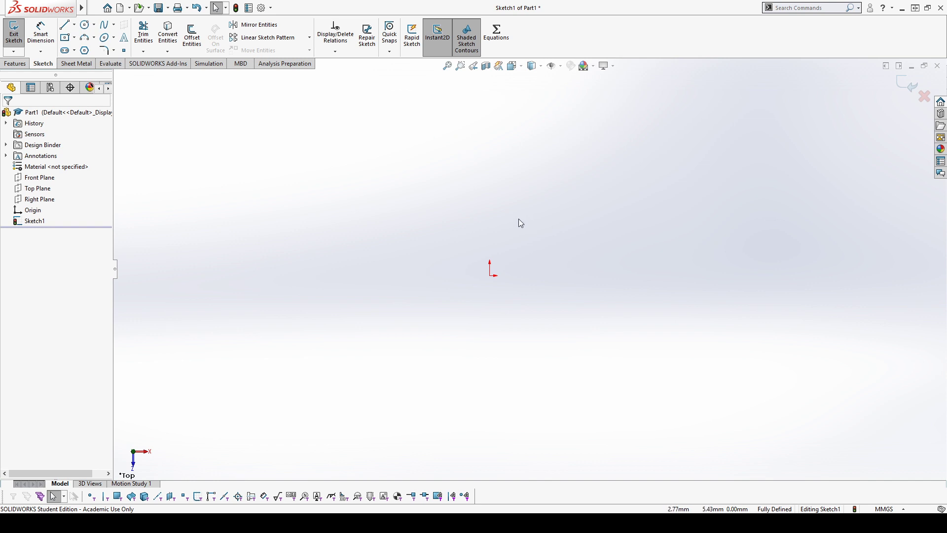
{"action": "left_click", "coordinate": [65, 24]}
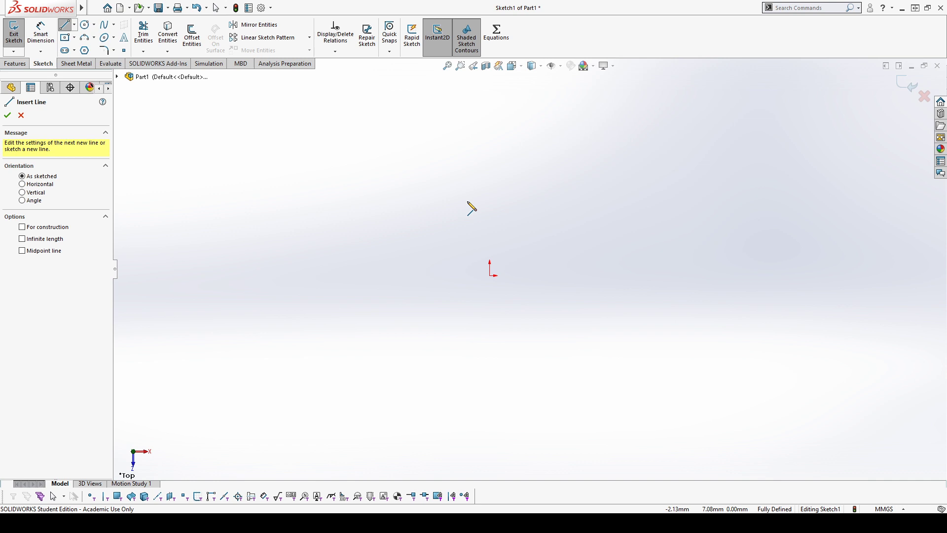
{"action": "left_click", "coordinate": [489, 275]}
{"action": "left_click", "coordinate": [595, 163]}
{"action": "key", "text": "Escape"}
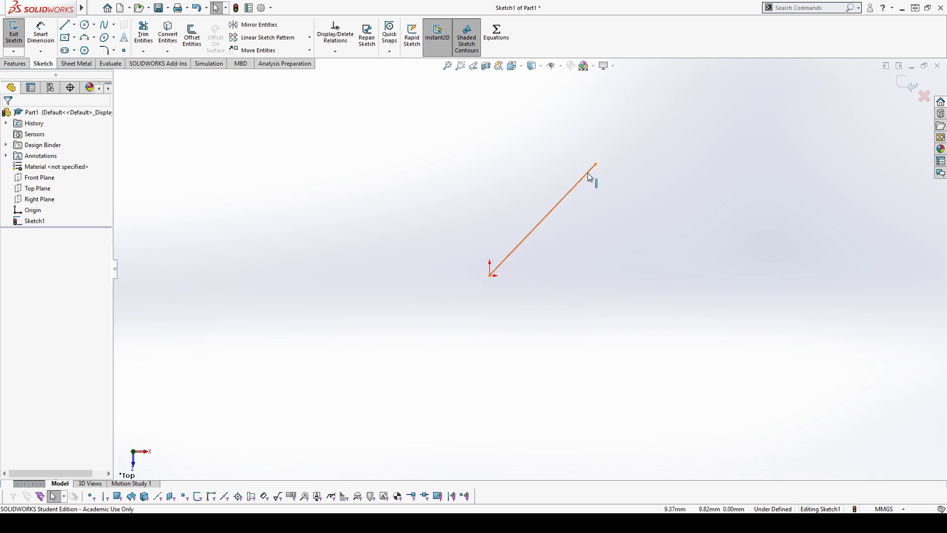
Add a Fix relation to the slanted line.
{"action": "left_click", "coordinate": [585, 175]}
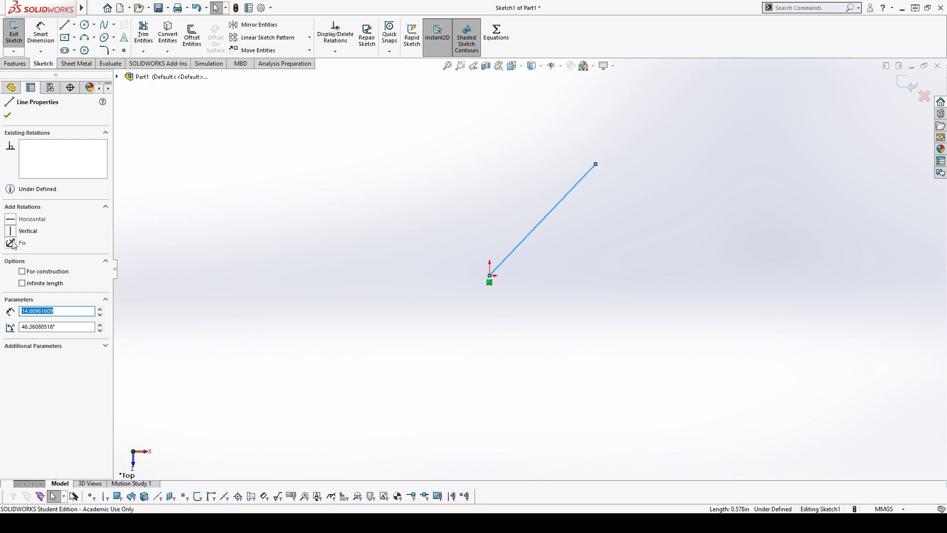
{"action": "left_click", "coordinate": [13, 243]}
{"action": "left_click", "coordinate": [208, 223]}
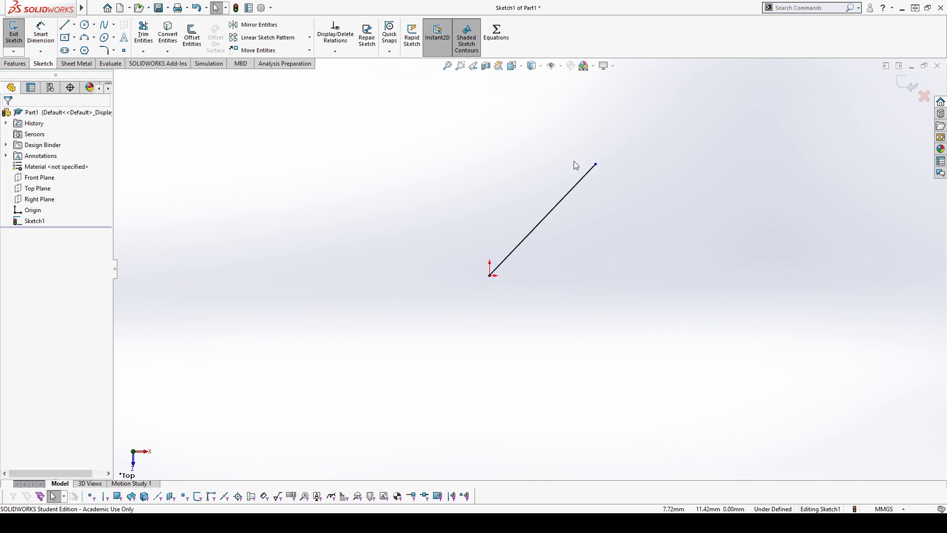
Move the fixed line's free endpoint outward to about X 10.2 mm, Y 10.7 mm.
{"action": "left_click", "coordinate": [581, 188]}
{"action": "left_click", "coordinate": [618, 164]}
{"action": "mouse_move", "coordinate": [596, 164]}
{"action": "left_mouse_down"}
{"action": "mouse_move", "coordinate": [667, 97]}
{"action": "mouse_move", "coordinate": [608, 175]}
{"action": "left_mouse_up"}
{"action": "left_click", "coordinate": [610, 179]}
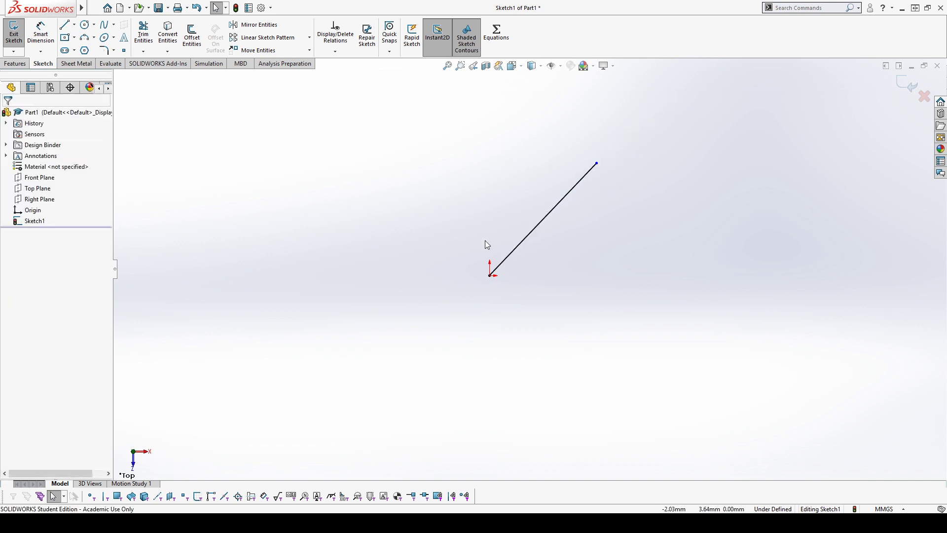
Add a Fix relation to the line's free endpoint.
{"action": "left_click", "coordinate": [597, 165]}
{"action": "left_click", "coordinate": [621, 122]}
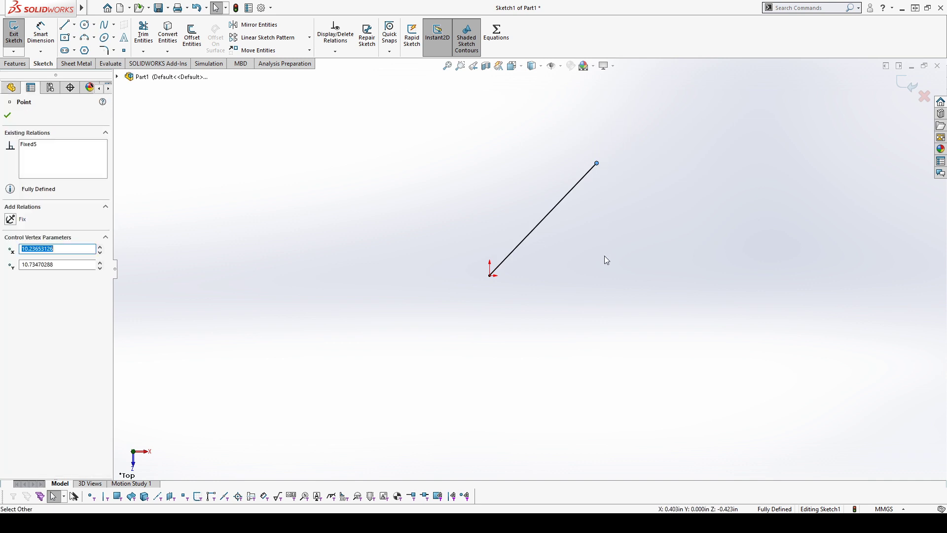
{"action": "left_click", "coordinate": [604, 255]}
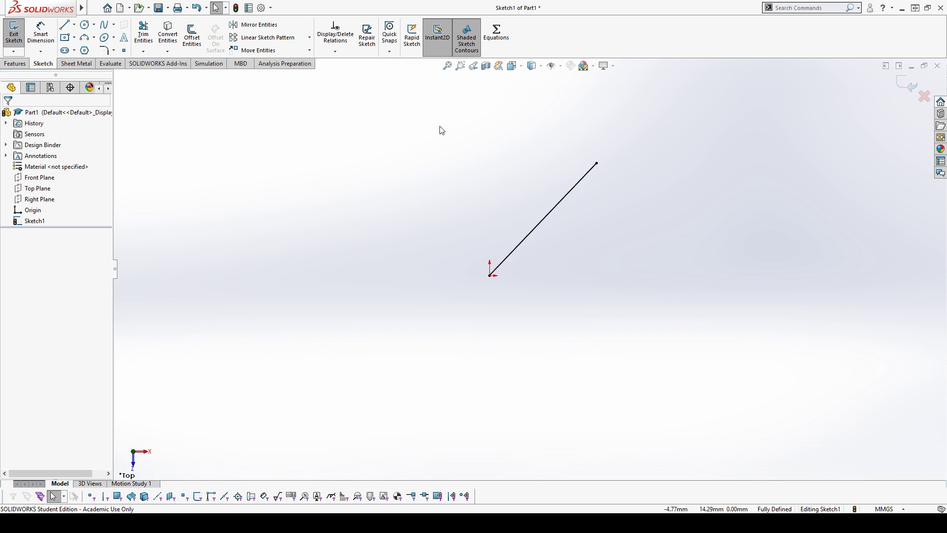
Delete the fixed line and sketch a closed irregular quadrilateral from the origin, with an upper side about 30.5 mm and a lower side about 25.9 mm.
{"action": "mouse_move", "coordinate": [431, 121]}
{"action": "left_mouse_down"}
{"action": "mouse_move", "coordinate": [624, 344]}
{"action": "mouse_move", "coordinate": [671, 364]}
{"action": "left_mouse_up"}
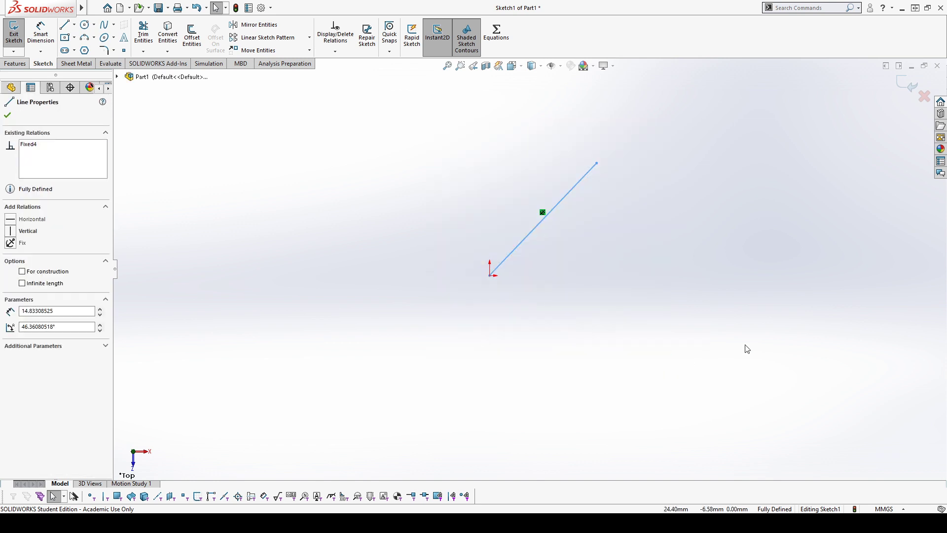
{"action": "key", "text": "Delete"}
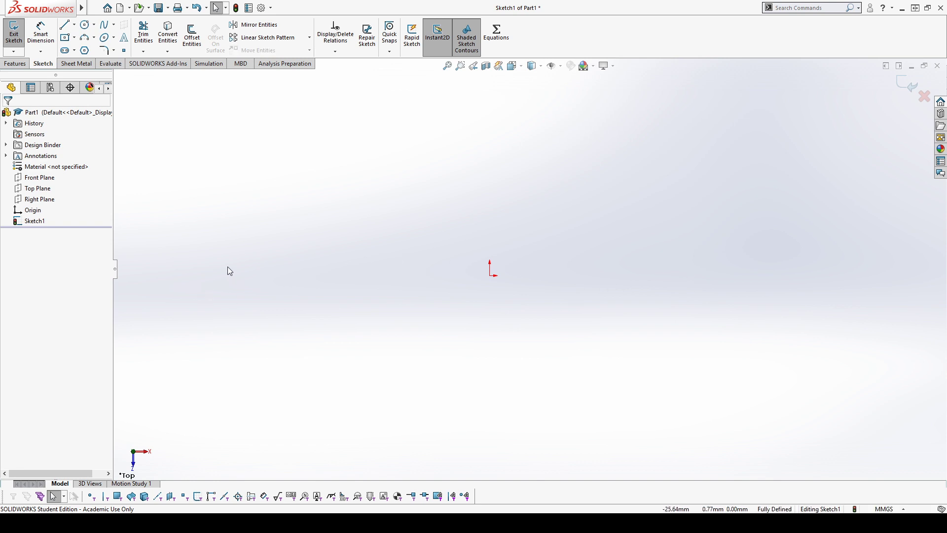
{"action": "scroll", "coordinate": [277, 281], "scroll_direction": "down", "scroll_amount": 2}
{"action": "scroll", "coordinate": [277, 280], "scroll_direction": "up", "scroll_amount": 1}
{"action": "scroll", "coordinate": [495, 259], "scroll_direction": "up", "scroll_amount": 1}
{"action": "left_click", "coordinate": [65, 24]}
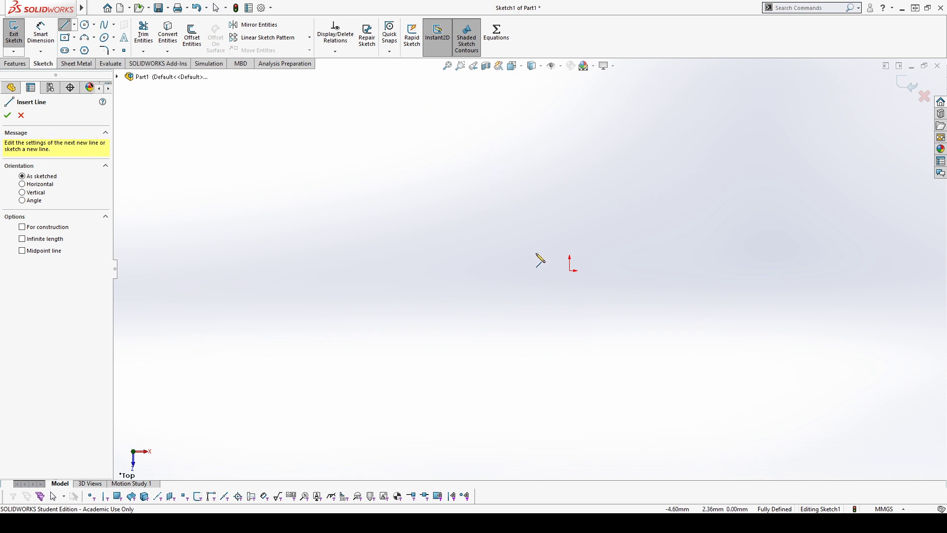
{"action": "left_click", "coordinate": [570, 271]}
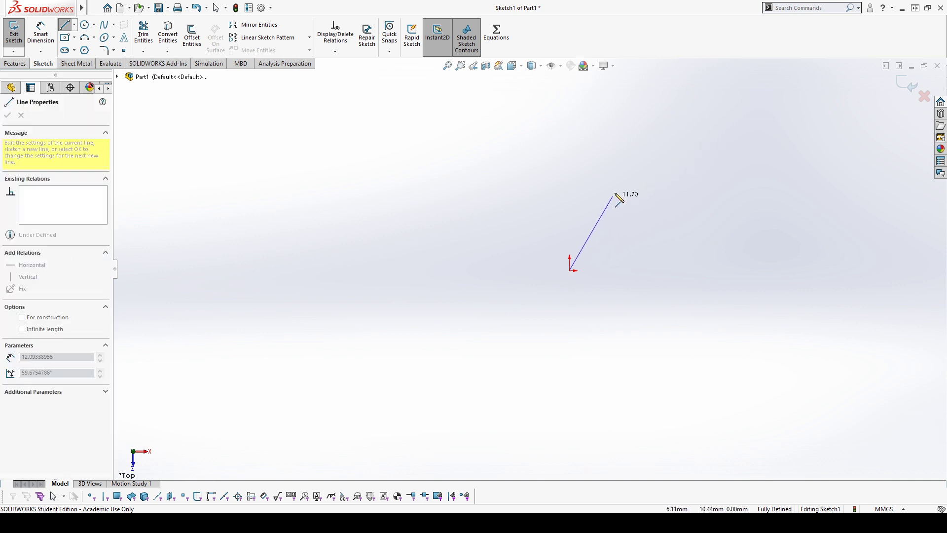
{"action": "scroll", "coordinate": [616, 181], "scroll_direction": "up", "scroll_amount": 2}
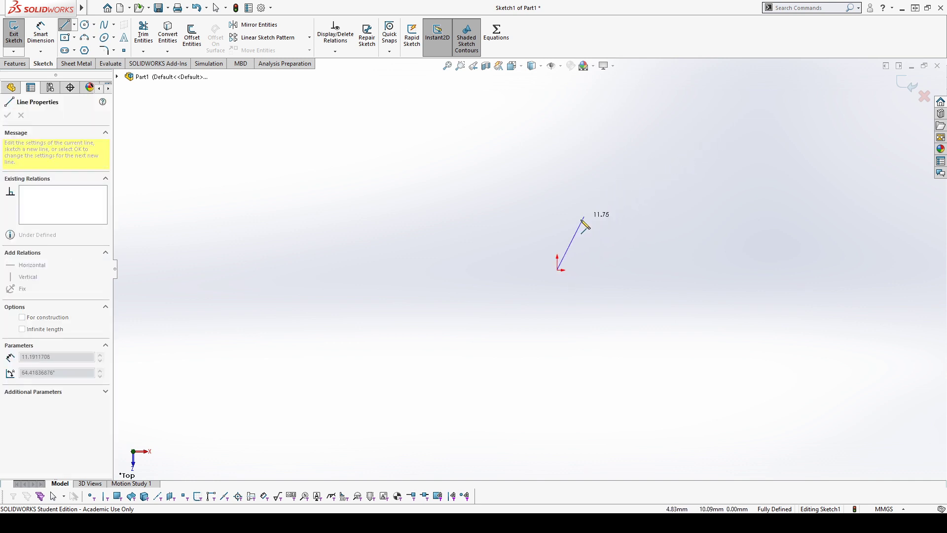
{"action": "scroll", "coordinate": [638, 203], "scroll_direction": "down", "scroll_amount": 1}
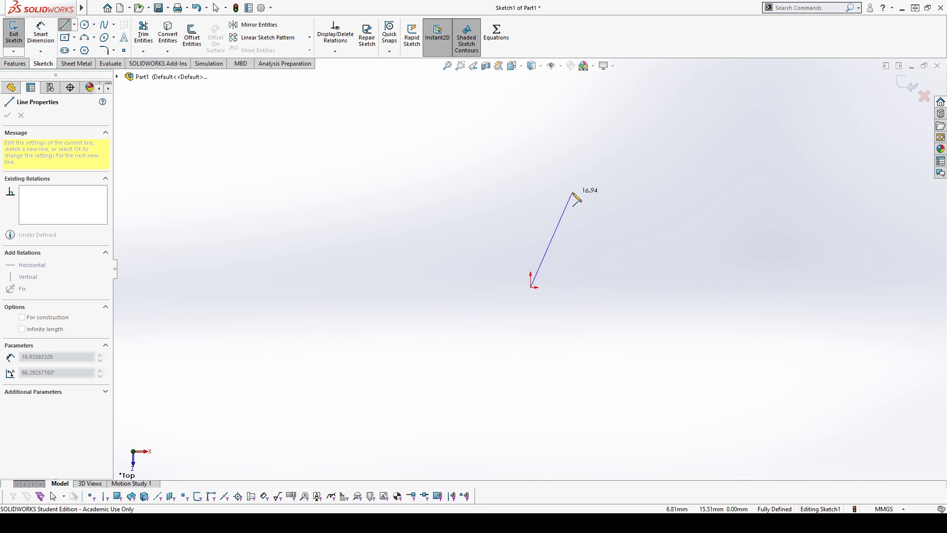
{"action": "left_click", "coordinate": [571, 206]}
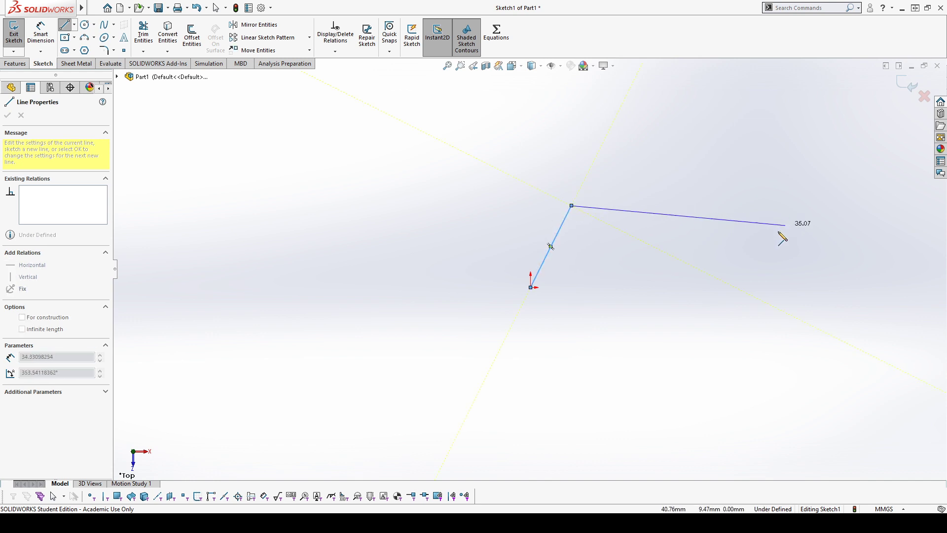
{"action": "left_click", "coordinate": [755, 236]}
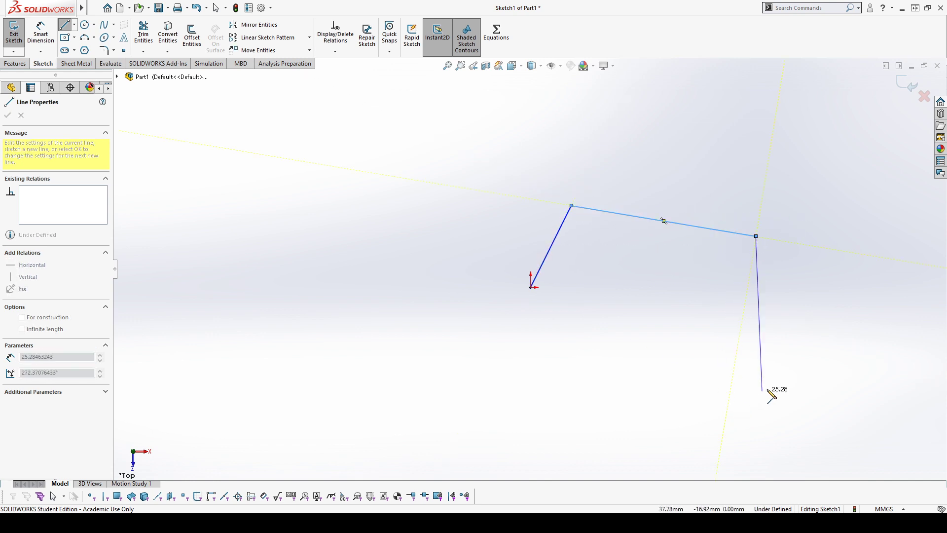
{"action": "left_click", "coordinate": [681, 339]}
{"action": "left_click", "coordinate": [531, 287]}
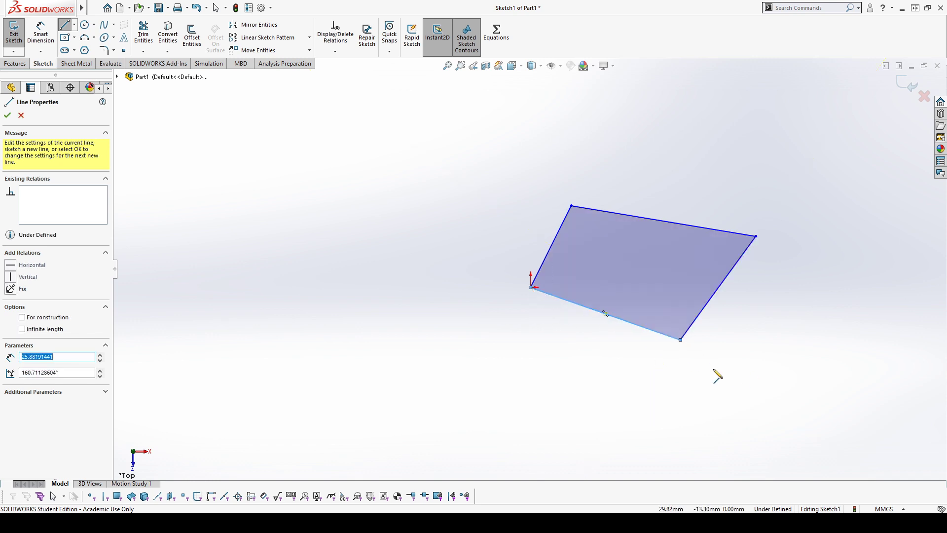
{"action": "key", "text": "Escape"}
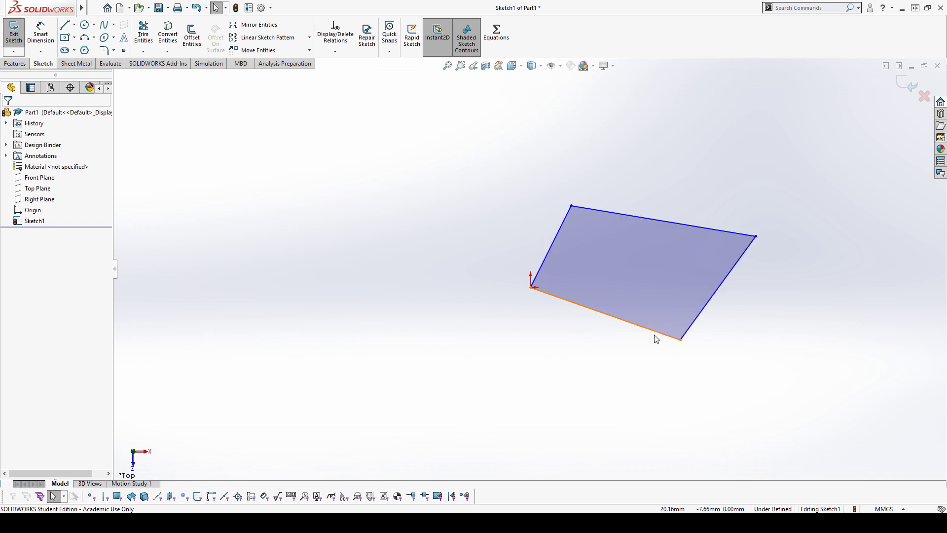
Add a Horizontal relation to the quadrilateral's lower side.
{"action": "left_click", "coordinate": [642, 326]}
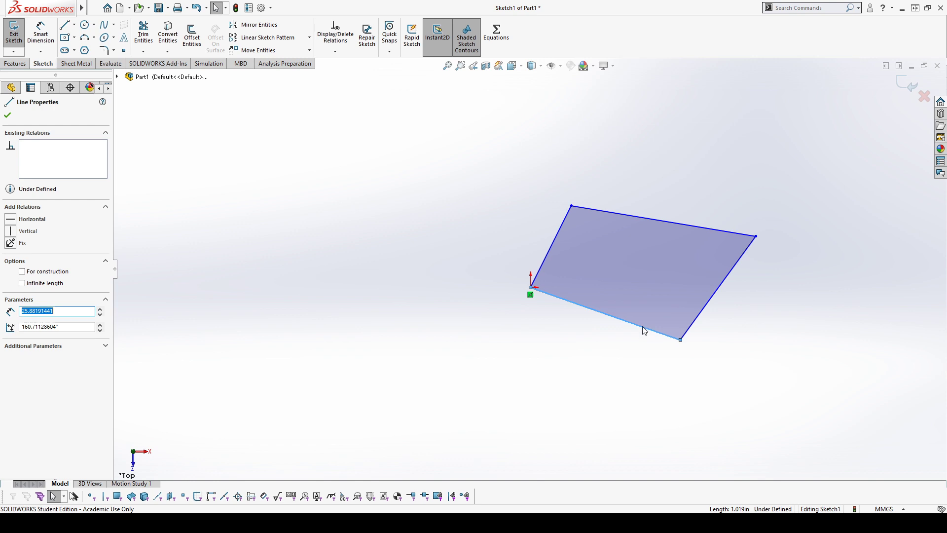
{"action": "left_click", "coordinate": [14, 222]}
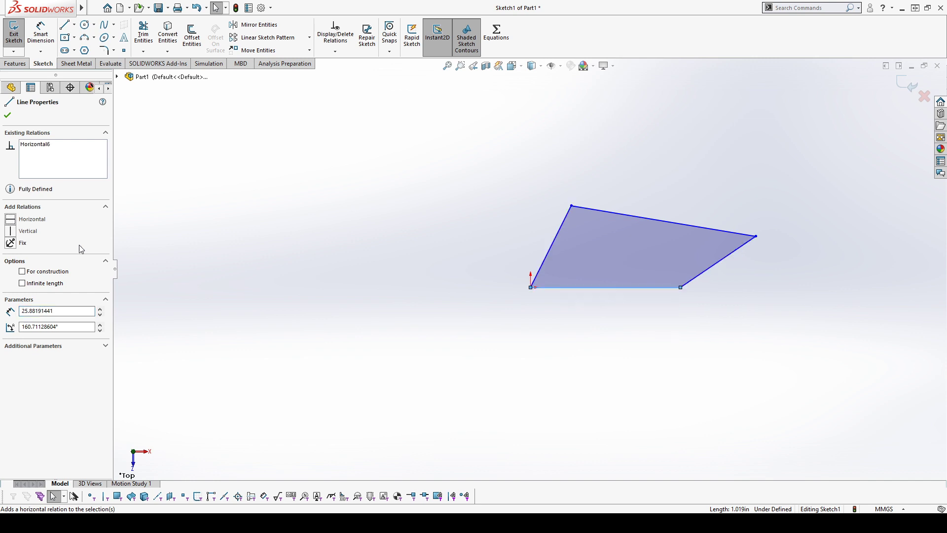
{"action": "left_click", "coordinate": [450, 311]}
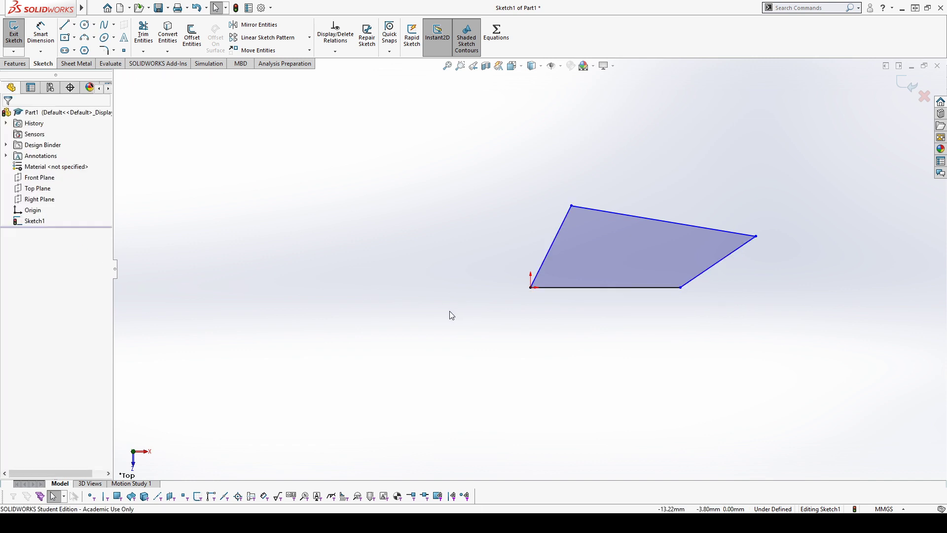
Undo the Horizontal relation on the quadrilateral's lower side.
{"action": "left_click", "coordinate": [634, 217]}
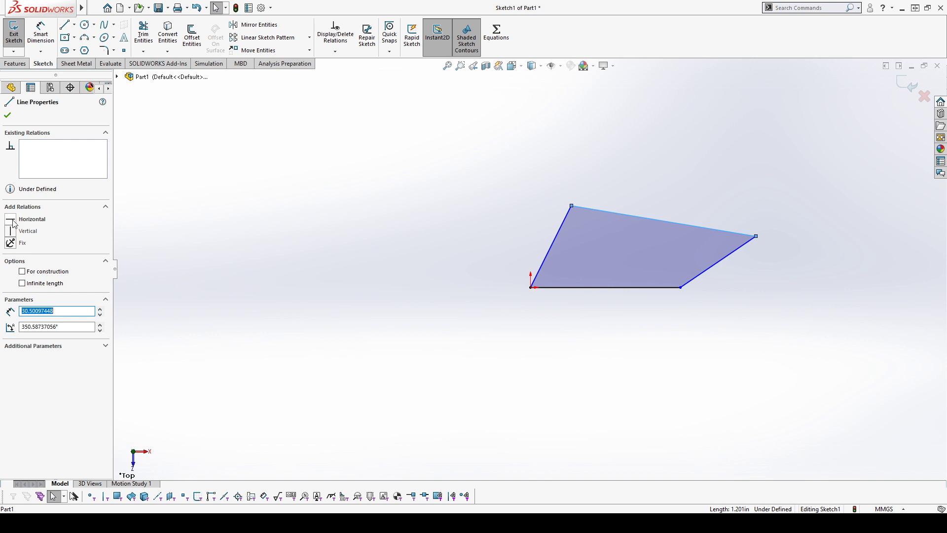
{"action": "left_click", "coordinate": [446, 316]}
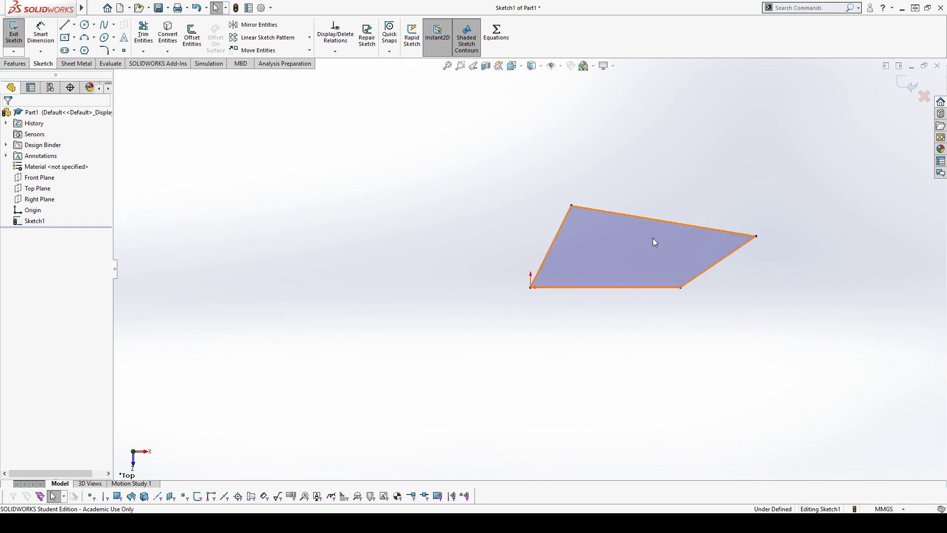
{"action": "key", "text": "ctrl+z"}
{"action": "left_click", "coordinate": [606, 153]}
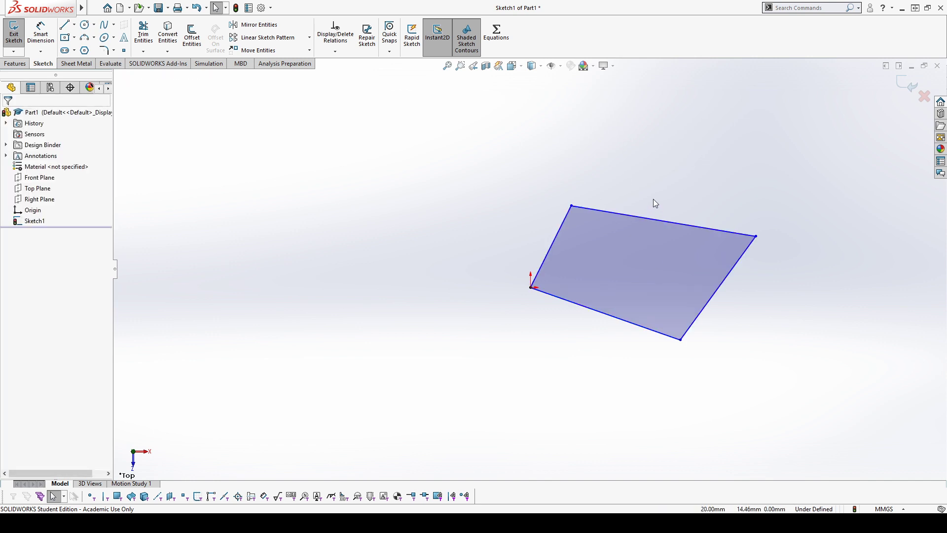
Add a Parallel relation between the quadrilateral's upper and lower sides.
{"action": "left_click", "coordinate": [648, 218]}
{"action": "left_click", "coordinate": [603, 310], "text": "ctrl"}
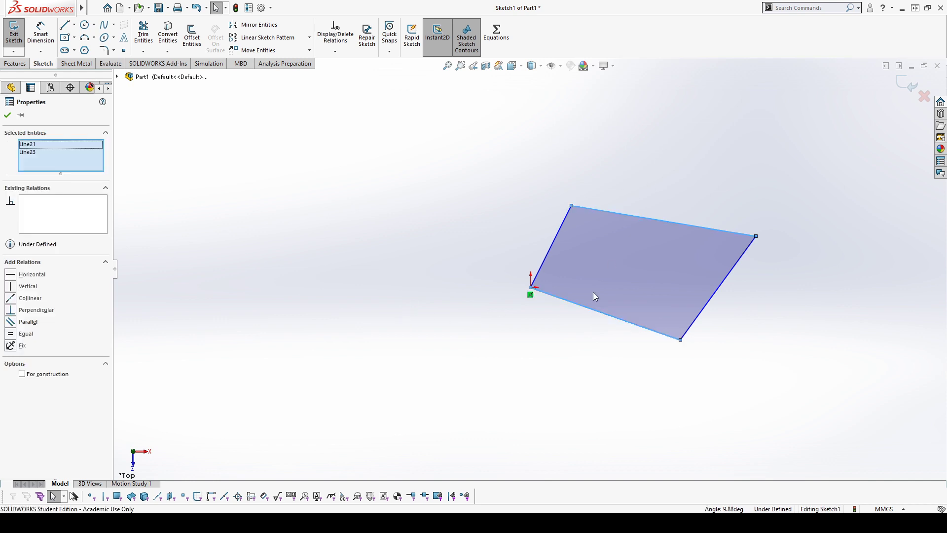
{"action": "left_click", "coordinate": [10, 322]}
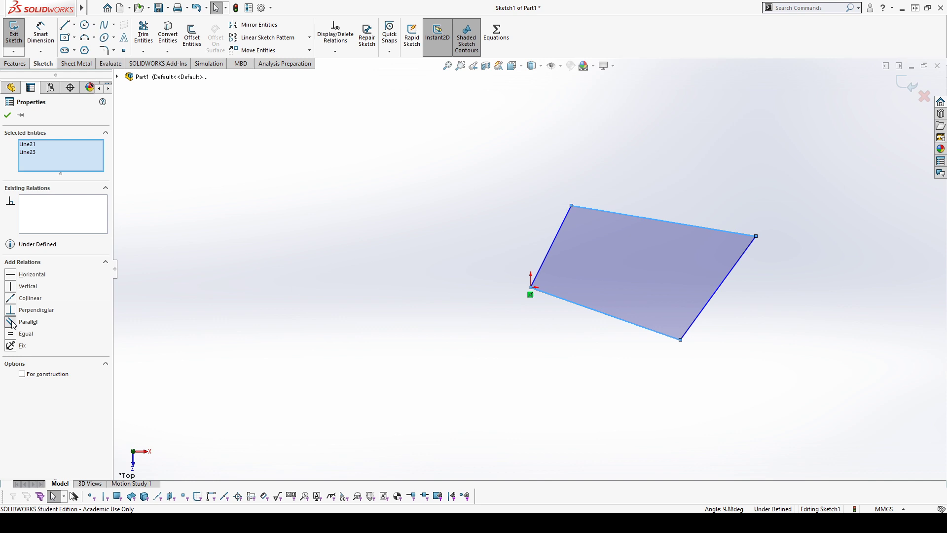
{"action": "left_click", "coordinate": [487, 313]}
Add a Horizontal relation to the lower of the two parallel sides.
{"action": "left_click", "coordinate": [558, 291]}
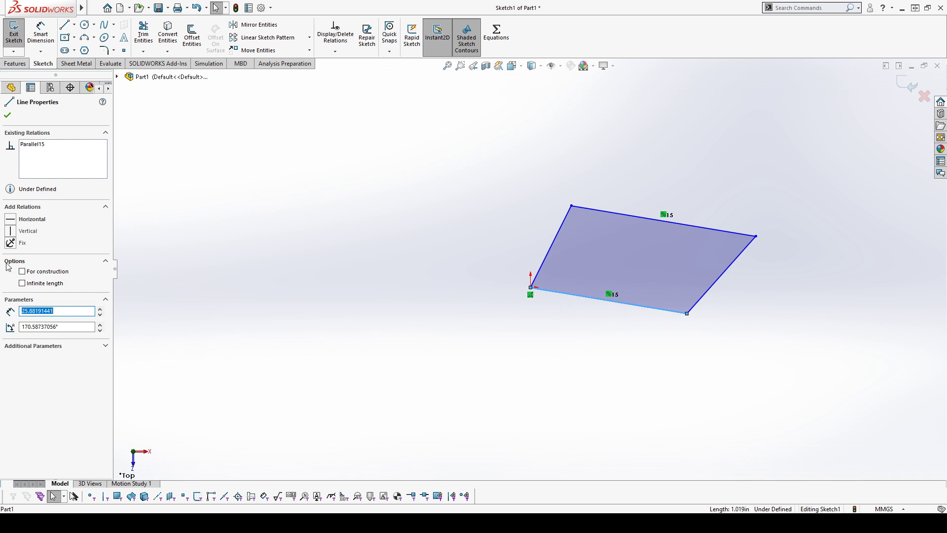
{"action": "left_click", "coordinate": [10, 219]}
{"action": "left_click", "coordinate": [630, 351]}
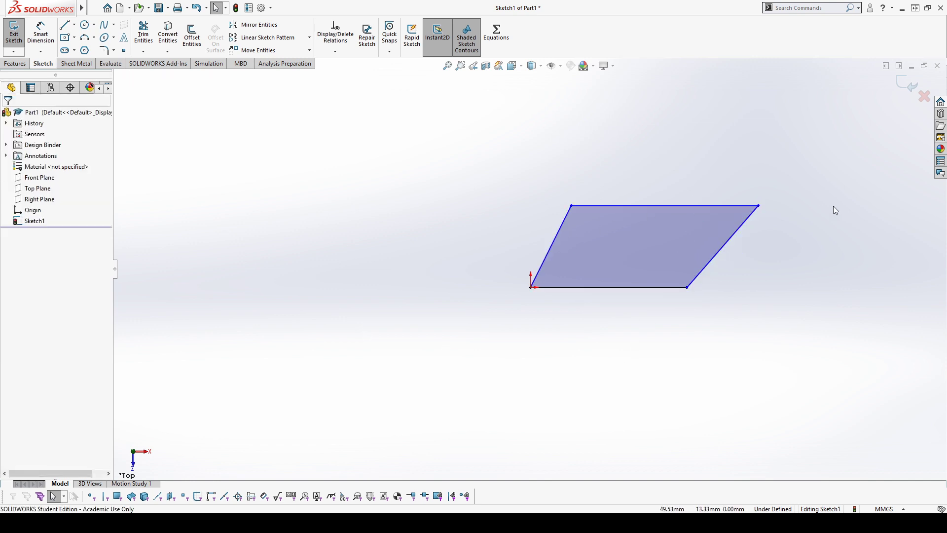
Add a Parallel relation between the quadrilateral's two slanted sides and test it by moving the upper-right corner.
{"action": "left_click", "coordinate": [736, 226]}
{"action": "left_click", "coordinate": [693, 354]}
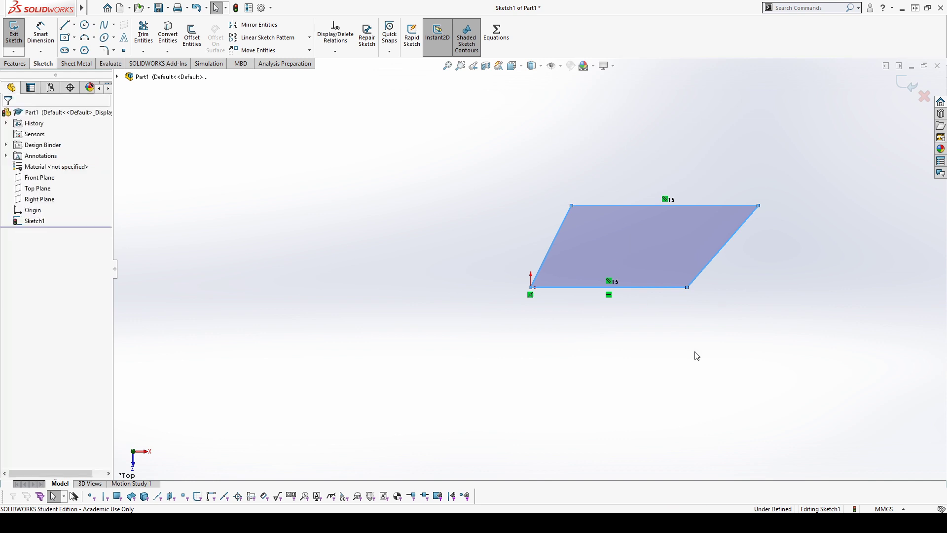
{"action": "left_click", "coordinate": [716, 259]}
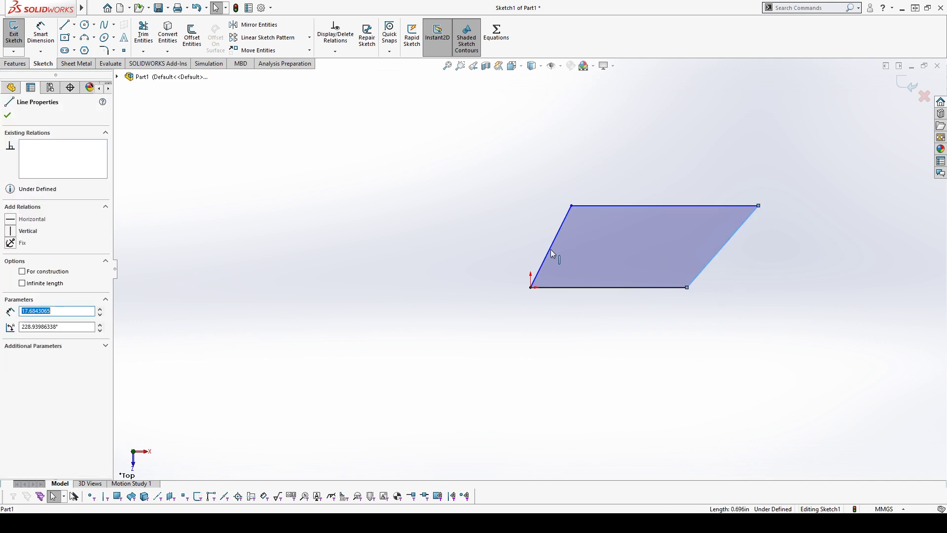
{"action": "left_click", "coordinate": [549, 247], "text": "ctrl"}
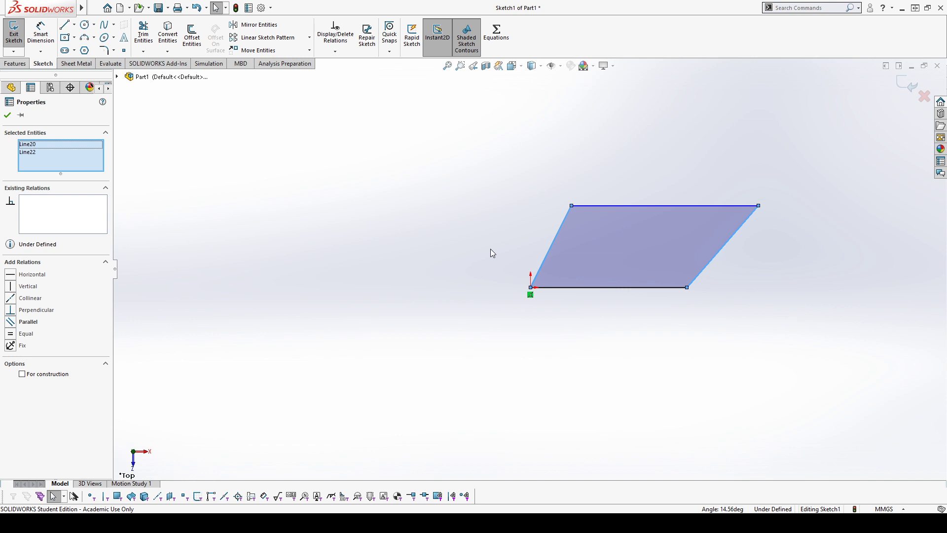
{"action": "left_click", "coordinate": [10, 321]}
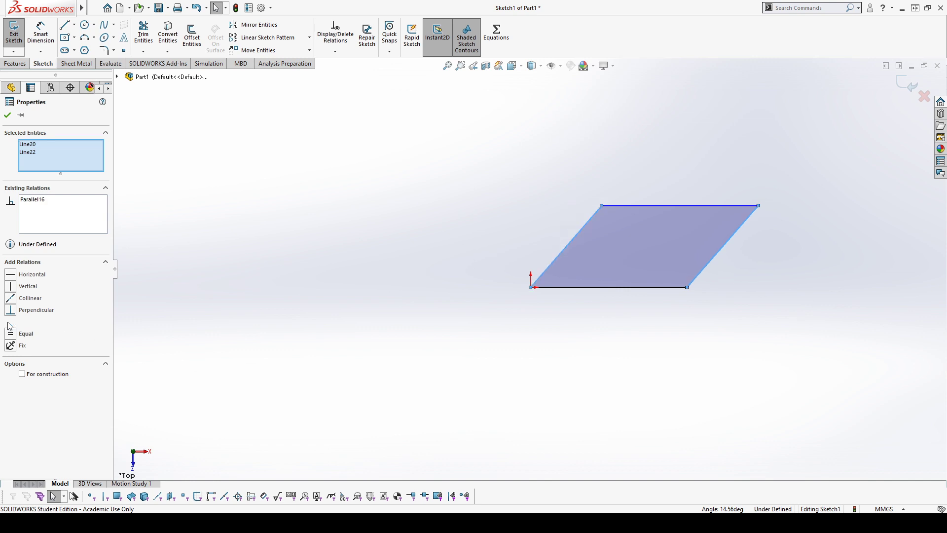
{"action": "left_click", "coordinate": [603, 311]}
{"action": "mouse_move", "coordinate": [758, 205]}
{"action": "left_mouse_down"}
{"action": "mouse_move", "coordinate": [831, 205]}
{"action": "mouse_move", "coordinate": [625, 207]}
{"action": "mouse_move", "coordinate": [751, 288]}
{"action": "mouse_move", "coordinate": [768, 239]}
{"action": "mouse_move", "coordinate": [758, 205]}
{"action": "left_mouse_up"}
{"action": "left_click", "coordinate": [683, 433]}
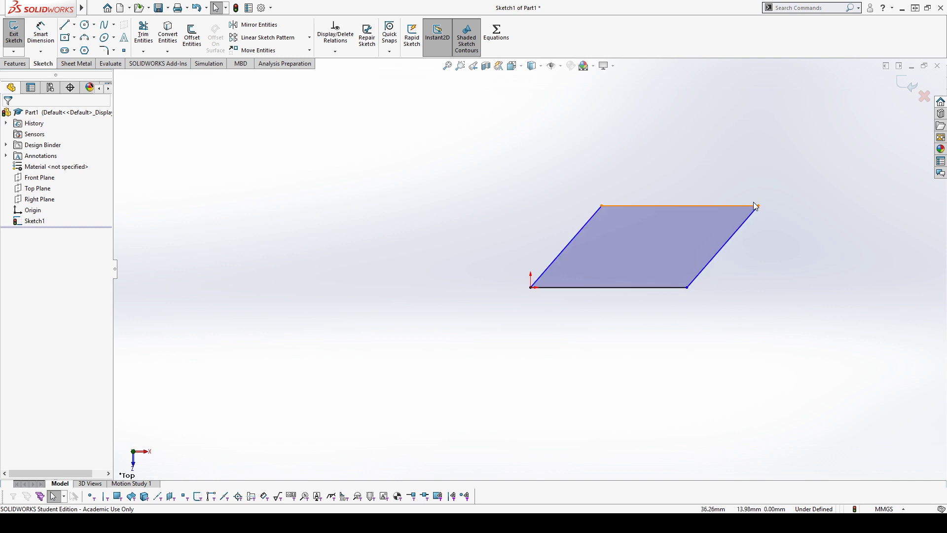
{"action": "mouse_move", "coordinate": [758, 207]}
{"action": "left_mouse_down"}
{"action": "mouse_move", "coordinate": [780, 207]}
{"action": "mouse_move", "coordinate": [744, 198]}
{"action": "left_mouse_up"}
Undo the corner move and the Parallel relation between the two slanted sides.
{"action": "key", "text": "ctrl+z"}
{"action": "key", "text": "ctrl+z"}
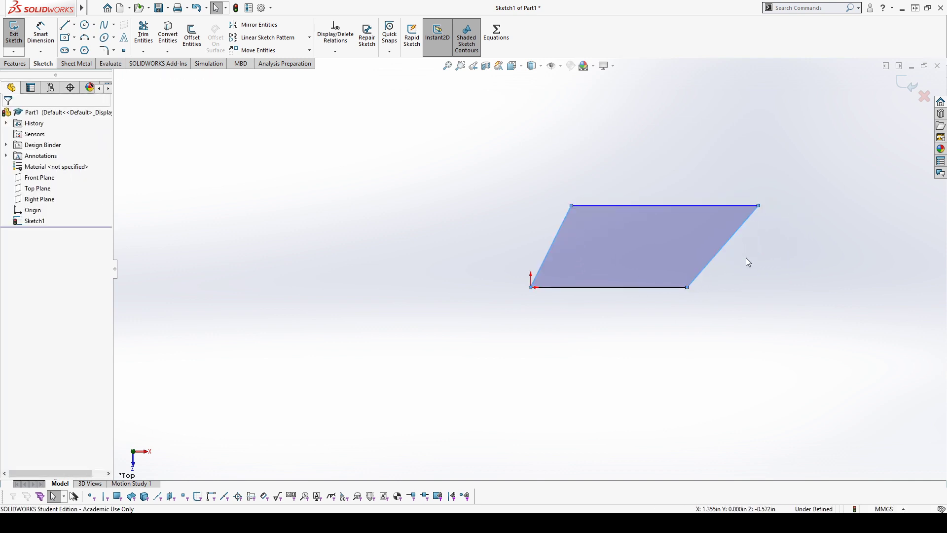
{"action": "left_click", "coordinate": [761, 247]}
Add an Equal relation between the two slanted sides and test it by moving the upper corners.
{"action": "left_click_drag", "start_coordinate": [776, 249], "coordinate": [509, 241]}
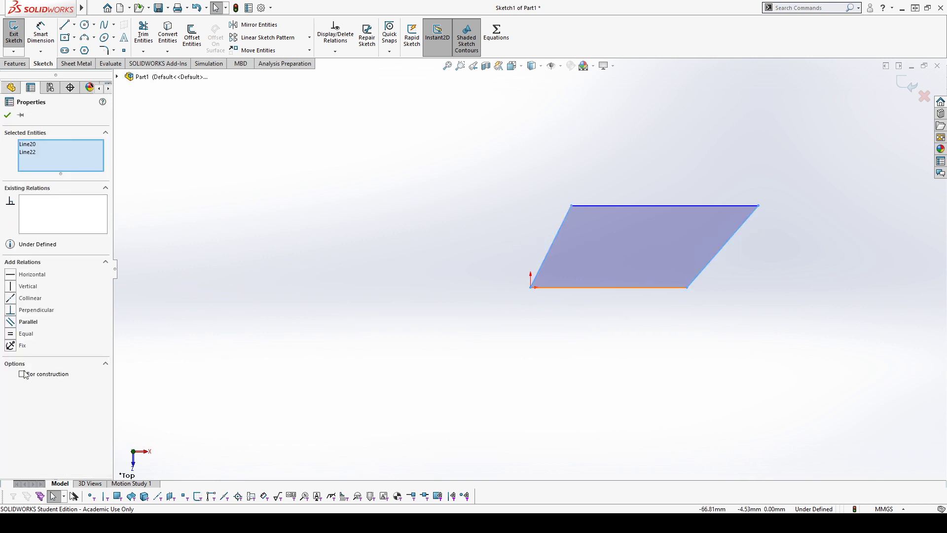
{"action": "left_click", "coordinate": [11, 335]}
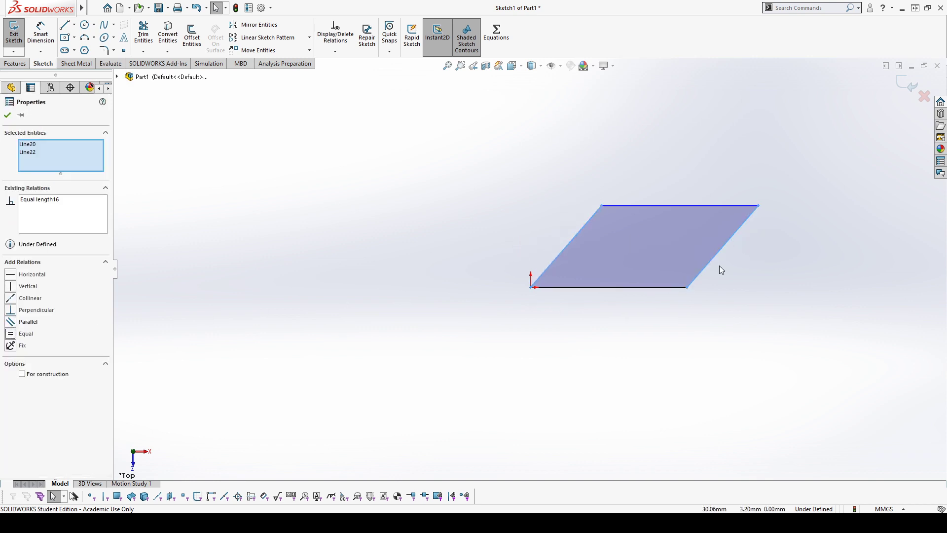
{"action": "left_click_drag", "start_coordinate": [760, 206], "coordinate": [780, 201]}
{"action": "left_click_drag", "start_coordinate": [602, 201], "coordinate": [490, 202]}
Undo the corner moves and the Equal relation between the two slanted sides.
{"action": "key", "text": "ctrl+z"}
{"action": "key", "text": "ctrl+z"}
{"action": "key", "text": "ctrl+z"}
{"action": "key", "text": "ctrl+z"}
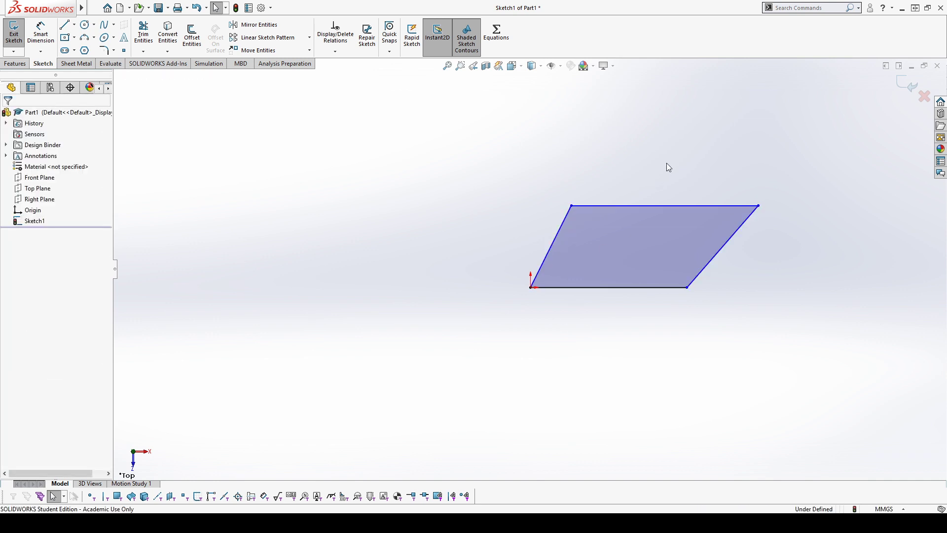
Add an Equal relation between the quadrilateral's upper and lower sides.
{"action": "left_click_drag", "start_coordinate": [668, 164], "coordinate": [549, 353]}
{"action": "left_click", "coordinate": [687, 158]}
{"action": "left_click_drag", "start_coordinate": [671, 171], "coordinate": [619, 298]}
{"action": "left_click", "coordinate": [9, 336]}
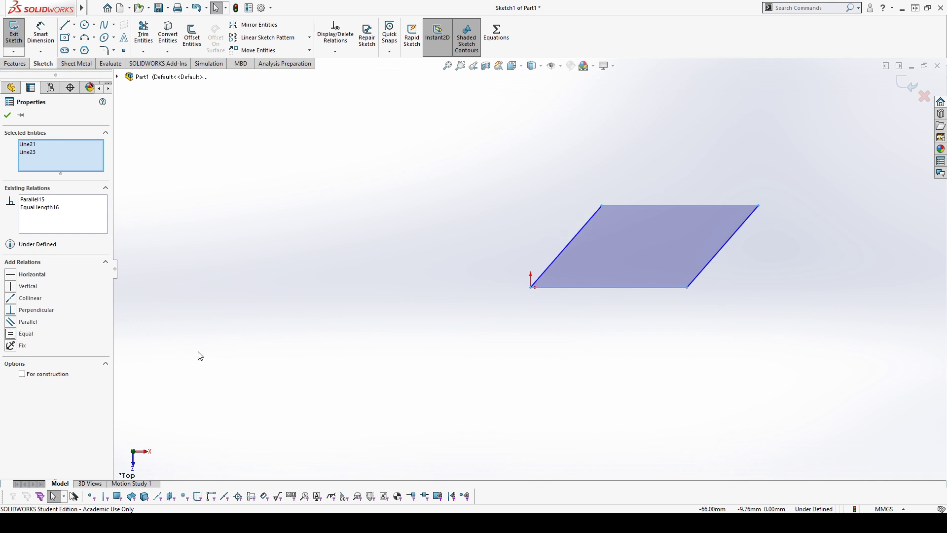
{"action": "left_click", "coordinate": [199, 354]}
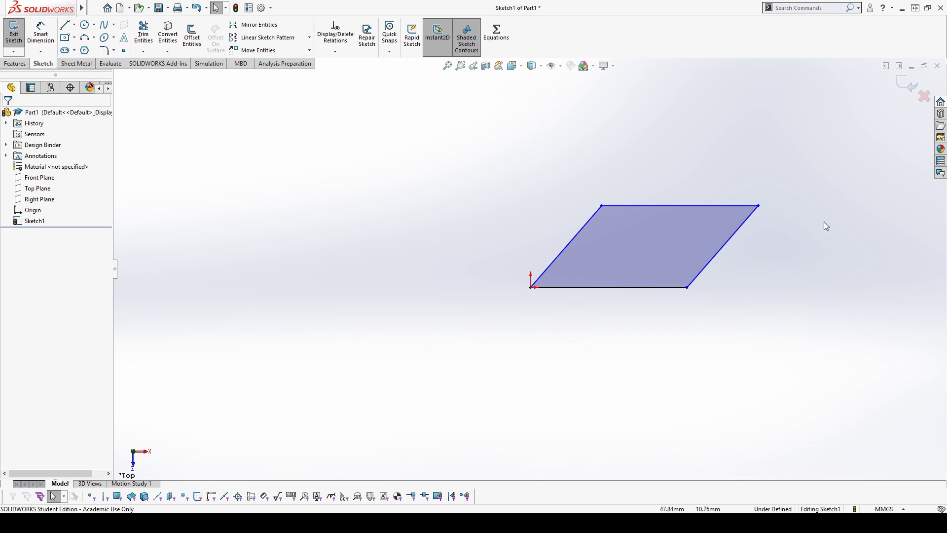
Move the parallelogram's upper-left corner to about X 10.43, Y 15.51 mm.
{"action": "left_click", "coordinate": [573, 238]}
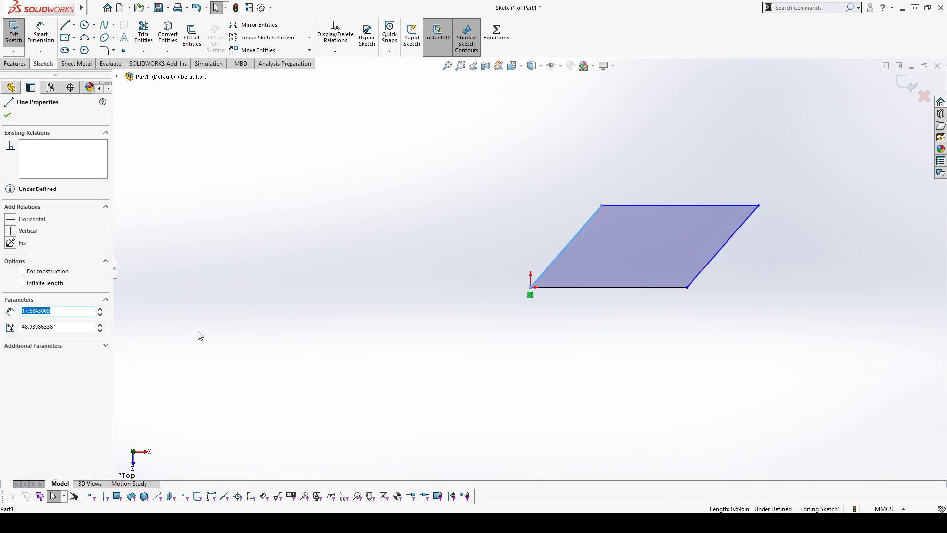
{"action": "left_click", "coordinate": [754, 239]}
{"action": "mouse_move", "coordinate": [602, 206]}
{"action": "left_mouse_down"}
{"action": "mouse_move", "coordinate": [479, 179]}
{"action": "mouse_move", "coordinate": [615, 200]}
{"action": "mouse_move", "coordinate": [588, 185]}
{"action": "mouse_move", "coordinate": [594, 210]}
{"action": "mouse_move", "coordinate": [462, 198]}
{"action": "mouse_move", "coordinate": [597, 186]}
{"action": "mouse_move", "coordinate": [610, 214]}
{"action": "mouse_move", "coordinate": [548, 202]}
{"action": "mouse_move", "coordinate": [603, 198]}
{"action": "mouse_move", "coordinate": [595, 192]}
{"action": "left_mouse_up"}
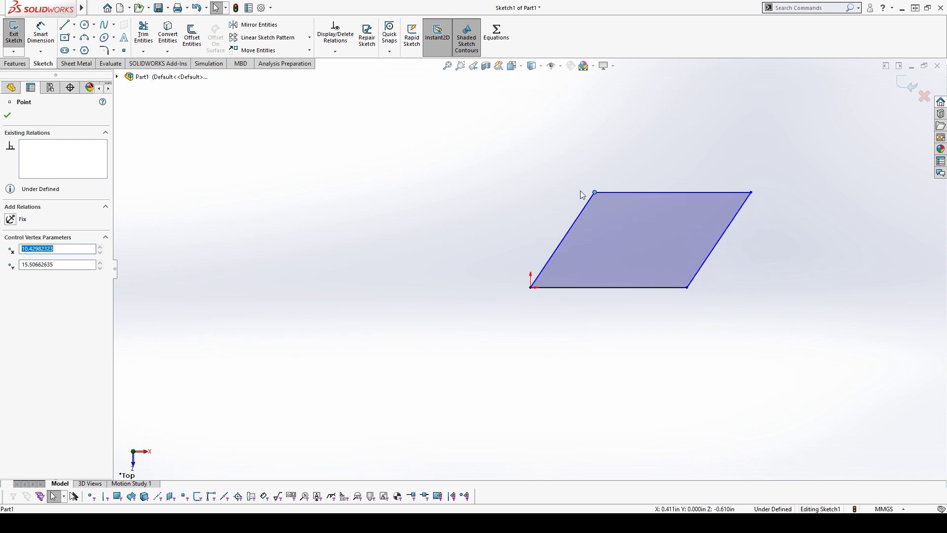
{"action": "left_click", "coordinate": [293, 200]}
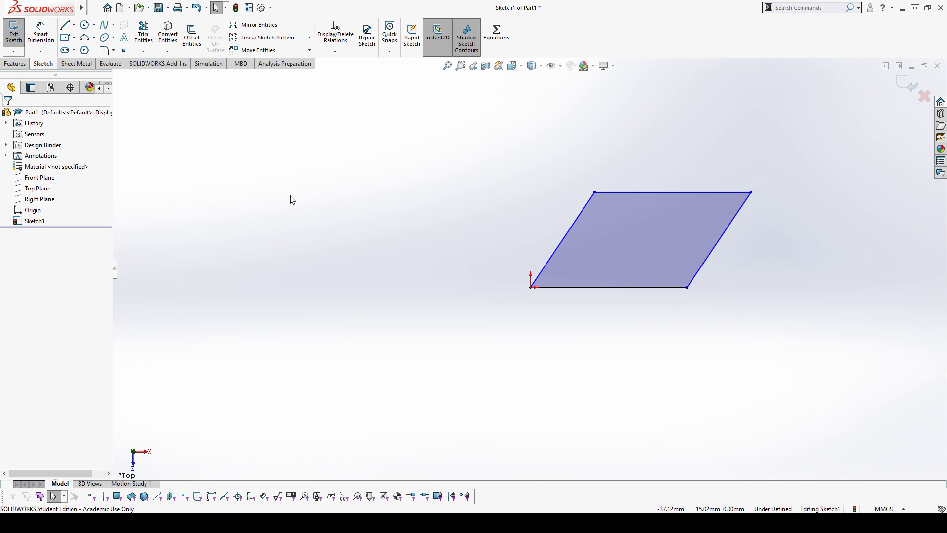
Dimension the parallelogram's lower side with Smart Dimension and set its length to 30 mm.
{"action": "left_click", "coordinate": [53, 37]}
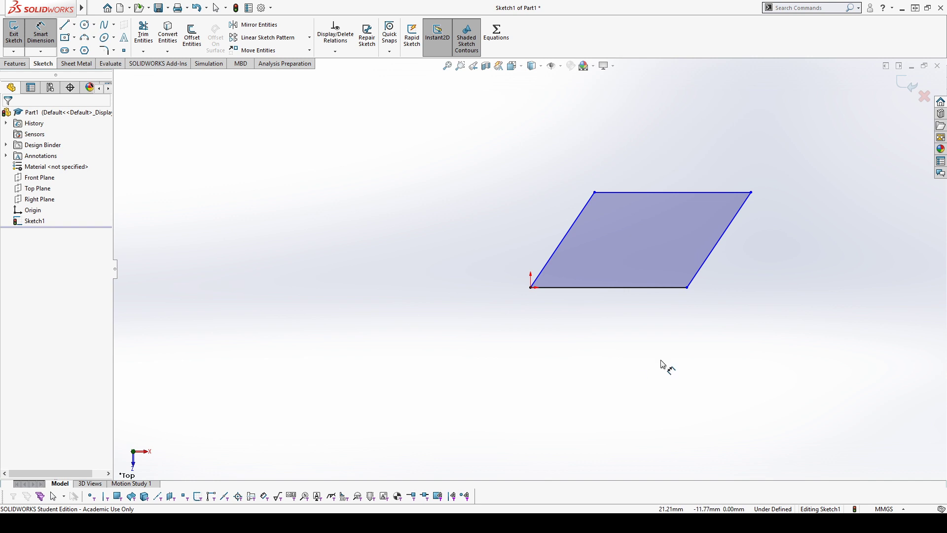
{"action": "left_click", "coordinate": [636, 290]}
{"action": "left_click", "coordinate": [612, 340]}
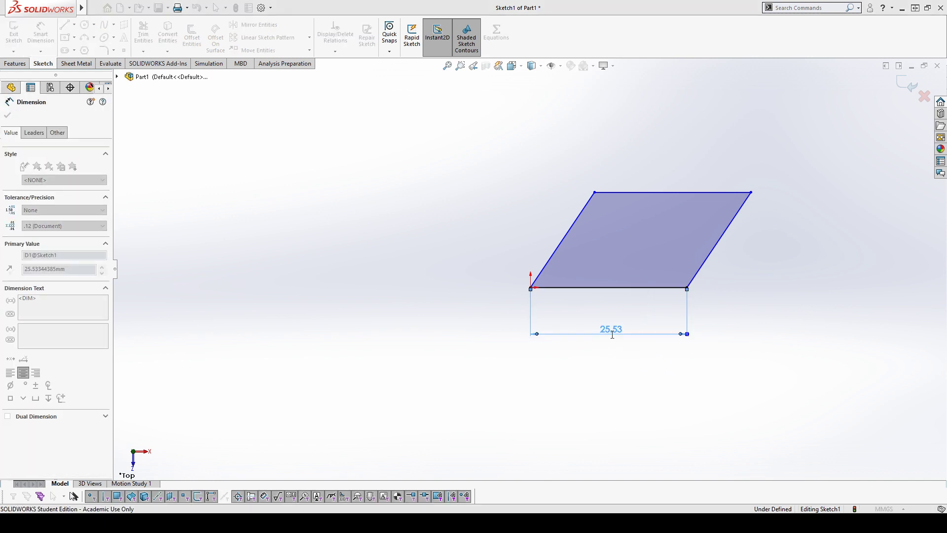
{"action": "type", "text": "30"}
{"action": "key", "text": "Return"}
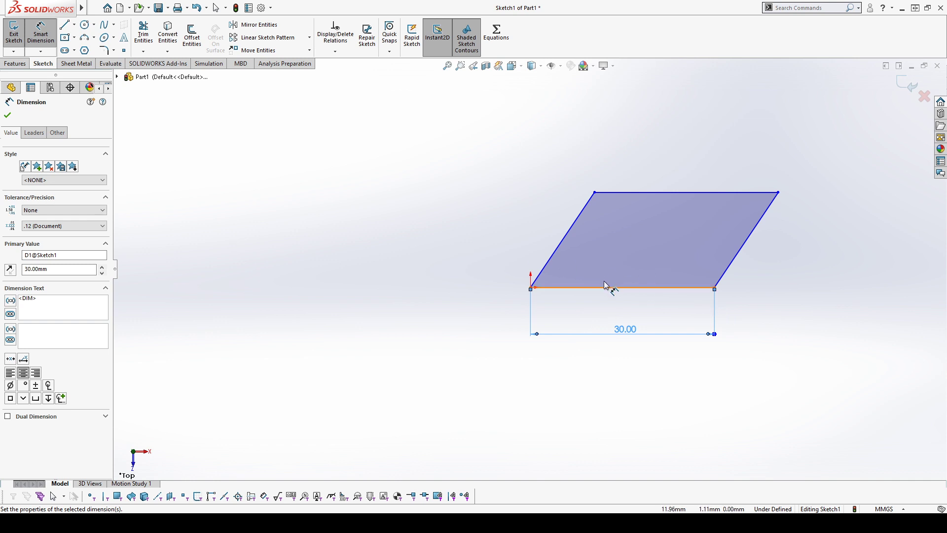
Dimension the parallelogram's left slanted side and set its length to 20 mm.
{"action": "left_click", "coordinate": [551, 263]}
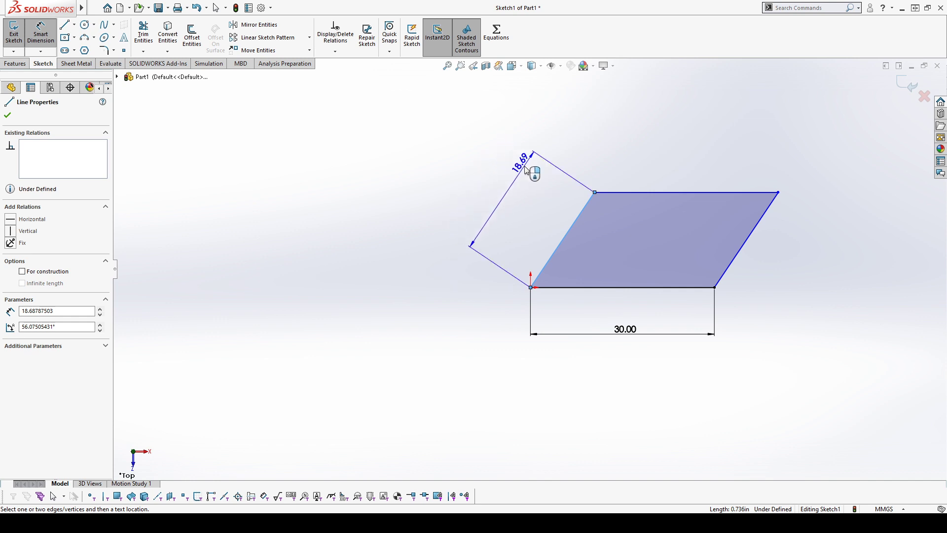
{"action": "left_click", "coordinate": [562, 205]}
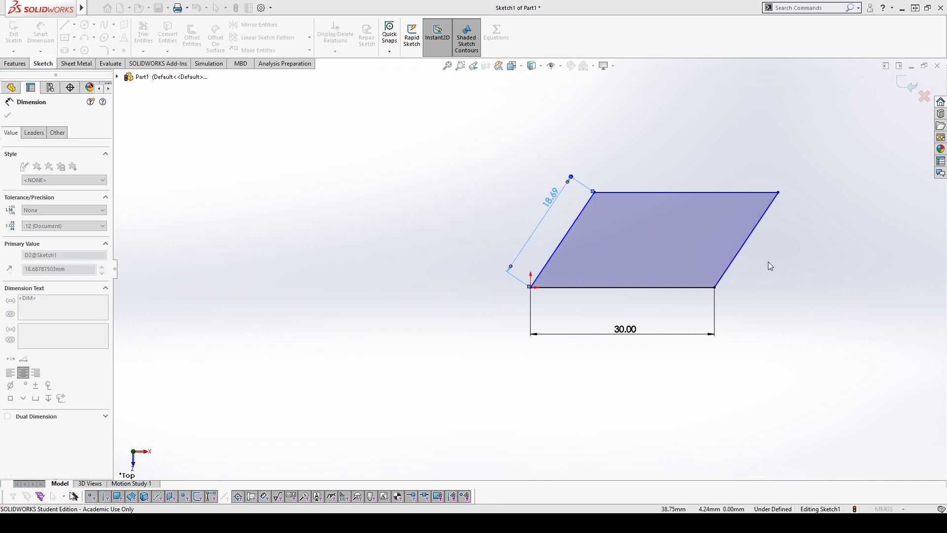
{"action": "type", "text": "20"}
{"action": "key", "text": "Return"}
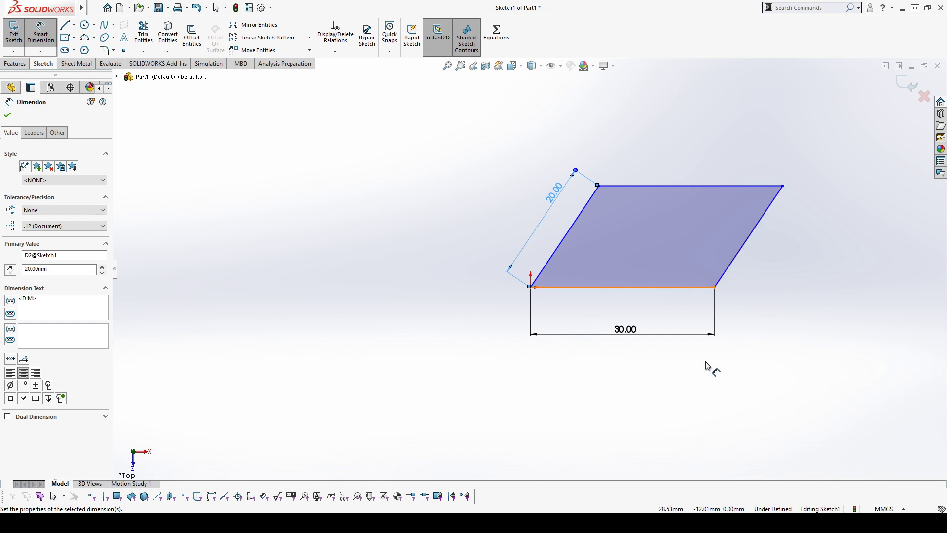
{"action": "left_click", "coordinate": [749, 365]}
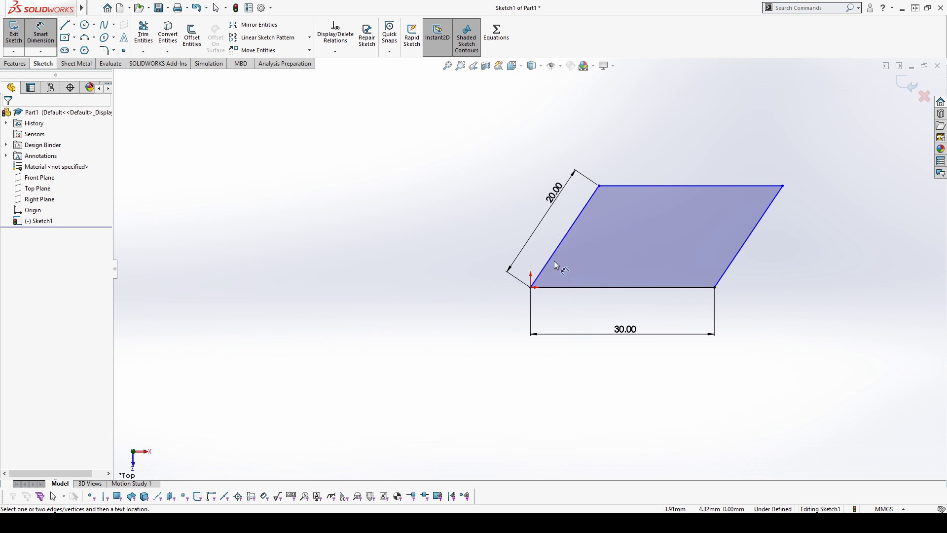
Dimension the angle between the lower side and the left slanted side and set it to 60 degrees.
{"action": "left_click", "coordinate": [558, 287]}
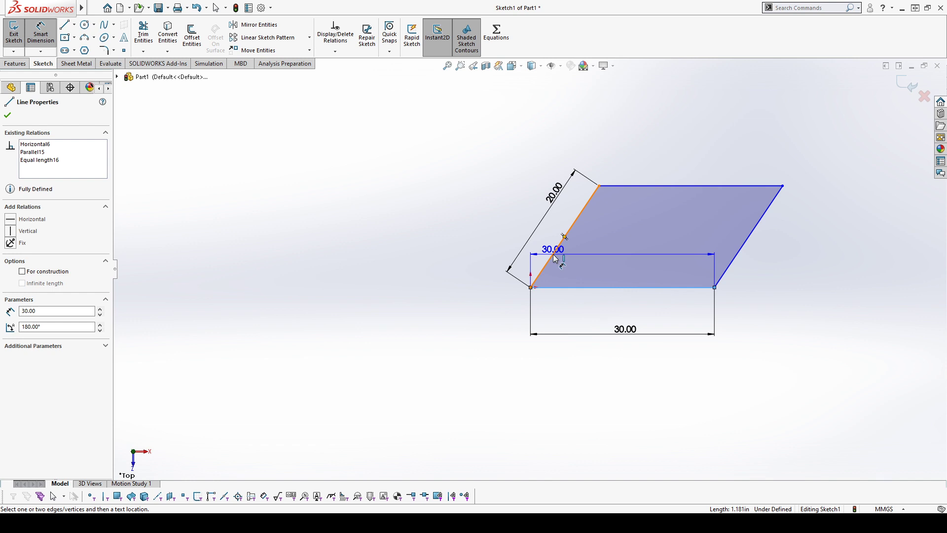
{"action": "left_click", "coordinate": [555, 258]}
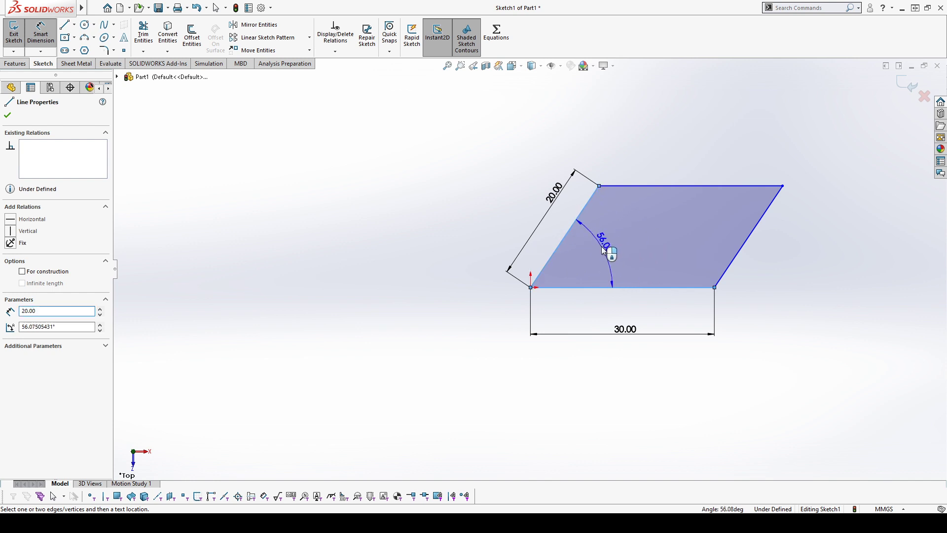
{"action": "left_click", "coordinate": [609, 251]}
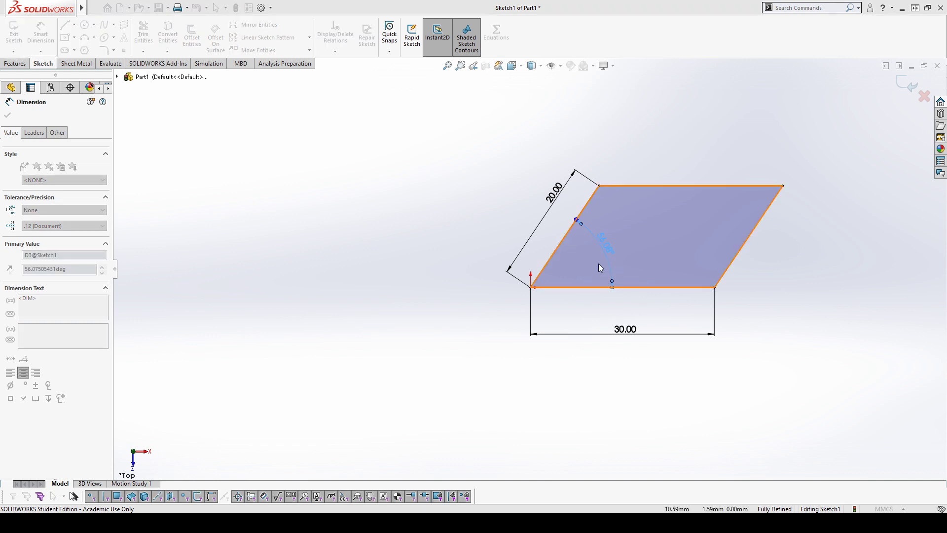
{"action": "type", "text": "60"}
{"action": "key", "text": "Return"}
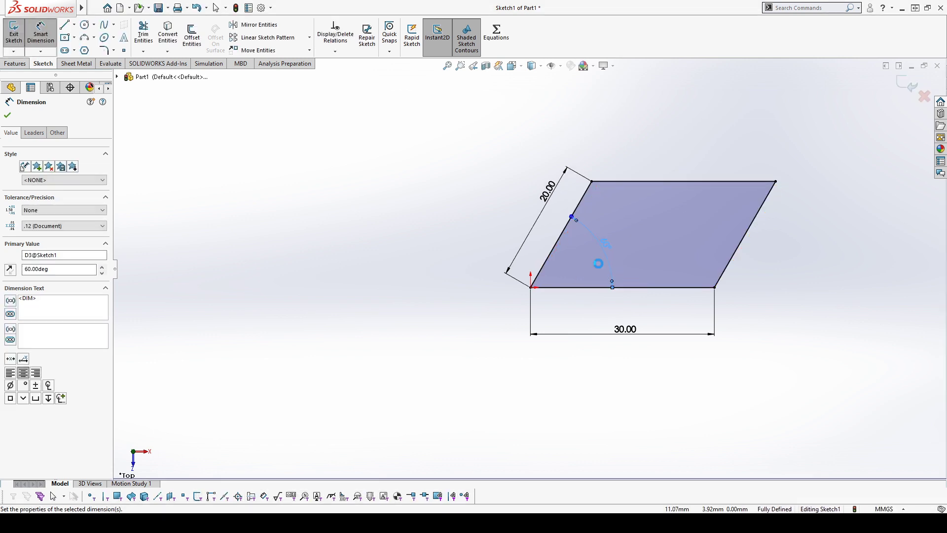
{"action": "left_click", "coordinate": [572, 301]}
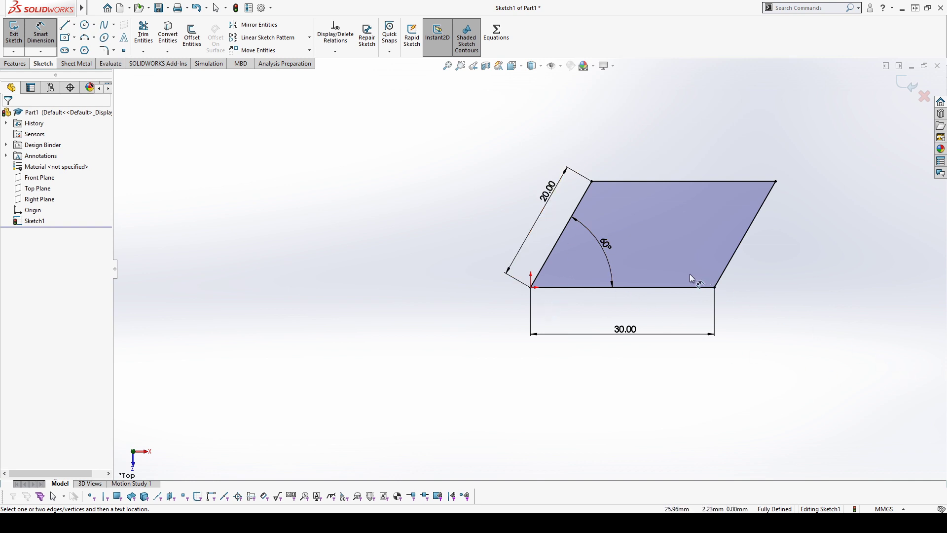
{"action": "double_click", "coordinate": [607, 249]}
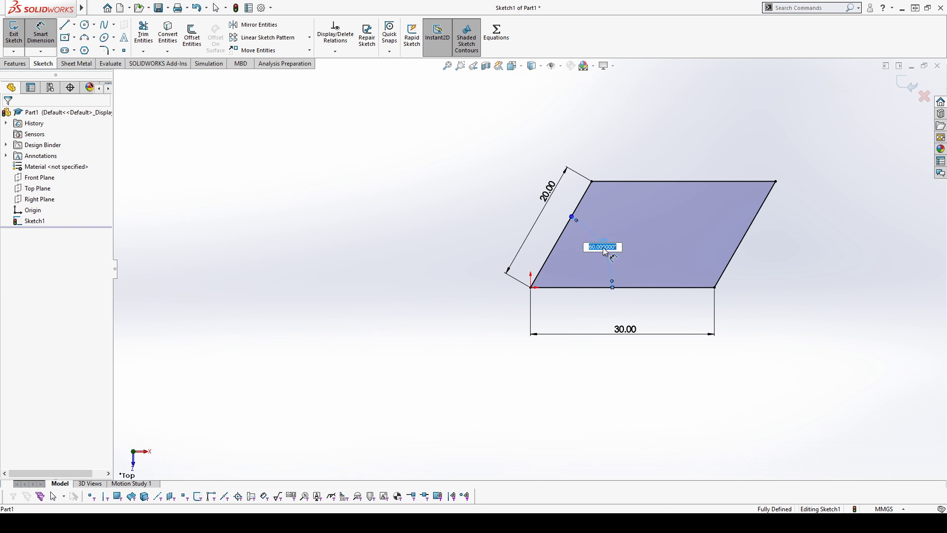
{"action": "key", "text": "Return"}
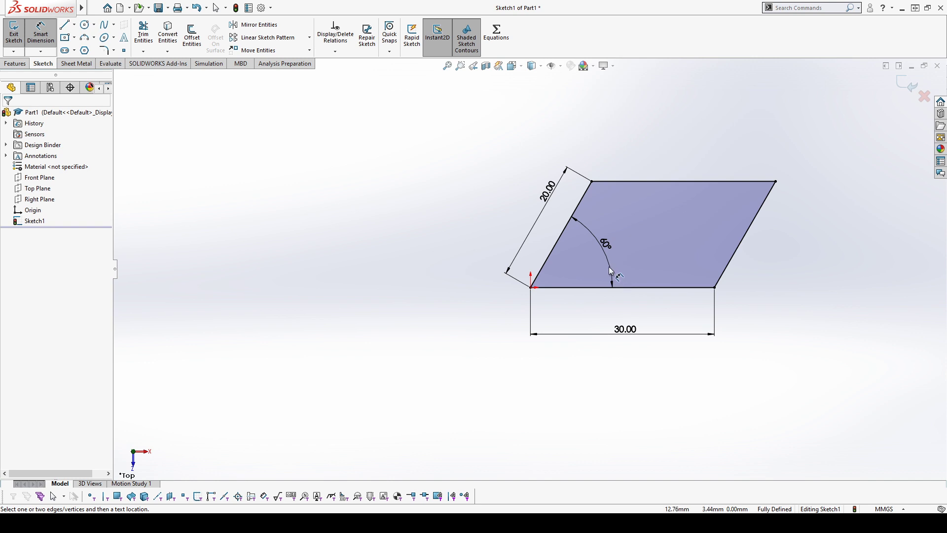
{"action": "double_click", "coordinate": [602, 251]}
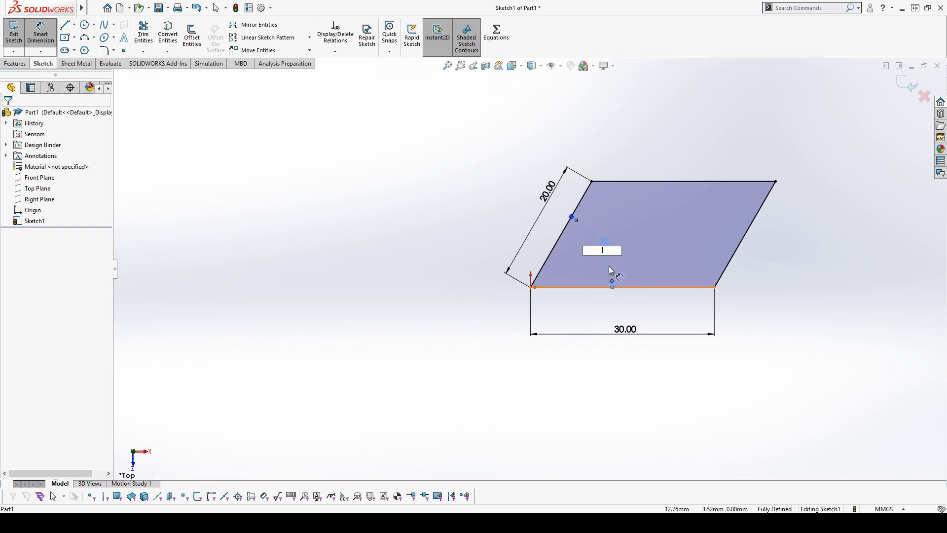
{"action": "key", "text": "Return"}
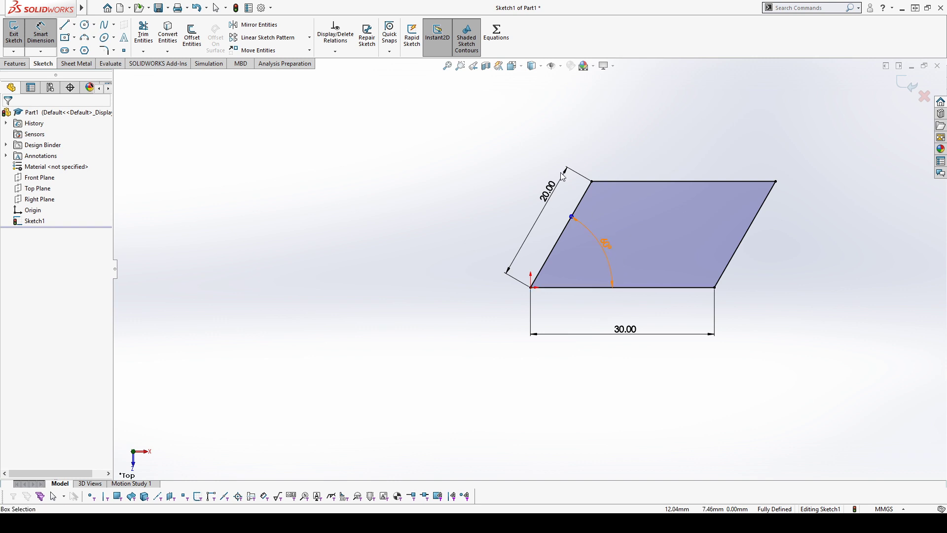
Turn off Instant2D and delete the angle dimension between the lower and left sides.
{"action": "left_click", "coordinate": [435, 45]}
{"action": "left_click", "coordinate": [605, 250]}
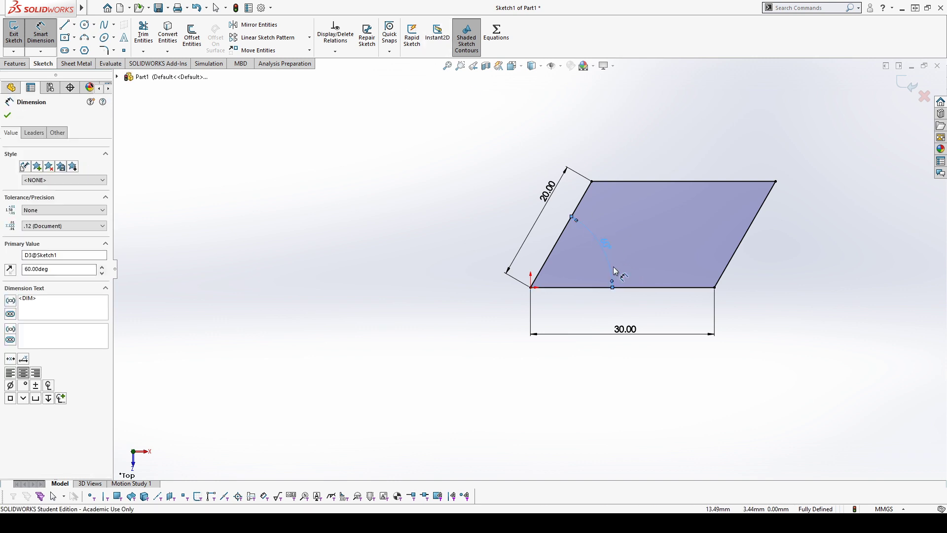
{"action": "key", "text": "Delete"}
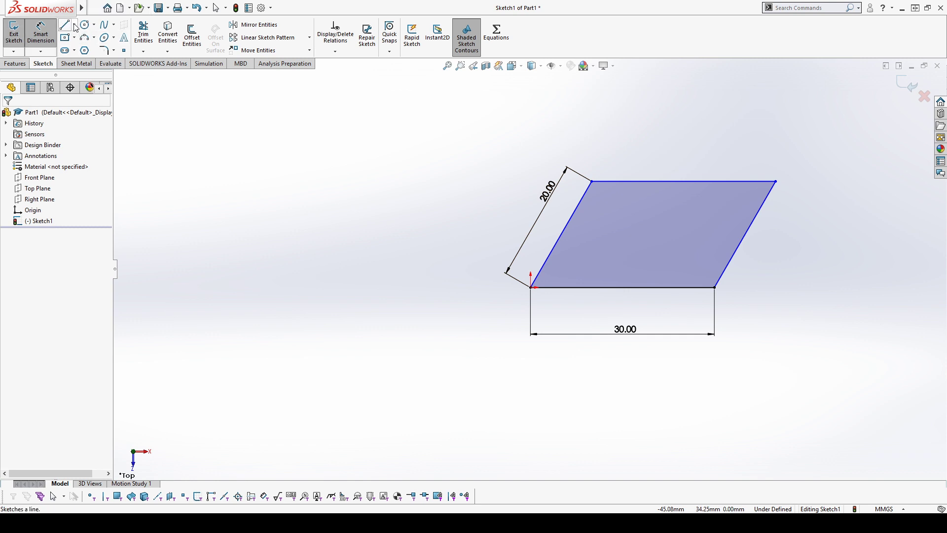
Sketch a vertical centerline upward from the origin, ending above the parallelogram's upper side.
{"action": "left_click", "coordinate": [75, 25]}
{"action": "left_click", "coordinate": [80, 52]}
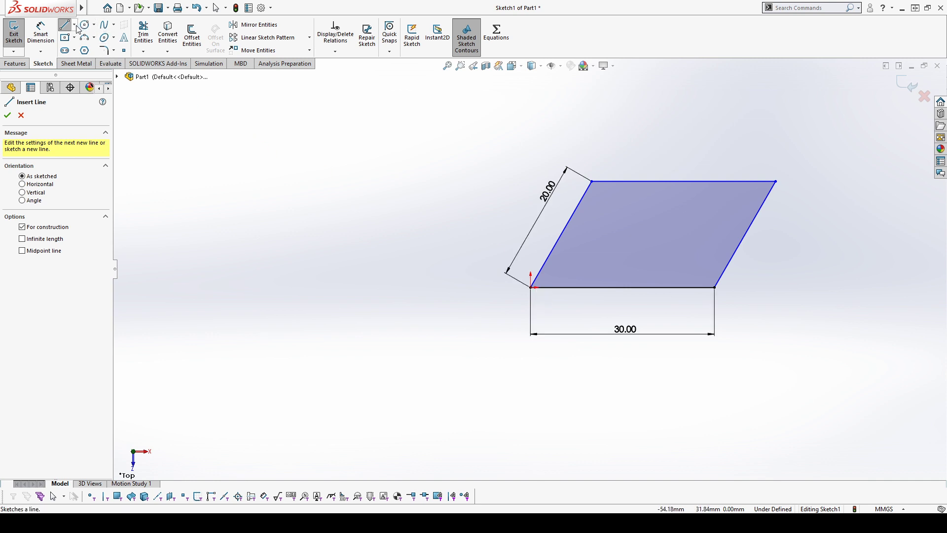
{"action": "left_click", "coordinate": [531, 287]}
{"action": "left_click", "coordinate": [530, 115]}
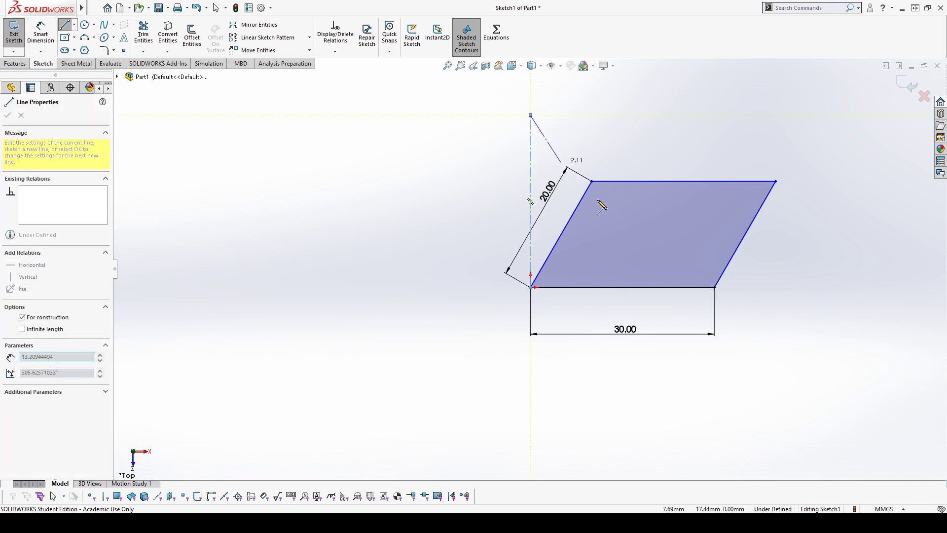
{"action": "key", "text": "Escape"}
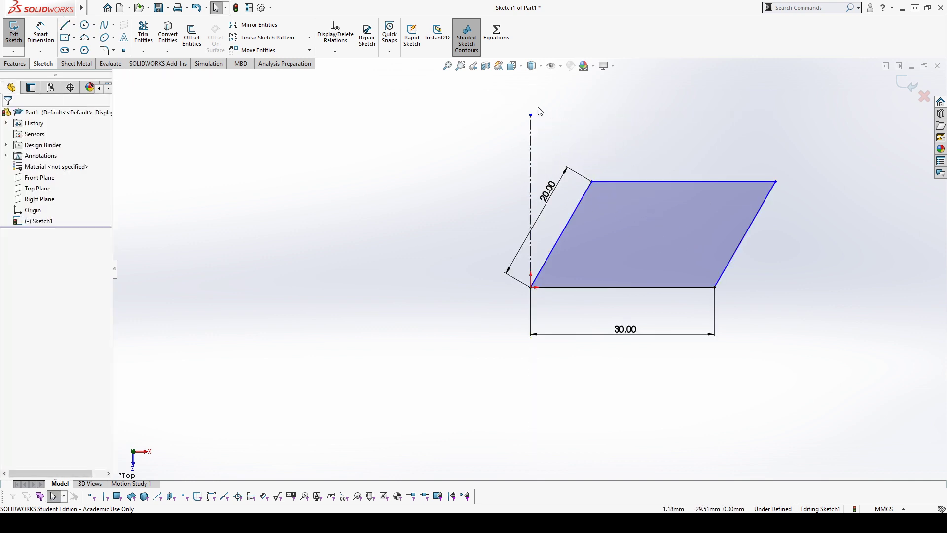
Stretch the vertical centerline to about 31 mm long and reposition the 20 mm side dimension to the left of it.
{"action": "left_click_drag", "start_coordinate": [531, 115], "coordinate": [519, 181]}
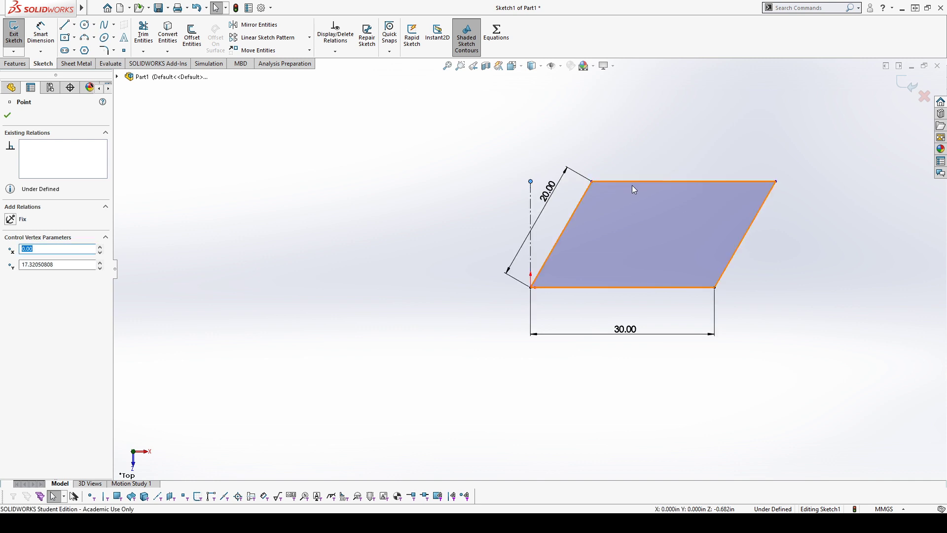
{"action": "left_click", "coordinate": [379, 99]}
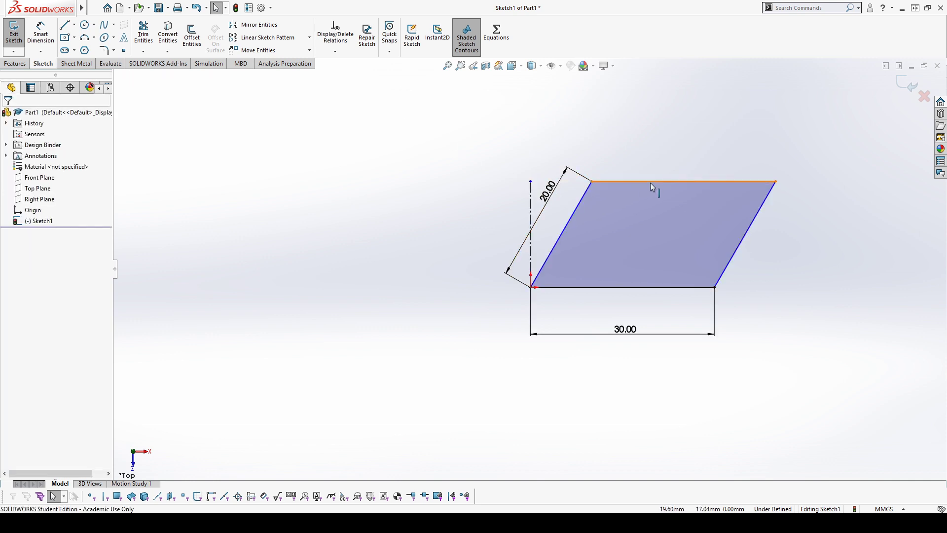
{"action": "left_click_drag", "start_coordinate": [540, 181], "coordinate": [425, 116]}
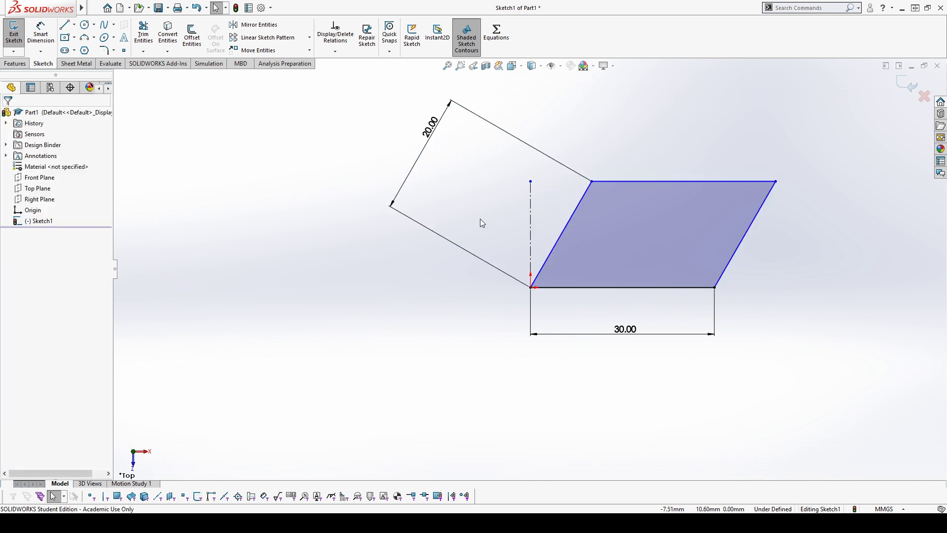
{"action": "left_click", "coordinate": [531, 184]}
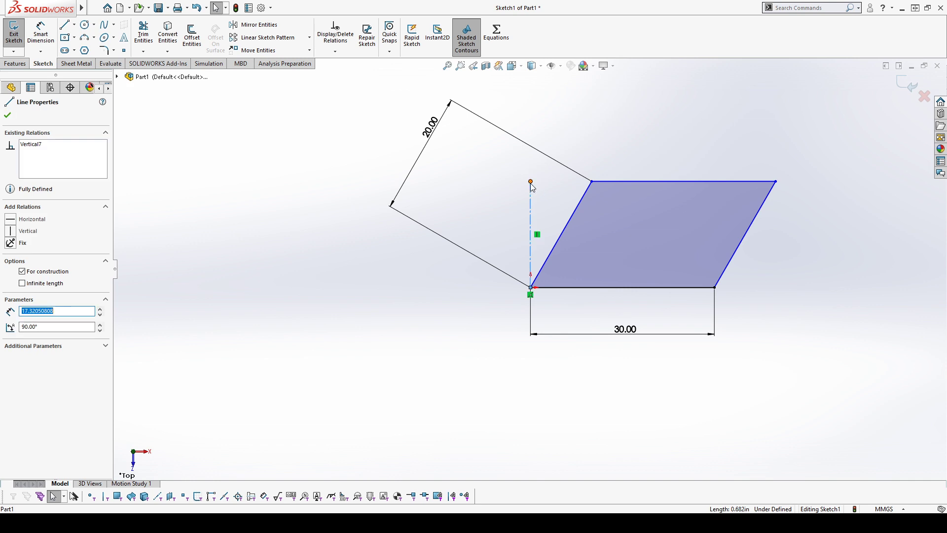
{"action": "left_click_drag", "start_coordinate": [531, 182], "coordinate": [530, 96]}
{"action": "left_click", "coordinate": [447, 202]}
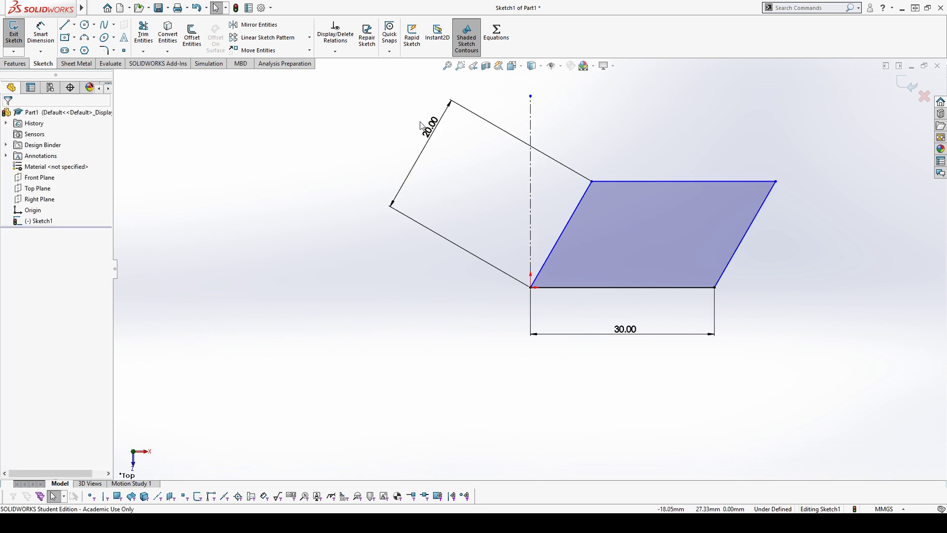
{"action": "left_click_drag", "start_coordinate": [422, 126], "coordinate": [491, 203]}
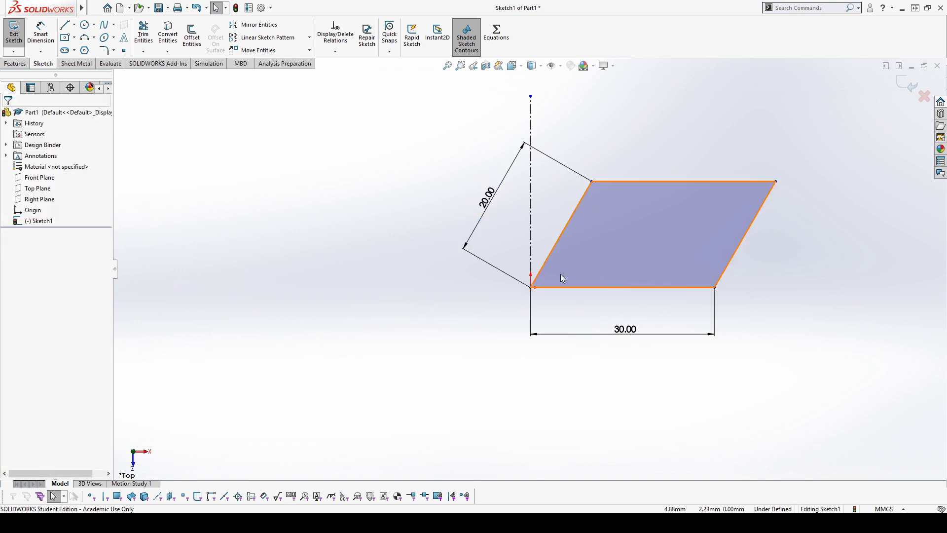
Dimension the angle between the vertical centerline and the parallelogram's left slanted side and set it to 32 degrees.
{"action": "left_click", "coordinate": [41, 34]}
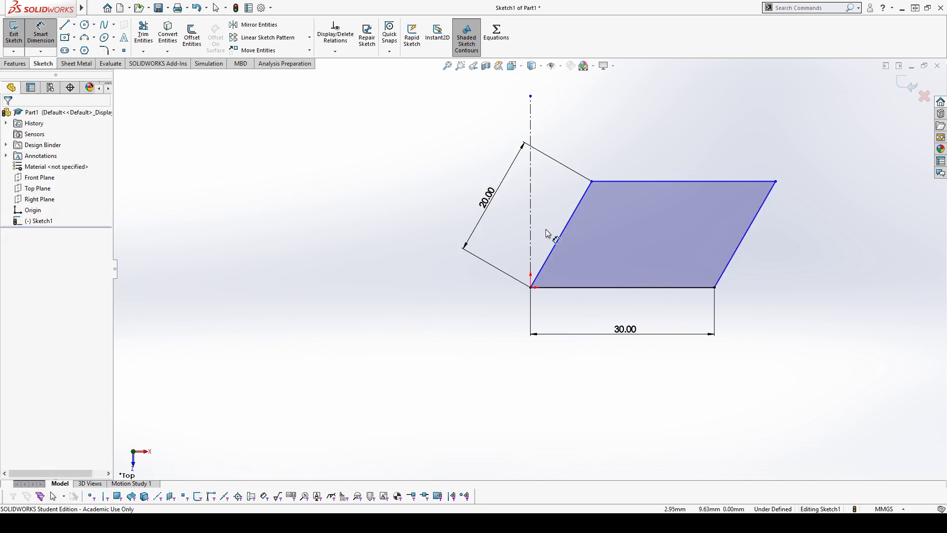
{"action": "left_click", "coordinate": [531, 234]}
{"action": "left_click", "coordinate": [561, 227]}
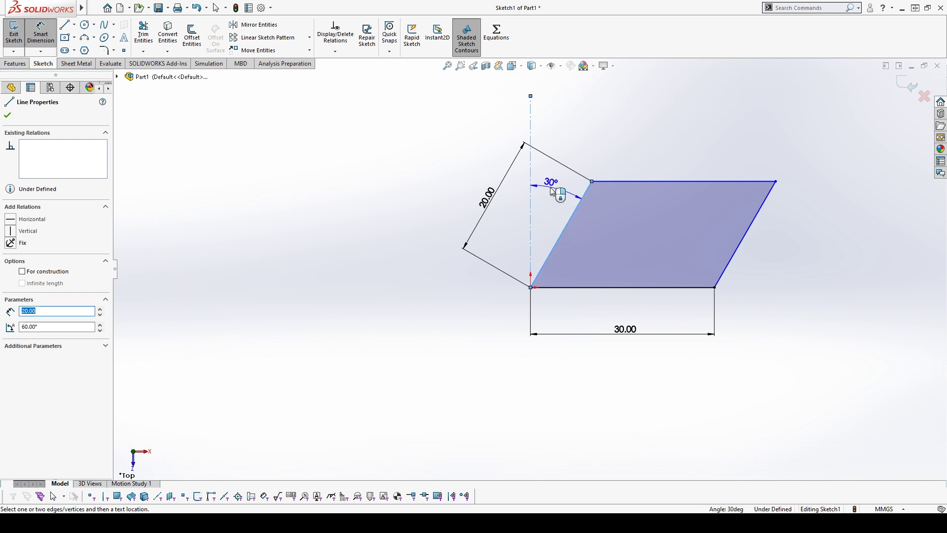
{"action": "left_click", "coordinate": [549, 190]}
{"action": "key", "text": "Return"}
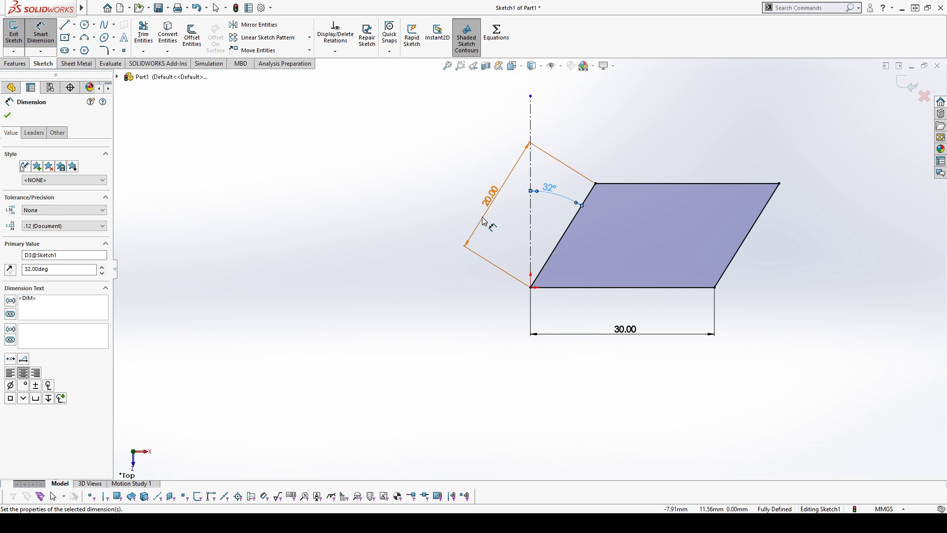
{"action": "left_click", "coordinate": [433, 194]}
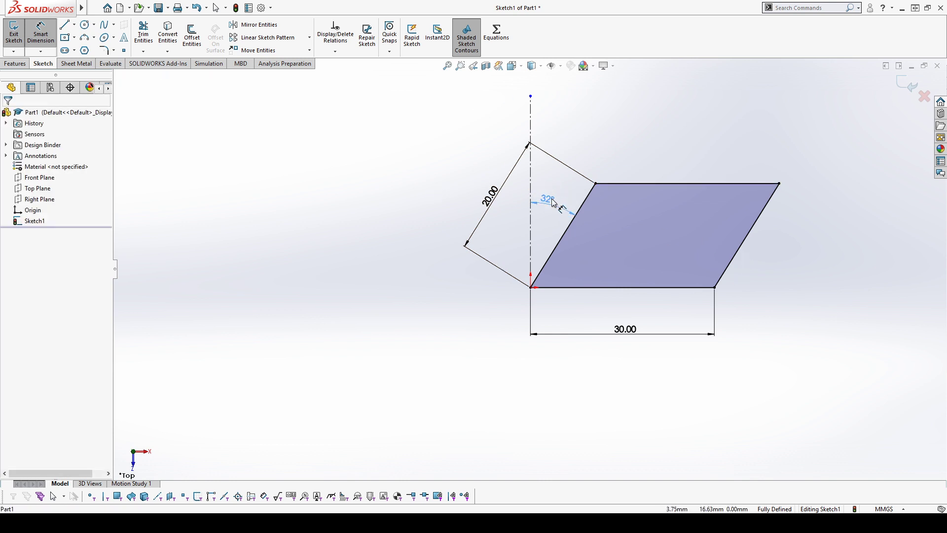
Move the 32-degree angle dimension down and place its text just left of the vertical centerline.
{"action": "left_click", "coordinate": [548, 221]}
{"action": "left_click", "coordinate": [386, 253]}
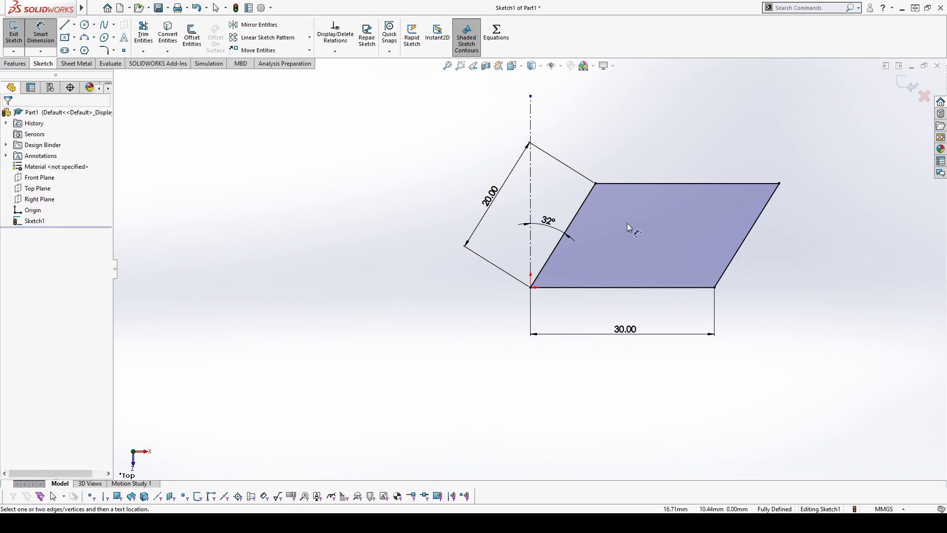
{"action": "mouse_move", "coordinate": [549, 219]}
{"action": "left_mouse_down"}
{"action": "mouse_move", "coordinate": [519, 214]}
{"action": "mouse_move", "coordinate": [514, 228]}
{"action": "left_mouse_up"}
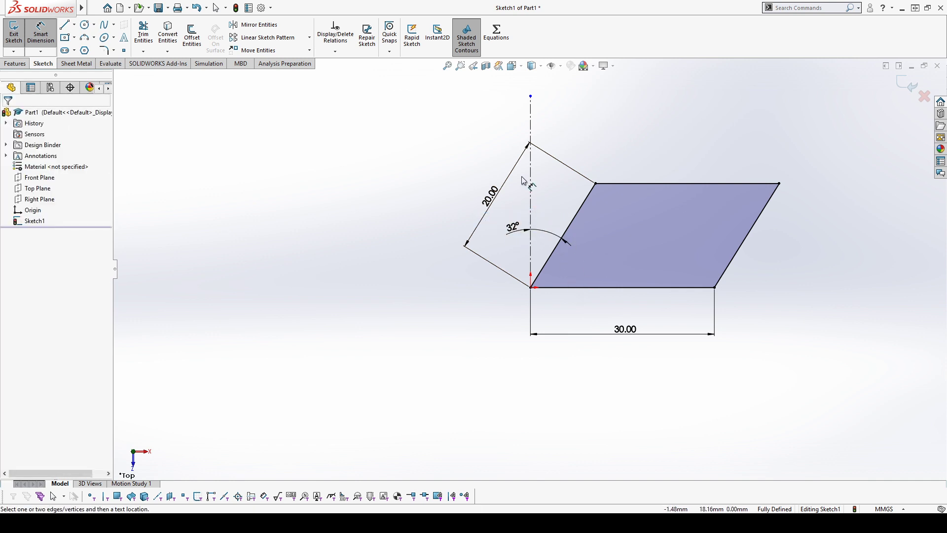
{"action": "key", "text": "Escape"}
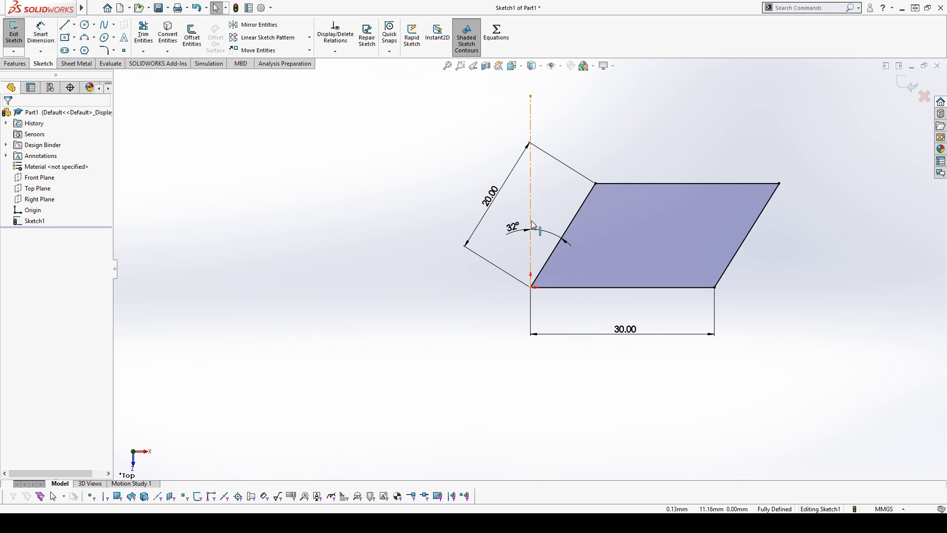
{"action": "left_click", "coordinate": [531, 217]}
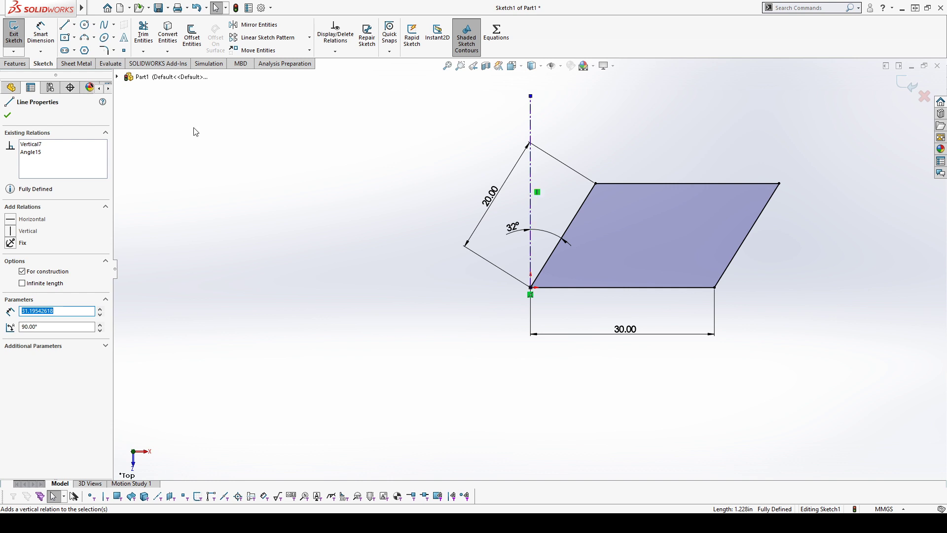
{"action": "left_click", "coordinate": [291, 147]}
Sketch a horizontal construction line about 28 mm long leftward from the origin, and delete it.
{"action": "left_click", "coordinate": [65, 25]}
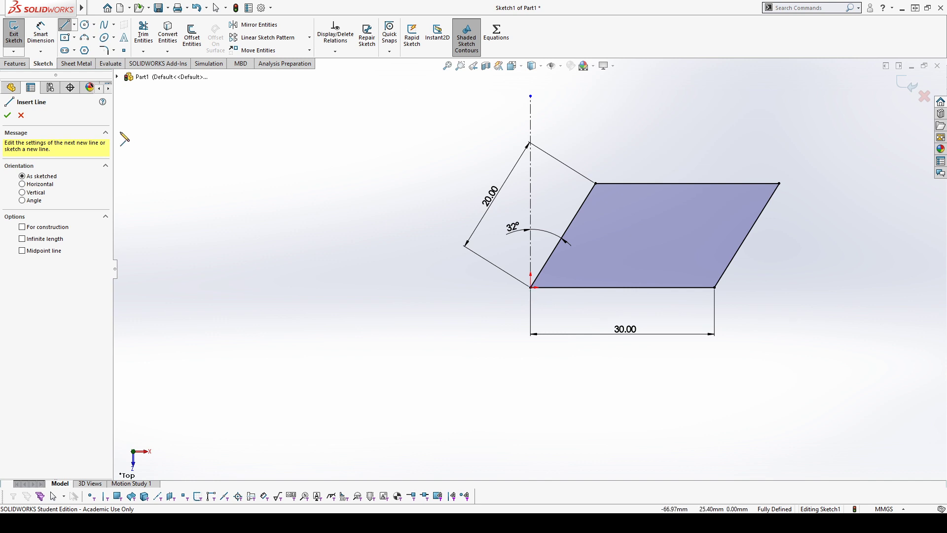
{"action": "left_click", "coordinate": [40, 227]}
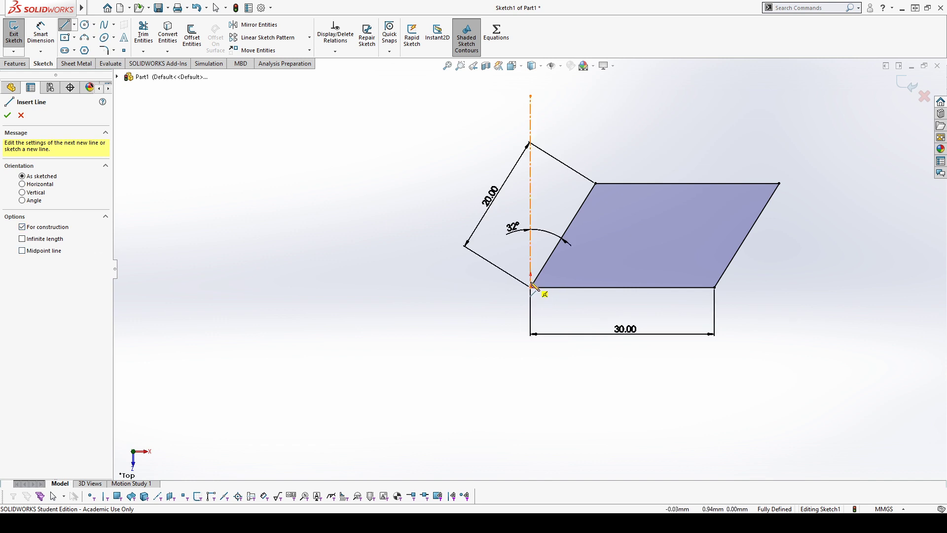
{"action": "left_click", "coordinate": [531, 287]}
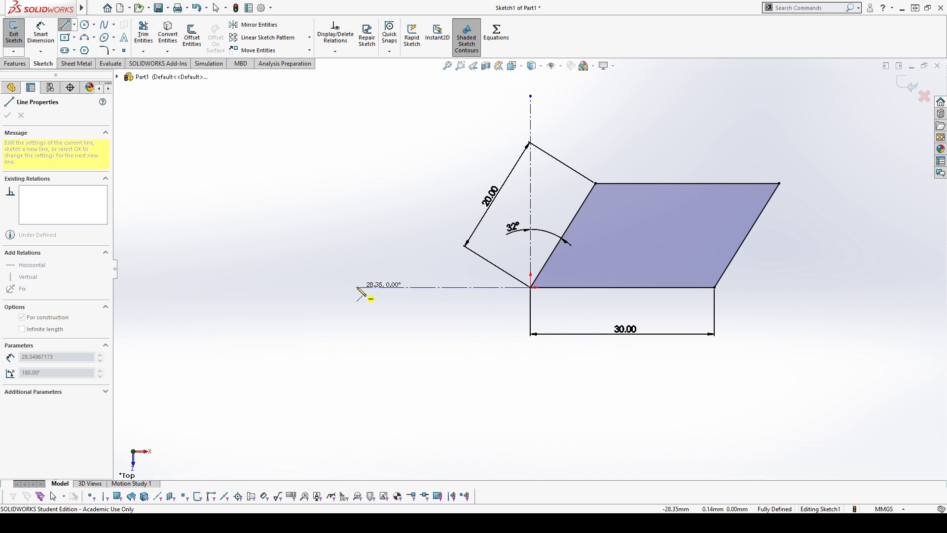
{"action": "left_click", "coordinate": [357, 287]}
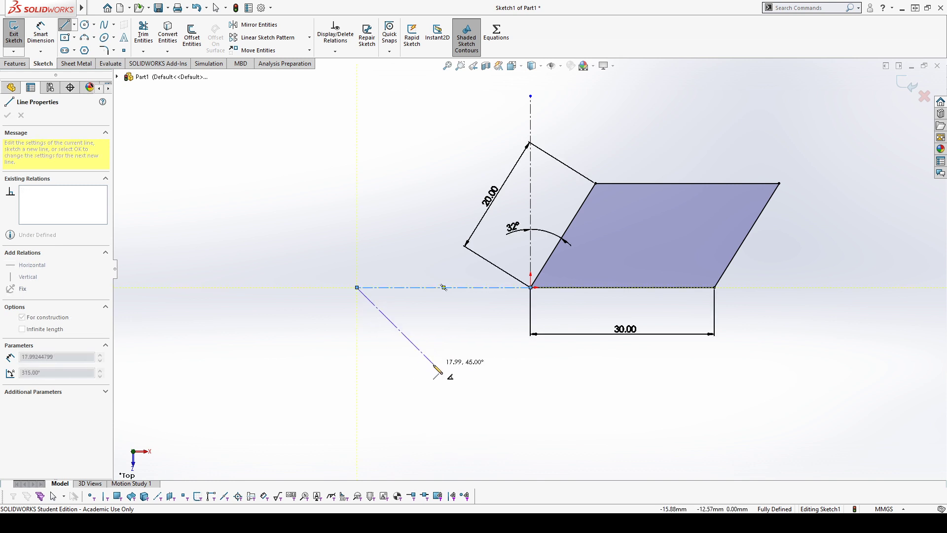
{"action": "key", "text": "Escape"}
{"action": "key", "text": "Escape"}
{"action": "left_click", "coordinate": [441, 287]}
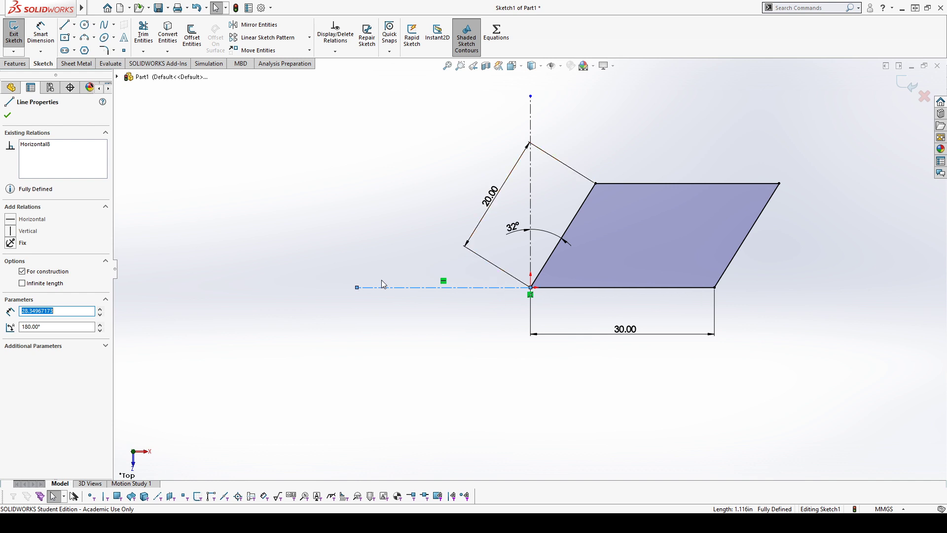
{"action": "key", "text": "Delete"}
{"action": "left_click", "coordinate": [65, 24]}
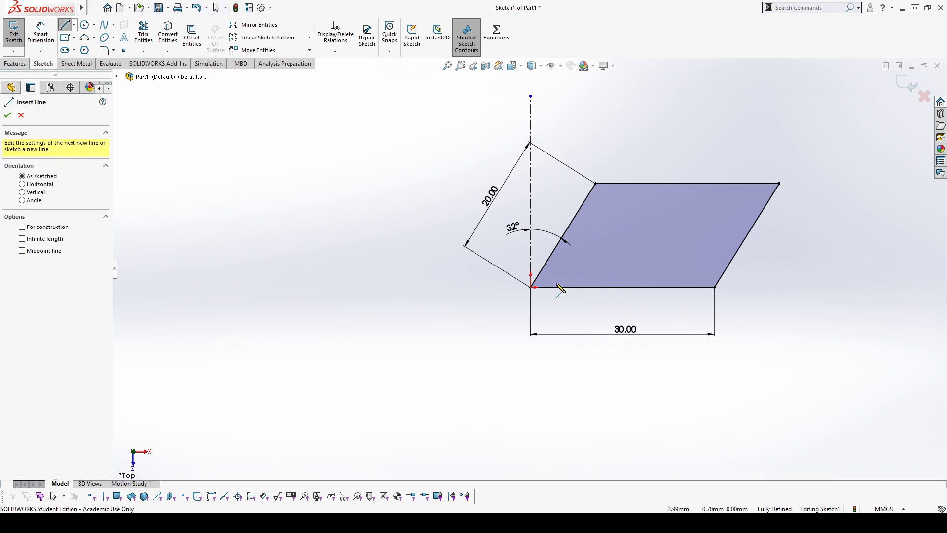
{"action": "left_click", "coordinate": [531, 287]}
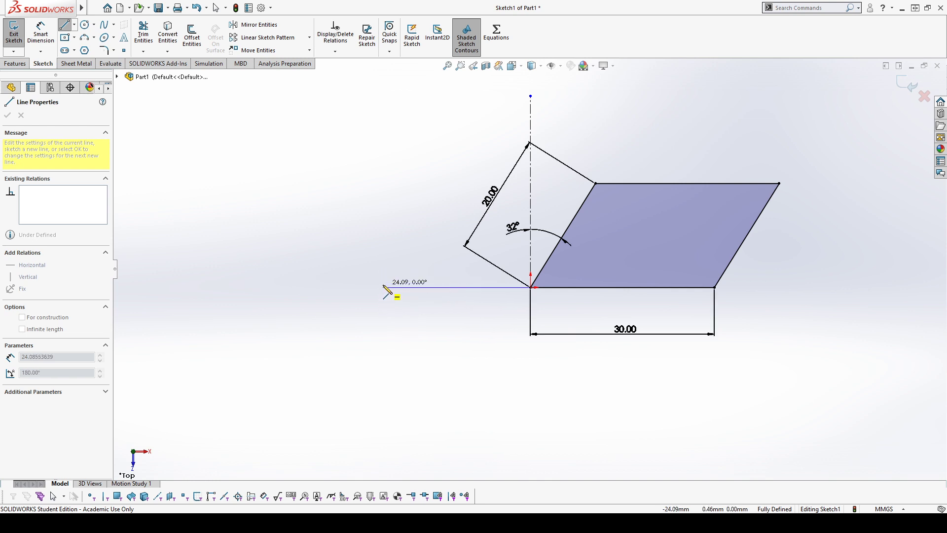
{"action": "key", "text": "Escape"}
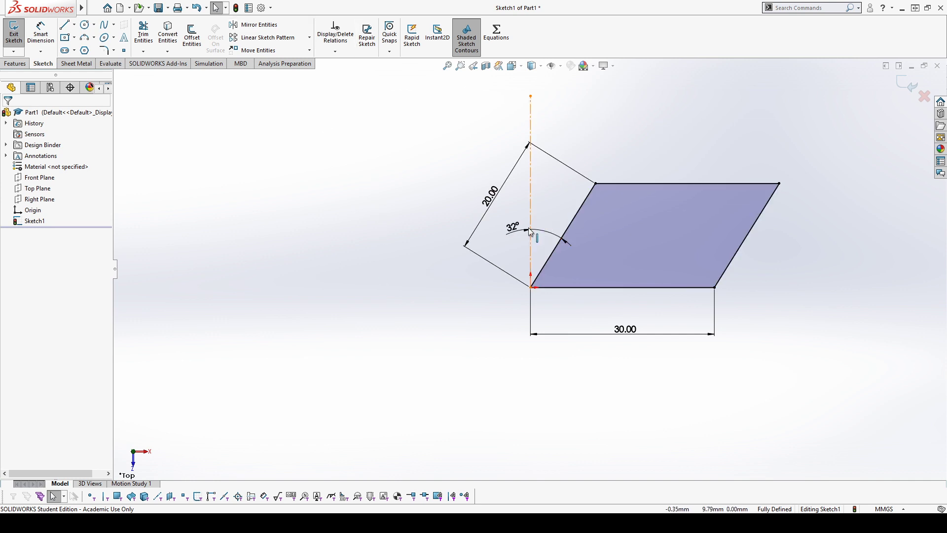
Move the 32-degree dimension closer to the origin and delete the 20 mm dimension of the left slanted side.
{"action": "left_click", "coordinate": [504, 243]}
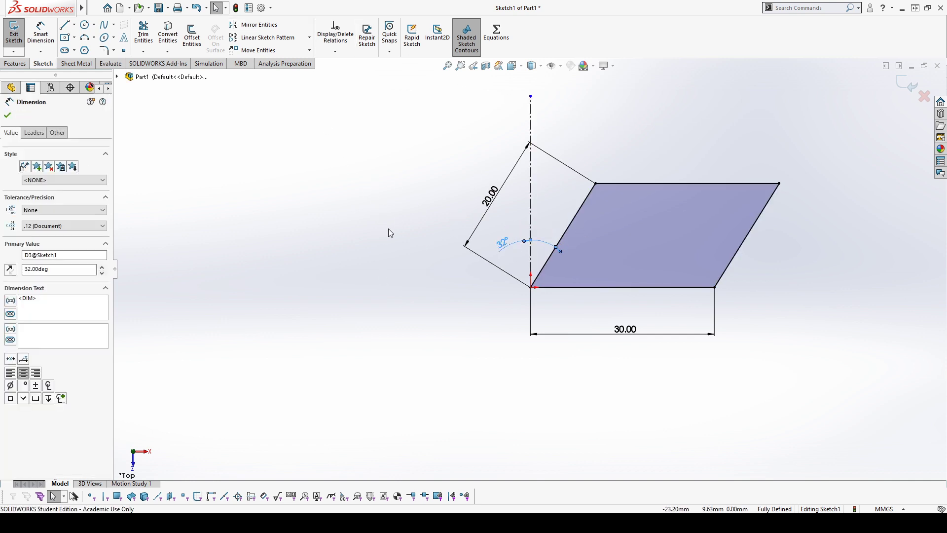
{"action": "left_click", "coordinate": [449, 212]}
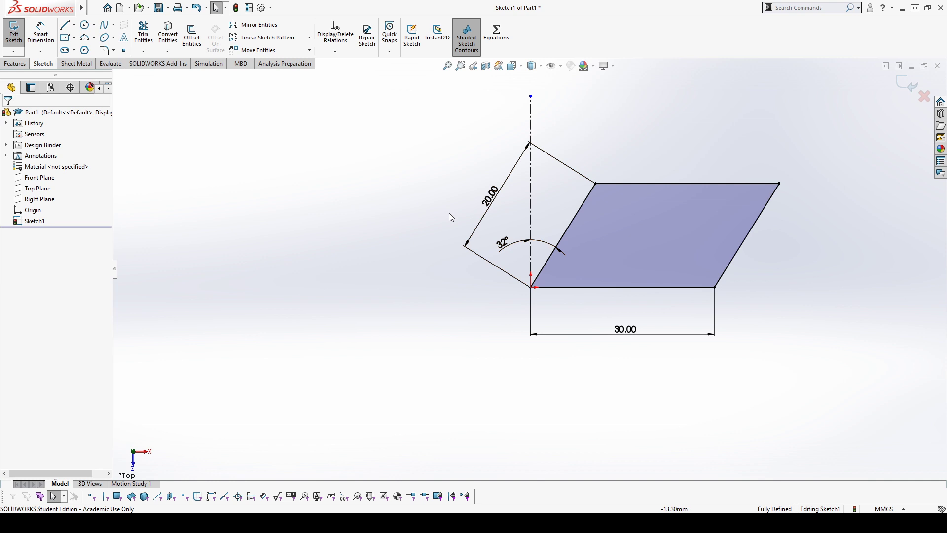
{"action": "left_click", "coordinate": [562, 163]}
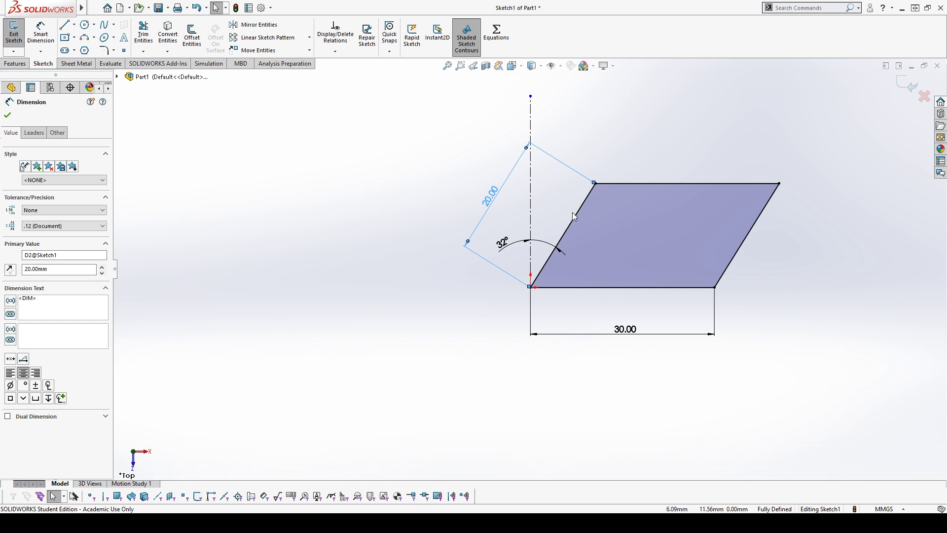
{"action": "key", "text": "Delete"}
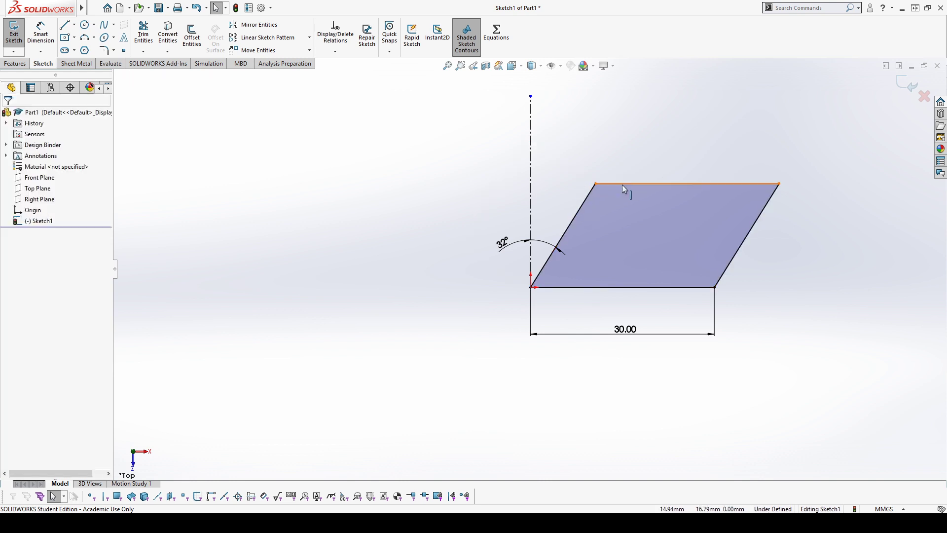
Dimension the vertical distance between the parallelogram's upper and lower sides, place it right of the shape, and set it to 20 mm.
{"action": "left_click", "coordinate": [656, 184]}
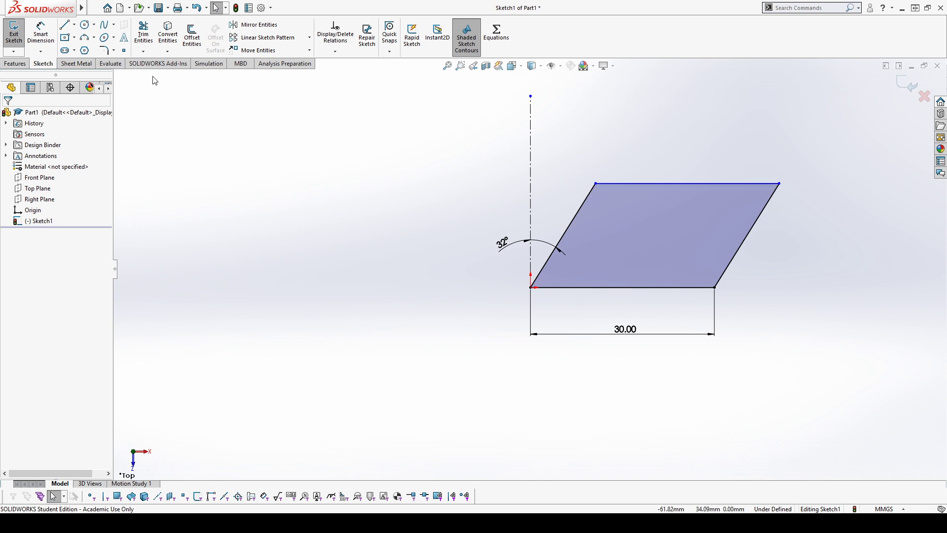
{"action": "left_click", "coordinate": [41, 34]}
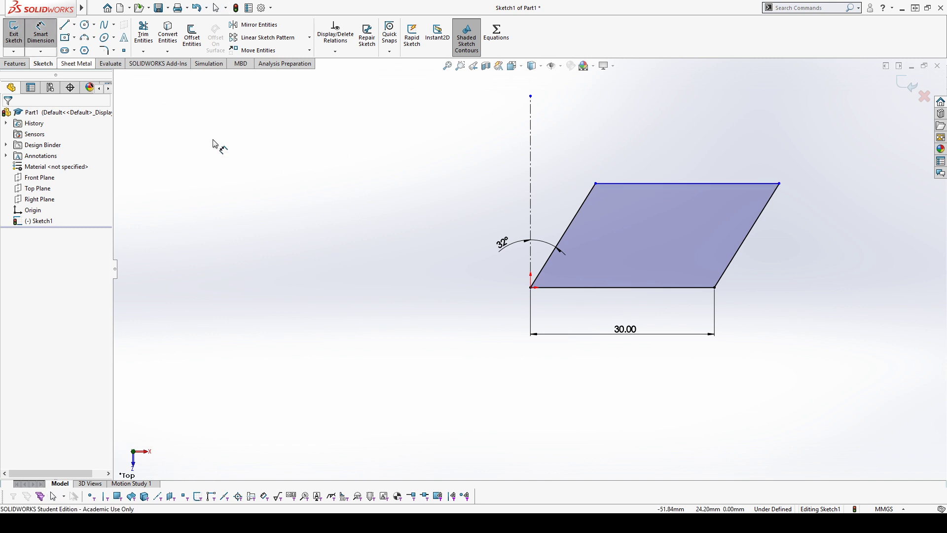
{"action": "left_click", "coordinate": [667, 287]}
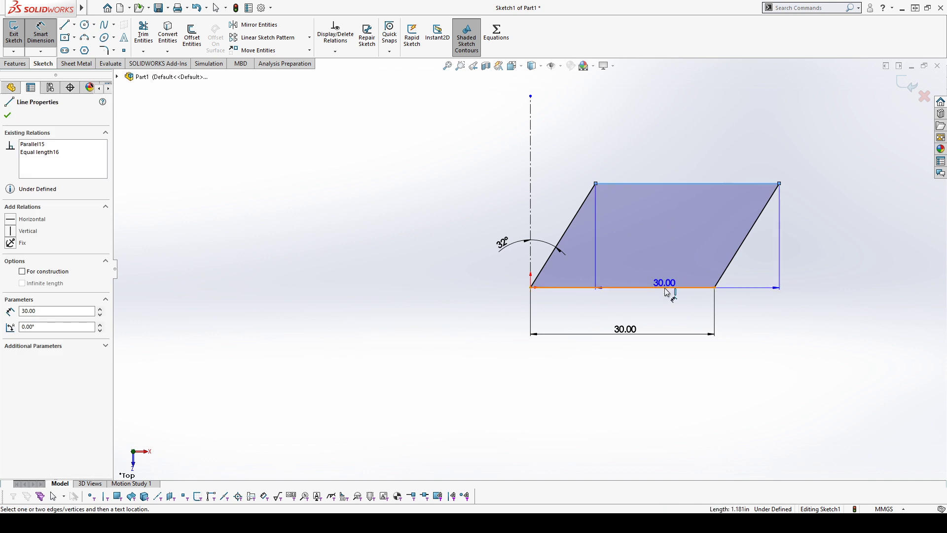
{"action": "left_click", "coordinate": [672, 183]}
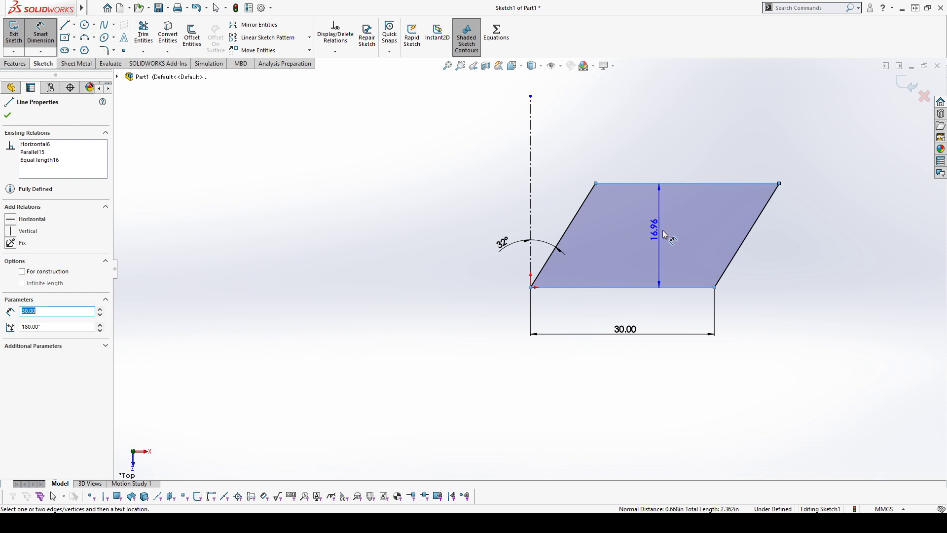
{"action": "left_click", "coordinate": [813, 239]}
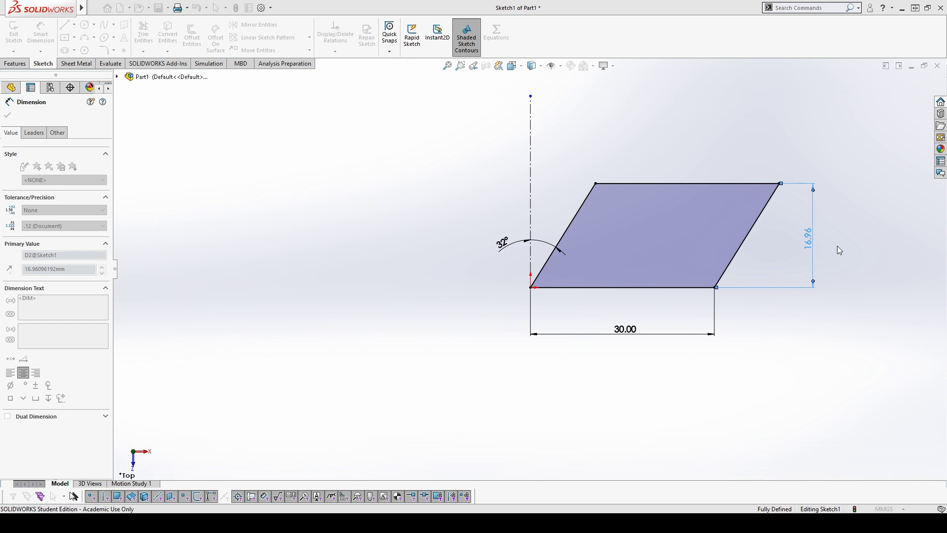
{"action": "key", "text": "Return"}
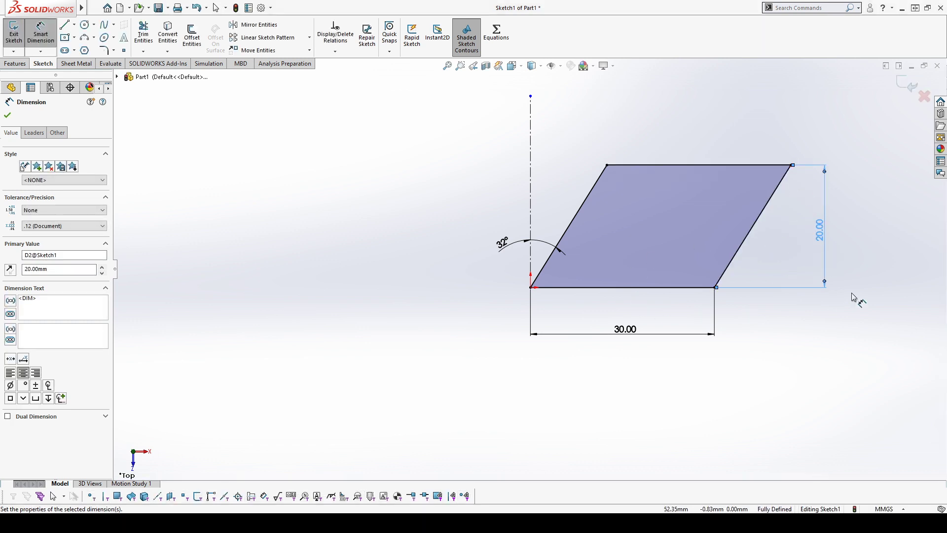
{"action": "left_click", "coordinate": [794, 315]}
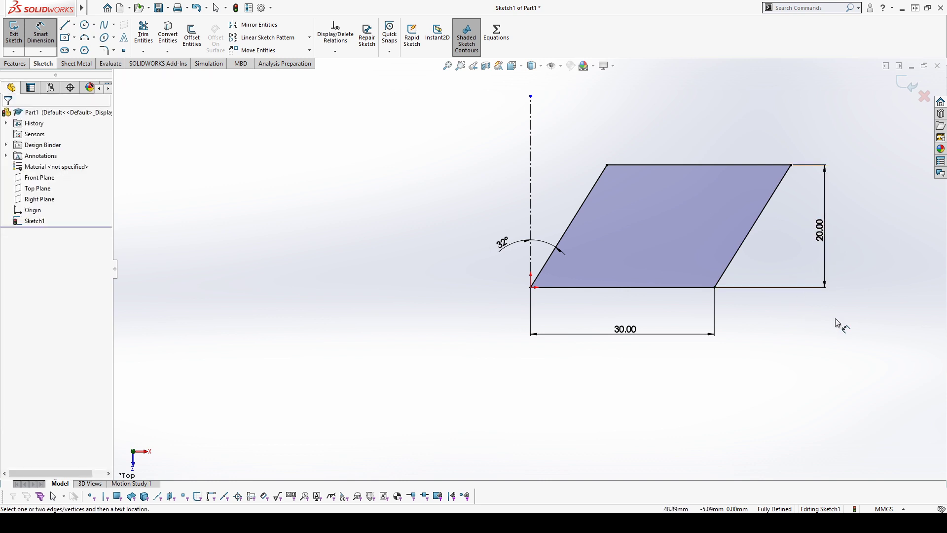
Move the 20 mm height dimension to the left of the parallelogram and the vertical centerline.
{"action": "key", "text": "Escape"}
{"action": "left_click_drag", "start_coordinate": [825, 230], "coordinate": [440, 241]}
{"action": "left_click", "coordinate": [451, 156]}
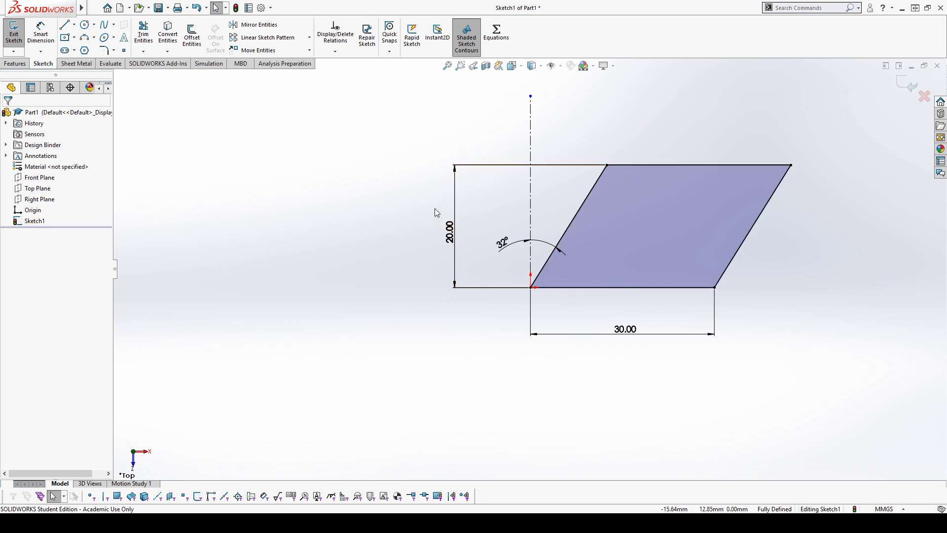
{"action": "left_click", "coordinate": [486, 165]}
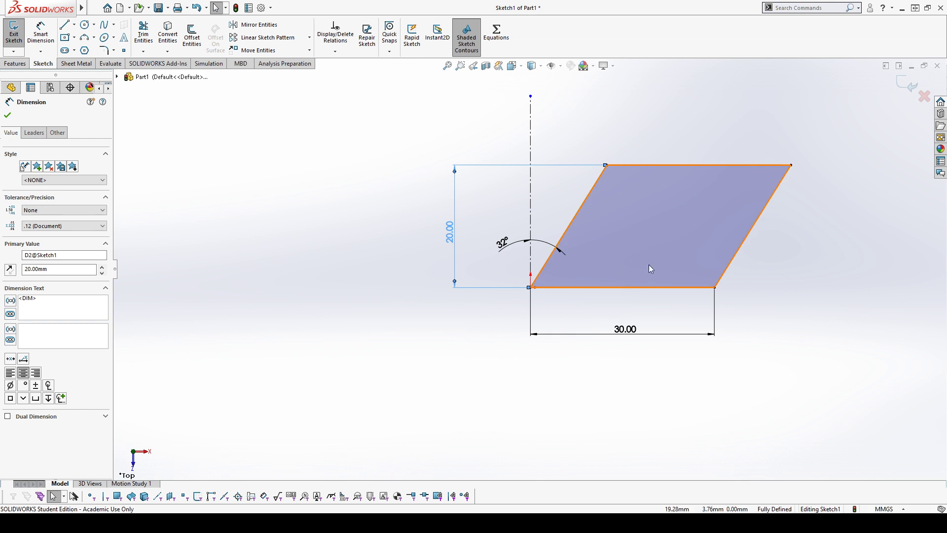
Delete the 20 mm height dimension and sketch a construction line about 17 mm long from the centerline's upper end to the parallelogram's upper-left corner.
{"action": "key", "text": "Delete"}
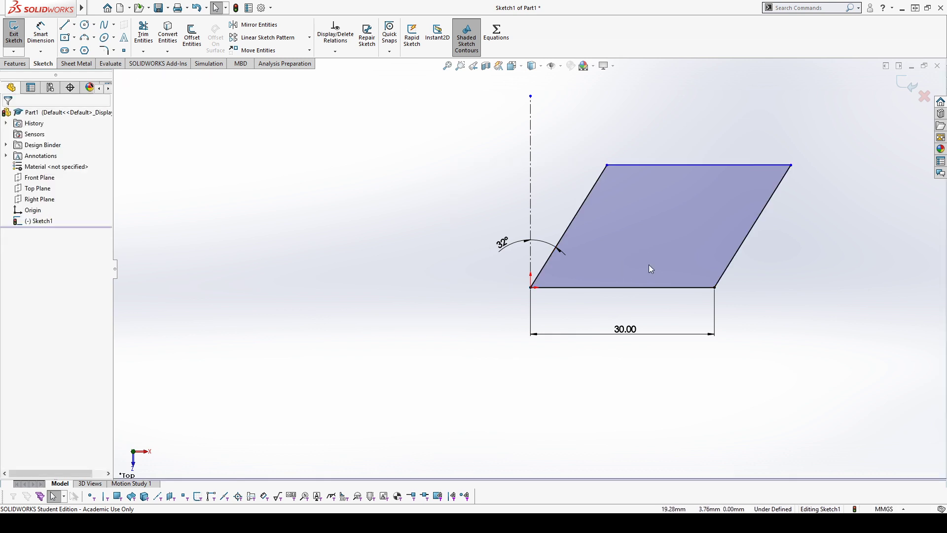
{"action": "left_click", "coordinate": [73, 26]}
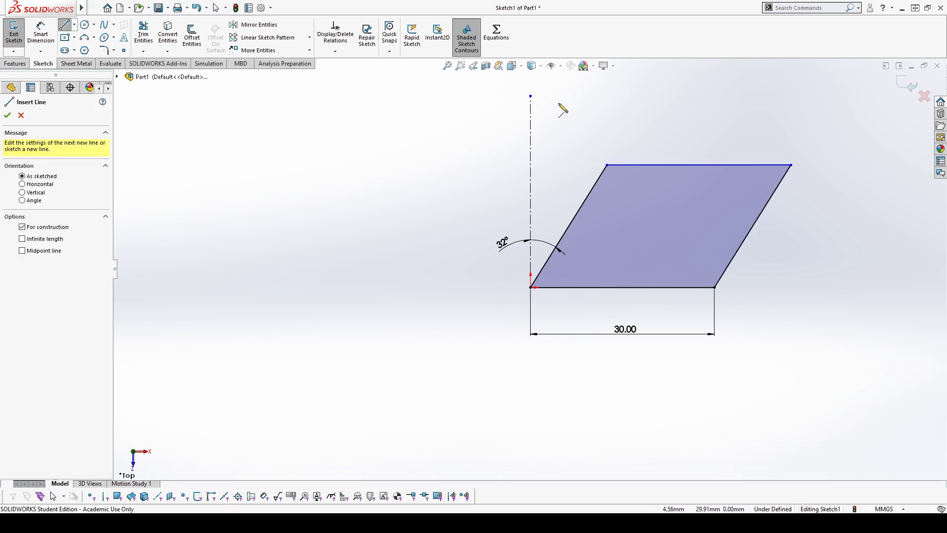
{"action": "left_click_drag", "start_coordinate": [530, 96], "coordinate": [607, 165]}
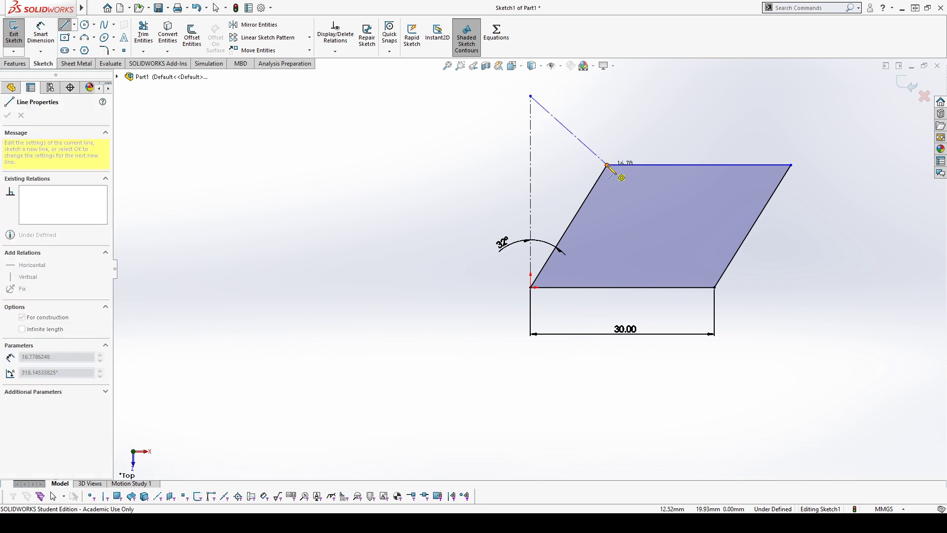
{"action": "key", "text": "Escape"}
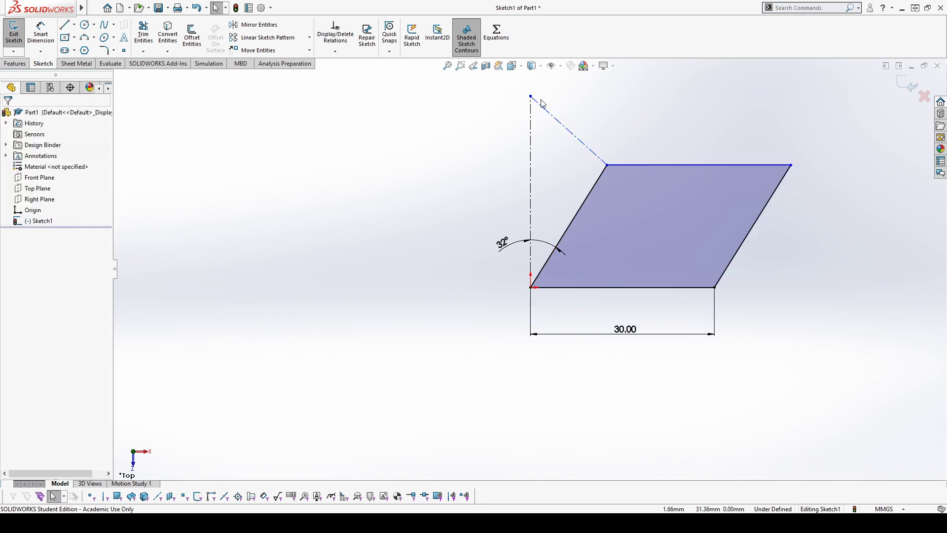
Make the slanted construction line collinear with the parallelogram's upper side, and pull the upper side down to test the relation.
{"action": "left_click", "coordinate": [543, 106]}
{"action": "left_click", "coordinate": [646, 165], "text": "ctrl"}
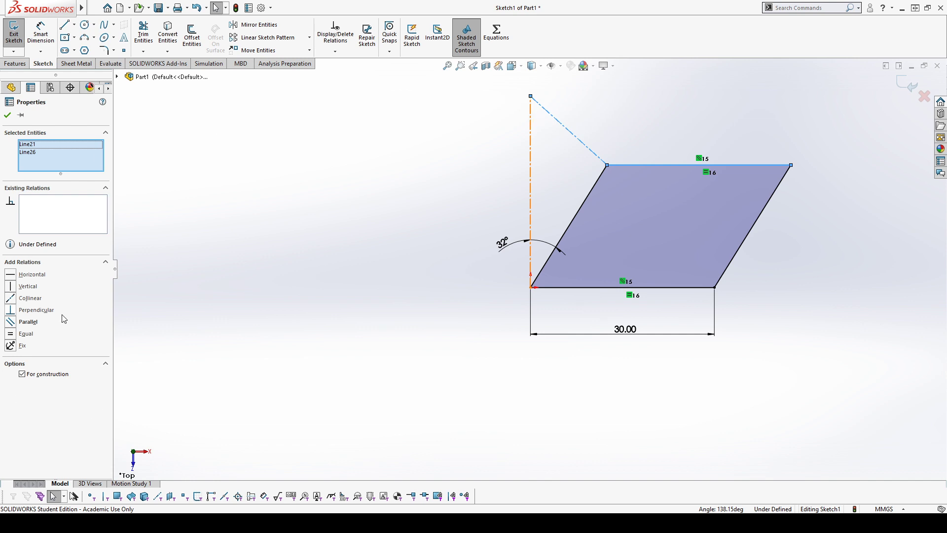
{"action": "left_click", "coordinate": [12, 298]}
{"action": "left_click", "coordinate": [310, 218]}
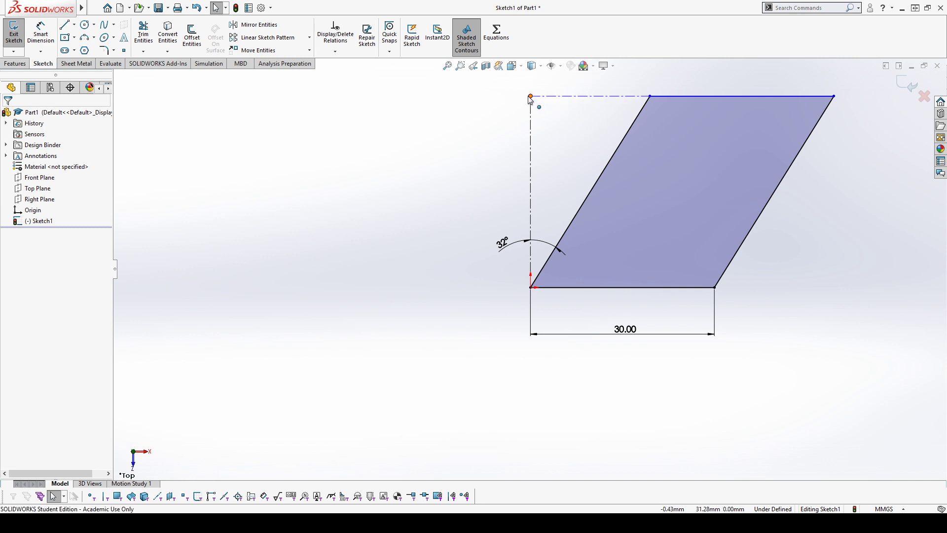
{"action": "left_click_drag", "start_coordinate": [531, 125], "coordinate": [532, 159]}
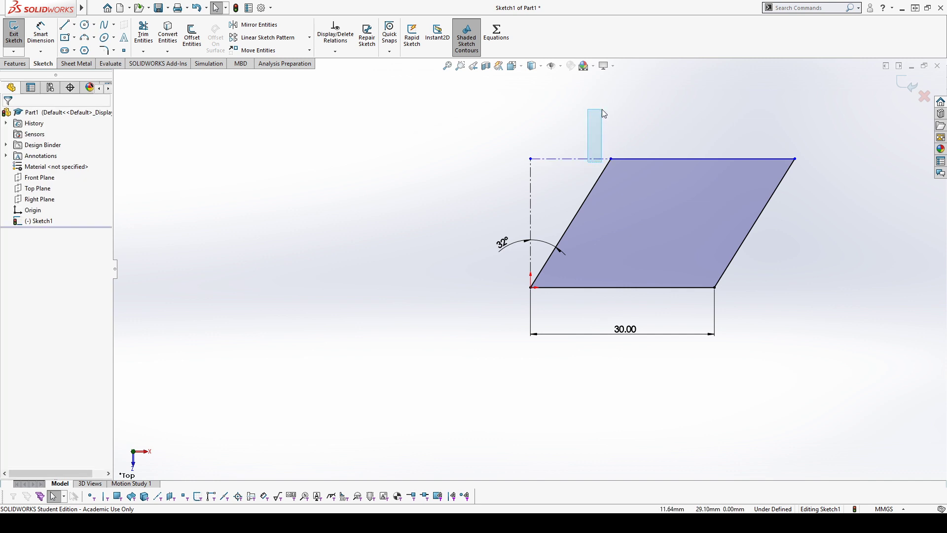
{"action": "left_click_drag", "start_coordinate": [614, 159], "coordinate": [612, 195]}
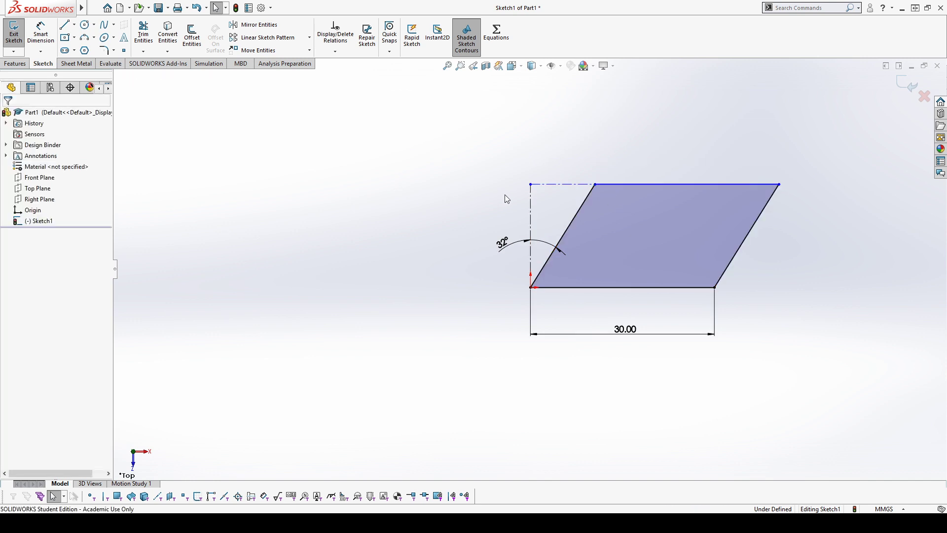
Dimension the vertical centerline's length, set it to 20 mm, and delete that dimension.
{"action": "left_click", "coordinate": [35, 41]}
{"action": "left_click", "coordinate": [531, 217]}
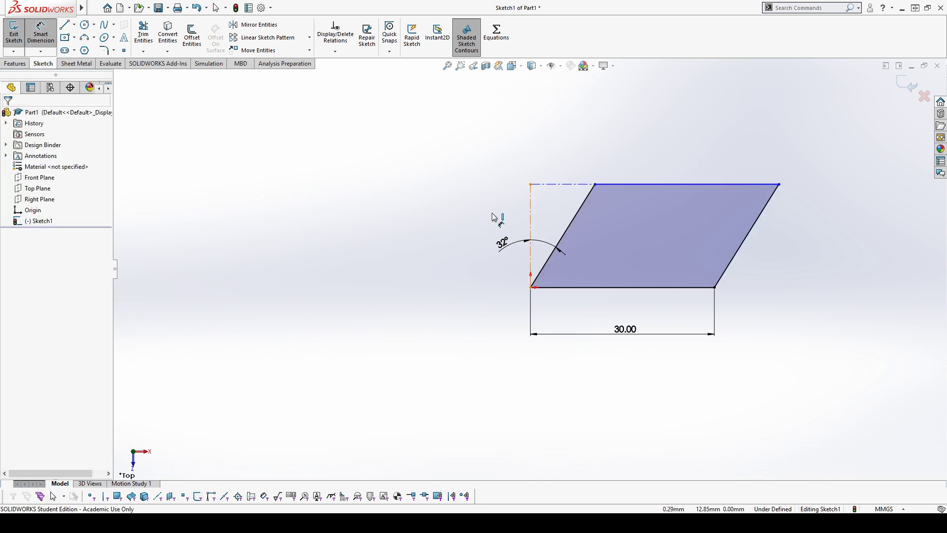
{"action": "left_click", "coordinate": [427, 235]}
{"action": "type", "text": "20"}
{"action": "key", "text": "Return"}
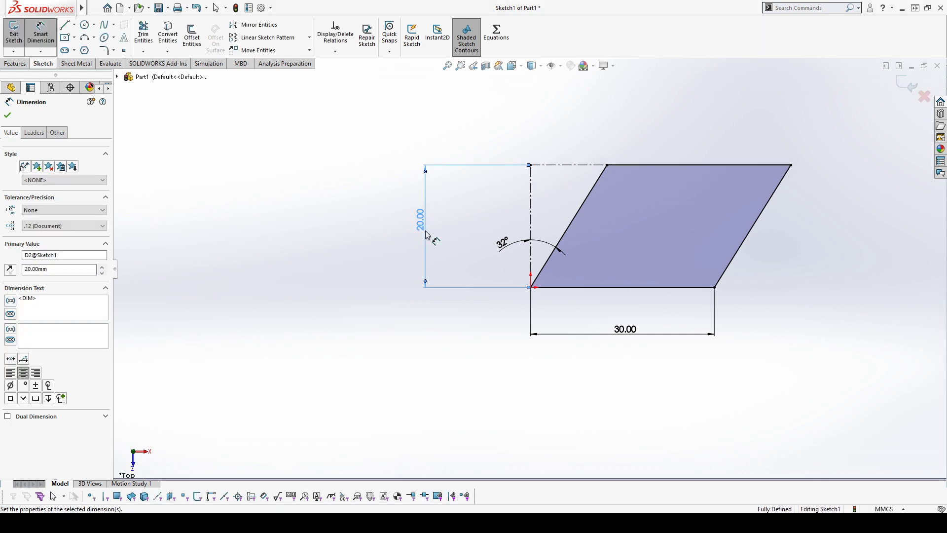
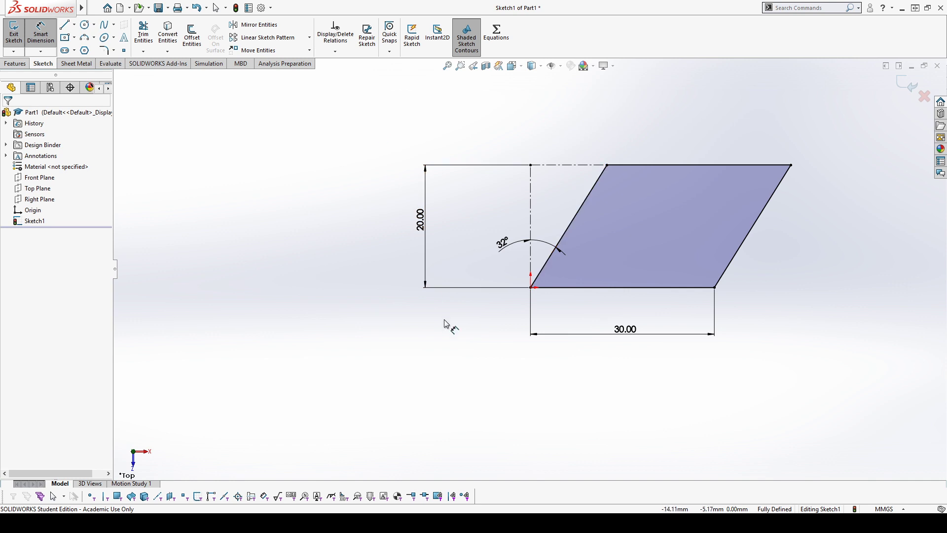
{"action": "left_click", "coordinate": [425, 254]}
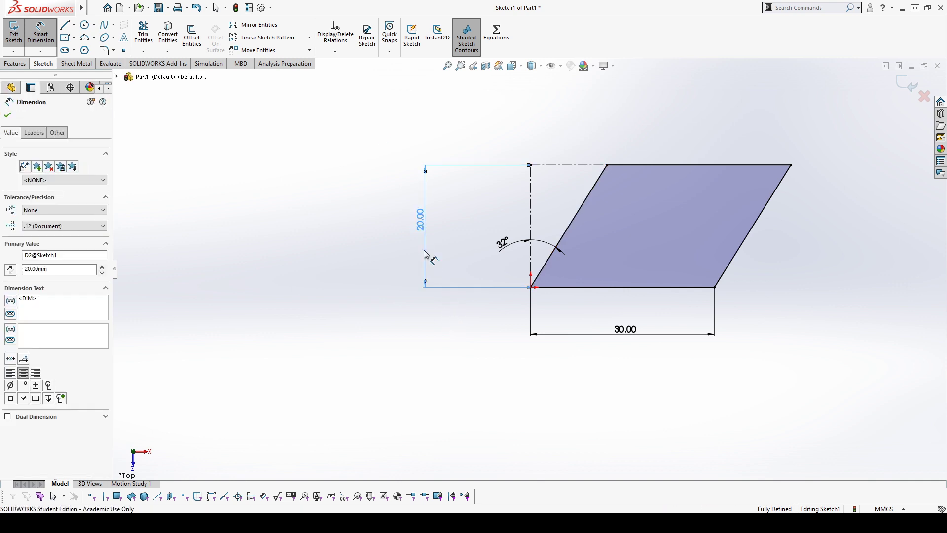
{"action": "key", "text": "Delete"}
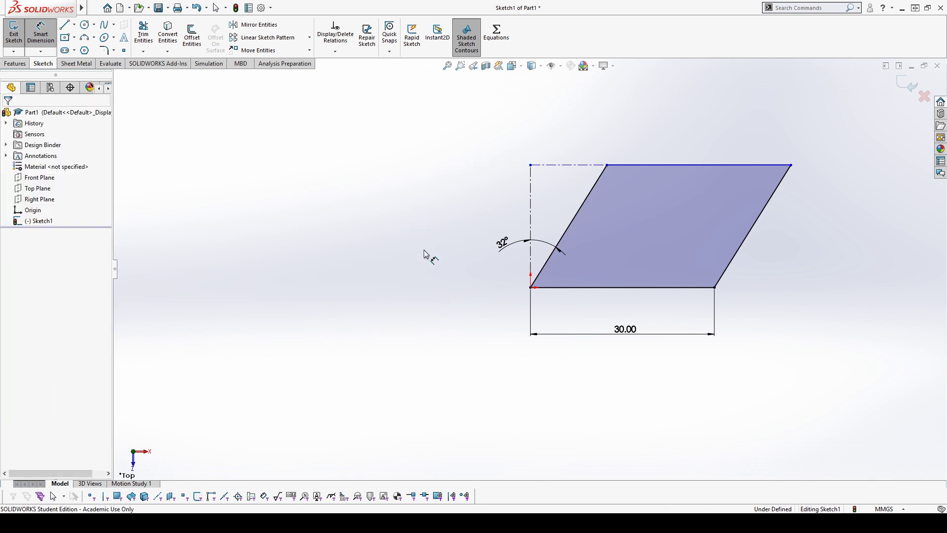
Sketch a construction line about 21 mm long from the parallelogram's upper-left corner to a point on its lower side.
{"action": "left_click", "coordinate": [64, 25]}
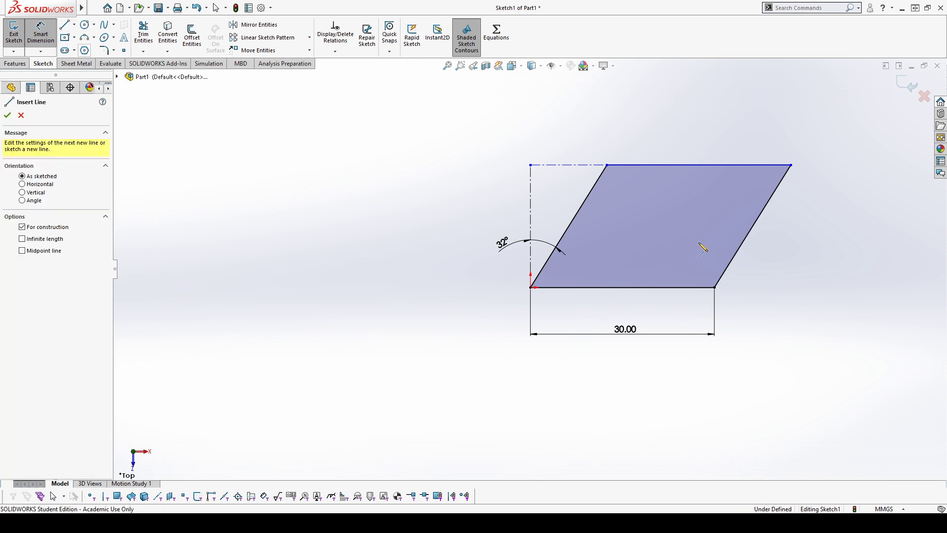
{"action": "left_click", "coordinate": [606, 165]}
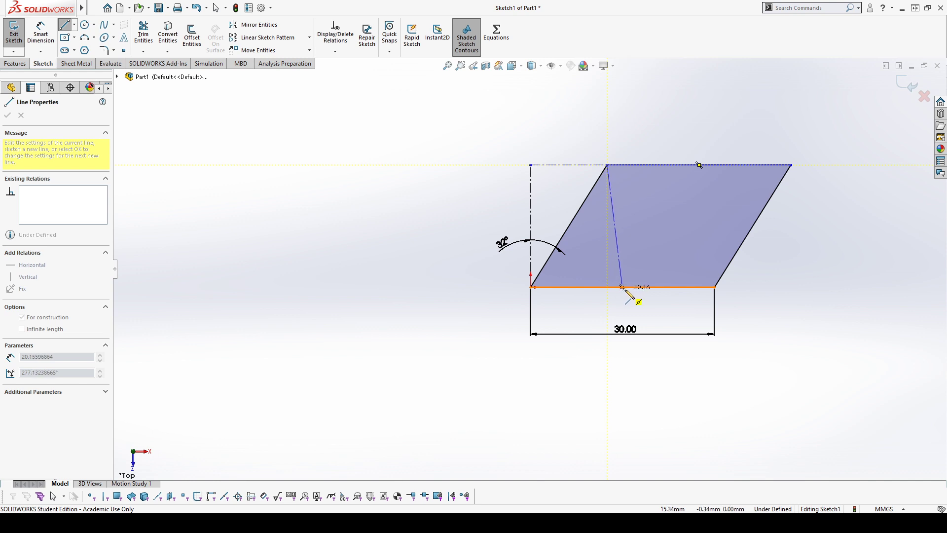
{"action": "left_click", "coordinate": [652, 287]}
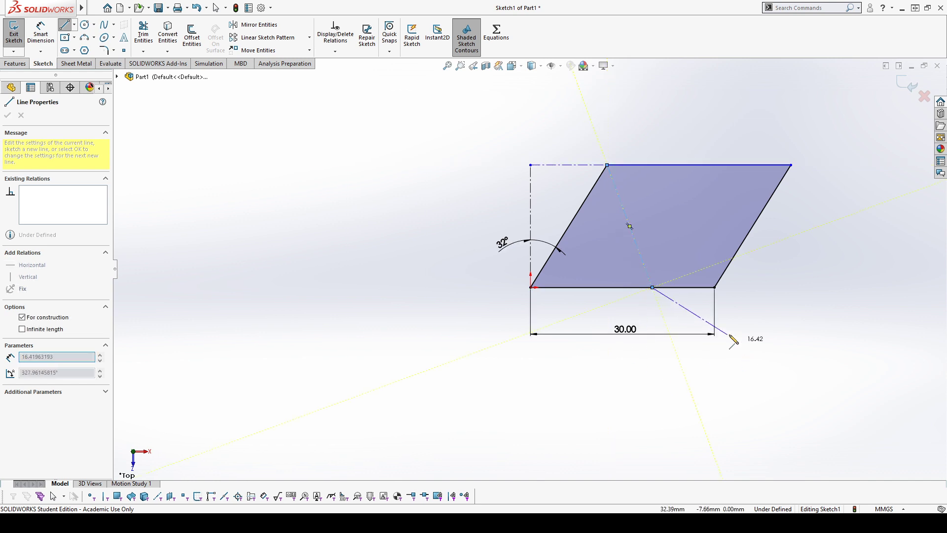
{"action": "key", "text": "Escape"}
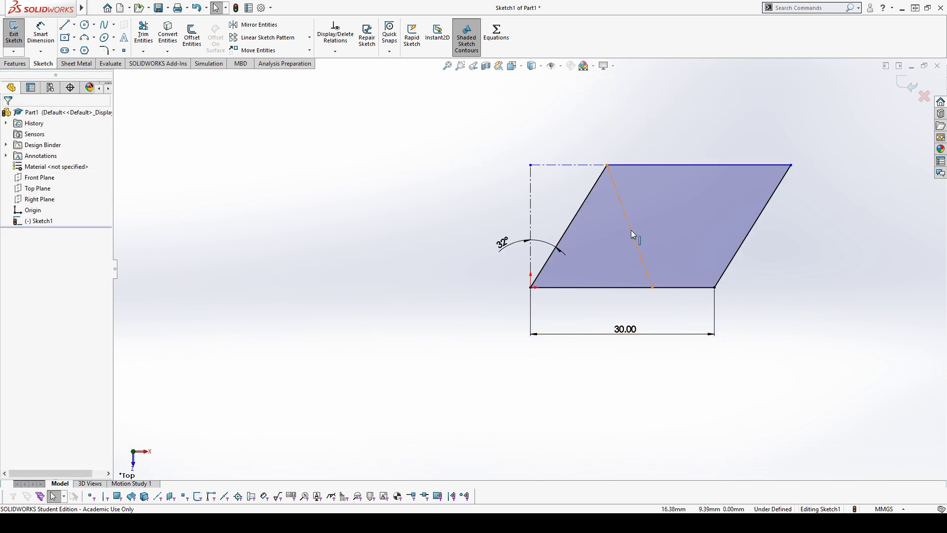
Make the inner construction line perpendicular to the parallelogram's lower side.
{"action": "left_click", "coordinate": [631, 230]}
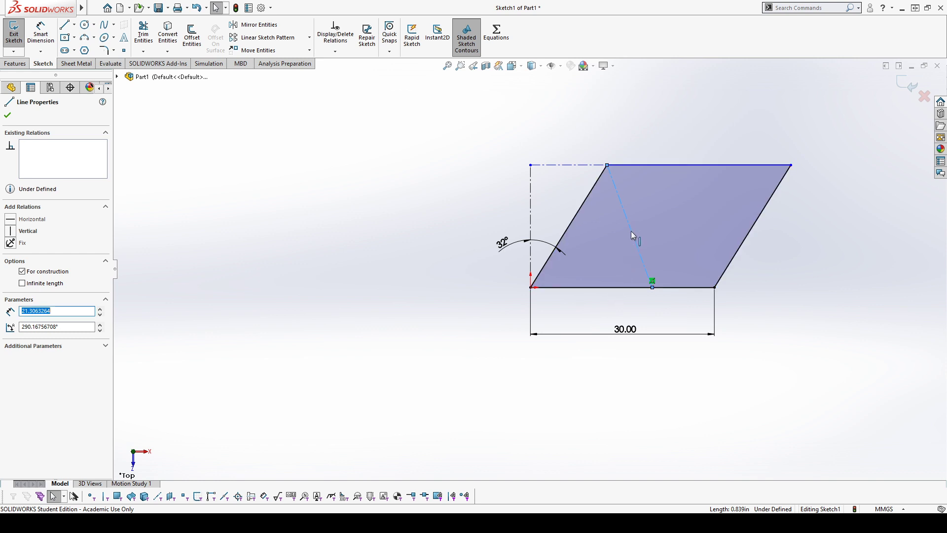
{"action": "left_click", "coordinate": [595, 289], "text": "ctrl"}
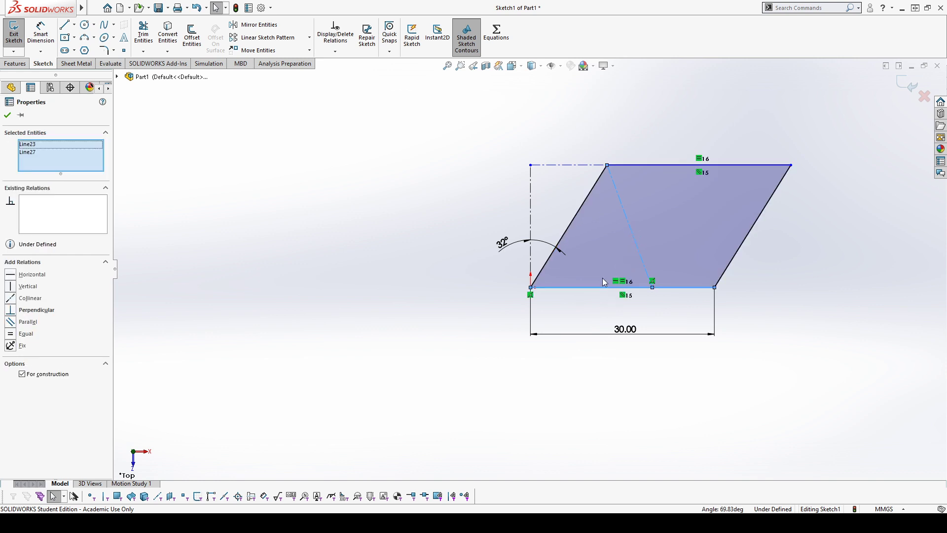
{"action": "left_click", "coordinate": [10, 311]}
{"action": "left_click", "coordinate": [203, 221]}
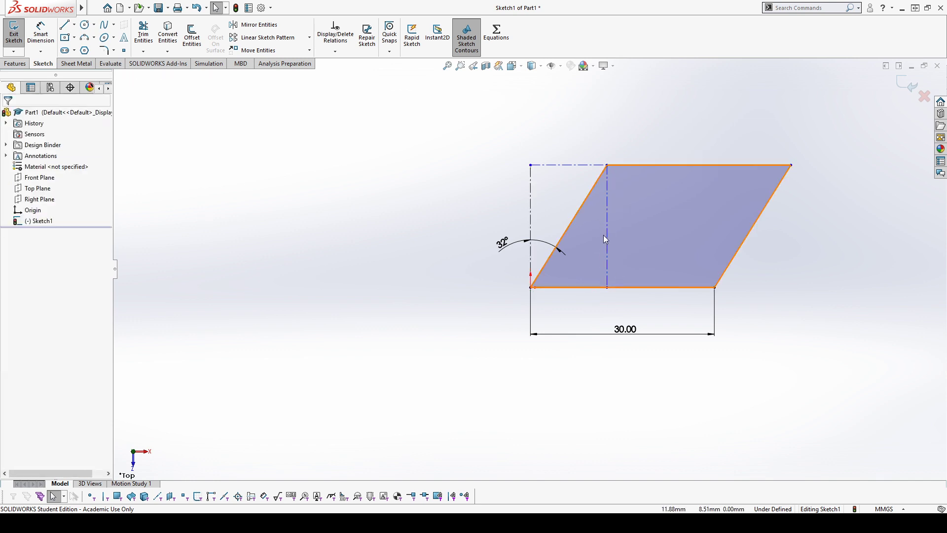
Delete the lower side's horizontal relation and pull its right end down to tilt the parallelogram.
{"action": "left_click", "coordinate": [638, 287]}
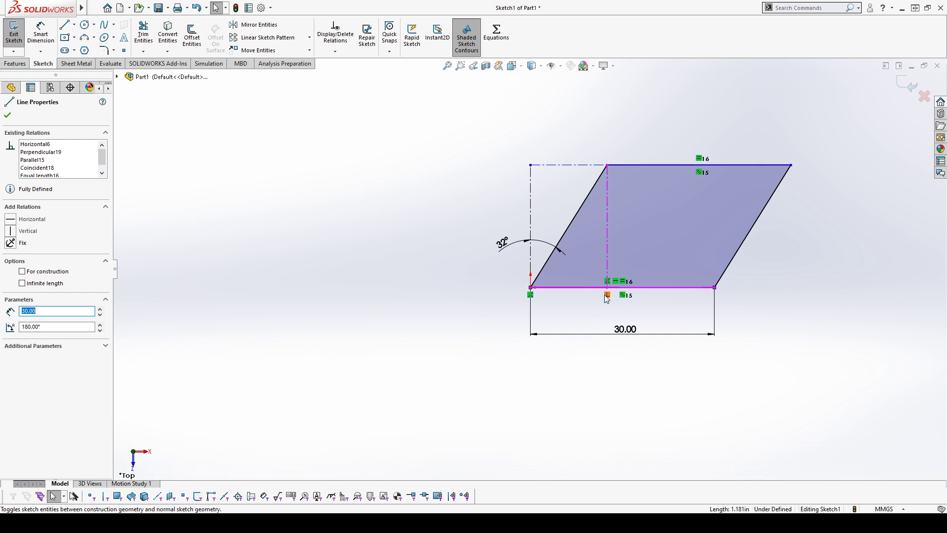
{"action": "key", "text": "Escape"}
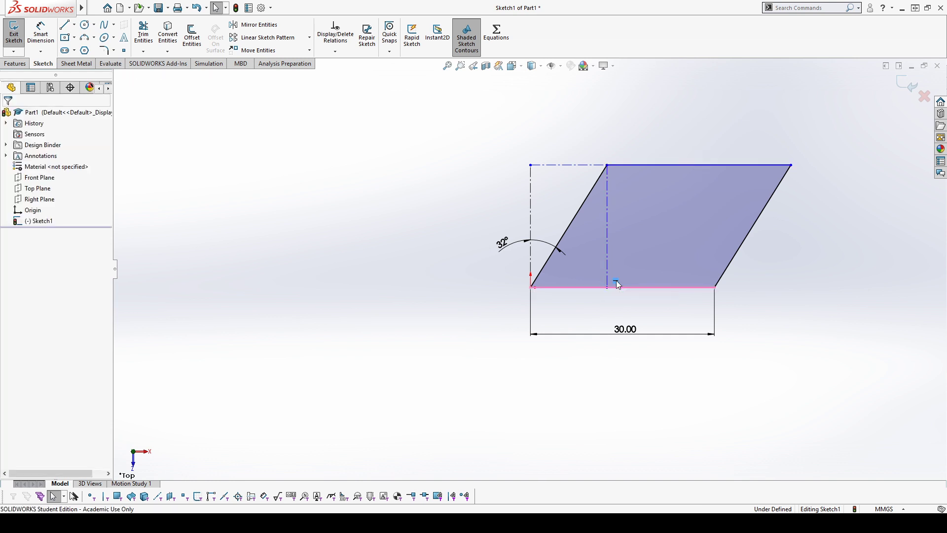
{"action": "key", "text": "Delete"}
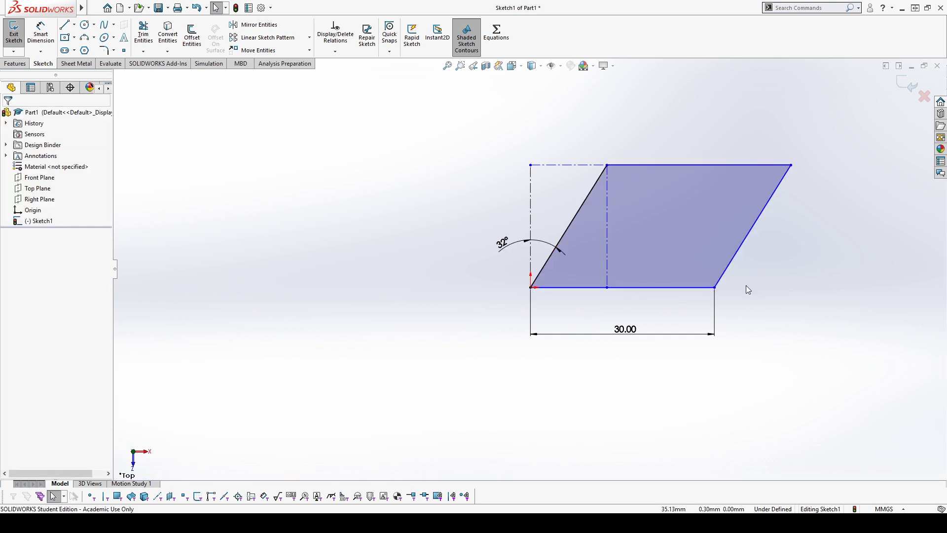
{"action": "mouse_move", "coordinate": [715, 288]}
{"action": "left_mouse_down"}
{"action": "mouse_move", "coordinate": [715, 329]}
{"action": "mouse_move", "coordinate": [704, 309]}
{"action": "mouse_move", "coordinate": [718, 301]}
{"action": "mouse_move", "coordinate": [710, 324]}
{"action": "left_mouse_up"}
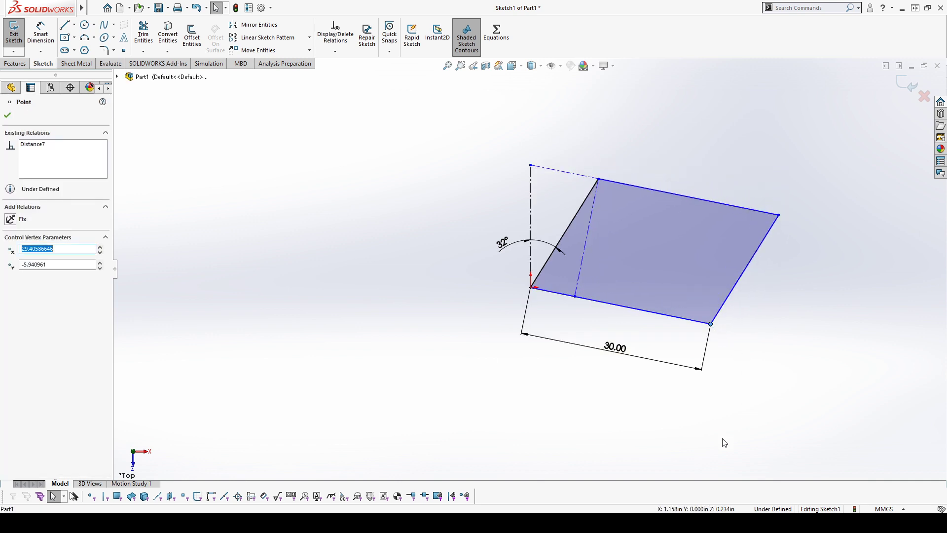
{"action": "left_click", "coordinate": [519, 397]}
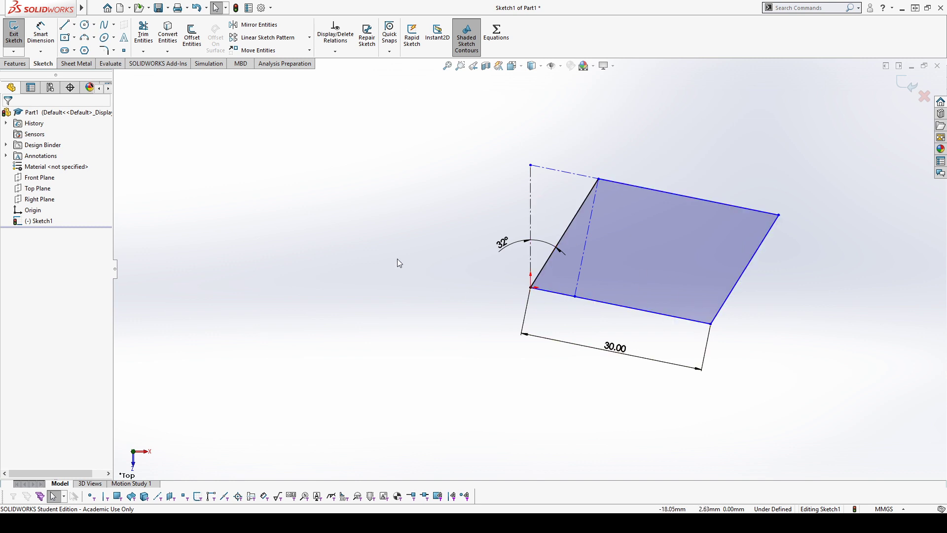
Dimension the angle between the lower side and the vertical centerline inside the parallelogram, and set it to 105 degrees.
{"action": "left_click", "coordinate": [40, 34]}
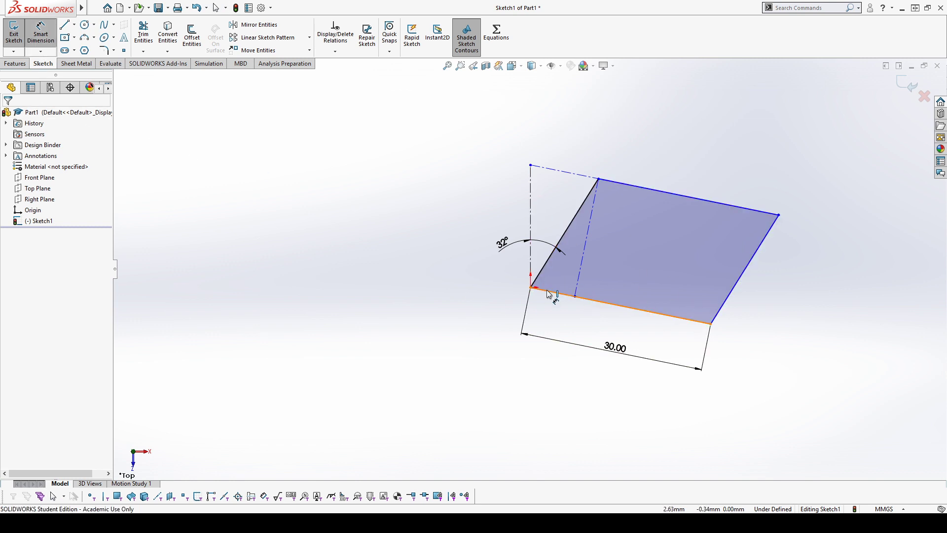
{"action": "left_click", "coordinate": [555, 292]}
{"action": "left_click", "coordinate": [531, 264]}
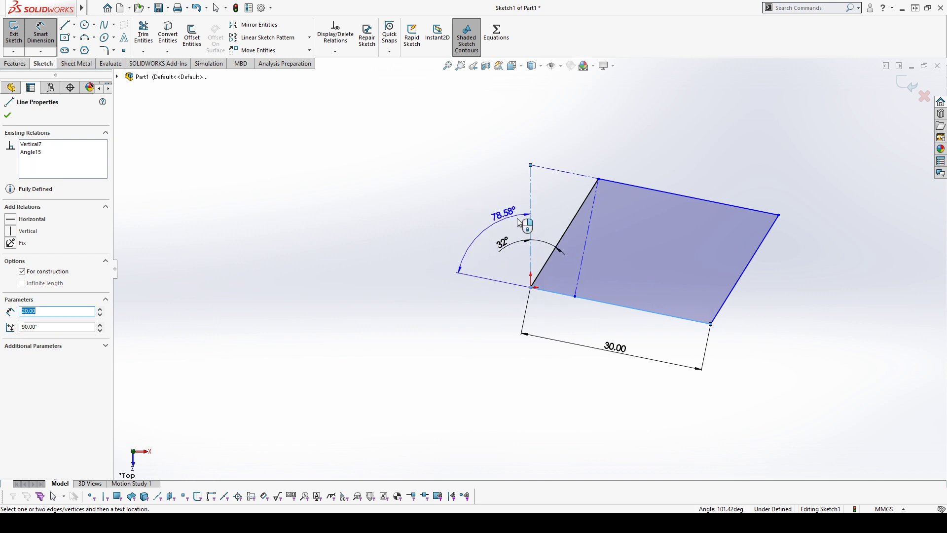
{"action": "left_click", "coordinate": [627, 246]}
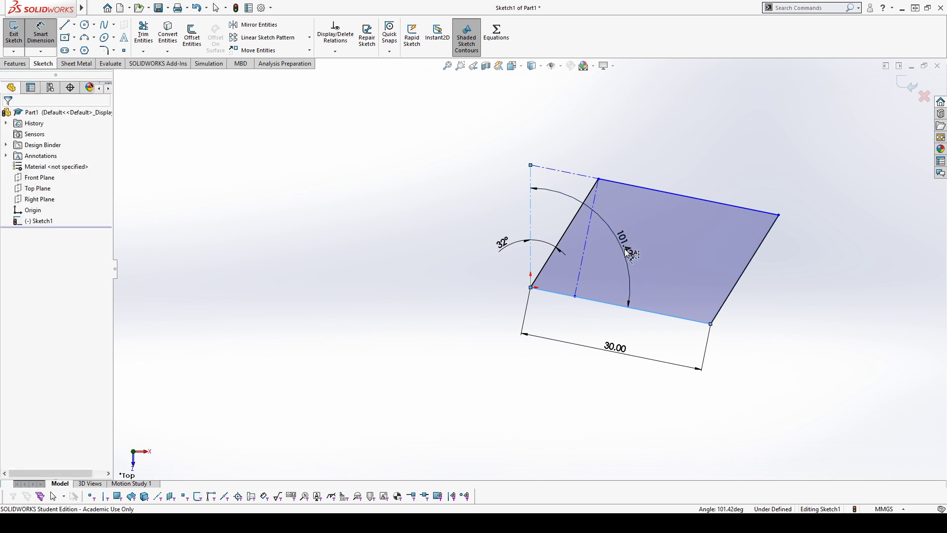
{"action": "type", "text": "105"}
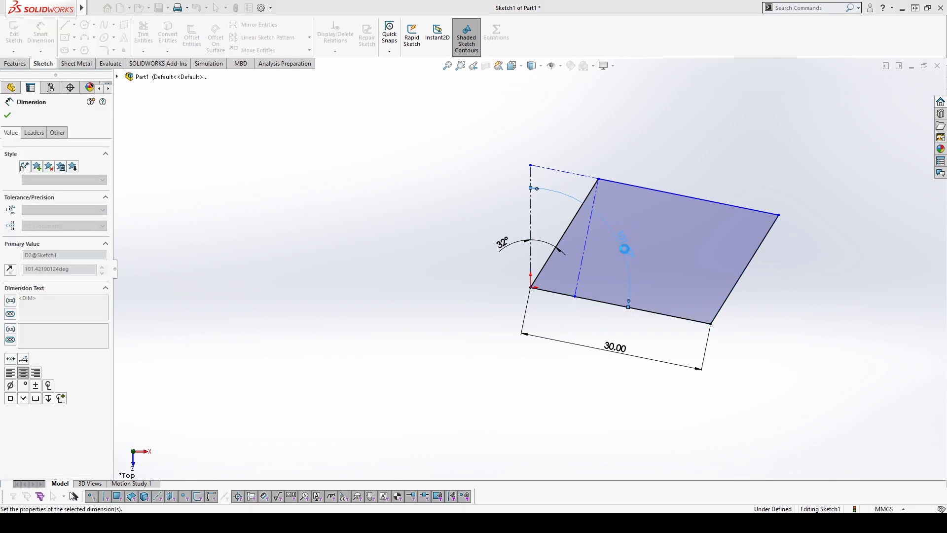
{"action": "key", "text": "Return"}
{"action": "left_click", "coordinate": [819, 300]}
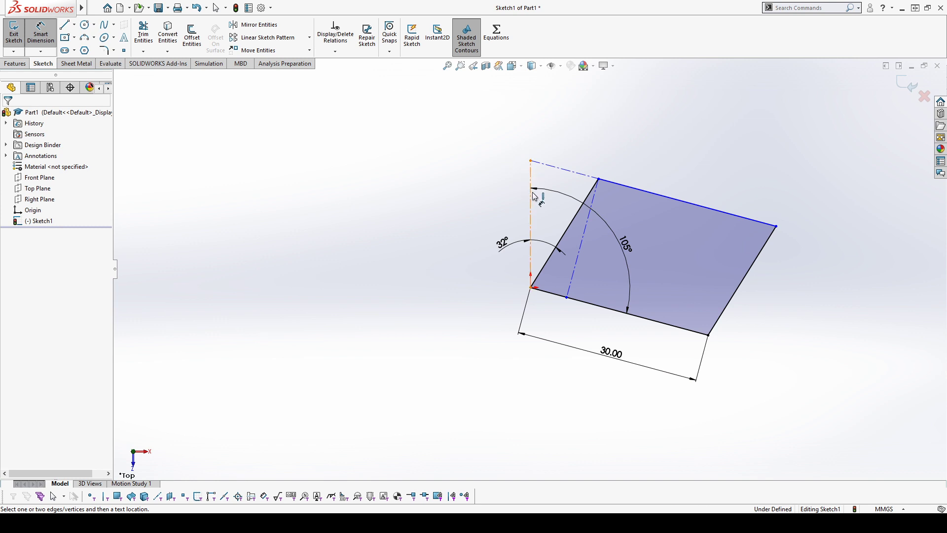
{"action": "key", "text": "Escape"}
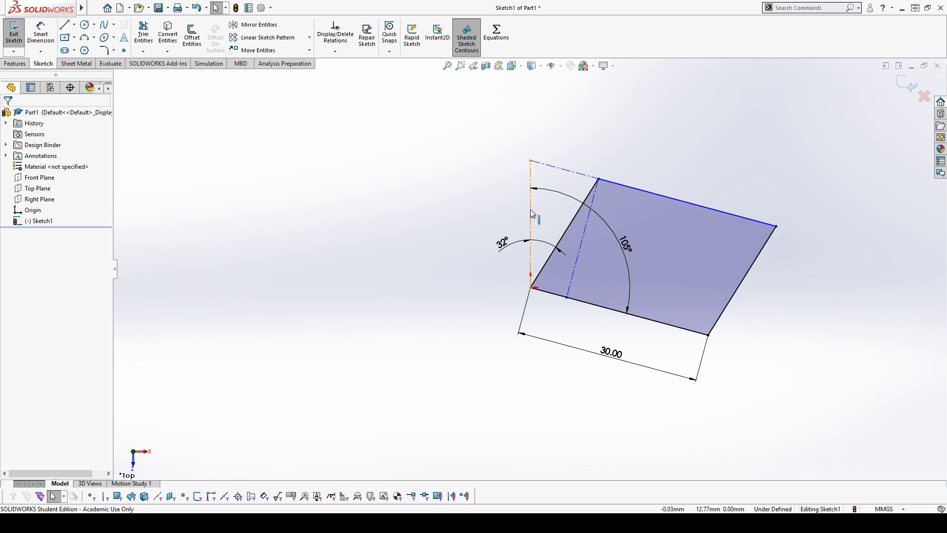
Try to dimension the inner perpendicular construction line as a vertical distance, and undo the placed dimension.
{"action": "left_click", "coordinate": [572, 273]}
{"action": "left_click", "coordinate": [578, 332]}
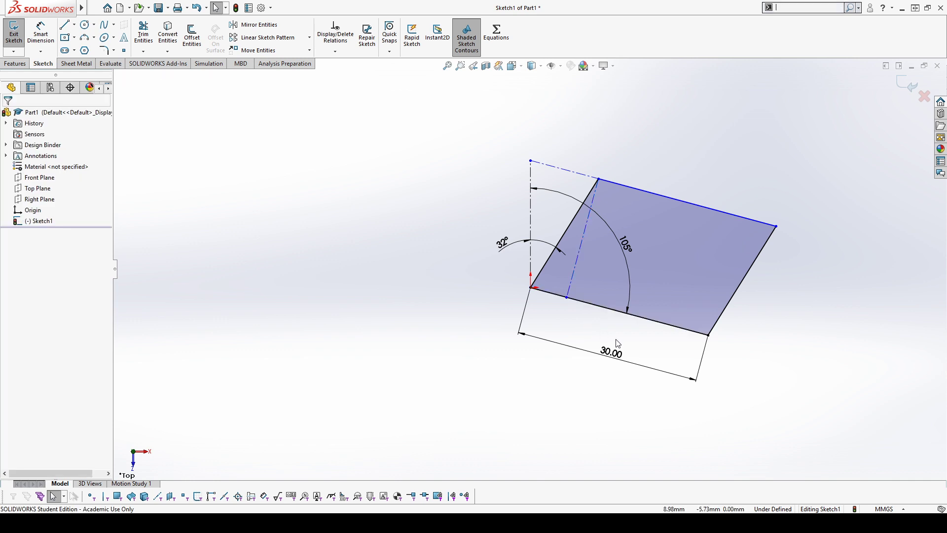
{"action": "right_click_drag", "start_coordinate": [606, 350], "coordinate": [603, 316]}
{"action": "left_click", "coordinate": [580, 247]}
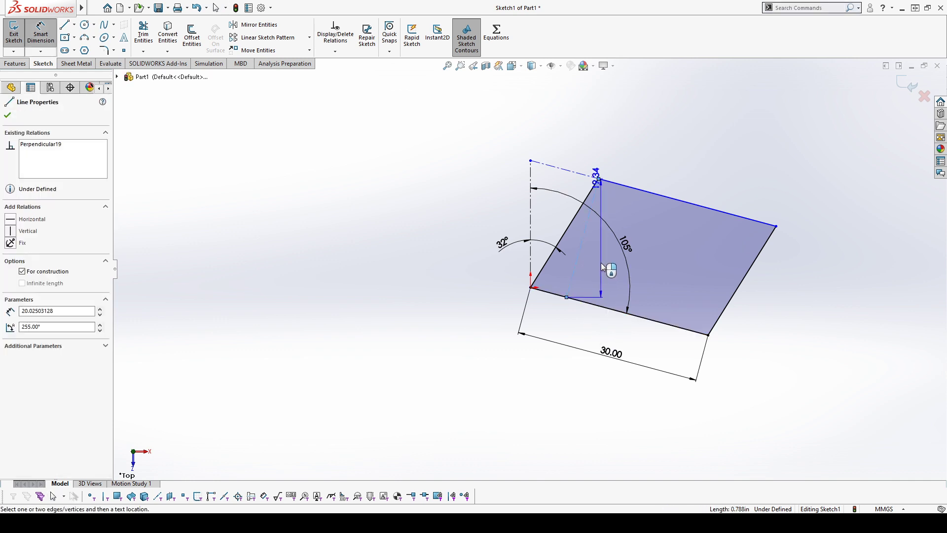
{"action": "left_click", "coordinate": [601, 285]}
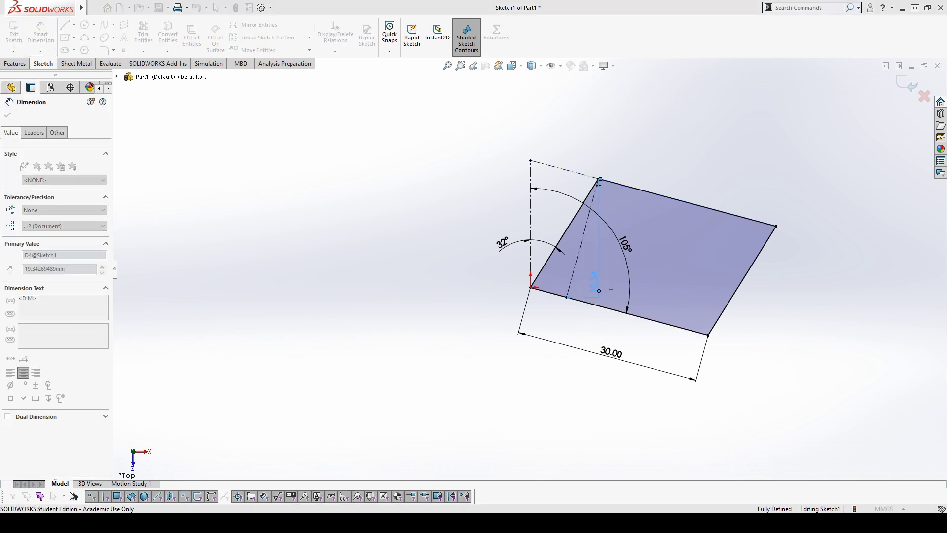
{"action": "key", "text": "ctrl+z"}
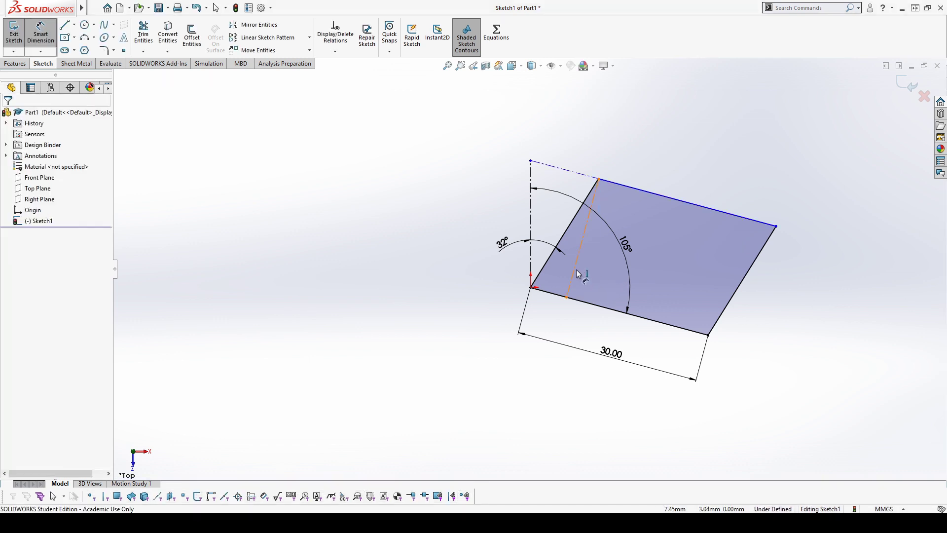
Dimension the inner perpendicular construction line along its own direction, set it to 20 mm, and reposition the dimension.
{"action": "left_click", "coordinate": [579, 274]}
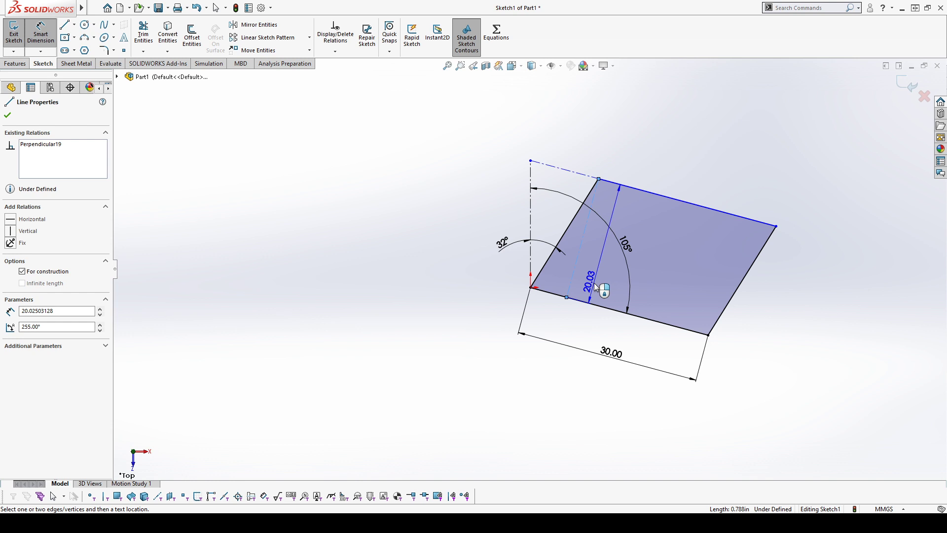
{"action": "left_click", "coordinate": [596, 286]}
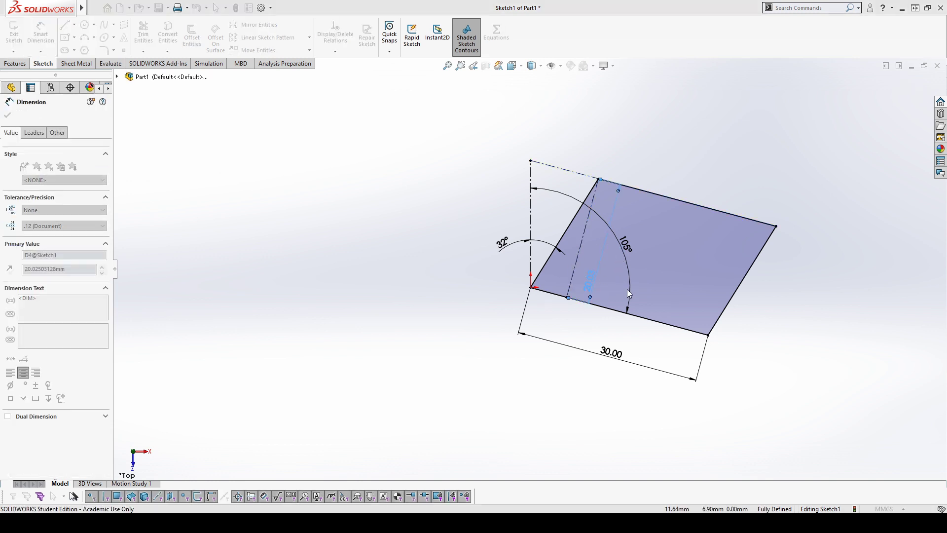
{"action": "key", "text": "Escape"}
{"action": "mouse_move", "coordinate": [590, 282]}
{"action": "left_mouse_down"}
{"action": "mouse_move", "coordinate": [523, 226]}
{"action": "mouse_move", "coordinate": [433, 212]}
{"action": "mouse_move", "coordinate": [599, 254]}
{"action": "left_mouse_up"}
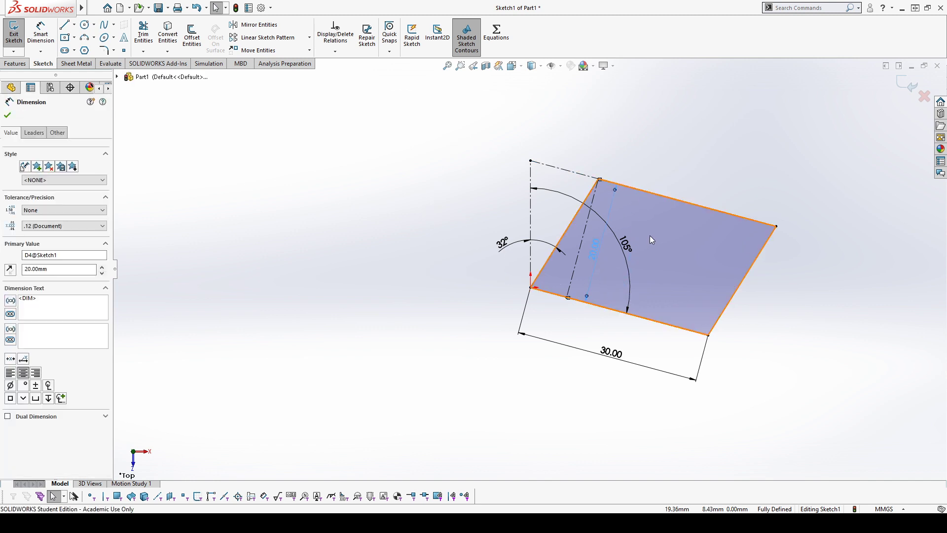
Set the angle between the vertical centerline and the parallelogram's lower side to 160 degrees.
{"action": "left_click", "coordinate": [625, 245]}
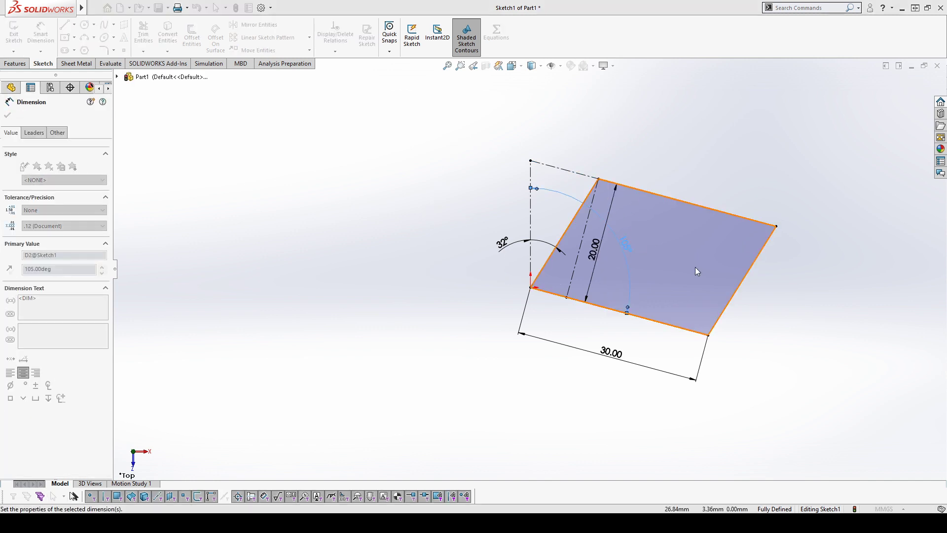
{"action": "key", "text": "Return"}
{"action": "left_click", "coordinate": [710, 266]}
{"action": "scroll", "coordinate": [730, 255], "scroll_direction": "up", "scroll_amount": 4}
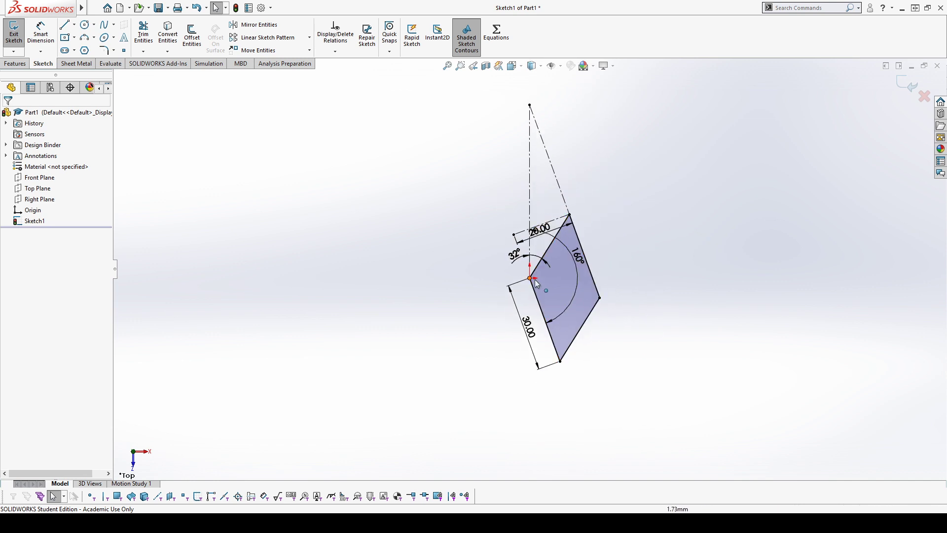
Set the angle between the vertical centerline and the parallelogram's slanted side to 100 degrees, and move the 20 mm dimension away from the construction line.
{"action": "left_click", "coordinate": [514, 254]}
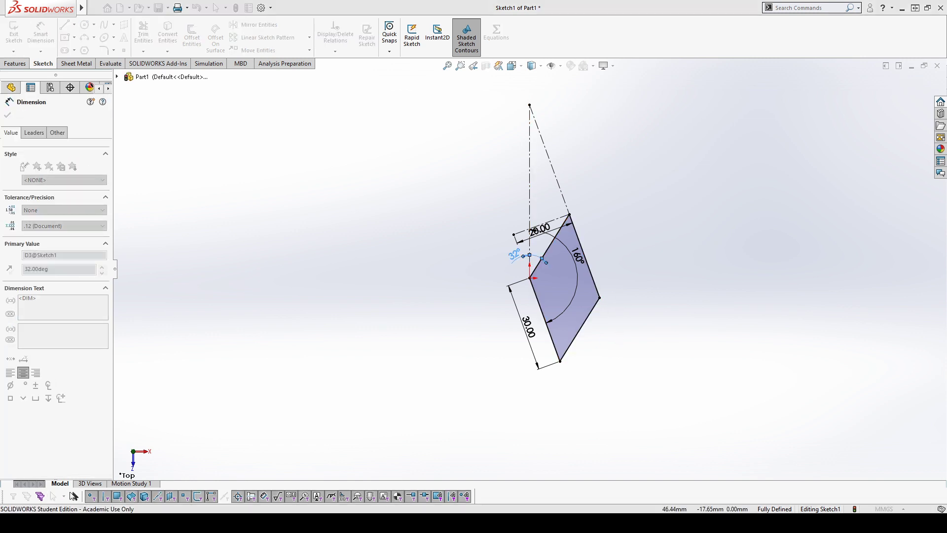
{"action": "key", "text": "ctrl+z"}
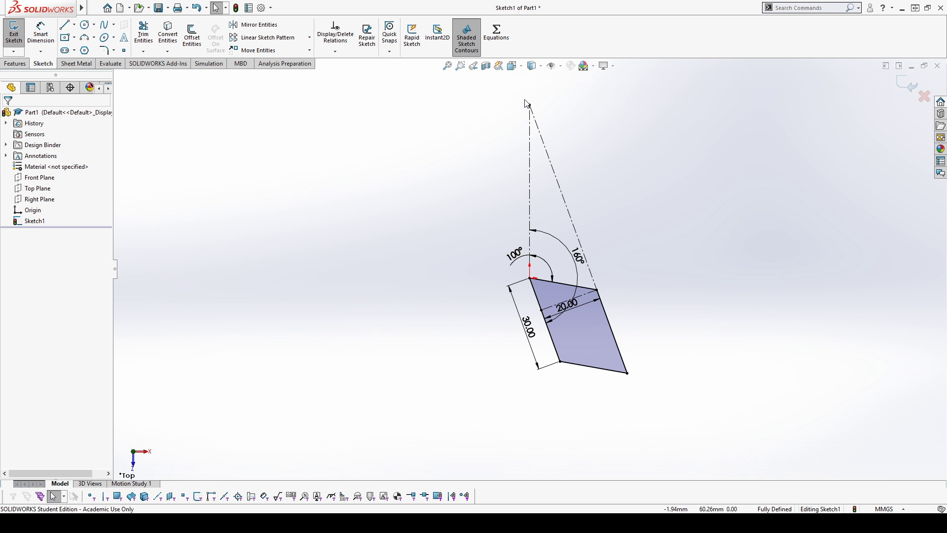
{"action": "scroll", "coordinate": [553, 288], "scroll_direction": "down", "scroll_amount": 5}
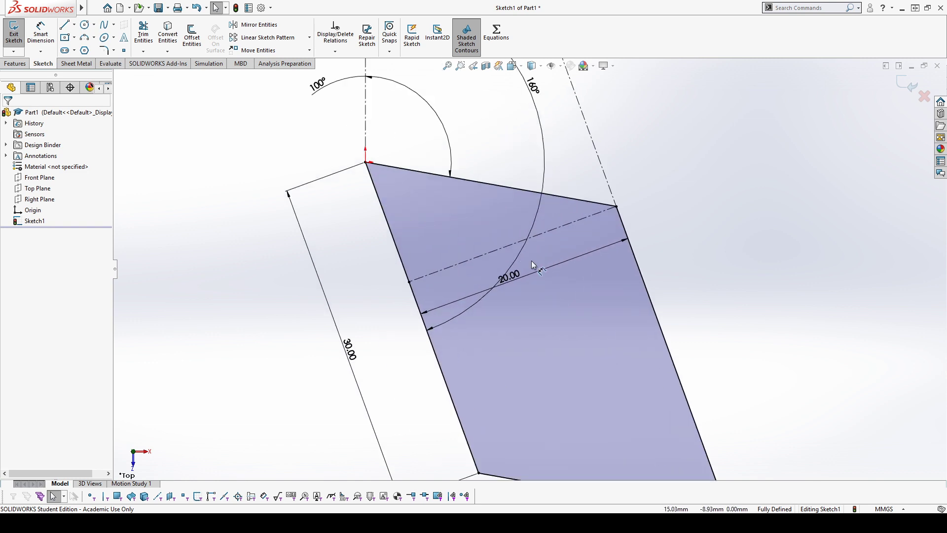
{"action": "mouse_move", "coordinate": [531, 260]}
{"action": "left_mouse_down"}
{"action": "mouse_move", "coordinate": [543, 370]}
{"action": "mouse_move", "coordinate": [526, 316]}
{"action": "left_mouse_up"}
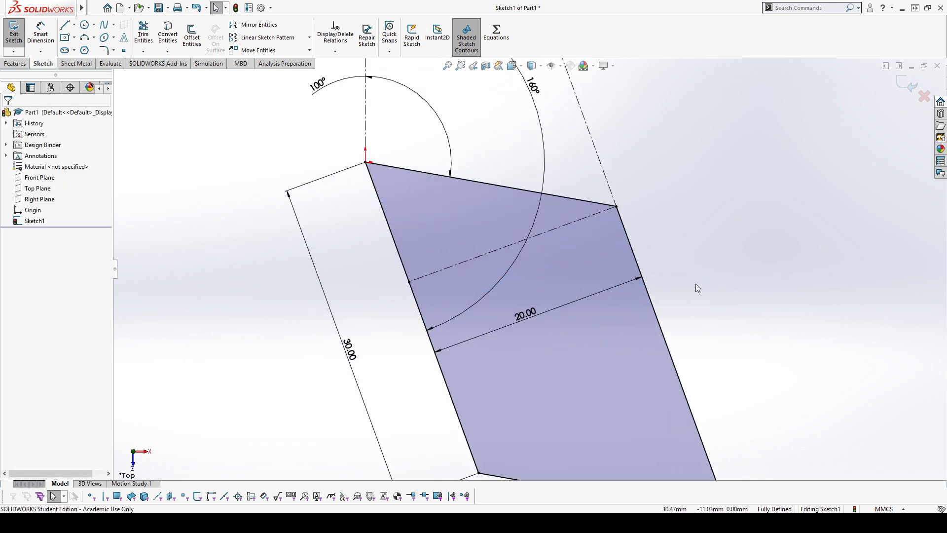
Undo the recent angle and height dimension changes, and delete all of the sketch's lines and dimensions.
{"action": "scroll", "coordinate": [418, 211], "scroll_direction": "up", "scroll_amount": 3}
{"action": "scroll", "coordinate": [542, 311], "scroll_direction": "up", "scroll_amount": 2}
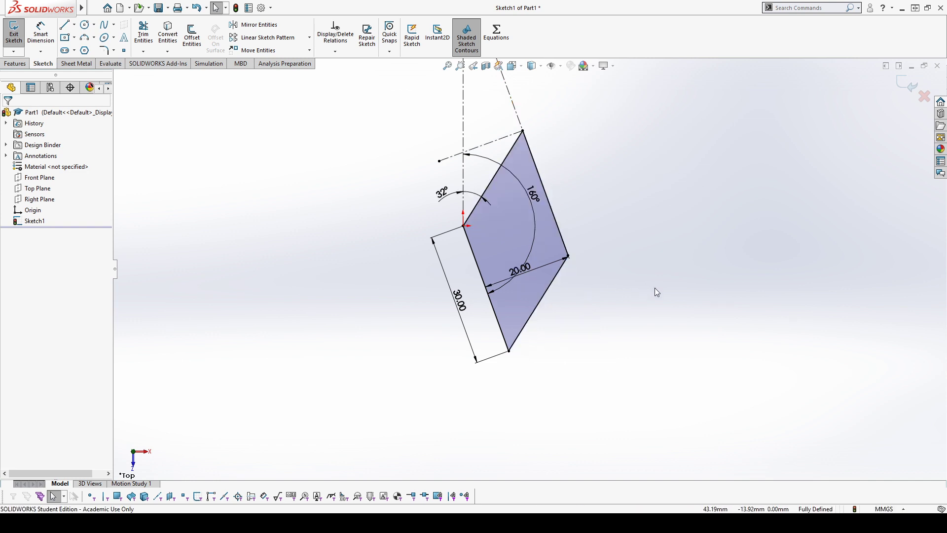
{"action": "key", "text": "ctrl+z"}
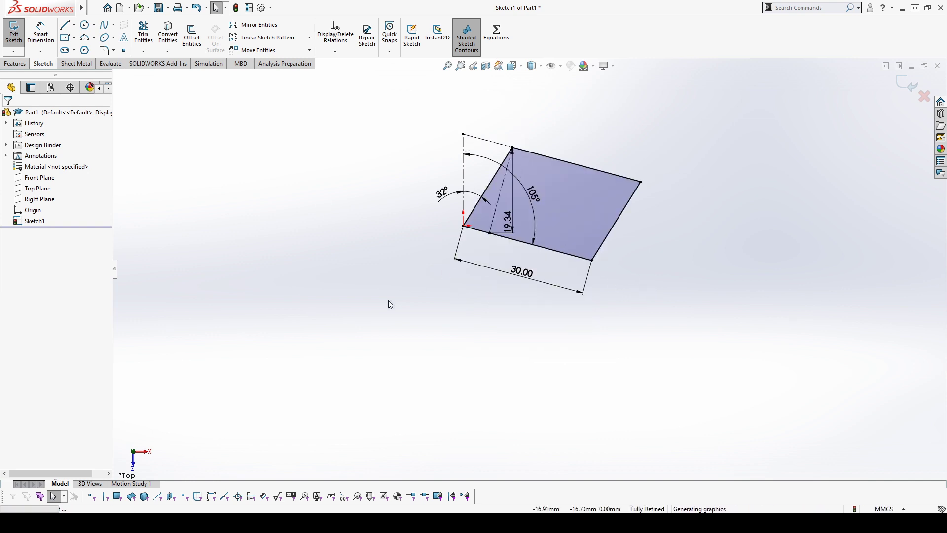
{"action": "mouse_move", "coordinate": [359, 96]}
{"action": "left_mouse_down"}
{"action": "mouse_move", "coordinate": [696, 301]}
{"action": "mouse_move", "coordinate": [722, 337]}
{"action": "left_mouse_up"}
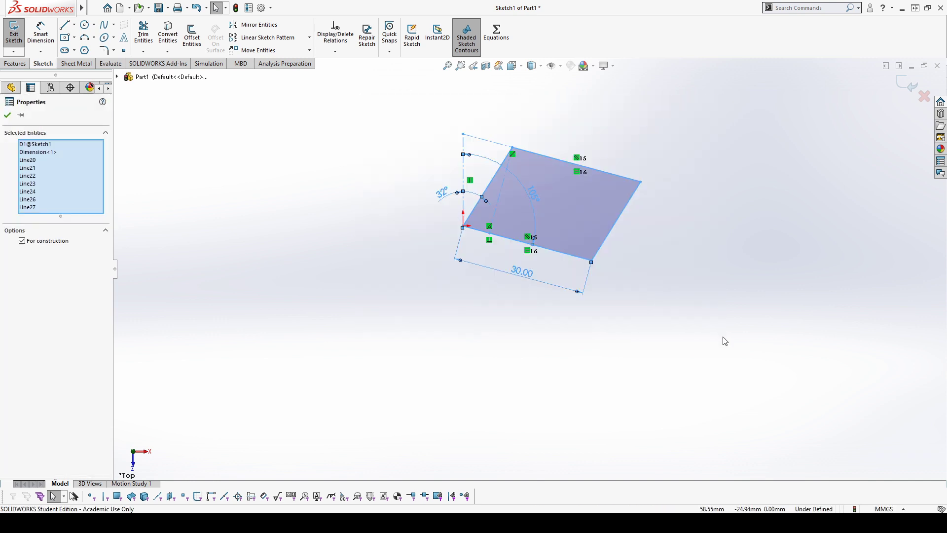
{"action": "key", "text": "Delete"}
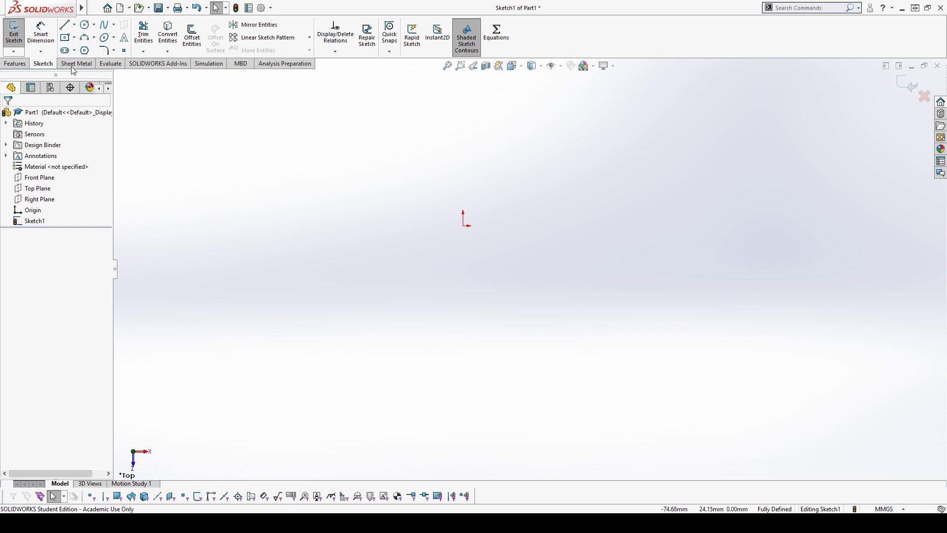
Sketch two separate slanted lines: one about 30 mm long rising from the origin, and one about 44 mm long beside it.
{"action": "left_click", "coordinate": [64, 24]}
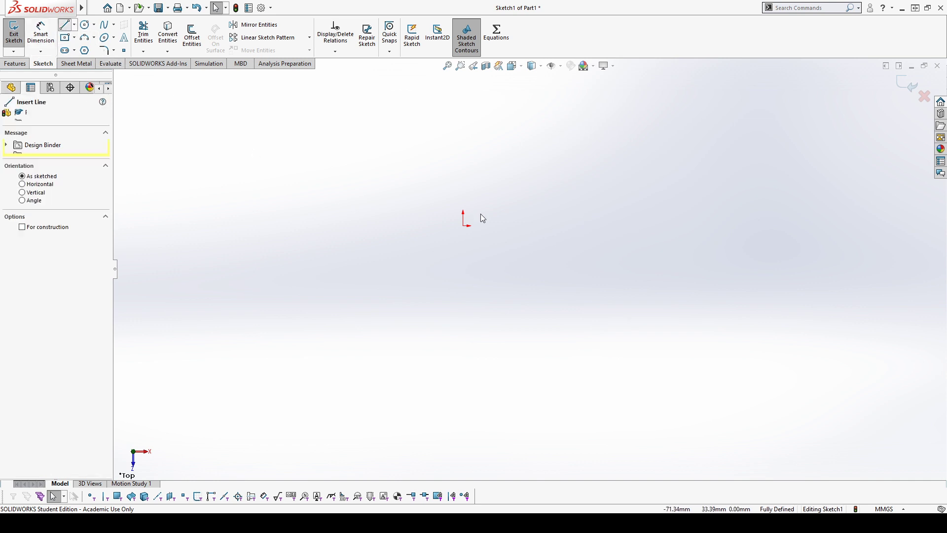
{"action": "left_click", "coordinate": [463, 226]}
{"action": "left_click", "coordinate": [555, 128]}
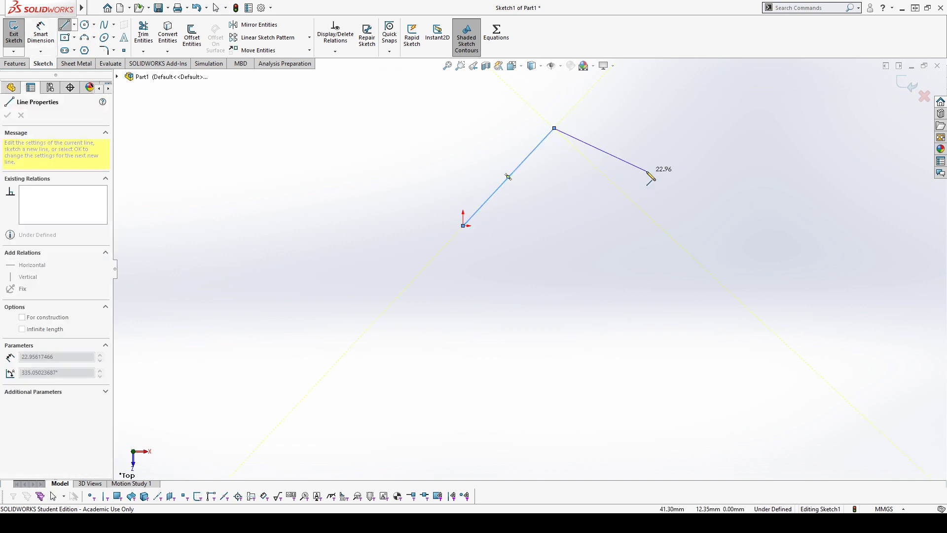
{"action": "key", "text": "Escape"}
{"action": "left_click", "coordinate": [688, 133]}
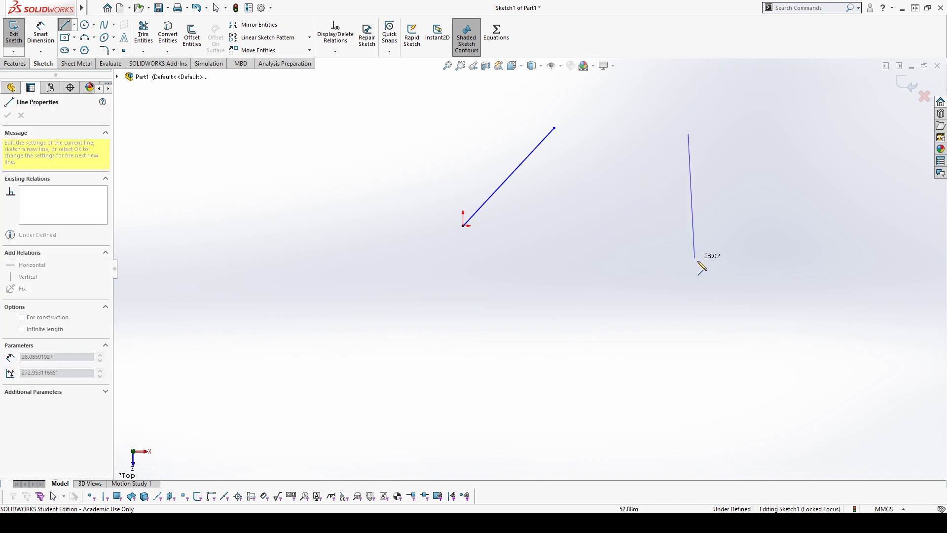
{"action": "left_click", "coordinate": [601, 306]}
{"action": "key", "text": "Escape"}
{"action": "key", "text": "Escape"}
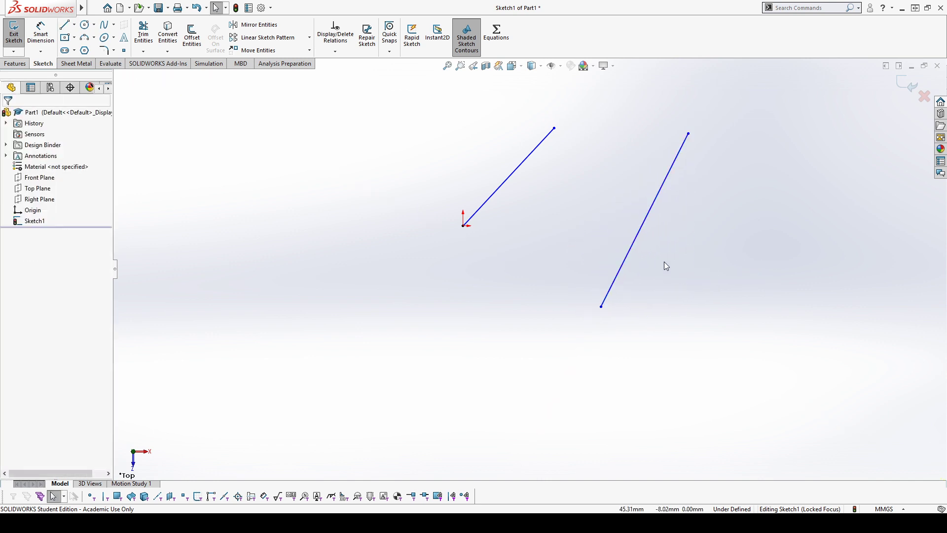
Try to dimension between the two non-parallel lines, and cancel without placing the dimension.
{"action": "right_click_drag", "start_coordinate": [657, 278], "coordinate": [655, 242]}
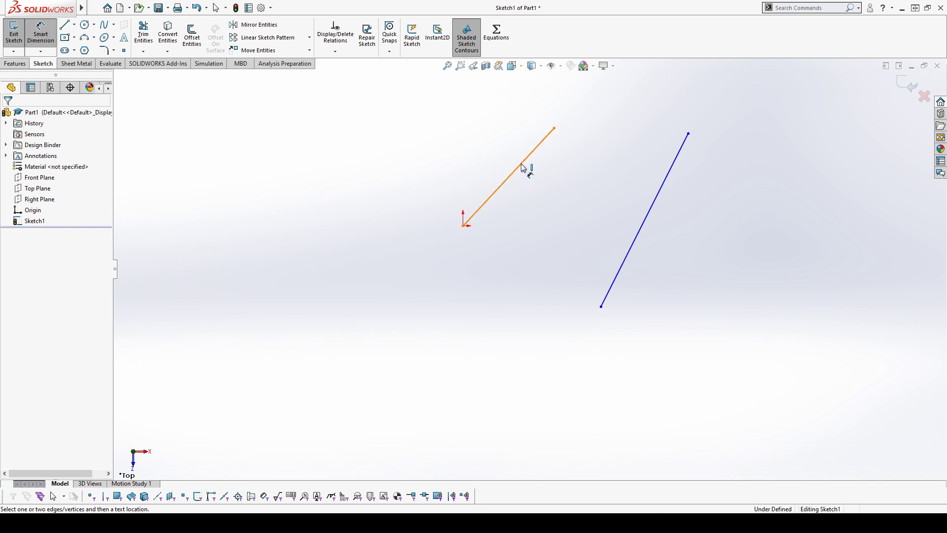
{"action": "left_click", "coordinate": [524, 167]}
{"action": "left_click", "coordinate": [637, 234]}
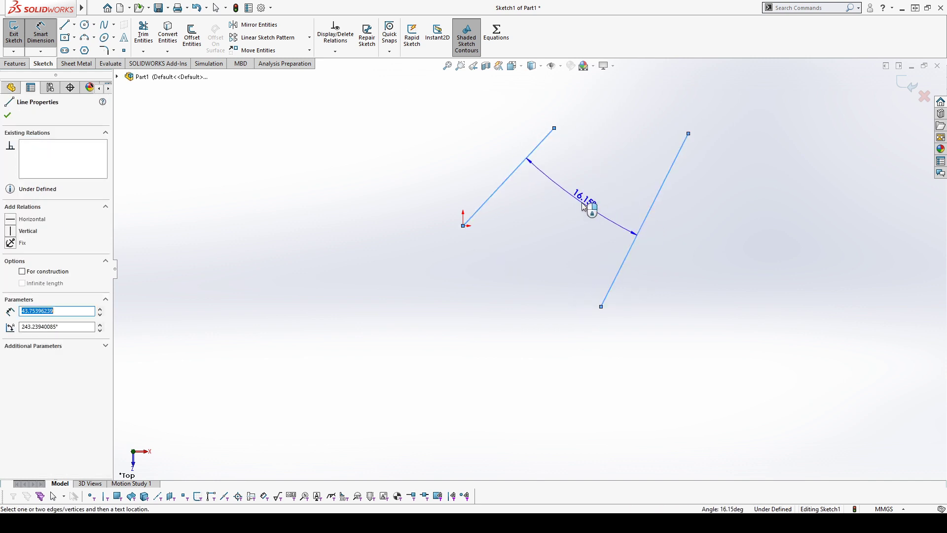
{"action": "key", "text": "Escape"}
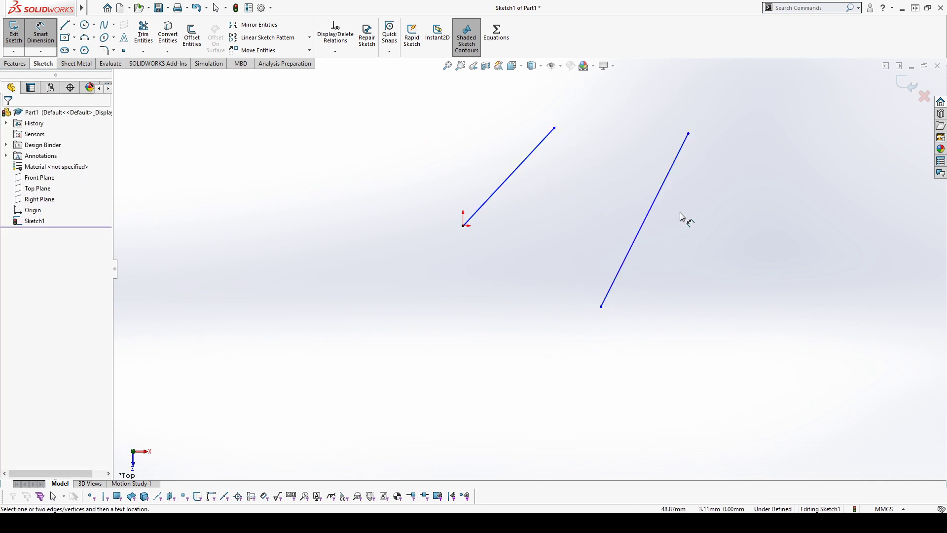
{"action": "key", "text": "Escape"}
Make the two slanted lines parallel to each other.
{"action": "left_click_drag", "start_coordinate": [689, 170], "coordinate": [383, 170]}
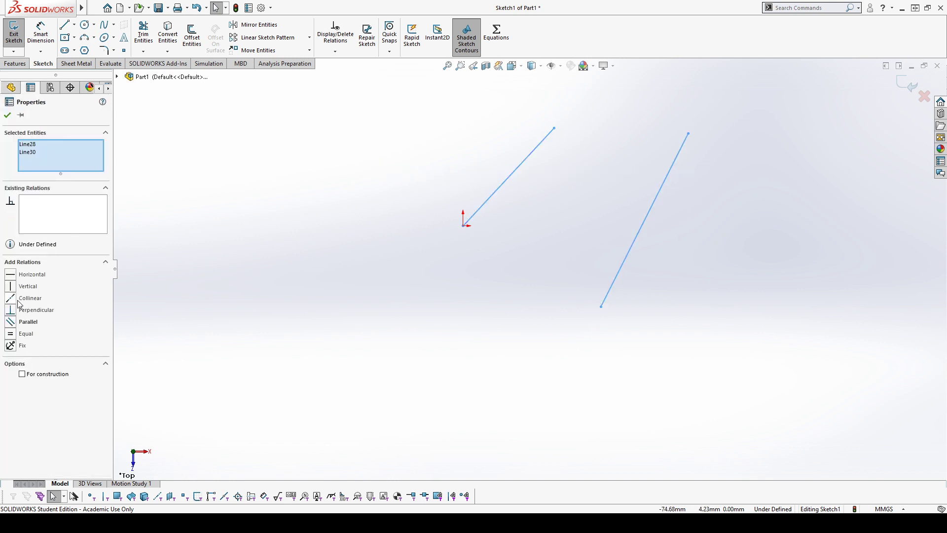
{"action": "left_click", "coordinate": [14, 323]}
{"action": "left_click", "coordinate": [431, 257]}
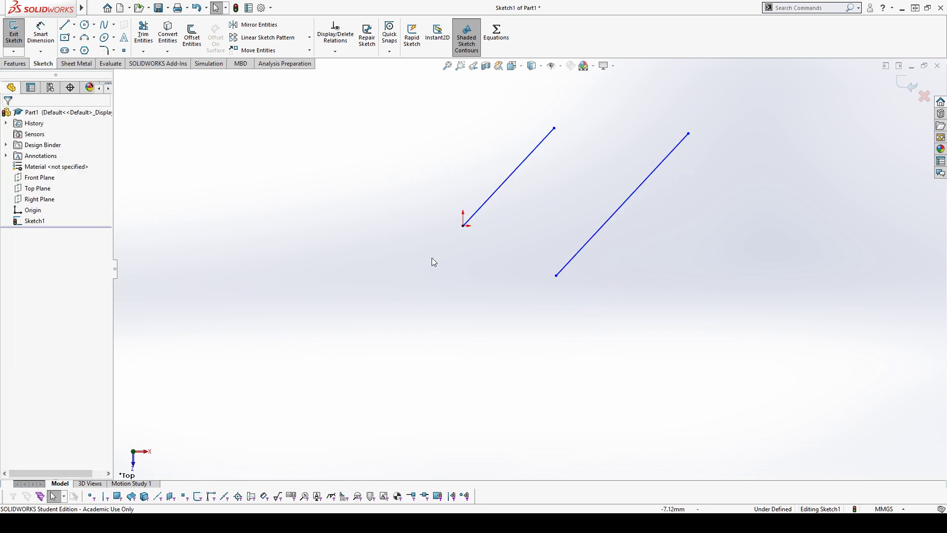
Place a distance dimension between the two parallel lines, and delete it.
{"action": "right_click_drag", "start_coordinate": [446, 282], "coordinate": [474, 205]}
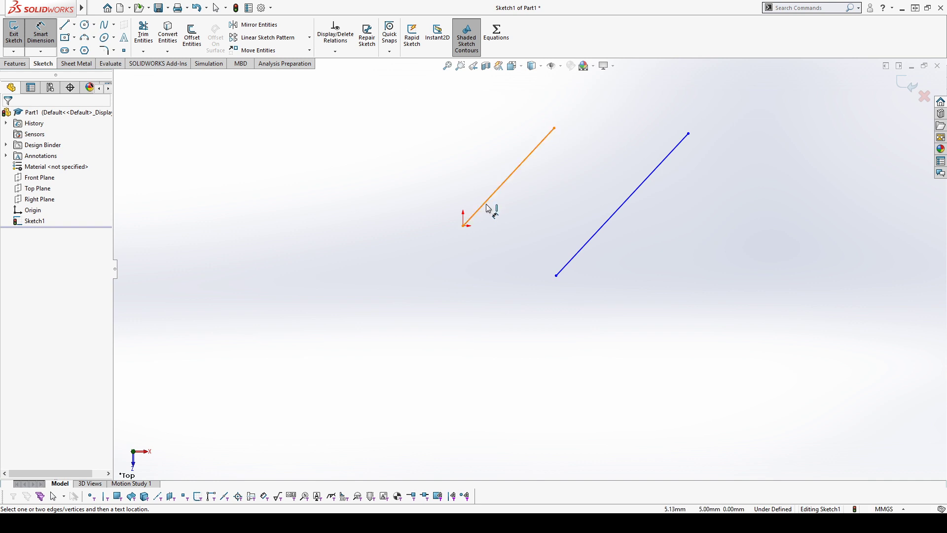
{"action": "left_click", "coordinate": [488, 203]}
{"action": "left_click", "coordinate": [584, 246]}
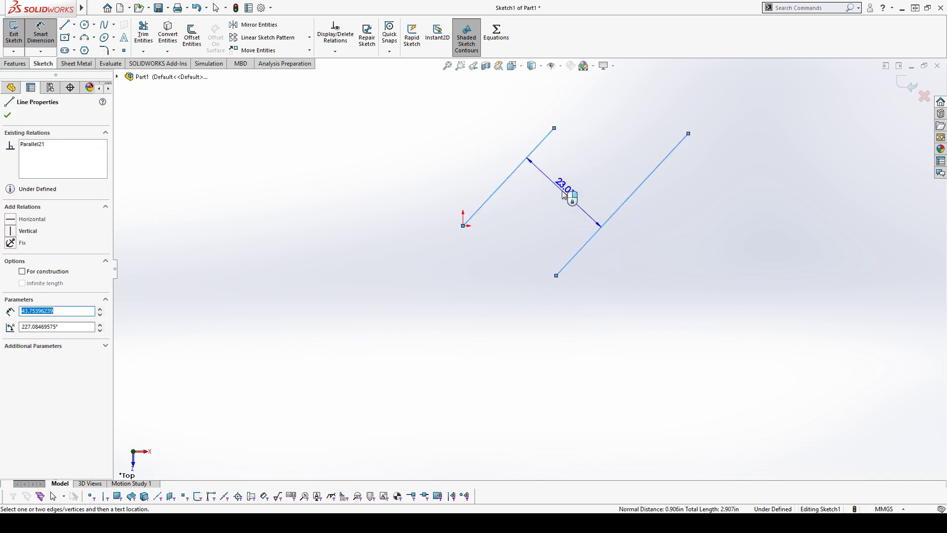
{"action": "left_click", "coordinate": [566, 198]}
{"action": "left_click", "coordinate": [579, 247]}
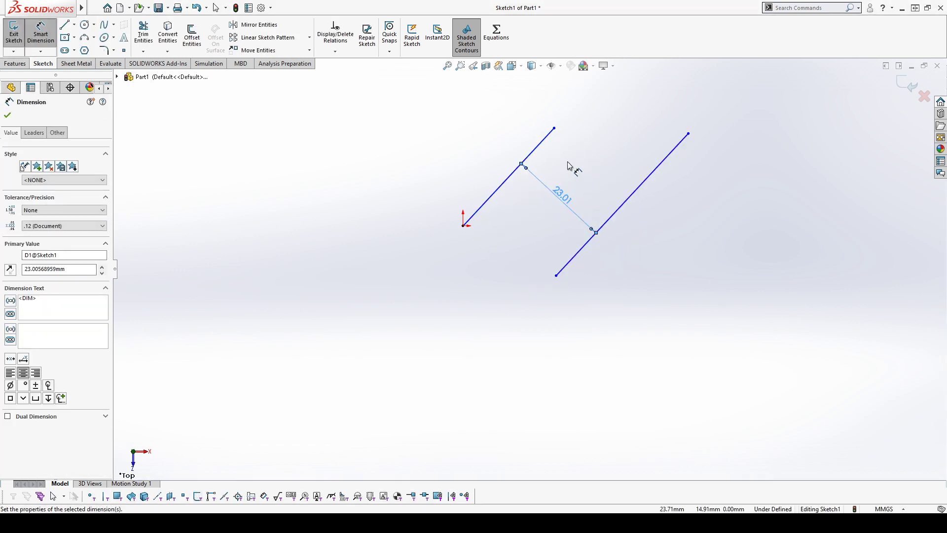
{"action": "left_click", "coordinate": [567, 163]}
{"action": "left_click", "coordinate": [566, 209]}
{"action": "key", "text": "Delete"}
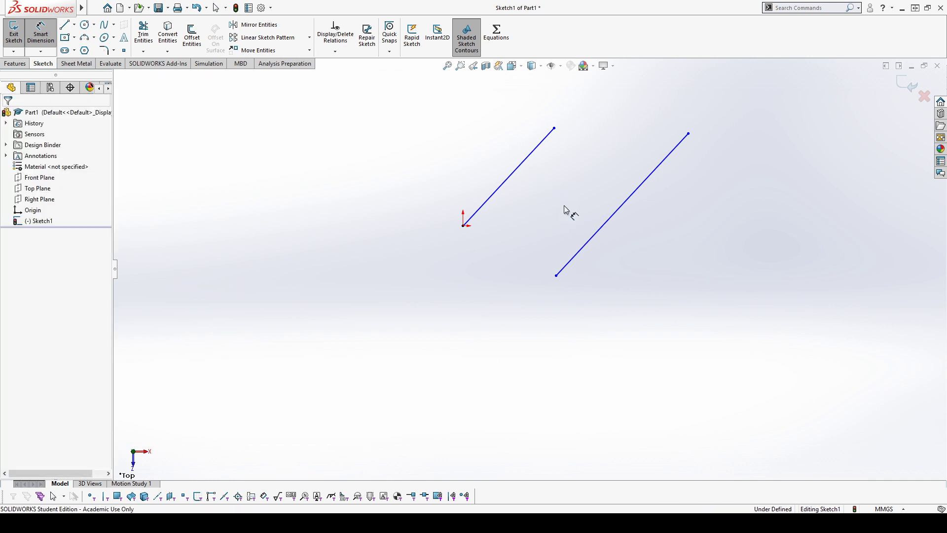
Make the two parallel lines equal in length, and pull the second line's upper endpoint up to level with the first line's upper end.
{"action": "key", "text": "Escape"}
{"action": "left_click", "coordinate": [507, 184]}
{"action": "left_click", "coordinate": [607, 219], "text": "ctrl"}
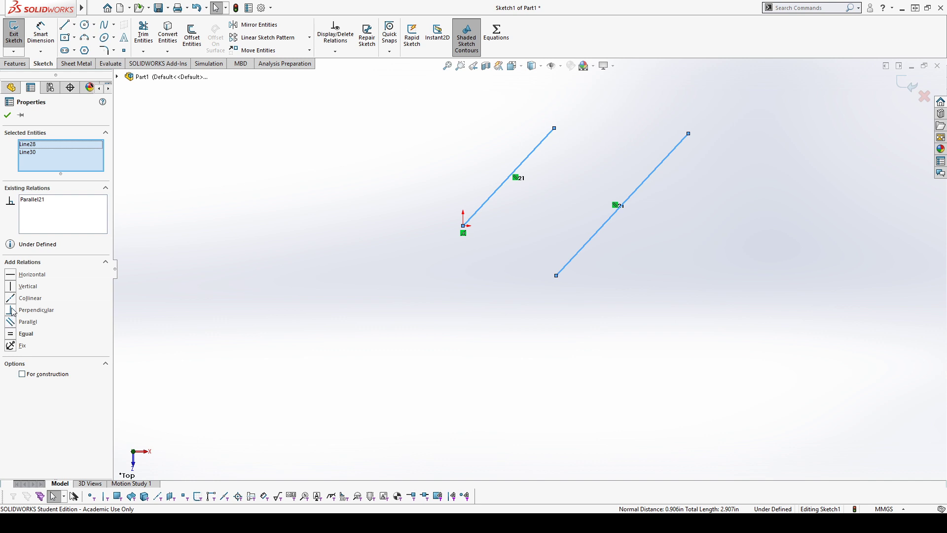
{"action": "left_click", "coordinate": [41, 200]}
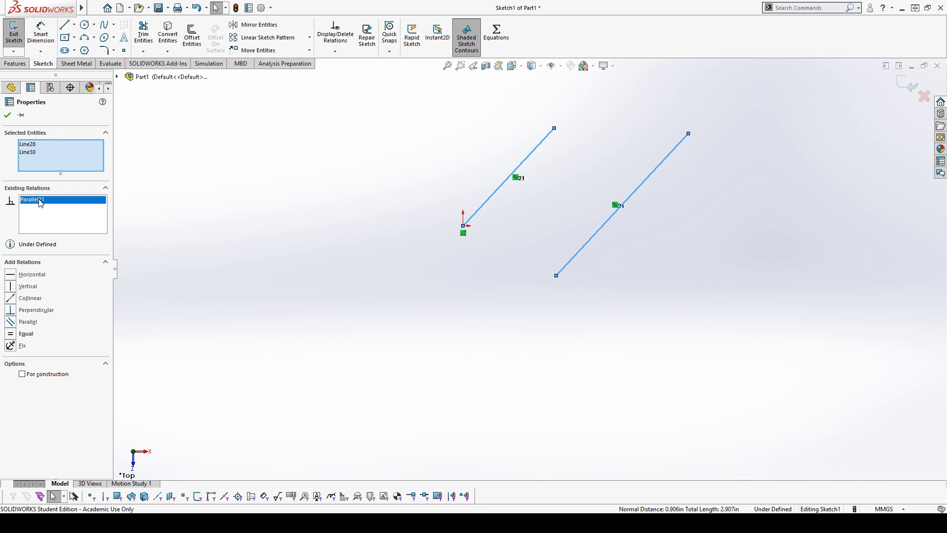
{"action": "left_click", "coordinate": [15, 337]}
{"action": "left_click", "coordinate": [525, 250]}
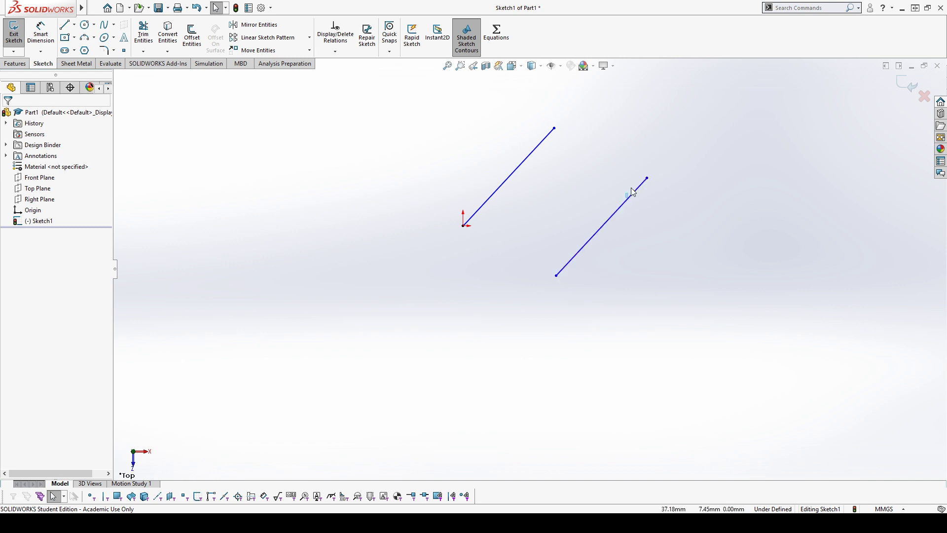
{"action": "left_click_drag", "start_coordinate": [652, 179], "coordinate": [672, 132]}
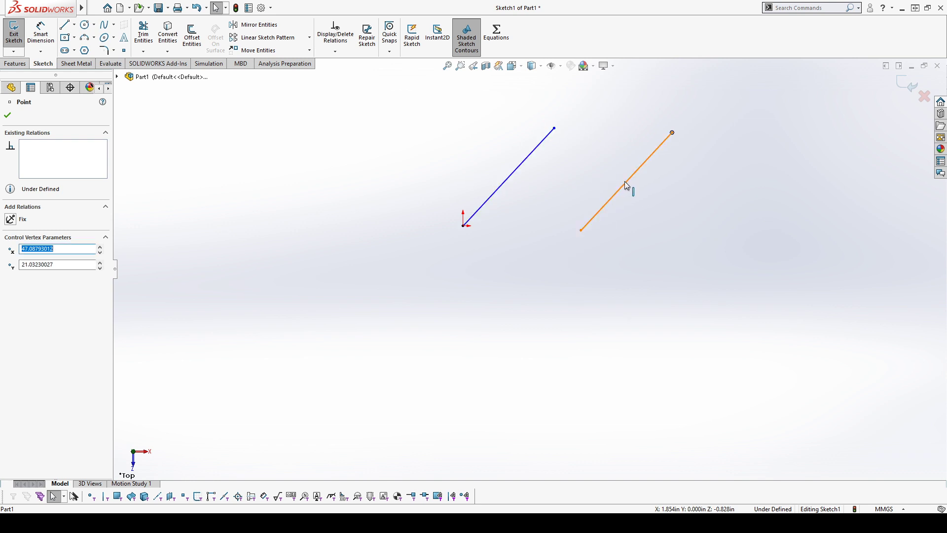
{"action": "left_click", "coordinate": [307, 123]}
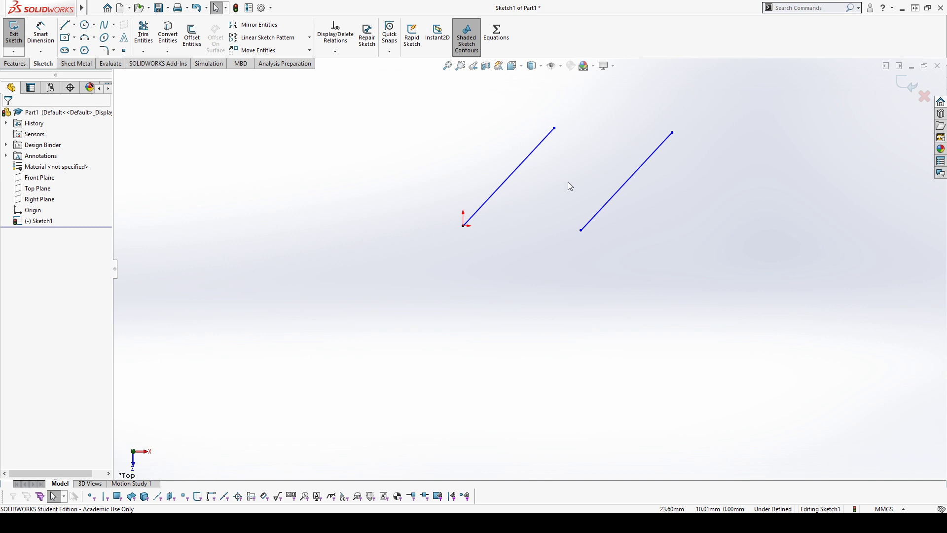
Delete the equal and parallel relations between the lines, and pull the second line's upper endpoint down so it slopes the opposite way.
{"action": "left_click", "coordinate": [639, 172]}
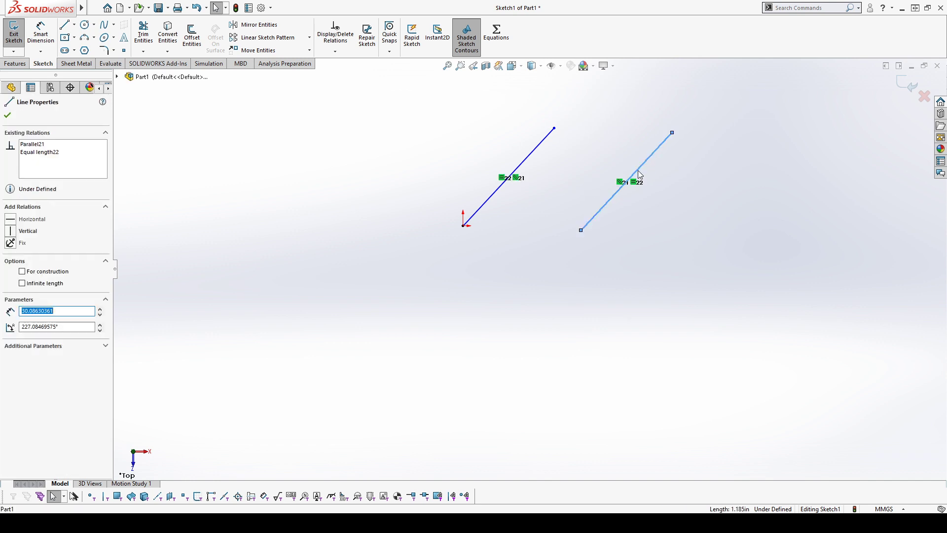
{"action": "left_click", "coordinate": [638, 182]}
{"action": "key", "text": "Delete"}
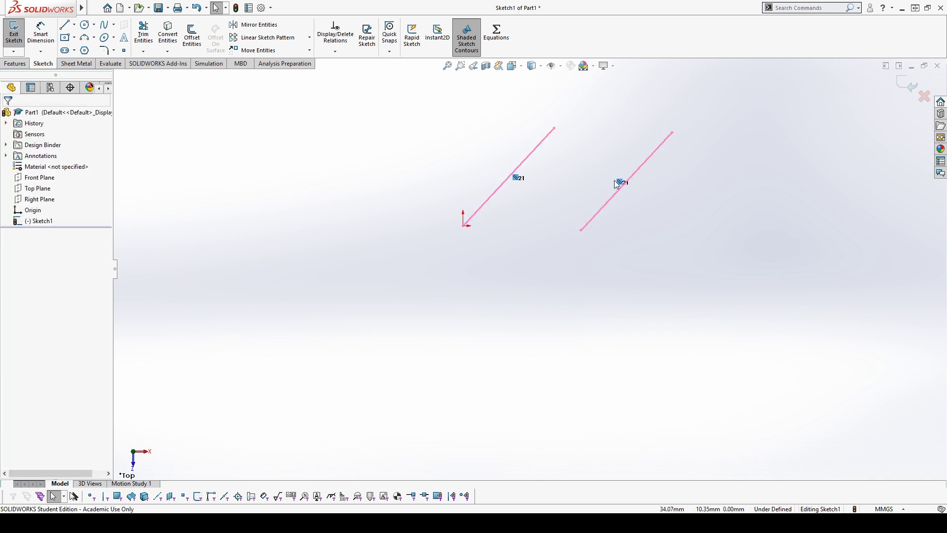
{"action": "key", "text": "Delete"}
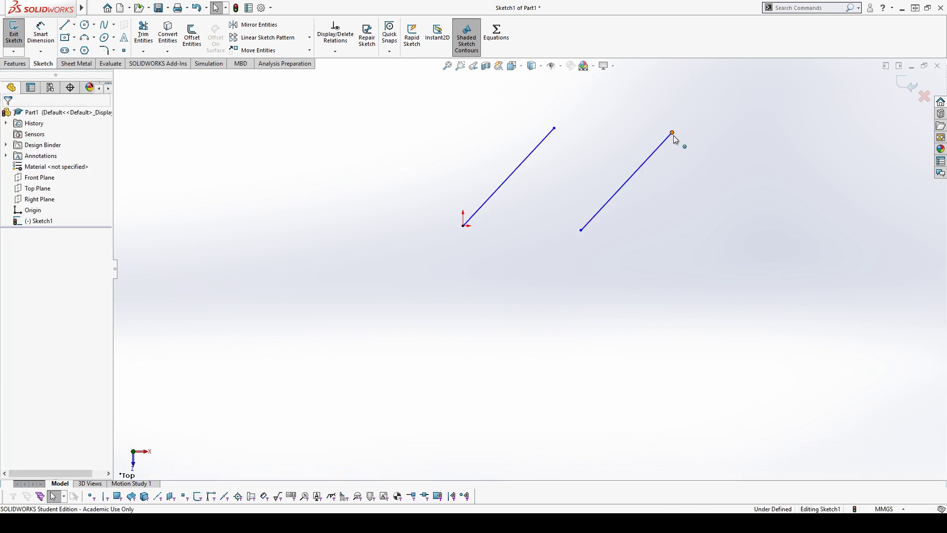
{"action": "left_click_drag", "start_coordinate": [672, 133], "coordinate": [629, 286]}
{"action": "left_click", "coordinate": [621, 146]}
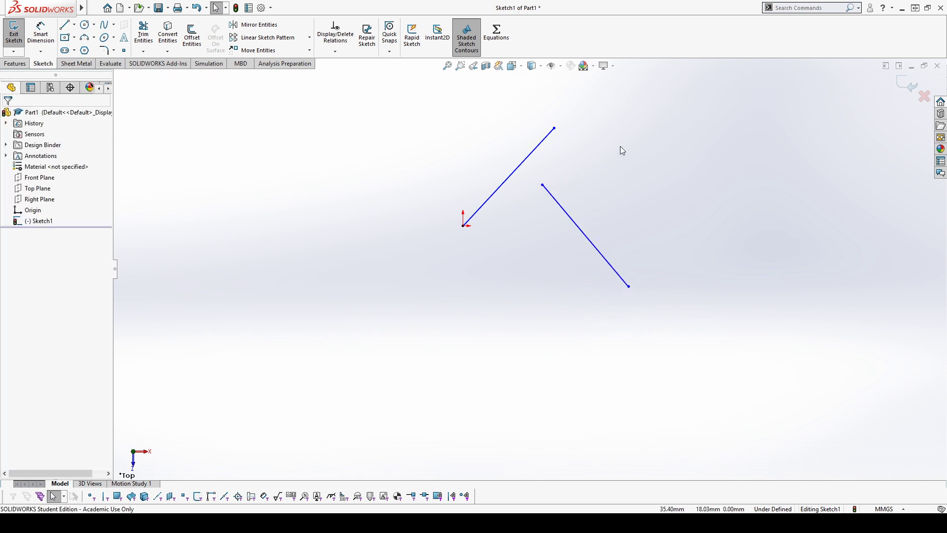
Make the second line's upper endpoint coincident with the first line, and slide it along that line and past its end.
{"action": "left_click", "coordinate": [543, 186]}
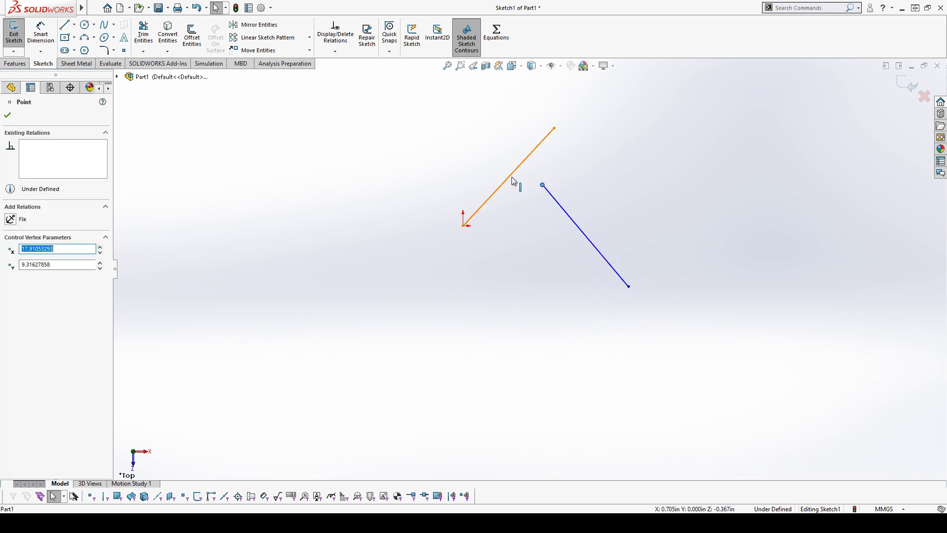
{"action": "left_click", "coordinate": [520, 165], "text": "ctrl"}
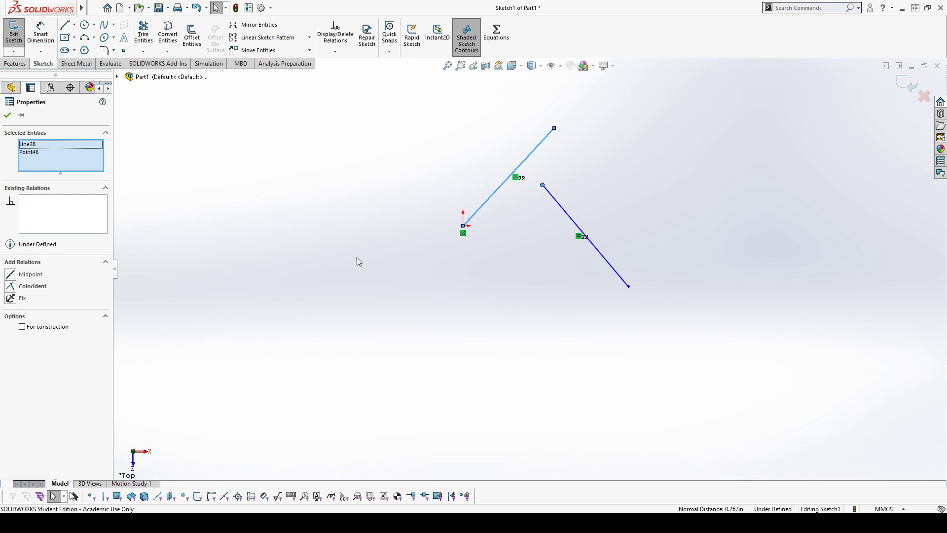
{"action": "left_click", "coordinate": [11, 286]}
{"action": "left_click", "coordinate": [617, 176]}
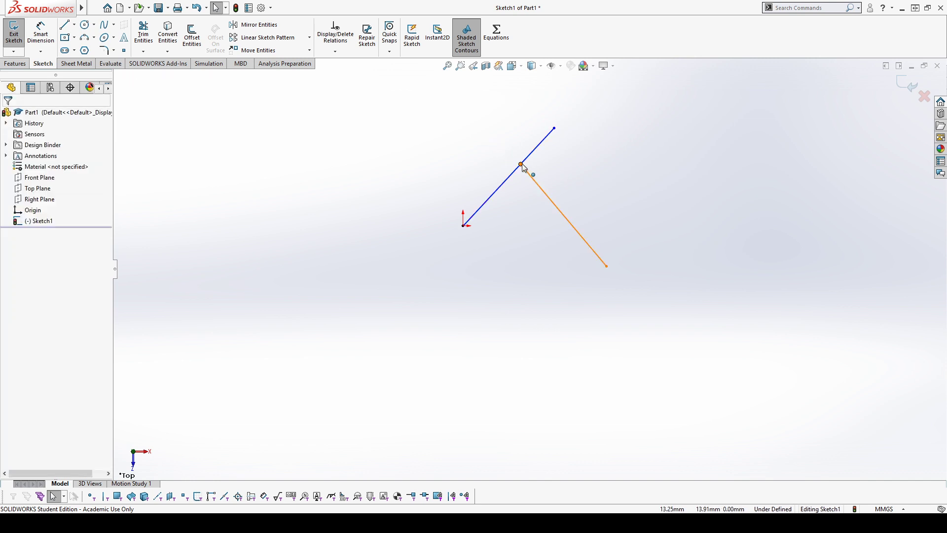
{"action": "mouse_move", "coordinate": [522, 165]}
{"action": "left_mouse_down"}
{"action": "mouse_move", "coordinate": [617, 95]}
{"action": "mouse_move", "coordinate": [687, 114]}
{"action": "mouse_move", "coordinate": [608, 148]}
{"action": "mouse_move", "coordinate": [510, 146]}
{"action": "mouse_move", "coordinate": [496, 201]}
{"action": "left_mouse_up"}
{"action": "mouse_move", "coordinate": [480, 217]}
{"action": "left_mouse_down"}
{"action": "mouse_move", "coordinate": [517, 180]}
{"action": "mouse_move", "coordinate": [549, 125]}
{"action": "mouse_move", "coordinate": [469, 212]}
{"action": "mouse_move", "coordinate": [497, 136]}
{"action": "mouse_move", "coordinate": [491, 197]}
{"action": "mouse_move", "coordinate": [529, 160]}
{"action": "mouse_move", "coordinate": [500, 204]}
{"action": "mouse_move", "coordinate": [530, 173]}
{"action": "mouse_move", "coordinate": [516, 187]}
{"action": "mouse_move", "coordinate": [544, 175]}
{"action": "mouse_move", "coordinate": [492, 200]}
{"action": "mouse_move", "coordinate": [650, 131]}
{"action": "left_mouse_up"}
{"action": "left_click", "coordinate": [601, 155]}
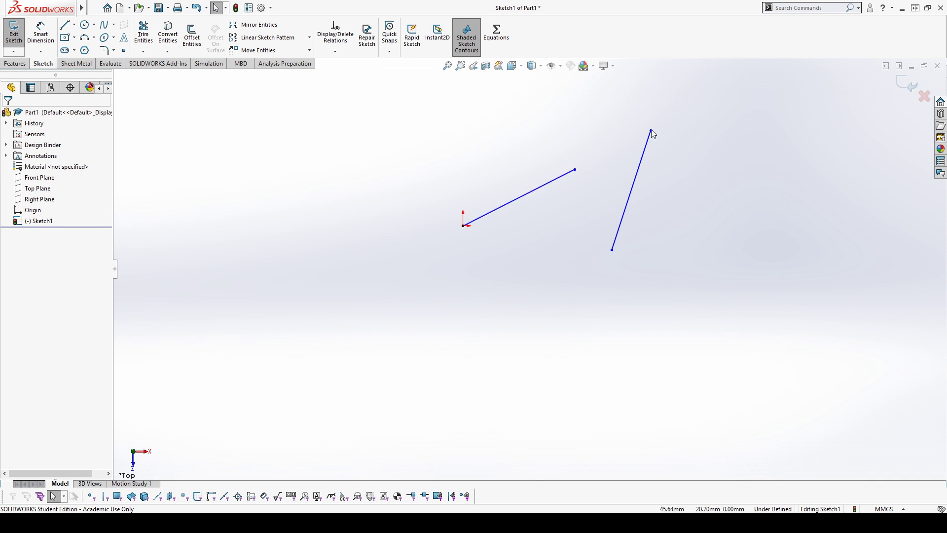
Undo the moves and the coincident relation, and place the second line's upper endpoint at the midpoint of the first line.
{"action": "key", "text": "ctrl+z"}
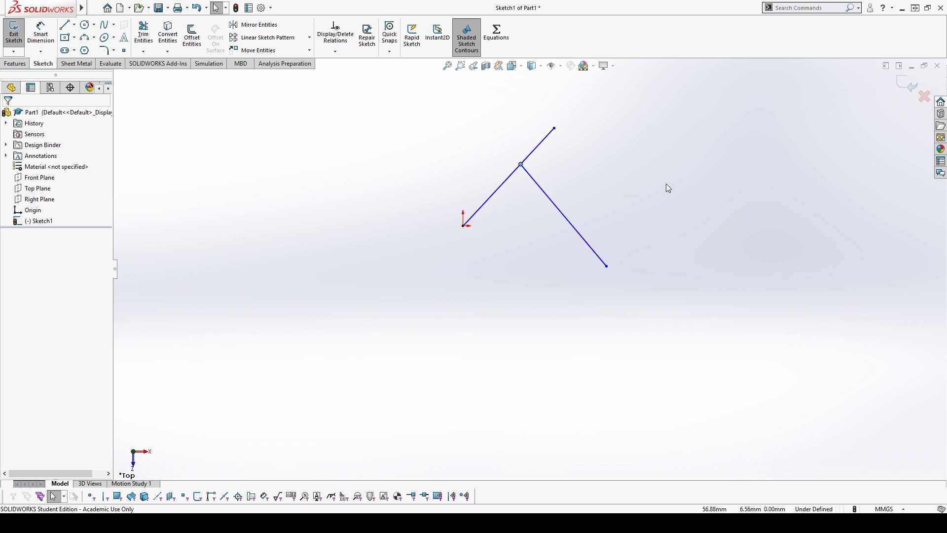
{"action": "left_click", "coordinate": [412, 214]}
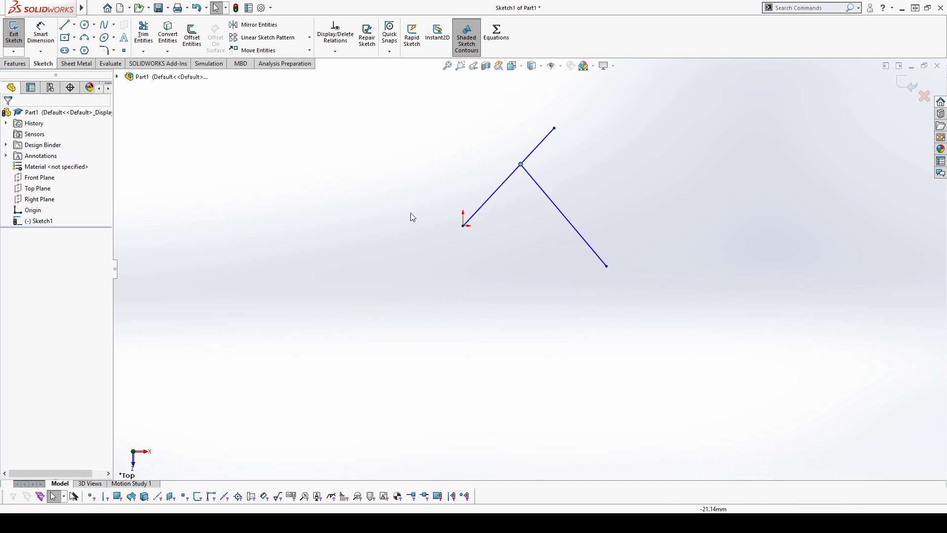
{"action": "key", "text": "ctrl+z"}
{"action": "left_click", "coordinate": [34, 287]}
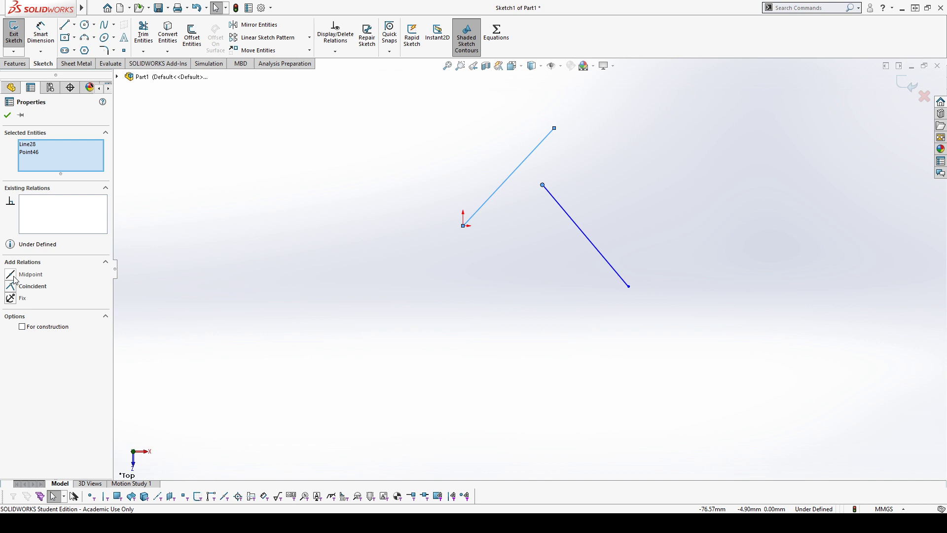
{"action": "left_click", "coordinate": [458, 289]}
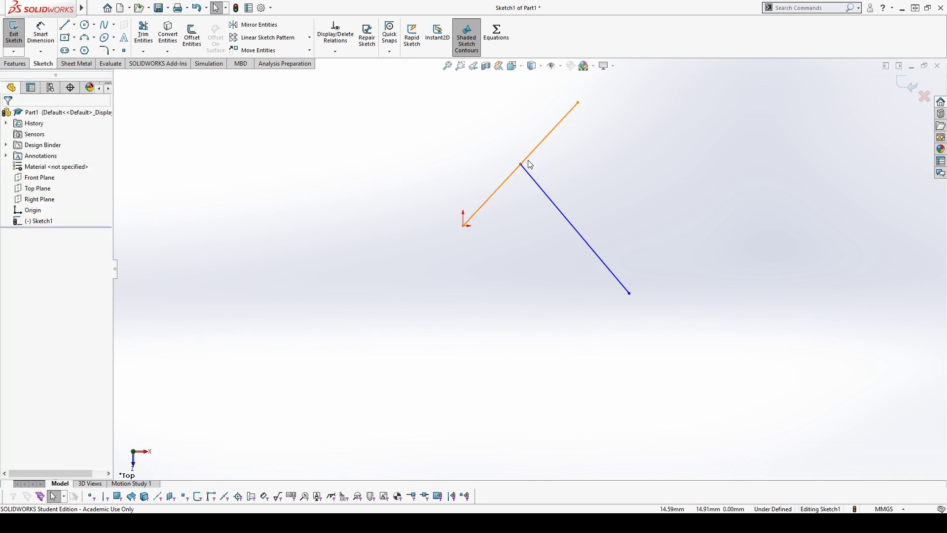
Test the midpoint relation by pulling the first line's upper end down to a shallower slope and shifting the junction point slightly.
{"action": "mouse_move", "coordinate": [578, 103]}
{"action": "left_mouse_down"}
{"action": "mouse_move", "coordinate": [524, 173]}
{"action": "mouse_move", "coordinate": [654, 102]}
{"action": "mouse_move", "coordinate": [581, 167]}
{"action": "mouse_move", "coordinate": [632, 195]}
{"action": "mouse_move", "coordinate": [646, 164]}
{"action": "mouse_move", "coordinate": [572, 194]}
{"action": "mouse_move", "coordinate": [586, 159]}
{"action": "left_mouse_up"}
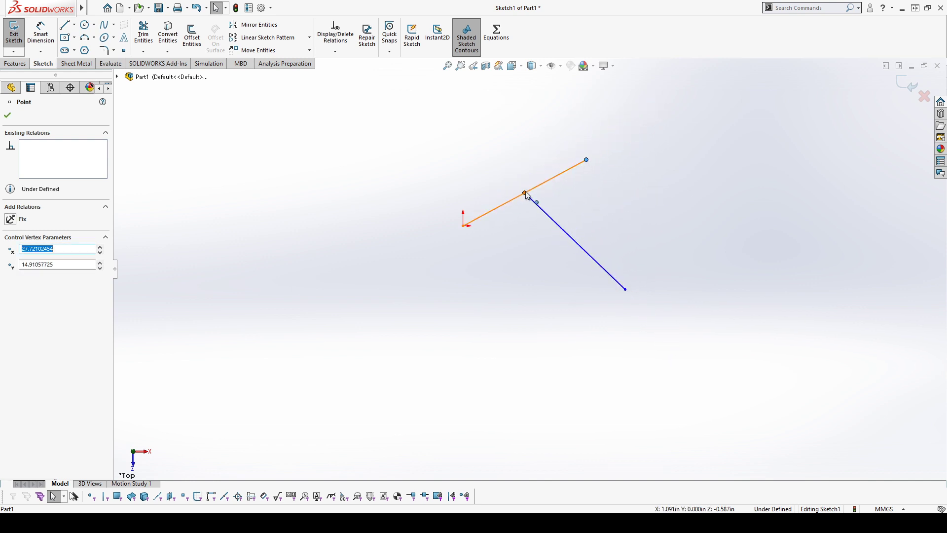
{"action": "mouse_move", "coordinate": [525, 193]}
{"action": "left_mouse_down"}
{"action": "mouse_move", "coordinate": [547, 177]}
{"action": "mouse_move", "coordinate": [495, 204]}
{"action": "mouse_move", "coordinate": [564, 164]}
{"action": "mouse_move", "coordinate": [531, 193]}
{"action": "left_mouse_up"}
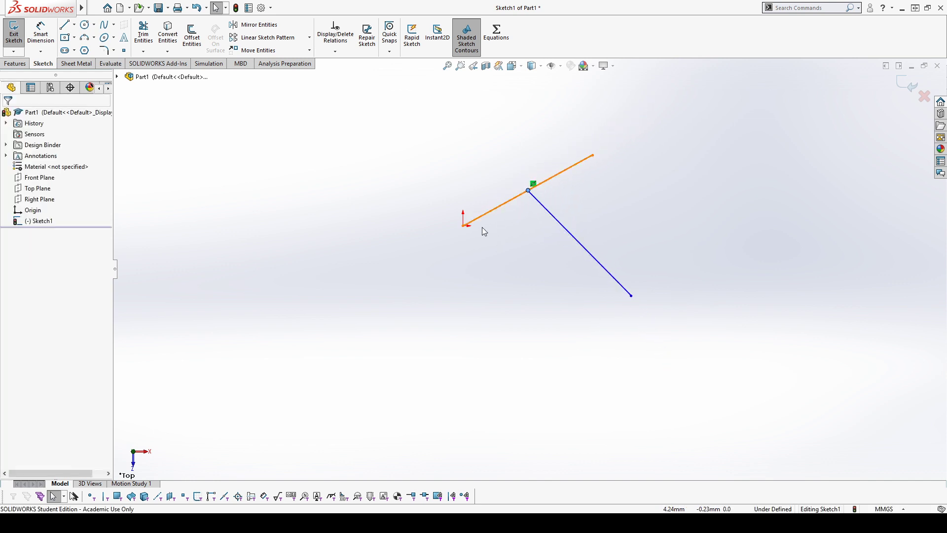
{"action": "left_click", "coordinate": [464, 225]}
{"action": "left_click", "coordinate": [695, 214]}
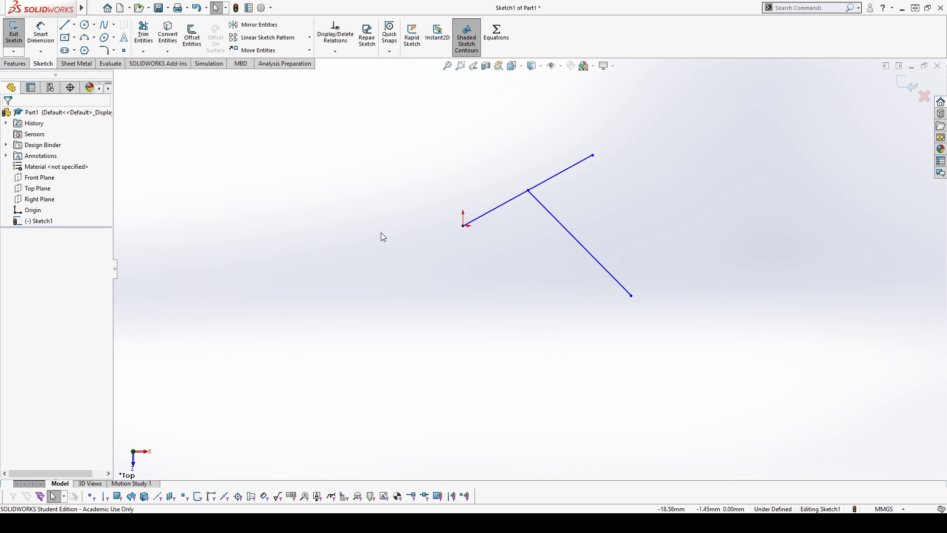
{"action": "left_click", "coordinate": [528, 190]}
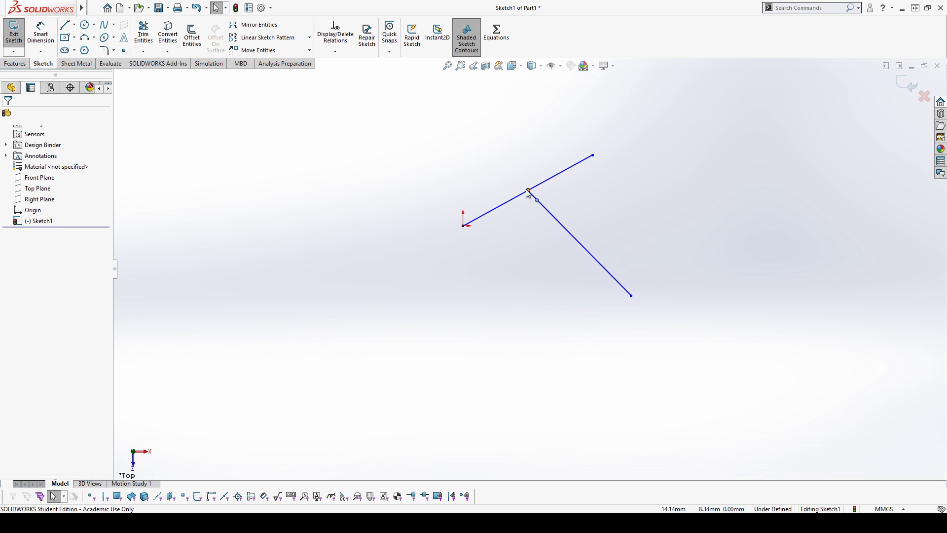
{"action": "left_click", "coordinate": [725, 231]}
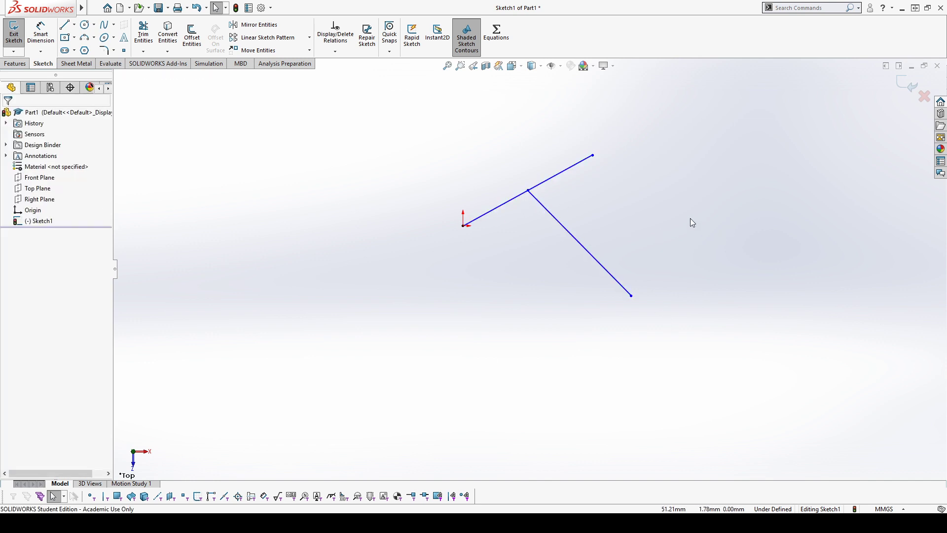
Place a sketch point beyond the first line's upper end, and add a horizontal relation between that point and the line's endpoint.
{"action": "left_click", "coordinate": [124, 50]}
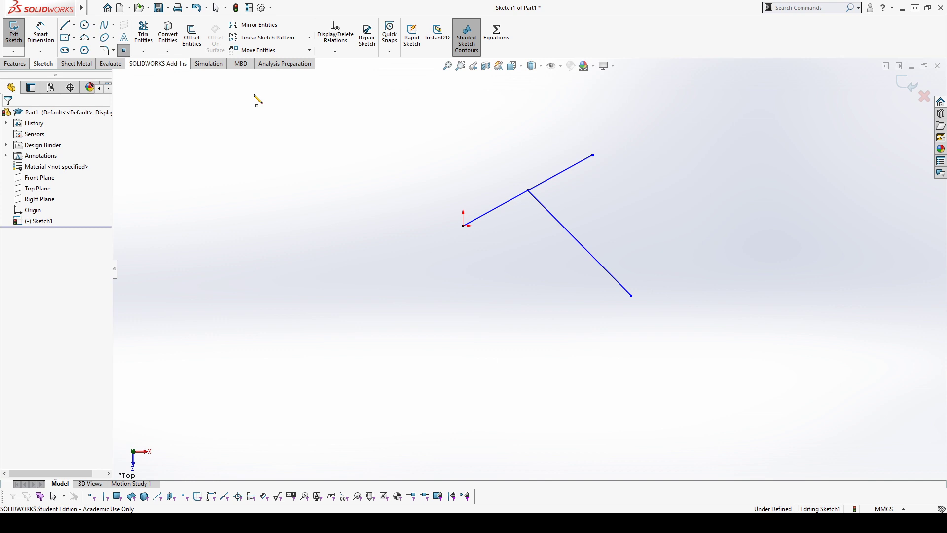
{"action": "left_click", "coordinate": [642, 184]}
{"action": "key", "text": "Escape"}
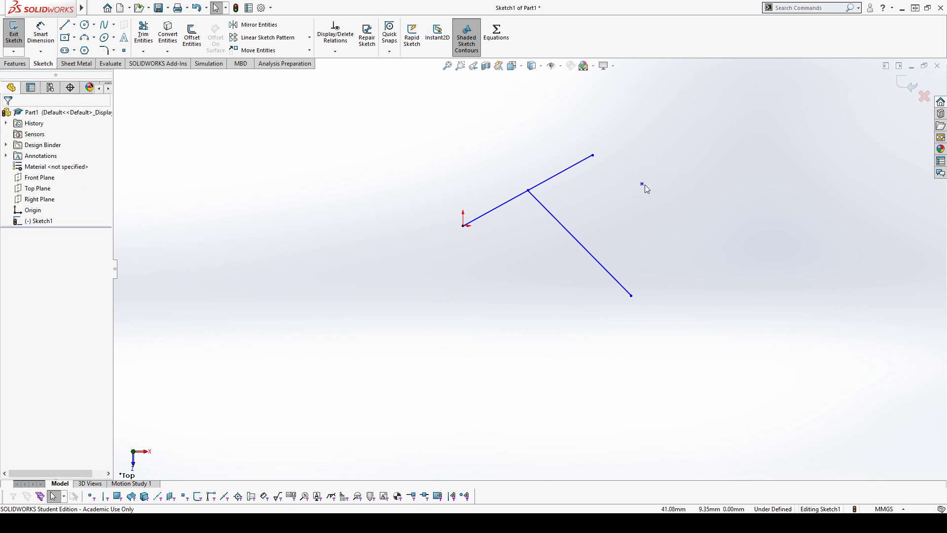
{"action": "left_click", "coordinate": [642, 184]}
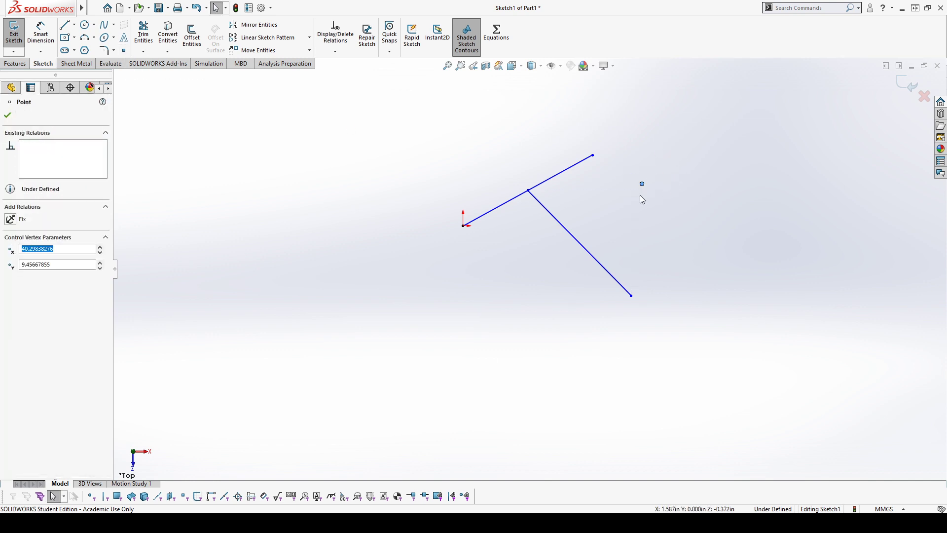
{"action": "left_click", "coordinate": [592, 156], "text": "ctrl"}
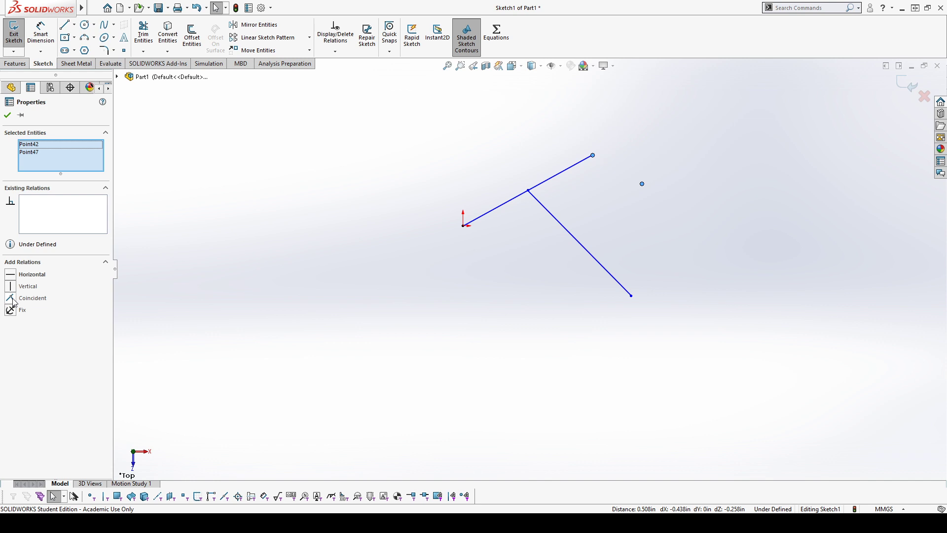
{"action": "left_click", "coordinate": [10, 274]}
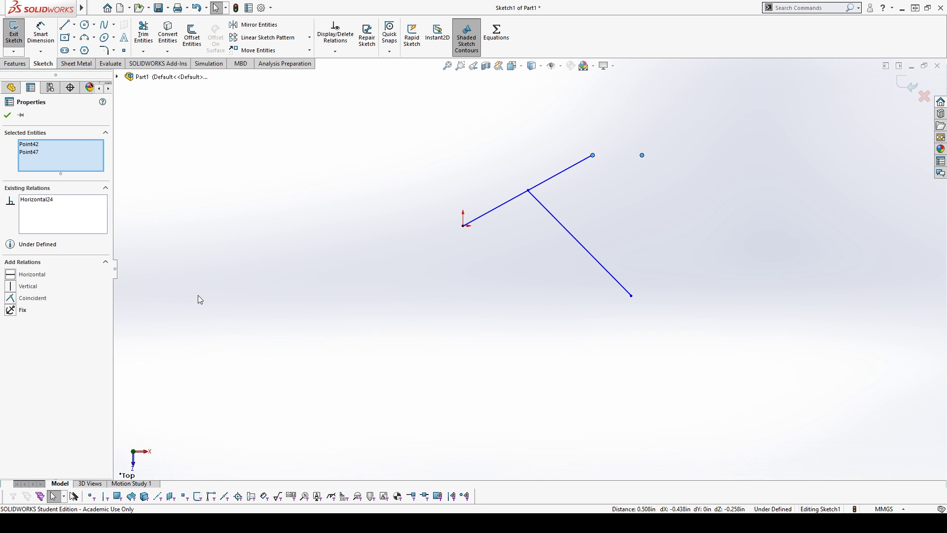
{"action": "left_click", "coordinate": [468, 301]}
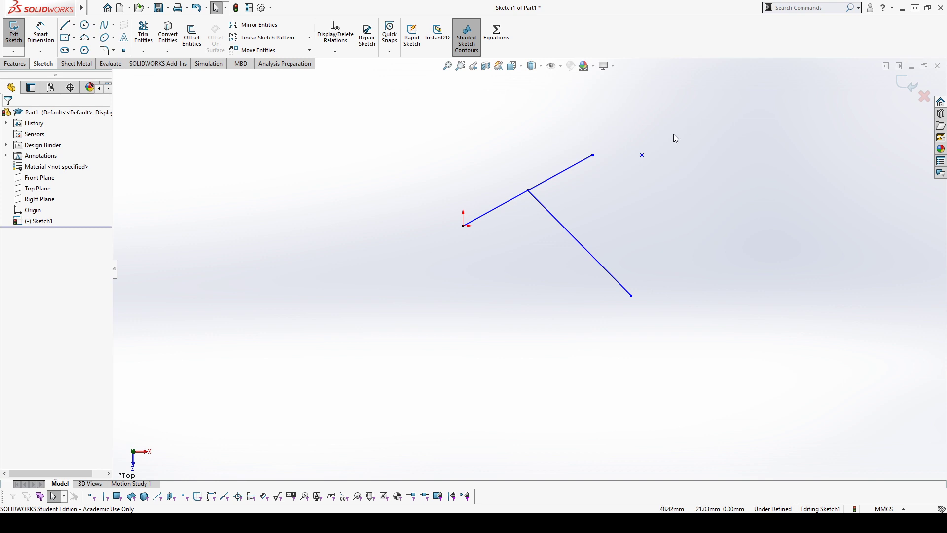
Move the separate point slightly outward and upward to test the horizontal relation, and delete the point.
{"action": "scroll", "coordinate": [641, 138], "scroll_direction": "down", "scroll_amount": 5}
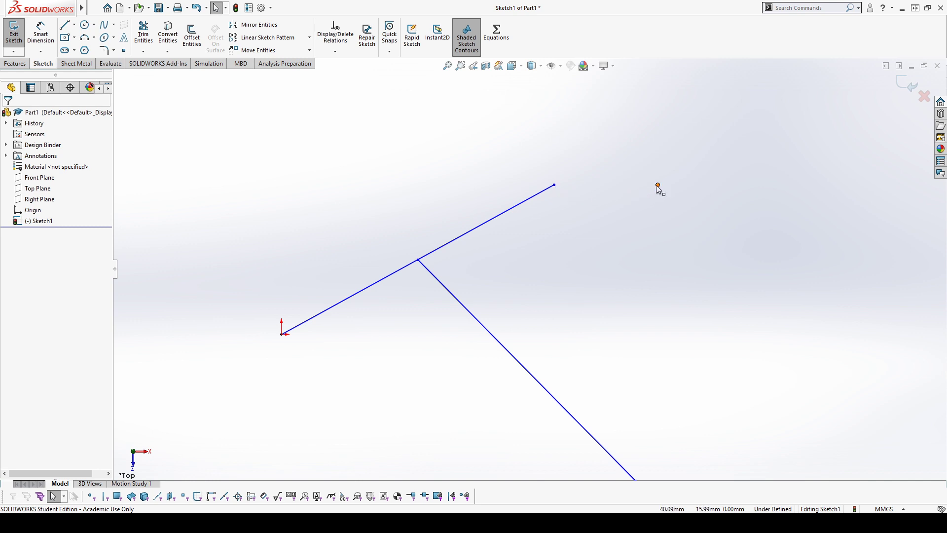
{"action": "mouse_move", "coordinate": [658, 186]}
{"action": "left_mouse_down"}
{"action": "mouse_move", "coordinate": [606, 177]}
{"action": "mouse_move", "coordinate": [648, 157]}
{"action": "mouse_move", "coordinate": [672, 230]}
{"action": "mouse_move", "coordinate": [666, 171]}
{"action": "mouse_move", "coordinate": [655, 175]}
{"action": "mouse_move", "coordinate": [650, 158]}
{"action": "mouse_move", "coordinate": [655, 170]}
{"action": "mouse_move", "coordinate": [629, 182]}
{"action": "mouse_move", "coordinate": [649, 151]}
{"action": "mouse_move", "coordinate": [636, 182]}
{"action": "mouse_move", "coordinate": [669, 181]}
{"action": "left_mouse_up"}
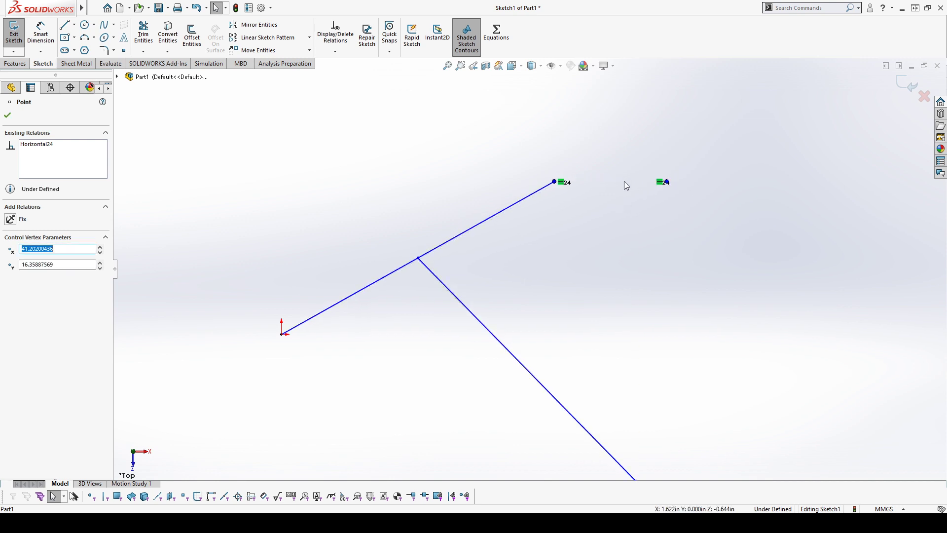
{"action": "left_click", "coordinate": [670, 209]}
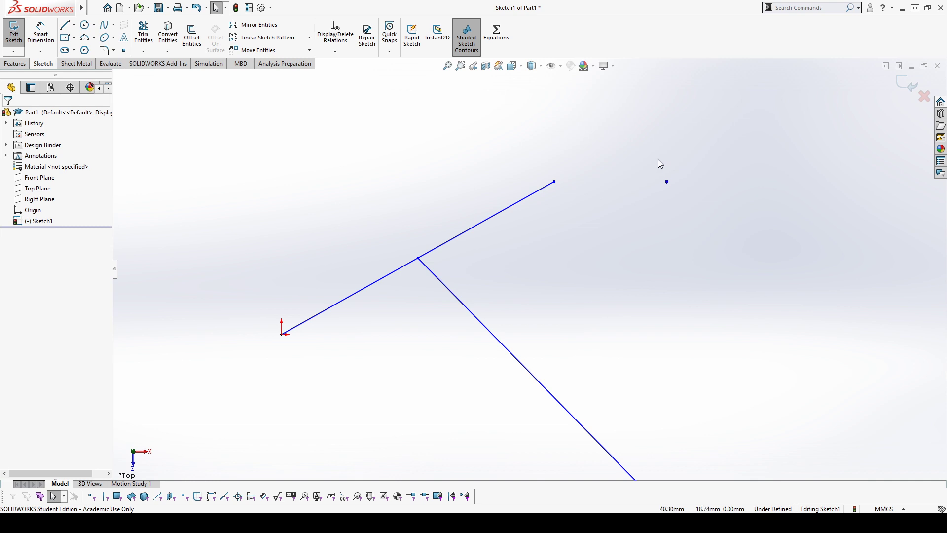
{"action": "mouse_move", "coordinate": [657, 155]}
{"action": "left_mouse_down"}
{"action": "mouse_move", "coordinate": [689, 237]}
{"action": "mouse_move", "coordinate": [692, 230]}
{"action": "left_mouse_up"}
{"action": "key", "text": "Delete"}
Draw a 90° tangent arc of about 13.7 mm radius from the first line's upper end, and continue it with a short tangent line.
{"action": "left_click", "coordinate": [65, 26]}
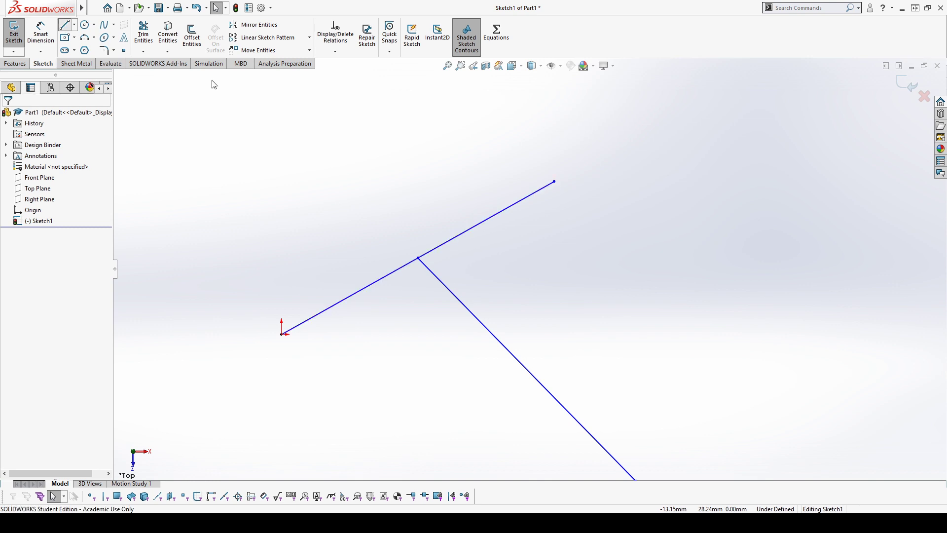
{"action": "left_click", "coordinate": [554, 182]}
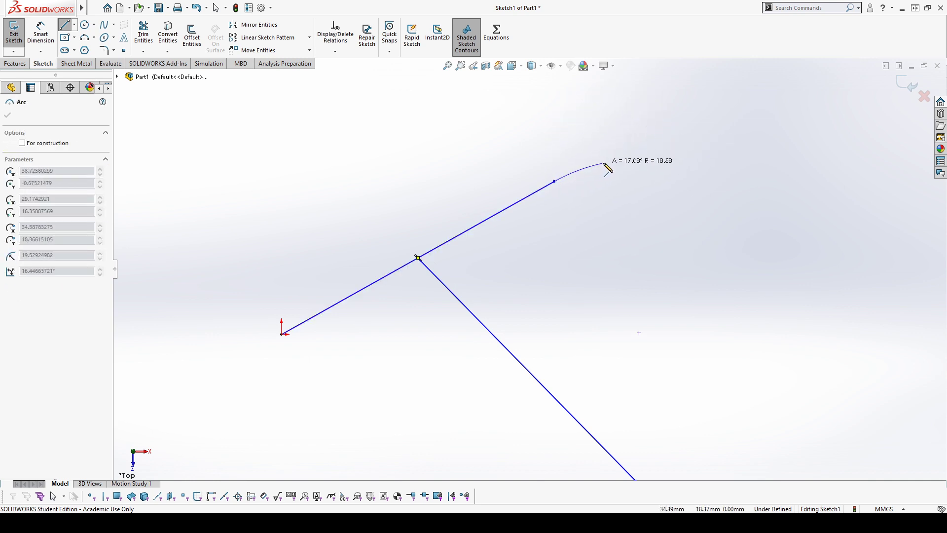
{"action": "left_click", "coordinate": [728, 231]}
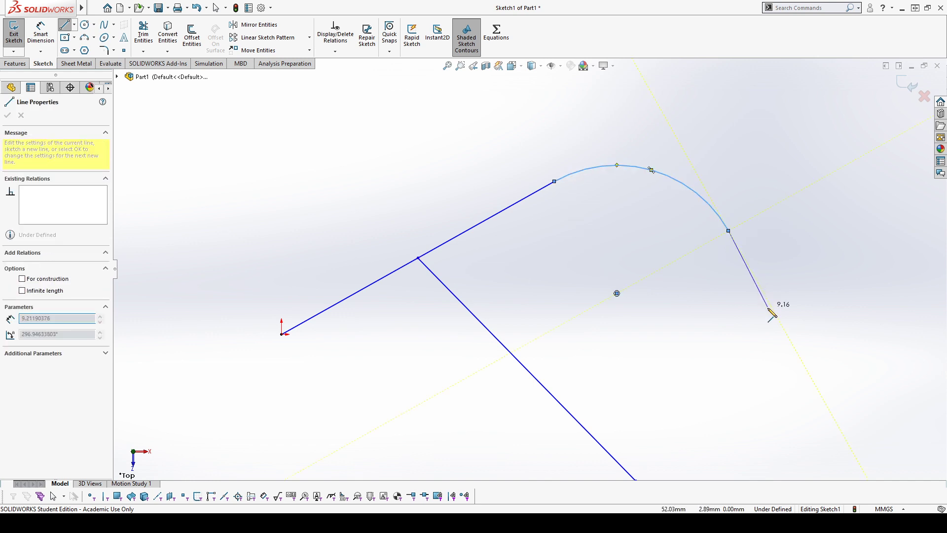
{"action": "left_click", "coordinate": [784, 330]}
{"action": "key", "text": "Escape"}
Delete the tangent relation between the first line and the arc, and pull their shared endpoint down to break the smooth transition.
{"action": "left_click", "coordinate": [665, 174]}
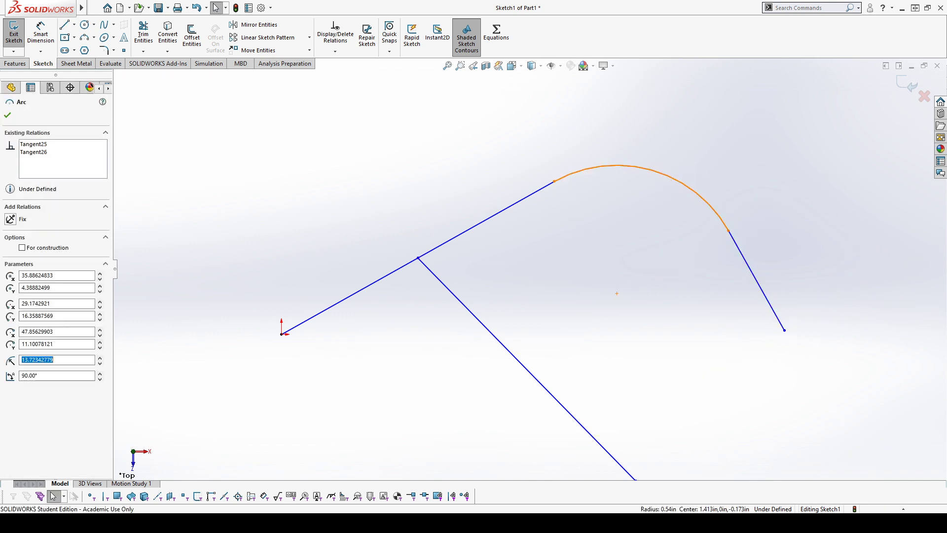
{"action": "left_click", "coordinate": [558, 173]}
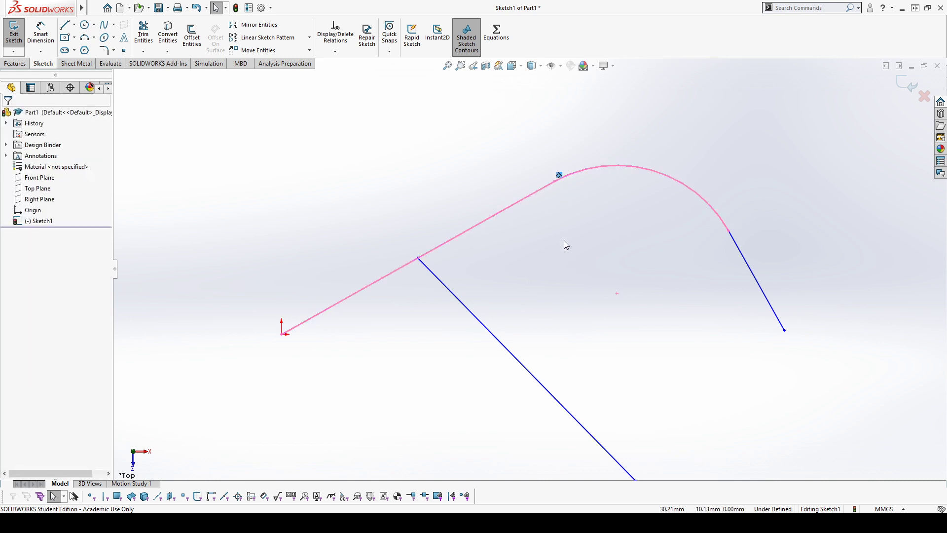
{"action": "left_click", "coordinate": [585, 227]}
{"action": "left_click", "coordinate": [562, 175]}
{"action": "key", "text": "Delete"}
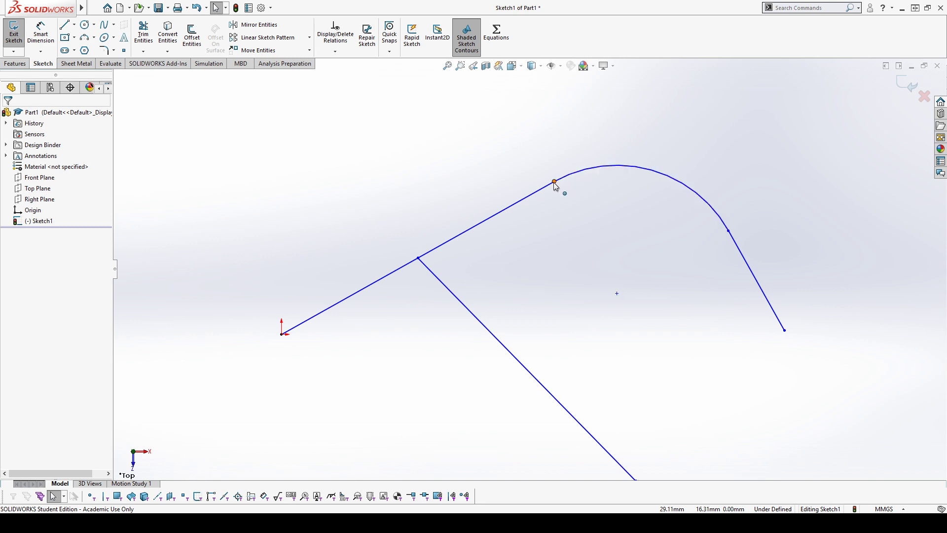
{"action": "left_click_drag", "start_coordinate": [557, 179], "coordinate": [594, 271]}
{"action": "left_click", "coordinate": [644, 335]}
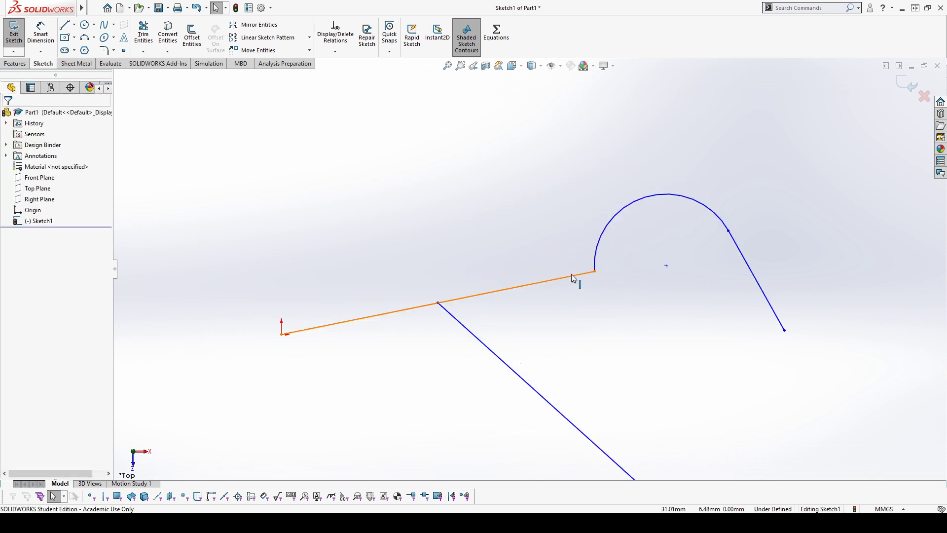
Make the arc tangent to the first line again, and inspect the relation between the arc and the short line.
{"action": "left_click", "coordinate": [598, 249]}
{"action": "left_click", "coordinate": [599, 245], "text": "ctrl"}
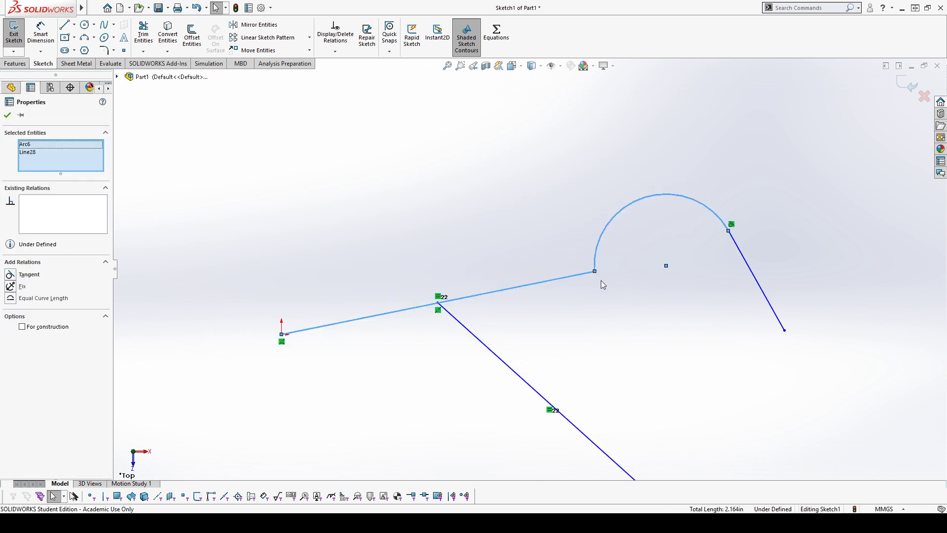
{"action": "left_click", "coordinate": [12, 278]}
{"action": "left_click", "coordinate": [618, 209]}
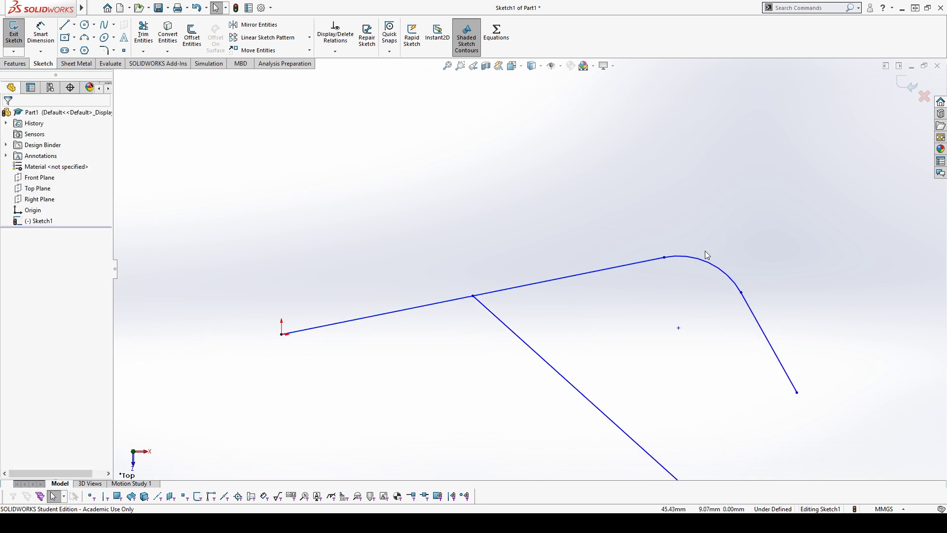
{"action": "left_click", "coordinate": [711, 262]}
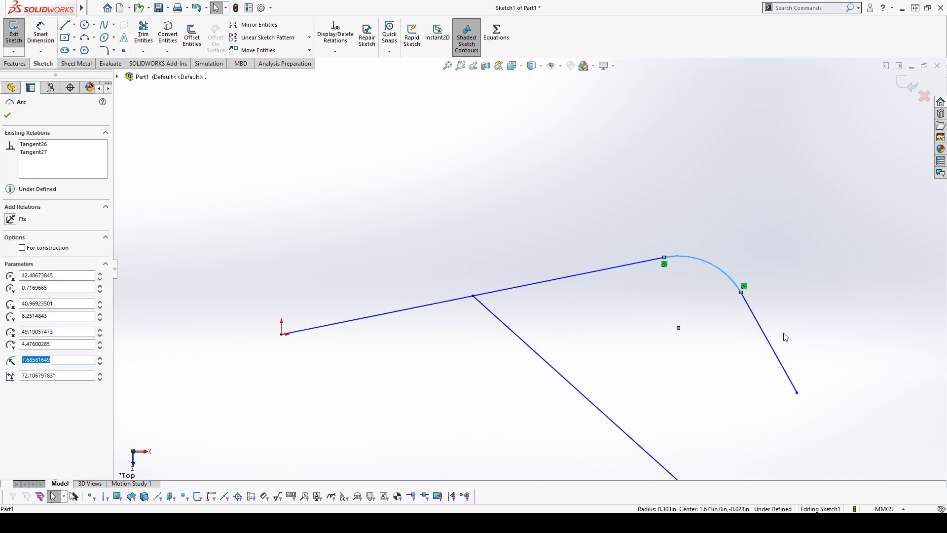
{"action": "left_click", "coordinate": [756, 320], "text": "ctrl"}
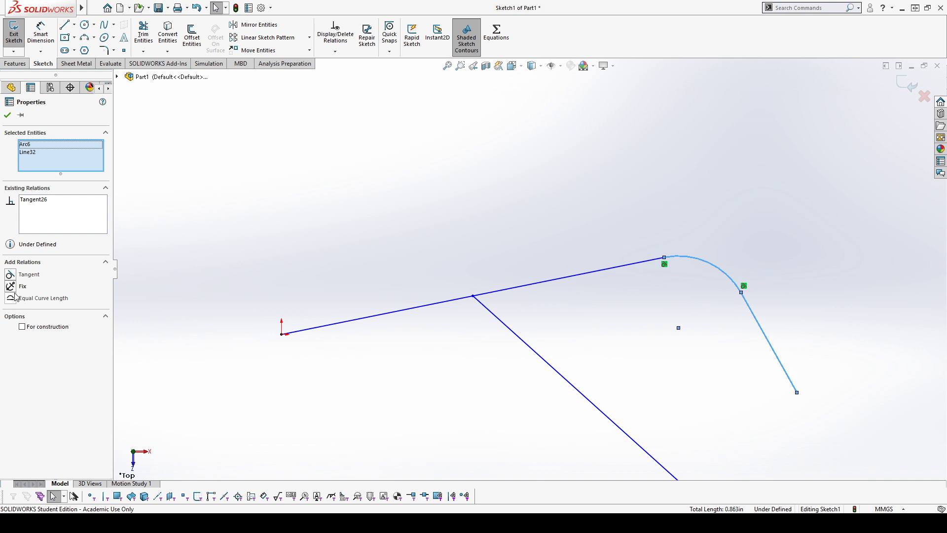
{"action": "left_click", "coordinate": [189, 155]}
Sketch a small circle above the origin and a separate, nearly horizontal line about 12.4 mm long beside it.
{"action": "left_click", "coordinate": [86, 25]}
{"action": "left_click", "coordinate": [250, 183]}
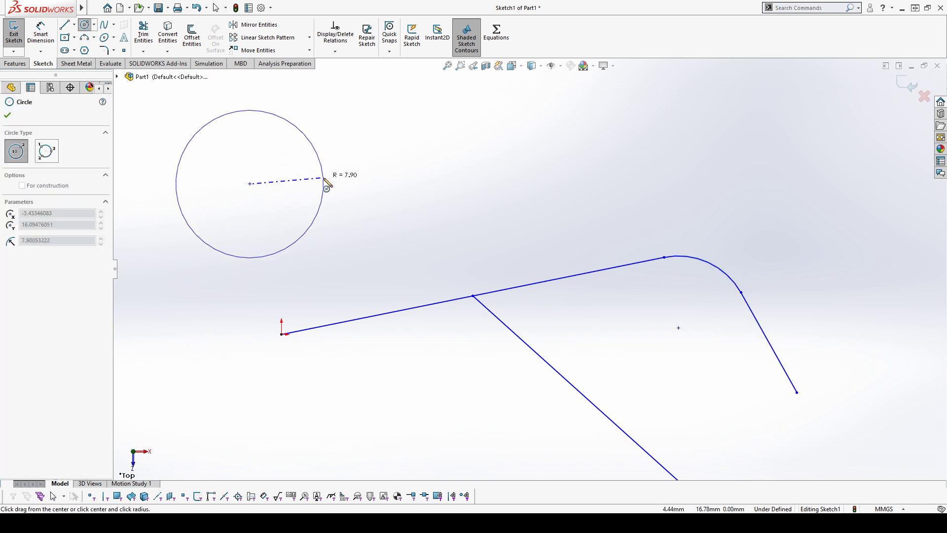
{"action": "left_click", "coordinate": [293, 184]}
{"action": "left_click", "coordinate": [64, 25]}
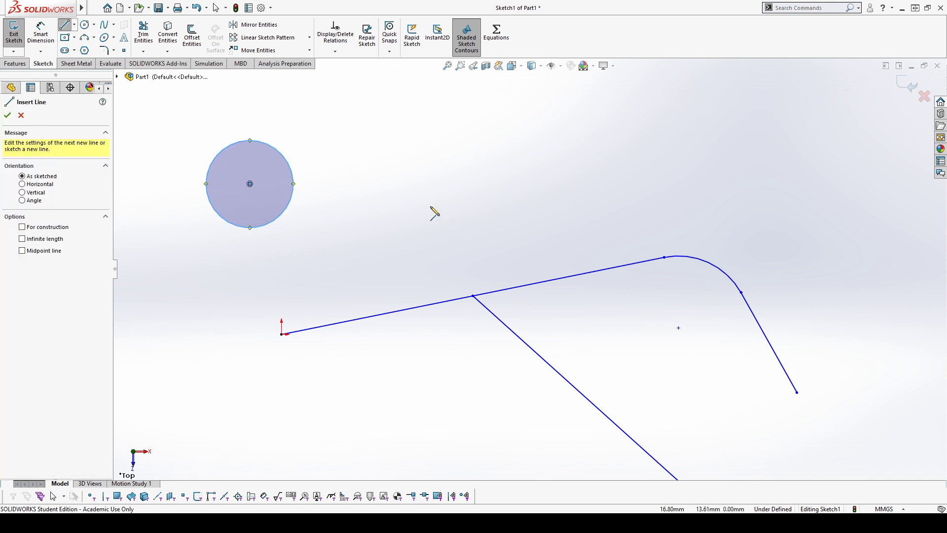
{"action": "left_click", "coordinate": [390, 203]}
{"action": "left_click", "coordinate": [505, 199]}
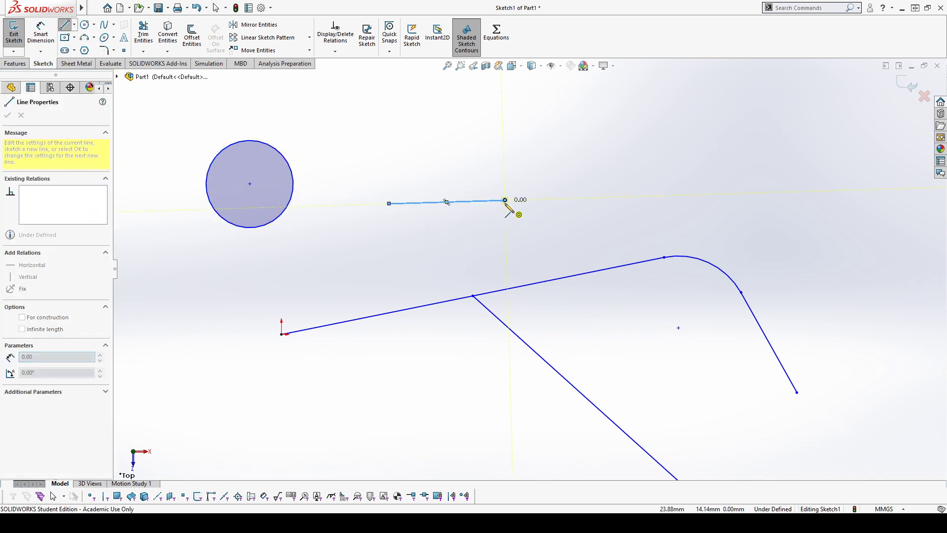
{"action": "key", "text": "Escape"}
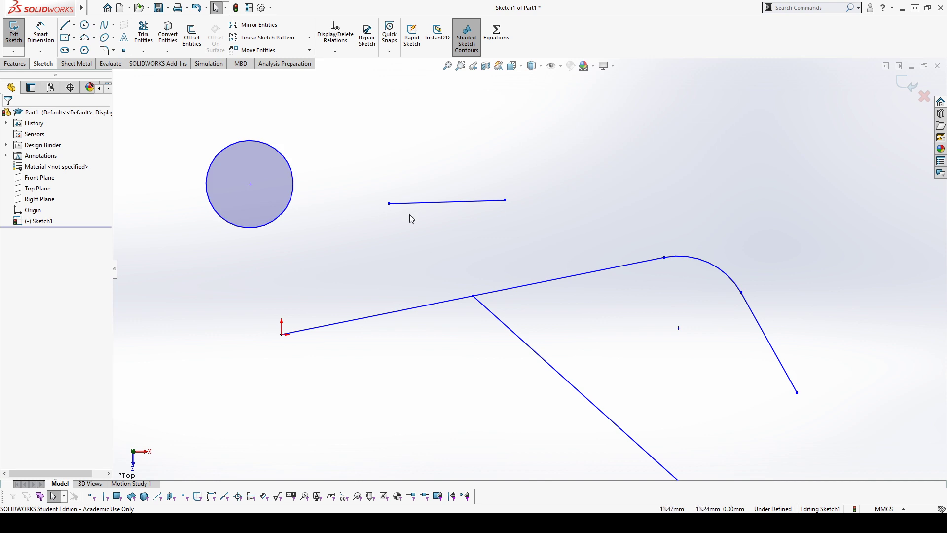
Add an Equal Curve Length relation between the circle and the separate line, and move the circle directly above the line's left endpoint.
{"action": "left_click", "coordinate": [292, 172]}
{"action": "left_click", "coordinate": [434, 206], "text": "ctrl"}
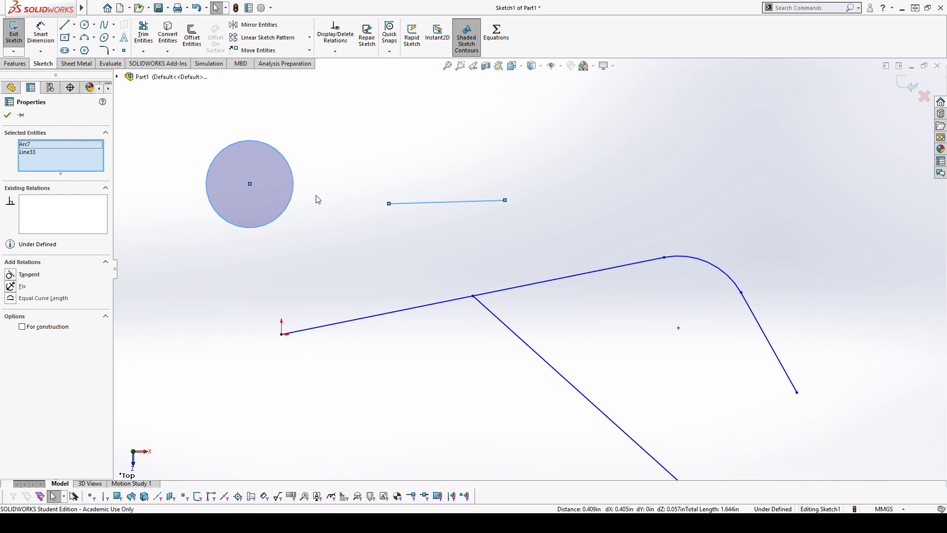
{"action": "left_click", "coordinate": [14, 298]}
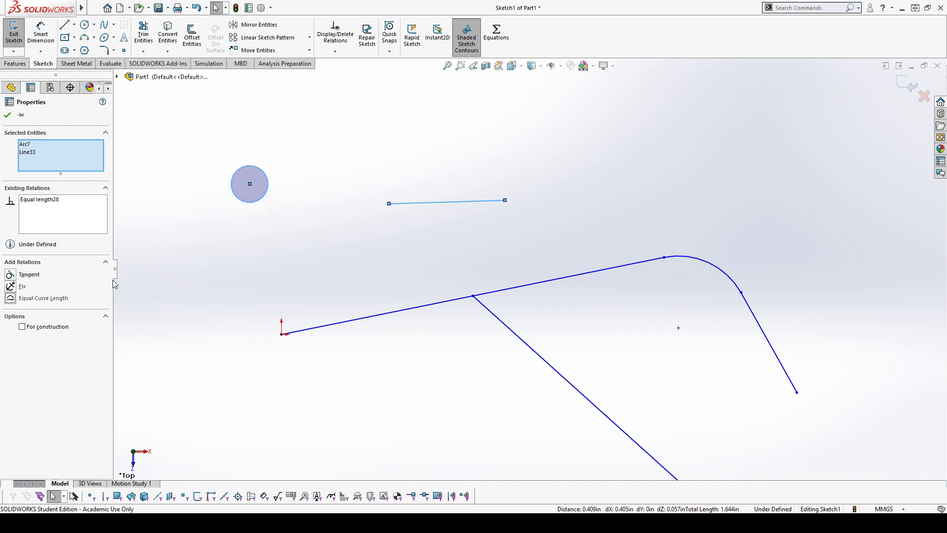
{"action": "left_click", "coordinate": [344, 144]}
{"action": "left_click_drag", "start_coordinate": [250, 184], "coordinate": [390, 171]}
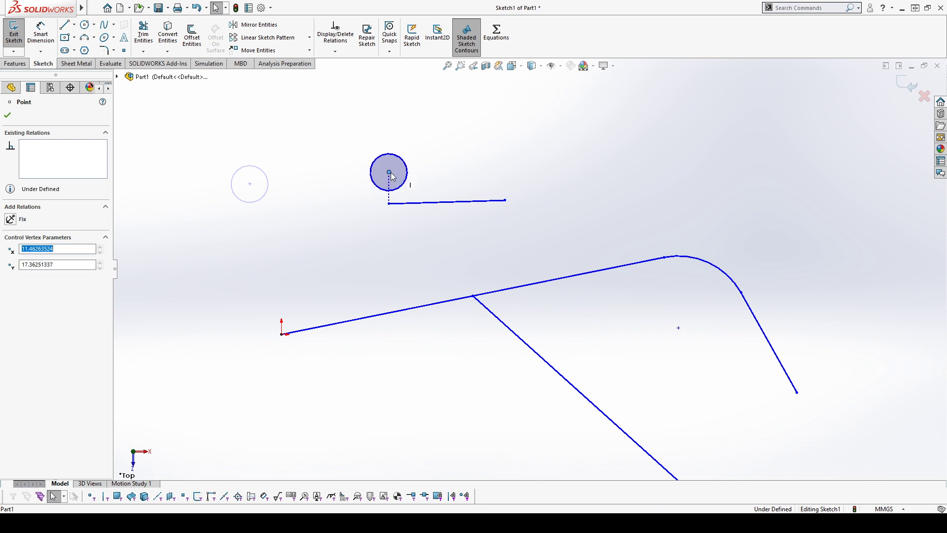
Inspect the equal curve length relation on the circle and on the short line, comparing the circle's radius with the line's length.
{"action": "left_click", "coordinate": [406, 168]}
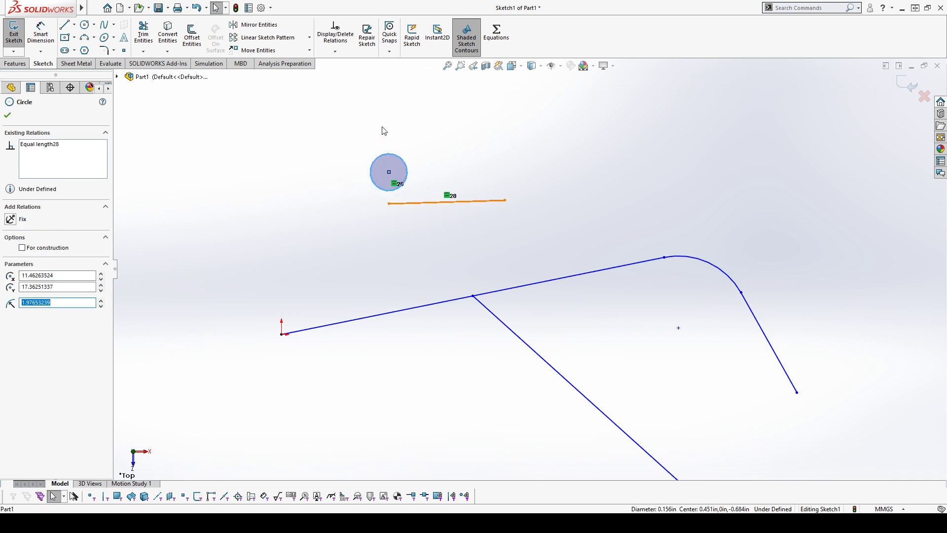
{"action": "left_click", "coordinate": [448, 215]}
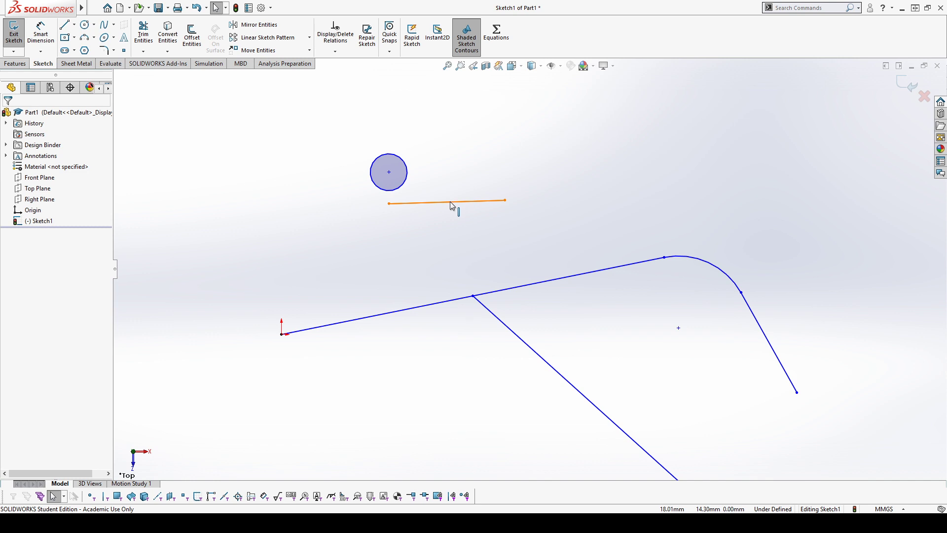
{"action": "left_click", "coordinate": [451, 203]}
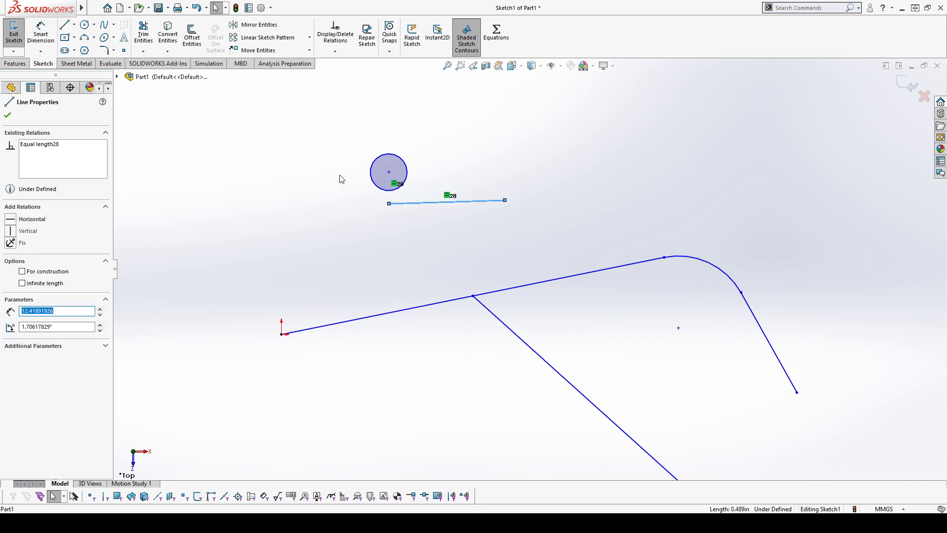
{"action": "left_click", "coordinate": [414, 144]}
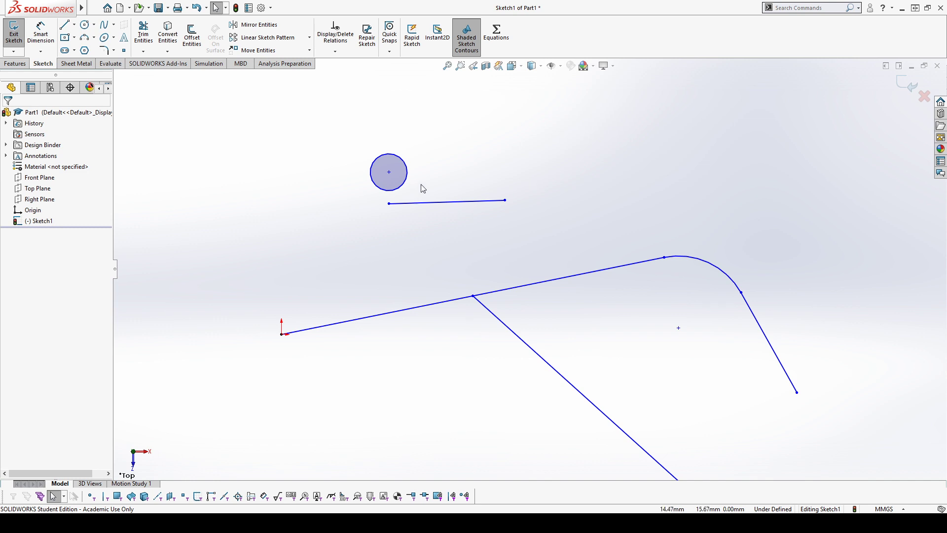
Attach the short line's start point to the small circle's centre and swing its other end until the line is horizontal.
{"action": "left_click_drag", "start_coordinate": [401, 205], "coordinate": [388, 173]}
{"action": "left_click", "coordinate": [454, 166]}
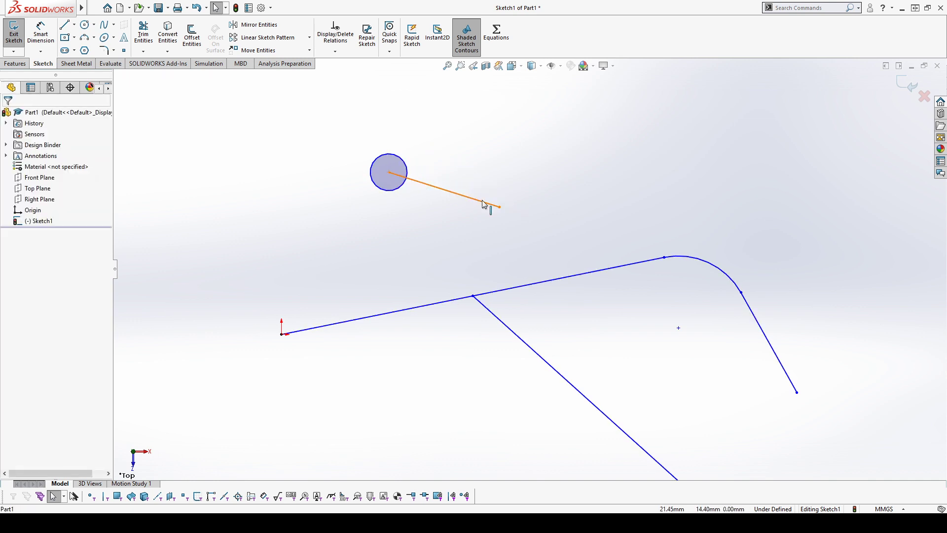
{"action": "left_click_drag", "start_coordinate": [500, 207], "coordinate": [506, 174]}
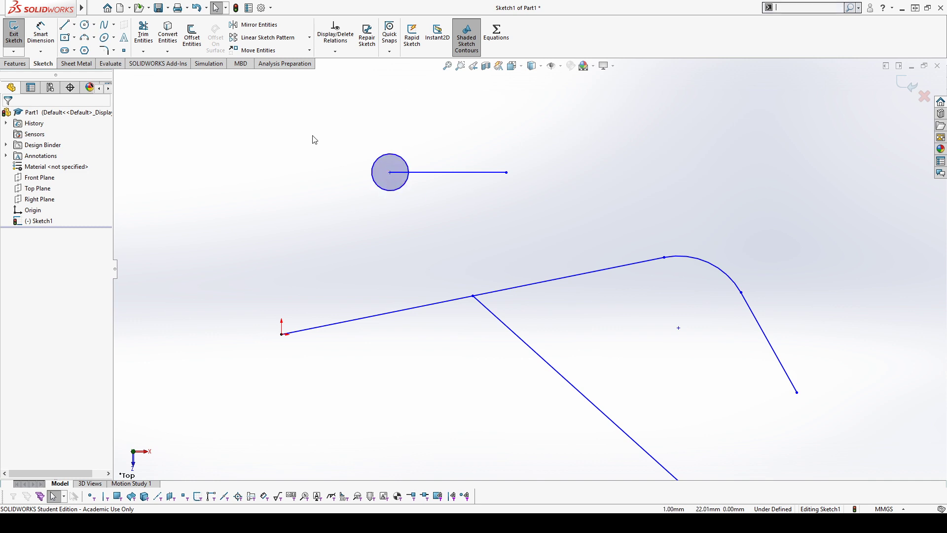
Dimension the small circle's diameter at 4 mm.
{"action": "key", "text": "d"}
{"action": "left_click", "coordinate": [404, 159]}
{"action": "left_click", "coordinate": [420, 125]}
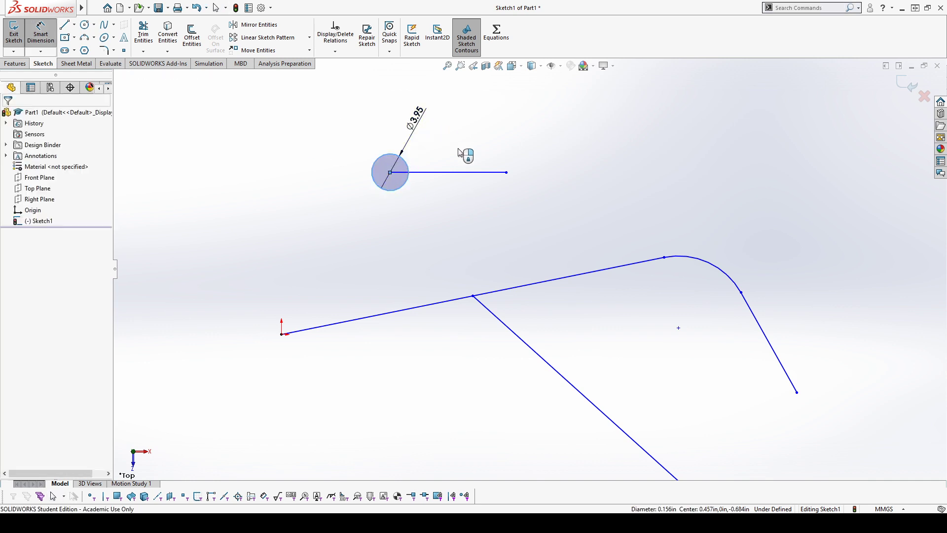
{"action": "type", "text": "4"}
{"action": "key", "text": "Return"}
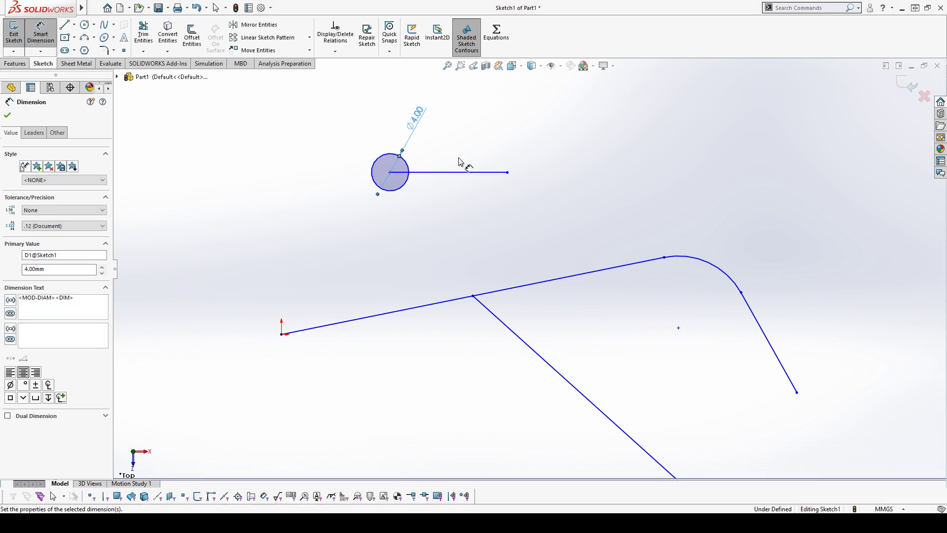
Dimension the length of the horizontal line starting at the small circle's centre.
{"action": "left_click", "coordinate": [447, 190]}
{"action": "left_click", "coordinate": [449, 174]}
{"action": "left_click", "coordinate": [449, 203]}
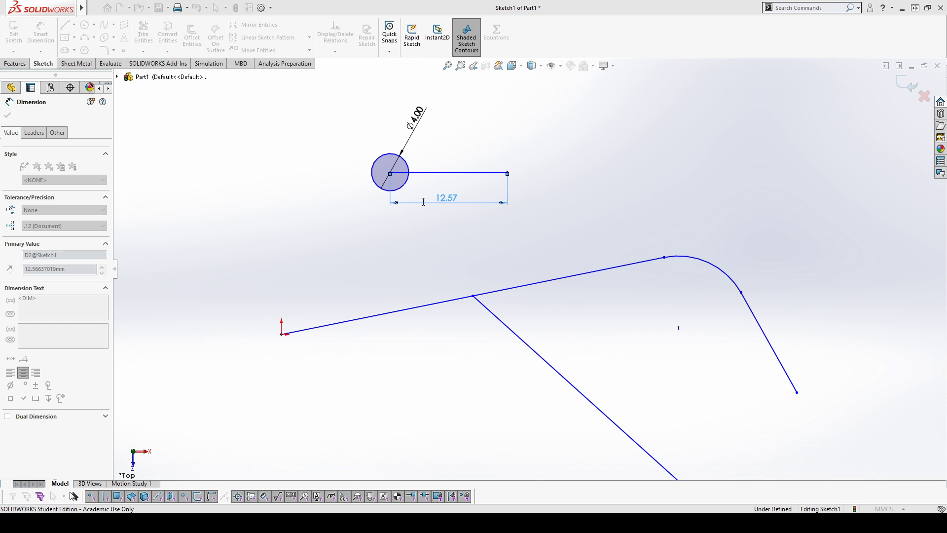
{"action": "key", "text": "Return"}
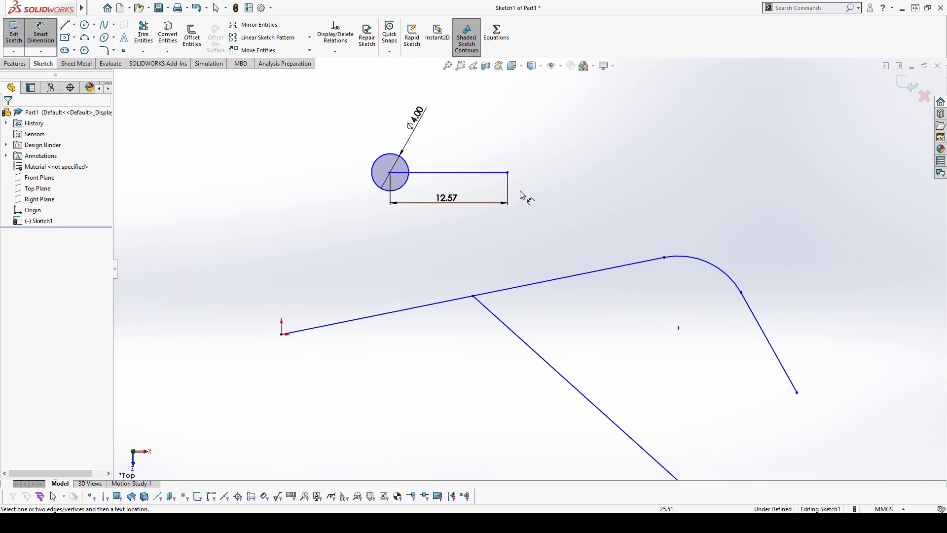
Delete the small circle and the horizontal line together with their dimensions.
{"action": "key", "text": "Escape"}
{"action": "left_click_drag", "start_coordinate": [331, 99], "coordinate": [602, 229]}
{"action": "key", "text": "Delete"}
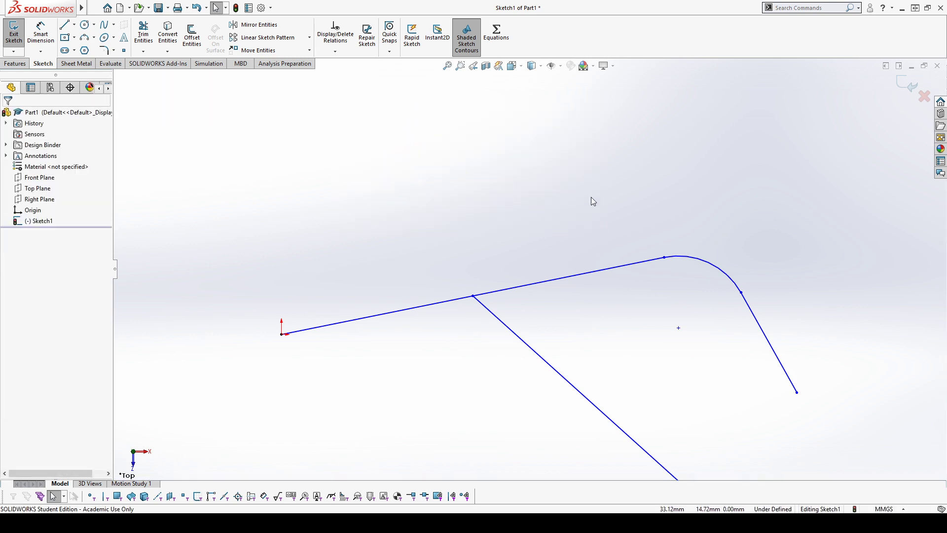
Add an Equal Curve Length relation between the tangent arc and the short line that continues from its lower end.
{"action": "left_click", "coordinate": [689, 257]}
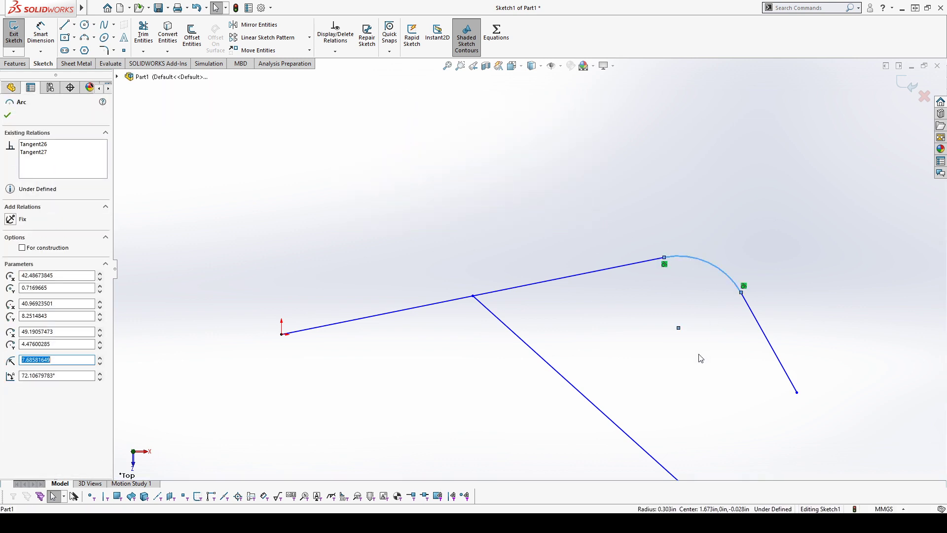
{"action": "left_click", "coordinate": [760, 322], "text": "ctrl"}
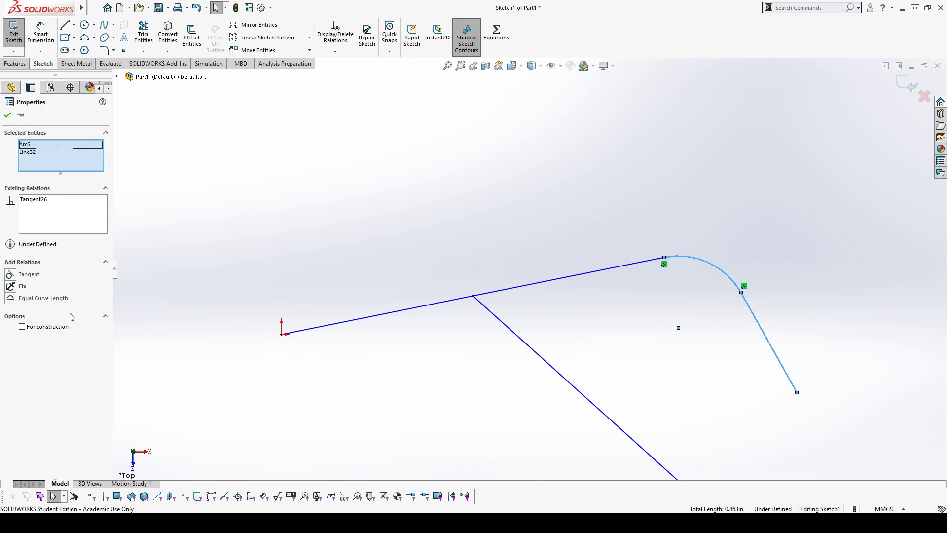
{"action": "left_click", "coordinate": [10, 299]}
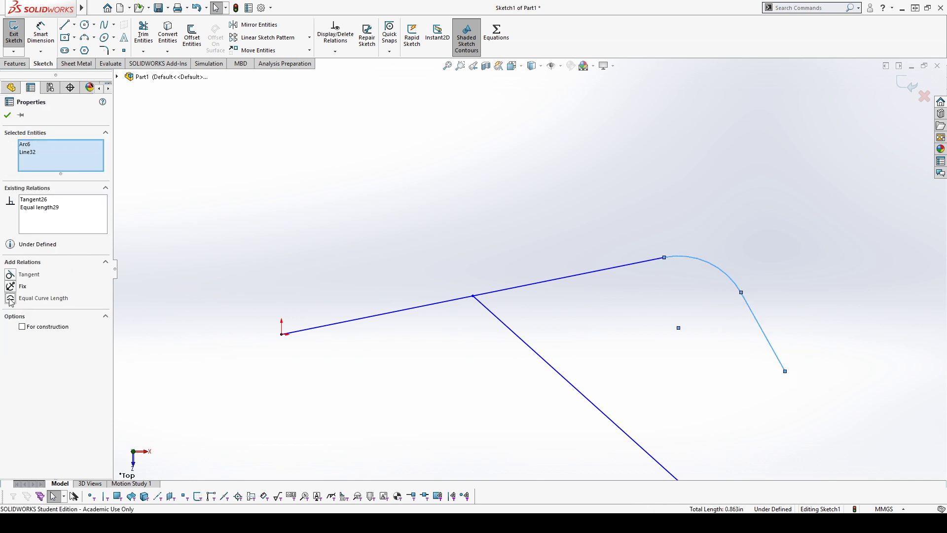
{"action": "left_click", "coordinate": [704, 233]}
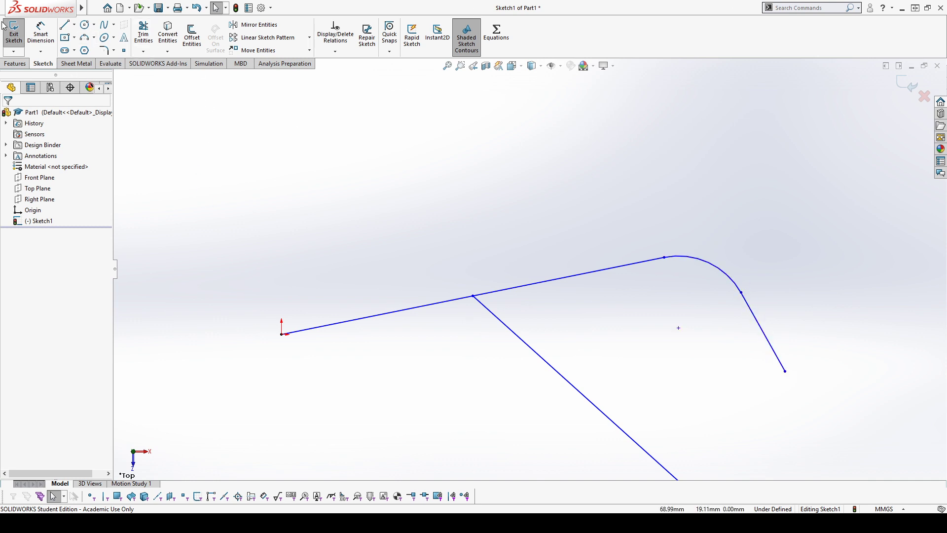
Sketch two separate circles side by side above the existing lines, with radii of about 12 mm and 7.2 mm.
{"action": "left_click", "coordinate": [84, 24]}
{"action": "left_click", "coordinate": [287, 178]}
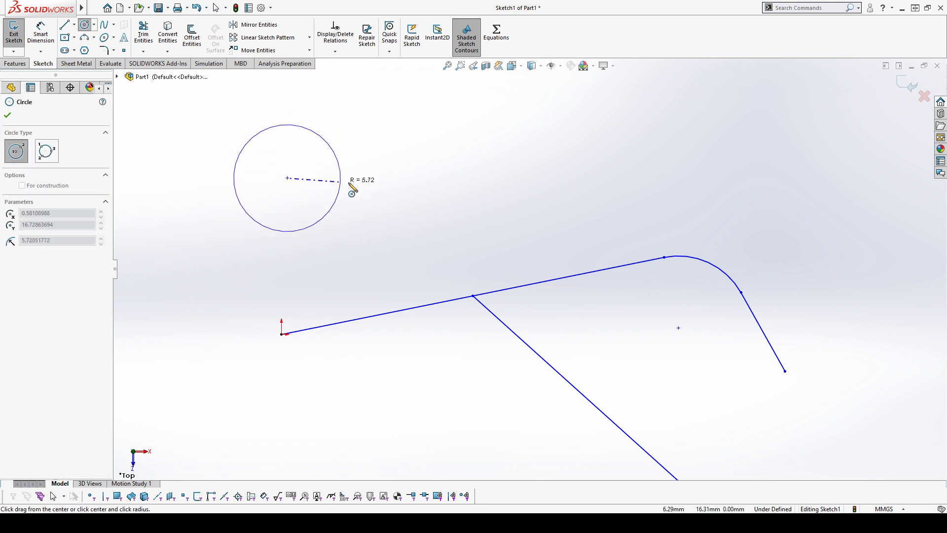
{"action": "left_click", "coordinate": [399, 178]}
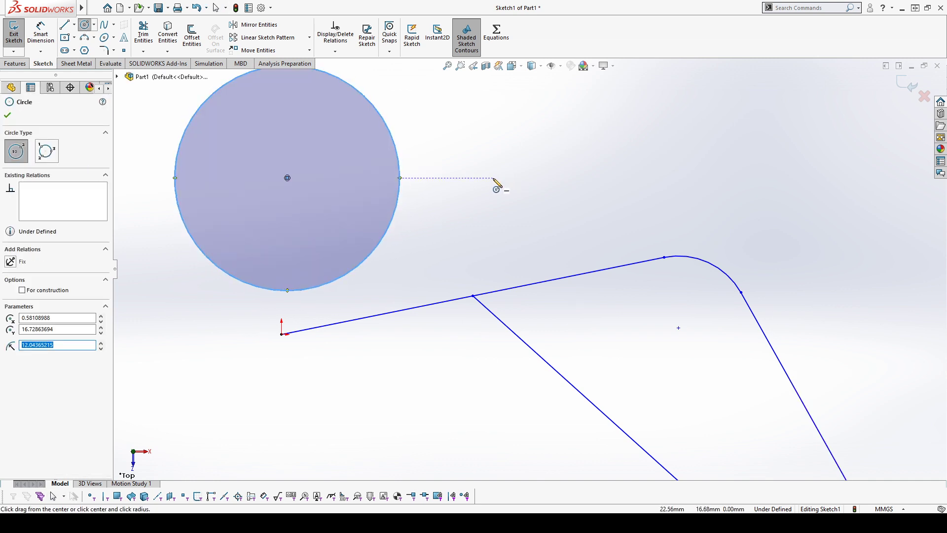
{"action": "left_click", "coordinate": [492, 177]}
{"action": "left_click", "coordinate": [560, 179]}
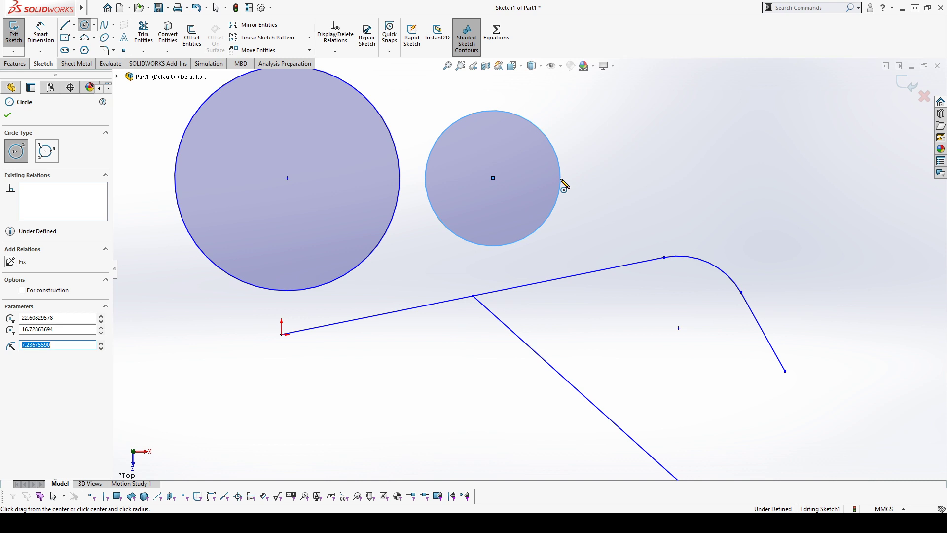
{"action": "key", "text": "Escape"}
{"action": "scroll", "coordinate": [580, 140], "scroll_direction": "up", "scroll_amount": 3}
{"action": "left_click", "coordinate": [585, 169]}
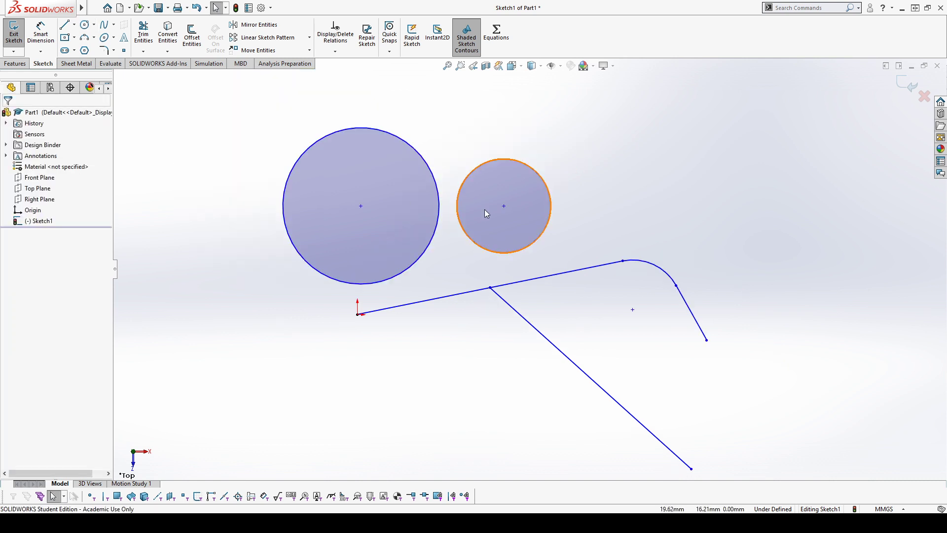
Select both circles and examine which relations can be added between them.
{"action": "left_click", "coordinate": [472, 173]}
{"action": "left_click", "coordinate": [436, 178], "text": "ctrl"}
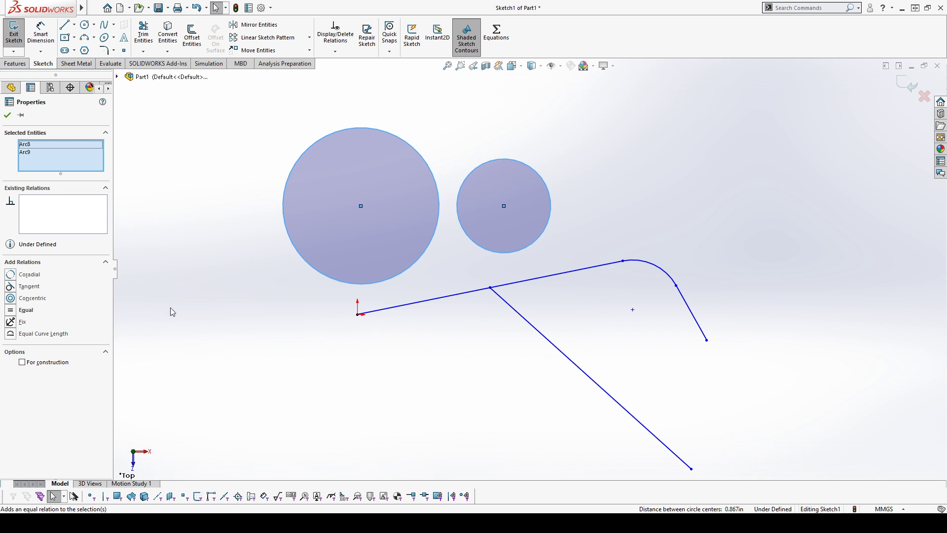
{"action": "left_click", "coordinate": [673, 196]}
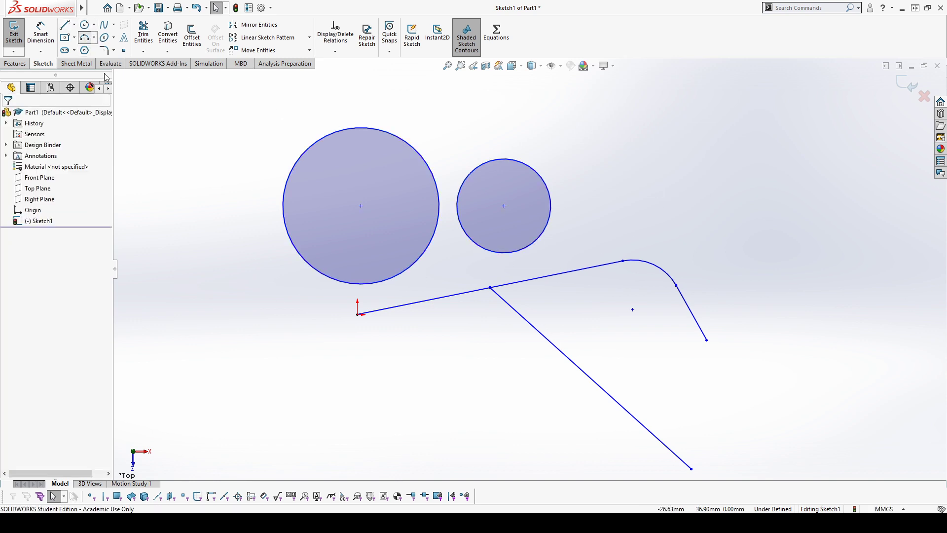
Sketch two separate three-point arcs beside the circles, with radii of about 11.7 mm and 15.6 mm.
{"action": "left_click", "coordinate": [649, 180]}
{"action": "left_click", "coordinate": [687, 134]}
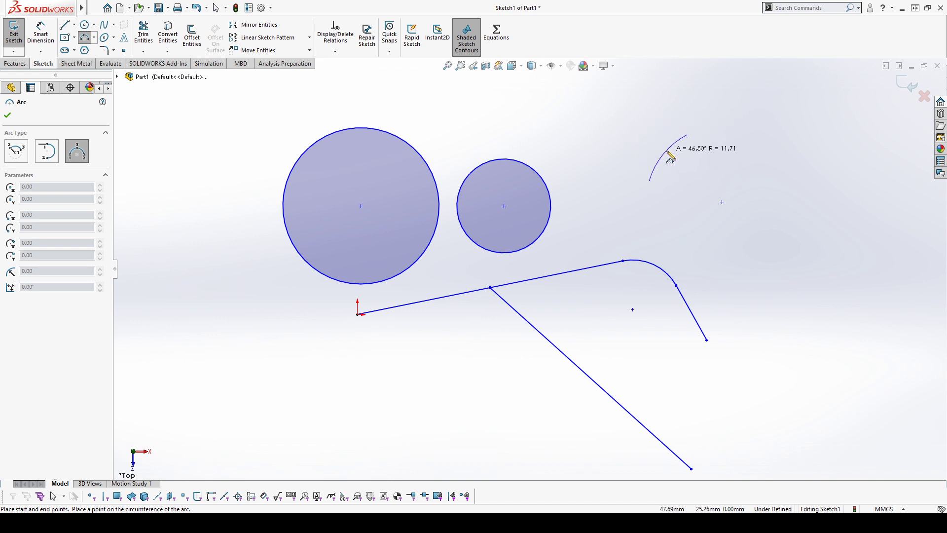
{"action": "left_click", "coordinate": [668, 153]}
{"action": "left_click", "coordinate": [786, 164]}
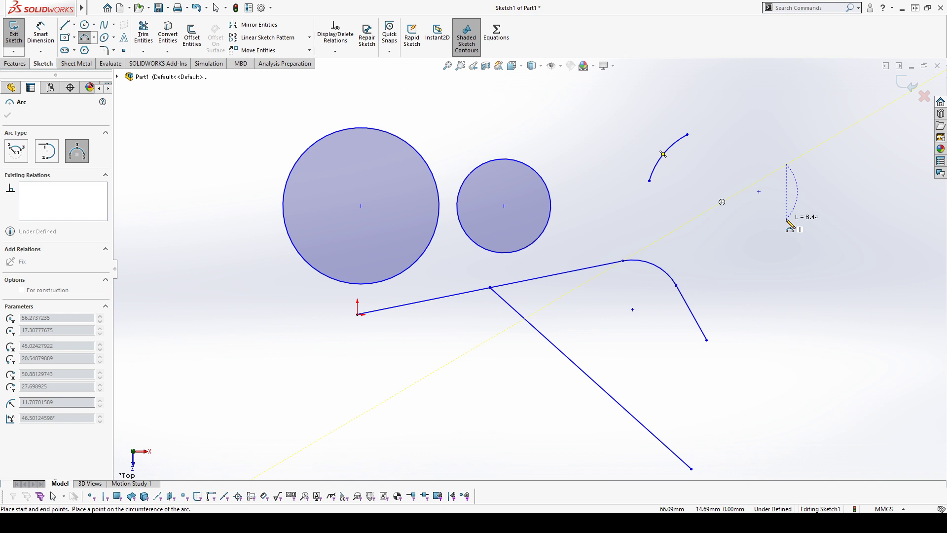
{"action": "left_click", "coordinate": [748, 252]}
{"action": "left_click", "coordinate": [778, 213]}
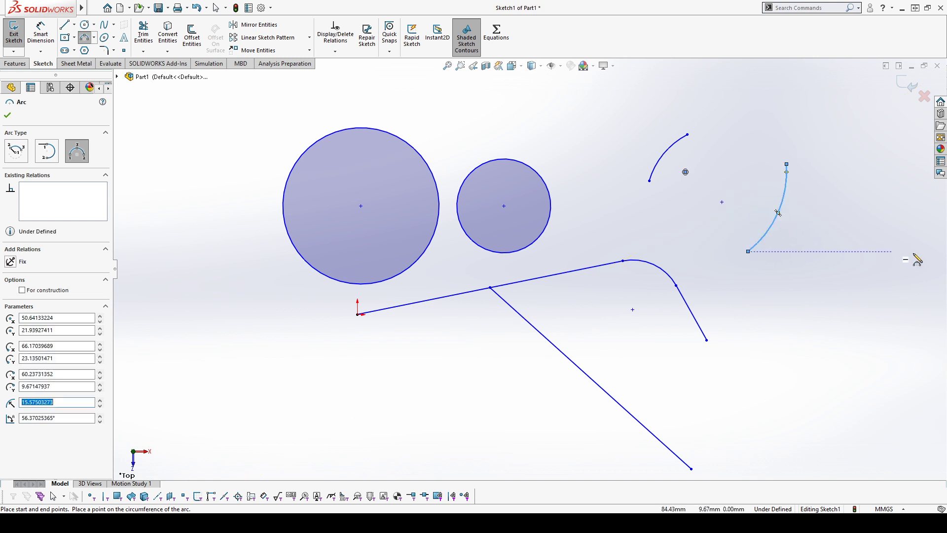
{"action": "key", "text": "Escape"}
Add a Coradial relation between the two separate arcs.
{"action": "left_click", "coordinate": [683, 140]}
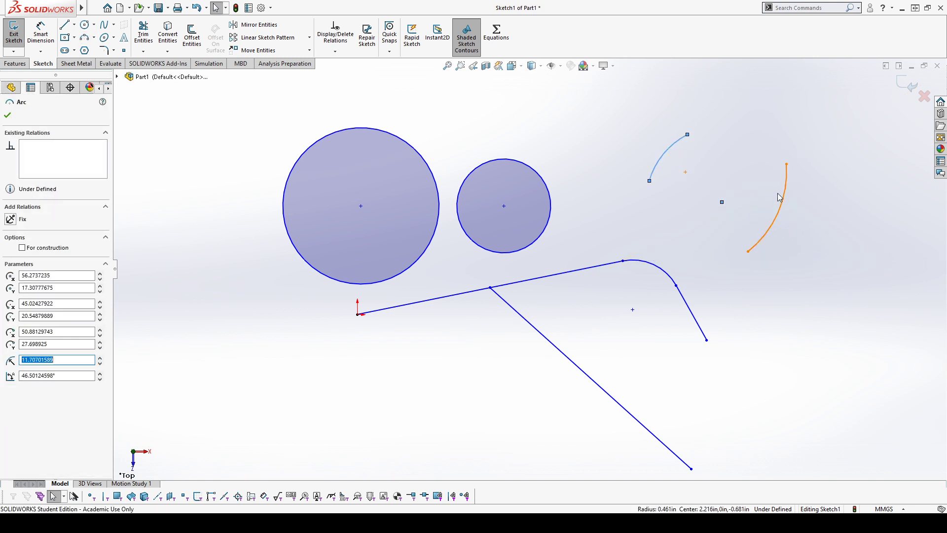
{"action": "left_click", "coordinate": [785, 197], "text": "ctrl"}
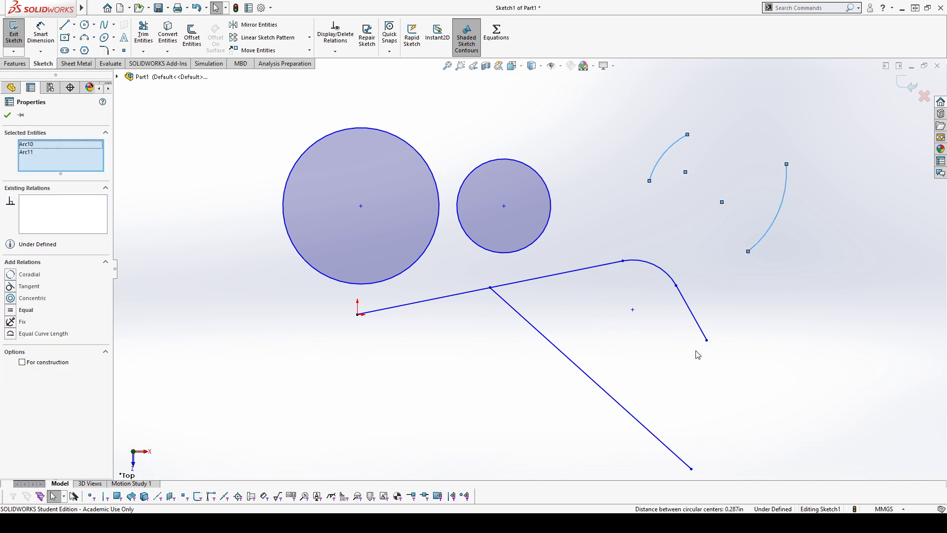
{"action": "left_click", "coordinate": [11, 274]}
{"action": "key", "text": "Escape"}
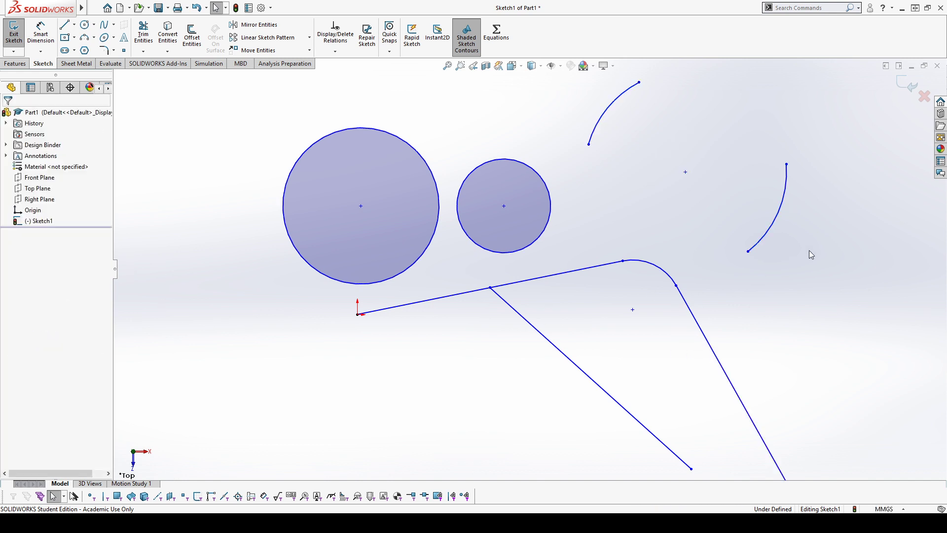
Reposition the coradial arcs' shared centre and pull one arc to reduce their common radius.
{"action": "scroll", "coordinate": [795, 254], "scroll_direction": "up", "scroll_amount": 4}
{"action": "scroll", "coordinate": [611, 247], "scroll_direction": "down", "scroll_amount": 3}
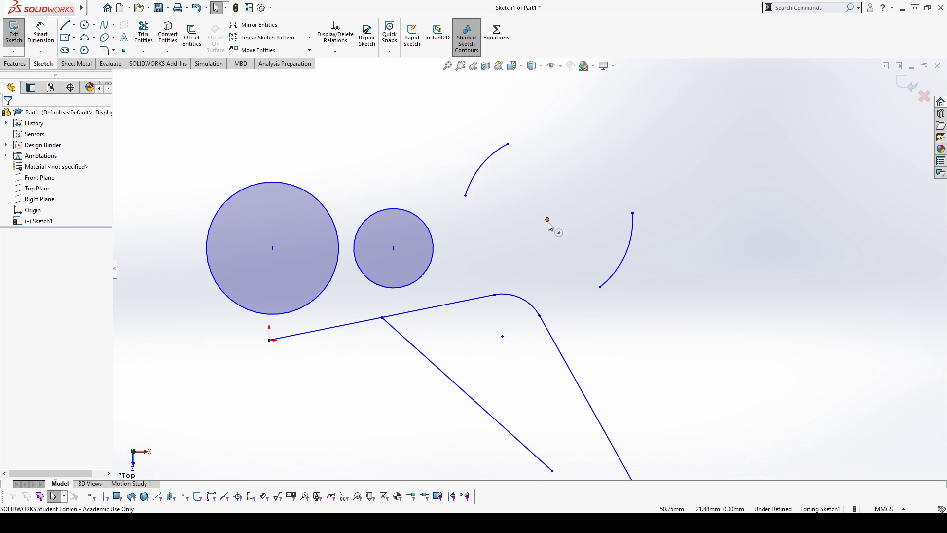
{"action": "left_click_drag", "start_coordinate": [547, 219], "coordinate": [573, 210]}
{"action": "mouse_move", "coordinate": [506, 154]}
{"action": "left_mouse_down"}
{"action": "mouse_move", "coordinate": [534, 136]}
{"action": "mouse_move", "coordinate": [508, 159]}
{"action": "mouse_move", "coordinate": [503, 152]}
{"action": "left_mouse_up"}
{"action": "left_click", "coordinate": [604, 147]}
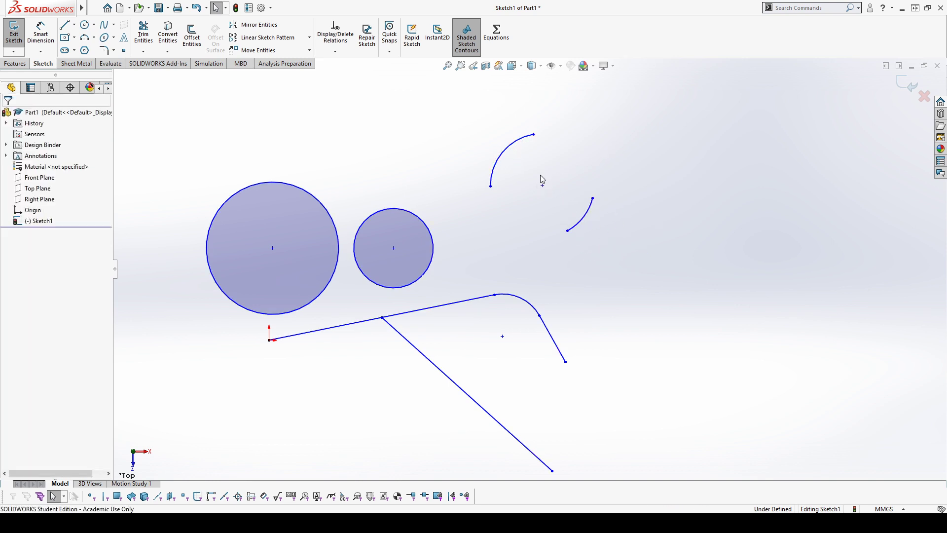
{"action": "left_click", "coordinate": [542, 185]}
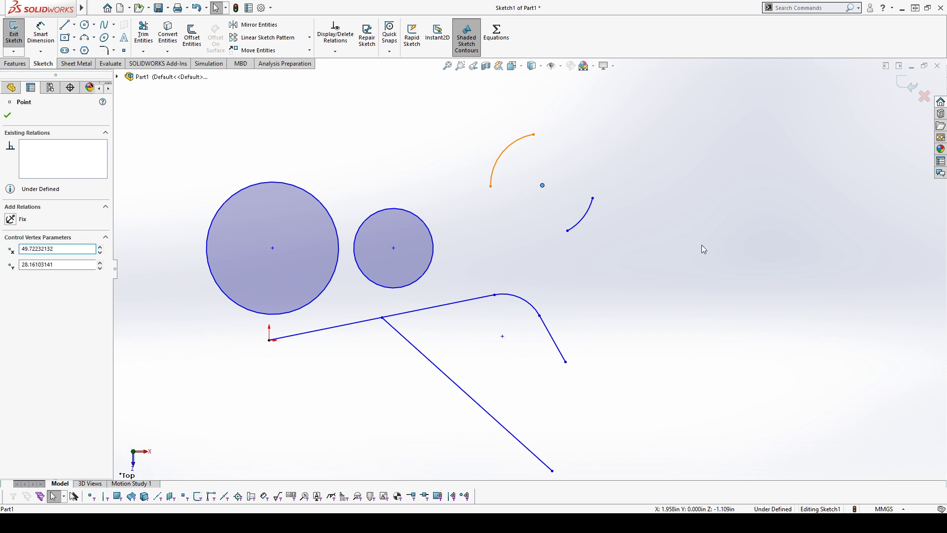
{"action": "left_click", "coordinate": [461, 206]}
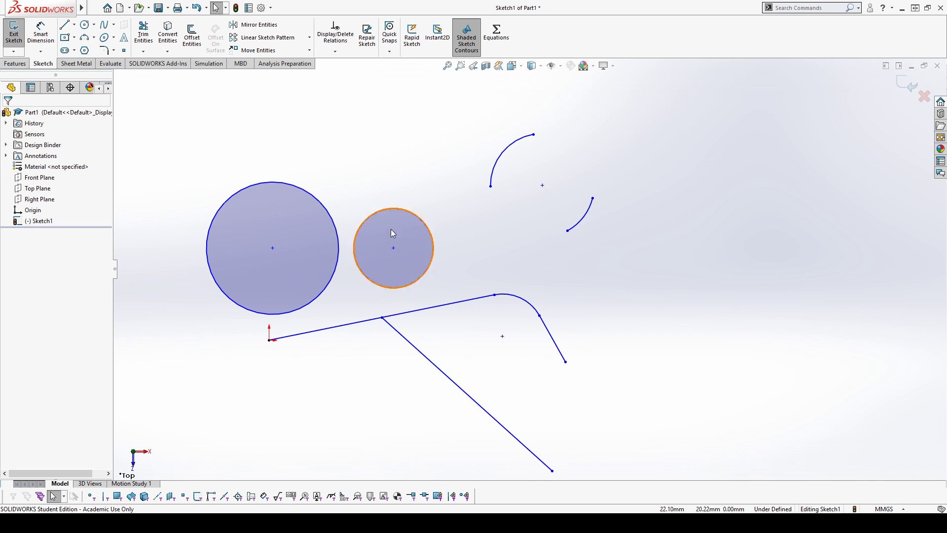
Try a Tangent relation between the two circles, inspect their contact point, and undo the relation.
{"action": "left_click_drag", "start_coordinate": [383, 150], "coordinate": [337, 255]}
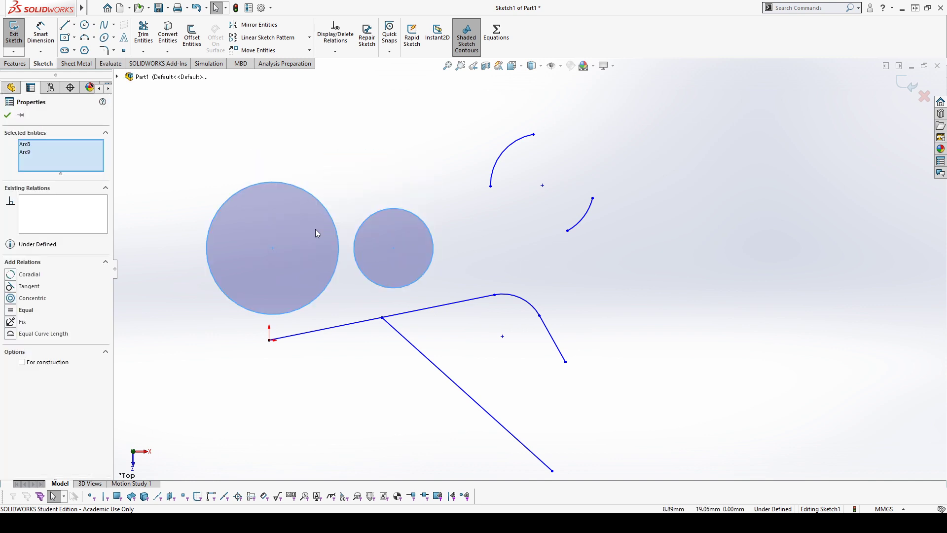
{"action": "left_click", "coordinate": [11, 289]}
{"action": "left_click", "coordinate": [378, 151]}
{"action": "scroll", "coordinate": [359, 250], "scroll_direction": "down", "scroll_amount": 3}
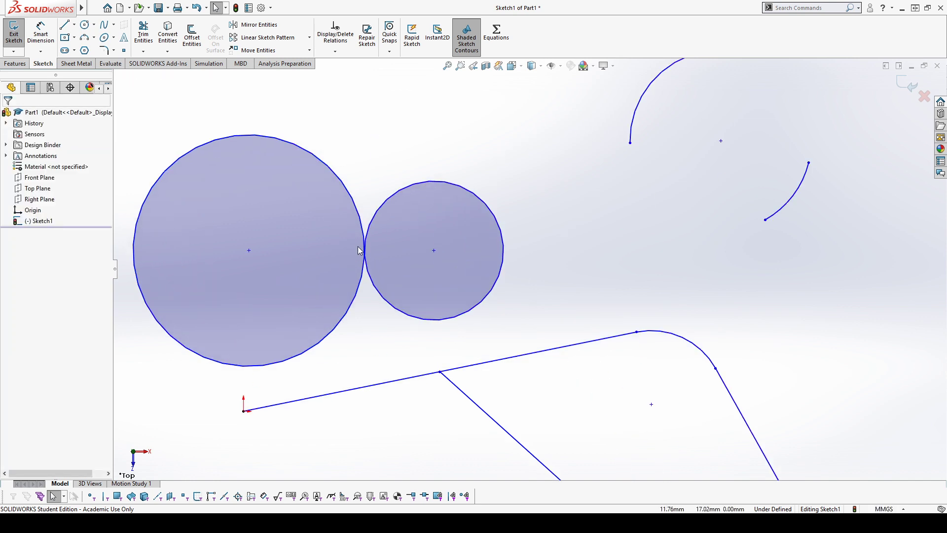
{"action": "scroll", "coordinate": [365, 256], "scroll_direction": "down", "scroll_amount": 2}
{"action": "scroll", "coordinate": [397, 264], "scroll_direction": "up", "scroll_amount": 5}
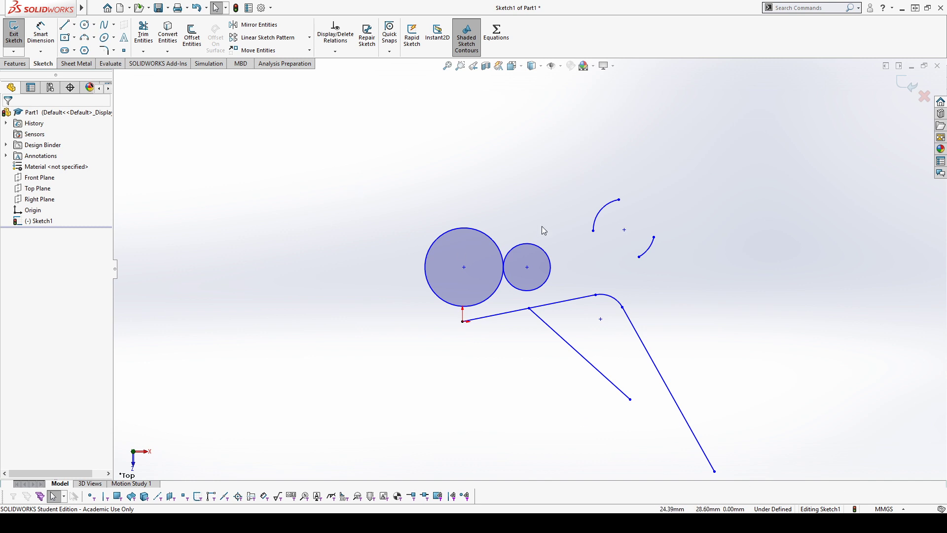
{"action": "key", "text": "ctrl+z"}
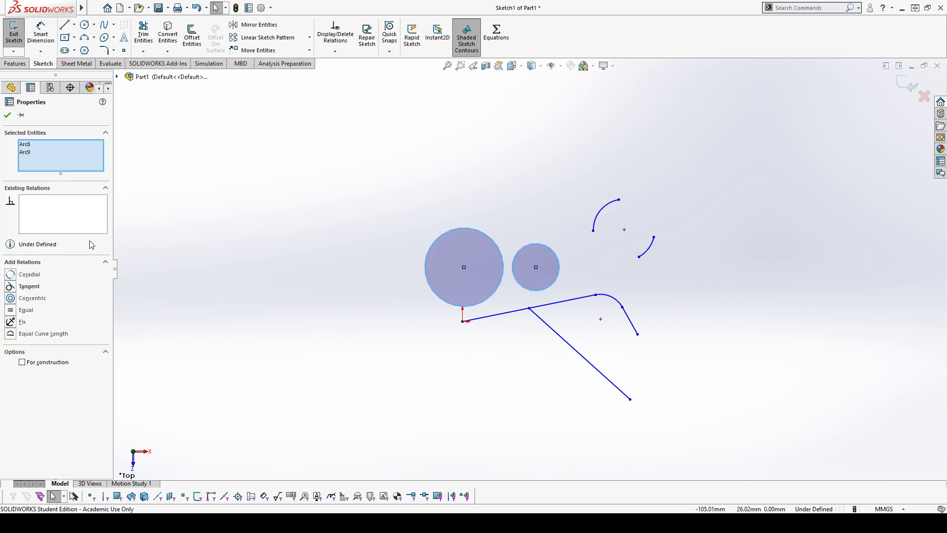
Try a Concentric relation between the two circles, inspect their centres, and undo the relation.
{"action": "left_click", "coordinate": [13, 302]}
{"action": "left_click", "coordinate": [457, 212]}
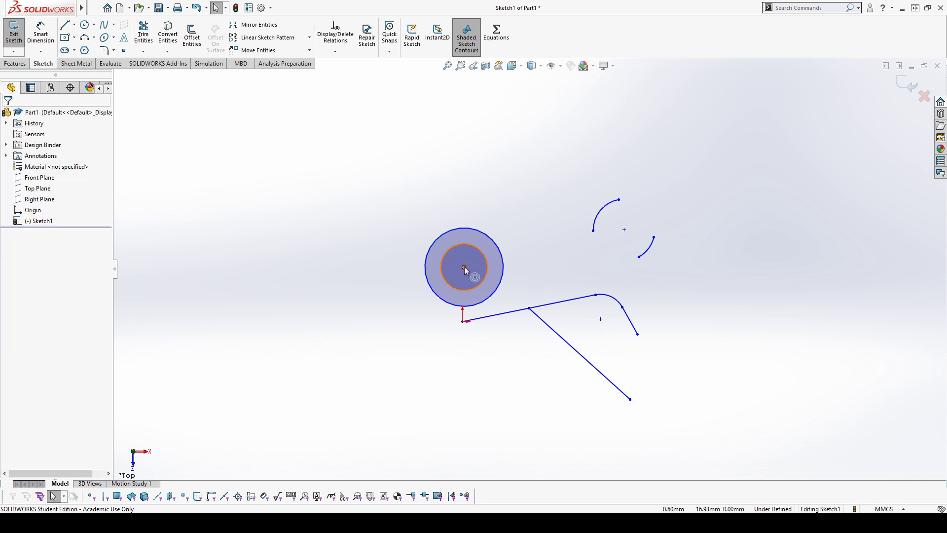
{"action": "scroll", "coordinate": [449, 247], "scroll_direction": "down", "scroll_amount": 3}
{"action": "key", "text": "ctrl+z"}
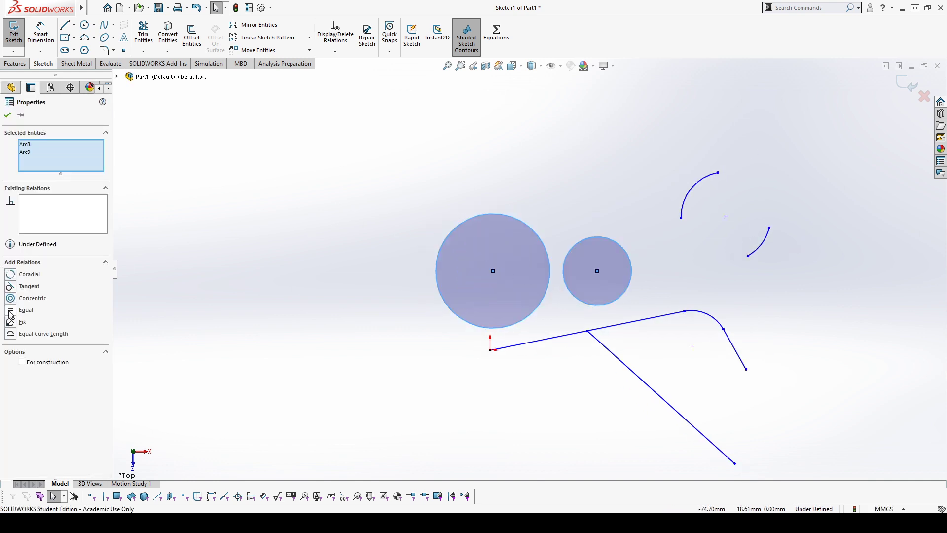
Add an Equal relation between the two circles and move the second circle's centre above the first, to about X 15.6, Y 45.6 mm.
{"action": "left_click", "coordinate": [10, 311]}
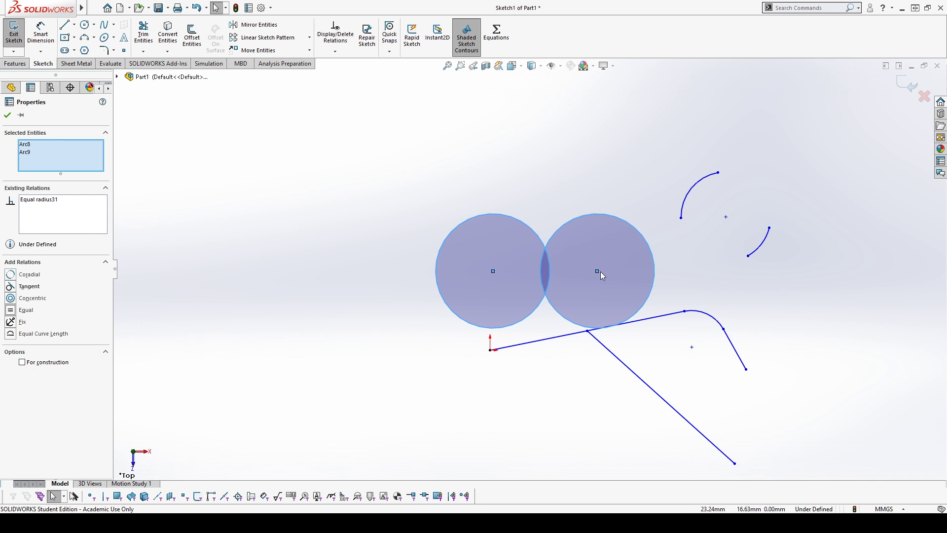
{"action": "left_click_drag", "start_coordinate": [598, 272], "coordinate": [563, 134]}
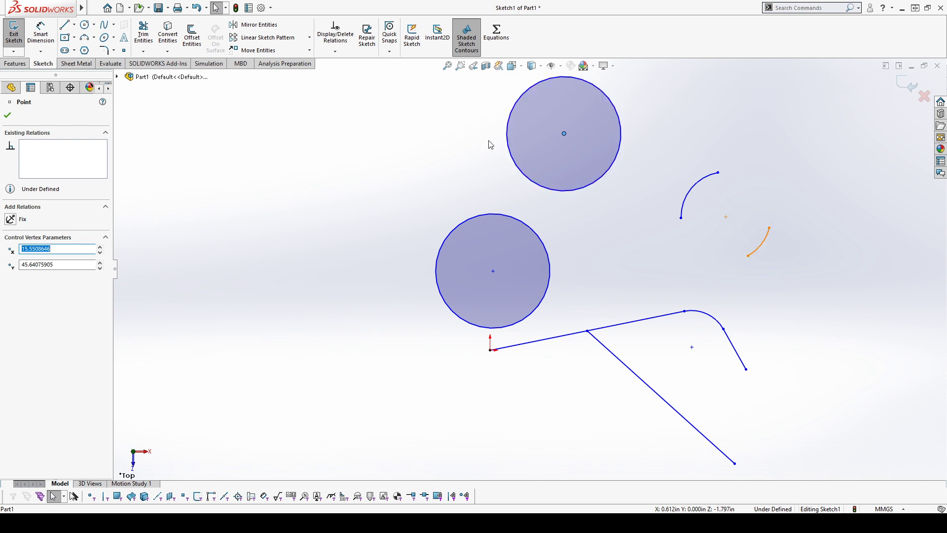
Select both equal circles together and examine their existing relation and the further relations offered for them.
{"action": "left_click", "coordinate": [350, 156]}
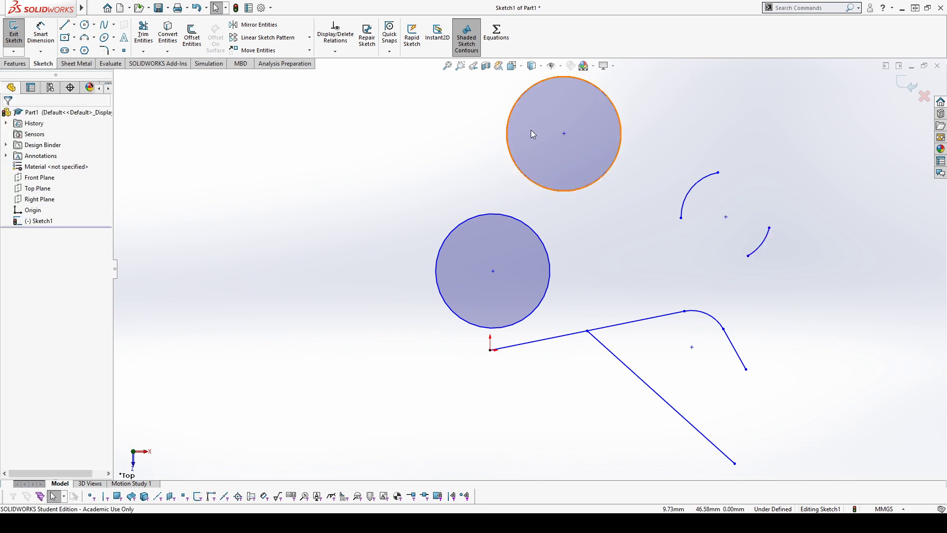
{"action": "left_click", "coordinate": [509, 124]}
{"action": "left_click", "coordinate": [471, 134]}
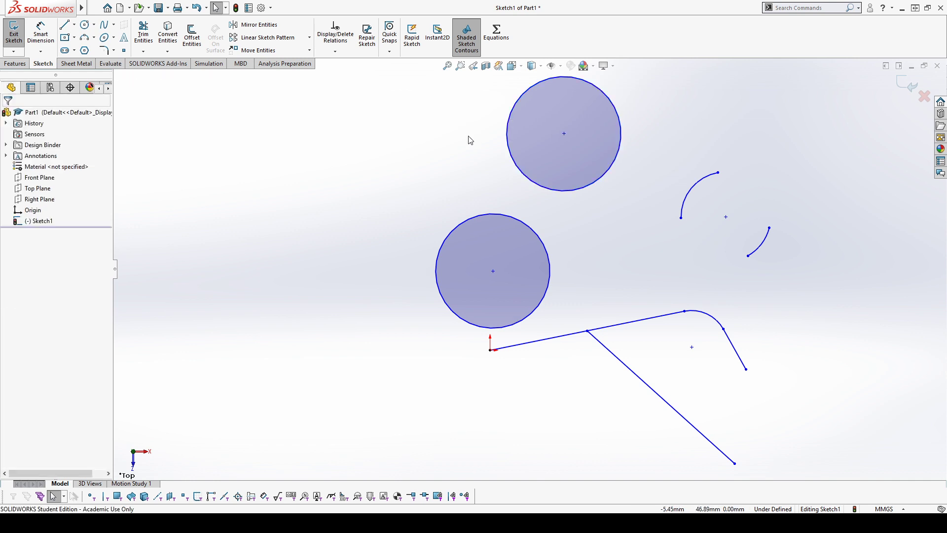
{"action": "left_click_drag", "start_coordinate": [632, 272], "coordinate": [482, 143]}
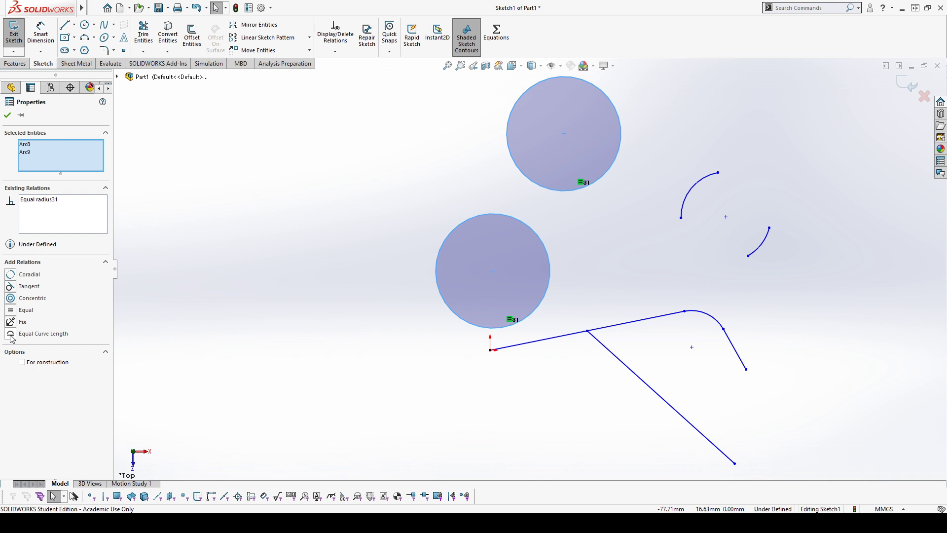
Add an Equal Curve Length relation between the two coradial arcs and pull one arc's endpoint to test it.
{"action": "left_click", "coordinate": [760, 300]}
{"action": "left_click_drag", "start_coordinate": [800, 129], "coordinate": [682, 291]}
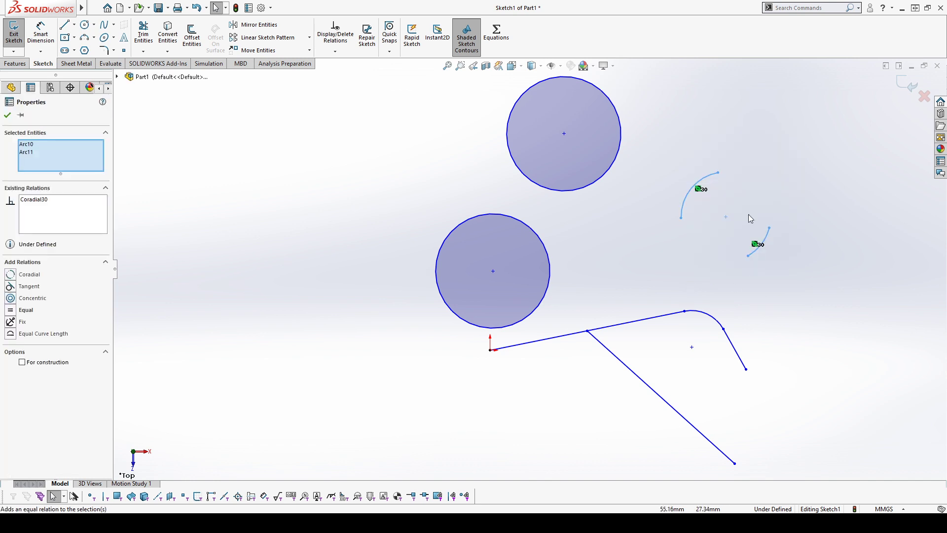
{"action": "left_click", "coordinate": [11, 335]}
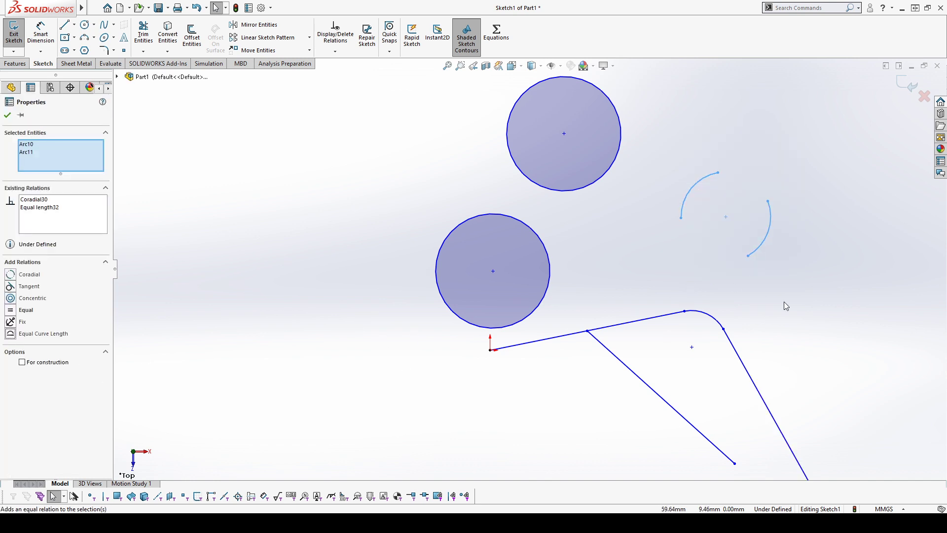
{"action": "left_click", "coordinate": [818, 264]}
{"action": "left_click_drag", "start_coordinate": [768, 201], "coordinate": [775, 231]}
{"action": "left_click", "coordinate": [710, 277]}
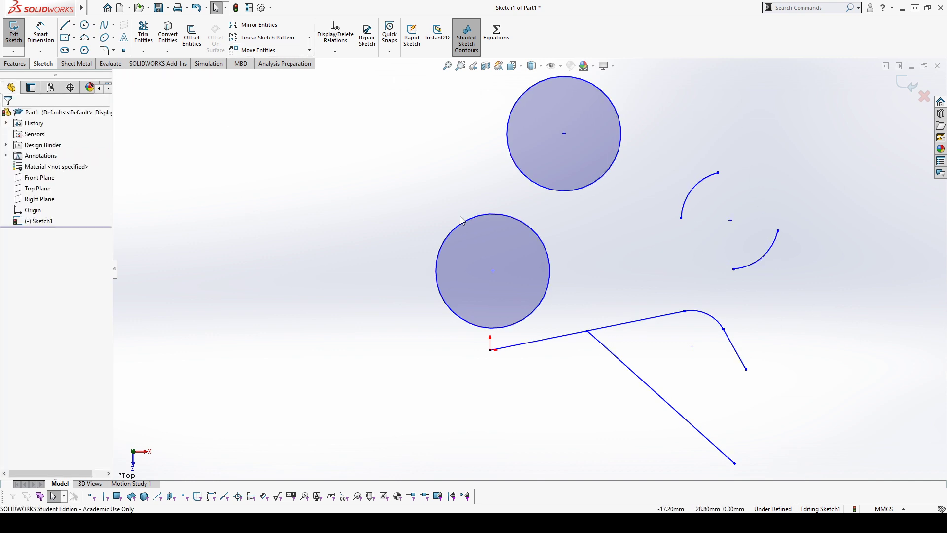
Check the lower arc's relations and shift the upper arc's free endpoint to about X 49.2, Y 37.8 mm.
{"action": "scroll", "coordinate": [762, 269], "scroll_direction": "up", "scroll_amount": 3}
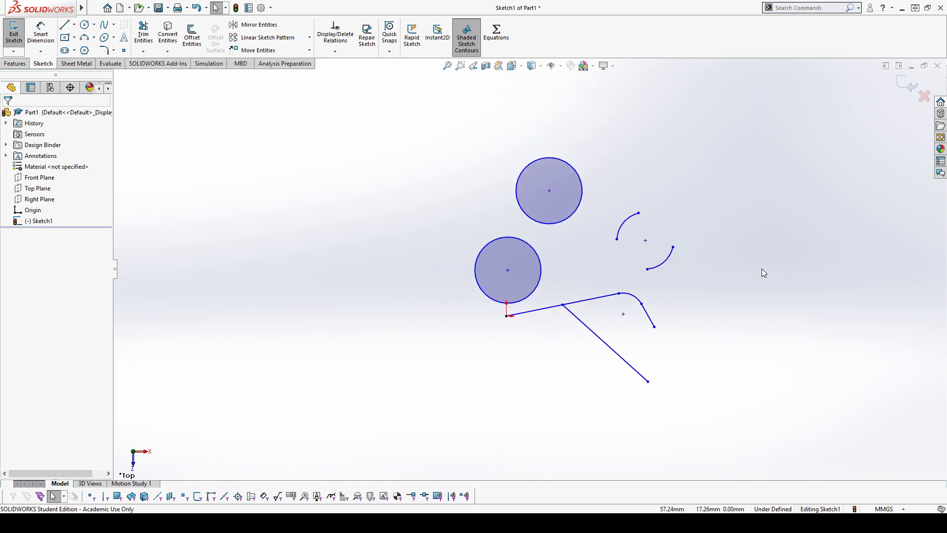
{"action": "scroll", "coordinate": [642, 242], "scroll_direction": "down", "scroll_amount": 3}
{"action": "scroll", "coordinate": [656, 291], "scroll_direction": "up", "scroll_amount": 2}
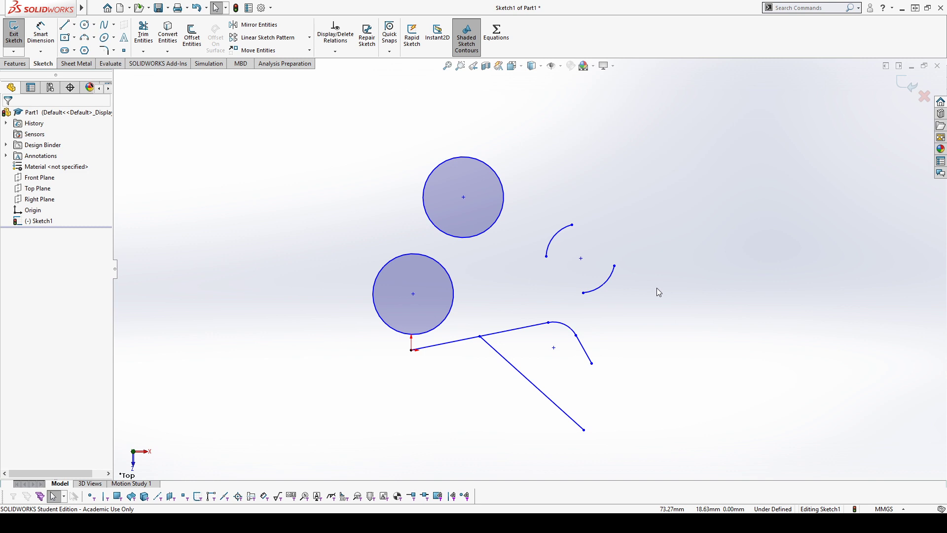
{"action": "left_click", "coordinate": [603, 284]}
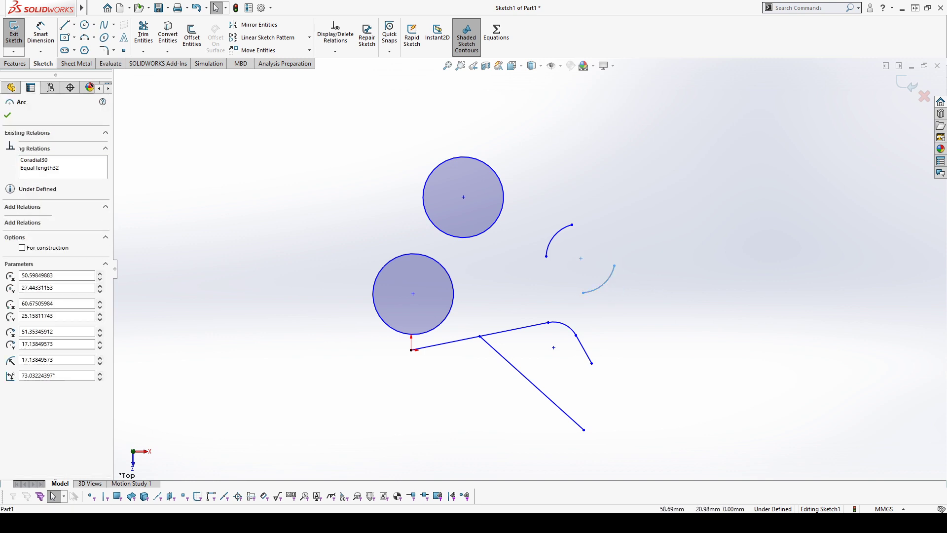
{"action": "left_click", "coordinate": [533, 191]}
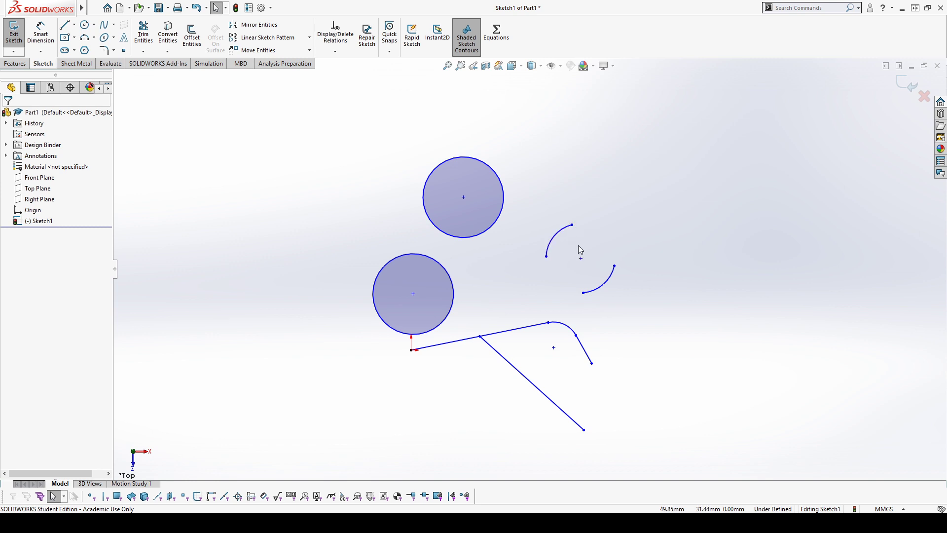
{"action": "mouse_move", "coordinate": [573, 225]}
{"action": "left_mouse_down"}
{"action": "mouse_move", "coordinate": [600, 221]}
{"action": "mouse_move", "coordinate": [569, 225]}
{"action": "mouse_move", "coordinate": [578, 228]}
{"action": "left_mouse_up"}
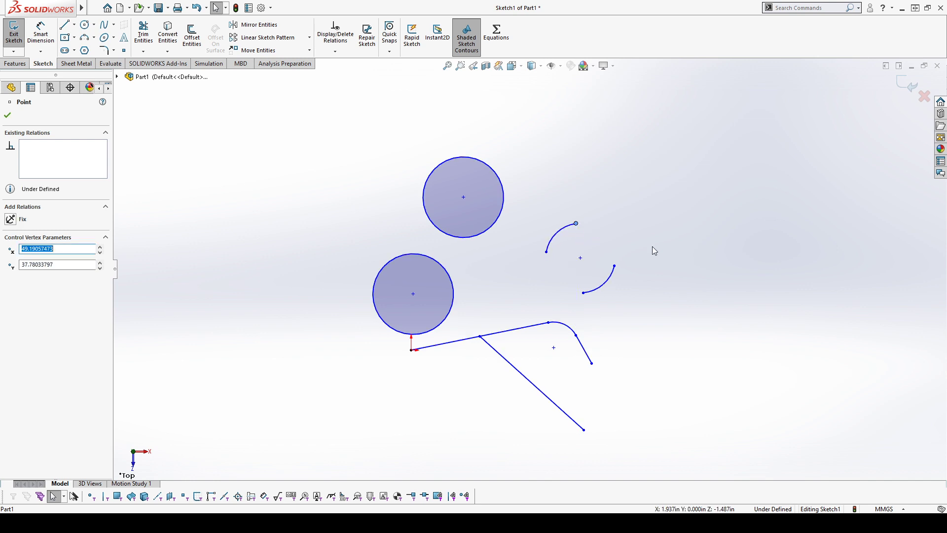
{"action": "left_click", "coordinate": [669, 253]}
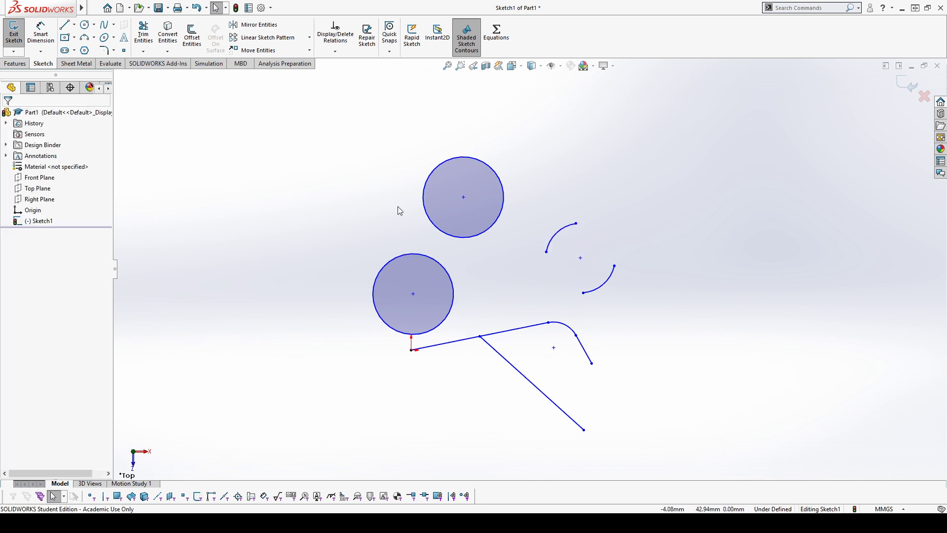
Examine the relations held by the upper circle and the lower arc, and which entities they link.
{"action": "left_click", "coordinate": [425, 200]}
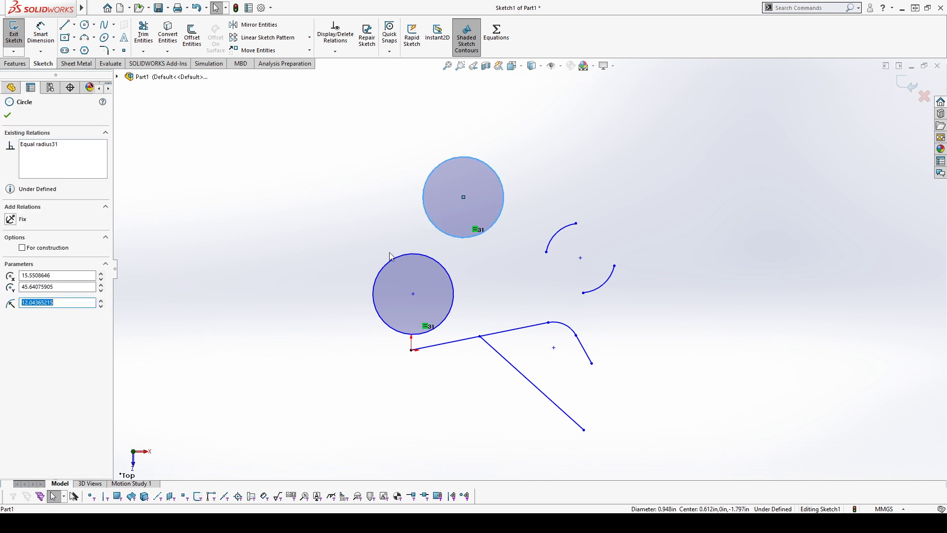
{"action": "left_click", "coordinate": [423, 254]}
{"action": "left_click", "coordinate": [622, 282]}
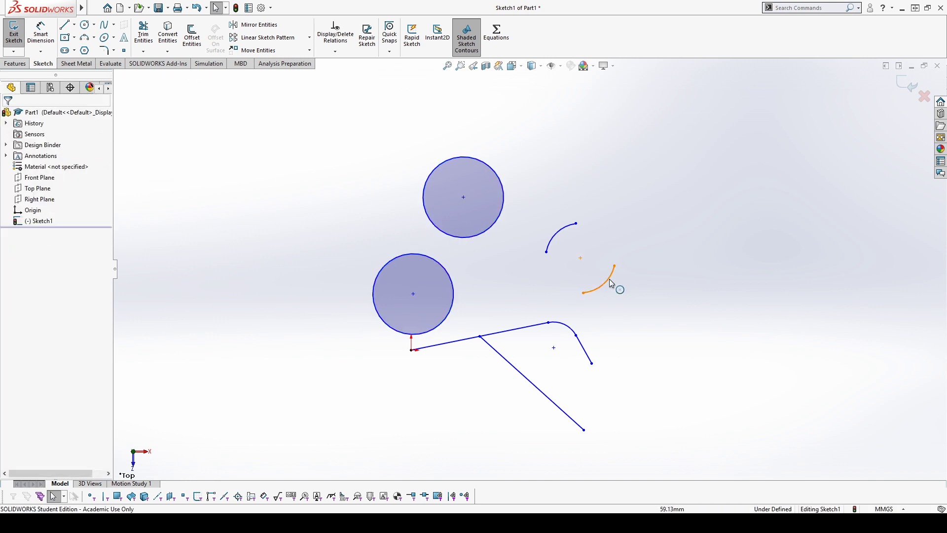
{"action": "left_click", "coordinate": [609, 280]}
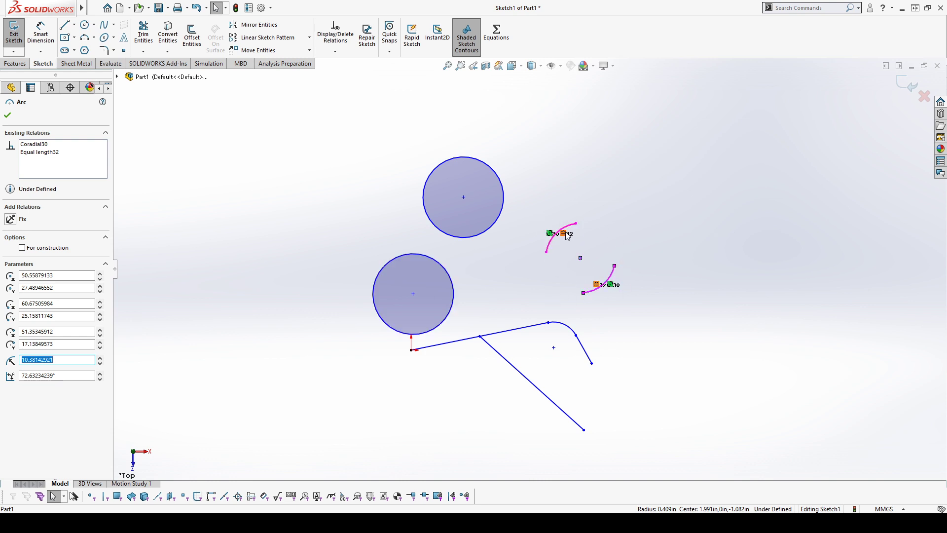
{"action": "left_click", "coordinate": [735, 203]}
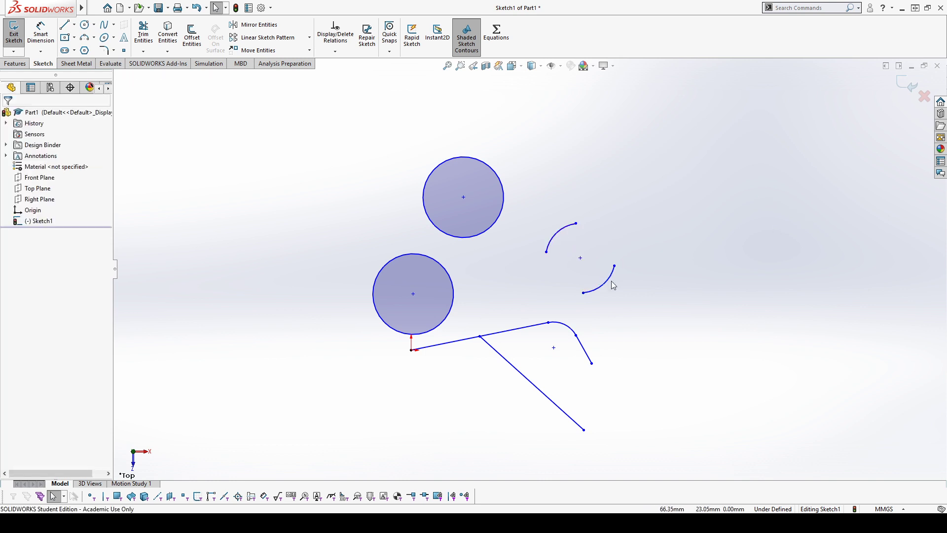
Pull the lower arc's endpoint outward to enlarge both coradial, equal-length arcs around their shared centre.
{"action": "mouse_move", "coordinate": [584, 293]}
{"action": "left_mouse_down"}
{"action": "mouse_move", "coordinate": [574, 280]}
{"action": "mouse_move", "coordinate": [628, 258]}
{"action": "mouse_move", "coordinate": [613, 286]}
{"action": "mouse_move", "coordinate": [599, 288]}
{"action": "left_mouse_up"}
{"action": "left_click", "coordinate": [736, 263]}
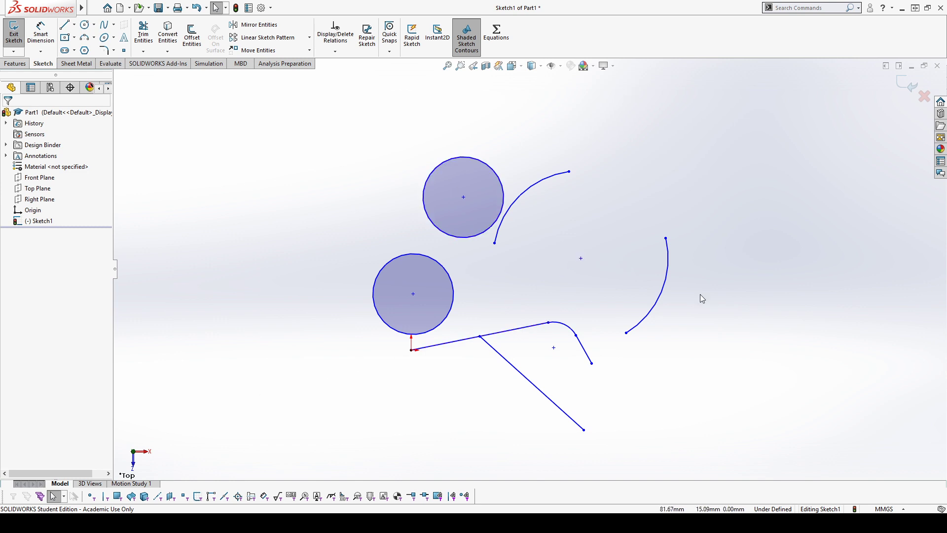
{"action": "left_click", "coordinate": [490, 346]}
{"action": "key", "text": "Escape"}
Select all lines, arcs and circles in the sketch and delete them.
{"action": "left_click", "coordinate": [462, 197]}
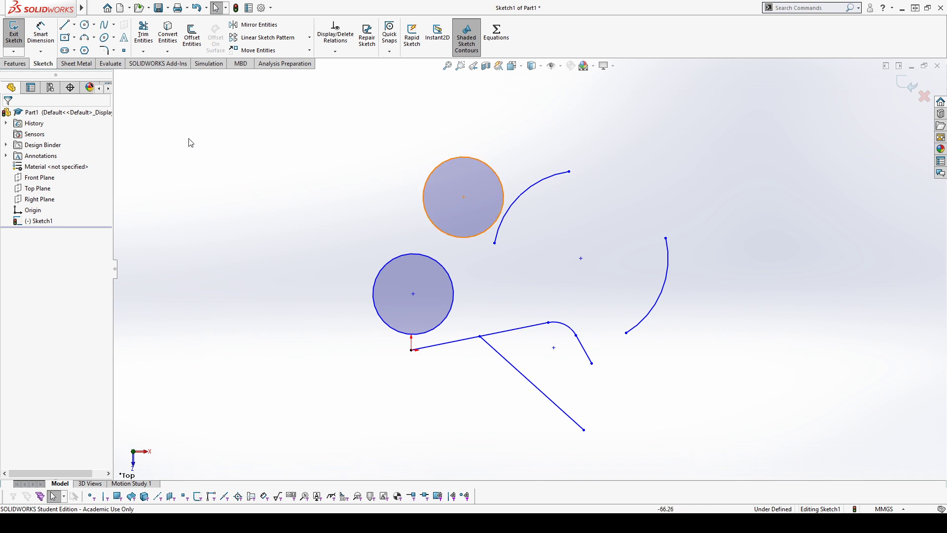
{"action": "left_click_drag", "start_coordinate": [241, 105], "coordinate": [763, 473]}
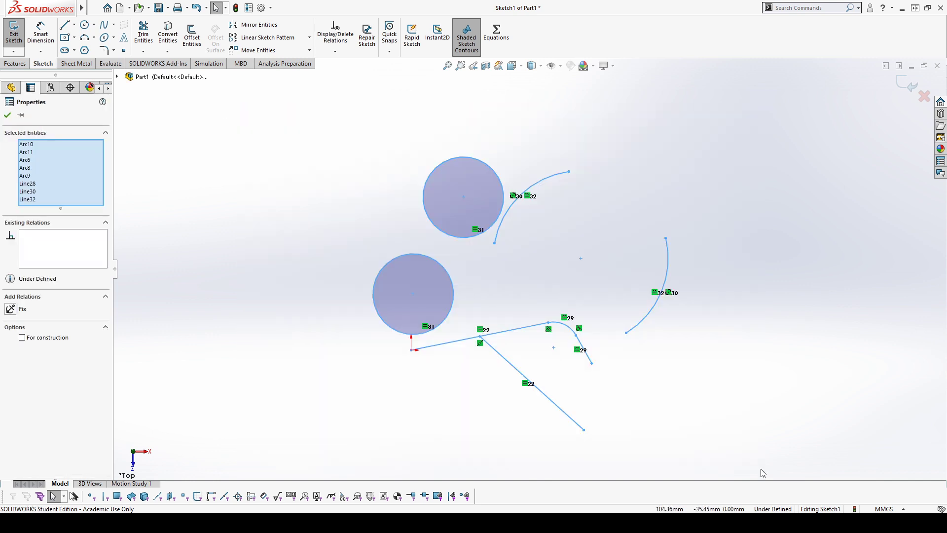
{"action": "key", "text": "Delete"}
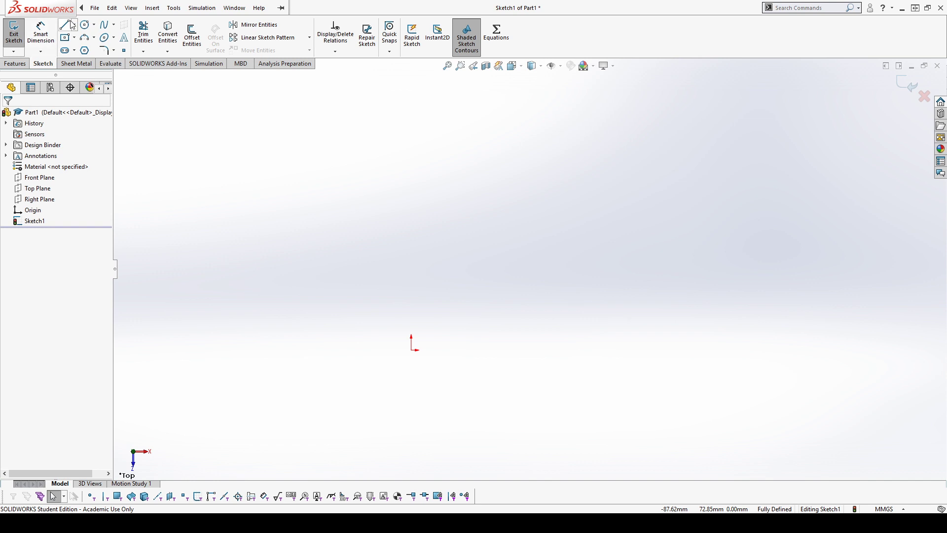
Sketch a tilted 3 Point Center Rectangle centred on the origin, with a short side of about 38.5 mm.
{"action": "left_click", "coordinate": [64, 38]}
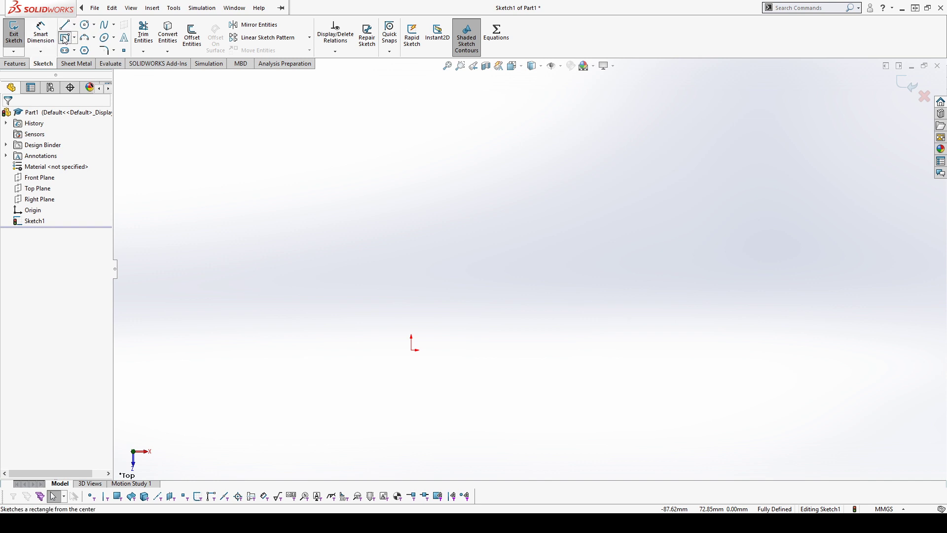
{"action": "left_click", "coordinate": [411, 349]}
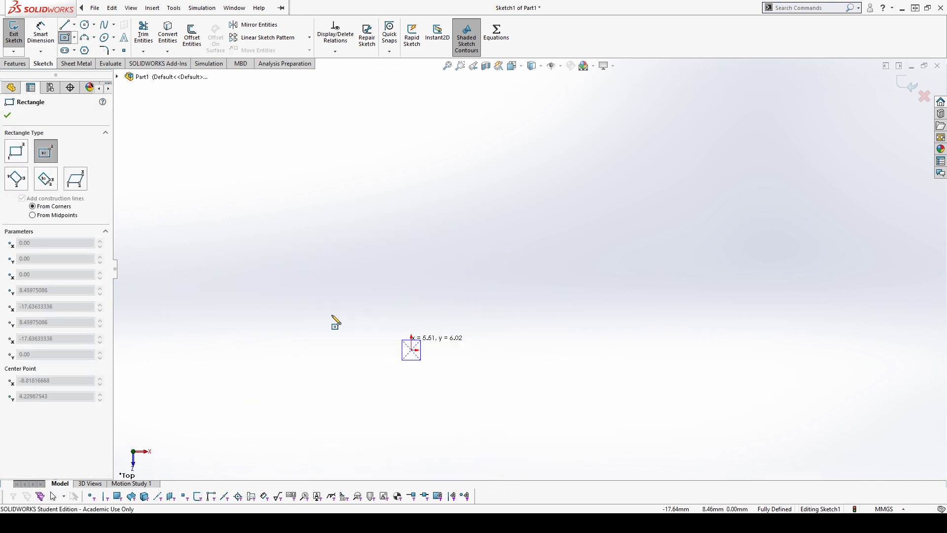
{"action": "left_click", "coordinate": [46, 182]}
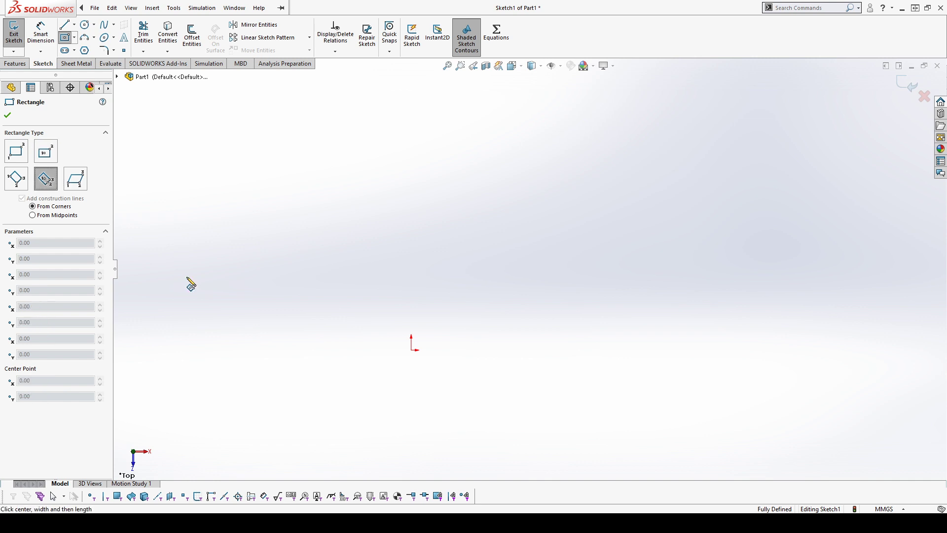
{"action": "left_click", "coordinate": [411, 349]}
{"action": "left_click", "coordinate": [518, 249]}
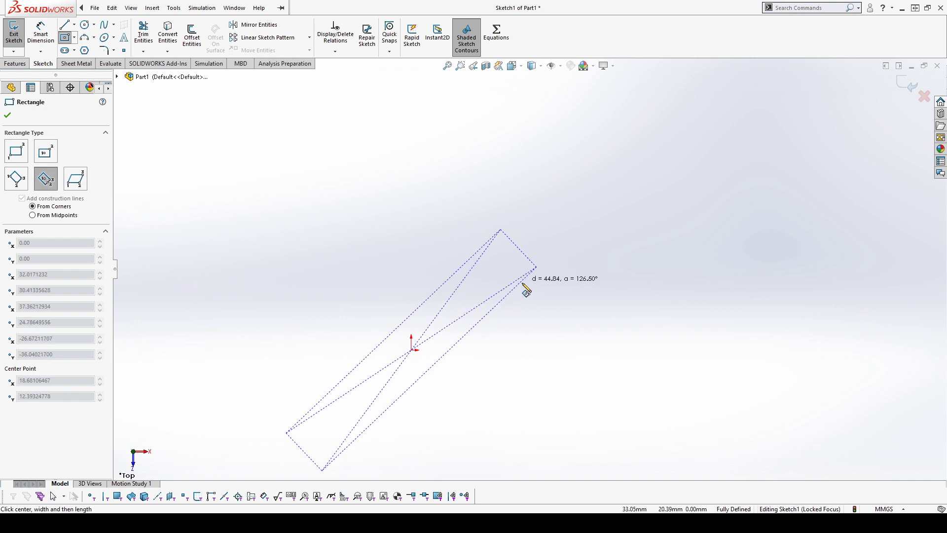
{"action": "left_click", "coordinate": [554, 317]}
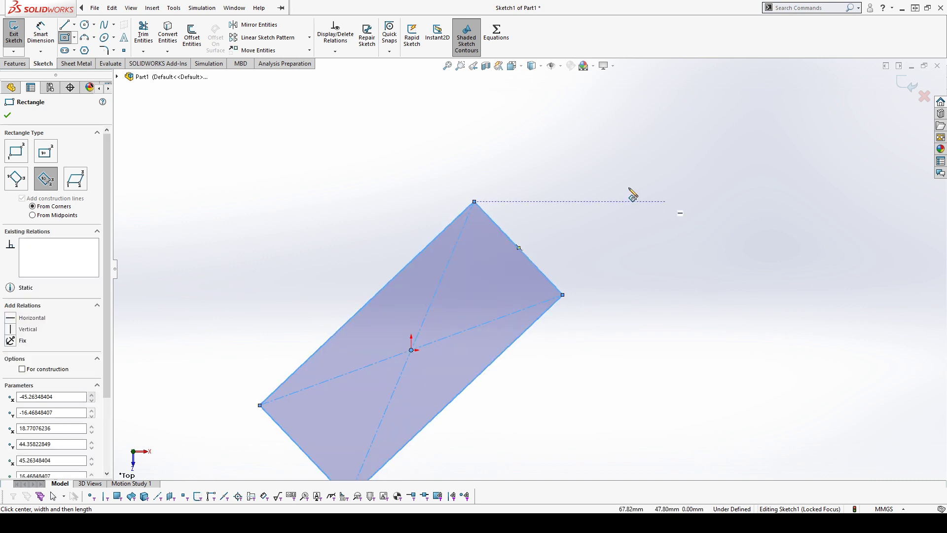
{"action": "key", "text": "Escape"}
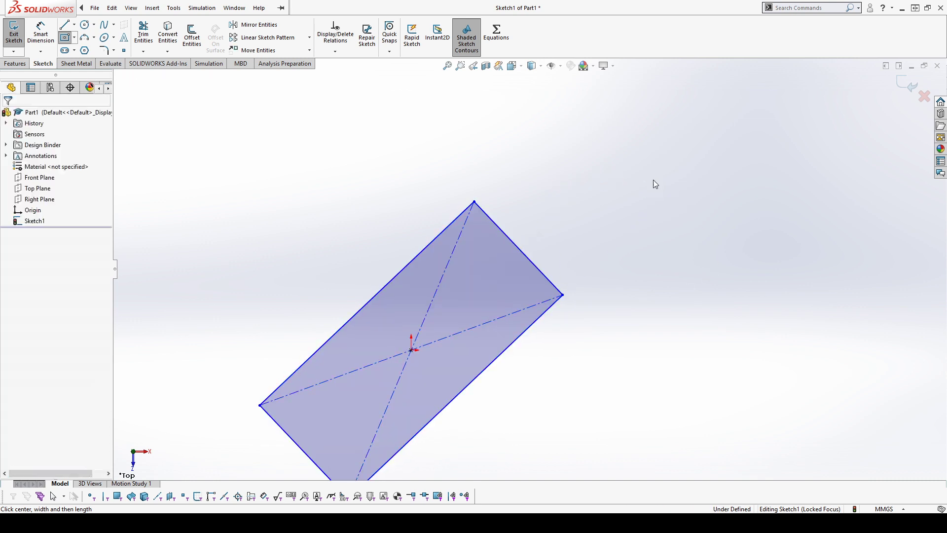
Add an aligned dimension to the rectangle's upper-right short side and set it to 40 mm.
{"action": "left_click", "coordinate": [40, 33]}
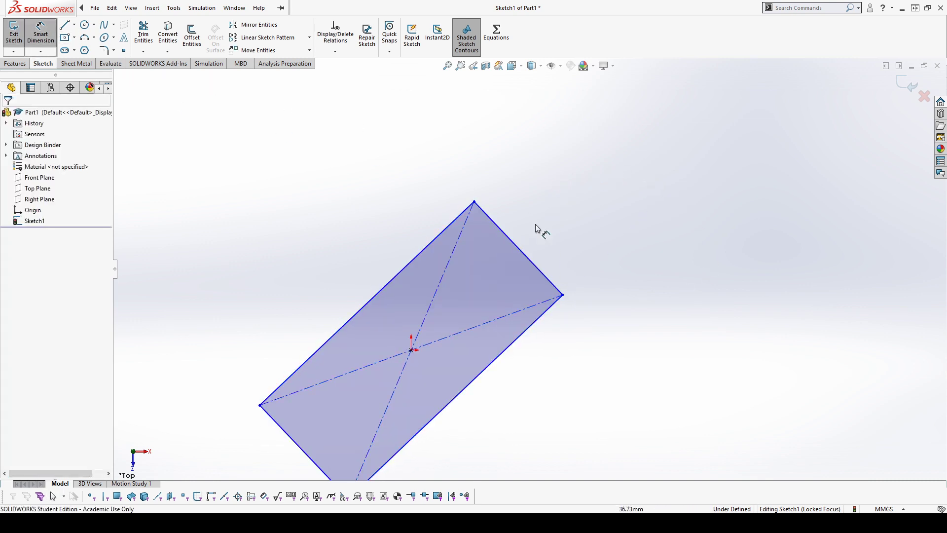
{"action": "left_click", "coordinate": [526, 256]}
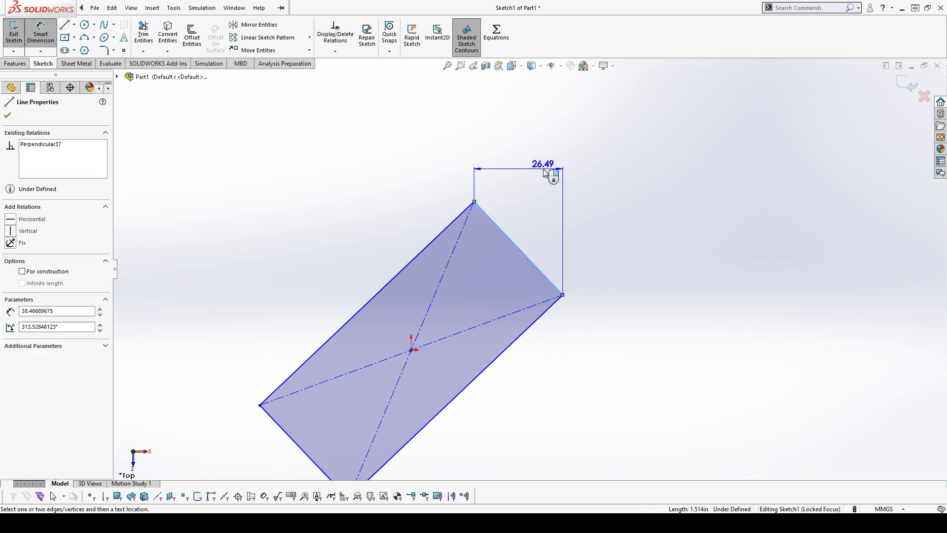
{"action": "left_click", "coordinate": [581, 185]}
{"action": "type", "text": "40"}
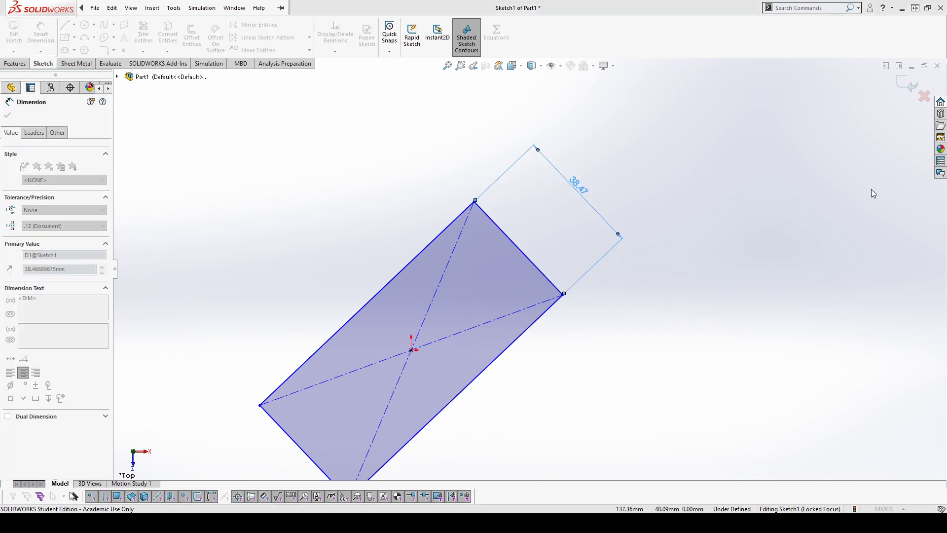
{"action": "key", "text": "Return"}
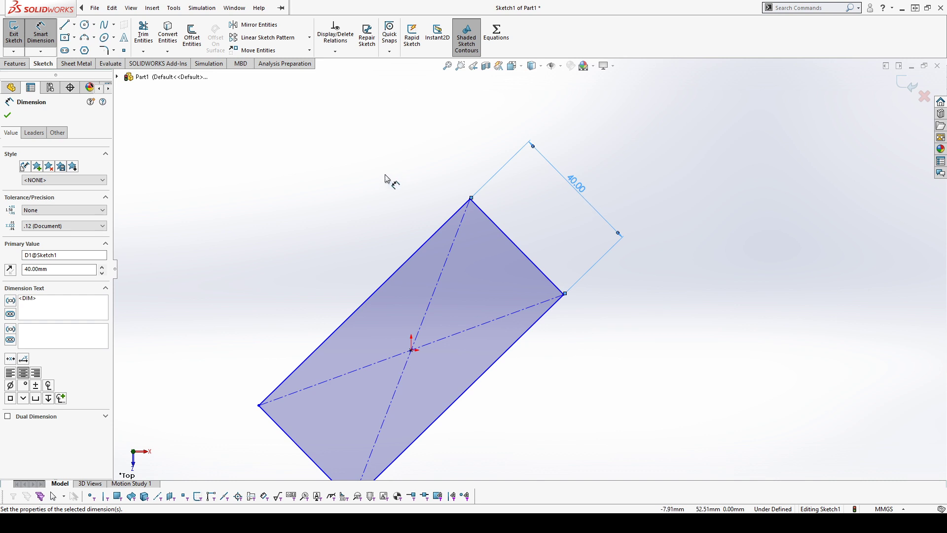
Dimension the vertical distance between the two endpoints of the rectangle's 40 mm side, accepting the proposed value.
{"action": "left_click", "coordinate": [470, 199]}
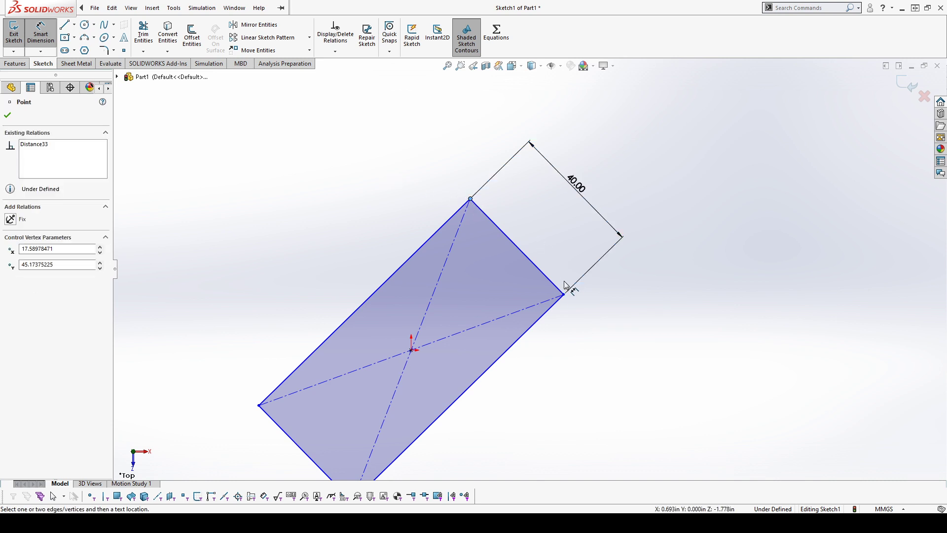
{"action": "left_click", "coordinate": [564, 294]}
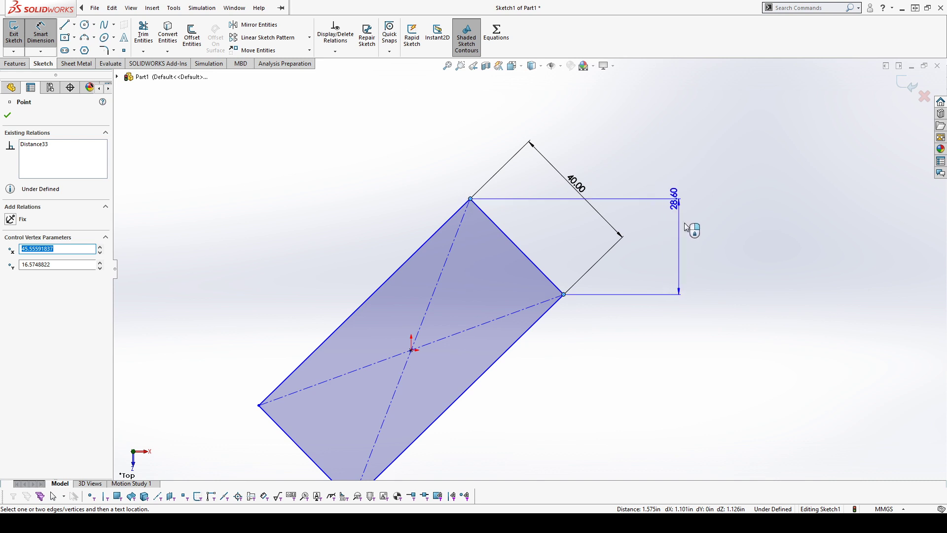
{"action": "left_click", "coordinate": [716, 269]}
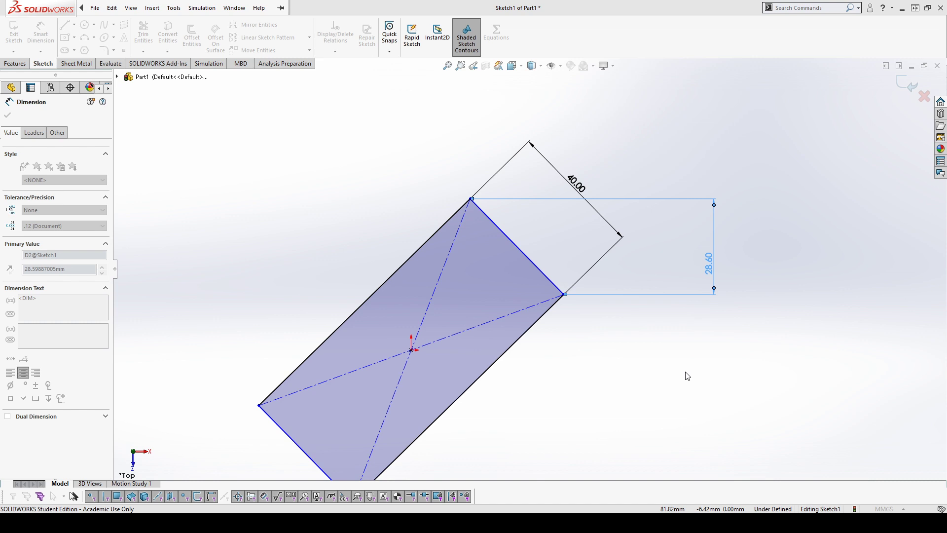
{"action": "left_click", "coordinate": [688, 257]}
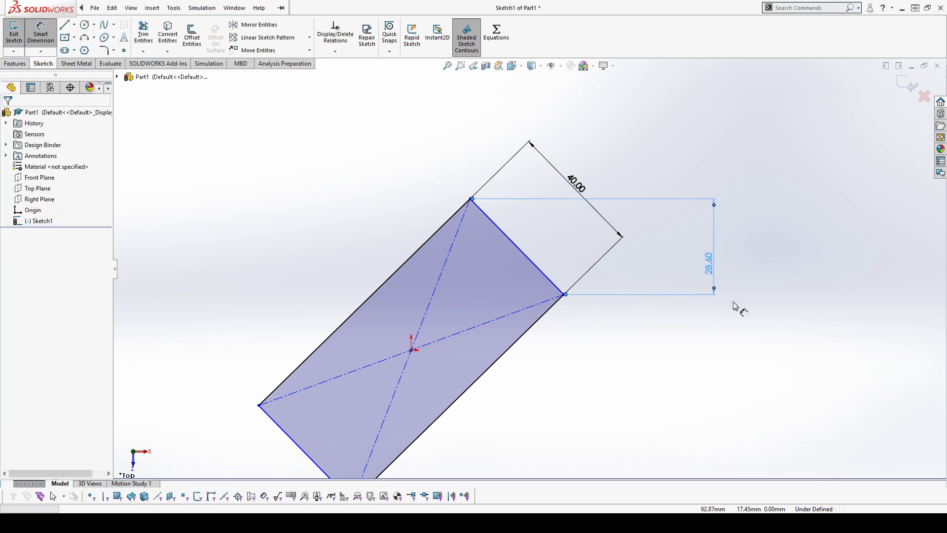
{"action": "key", "text": "Escape"}
{"action": "left_click_drag", "start_coordinate": [751, 327], "coordinate": [667, 161]}
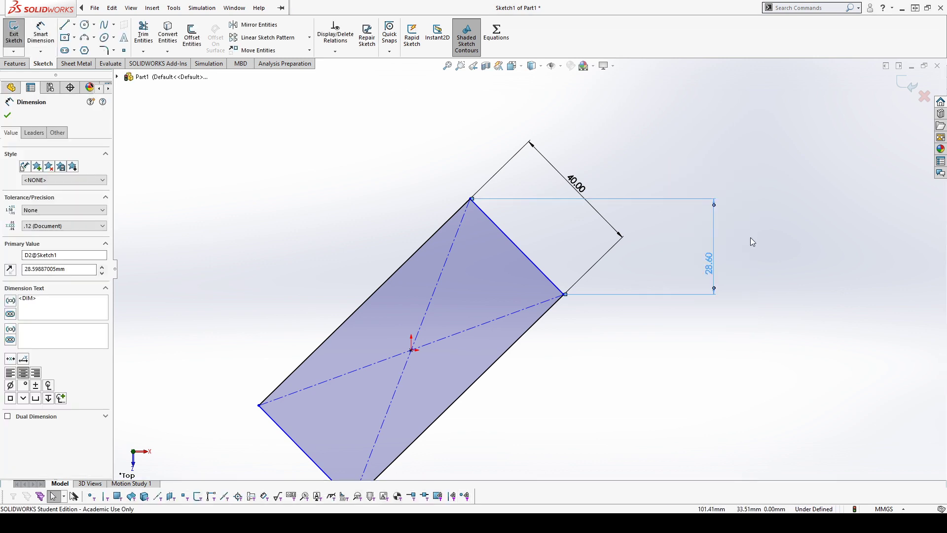
Replace the vertical dimension across the rectangle's 40 mm side with a new one set to 30 mm.
{"action": "key", "text": "Delete"}
{"action": "left_click", "coordinate": [41, 35]}
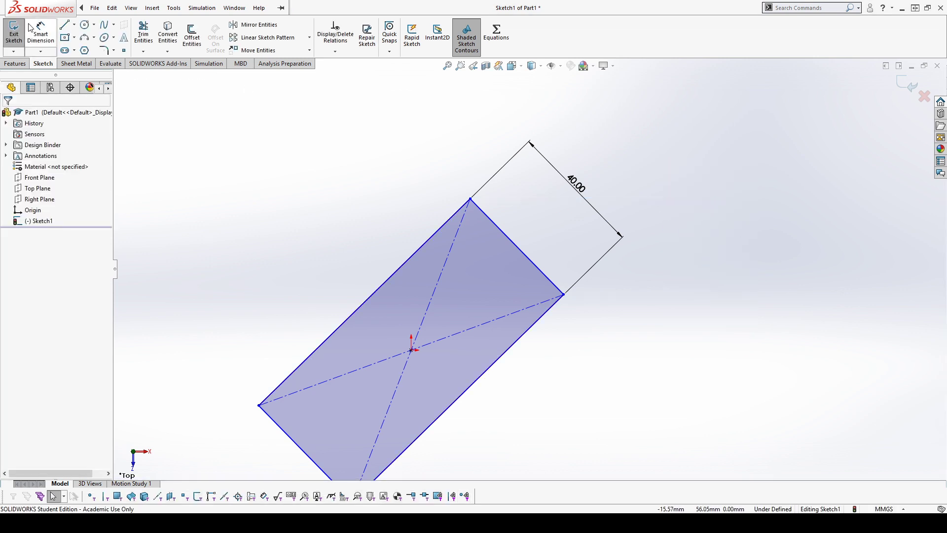
{"action": "left_click", "coordinate": [512, 239]}
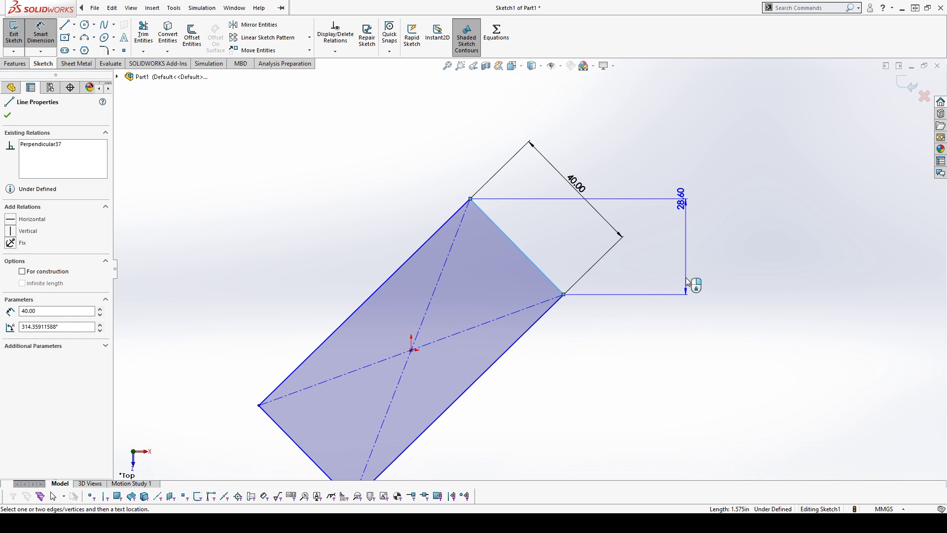
{"action": "left_click", "coordinate": [683, 228]}
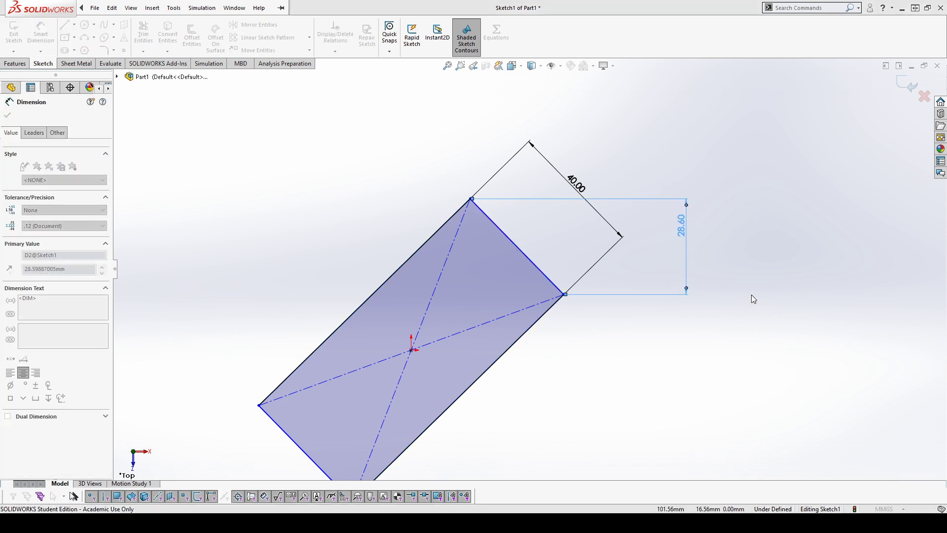
{"action": "type", "text": "30"}
{"action": "key", "text": "Return"}
{"action": "left_click", "coordinate": [737, 291]}
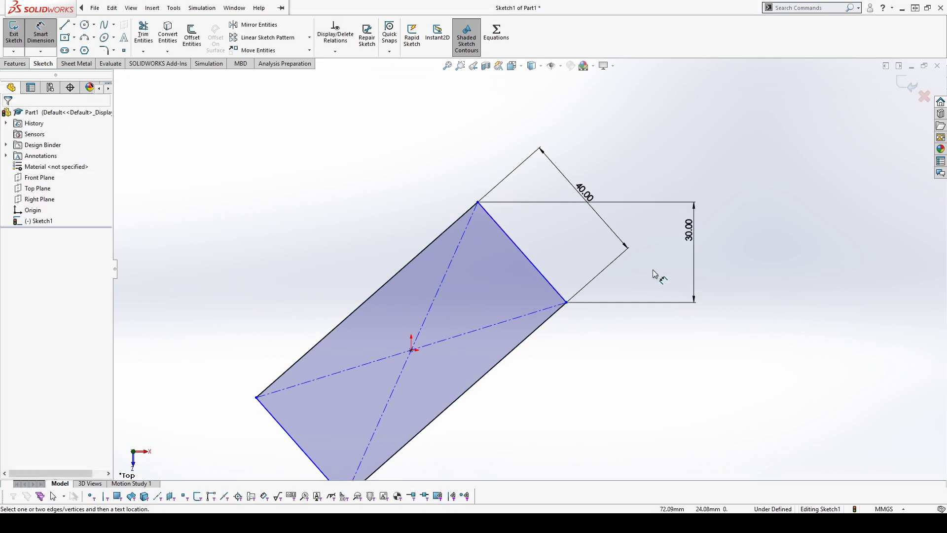
Draw a 30 mm vertical and a horizontal construction line that form a right triangle with the rectangle's 40 mm side, and check their relations.
{"action": "left_click", "coordinate": [69, 25]}
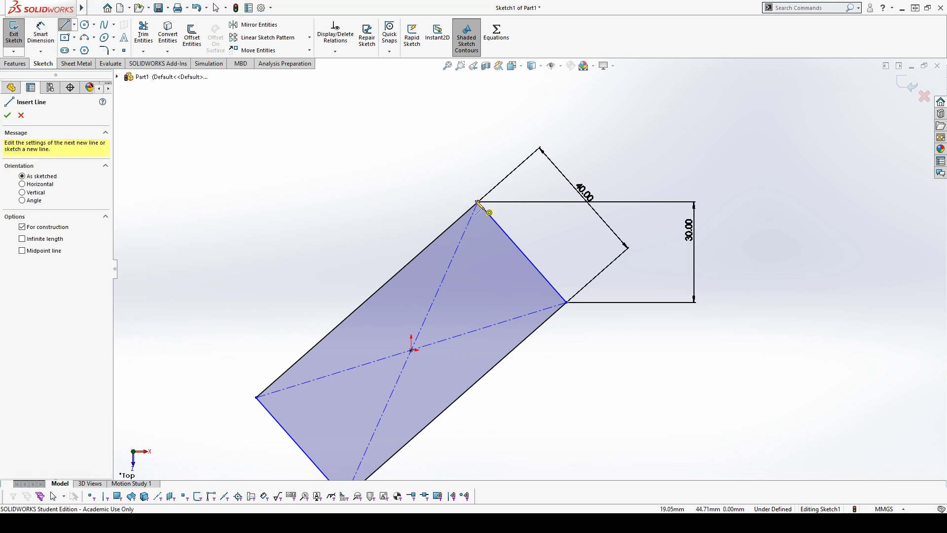
{"action": "left_click", "coordinate": [478, 202]}
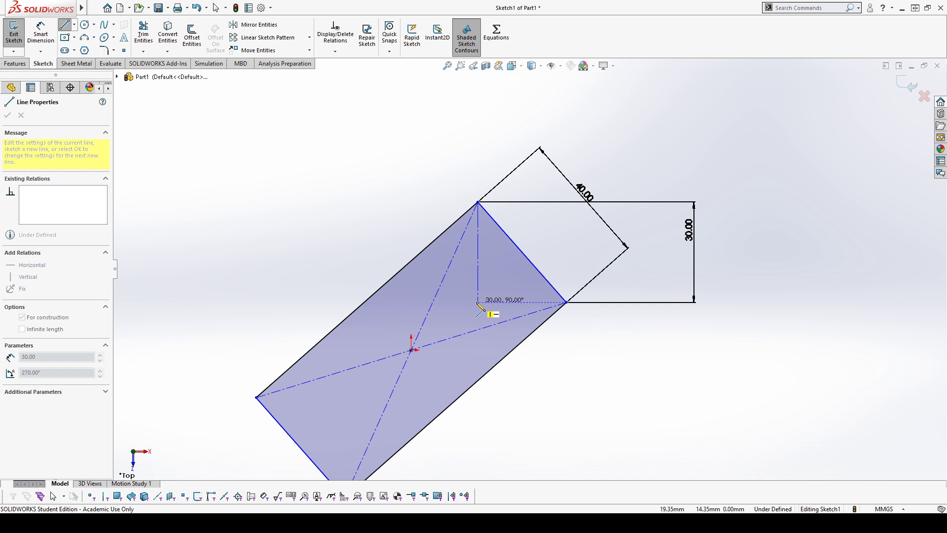
{"action": "left_click", "coordinate": [478, 302]}
{"action": "left_click", "coordinate": [567, 302]}
{"action": "key", "text": "Escape"}
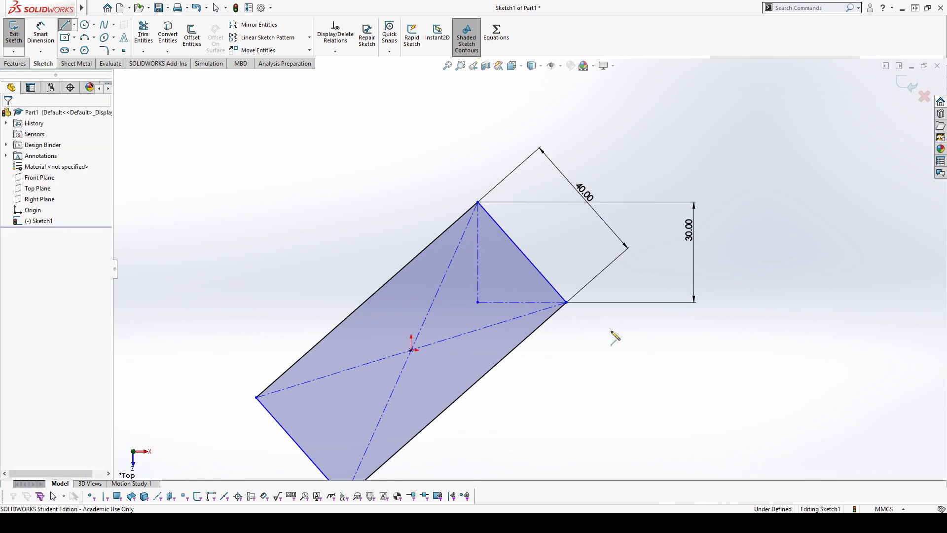
{"action": "left_click", "coordinate": [512, 303]}
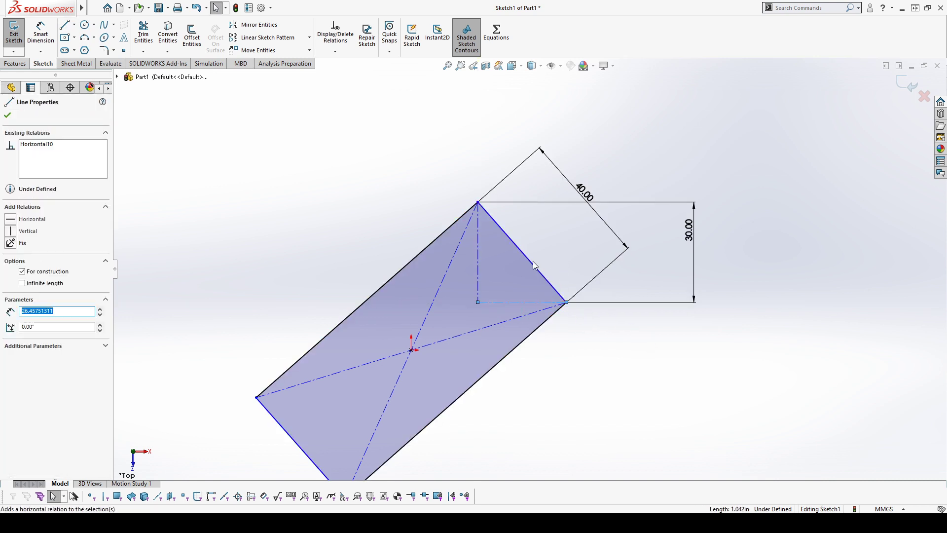
{"action": "left_click", "coordinate": [478, 260]}
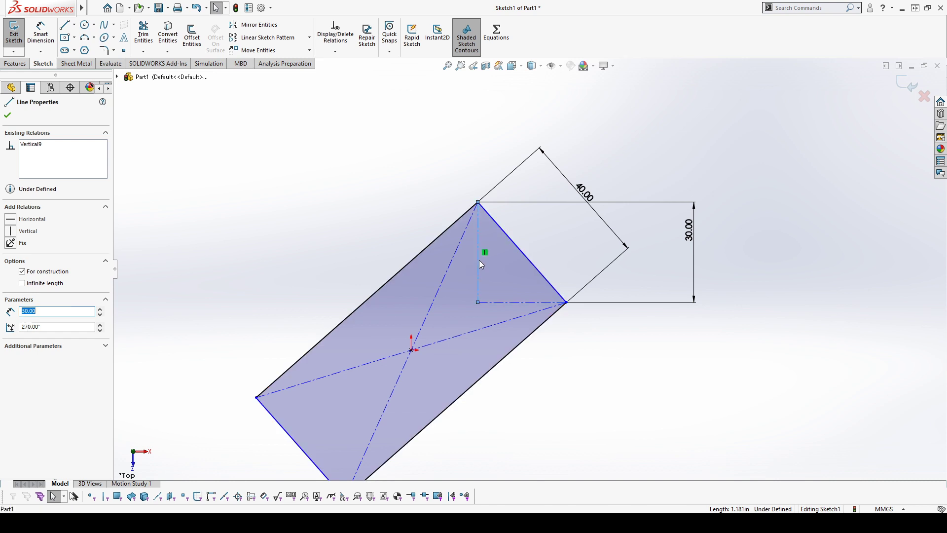
{"action": "left_click", "coordinate": [594, 392]}
Try to dimension the length of the vertical construction line inside the rectangle.
{"action": "right_click_drag", "start_coordinate": [603, 414], "coordinate": [598, 367]}
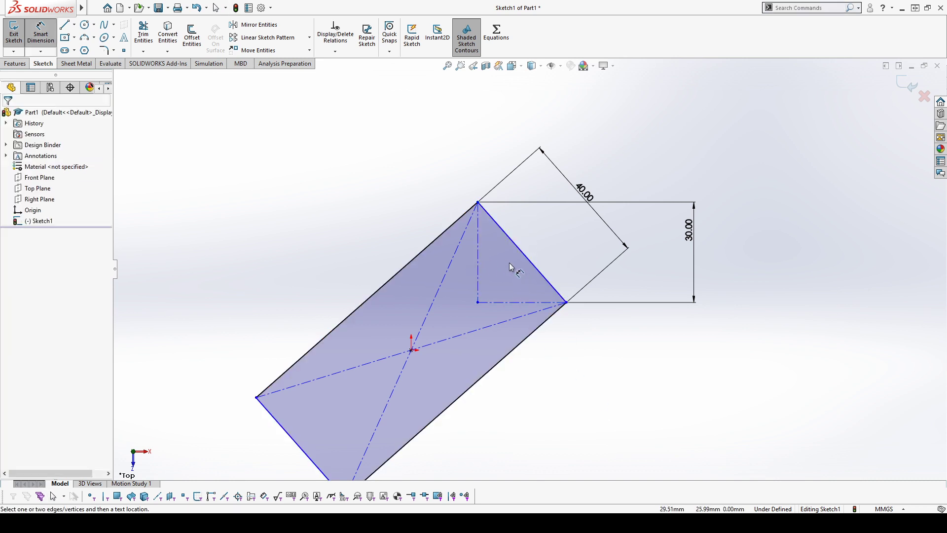
{"action": "left_click", "coordinate": [478, 265]}
{"action": "left_click", "coordinate": [552, 249]}
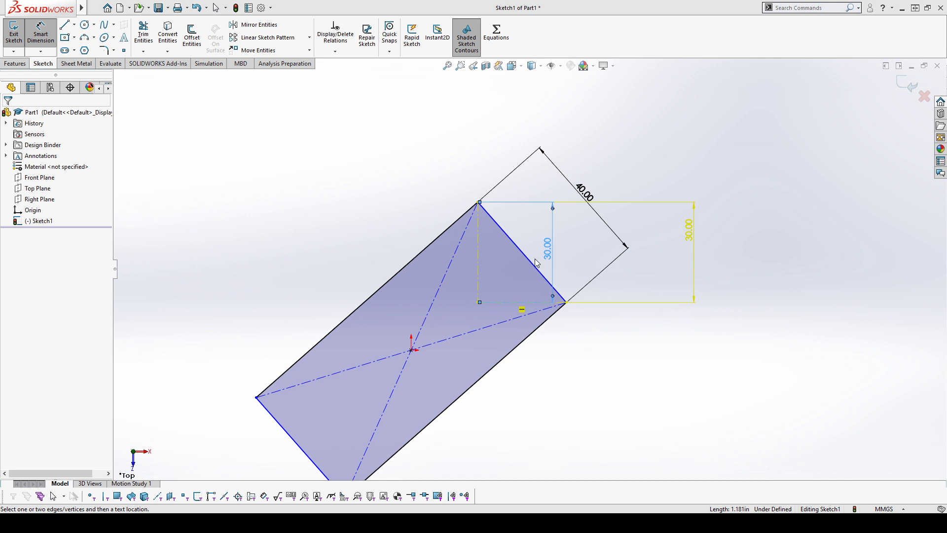
{"action": "left_click", "coordinate": [536, 260]}
{"action": "left_click", "coordinate": [656, 398]}
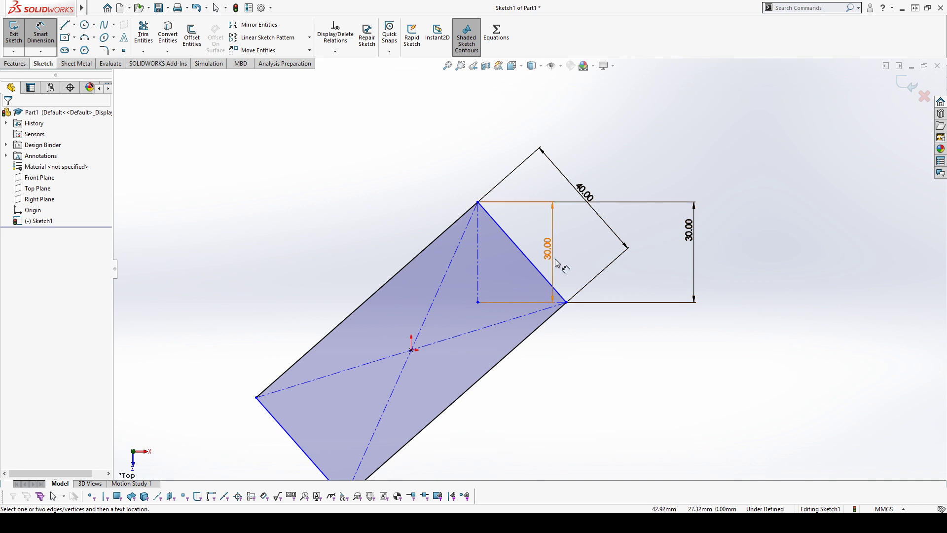
{"action": "key", "text": "Escape"}
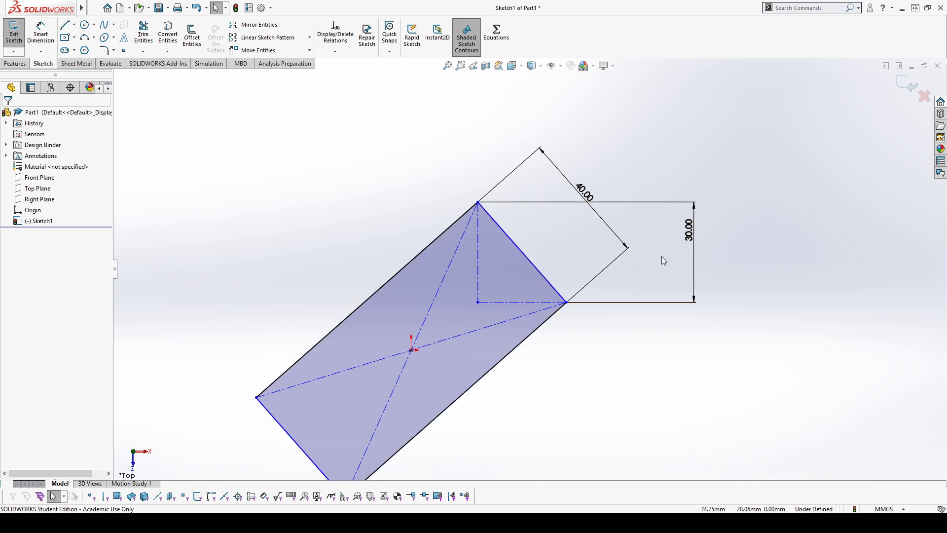
Undo the two construction lines and the vertical 30 mm dimension on the rectangle's 40 mm side.
{"action": "left_click", "coordinate": [695, 249]}
{"action": "key", "text": "ctrl+z"}
{"action": "key", "text": "ctrl+z"}
{"action": "key", "text": "ctrl+z"}
{"action": "key", "text": "ctrl+z"}
{"action": "key", "text": "ctrl+z"}
{"action": "key", "text": "ctrl+z"}
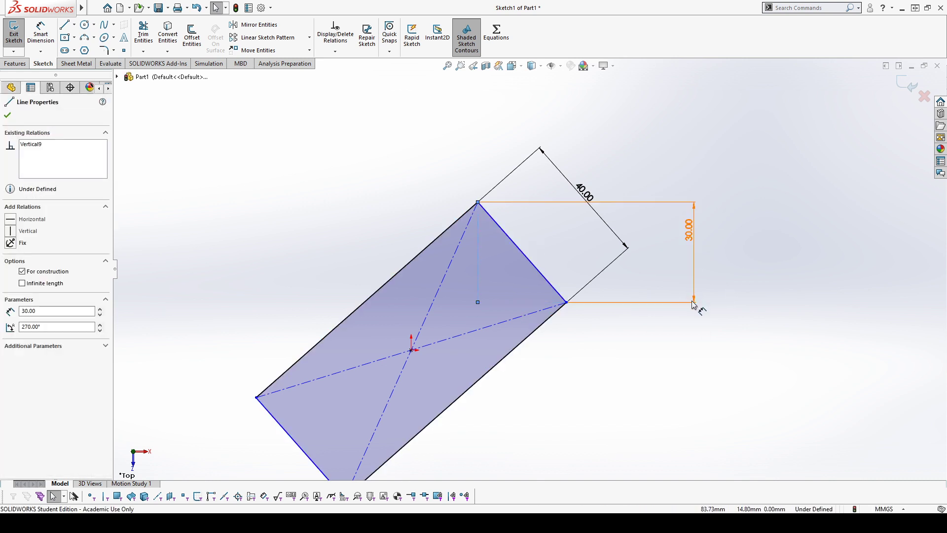
{"action": "key", "text": "ctrl+z"}
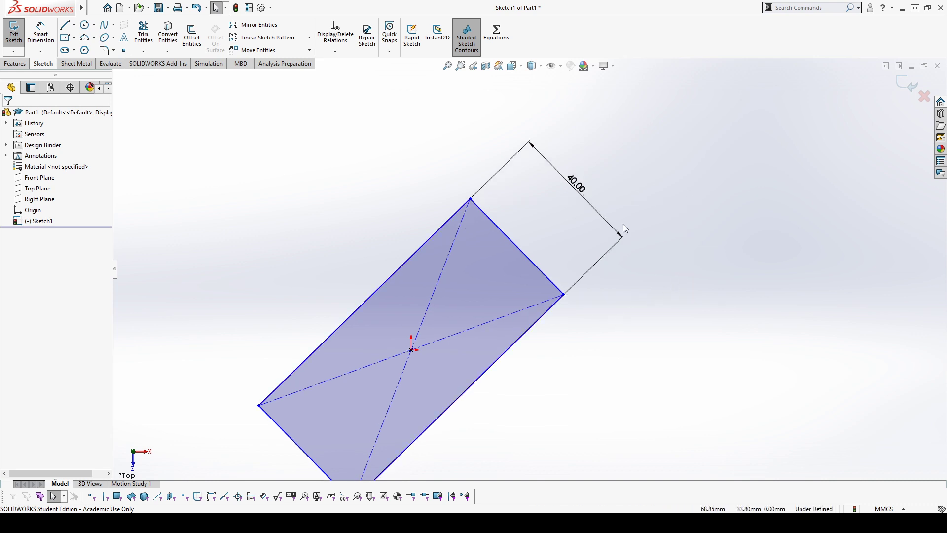
Add a horizontal dimension between the endpoints of the rectangle's 40 mm side and set it to 30 mm.
{"action": "left_click", "coordinate": [41, 34]}
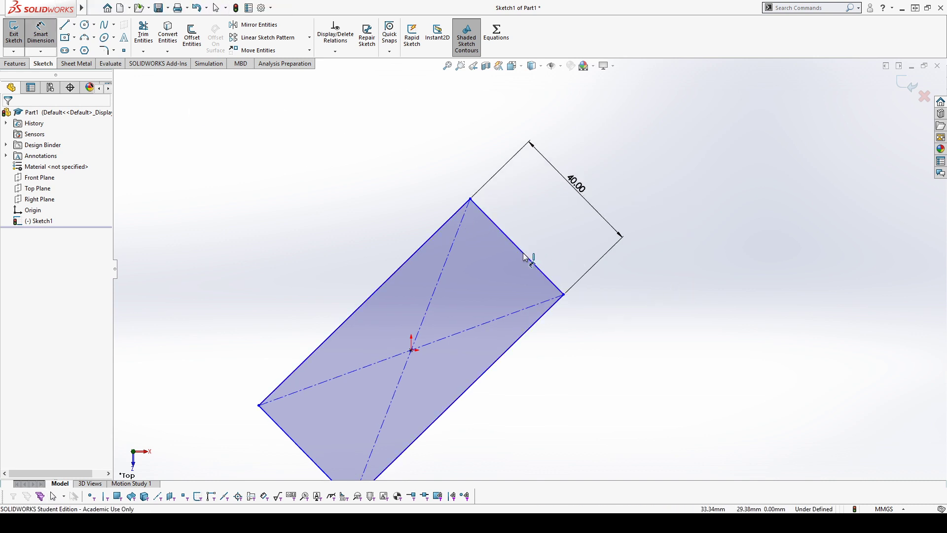
{"action": "left_click", "coordinate": [534, 263]}
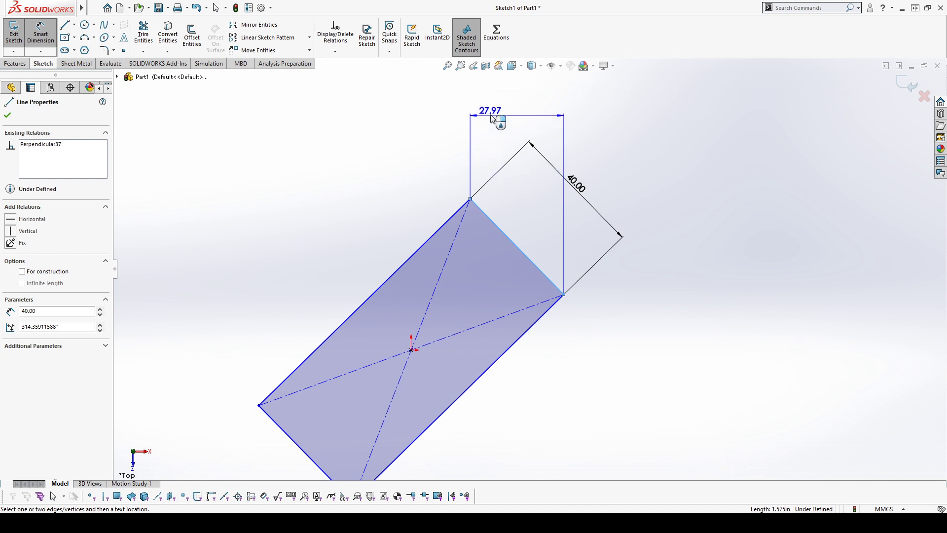
{"action": "left_click", "coordinate": [511, 119]}
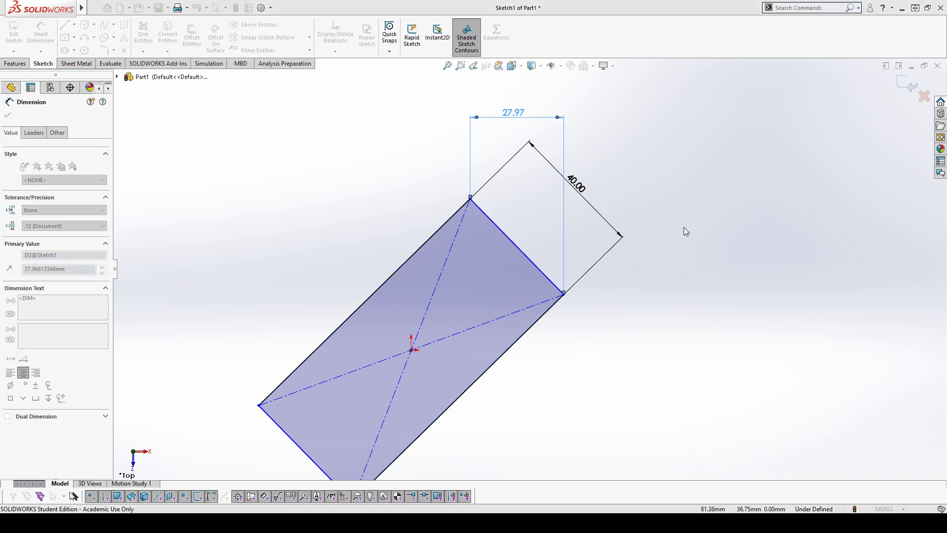
{"action": "type", "text": "30"}
{"action": "key", "text": "Return"}
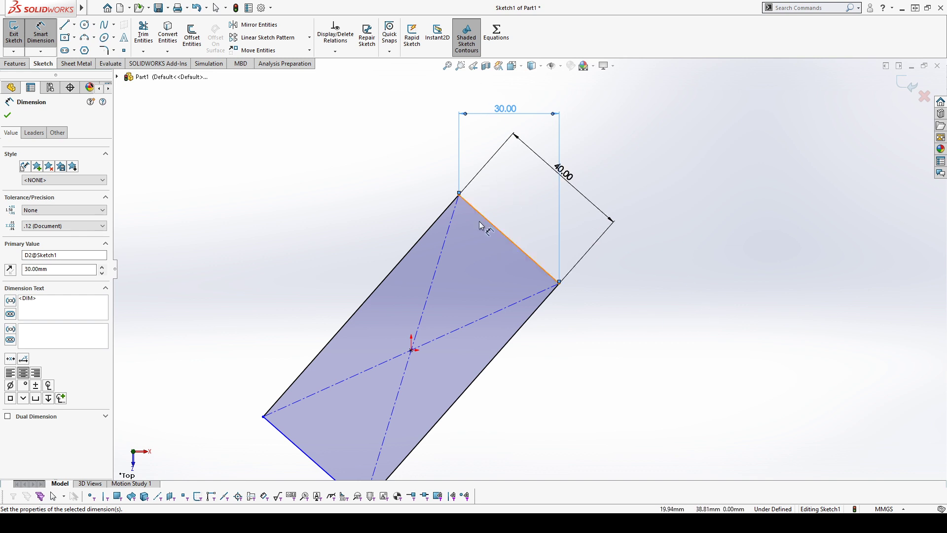
{"action": "key", "text": "Escape"}
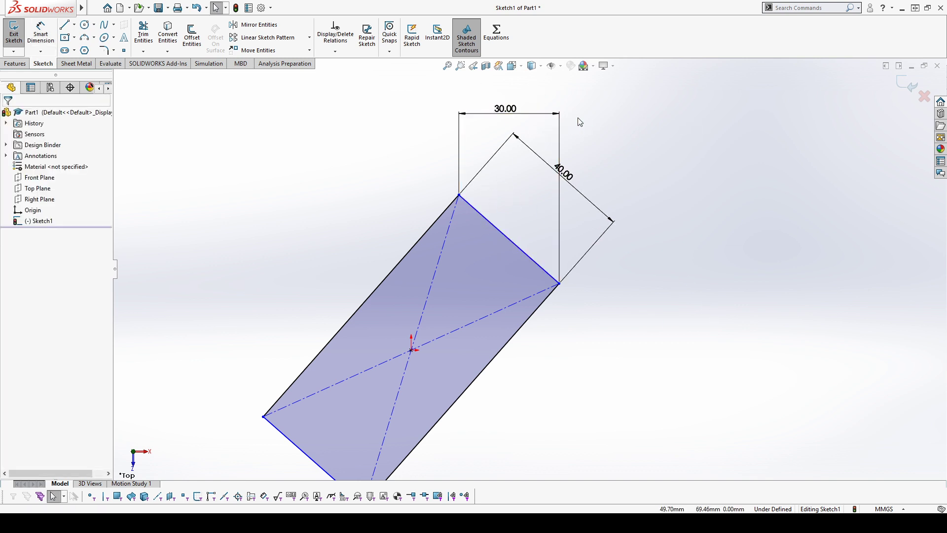
Delete the horizontal 30 mm dimension and the whole rectangle with its remaining dimension.
{"action": "left_click_drag", "start_coordinate": [596, 112], "coordinate": [390, 108]}
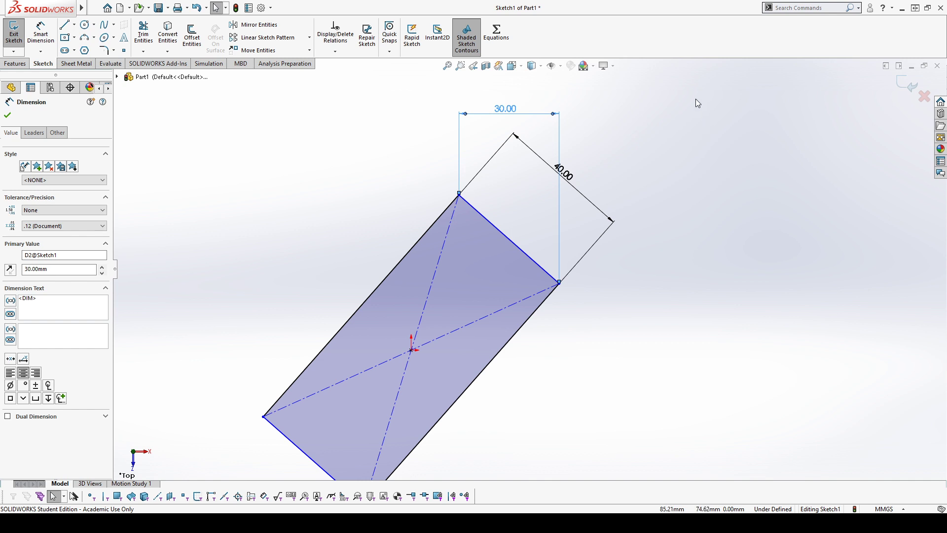
{"action": "key", "text": "Delete"}
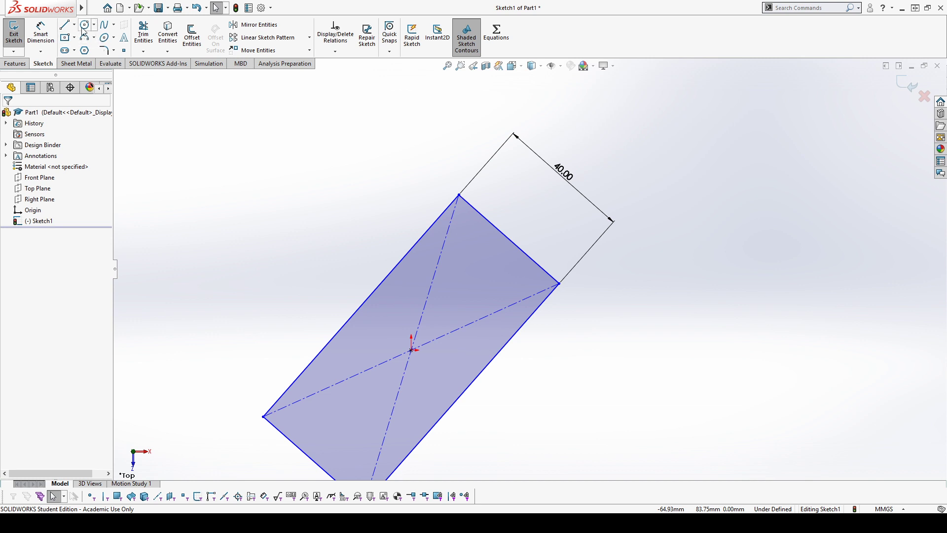
{"action": "scroll", "coordinate": [529, 268], "scroll_direction": "up", "scroll_amount": 3}
{"action": "left_click_drag", "start_coordinate": [318, 168], "coordinate": [657, 410]}
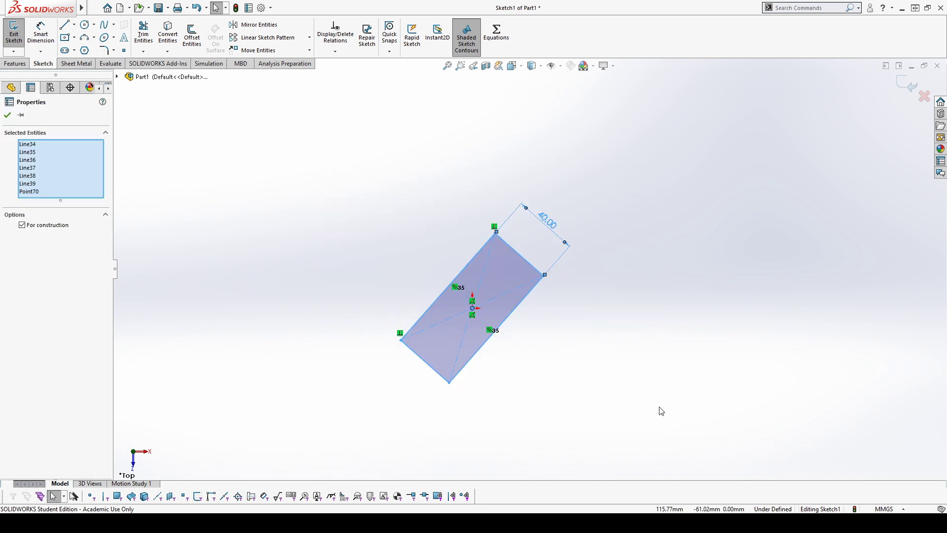
{"action": "key", "text": "Delete"}
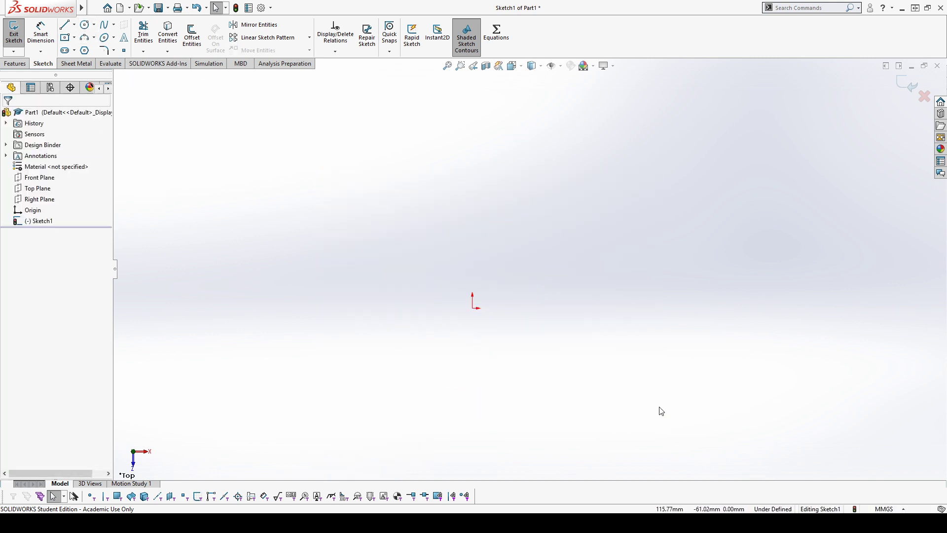
Sketch a circle with a radius of about 86 mm centred on the origin.
{"action": "left_click", "coordinate": [85, 24]}
{"action": "left_click", "coordinate": [473, 307]}
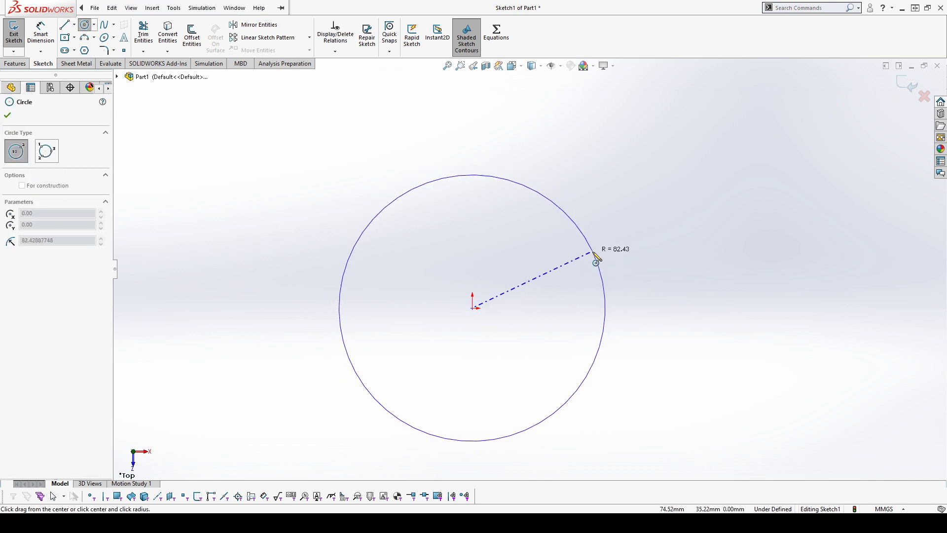
{"action": "left_click", "coordinate": [611, 308]}
{"action": "key", "text": "Escape"}
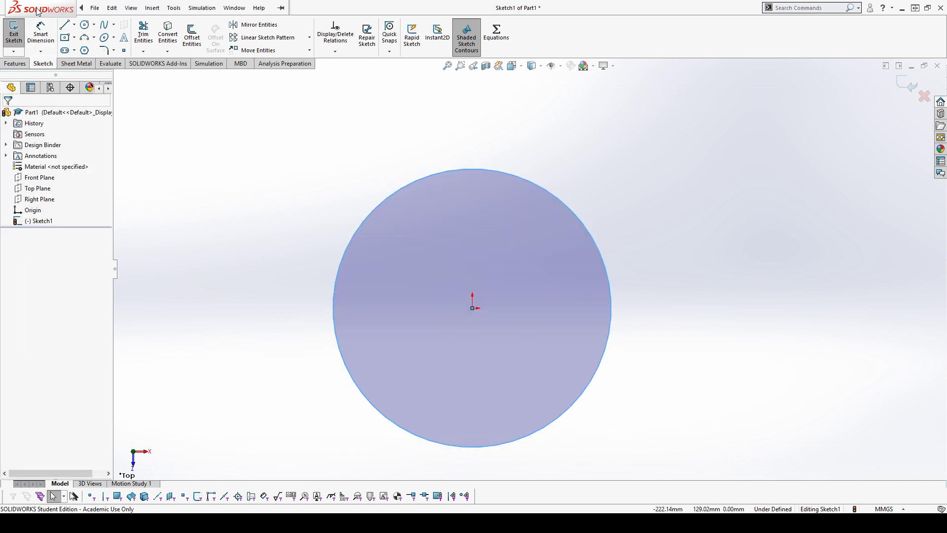
Draw a horizontal line across the upper part of the circle with both endpoints on its circumference.
{"action": "left_click", "coordinate": [64, 24]}
{"action": "left_click", "coordinate": [367, 217]}
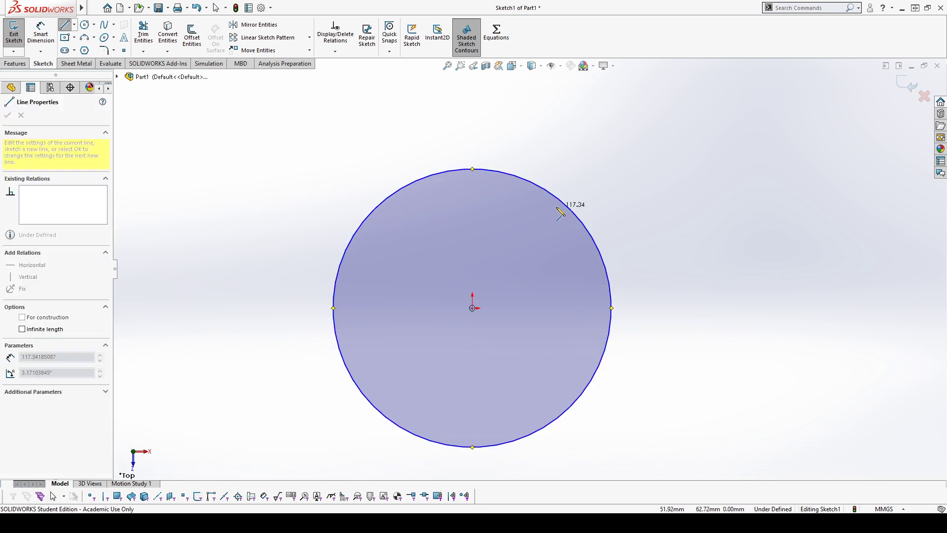
{"action": "left_click", "coordinate": [578, 217]}
{"action": "key", "text": "Escape"}
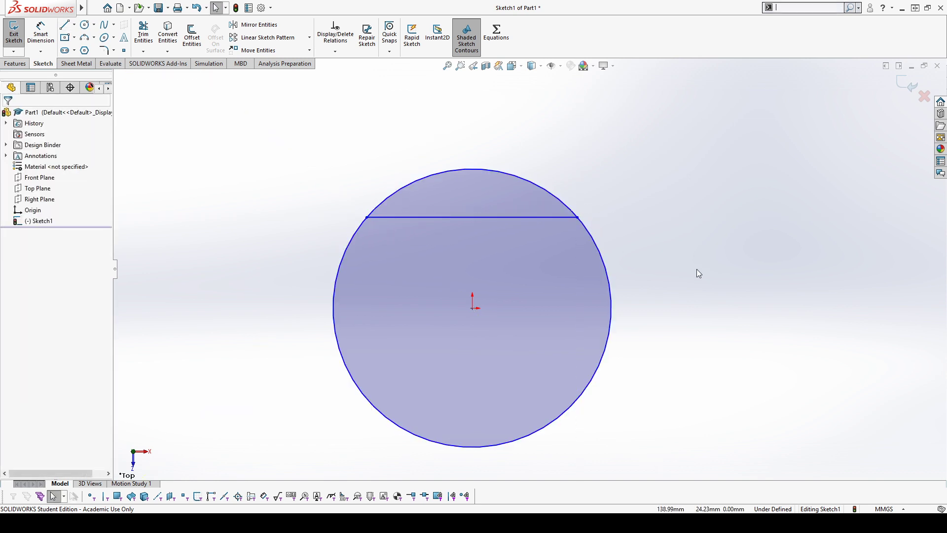
Dimension the circle's diameter as 25 mm and move the dimension close to the circle.
{"action": "key", "text": "d"}
{"action": "left_click", "coordinate": [611, 292]}
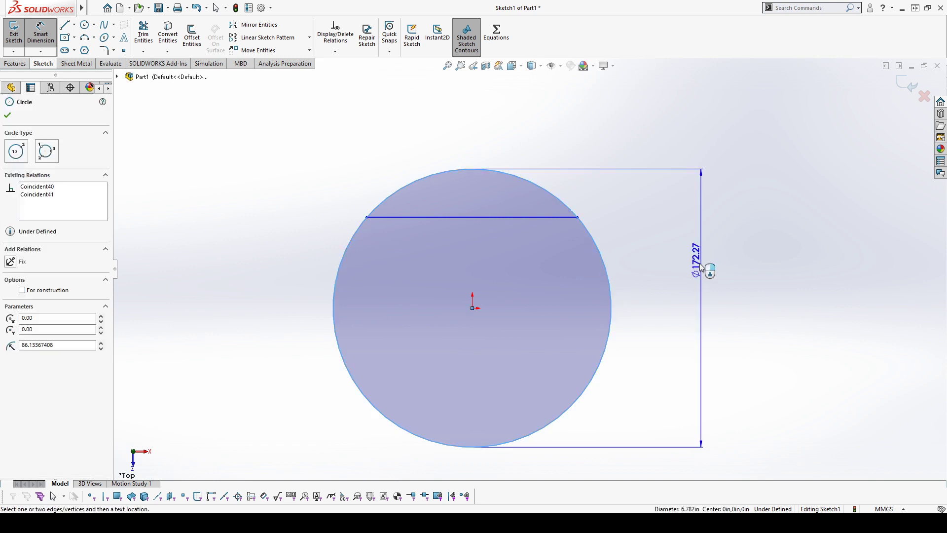
{"action": "left_click", "coordinate": [684, 281]}
{"action": "type", "text": "25"}
{"action": "key", "text": "Return"}
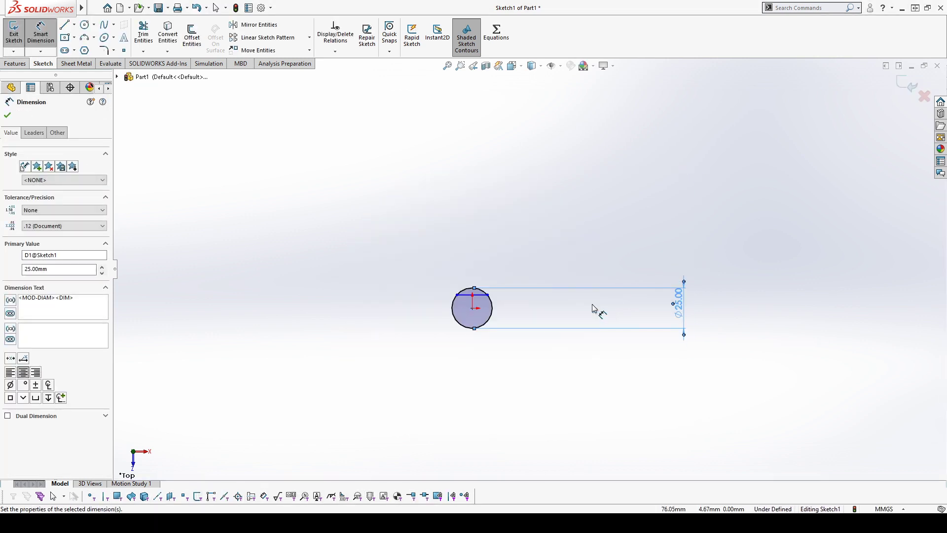
{"action": "scroll", "coordinate": [481, 316], "scroll_direction": "down", "scroll_amount": 2}
{"action": "scroll", "coordinate": [550, 323], "scroll_direction": "up", "scroll_amount": 4}
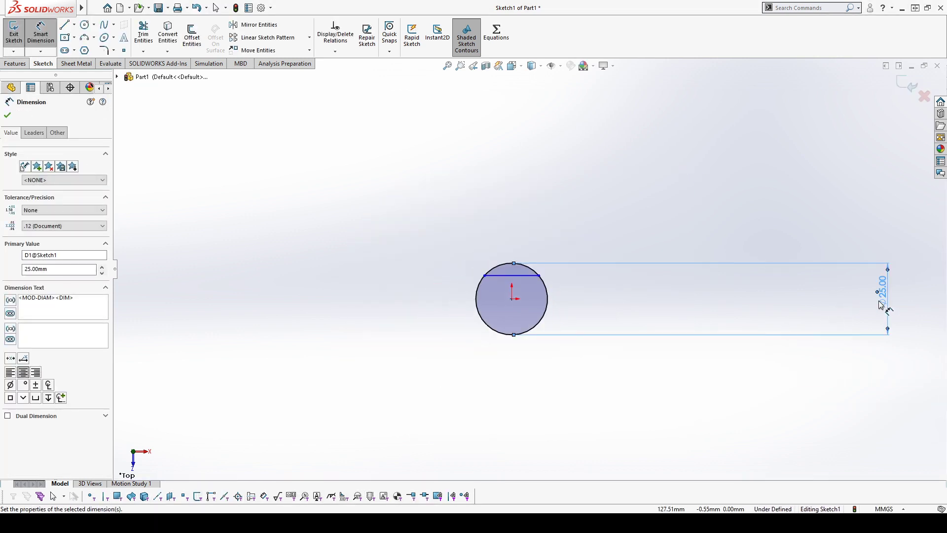
{"action": "left_click", "coordinate": [735, 309]}
{"action": "left_click_drag", "start_coordinate": [889, 306], "coordinate": [561, 299]}
{"action": "scroll", "coordinate": [562, 296], "scroll_direction": "down", "scroll_amount": 4}
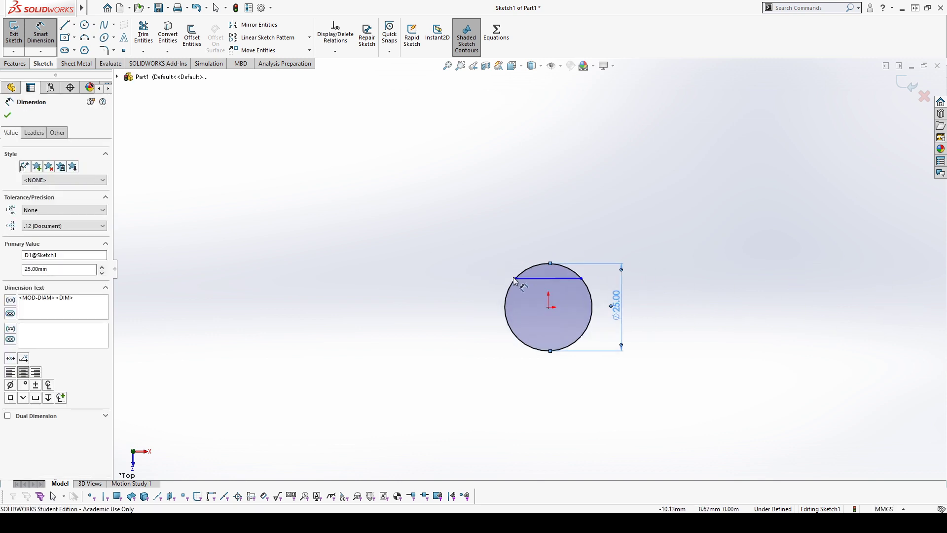
Try dimensioning from the chord to the circle's centre and to the top of its circumference.
{"action": "left_click", "coordinate": [552, 278]}
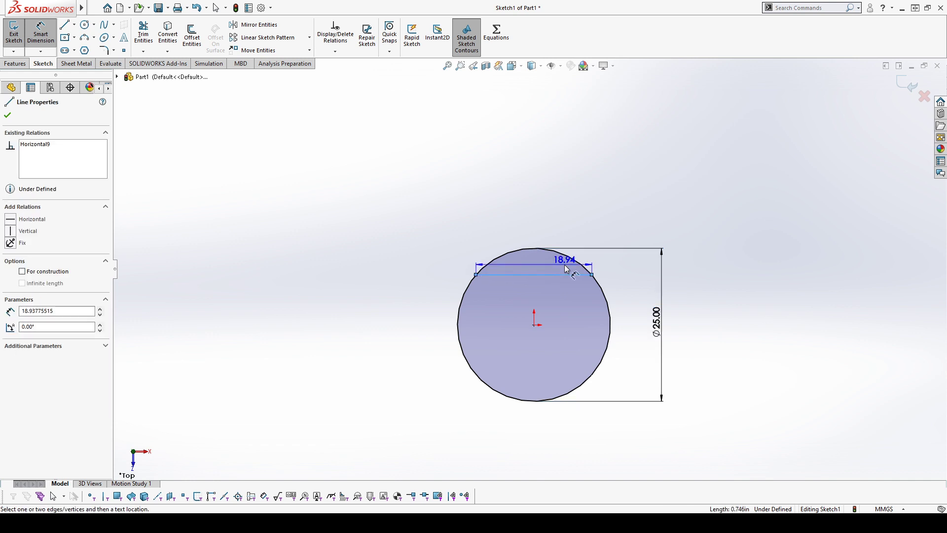
{"action": "left_click", "coordinate": [566, 256]}
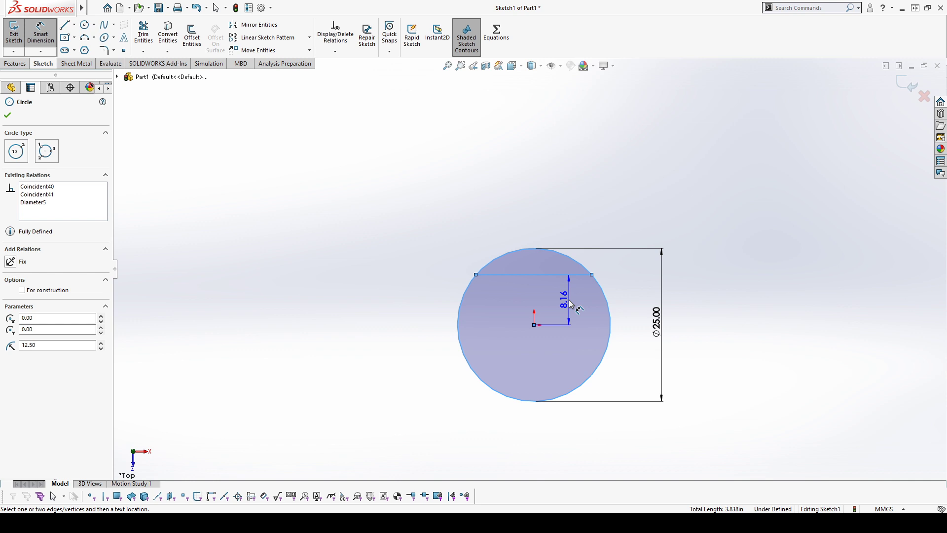
{"action": "key", "text": "Escape"}
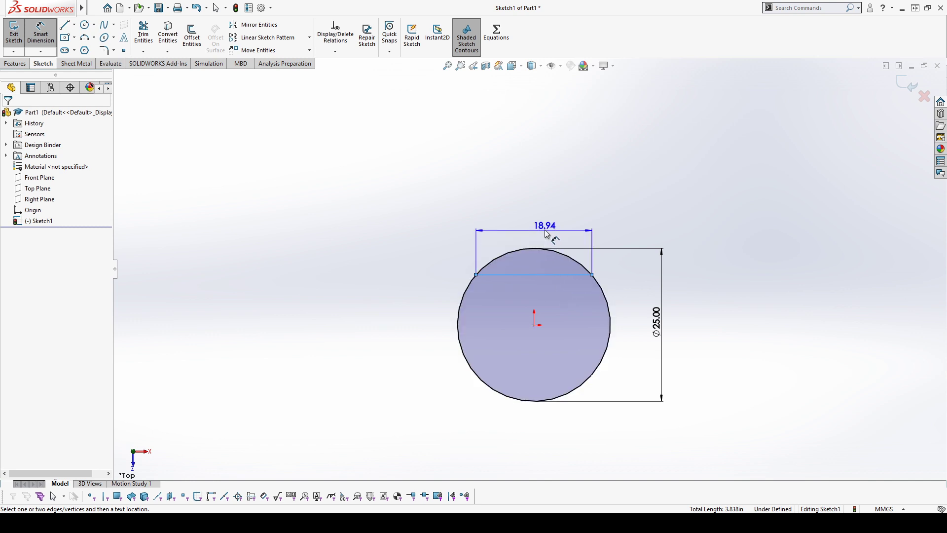
{"action": "left_click", "coordinate": [533, 250]}
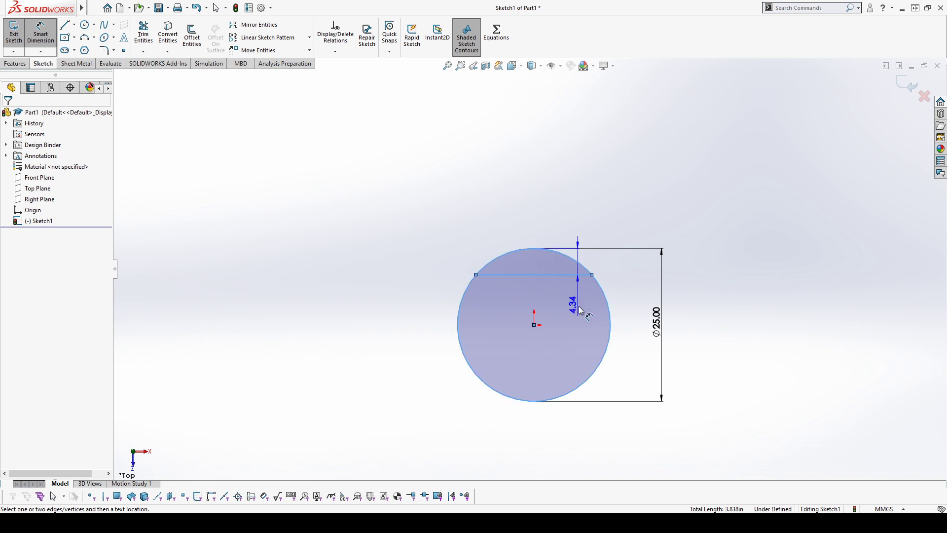
{"action": "key", "text": "Escape"}
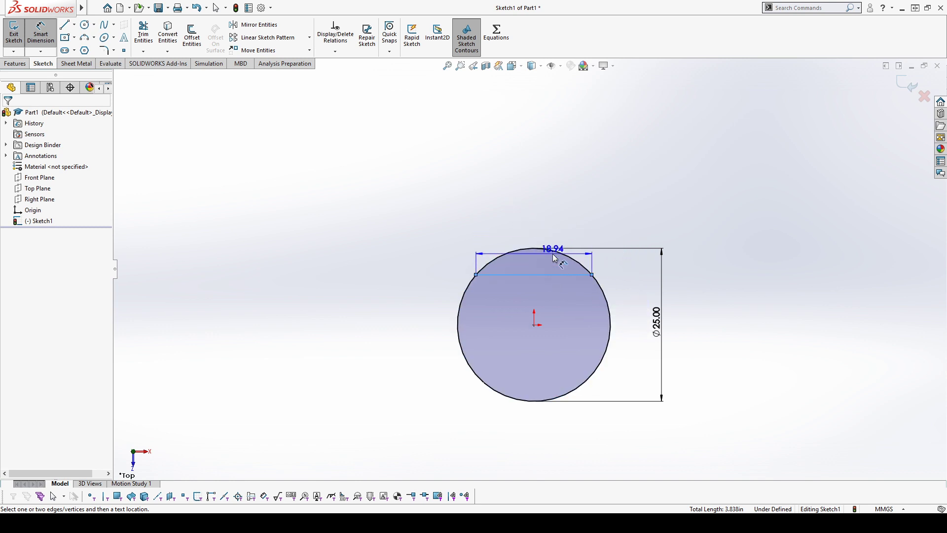
{"action": "left_click", "coordinate": [553, 251]}
{"action": "key", "text": "Escape"}
{"action": "left_click", "coordinate": [540, 249]}
{"action": "left_click", "coordinate": [539, 249]}
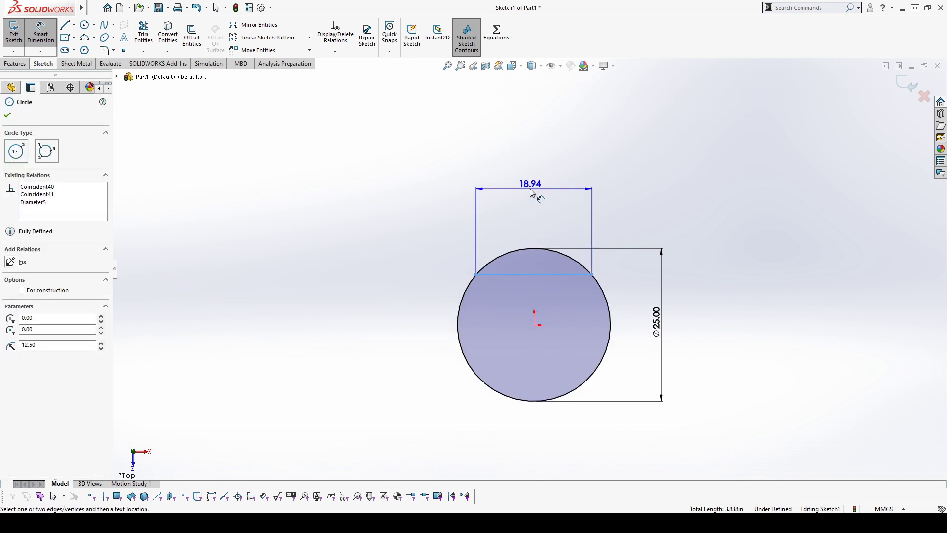
{"action": "left_click", "coordinate": [537, 249]}
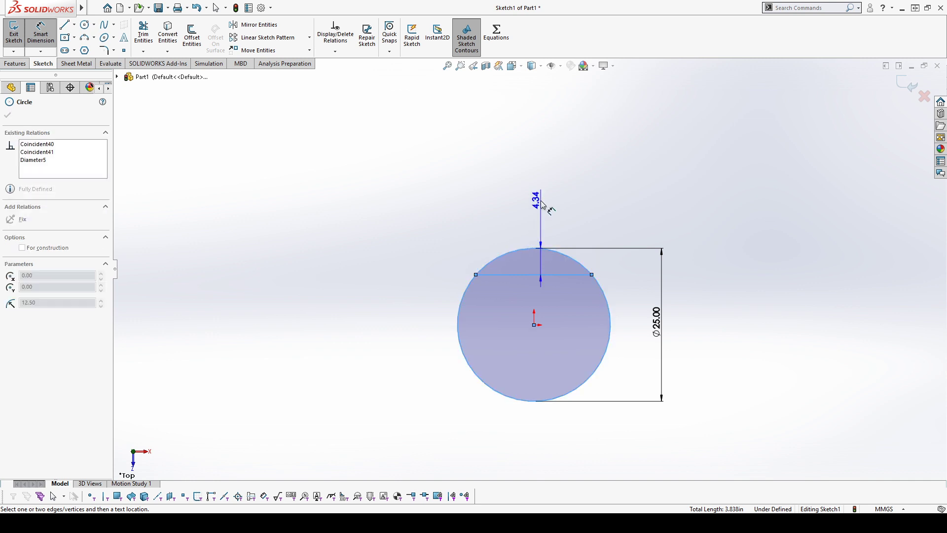
{"action": "left_click", "coordinate": [537, 249]}
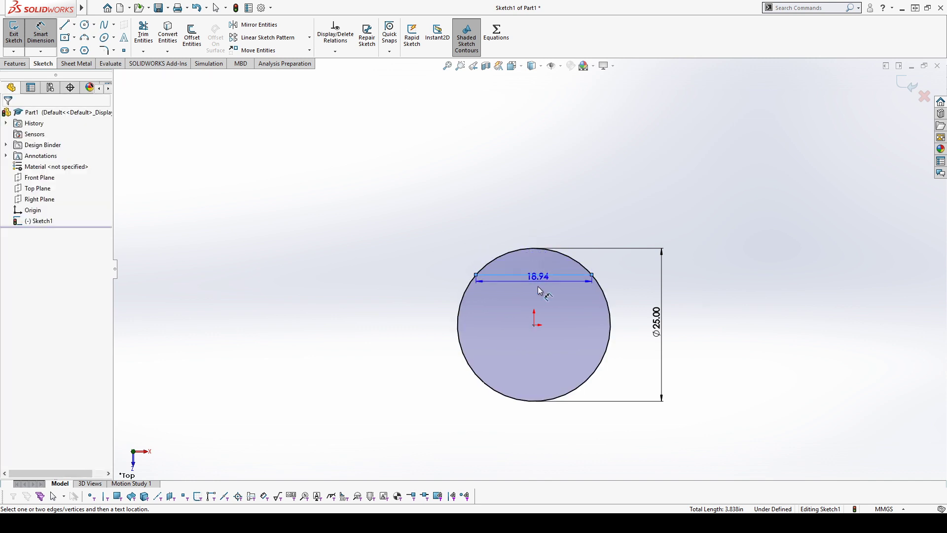
Dimension the distance from the chord to the bottom of the circle's circumference as 22 mm.
{"action": "left_click", "coordinate": [534, 400]}
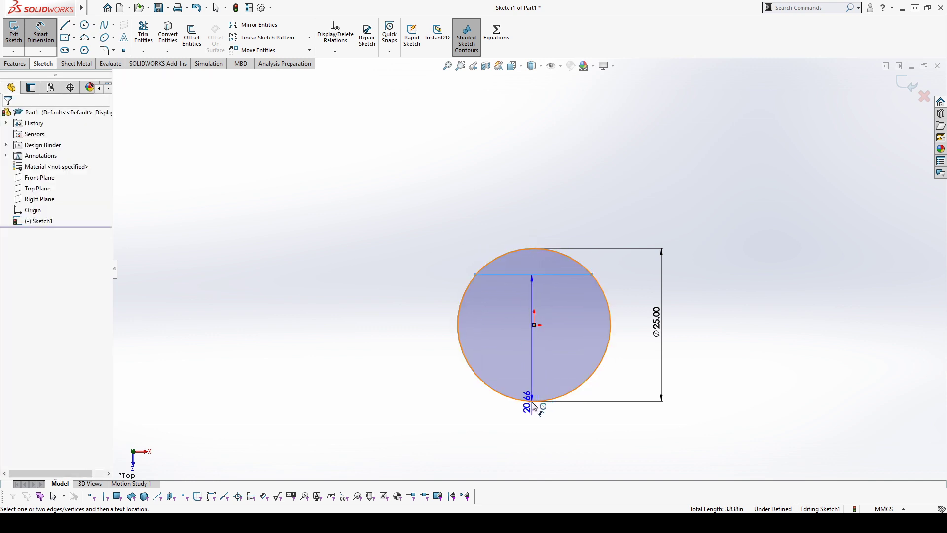
{"action": "left_click", "coordinate": [516, 326]}
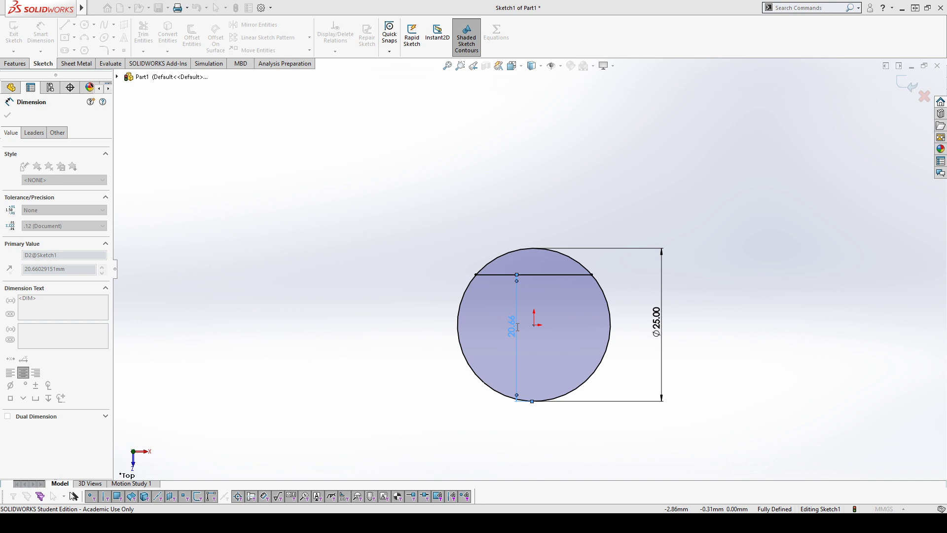
{"action": "type", "text": "22"}
{"action": "key", "text": "Return"}
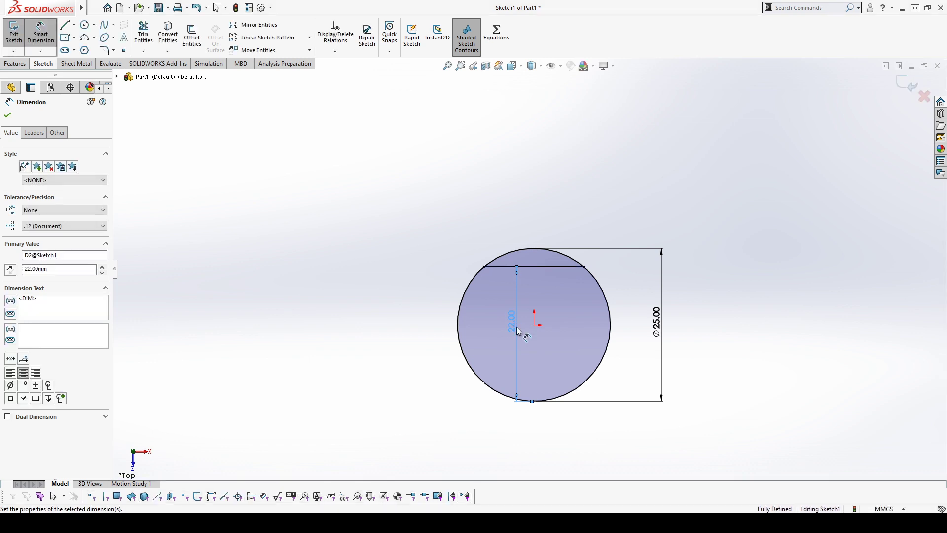
{"action": "left_click", "coordinate": [409, 260]}
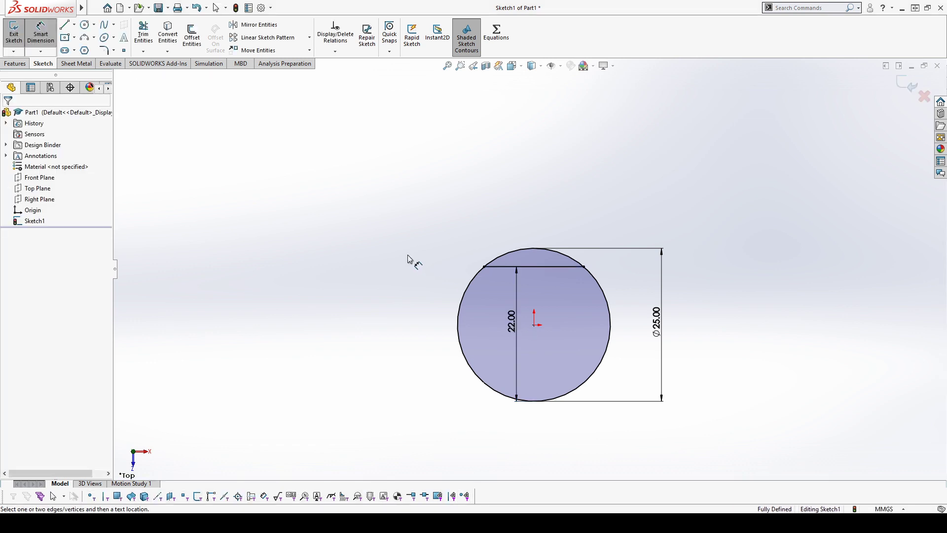
Sketch a second circle with a radius of about 16 mm, centred level with the origin about 73 mm to its right.
{"action": "left_click", "coordinate": [85, 25]}
{"action": "scroll", "coordinate": [735, 329], "scroll_direction": "up", "scroll_amount": 1}
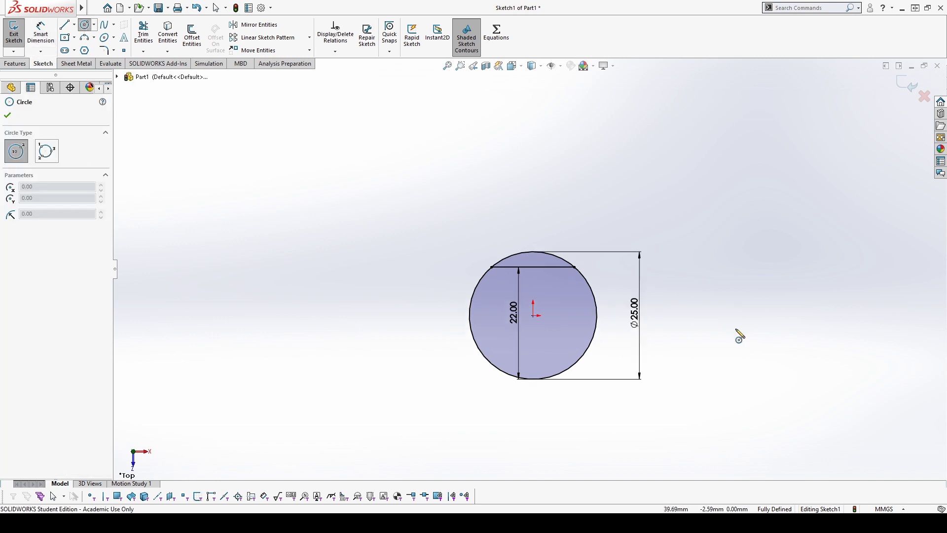
{"action": "scroll", "coordinate": [735, 329], "scroll_direction": "up", "scroll_amount": 4}
{"action": "left_click", "coordinate": [711, 291]}
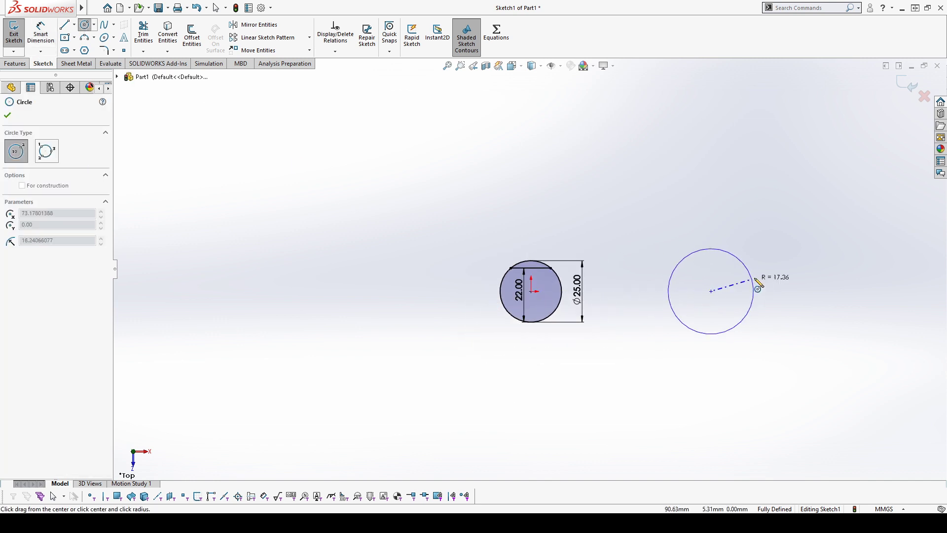
{"action": "left_click", "coordinate": [750, 293]}
{"action": "key", "text": "Escape"}
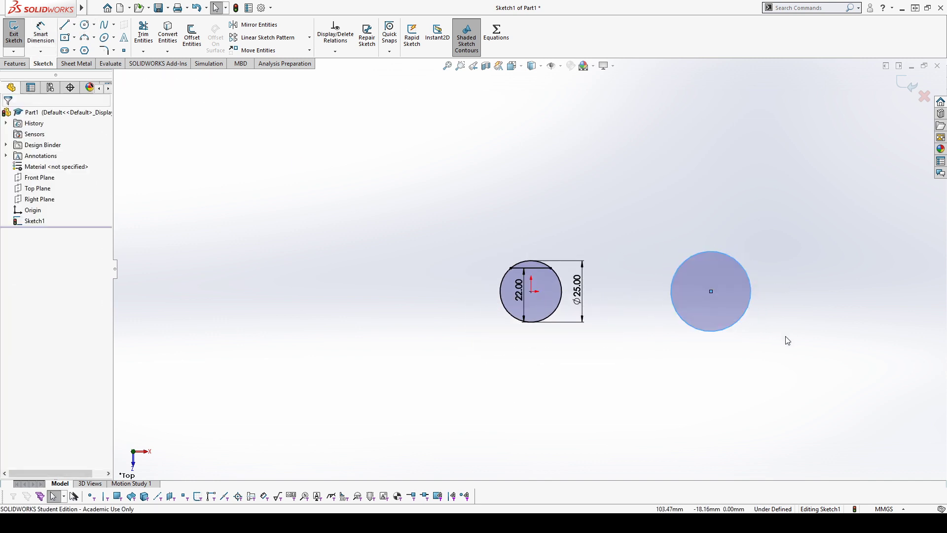
Draw a horizontal line from the origin to the second circle's centre and make it construction geometry.
{"action": "key", "text": "i"}
{"action": "key", "text": "l"}
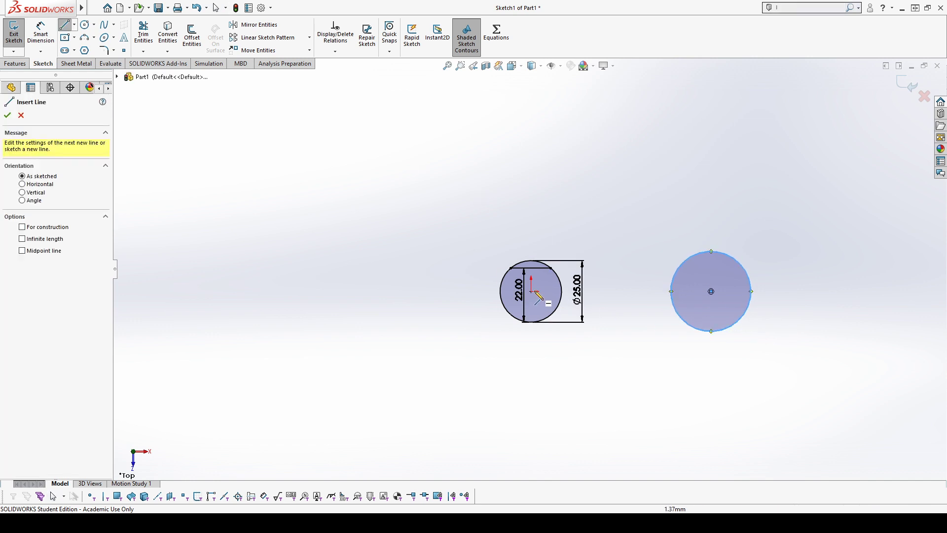
{"action": "left_click_drag", "start_coordinate": [530, 291], "coordinate": [711, 290]}
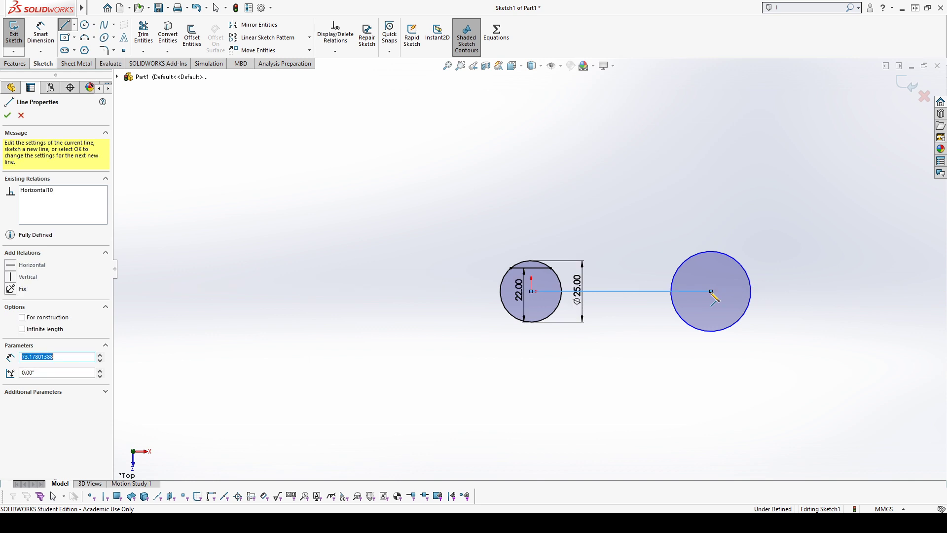
{"action": "key", "text": "Escape"}
{"action": "left_click", "coordinate": [690, 291]}
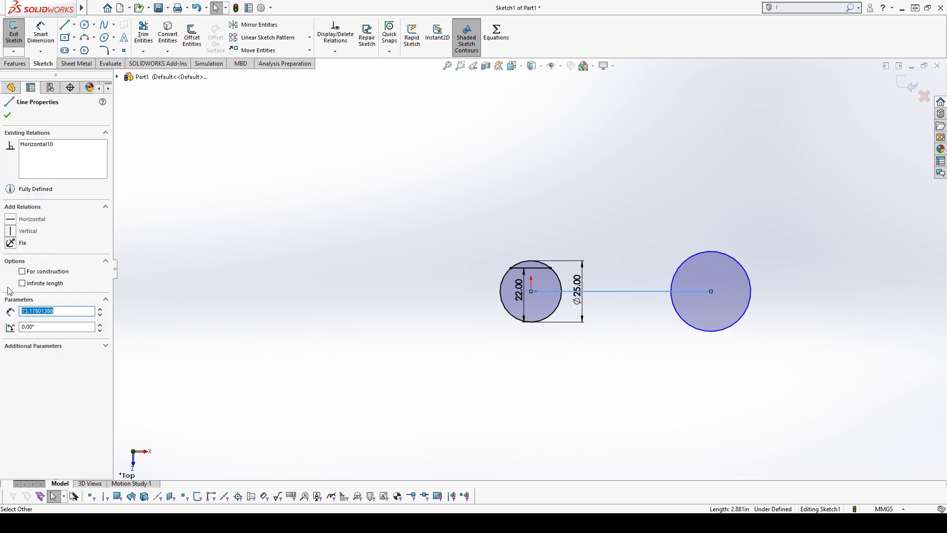
{"action": "left_click", "coordinate": [22, 271]}
{"action": "left_click", "coordinate": [837, 306]}
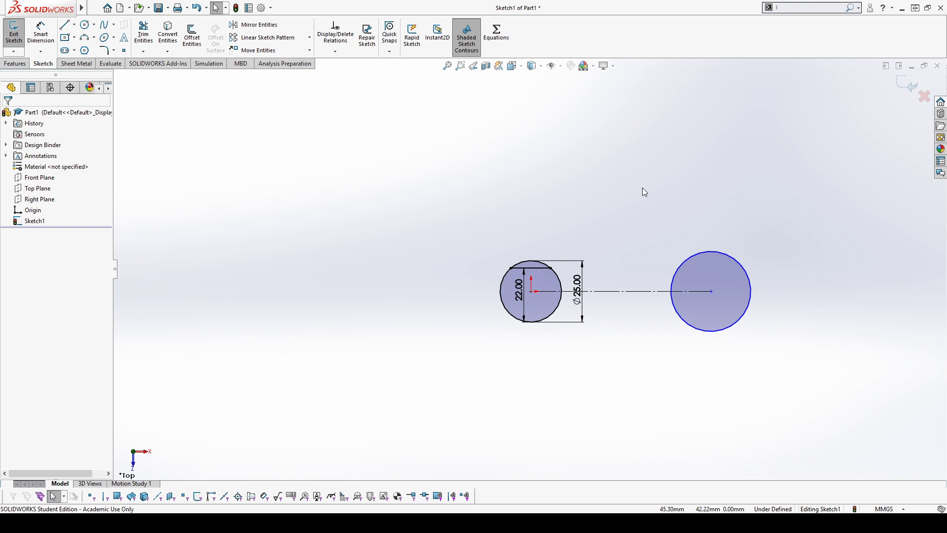
Apply an Equal relation to the two circles and move the second circle's centre to about 71 mm from the origin.
{"action": "left_click", "coordinate": [676, 271]}
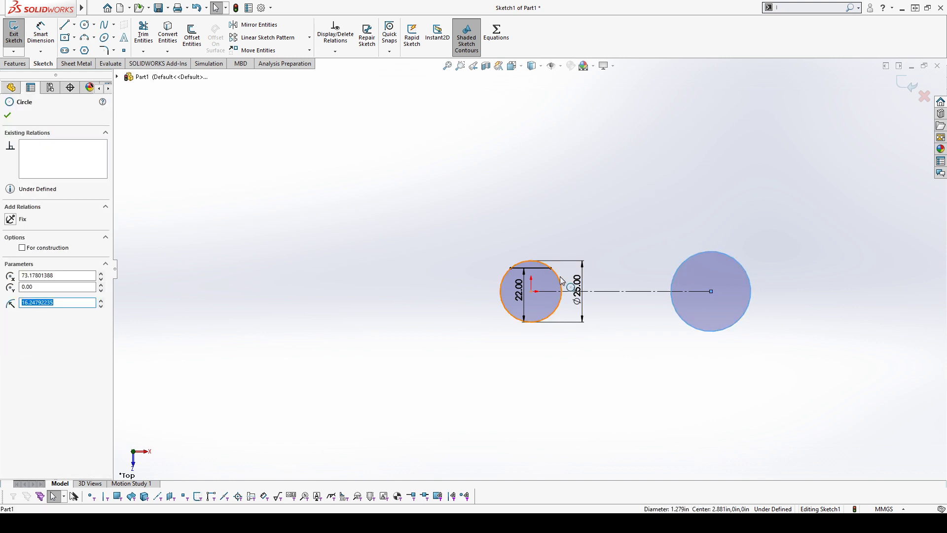
{"action": "left_click", "coordinate": [561, 280], "text": "ctrl"}
{"action": "left_click", "coordinate": [33, 309]}
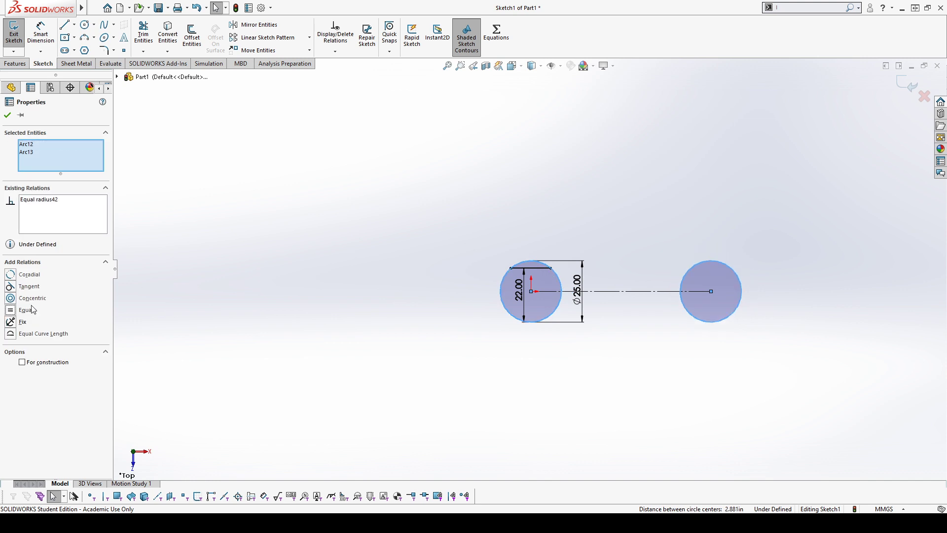
{"action": "left_click", "coordinate": [615, 208]}
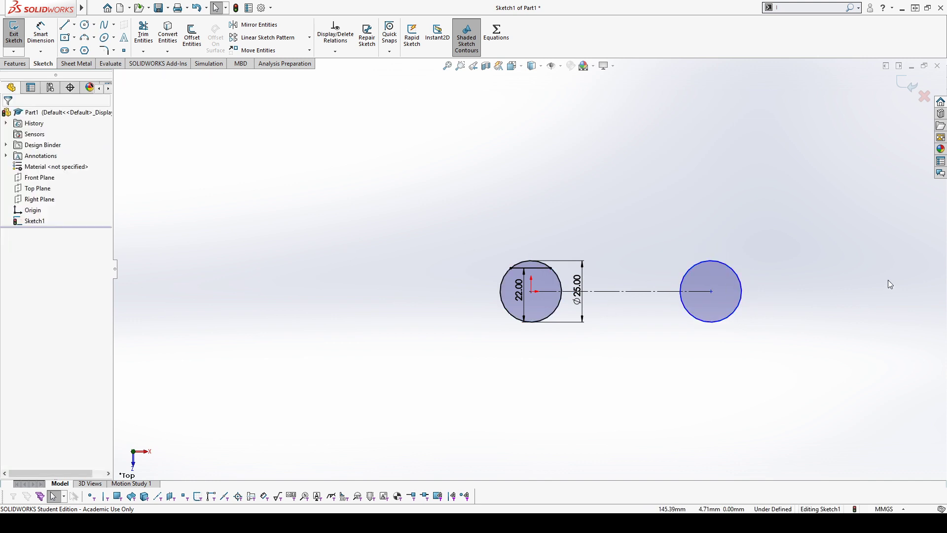
{"action": "mouse_move", "coordinate": [711, 292]}
{"action": "left_mouse_down"}
{"action": "mouse_move", "coordinate": [624, 299]}
{"action": "mouse_move", "coordinate": [772, 299]}
{"action": "mouse_move", "coordinate": [678, 289]}
{"action": "mouse_move", "coordinate": [714, 286]}
{"action": "mouse_move", "coordinate": [704, 290]}
{"action": "left_mouse_up"}
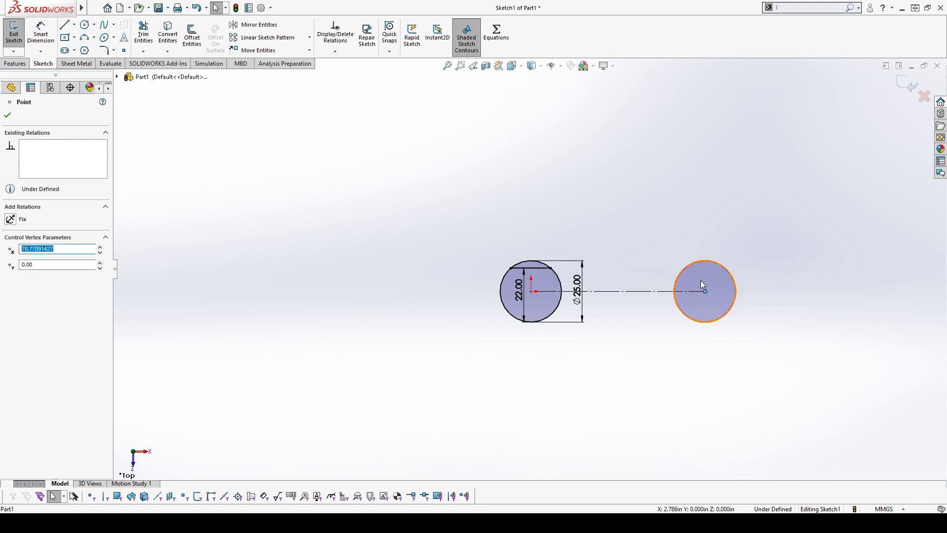
{"action": "left_click", "coordinate": [675, 365]}
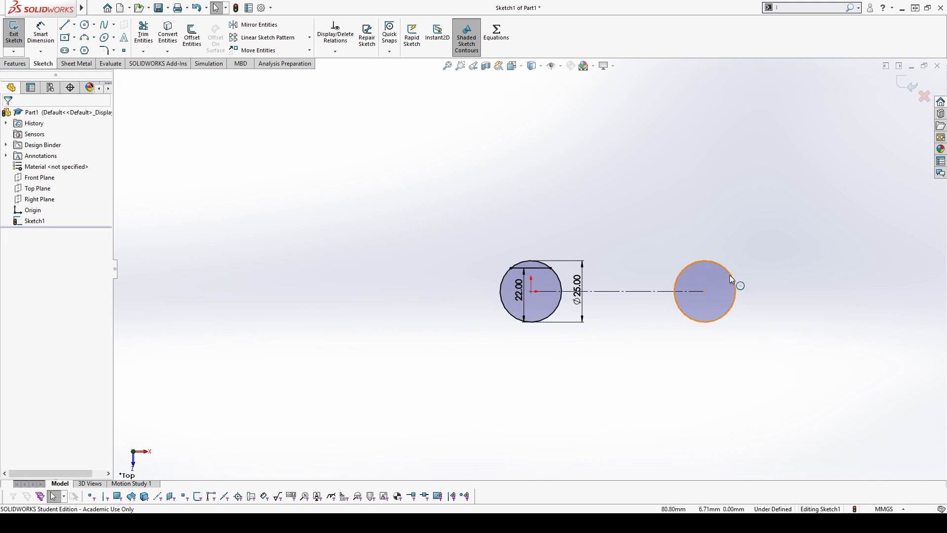
Try a Smart Dimension for the centre-to-centre distance between the two circles.
{"action": "mouse_move", "coordinate": [2, 12]}
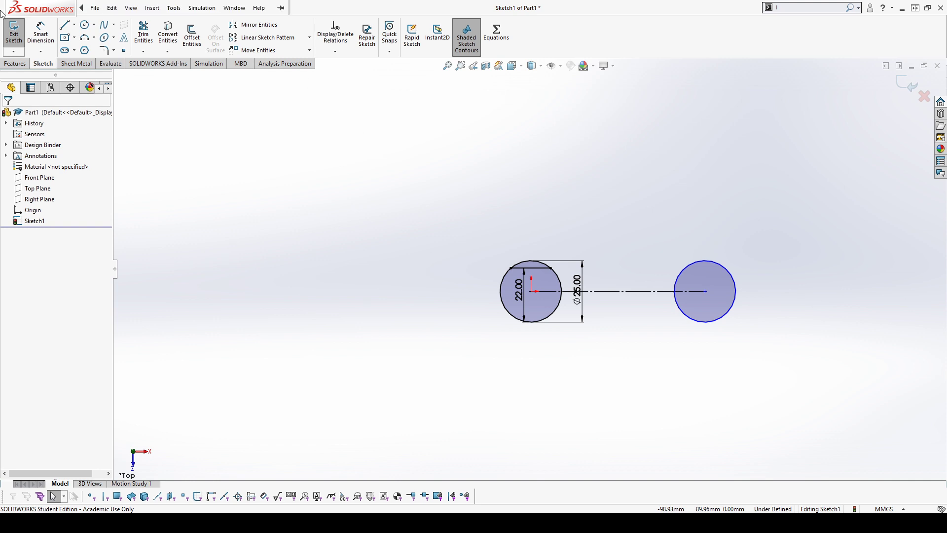
{"action": "left_click", "coordinate": [41, 34]}
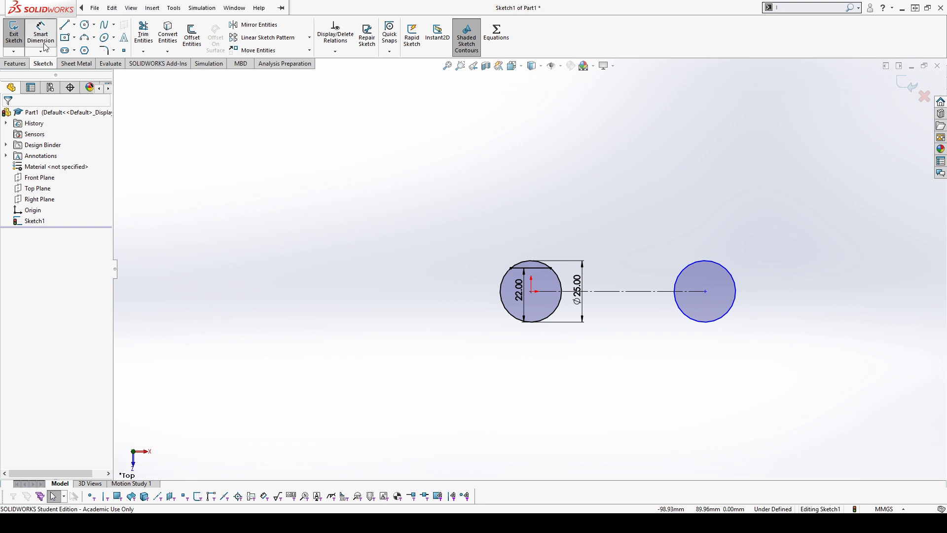
{"action": "left_click", "coordinate": [537, 265]}
{"action": "left_click", "coordinate": [710, 260]}
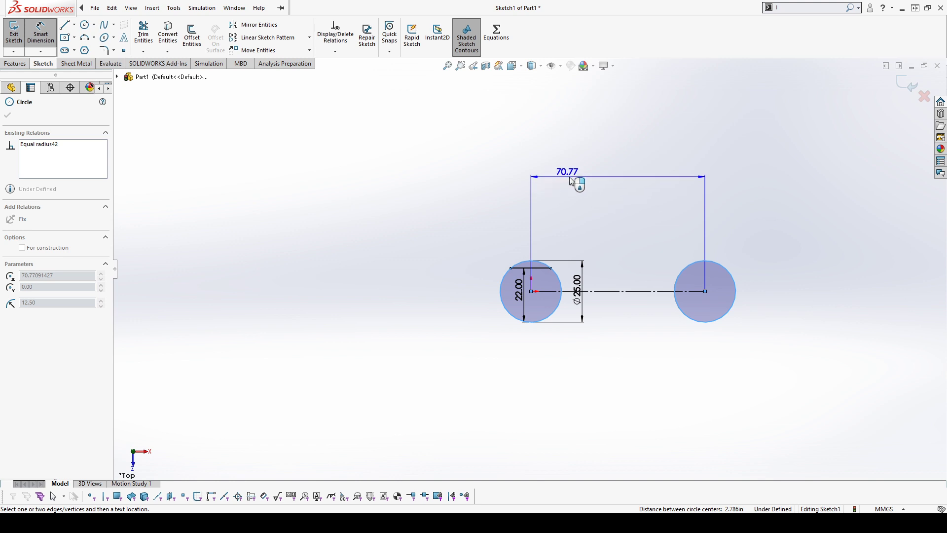
{"action": "key", "text": "Escape"}
{"action": "key", "text": "Escape"}
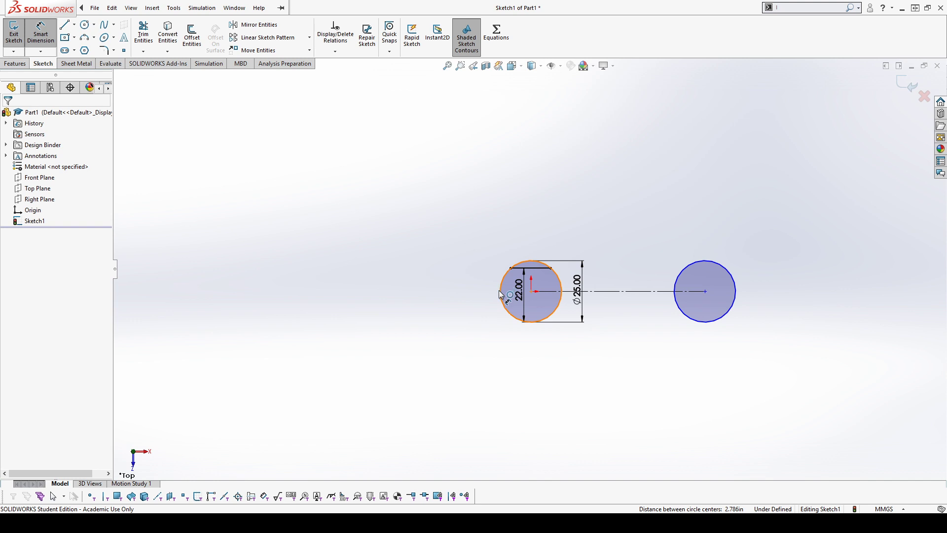
Dimension the overall distance between the outermost edges of the two circles as 100 mm, and undo it.
{"action": "left_click", "coordinate": [501, 294]}
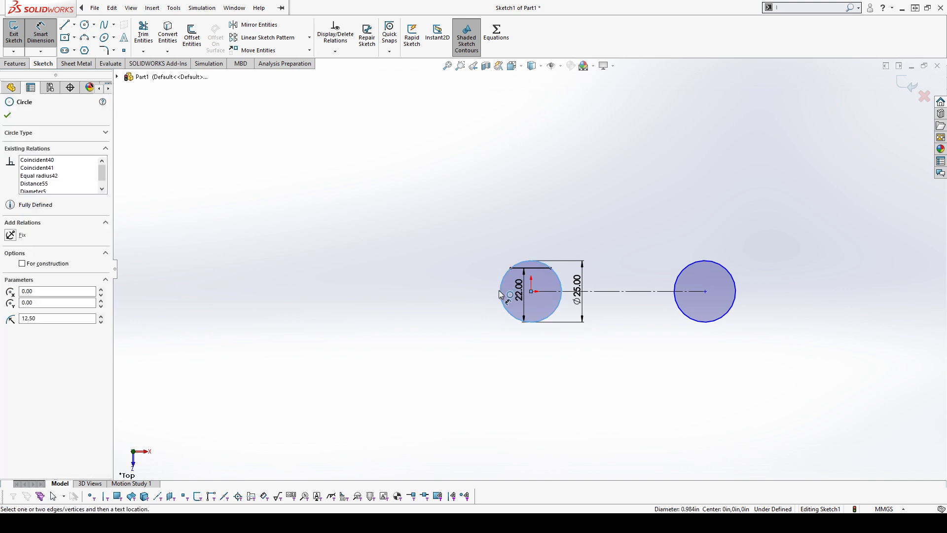
{"action": "left_click", "coordinate": [736, 288]}
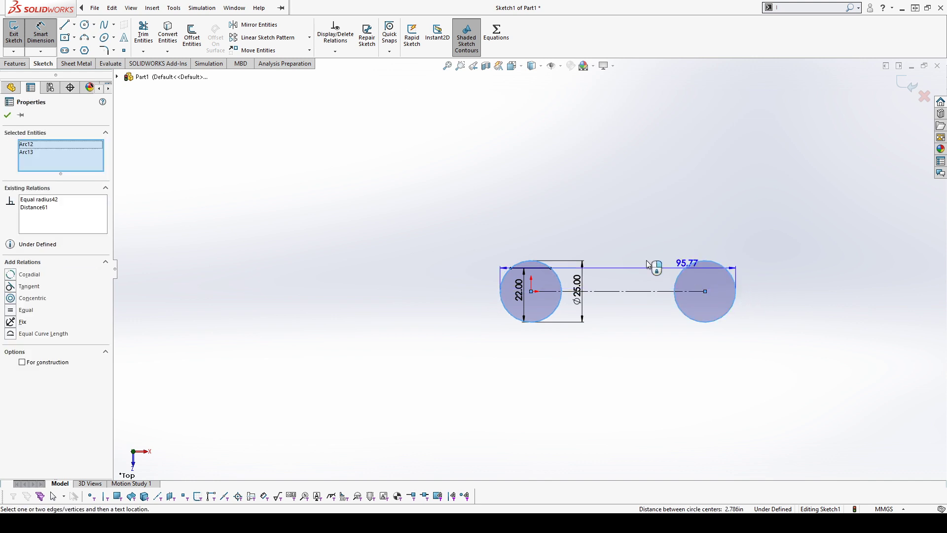
{"action": "left_click", "coordinate": [613, 206]}
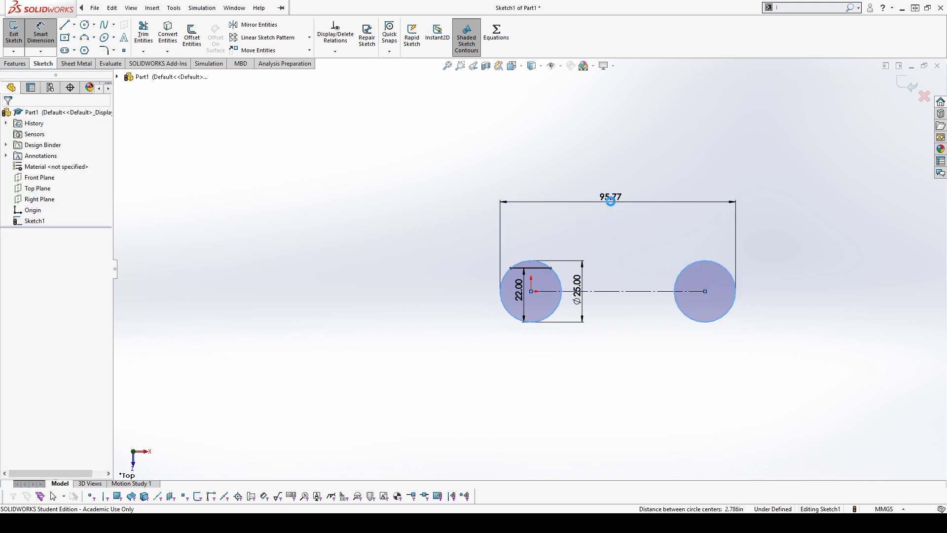
{"action": "type", "text": "100"}
{"action": "key", "text": "Return"}
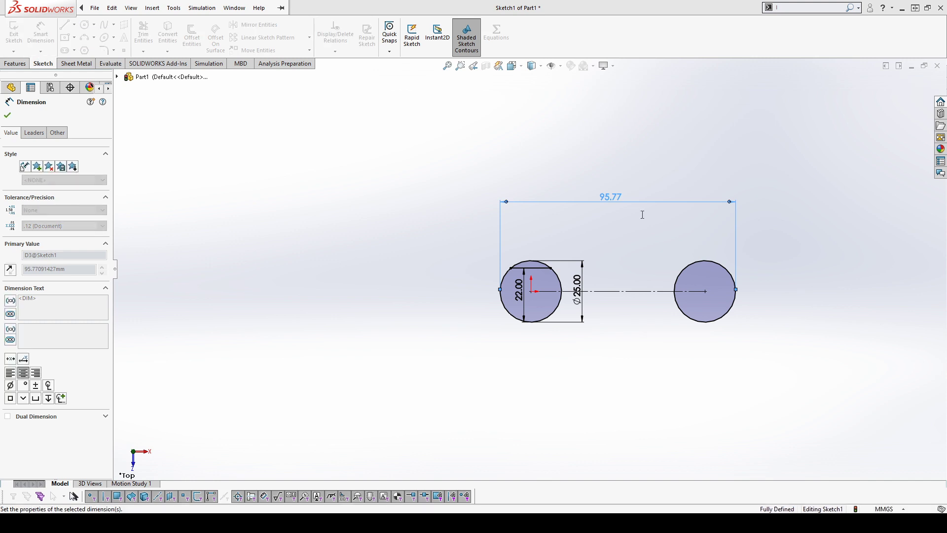
{"action": "left_click", "coordinate": [846, 333]}
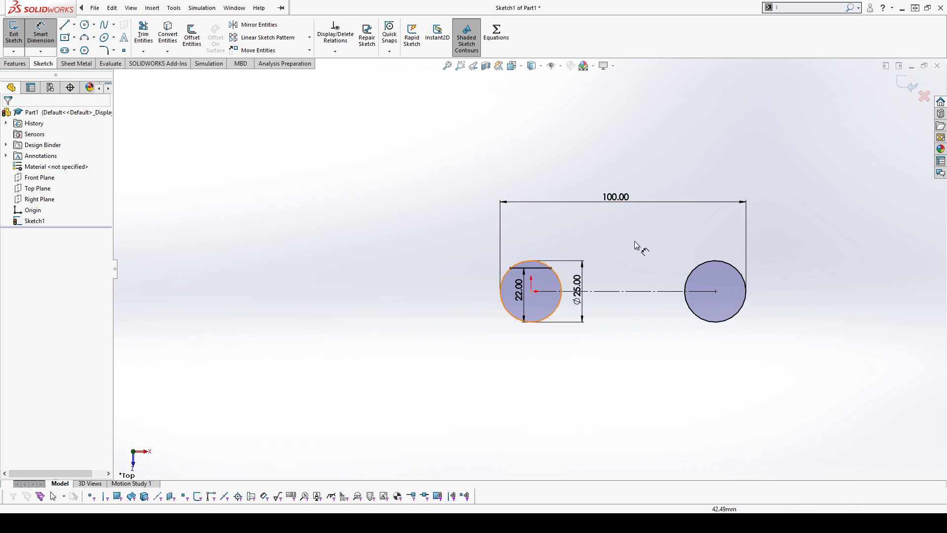
{"action": "key", "text": "ctrl+z"}
{"action": "key", "text": "ctrl+z"}
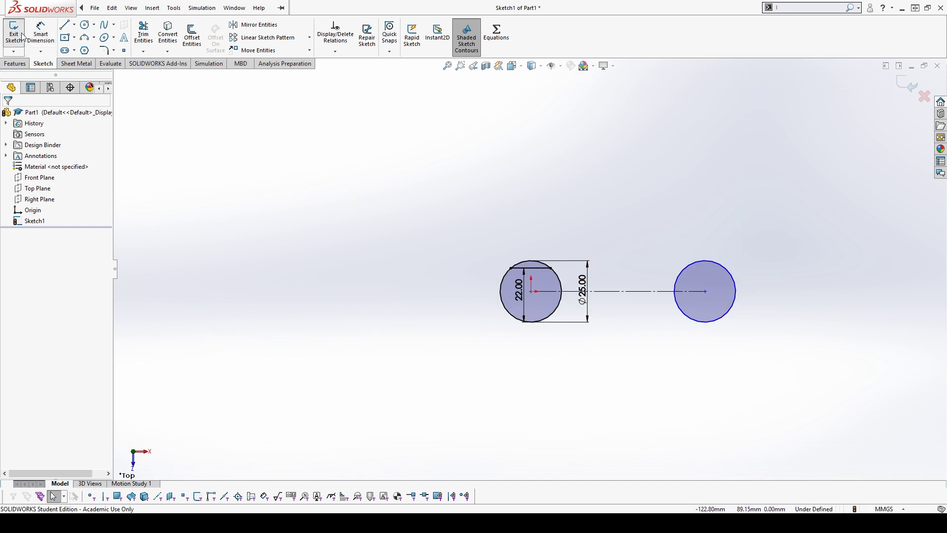
Reposition the 25 mm diameter dimension to the far side of the first circle, away from the construction line.
{"action": "left_click", "coordinate": [42, 36]}
{"action": "left_click", "coordinate": [562, 281]}
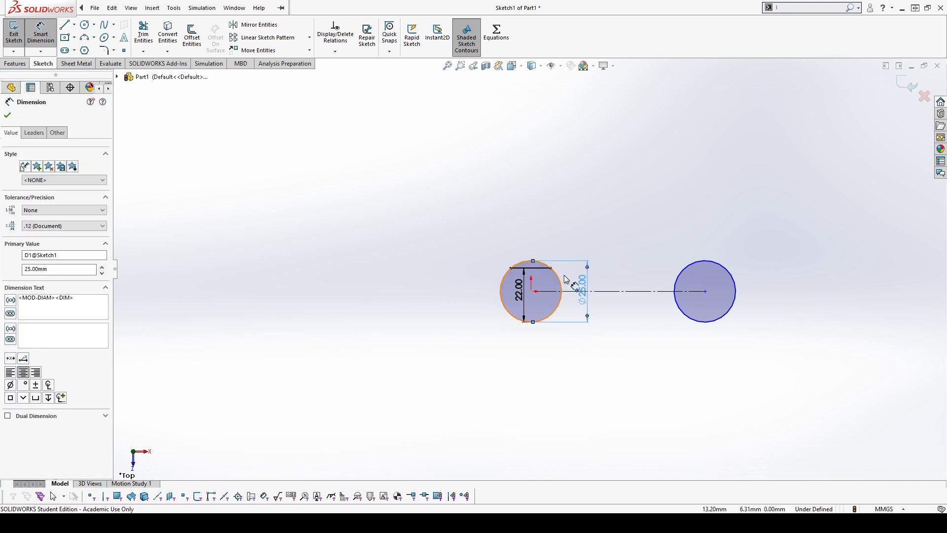
{"action": "key", "text": "Escape"}
{"action": "key", "text": "Escape"}
{"action": "left_click_drag", "start_coordinate": [585, 299], "coordinate": [470, 302]}
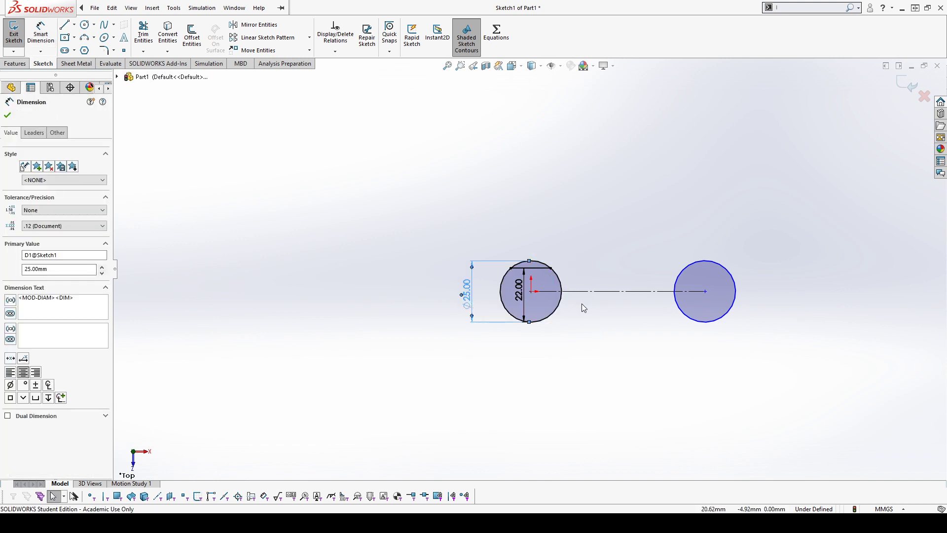
{"action": "left_click", "coordinate": [573, 317]}
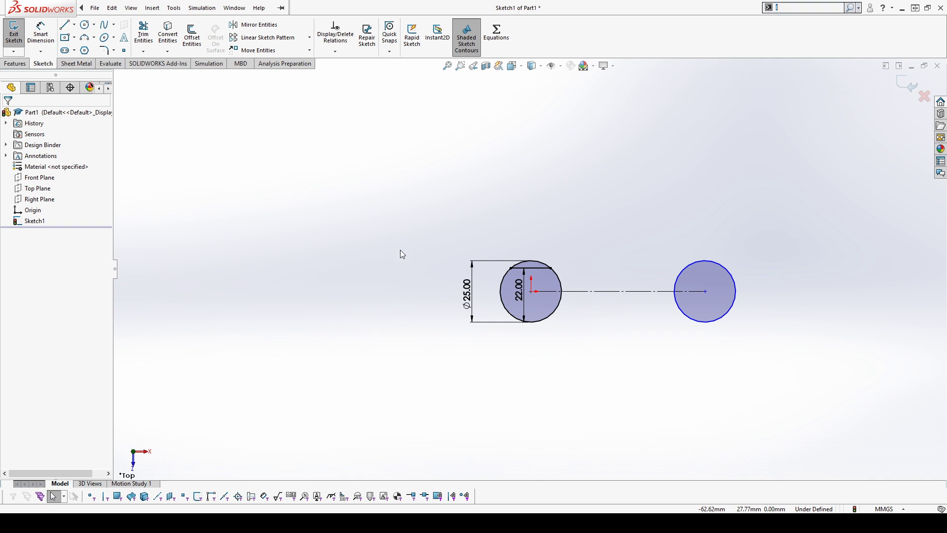
Dimension the distance between the facing inner edges of the two circles as 50 mm, and undo it.
{"action": "key", "text": "d"}
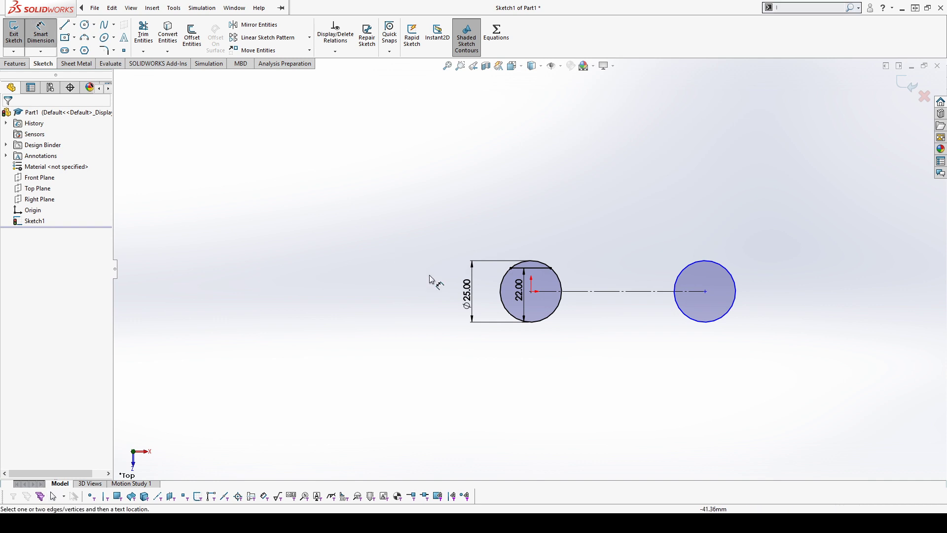
{"action": "left_click", "coordinate": [566, 299]}
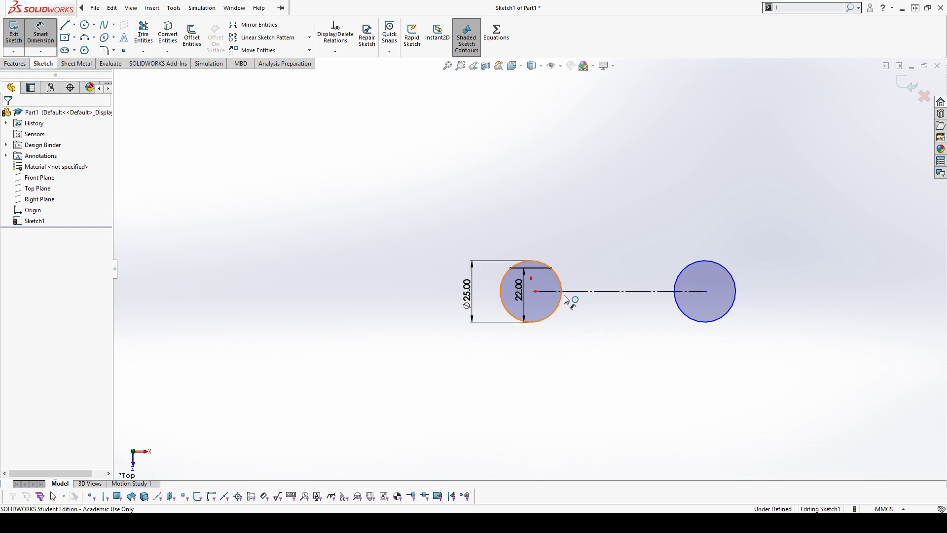
{"action": "left_click", "coordinate": [675, 298]}
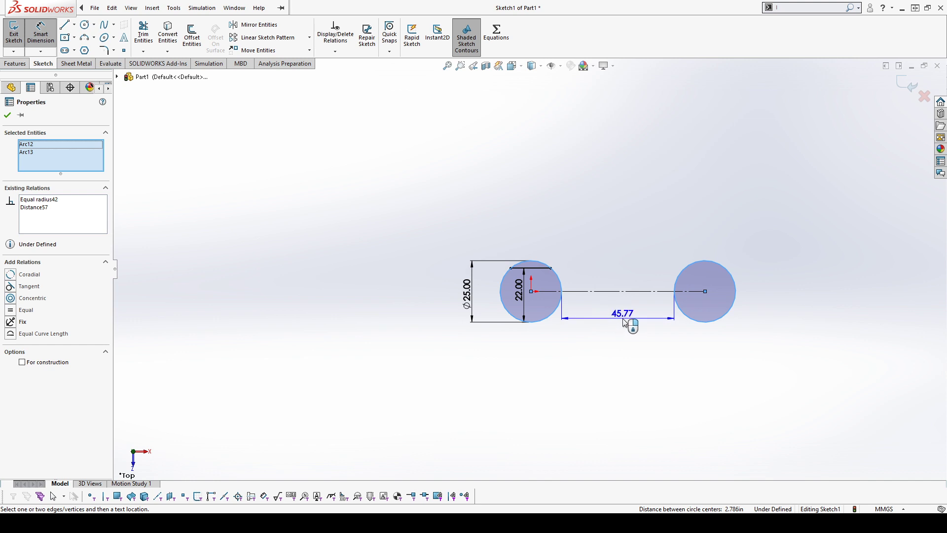
{"action": "left_click", "coordinate": [617, 315]}
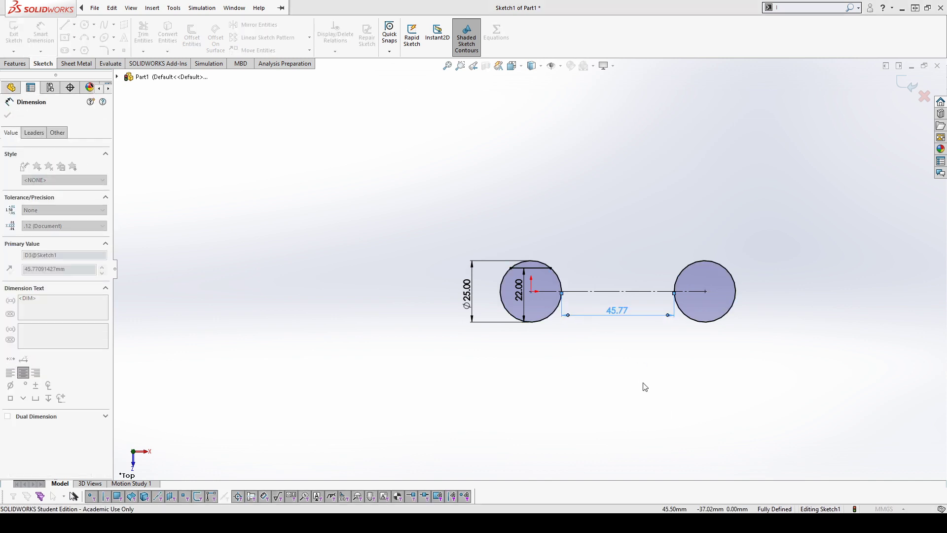
{"action": "left_click", "coordinate": [645, 387]}
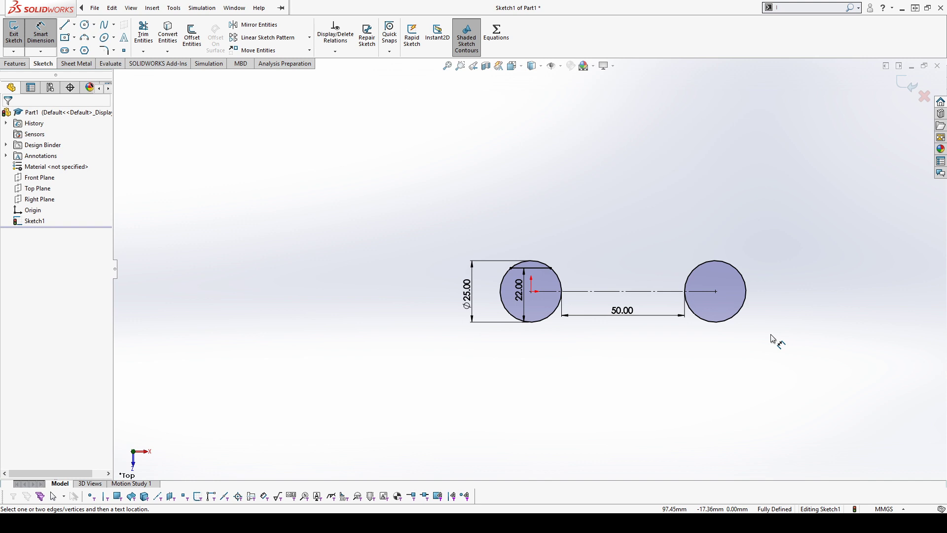
{"action": "key", "text": "ctrl+z"}
{"action": "key", "text": "Escape"}
{"action": "key", "text": "ctrl+z"}
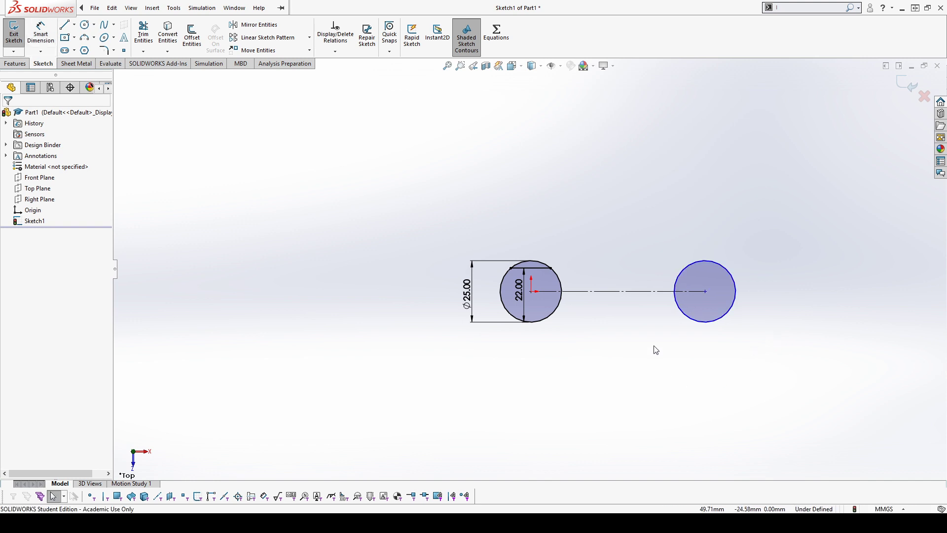
Try Smart Dimensions from the second circle's centre to the near and far edges of the first circle.
{"action": "left_click", "coordinate": [41, 35]}
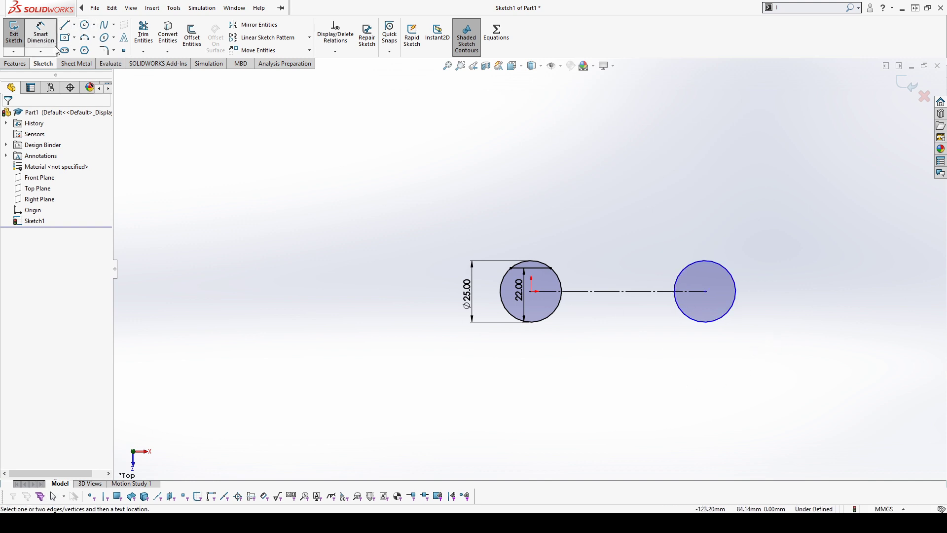
{"action": "left_click", "coordinate": [683, 274]}
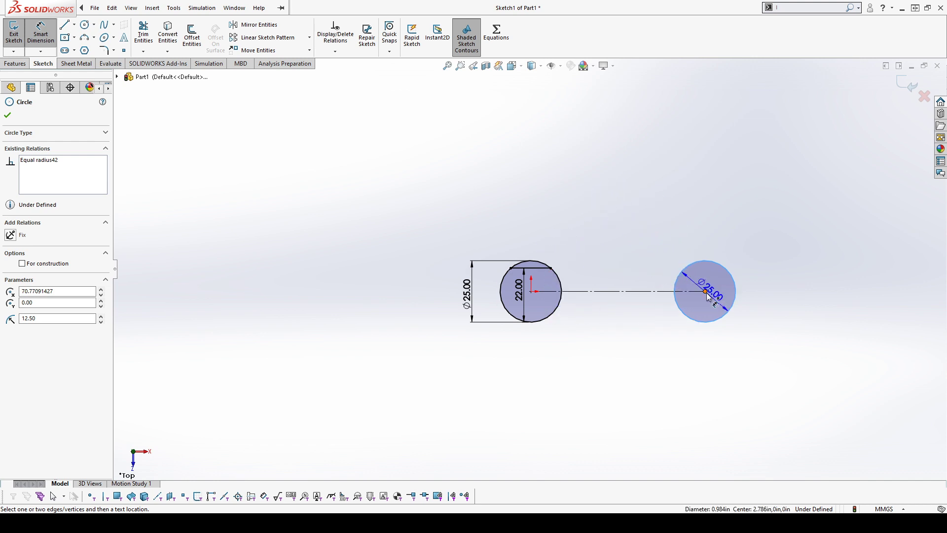
{"action": "left_click", "coordinate": [561, 289]}
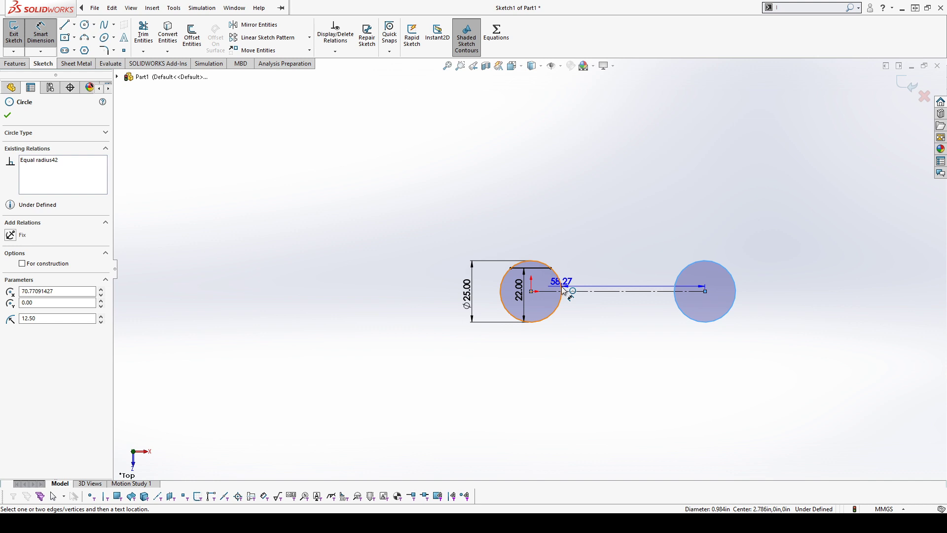
{"action": "left_click", "coordinate": [562, 287], "text": "shift"}
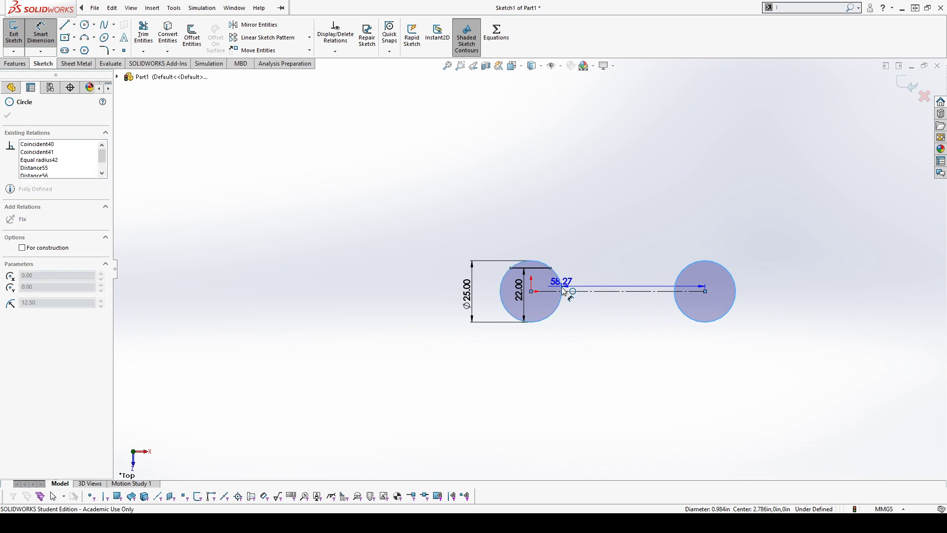
{"action": "key", "text": "Escape"}
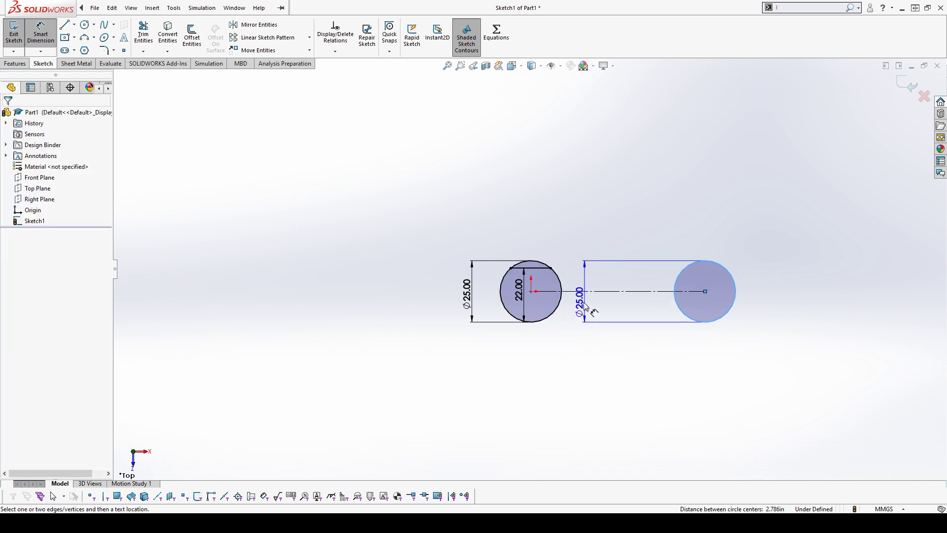
{"action": "left_click", "coordinate": [502, 296], "text": "shift"}
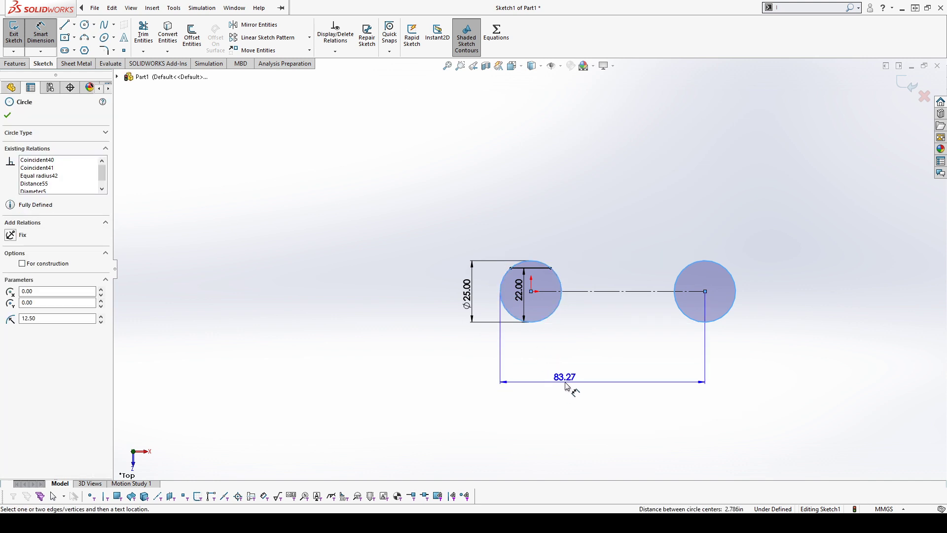
{"action": "key", "text": "Escape"}
{"action": "key", "text": "Escape"}
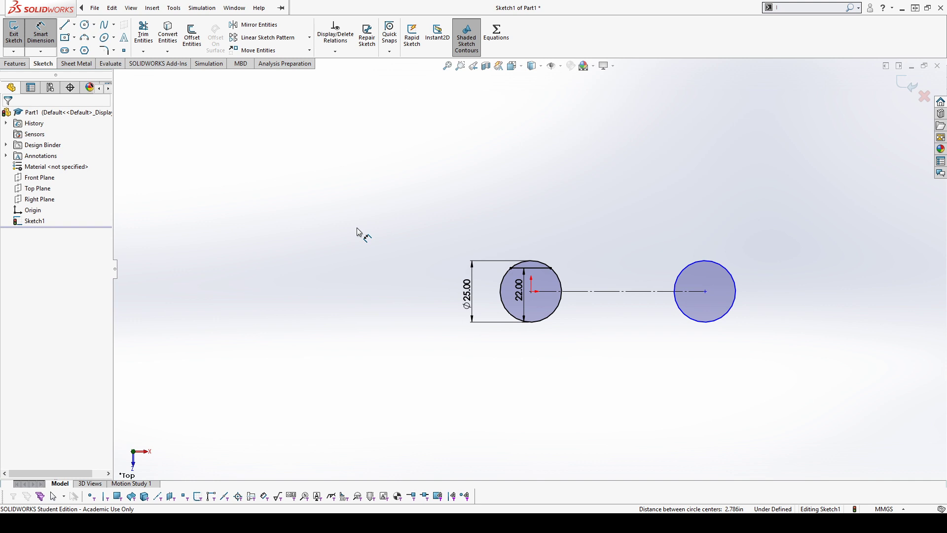
Delete both circles, the chord, the construction line and their dimensions from the sketch.
{"action": "scroll", "coordinate": [535, 347], "scroll_direction": "down", "scroll_amount": 3}
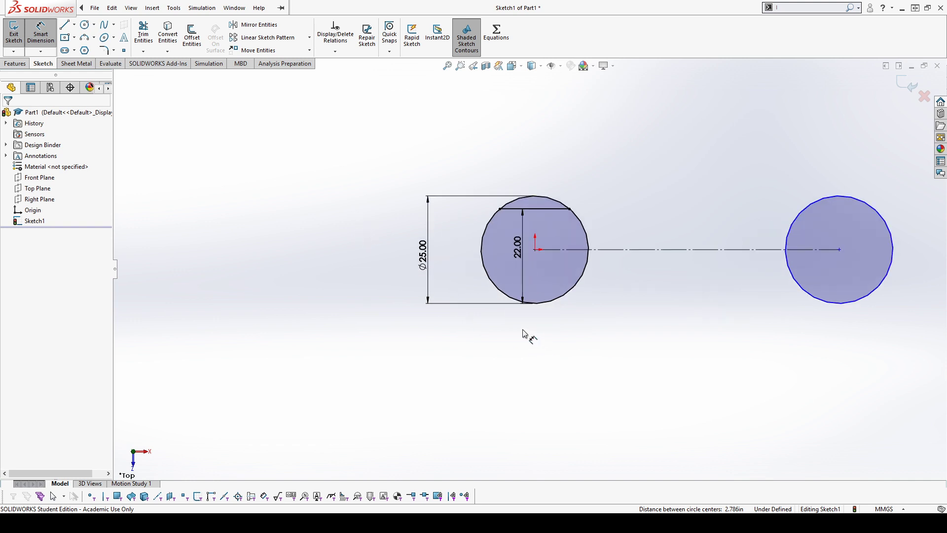
{"action": "scroll", "coordinate": [565, 210], "scroll_direction": "up", "scroll_amount": 4}
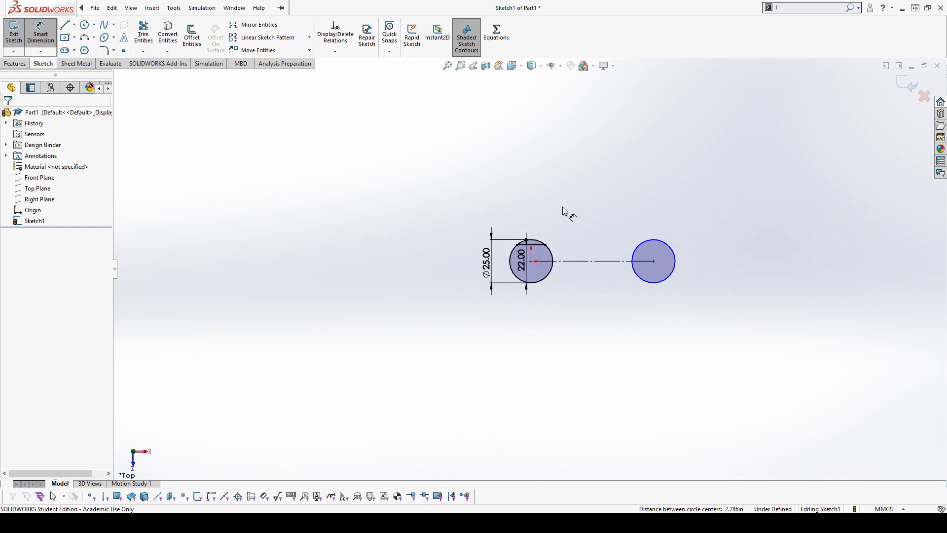
{"action": "scroll", "coordinate": [658, 223], "scroll_direction": "down", "scroll_amount": 2}
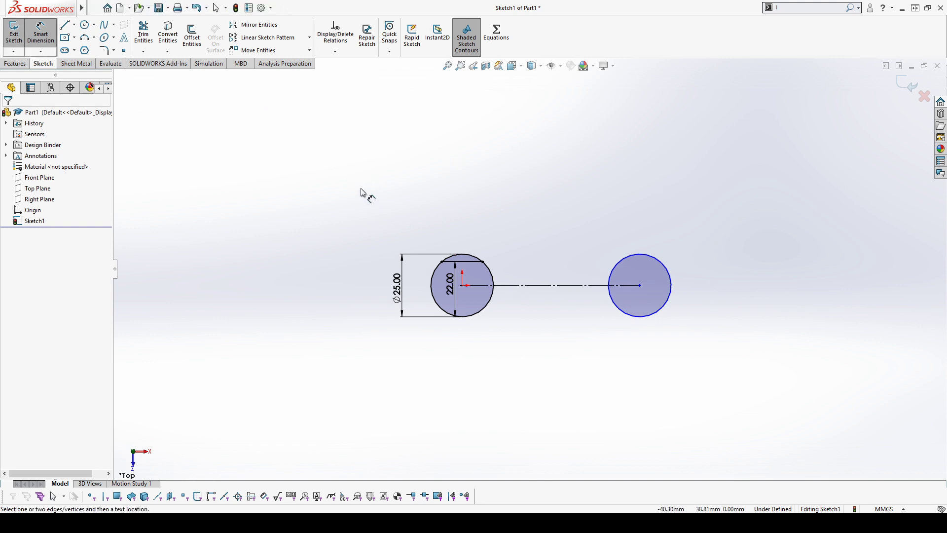
{"action": "left_click", "coordinate": [47, 42]}
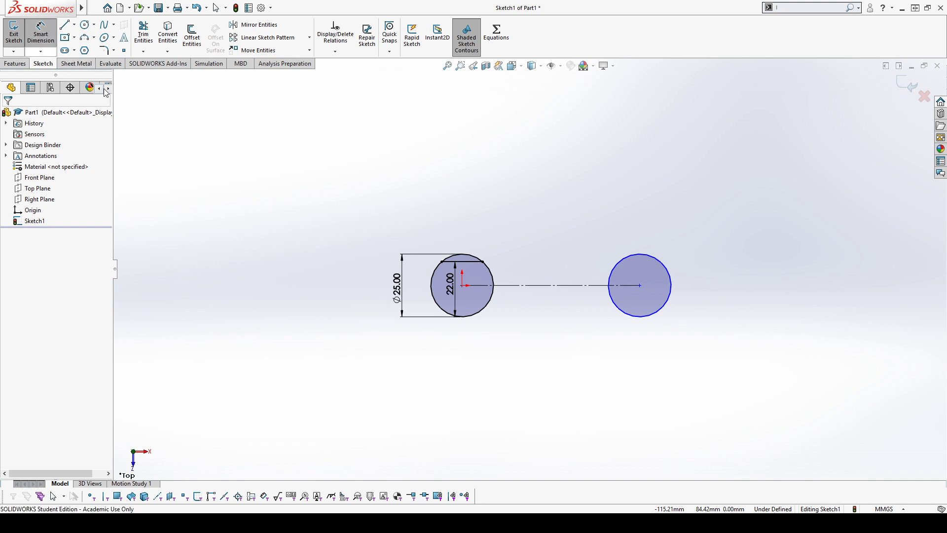
{"action": "left_click_drag", "start_coordinate": [327, 156], "coordinate": [735, 349]}
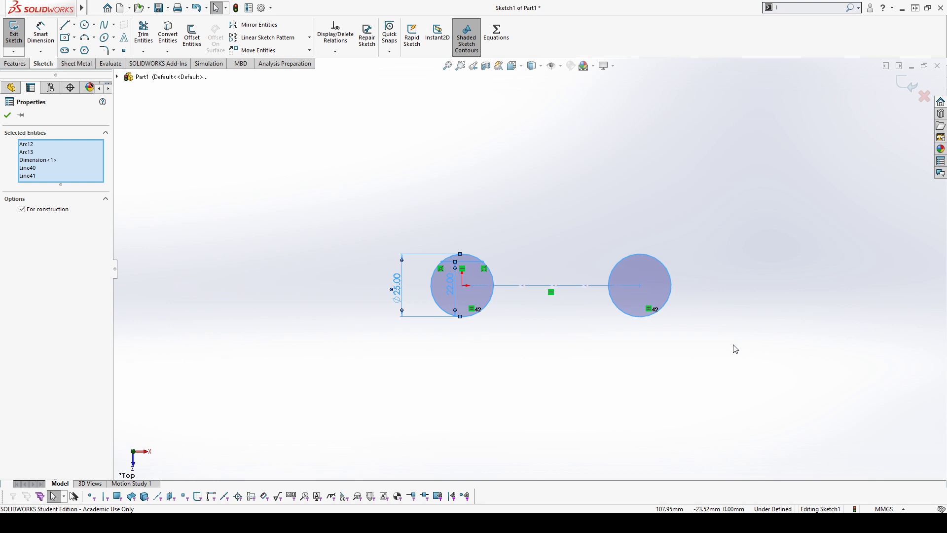
{"action": "key", "text": "Delete"}
Sketch three connected lines from the origin, forming a C shape open on the origin side, about 40 mm wide and 37 mm high.
{"action": "left_click", "coordinate": [64, 25]}
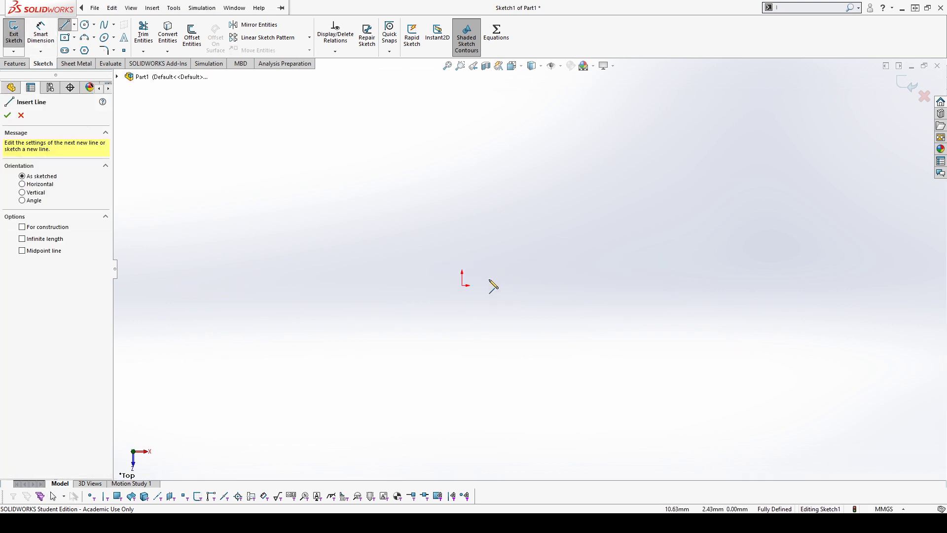
{"action": "left_click", "coordinate": [462, 285]}
{"action": "left_click", "coordinate": [563, 285]}
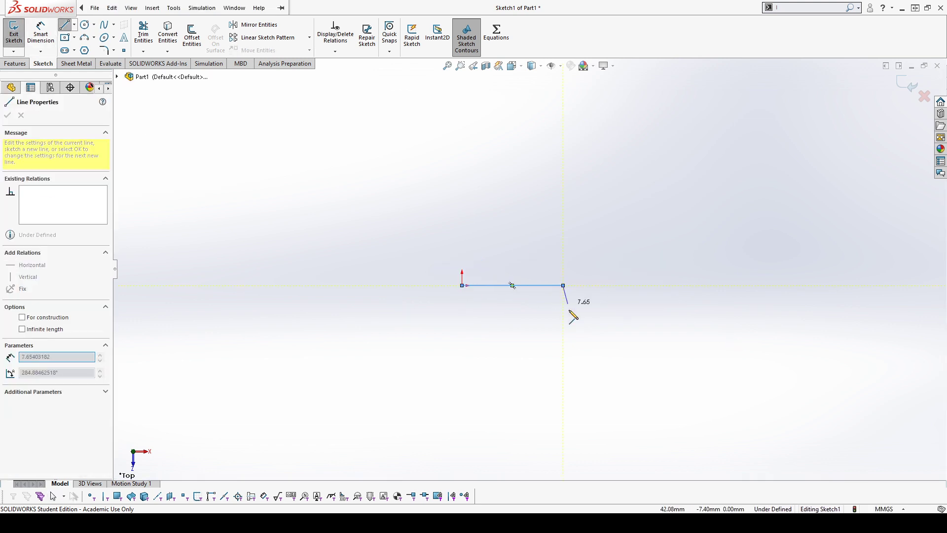
{"action": "left_click", "coordinate": [563, 378]}
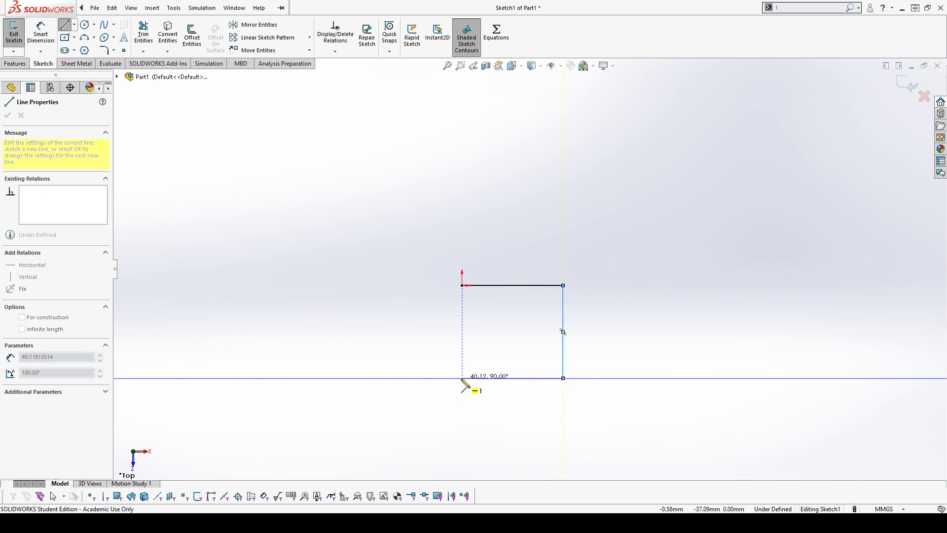
{"action": "left_click", "coordinate": [462, 378]}
{"action": "key", "text": "Escape"}
Extend the profile with a vertical line down from its lower corner and a horizontal line back to below the origin.
{"action": "left_click", "coordinate": [563, 377]}
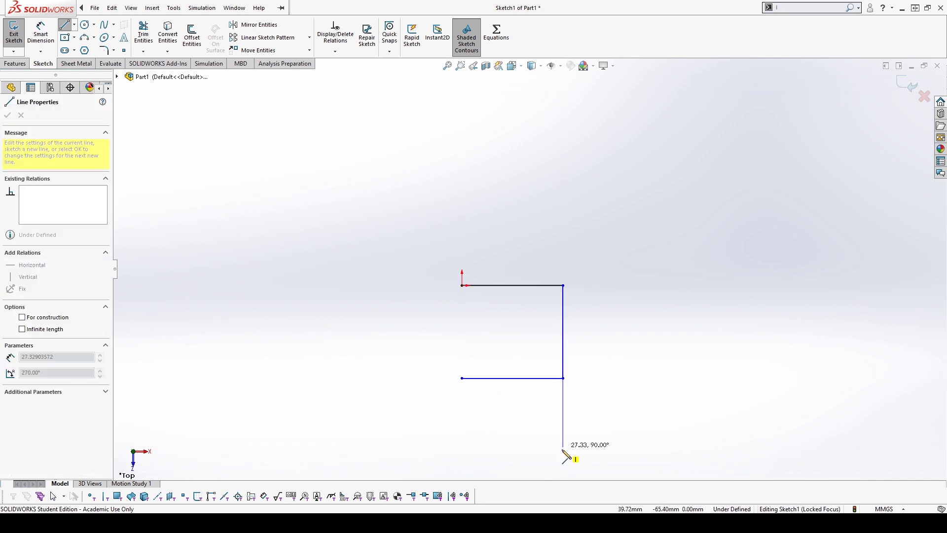
{"action": "left_click", "coordinate": [563, 458]}
{"action": "key", "text": "Escape"}
{"action": "key", "text": "z"}
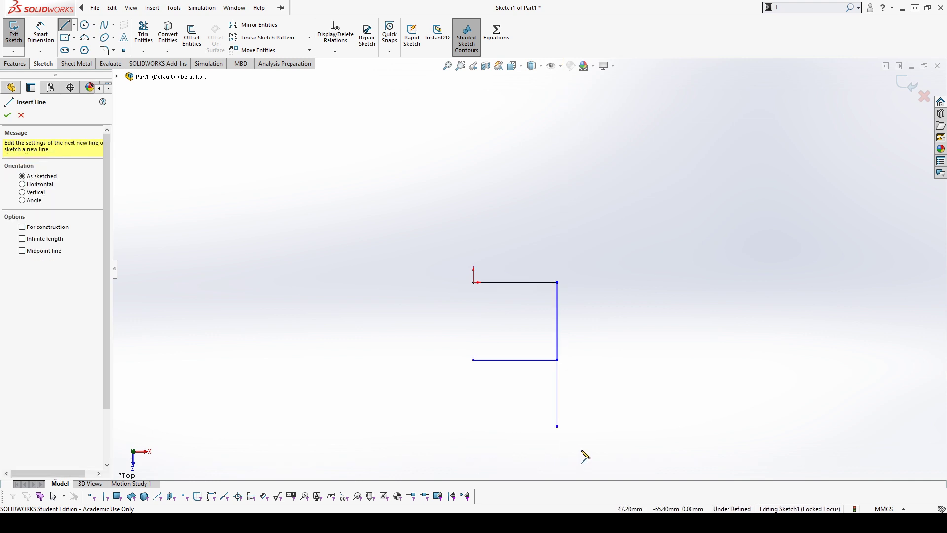
{"action": "left_click", "coordinate": [549, 378]}
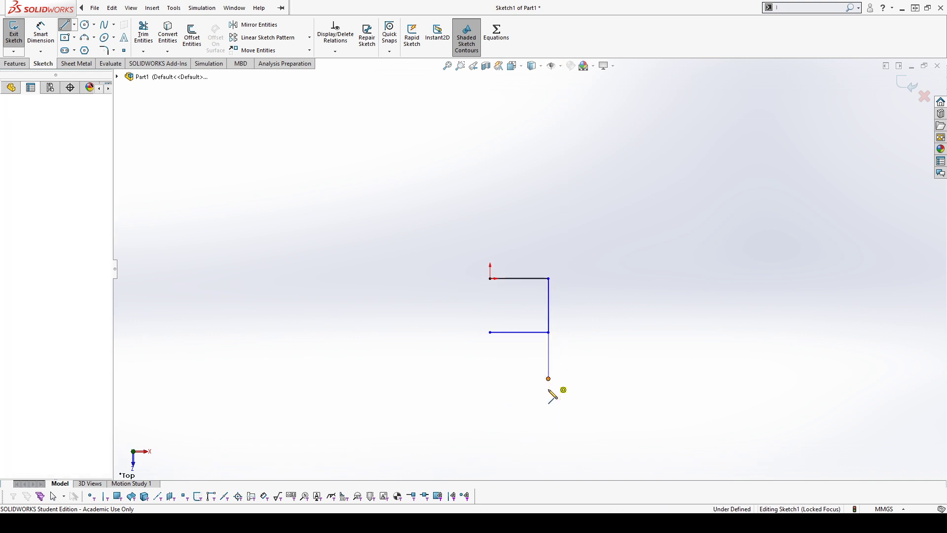
{"action": "left_click", "coordinate": [490, 378]}
{"action": "key", "text": "Escape"}
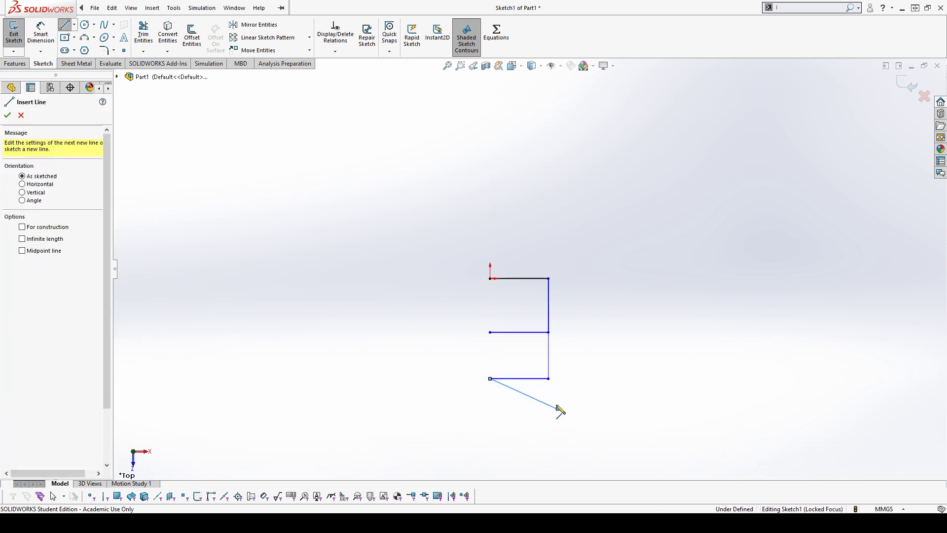
Add another vertical line and horizontal line at the lower end, and move the third horizontal line up closer to the second.
{"action": "left_click", "coordinate": [548, 378]}
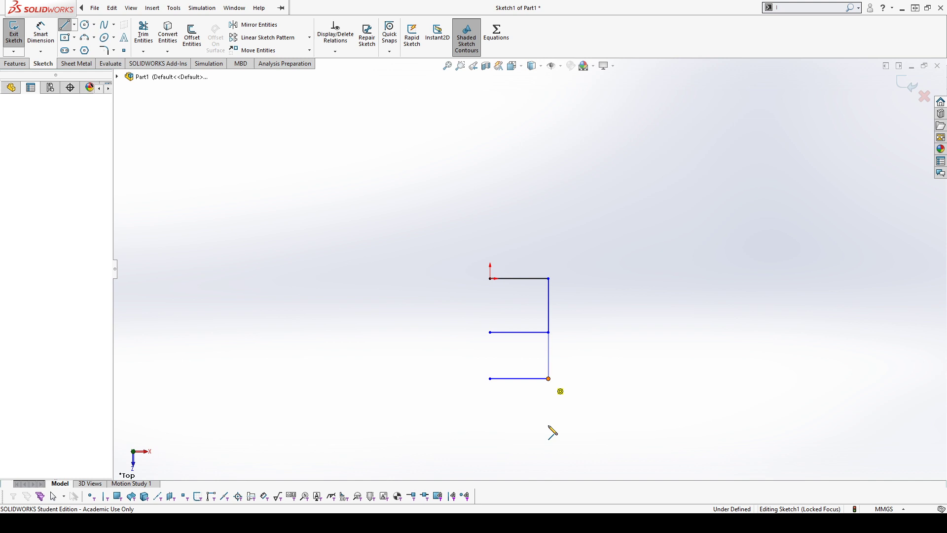
{"action": "left_click", "coordinate": [490, 433]}
{"action": "key", "text": "Escape"}
{"action": "key", "text": "Escape"}
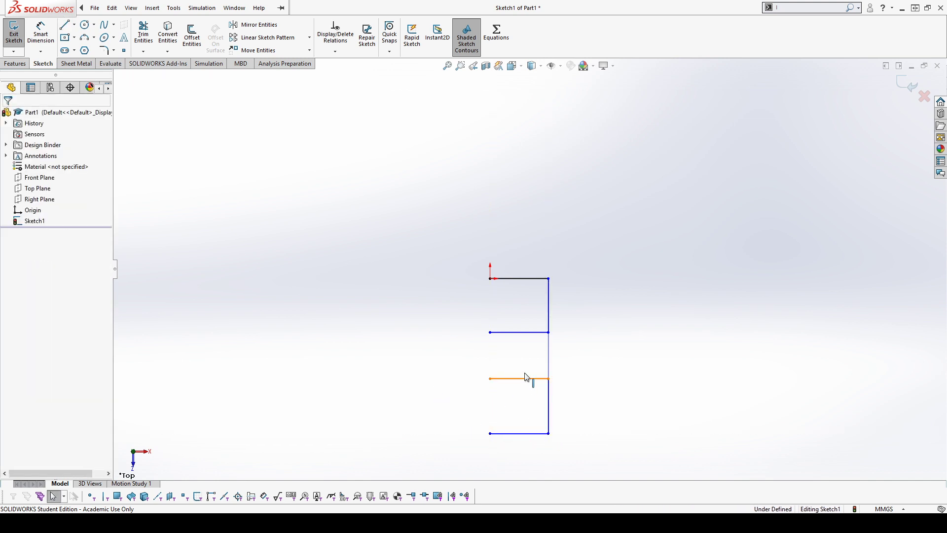
{"action": "left_click_drag", "start_coordinate": [527, 377], "coordinate": [528, 355]}
{"action": "left_click", "coordinate": [205, 146]}
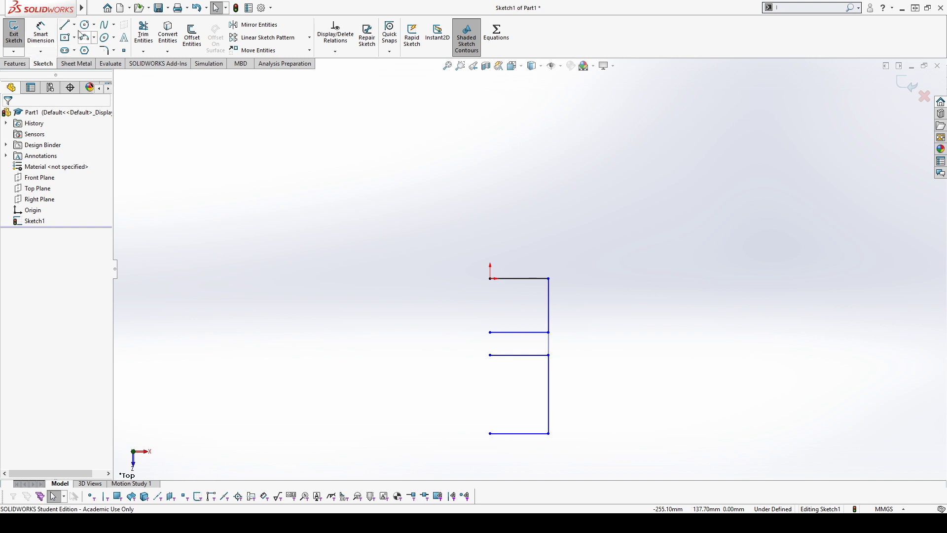
Sketch an open chain of four connected angled lines above the E-shaped profile.
{"action": "left_click", "coordinate": [65, 25]}
{"action": "left_click", "coordinate": [275, 141]}
{"action": "left_click", "coordinate": [336, 154]}
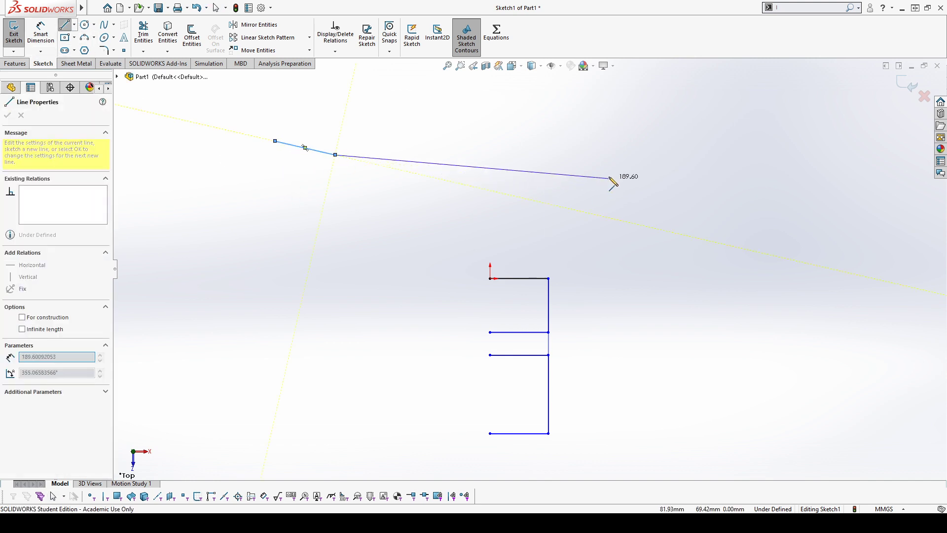
{"action": "left_click", "coordinate": [605, 163]}
{"action": "left_click", "coordinate": [675, 110]}
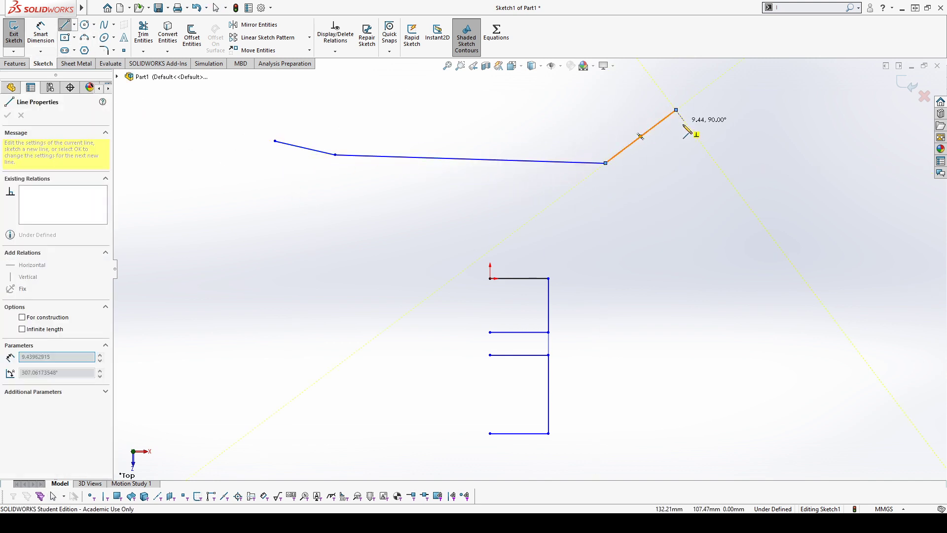
{"action": "left_click", "coordinate": [817, 147]}
{"action": "key", "text": "Escape"}
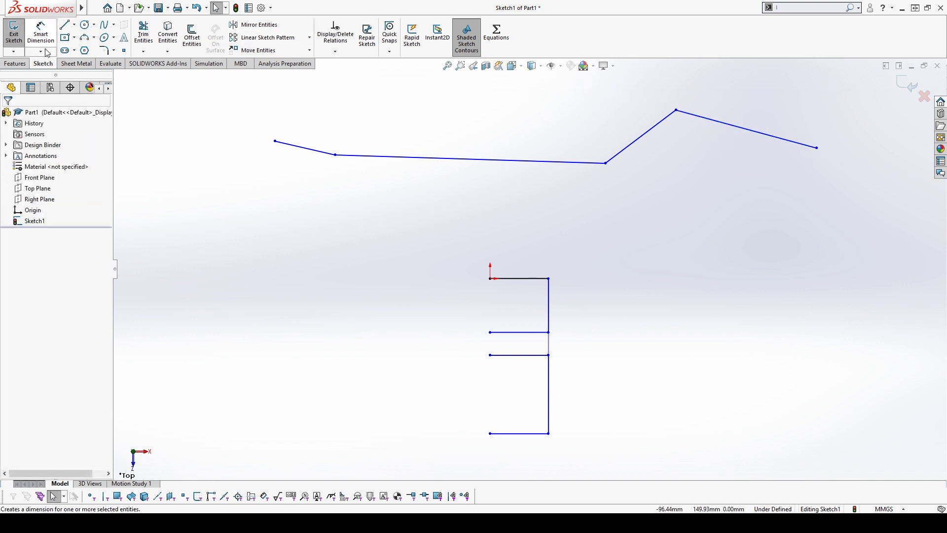
Dimension the horizontal span of the first line in the angled chain as 45 mm.
{"action": "left_click", "coordinate": [43, 36]}
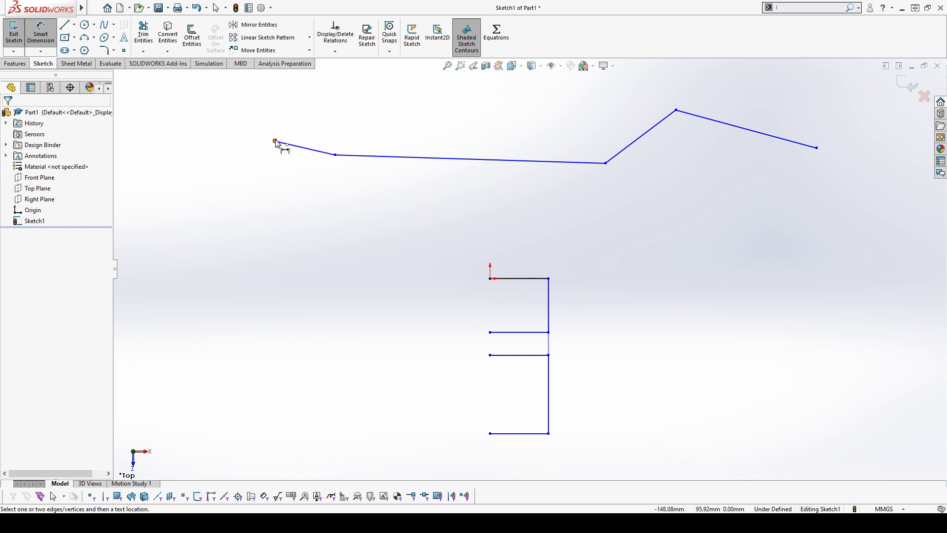
{"action": "left_click", "coordinate": [301, 148]}
{"action": "left_click", "coordinate": [306, 105]}
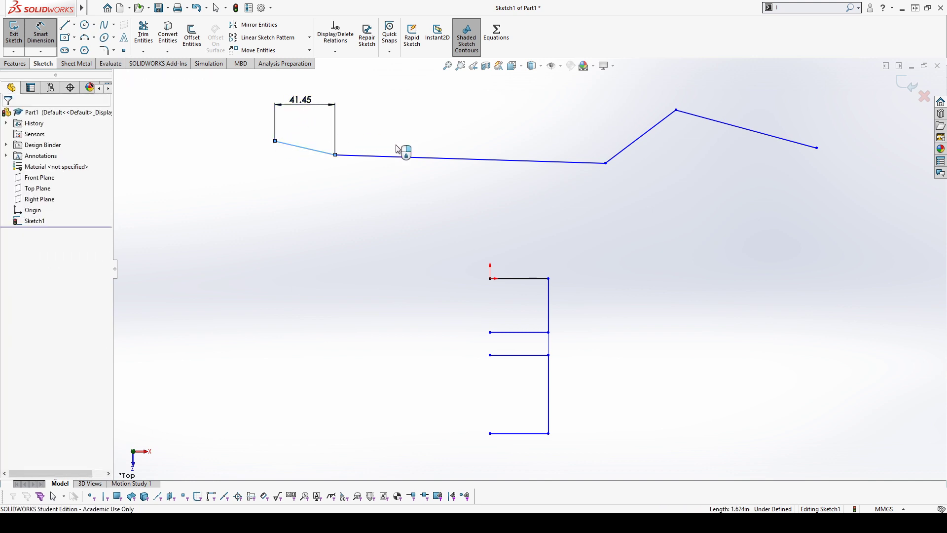
{"action": "left_click", "coordinate": [435, 158]}
{"action": "left_click", "coordinate": [301, 101]}
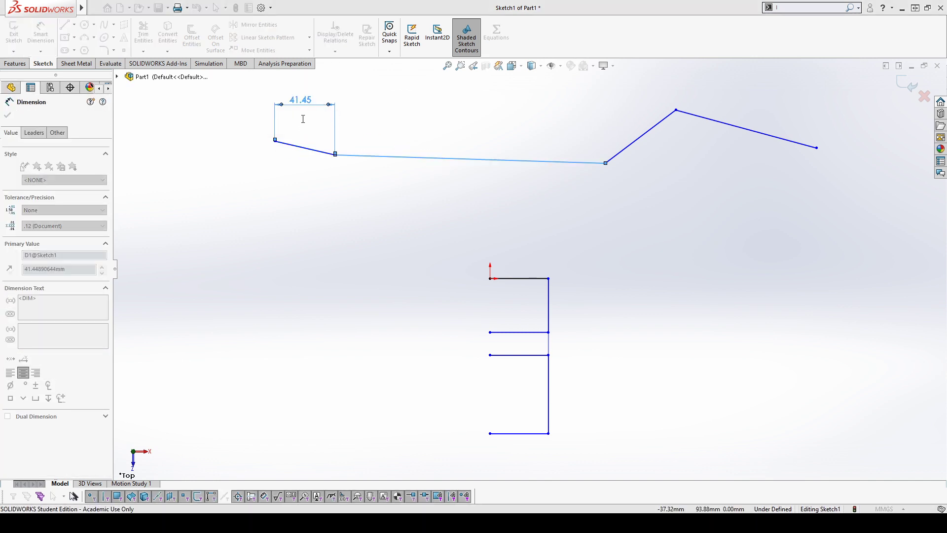
{"action": "type", "text": "45"}
{"action": "key", "text": "Return"}
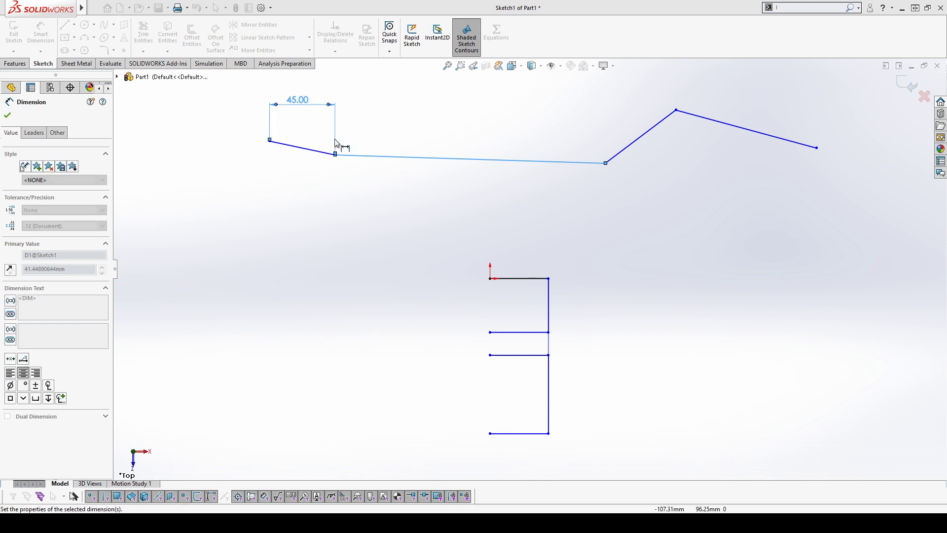
Dimension the horizontal span of the chain's long second line, and undo both of the chain's dimensions.
{"action": "left_click", "coordinate": [500, 160]}
{"action": "left_click", "coordinate": [484, 120]}
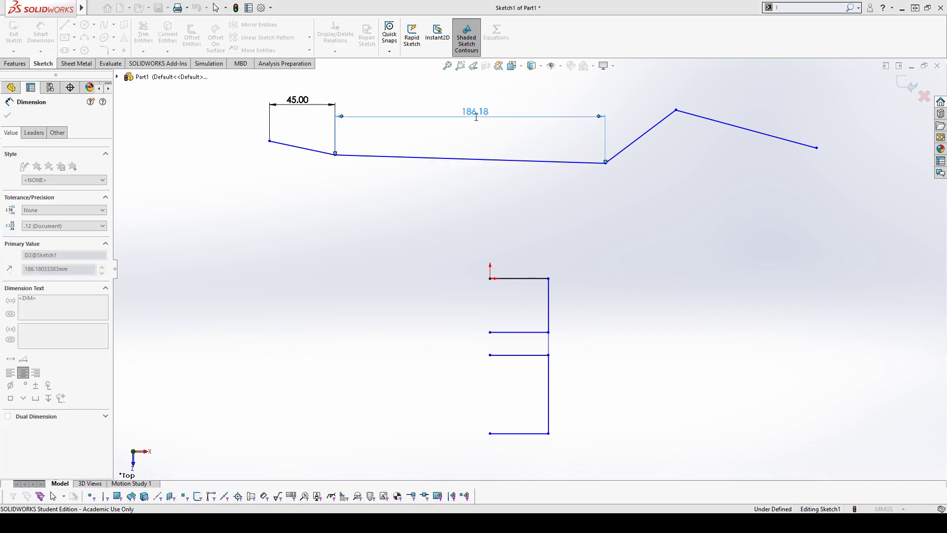
{"action": "key", "text": "Escape"}
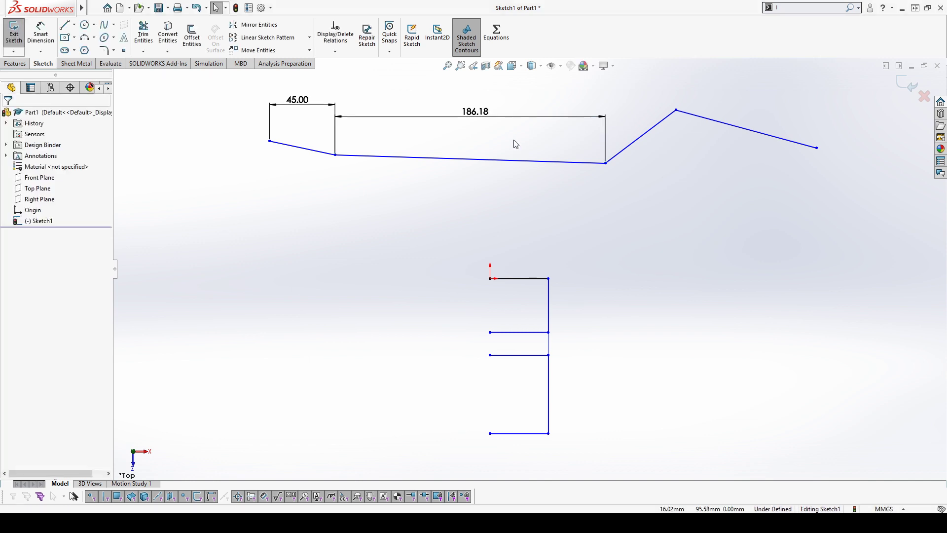
{"action": "key", "text": "ctrl+z"}
{"action": "key", "text": "ctrl+z"}
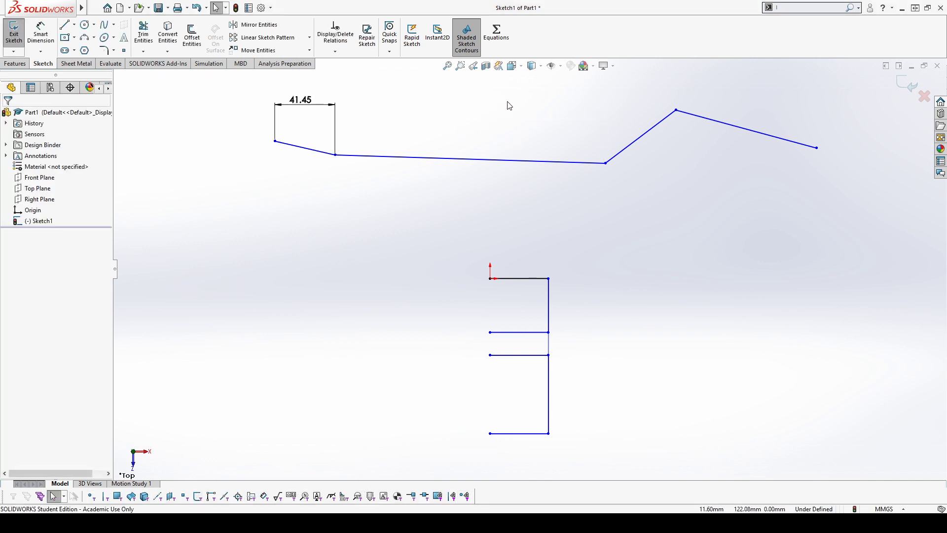
{"action": "key", "text": "ctrl+z"}
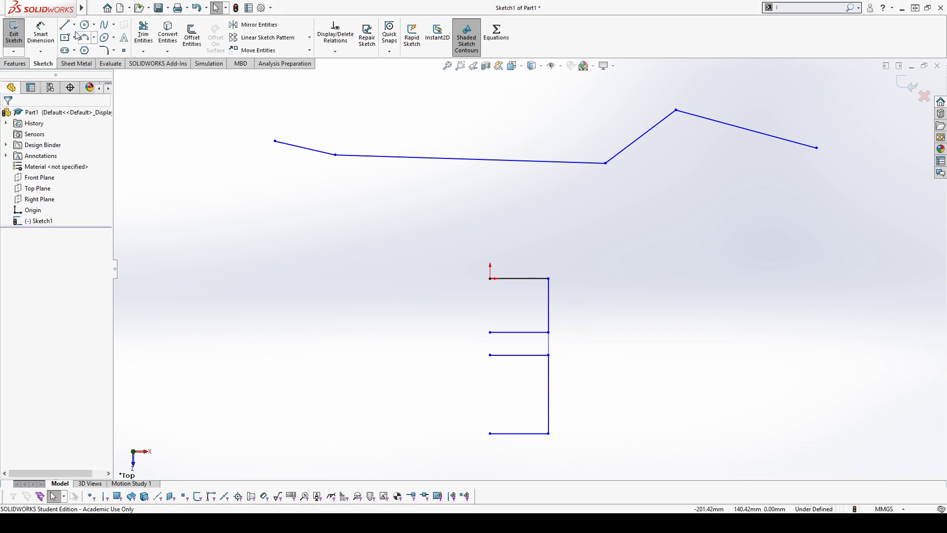
Try an aligned length dimension on the chain's first line and a horizontal dimension on its second line.
{"action": "left_click", "coordinate": [41, 33]}
{"action": "left_click", "coordinate": [301, 147]}
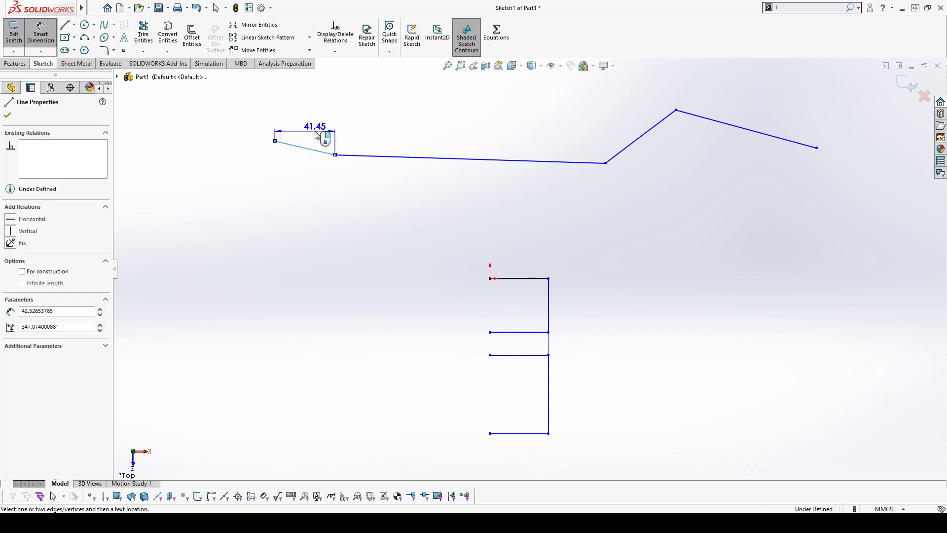
{"action": "left_click", "coordinate": [354, 124]}
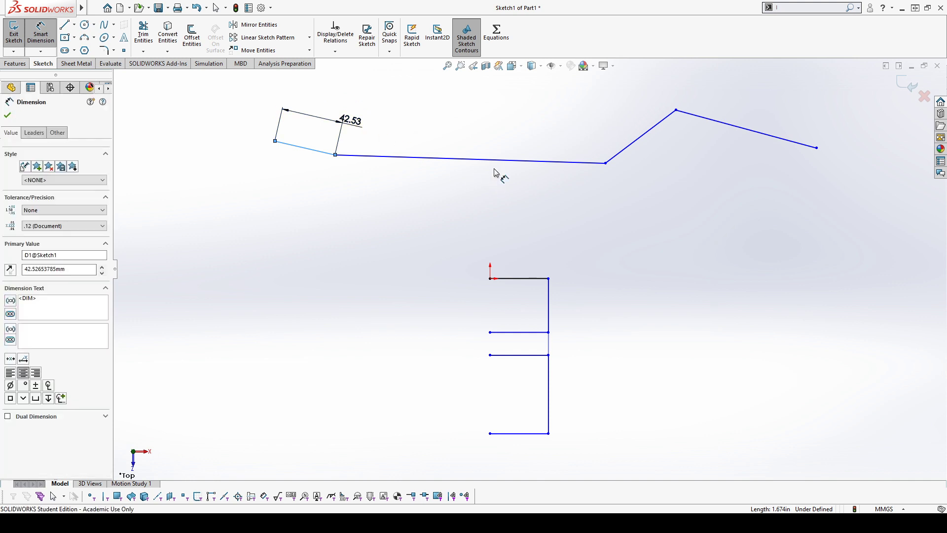
{"action": "left_click", "coordinate": [533, 161]}
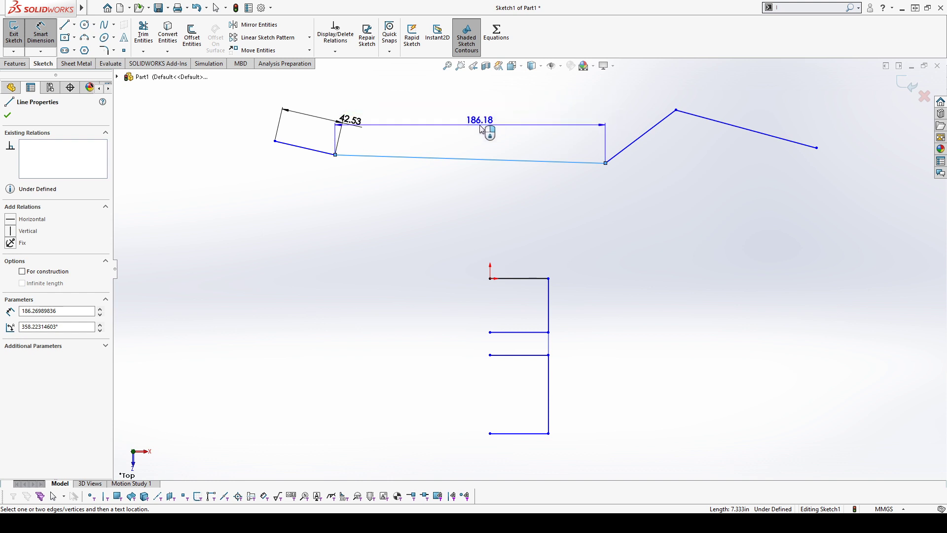
{"action": "key", "text": "Escape"}
{"action": "key", "text": "Escape"}
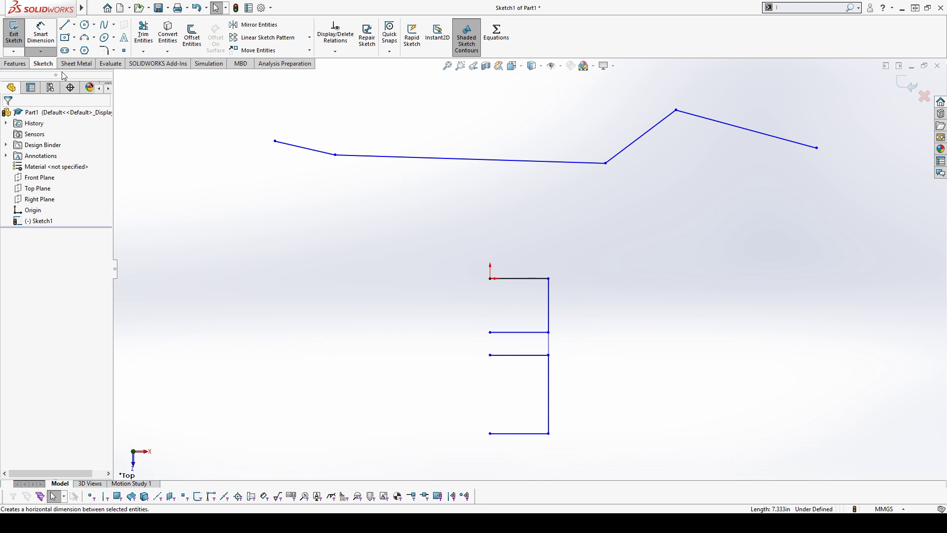
{"action": "left_click", "coordinate": [41, 33]}
{"action": "left_click", "coordinate": [306, 149]}
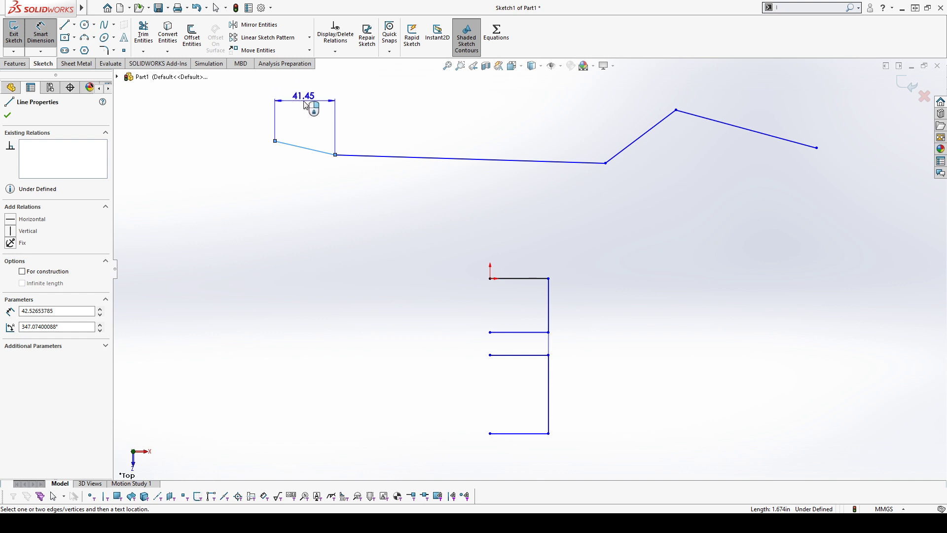
{"action": "key", "text": "Escape"}
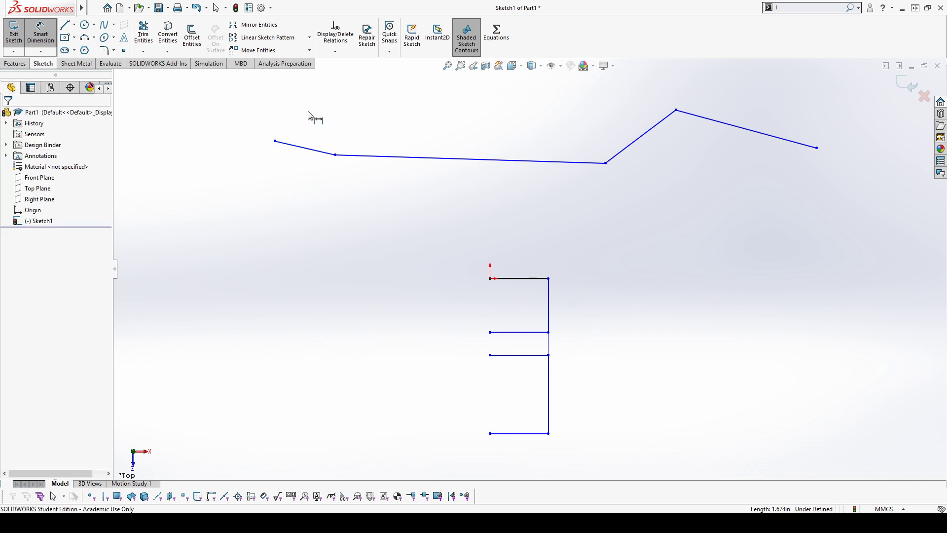
{"action": "left_click", "coordinate": [36, 44]}
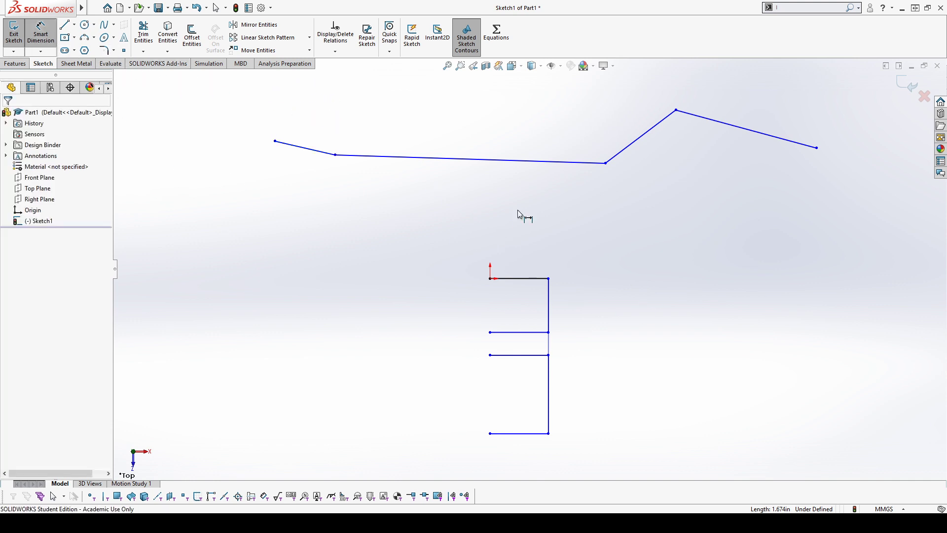
Add ordinate dimensions from the E-shaped profile's line at the origin as zero baseline to the three horizontal lines below it.
{"action": "left_click", "coordinate": [41, 50]}
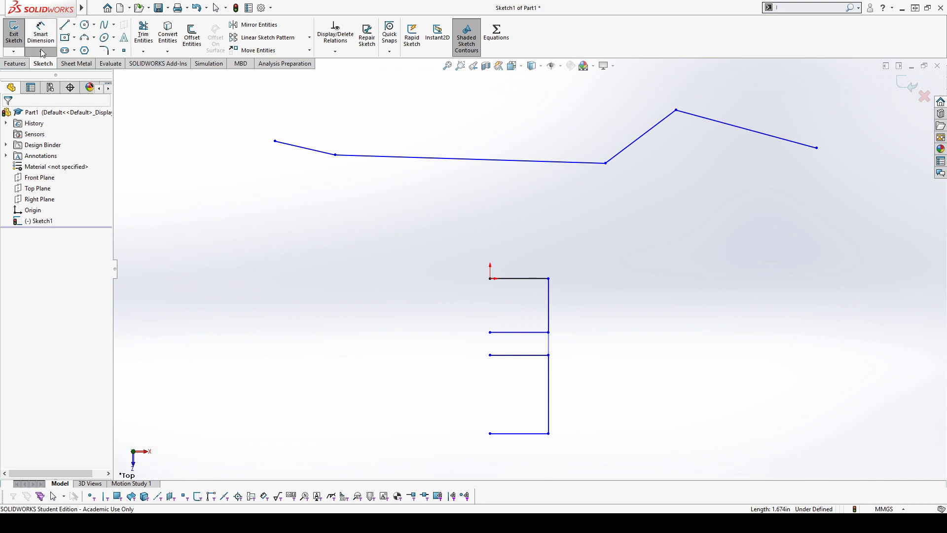
{"action": "left_click", "coordinate": [59, 102]}
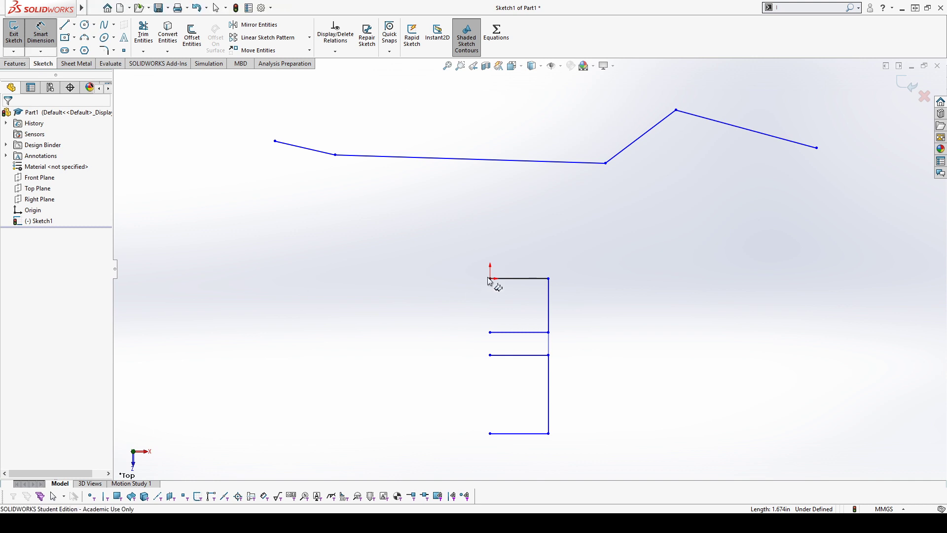
{"action": "left_click", "coordinate": [516, 279]}
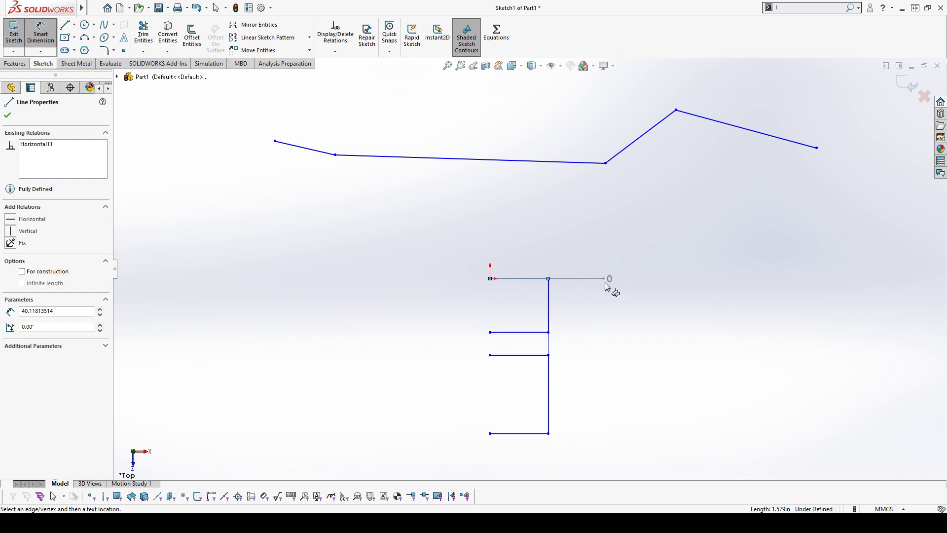
{"action": "left_click", "coordinate": [405, 290]}
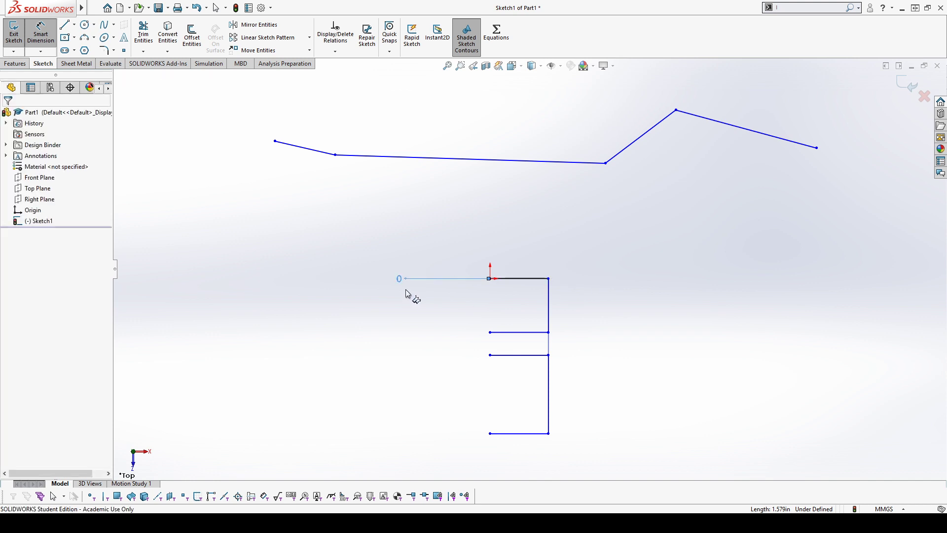
{"action": "left_click", "coordinate": [513, 334]}
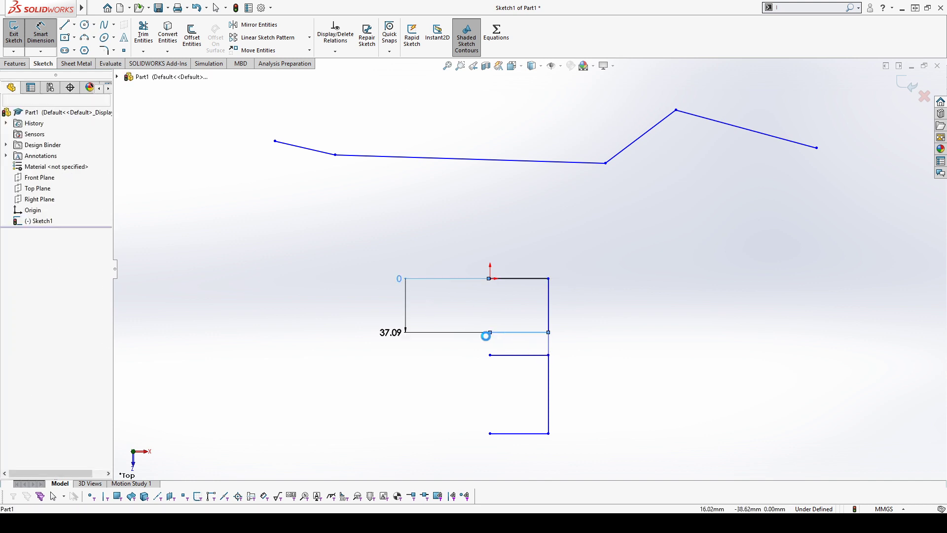
{"action": "left_click", "coordinate": [518, 355]}
{"action": "left_click", "coordinate": [523, 434]}
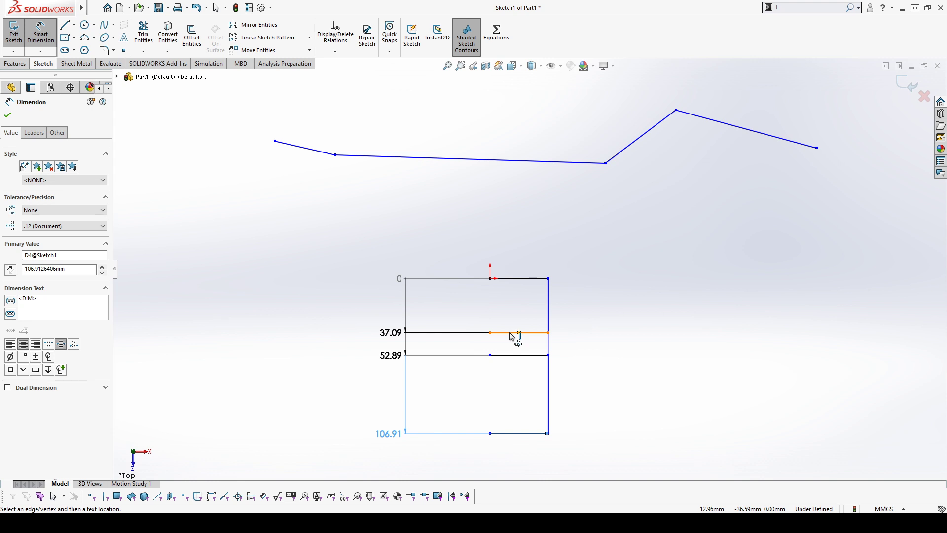
{"action": "key", "text": "Escape"}
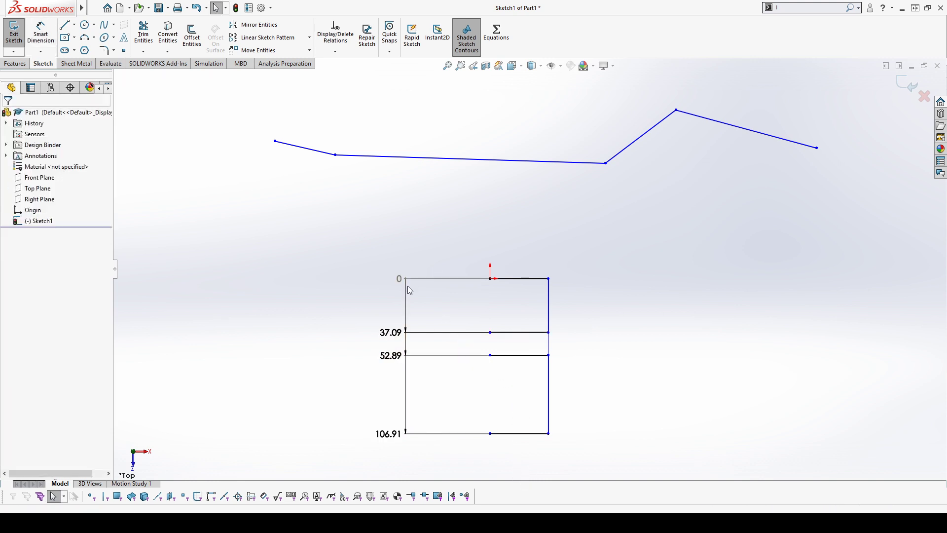
Set the E-shaped profile's three ordinate dimensions to 25, 50 and 100 mm from the baseline.
{"action": "left_click", "coordinate": [393, 332]}
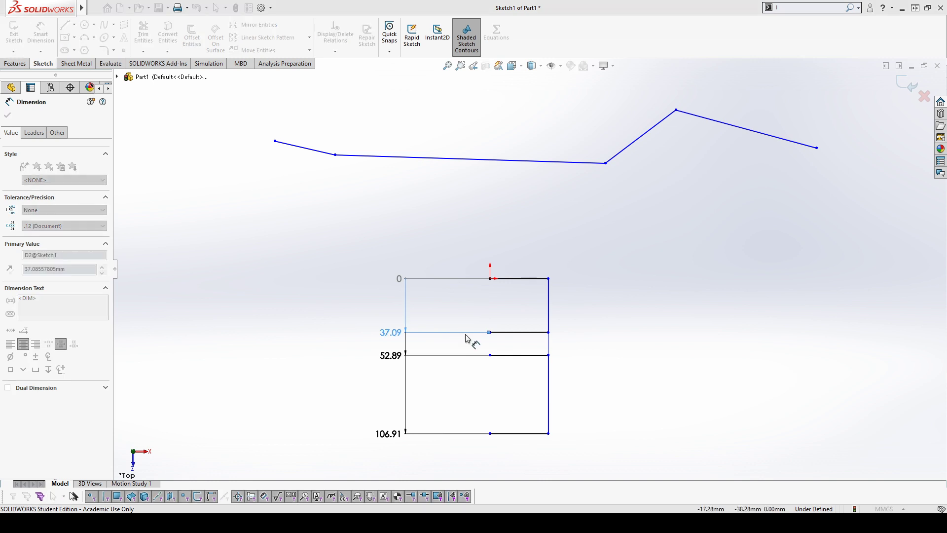
{"action": "type", "text": "25"}
{"action": "key", "text": "Return"}
{"action": "left_click", "coordinate": [397, 353]}
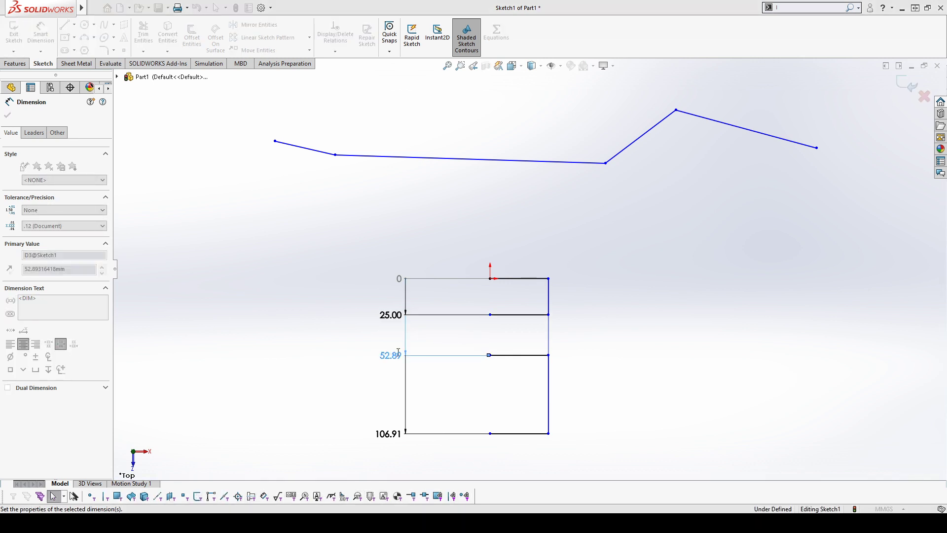
{"action": "type", "text": "50"}
{"action": "key", "text": "Return"}
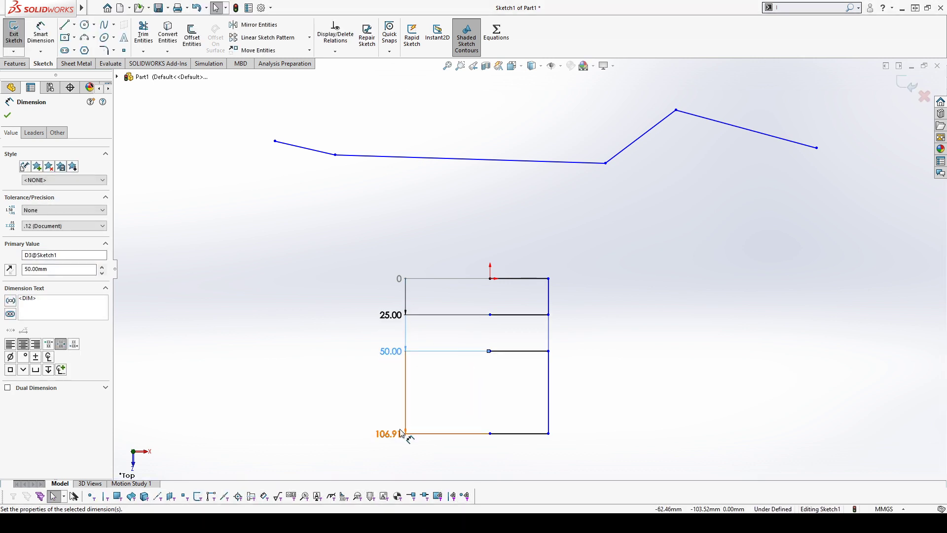
{"action": "left_click", "coordinate": [401, 433]}
{"action": "type", "text": "100"}
{"action": "key", "text": "Return"}
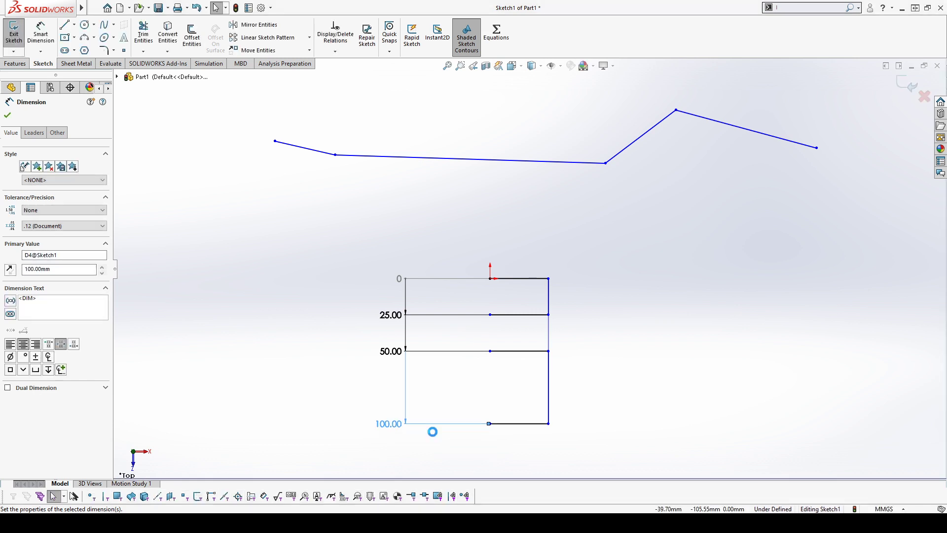
{"action": "left_click", "coordinate": [679, 327]}
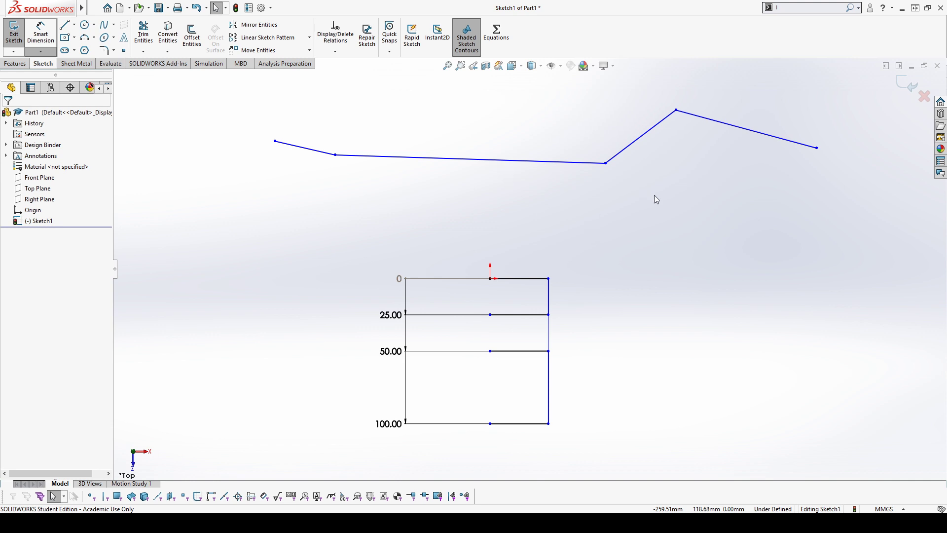
Delete the angled line chain and the E-shaped profile together with all its dimensions.
{"action": "key", "text": "z"}
{"action": "key", "text": "z"}
{"action": "key", "text": "z"}
{"action": "key", "text": "z"}
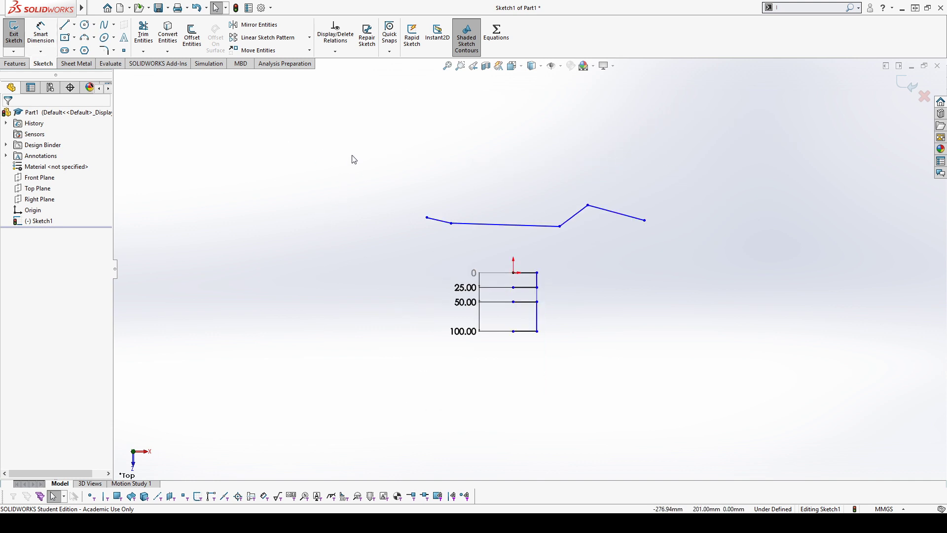
{"action": "left_click_drag", "start_coordinate": [352, 155], "coordinate": [753, 400]}
{"action": "key", "text": "Delete"}
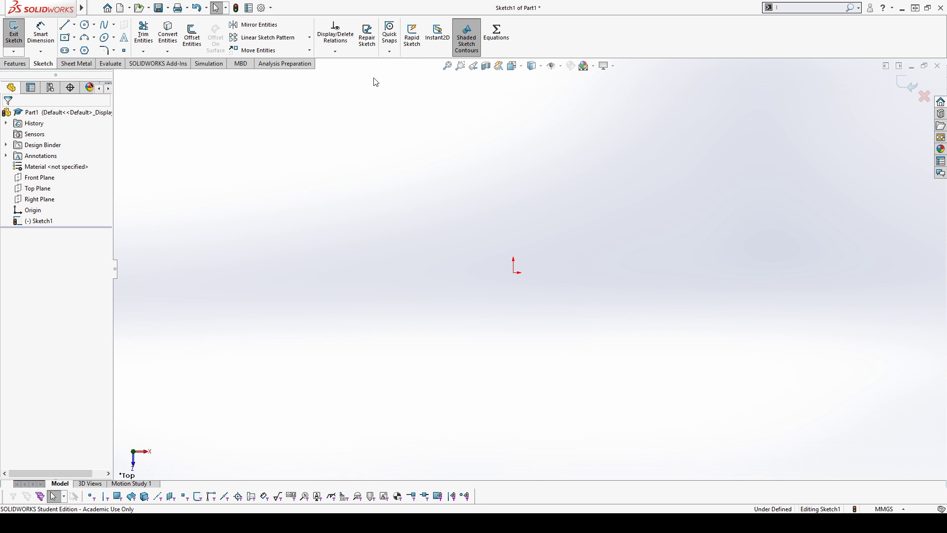
Sketch a circle centred on the origin with a radius of about 58 mm.
{"action": "left_click", "coordinate": [86, 25]}
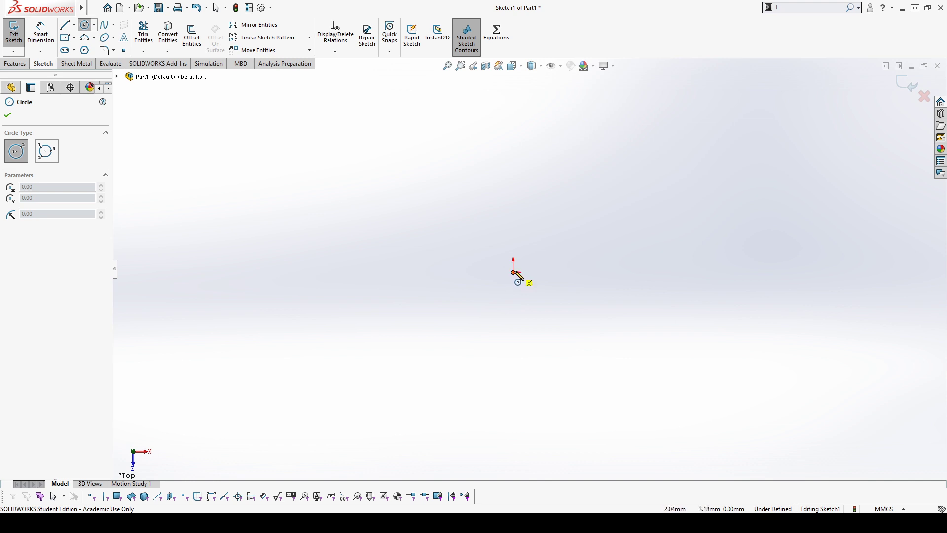
{"action": "left_click", "coordinate": [514, 273]}
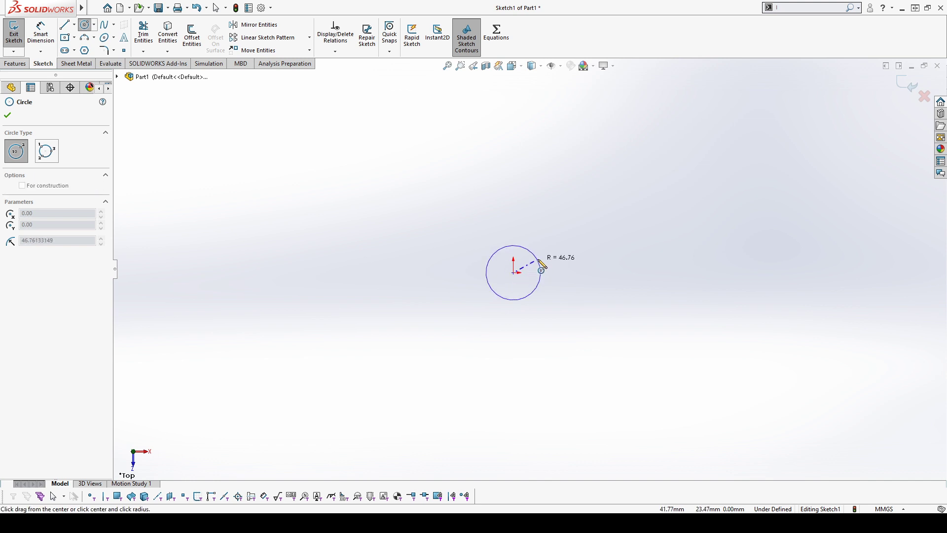
{"action": "left_click", "coordinate": [548, 276]}
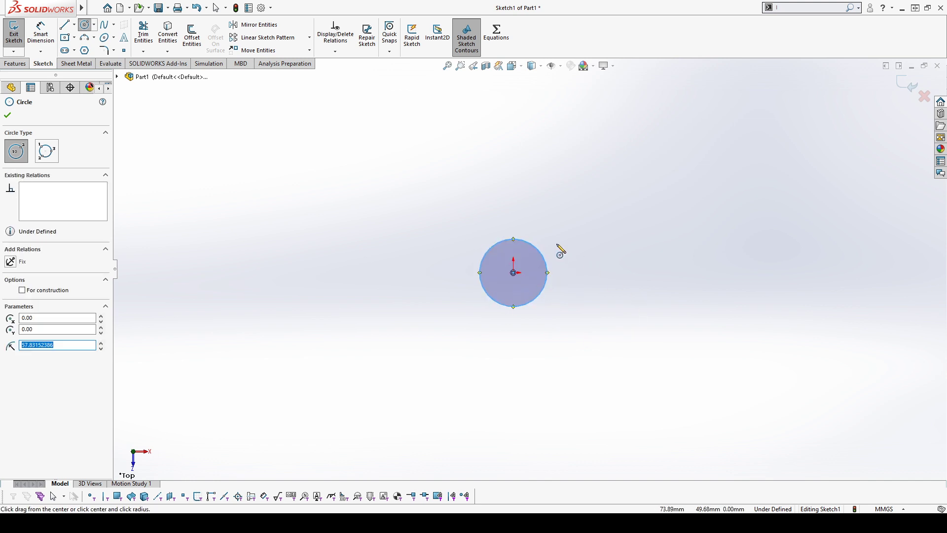
{"action": "key", "text": "Escape"}
Dimension the circle at the origin with a diameter of 6.35 mm.
{"action": "key", "text": "d"}
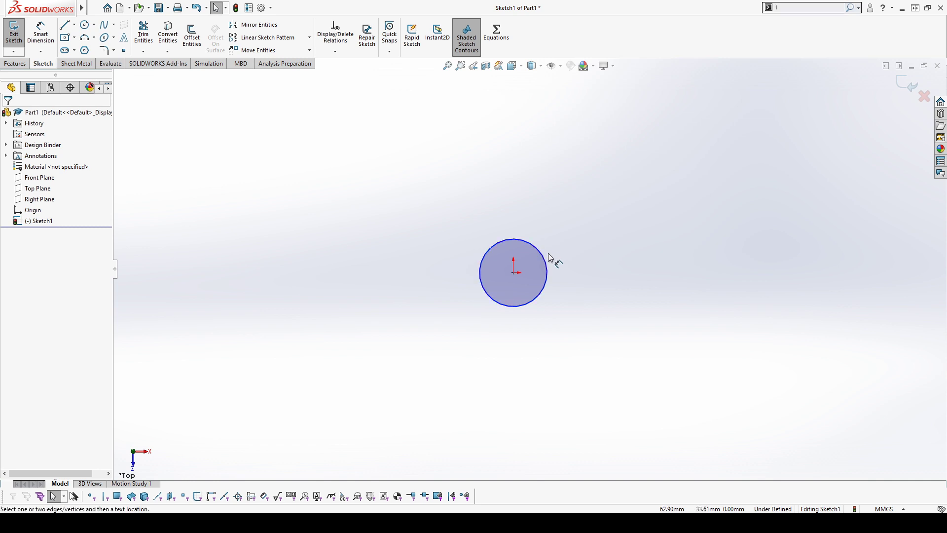
{"action": "left_click", "coordinate": [540, 256]}
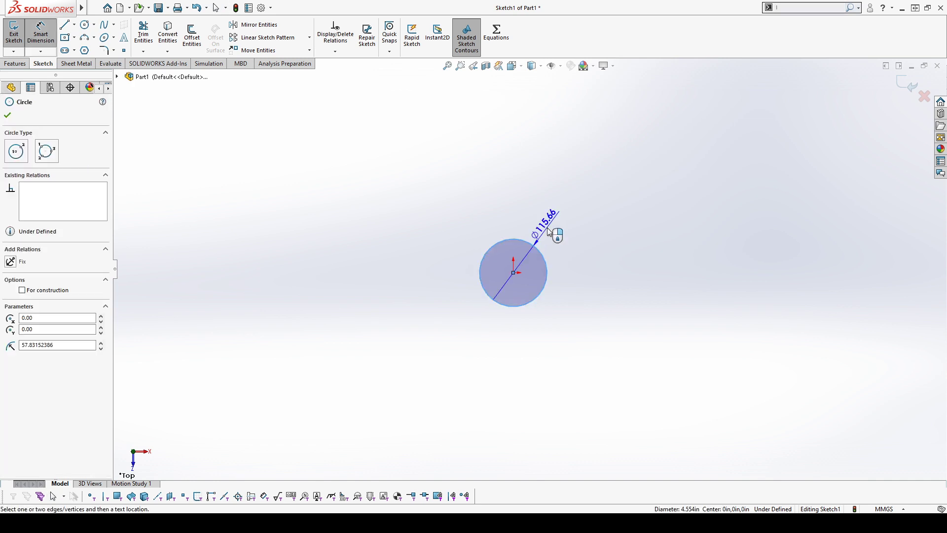
{"action": "left_click", "coordinate": [568, 276]}
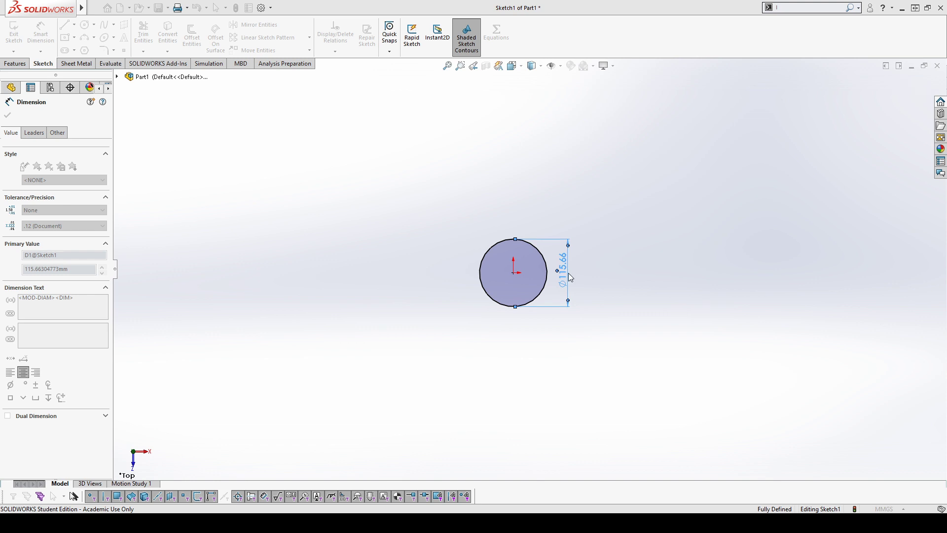
{"action": "key", "text": "Return"}
Move the diameter dimension close to the circle, placing it just to the circle's left.
{"action": "scroll", "coordinate": [516, 260], "scroll_direction": "down", "scroll_amount": 5}
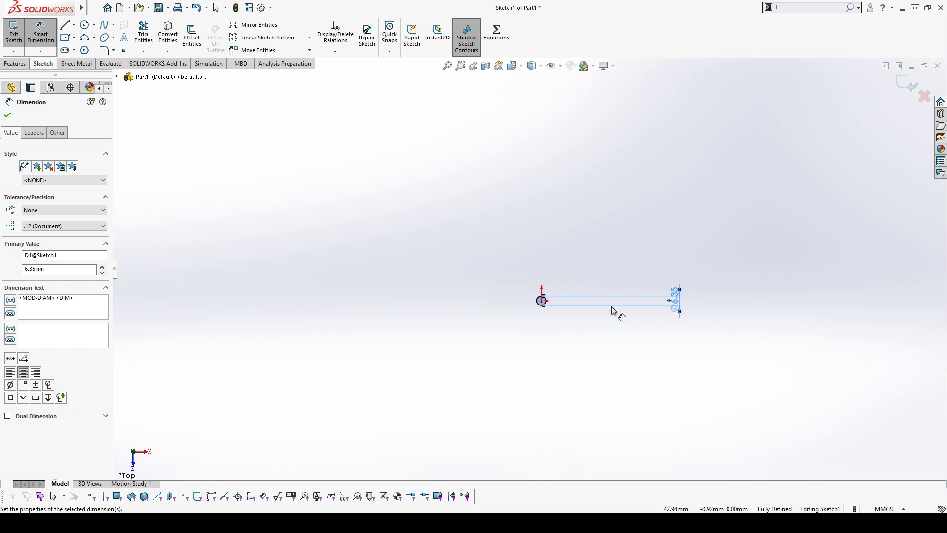
{"action": "scroll", "coordinate": [653, 313], "scroll_direction": "down", "scroll_amount": 5}
{"action": "left_click_drag", "start_coordinate": [655, 273], "coordinate": [347, 273]}
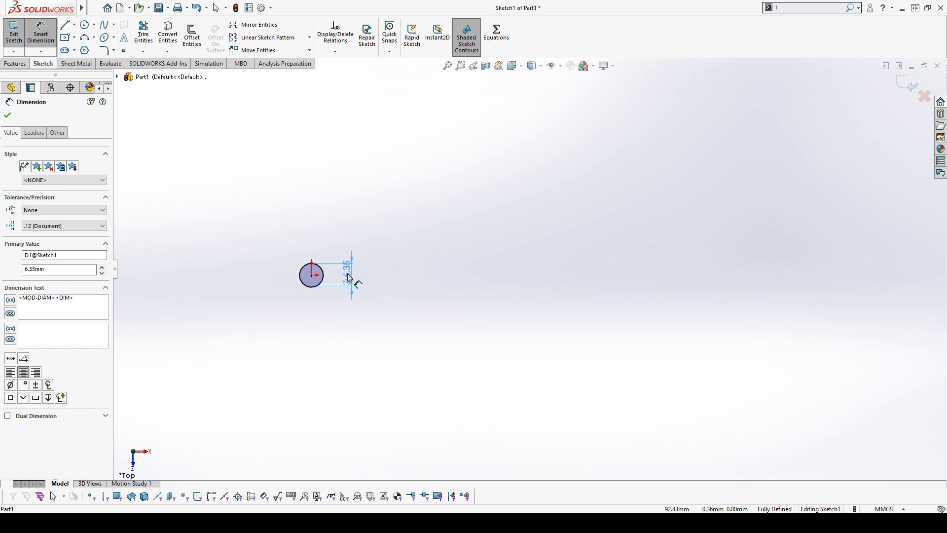
{"action": "scroll", "coordinate": [324, 275], "scroll_direction": "down", "scroll_amount": 8}
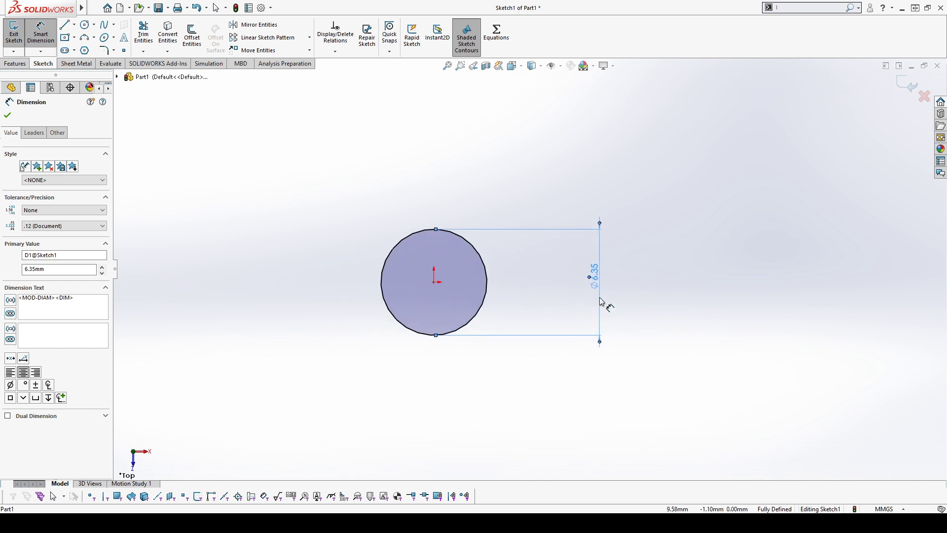
{"action": "left_click_drag", "start_coordinate": [603, 288], "coordinate": [515, 292]}
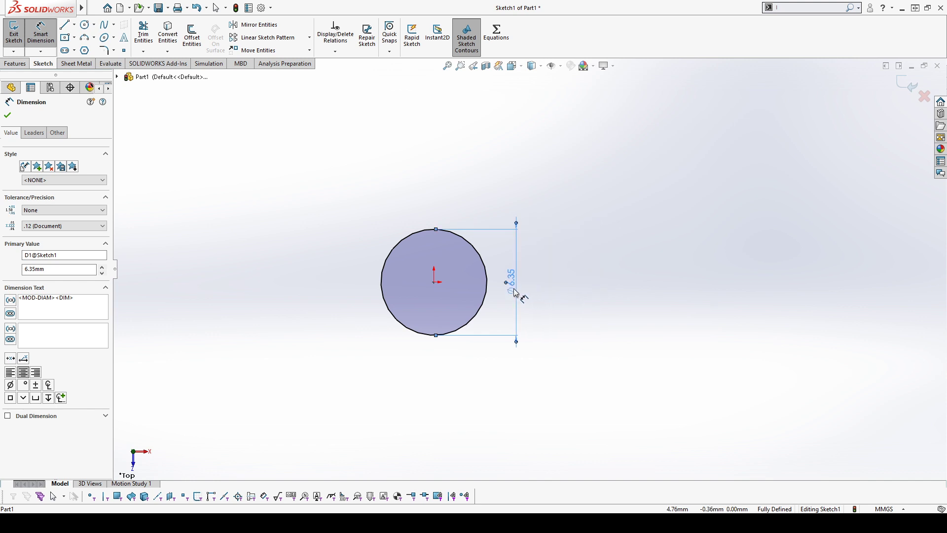
{"action": "left_click", "coordinate": [546, 280]}
{"action": "scroll", "coordinate": [543, 284], "scroll_direction": "up", "scroll_amount": 3}
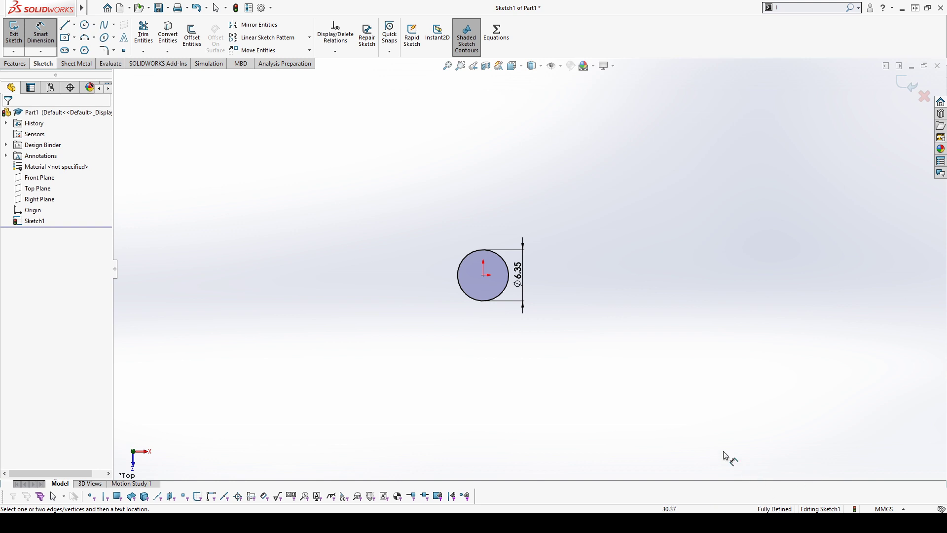
{"action": "left_click_drag", "start_coordinate": [527, 275], "coordinate": [438, 277]}
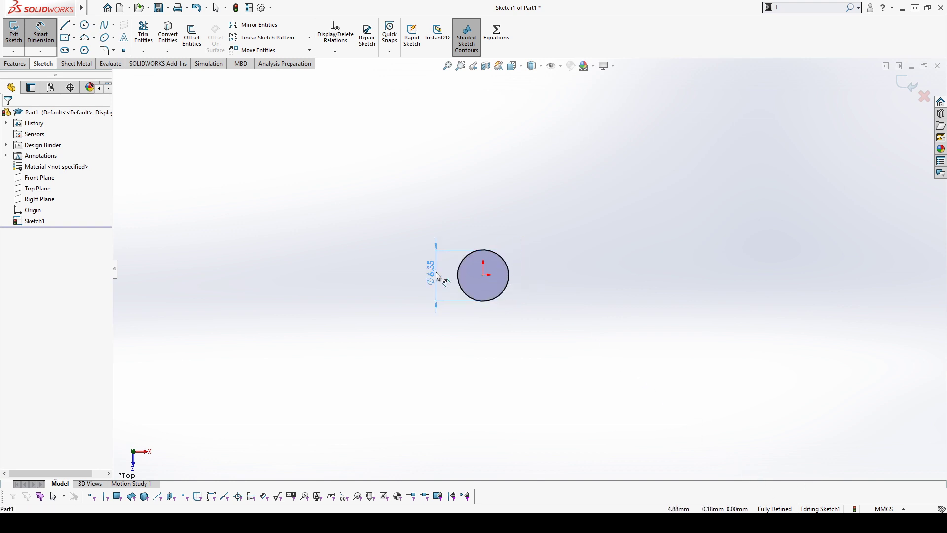
{"action": "left_click", "coordinate": [507, 330]}
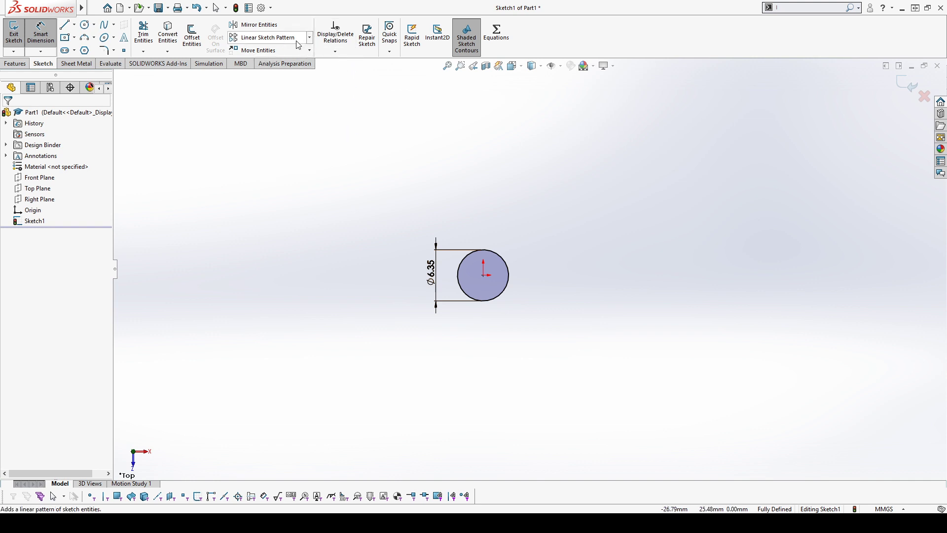
Start a linear sketch pattern along the X-axis with the 6.35 mm circle as the entity to pattern.
{"action": "left_click", "coordinate": [267, 37]}
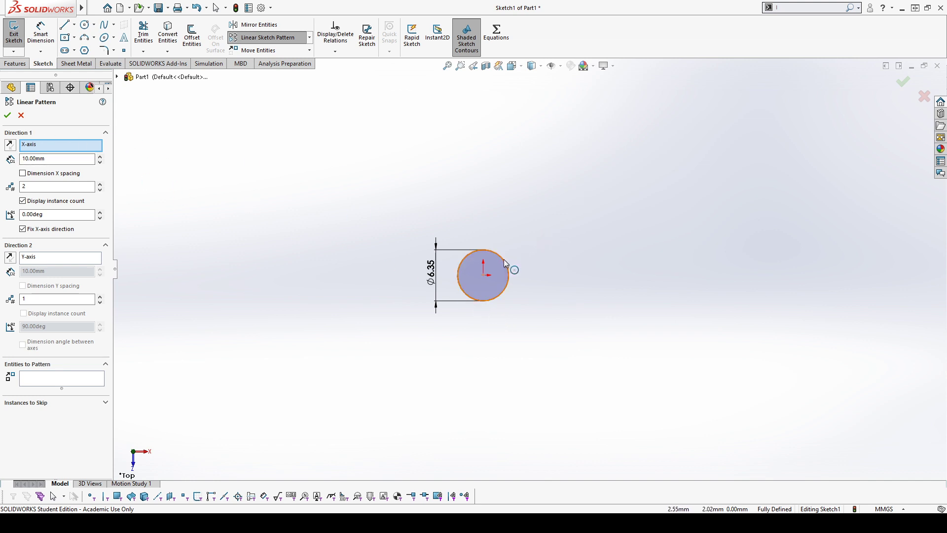
{"action": "left_click", "coordinate": [63, 384]}
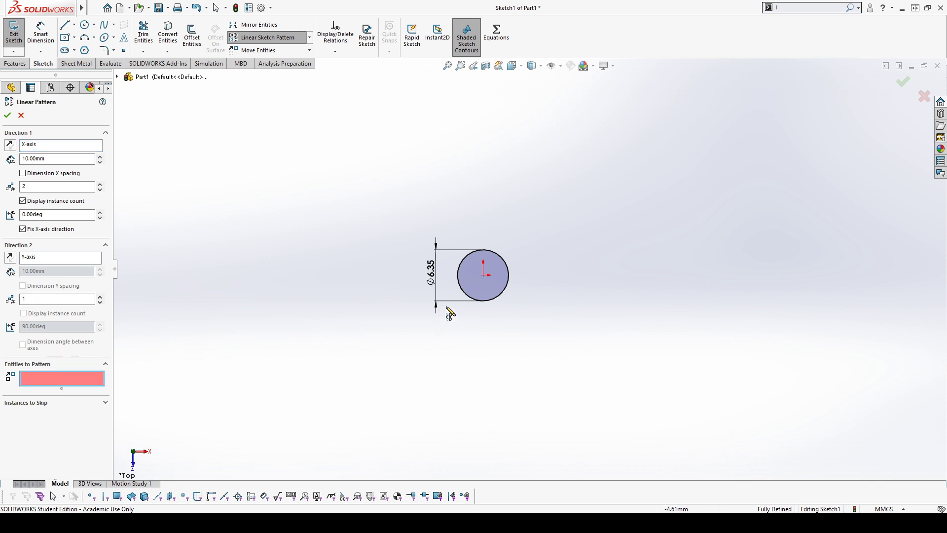
{"action": "left_click", "coordinate": [504, 260]}
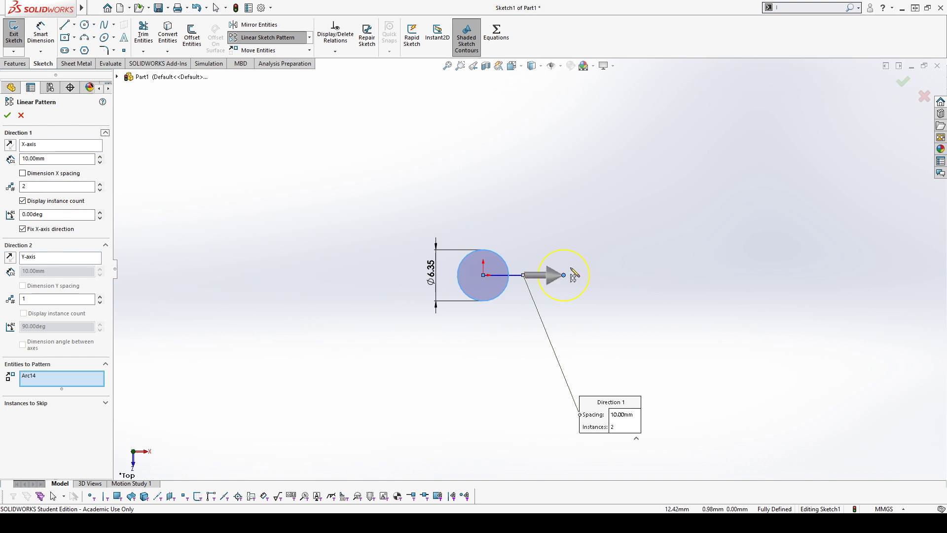
Try tilting the pattern's Direction 1 angle to 14 degrees, and reset it to 0 degrees.
{"action": "left_click", "coordinate": [100, 211]}
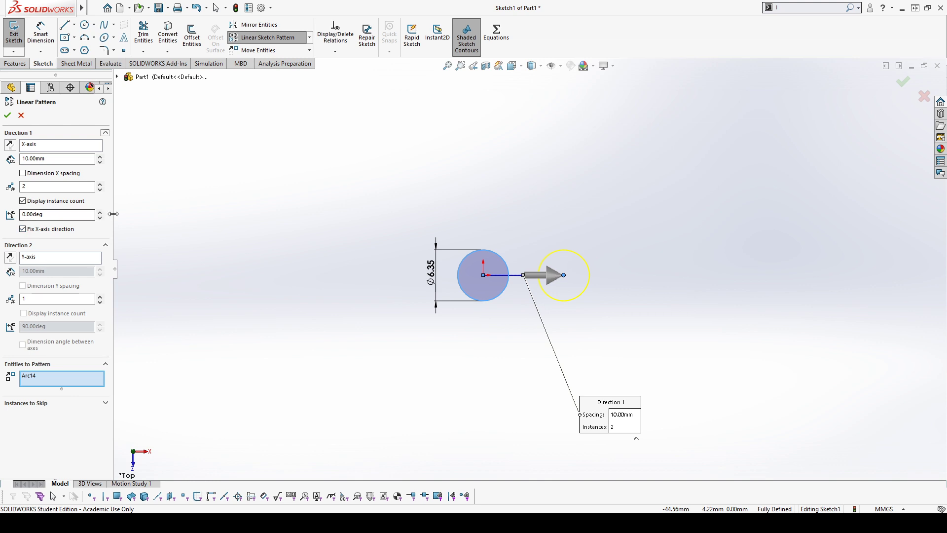
{"action": "left_click", "coordinate": [100, 211]}
{"action": "left_click", "coordinate": [100, 211]}
{"action": "left_click", "coordinate": [100, 212]}
{"action": "left_click", "coordinate": [100, 212]}
{"action": "left_click", "coordinate": [100, 211]}
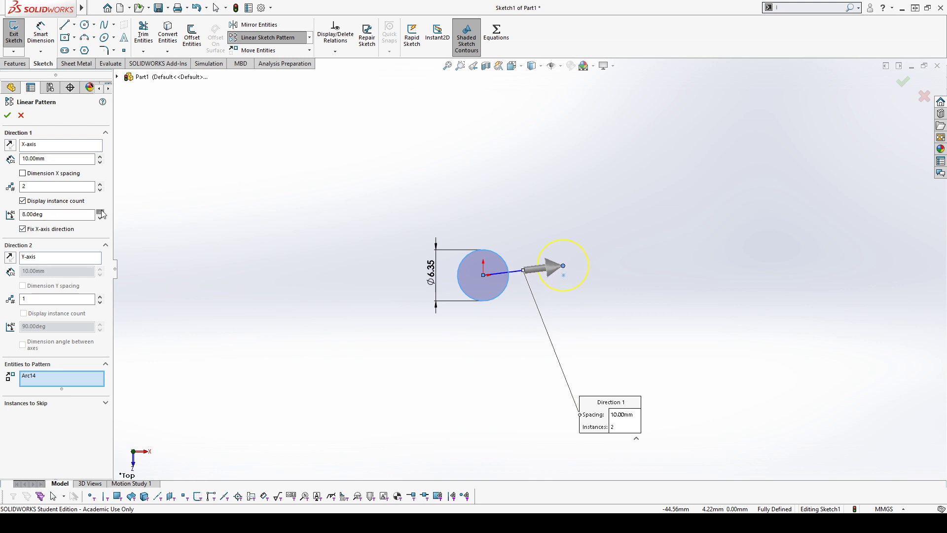
{"action": "left_click", "coordinate": [100, 212]}
{"action": "left_click", "coordinate": [100, 211]}
{"action": "left_click", "coordinate": [100, 211]}
{"action": "left_click", "coordinate": [101, 212]}
{"action": "left_click", "coordinate": [100, 212]}
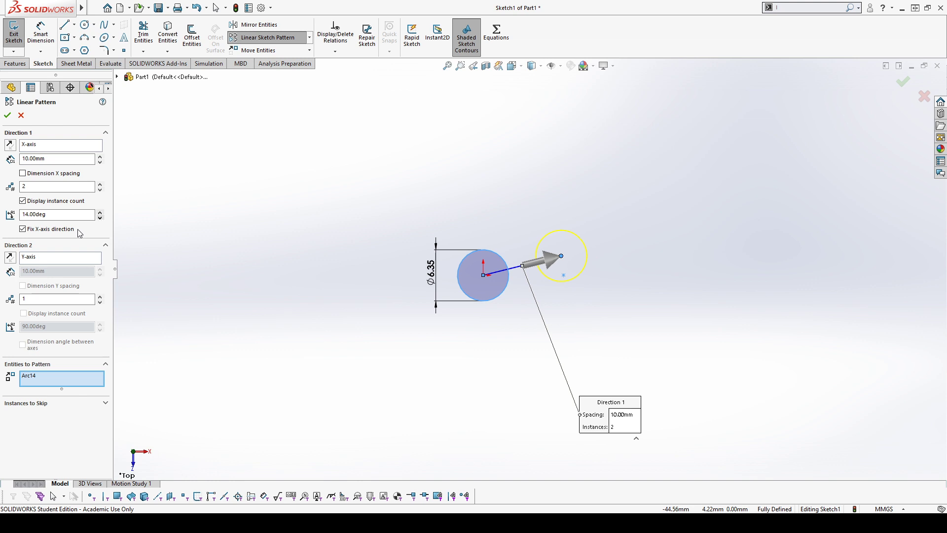
{"action": "left_click_drag", "start_coordinate": [94, 215], "coordinate": [2, 201]}
{"action": "type", "text": "0"}
{"action": "key", "text": "Return"}
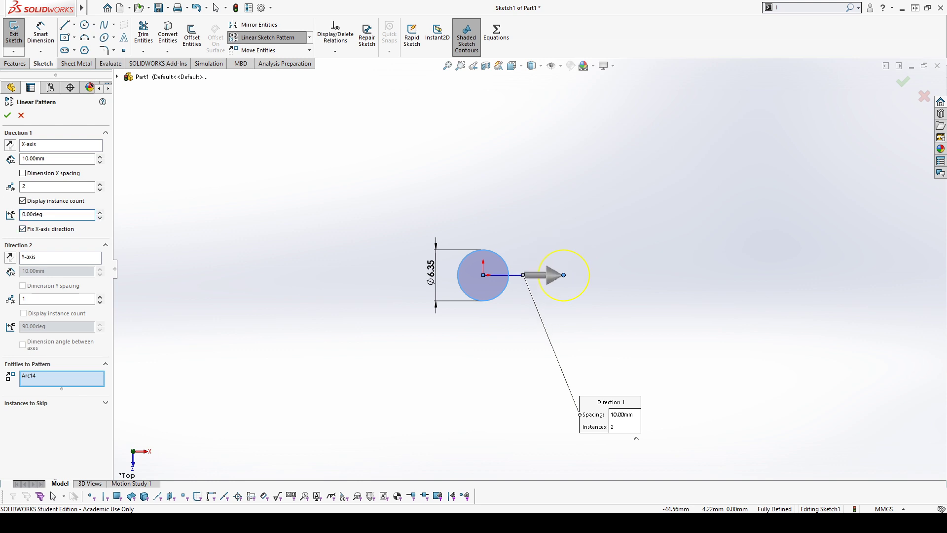
Set the pattern's Direction 1 spacing to 0.5 in with three instances.
{"action": "left_click", "coordinate": [35, 233]}
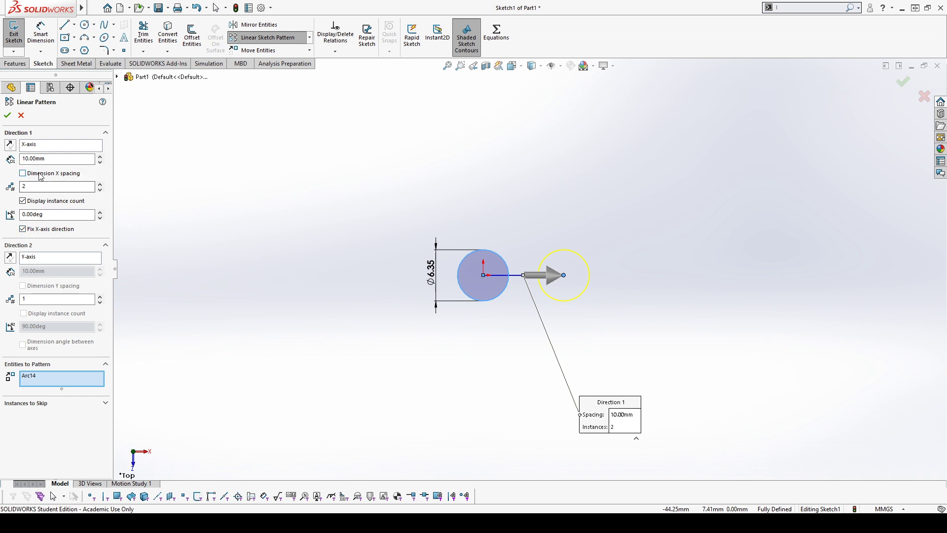
{"action": "left_click", "coordinate": [49, 159]}
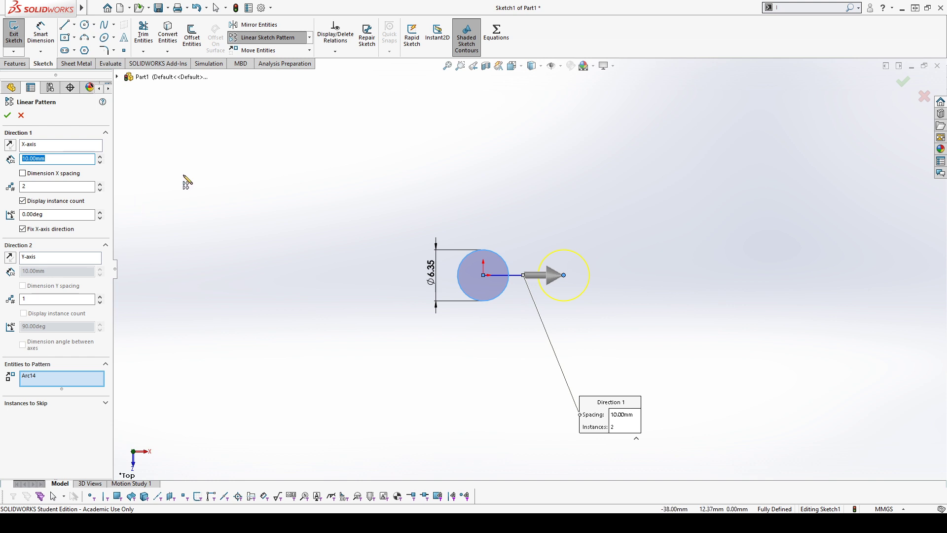
{"action": "type", "text": ".5in"}
{"action": "key", "text": "Return"}
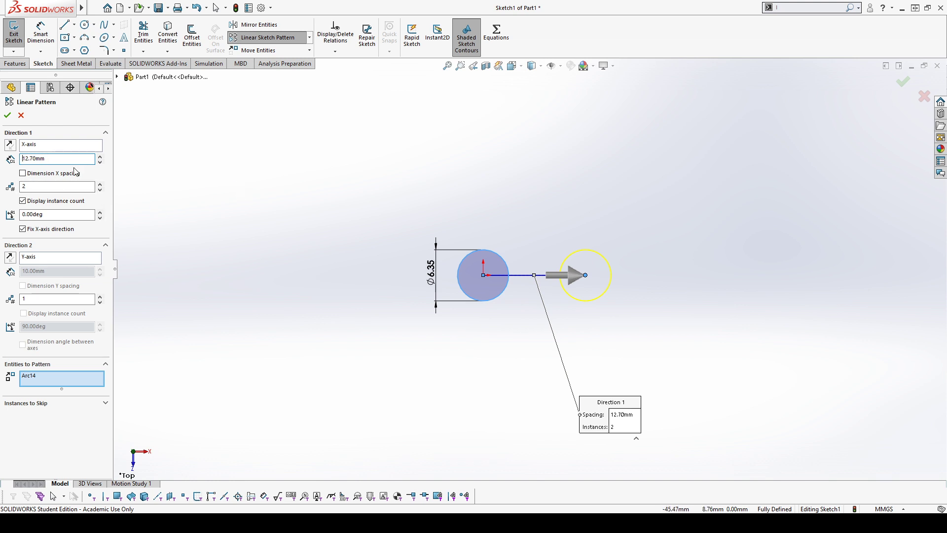
{"action": "left_click", "coordinate": [100, 184]}
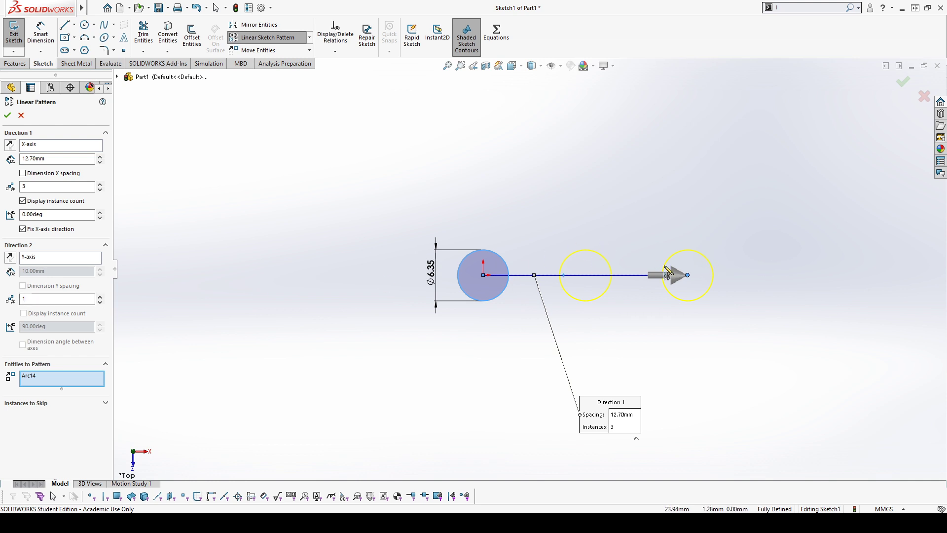
Extend the circle pattern to three instances along Direction 2, the Y-axis.
{"action": "left_click", "coordinate": [100, 297]}
{"action": "left_click", "coordinate": [100, 297]}
{"action": "scroll", "coordinate": [617, 252], "scroll_direction": "up", "scroll_amount": 3}
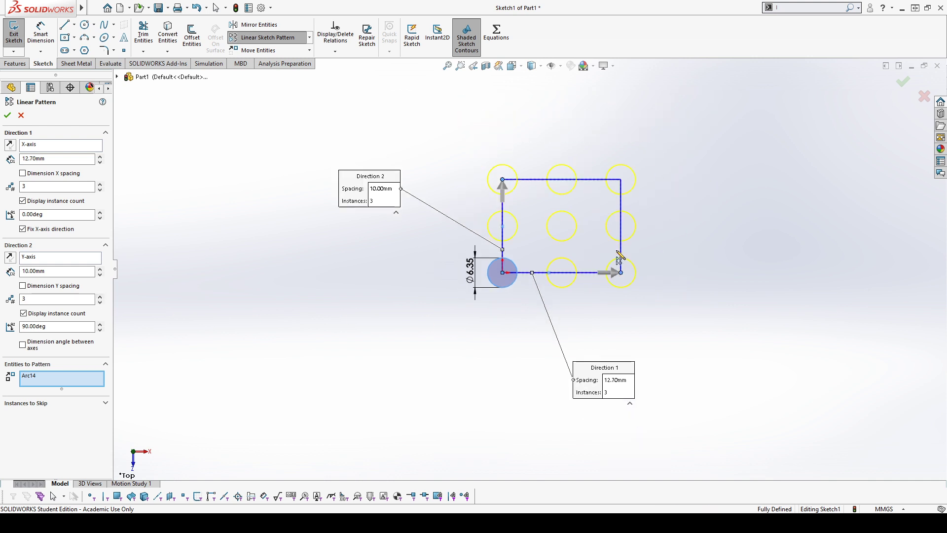
{"action": "scroll", "coordinate": [614, 207], "scroll_direction": "down", "scroll_amount": 2}
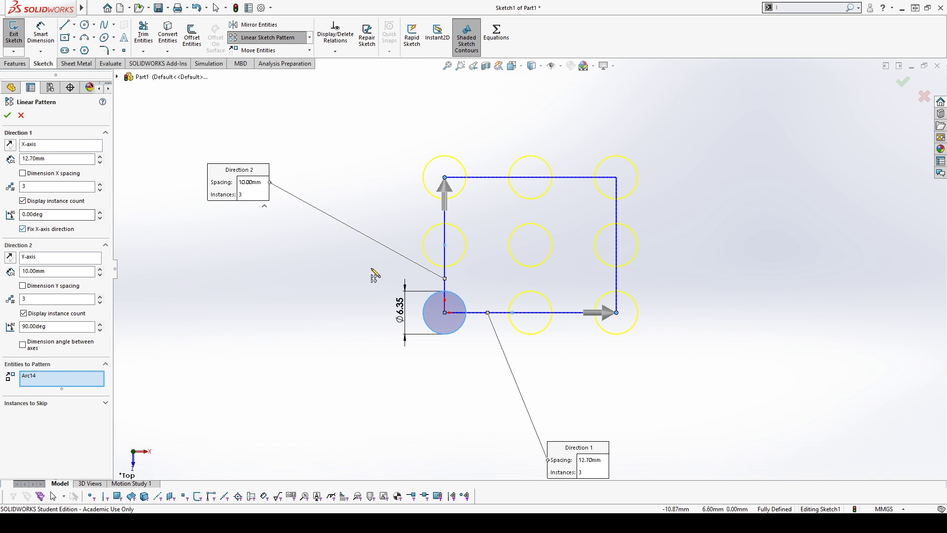
Try reducing the Direction 2 angle to 68 degrees, and reset it to 90 degrees.
{"action": "left_click", "coordinate": [100, 330]}
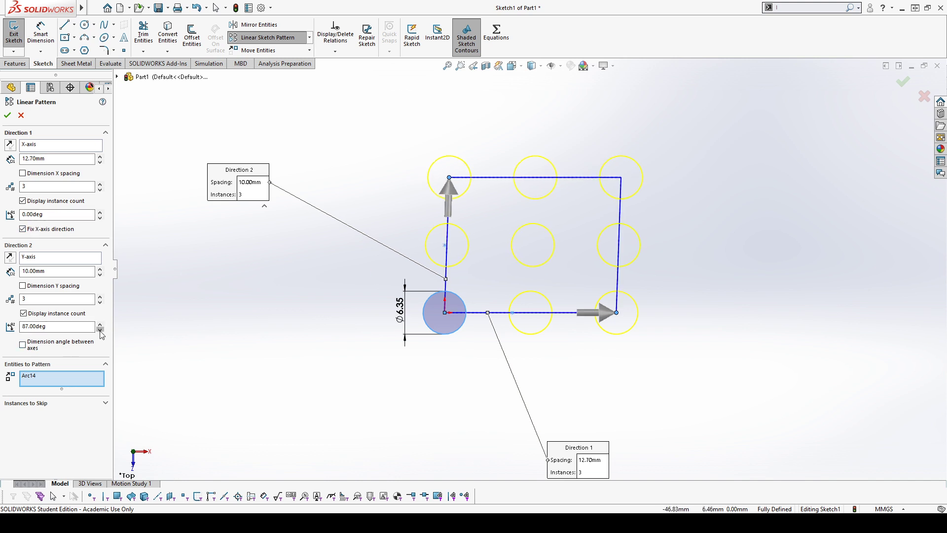
{"action": "left_click_drag", "start_coordinate": [100, 330], "coordinate": [98, 321]}
{"action": "scroll", "coordinate": [68, 328], "scroll_direction": "up", "scroll_amount": 4}
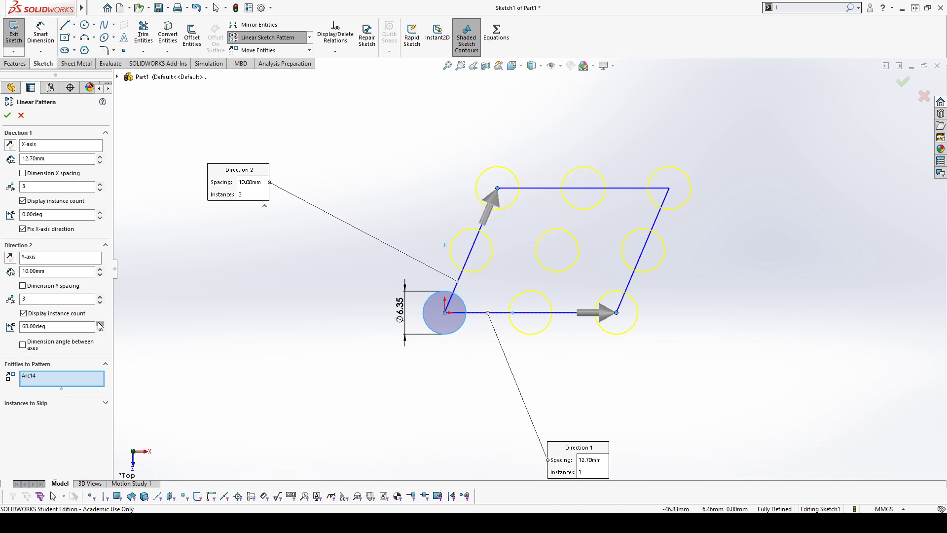
{"action": "type", "text": "90"}
{"action": "key", "text": "Return"}
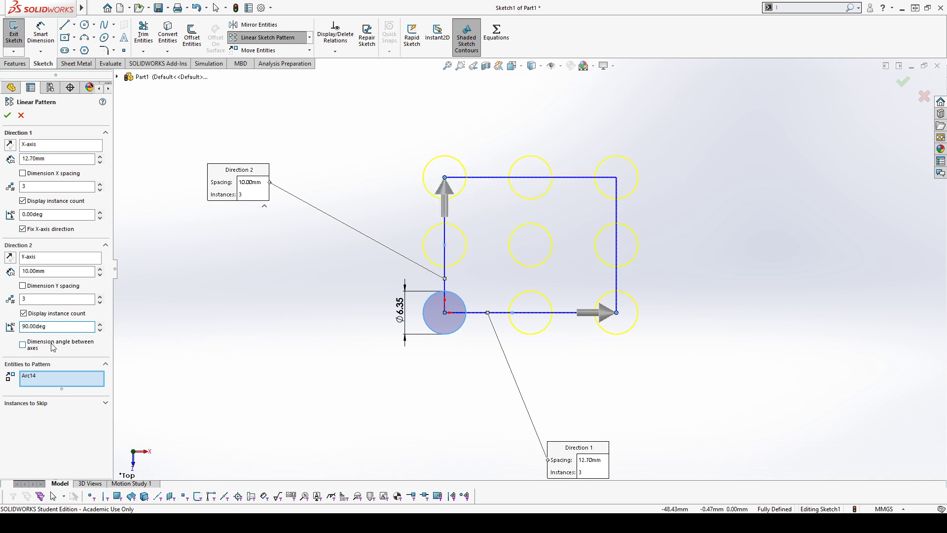
Set the Direction 2 spacing to 12.70 mm and enable dimensions for X spacing, Y spacing and the angle between axes.
{"action": "left_click", "coordinate": [53, 345]}
{"action": "double_click", "coordinate": [55, 271]}
{"action": "key", "text": "Return"}
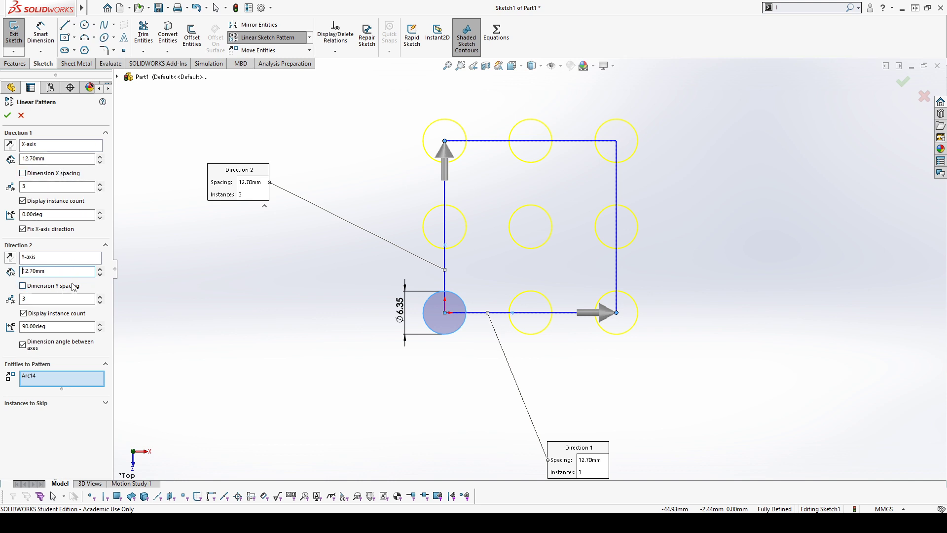
{"action": "left_click", "coordinate": [48, 177]}
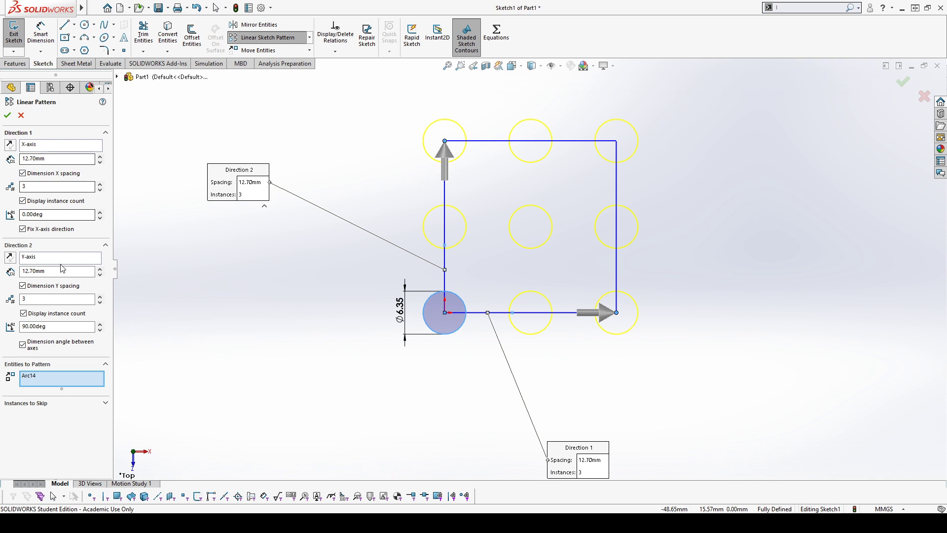
Skip the centre instance (2,2) of the three-by-three circle pattern and accept the linear pattern.
{"action": "left_click", "coordinate": [38, 404]}
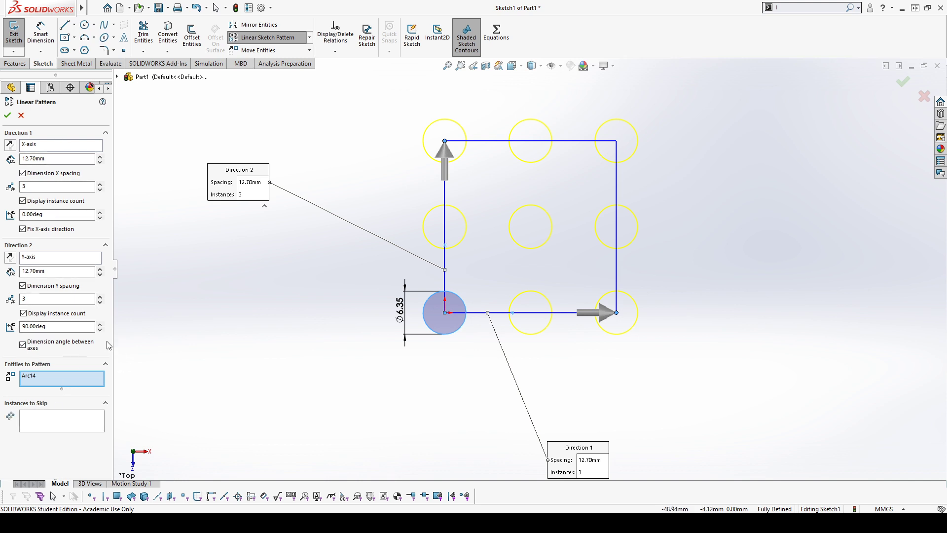
{"action": "left_click", "coordinate": [67, 419]}
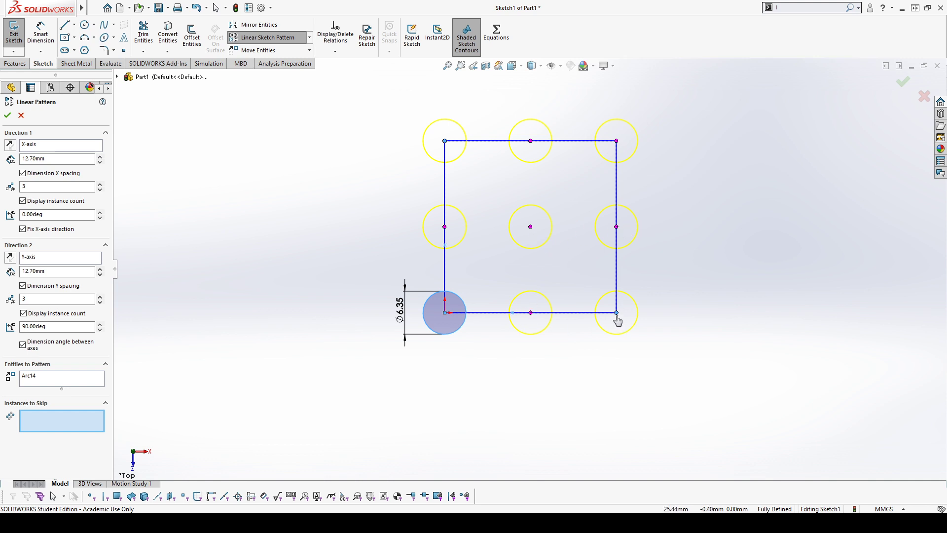
{"action": "left_click", "coordinate": [530, 227]}
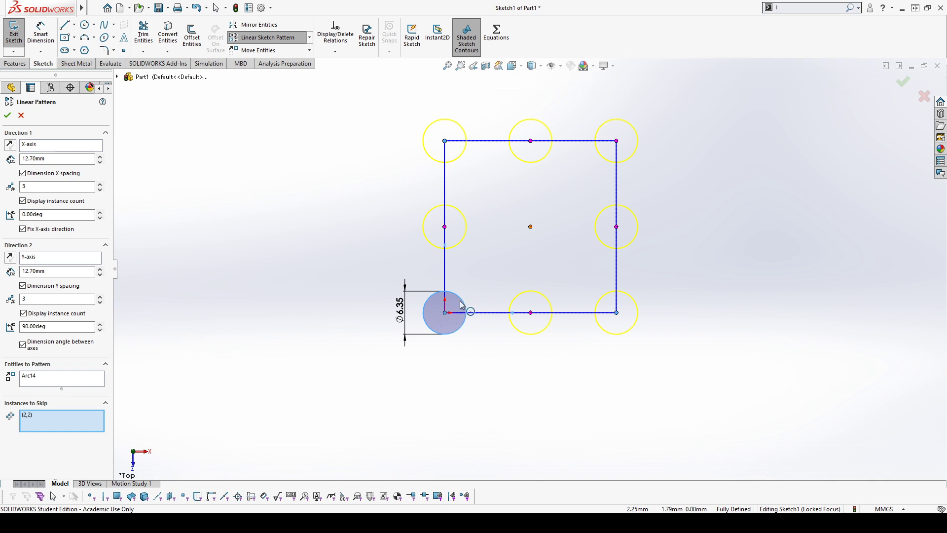
{"action": "left_click", "coordinate": [530, 227]}
{"action": "scroll", "coordinate": [580, 325], "scroll_direction": "down", "scroll_amount": 1}
{"action": "scroll", "coordinate": [513, 257], "scroll_direction": "up", "scroll_amount": 2}
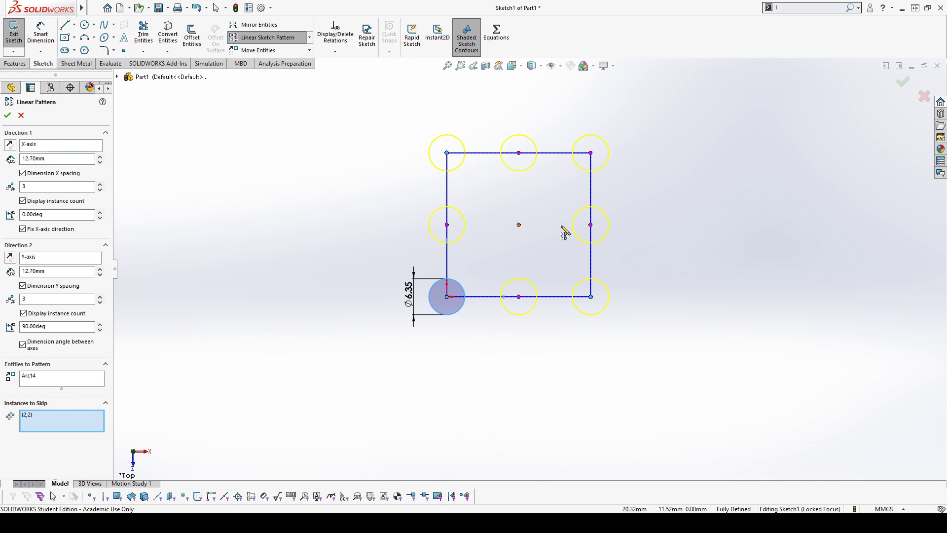
{"action": "left_click", "coordinate": [7, 116]}
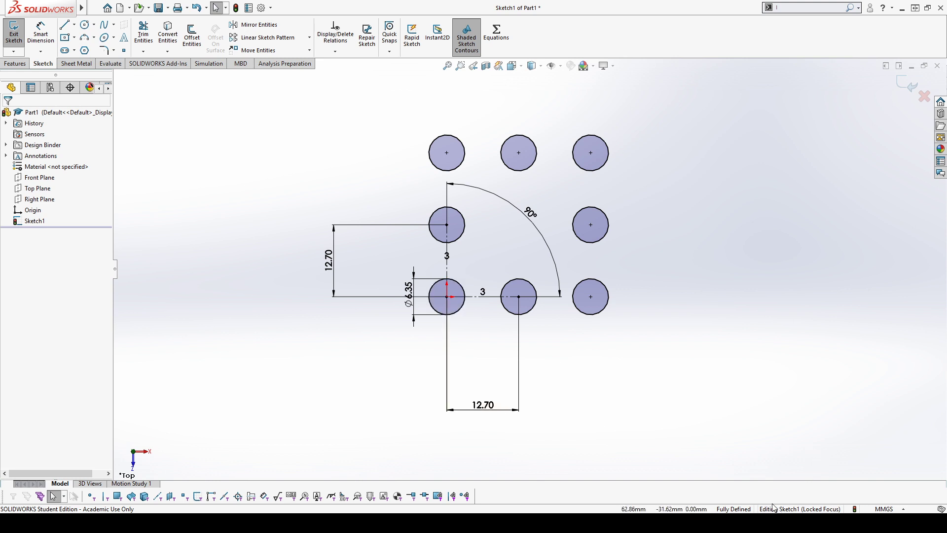
Reposition the pattern's 90° angle, vertical and horizontal spacing dimensions, and move the X-axis instance count below the bottom row of circles.
{"action": "left_click", "coordinate": [591, 153]}
{"action": "left_click", "coordinate": [775, 171]}
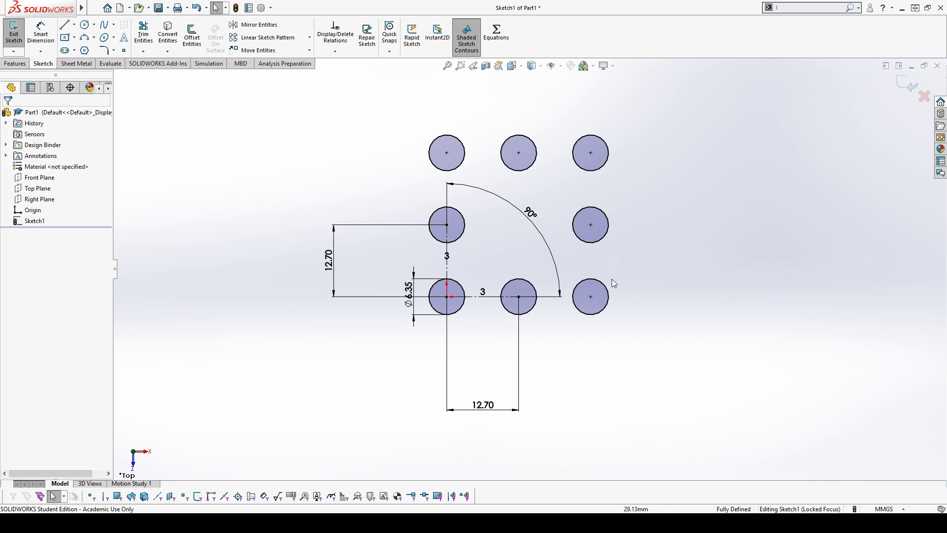
{"action": "mouse_move", "coordinate": [529, 212]}
{"action": "left_mouse_down"}
{"action": "mouse_move", "coordinate": [490, 245]}
{"action": "mouse_move", "coordinate": [536, 217]}
{"action": "left_mouse_up"}
{"action": "left_click", "coordinate": [536, 217]}
{"action": "left_click_drag", "start_coordinate": [330, 260], "coordinate": [358, 263]}
{"action": "mouse_move", "coordinate": [484, 405]}
{"action": "left_mouse_down"}
{"action": "mouse_move", "coordinate": [493, 390]}
{"action": "mouse_move", "coordinate": [488, 368]}
{"action": "left_mouse_up"}
{"action": "left_click_drag", "start_coordinate": [483, 292], "coordinate": [500, 333]}
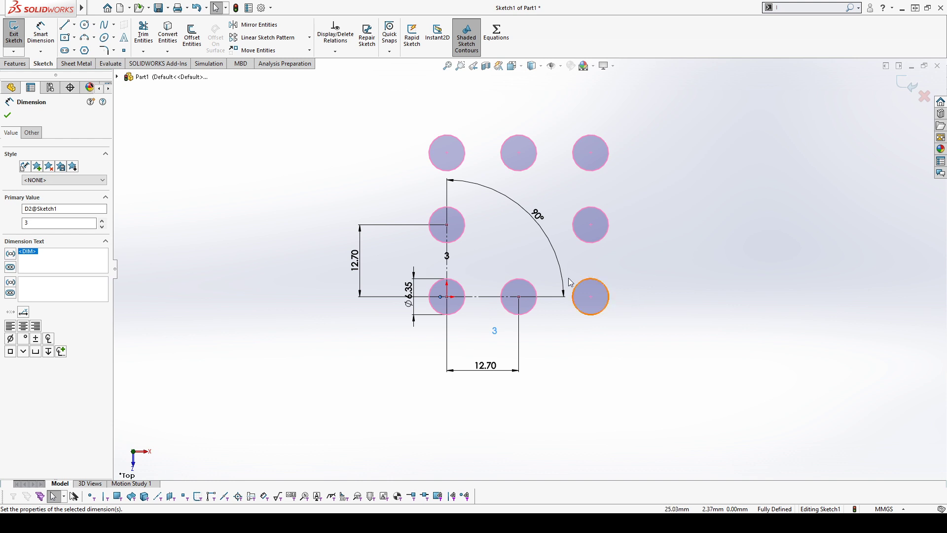
Move the pattern's Y-axis instance count out to the side, between the vertical spacing dimension and the first column of circles.
{"action": "left_click_drag", "start_coordinate": [451, 259], "coordinate": [399, 259]}
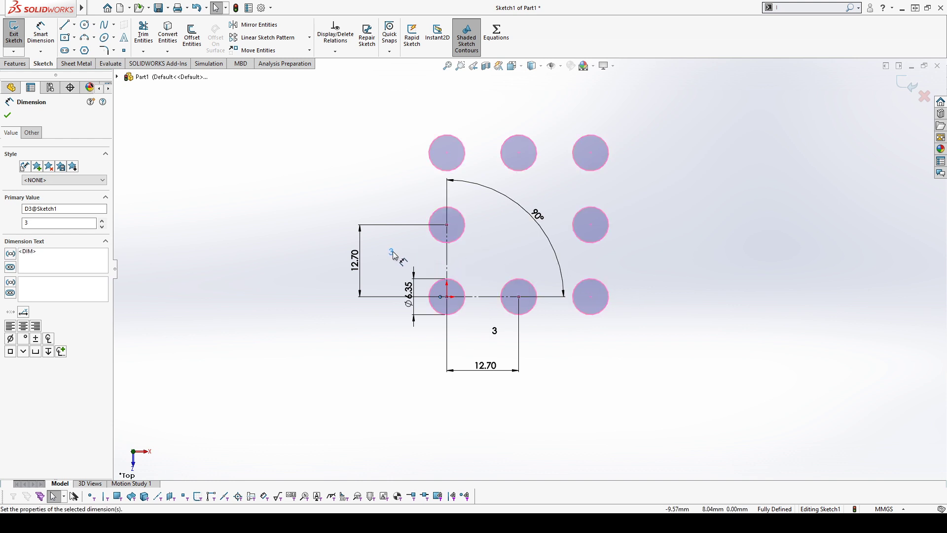
Try an X-axis instance count of 4 for the circle pattern and undo the change.
{"action": "left_click", "coordinate": [496, 332]}
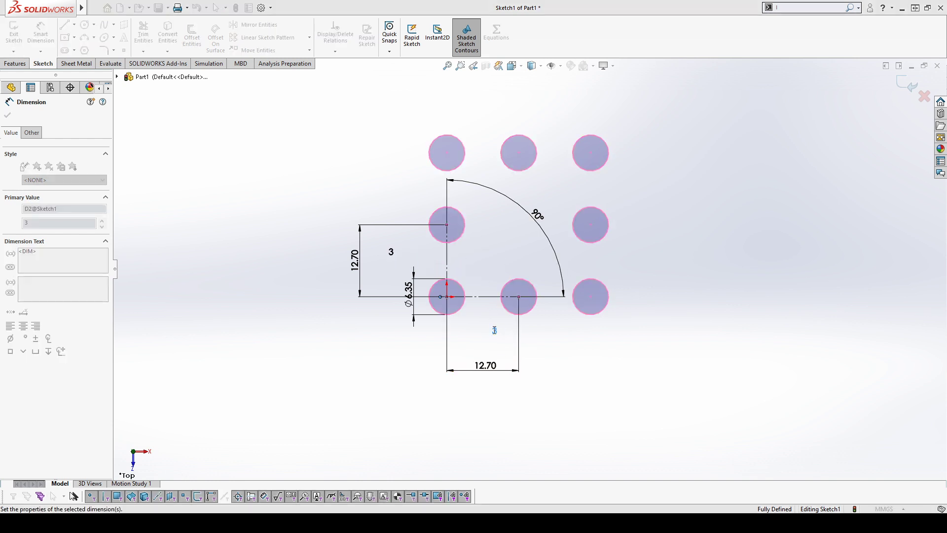
{"action": "type", "text": "4"}
{"action": "key", "text": "Return"}
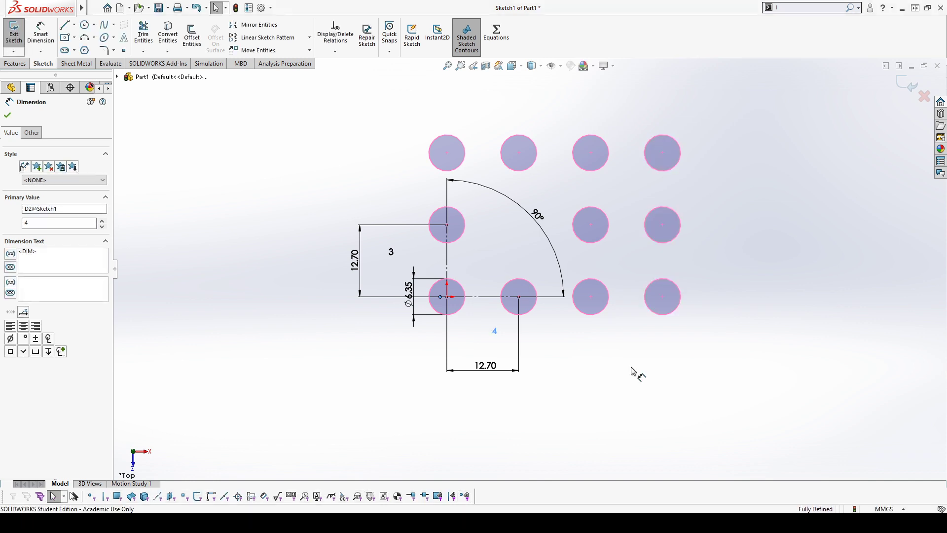
{"action": "left_click", "coordinate": [612, 380]}
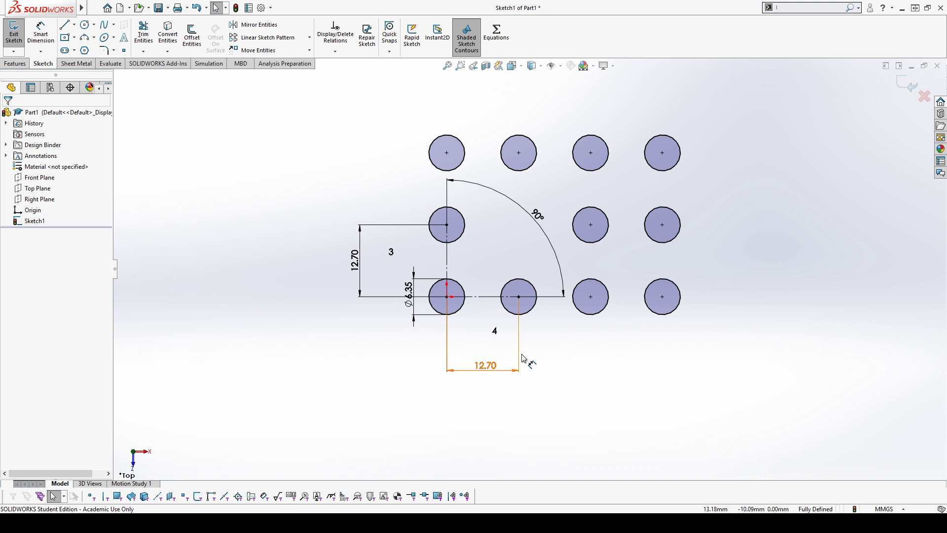
{"action": "key", "text": "ctrl+z"}
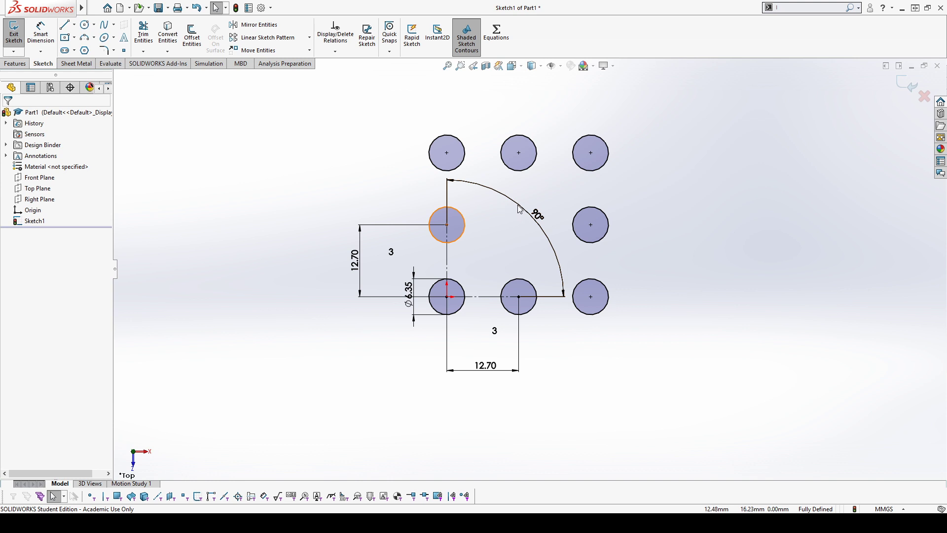
Replace the 90° angle dimension with a Perpendicular relation between the pattern's two construction lines.
{"action": "left_click", "coordinate": [538, 213]}
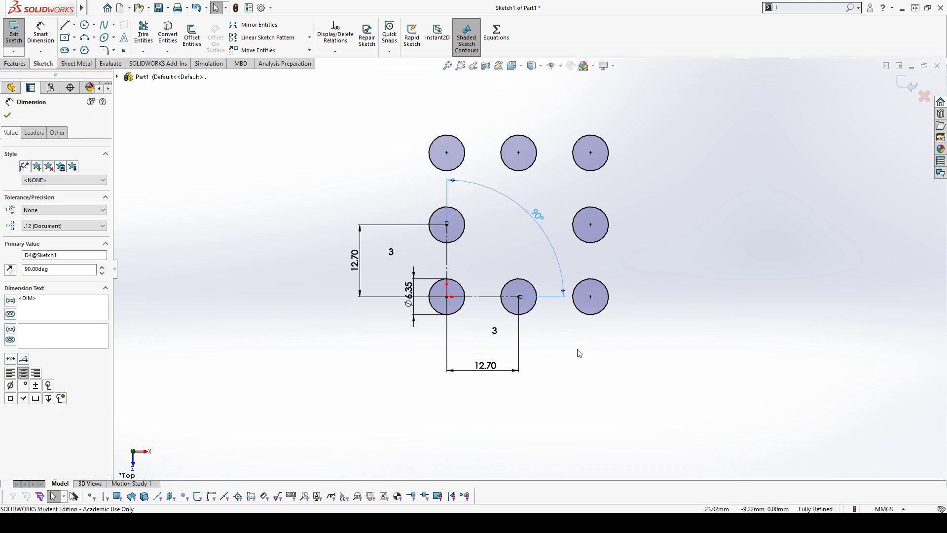
{"action": "key", "text": "Delete"}
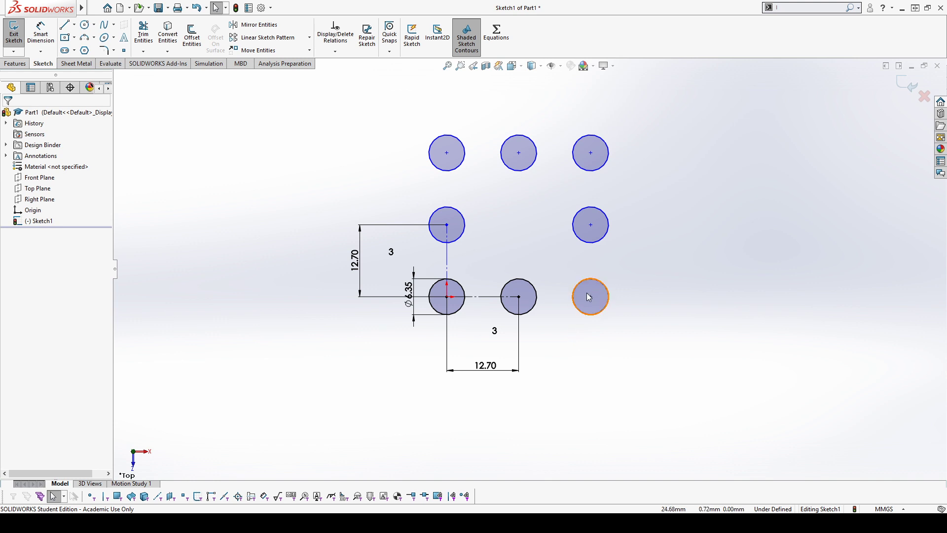
{"action": "left_click", "coordinate": [449, 258]}
{"action": "left_click", "coordinate": [488, 297], "text": "ctrl"}
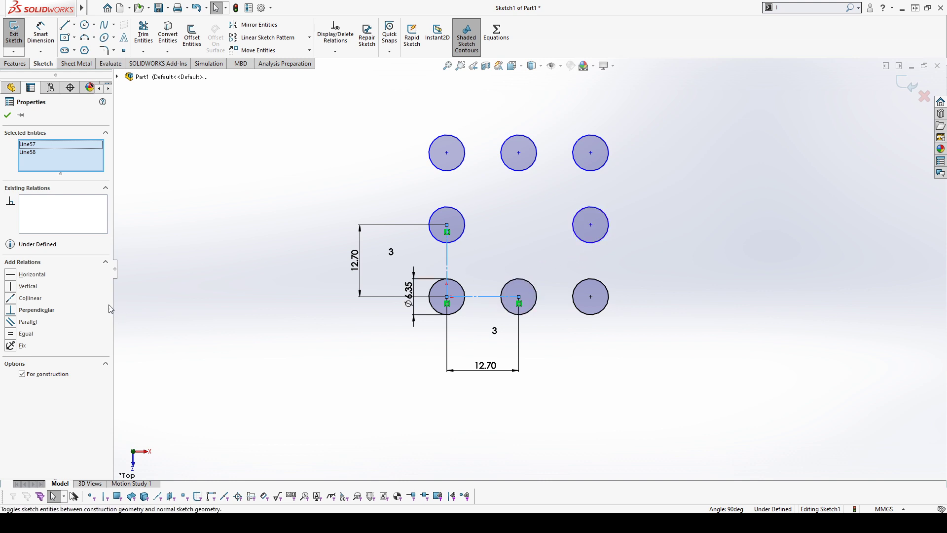
{"action": "left_click", "coordinate": [36, 310]}
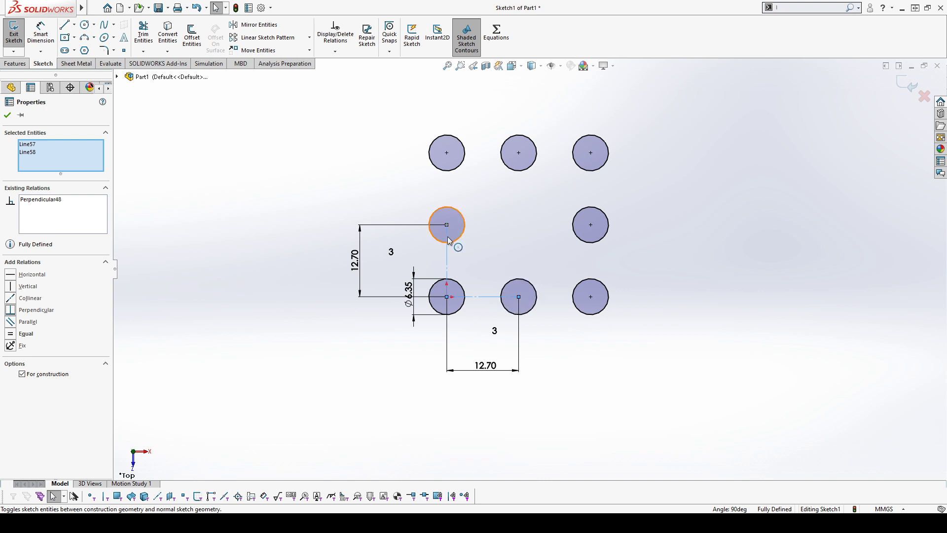
{"action": "left_click", "coordinate": [508, 220]}
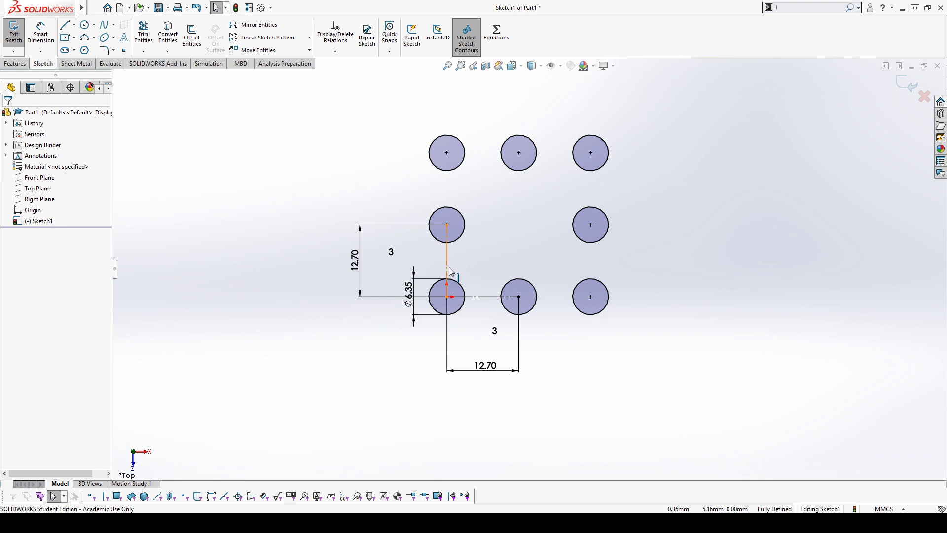
Delete the pattern's vertical 12.70 mm spacing dimension and pull the upper-right circle upward to test the free spacing.
{"action": "left_click", "coordinate": [359, 268]}
{"action": "left_click", "coordinate": [338, 207]}
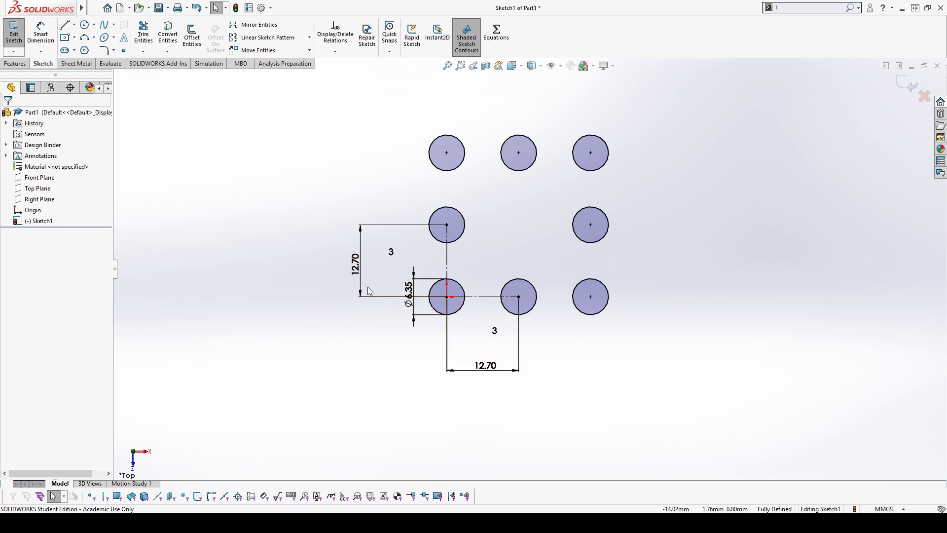
{"action": "left_click", "coordinate": [355, 264]}
{"action": "key", "text": "Delete"}
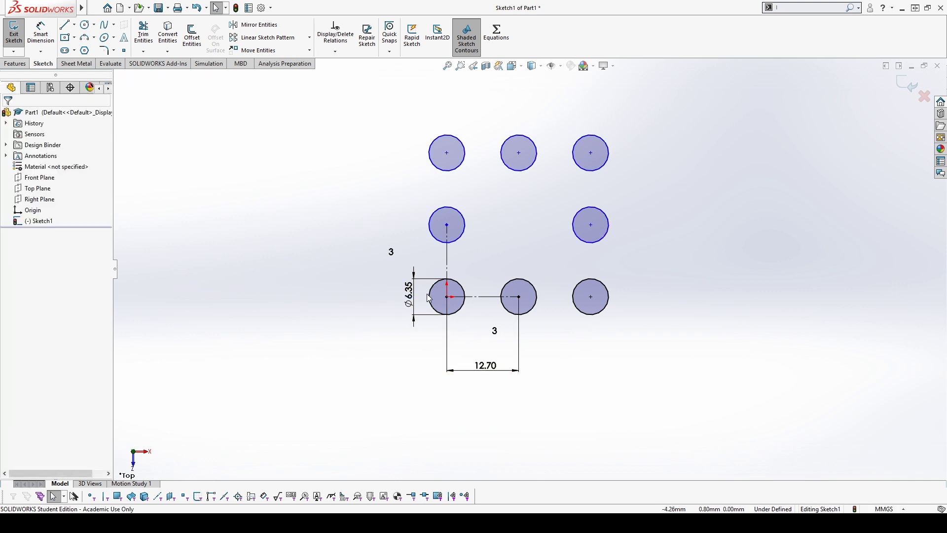
{"action": "left_click_drag", "start_coordinate": [590, 153], "coordinate": [589, 117]}
Apply an Equal relation between the pattern's vertical and horizontal construction lines.
{"action": "left_click", "coordinate": [453, 254]}
{"action": "left_click", "coordinate": [447, 256]}
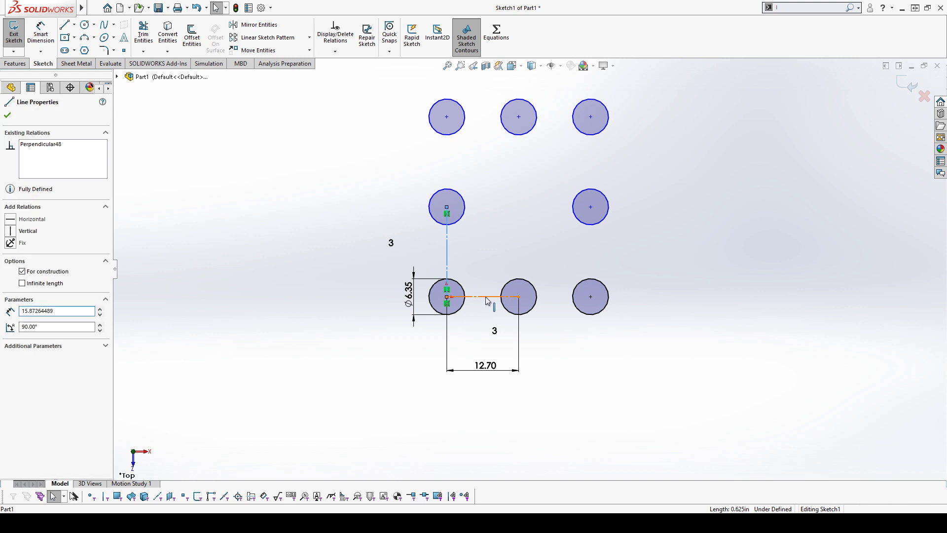
{"action": "left_click", "coordinate": [486, 297], "text": "ctrl"}
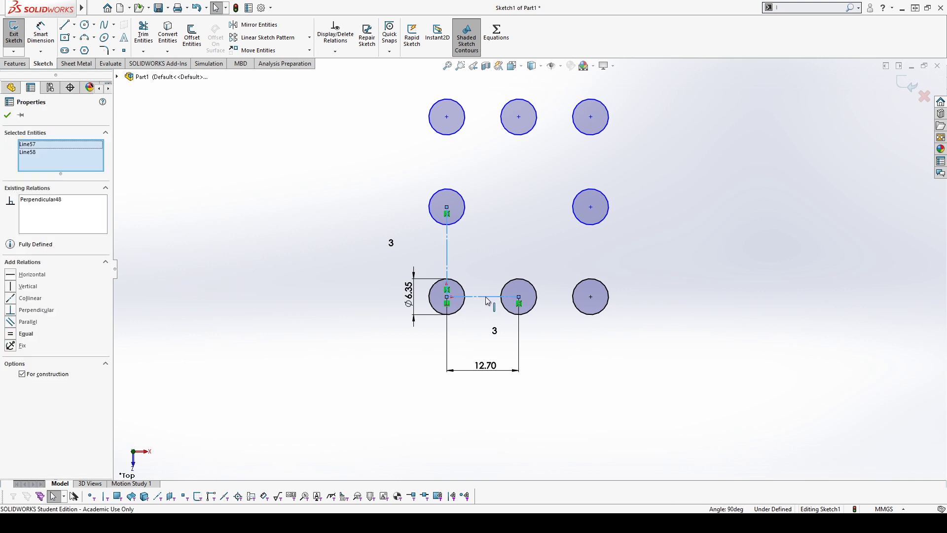
{"action": "left_click", "coordinate": [10, 333]}
{"action": "left_click", "coordinate": [495, 117]}
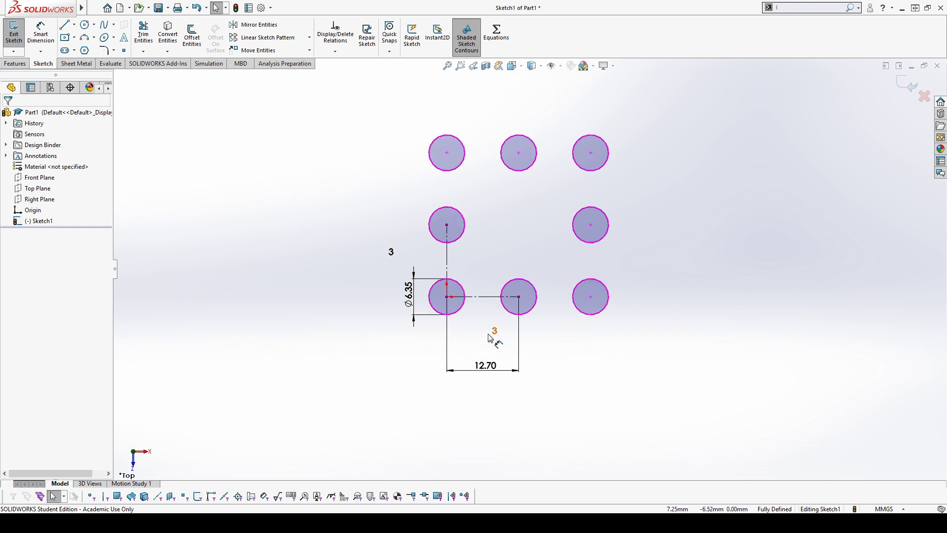
Set the pattern's horizontal spacing dimension to 19.05 mm.
{"action": "mouse_move", "coordinate": [499, 371]}
{"action": "left_mouse_down"}
{"action": "mouse_move", "coordinate": [496, 379]}
{"action": "mouse_move", "coordinate": [488, 360]}
{"action": "left_mouse_up"}
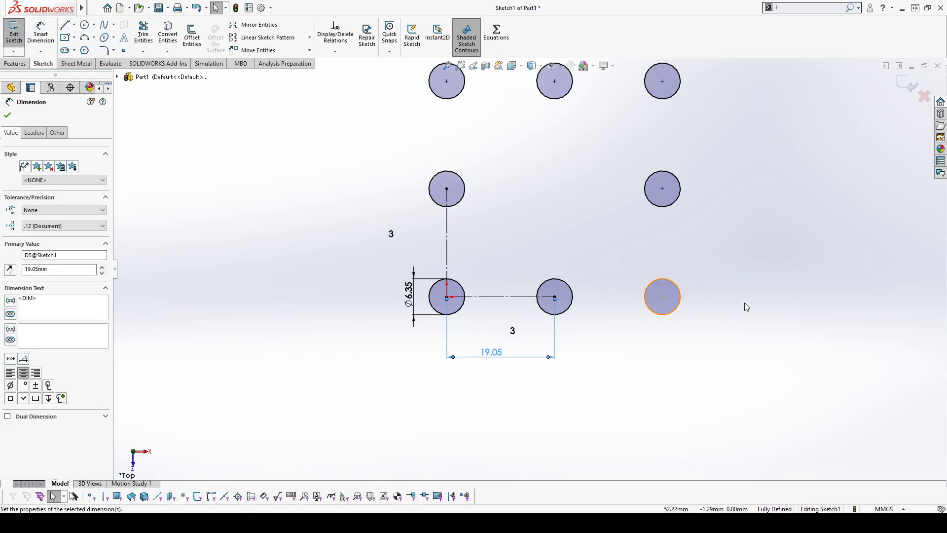
{"action": "left_click", "coordinate": [767, 280]}
{"action": "scroll", "coordinate": [730, 262], "scroll_direction": "up", "scroll_amount": 2}
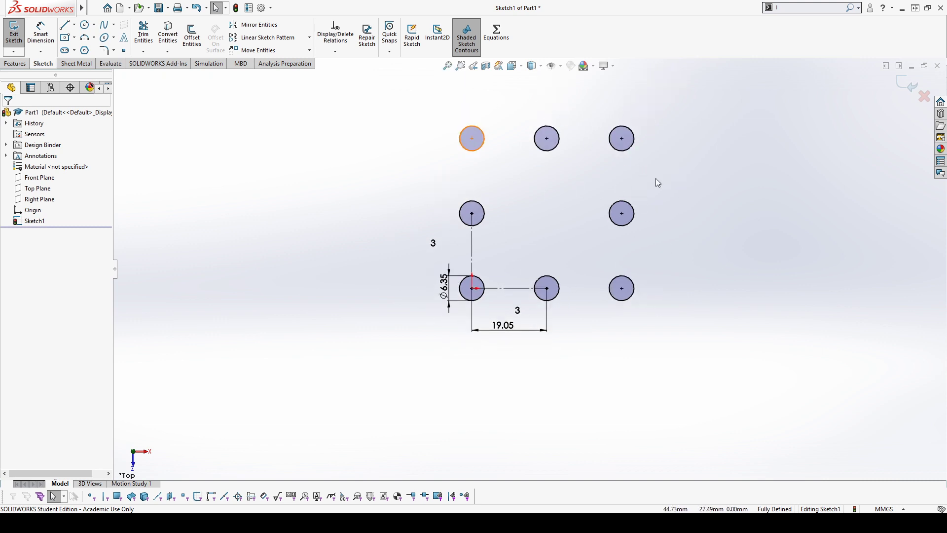
Examine the relations on the vertical construction line and the Patterned relation on the upper-left circle.
{"action": "left_click", "coordinate": [473, 246]}
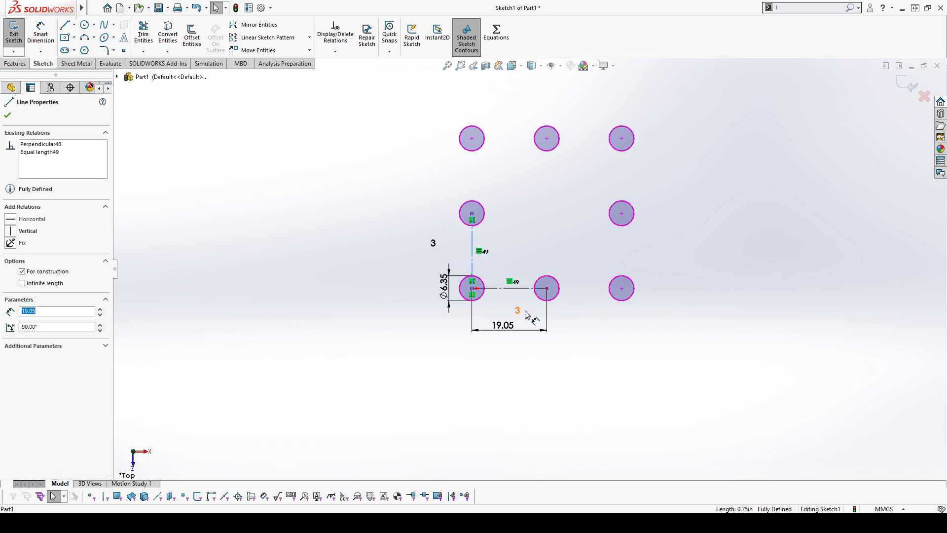
{"action": "left_click", "coordinate": [297, 187]}
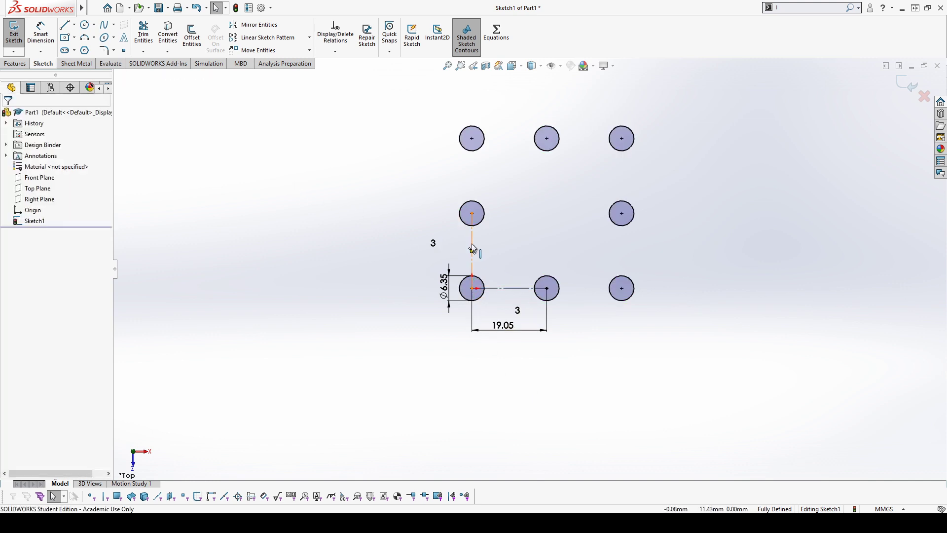
{"action": "left_click", "coordinate": [484, 135]}
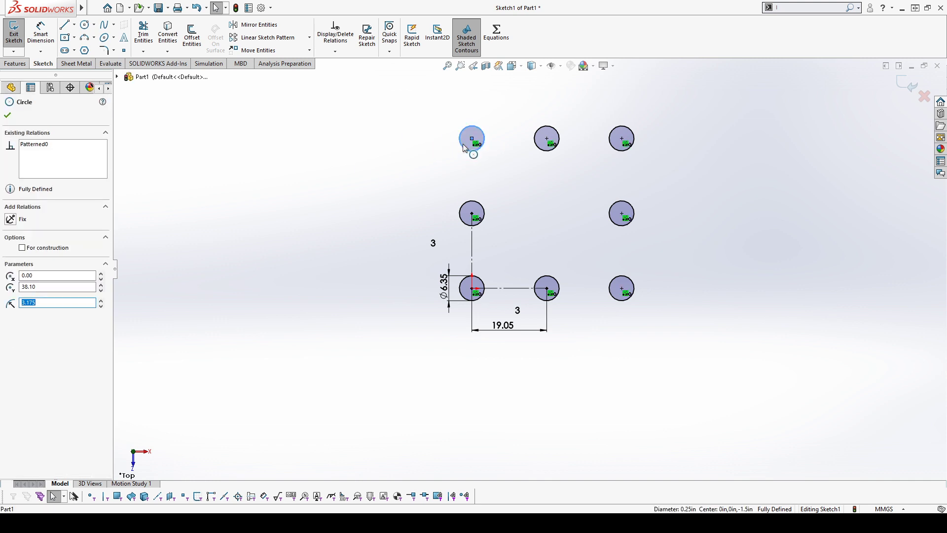
{"action": "left_click", "coordinate": [38, 145]}
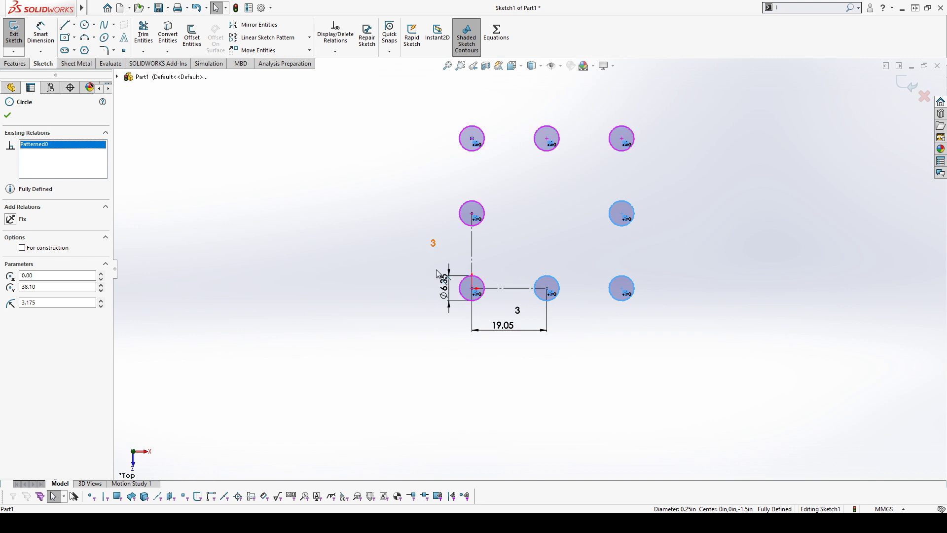
{"action": "left_click", "coordinate": [766, 349]}
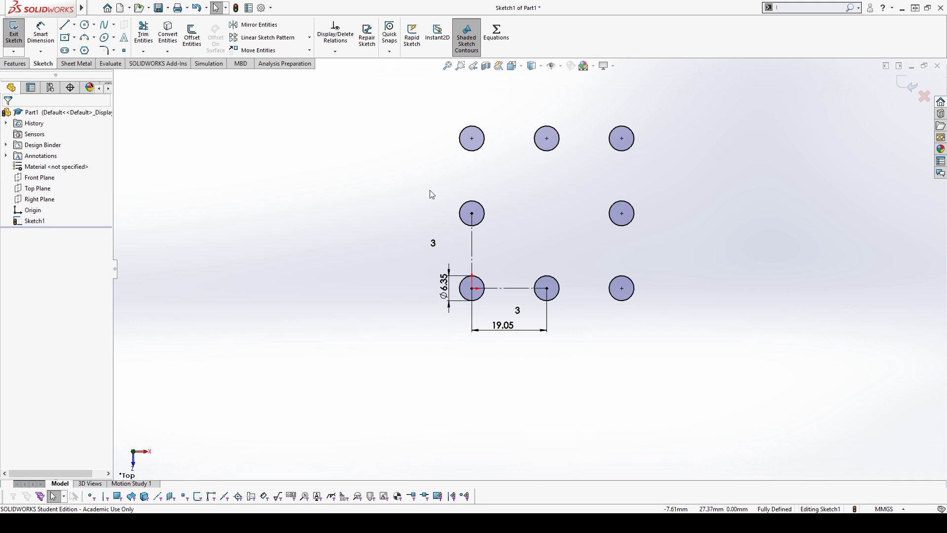
Delete all the sketch entities and sketch a circle about 13.5 mm in diameter, level with the origin and about 20.5 mm from it along positive X.
{"action": "mouse_move", "coordinate": [380, 96]}
{"action": "left_mouse_down"}
{"action": "mouse_move", "coordinate": [695, 434]}
{"action": "mouse_move", "coordinate": [753, 395]}
{"action": "left_mouse_up"}
{"action": "key", "text": "Delete"}
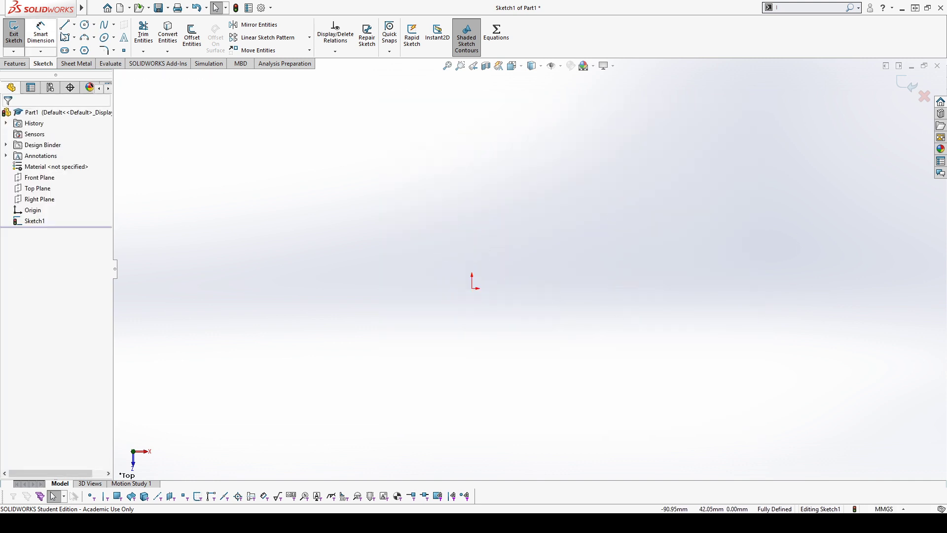
{"action": "left_click", "coordinate": [85, 24]}
{"action": "left_click", "coordinate": [553, 288]}
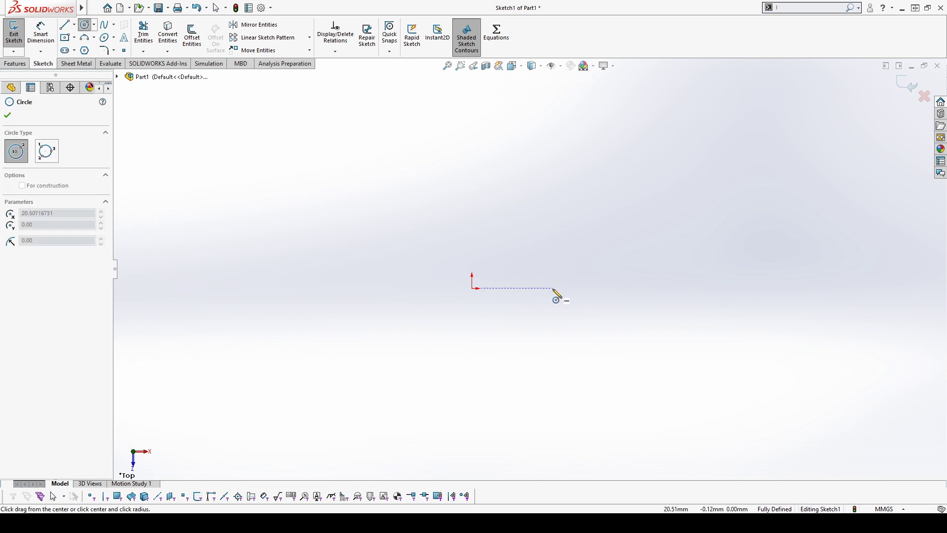
{"action": "left_click", "coordinate": [574, 278]}
{"action": "key", "text": "Escape"}
{"action": "key", "text": "Escape"}
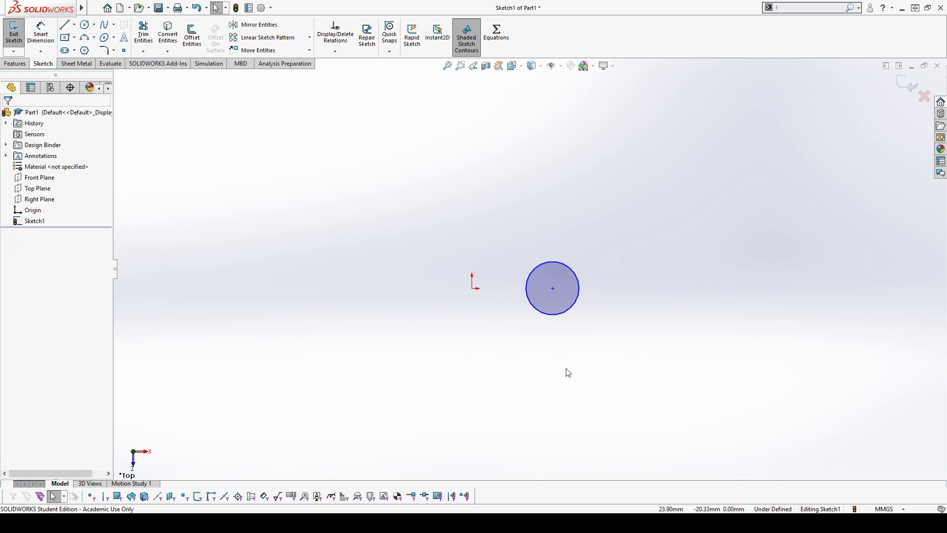
Dimension the circle's diameter and set it to 6.35 mm.
{"action": "key", "text": "d"}
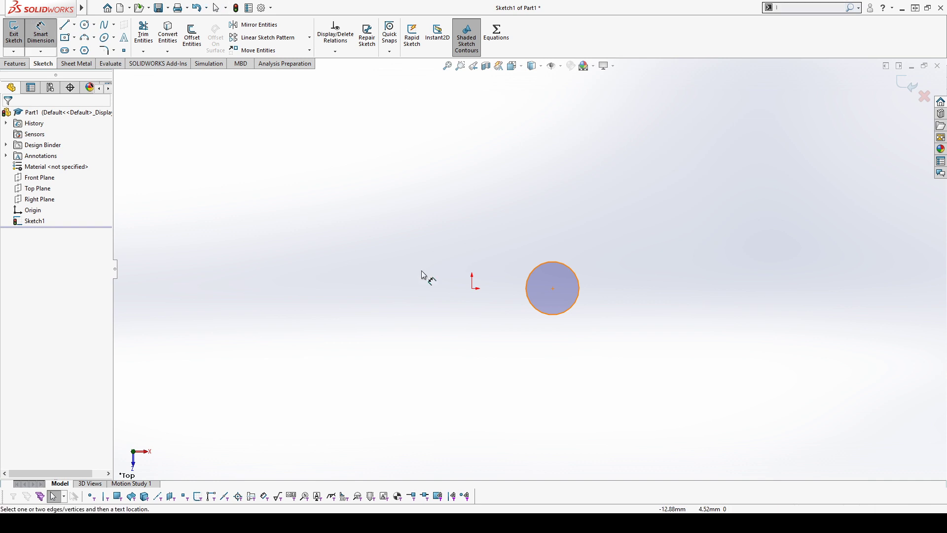
{"action": "left_click", "coordinate": [574, 273]}
{"action": "left_click", "coordinate": [615, 247]}
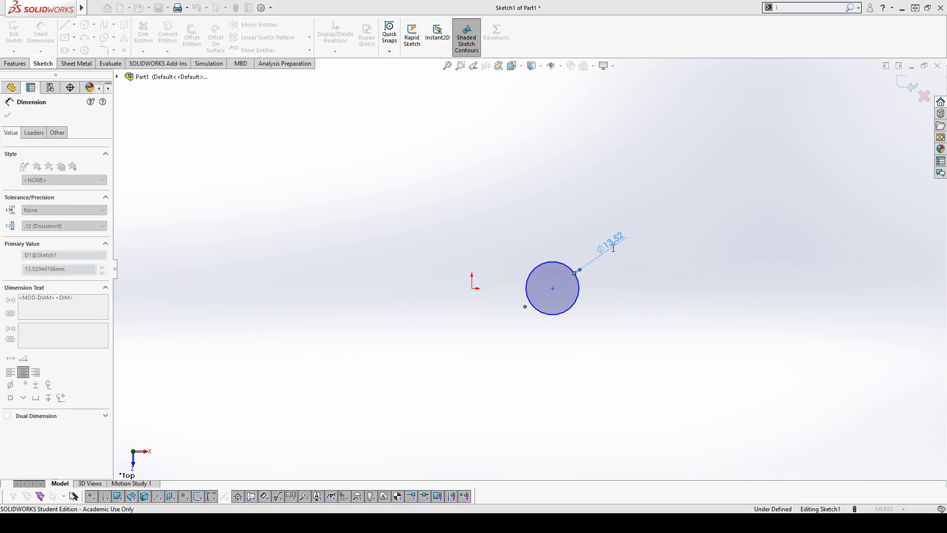
{"action": "type", "text": "6.35"}
{"action": "key", "text": "Return"}
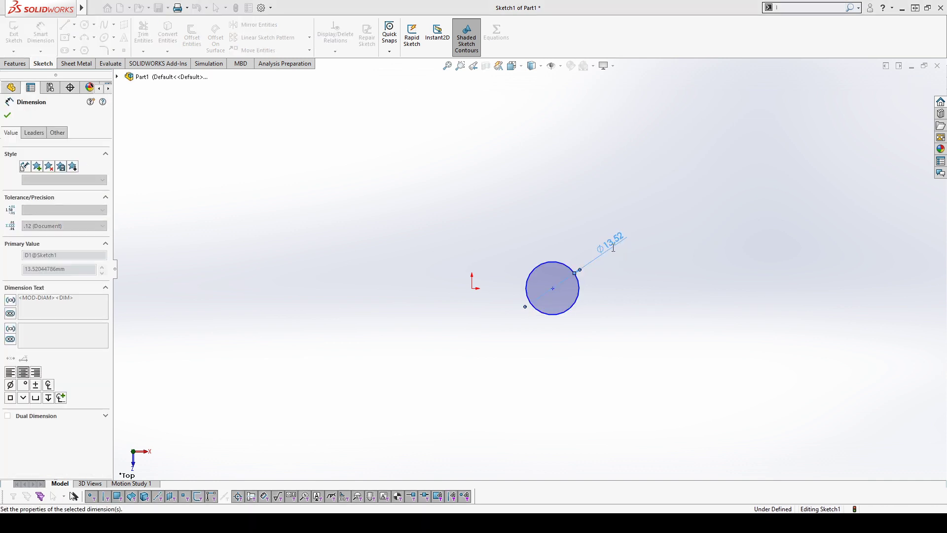
{"action": "left_click", "coordinate": [601, 315]}
{"action": "scroll", "coordinate": [557, 304], "scroll_direction": "down", "scroll_amount": 4}
{"action": "key", "text": "Escape"}
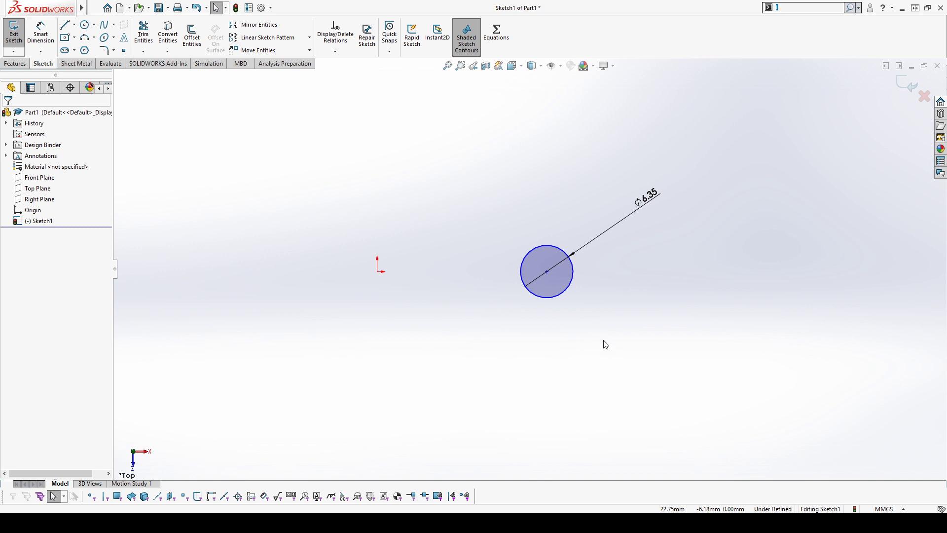
Sketch a horizontal line between the circle's centre and the origin and make it construction geometry.
{"action": "key", "text": "l"}
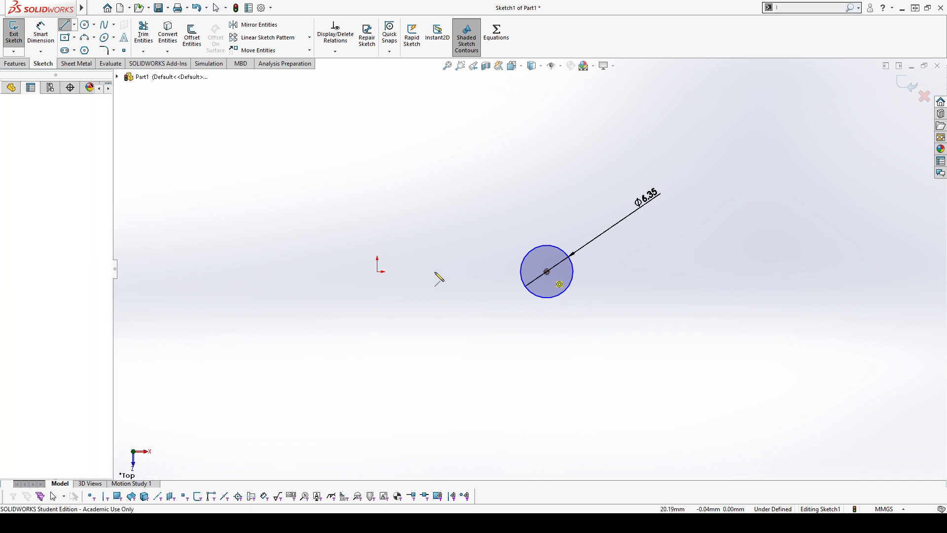
{"action": "left_click", "coordinate": [377, 272]}
{"action": "key", "text": "Escape"}
{"action": "left_click", "coordinate": [470, 272]}
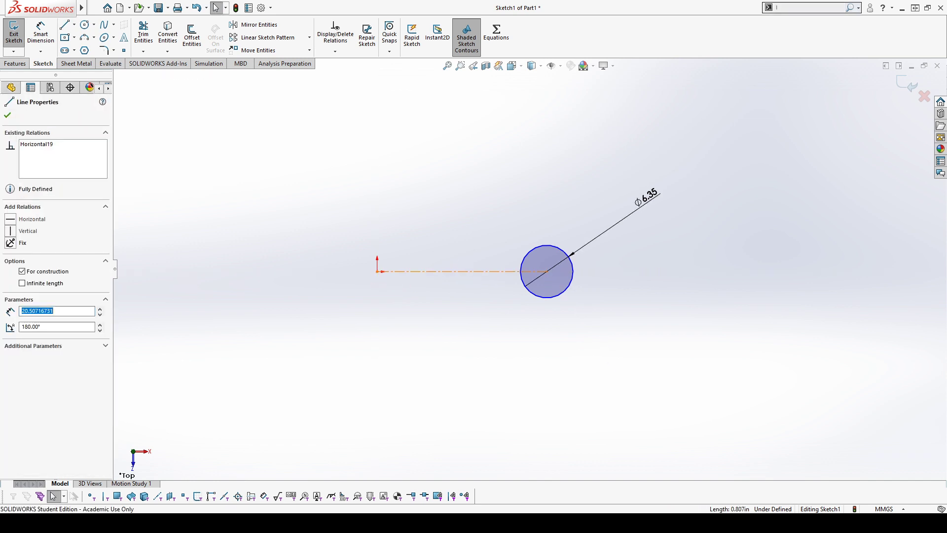
{"action": "left_click", "coordinate": [461, 280]}
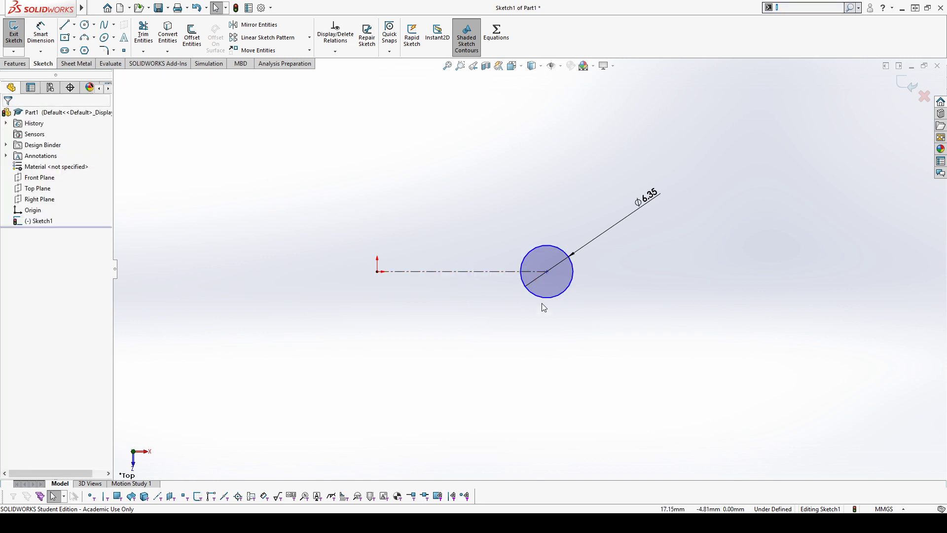
Dimension the construction line's length from the origin to the circle's centre and set it to 25.40 mm.
{"action": "key", "text": "d"}
{"action": "left_click", "coordinate": [471, 270]}
{"action": "left_click", "coordinate": [467, 316]}
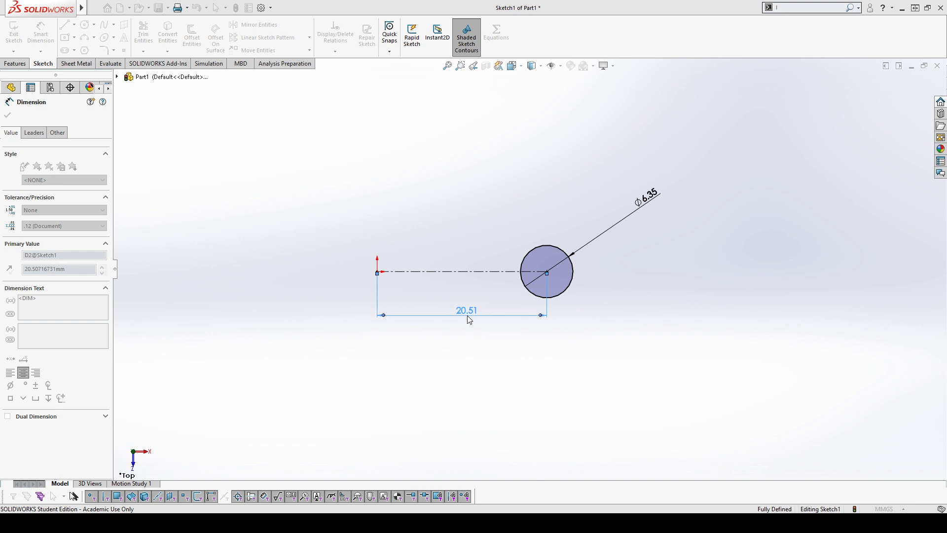
{"action": "key", "text": "Return"}
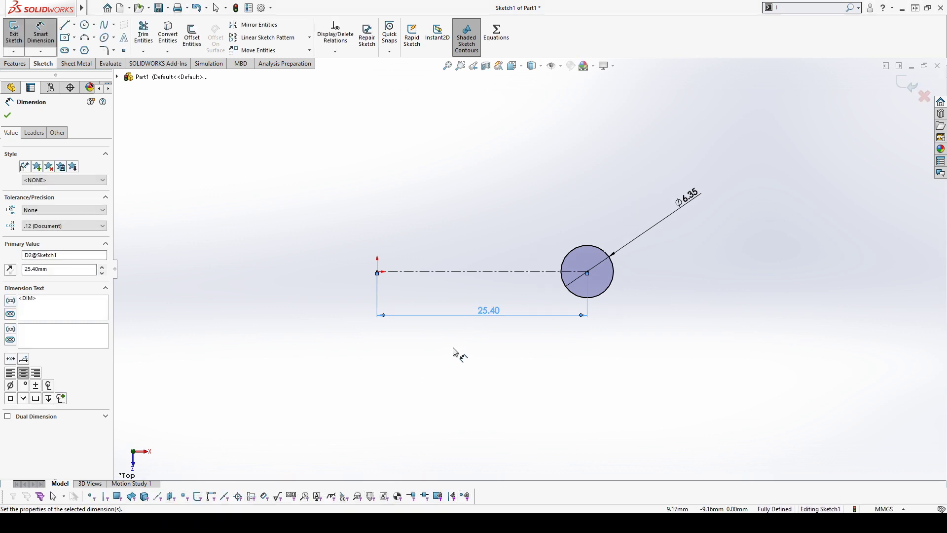
{"action": "left_click", "coordinate": [454, 348]}
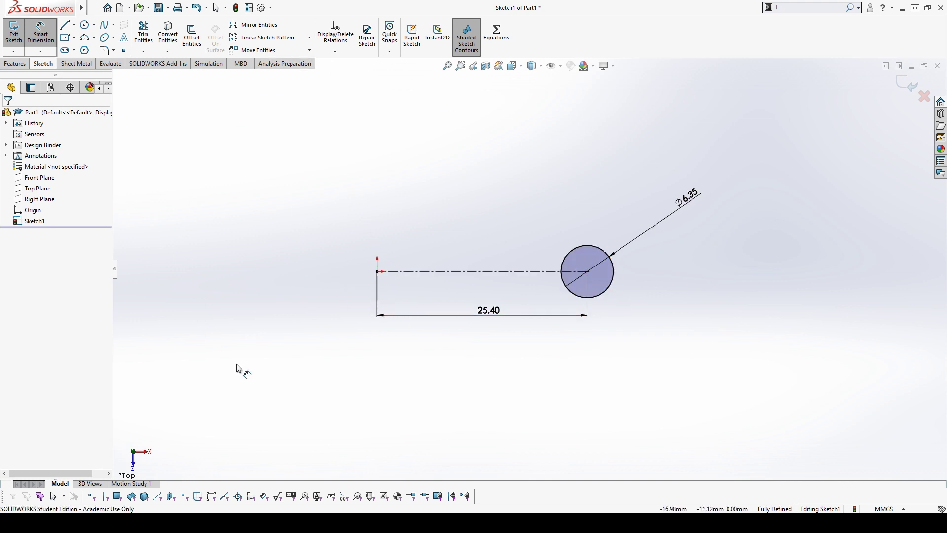
Start a circular sketch pattern of the 6.35 mm circle centred on the origin.
{"action": "scroll", "coordinate": [429, 197], "scroll_direction": "up", "scroll_amount": 2}
{"action": "scroll", "coordinate": [428, 200], "scroll_direction": "down", "scroll_amount": 4}
{"action": "scroll", "coordinate": [427, 209], "scroll_direction": "up", "scroll_amount": 5}
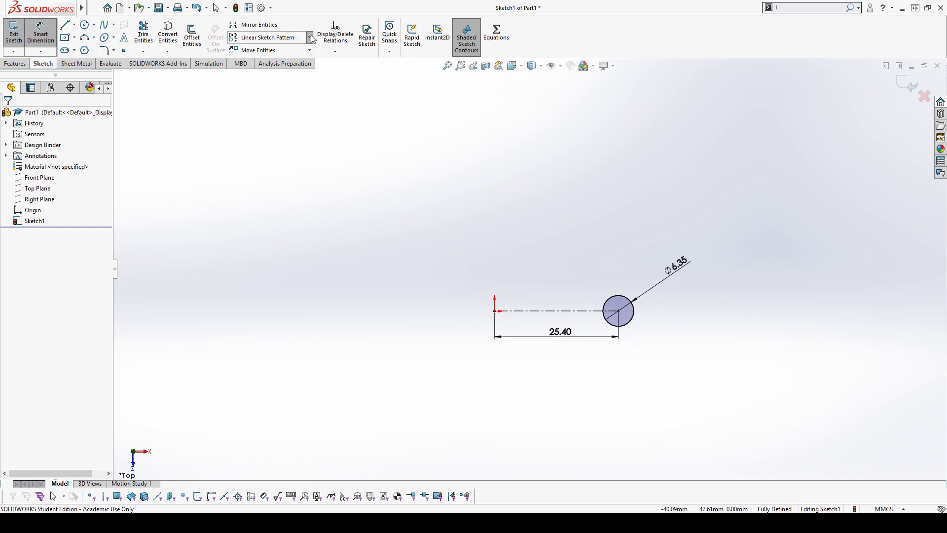
{"action": "left_click", "coordinate": [295, 69]}
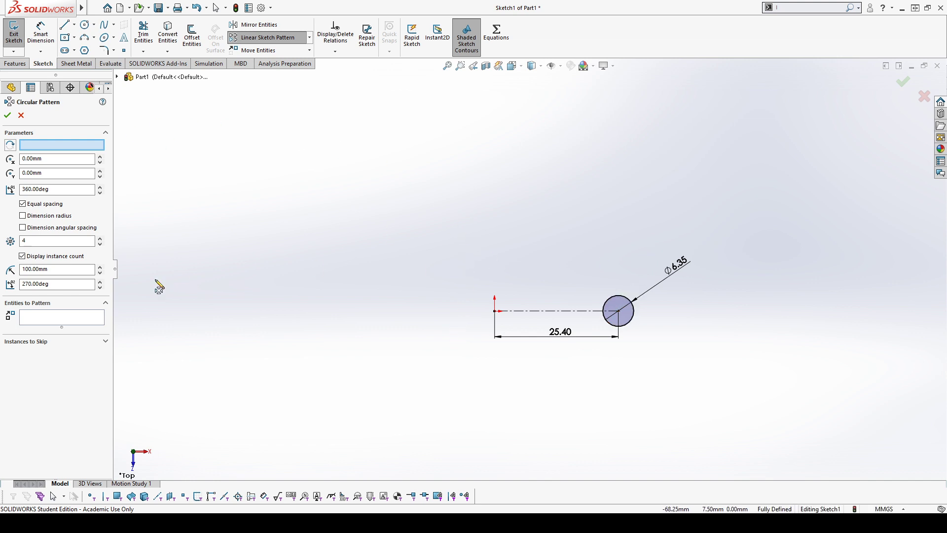
{"action": "left_click", "coordinate": [65, 317]}
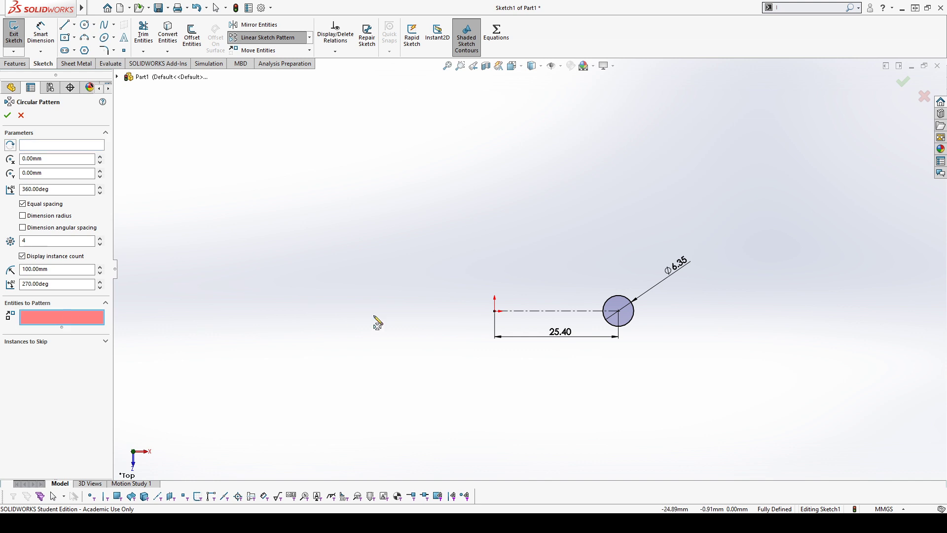
{"action": "left_click", "coordinate": [627, 297]}
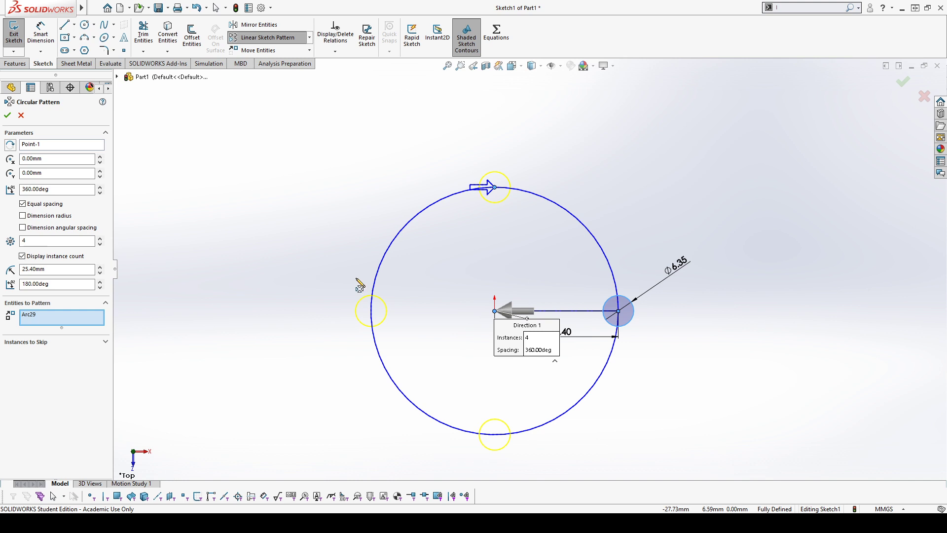
{"action": "left_click", "coordinate": [43, 146]}
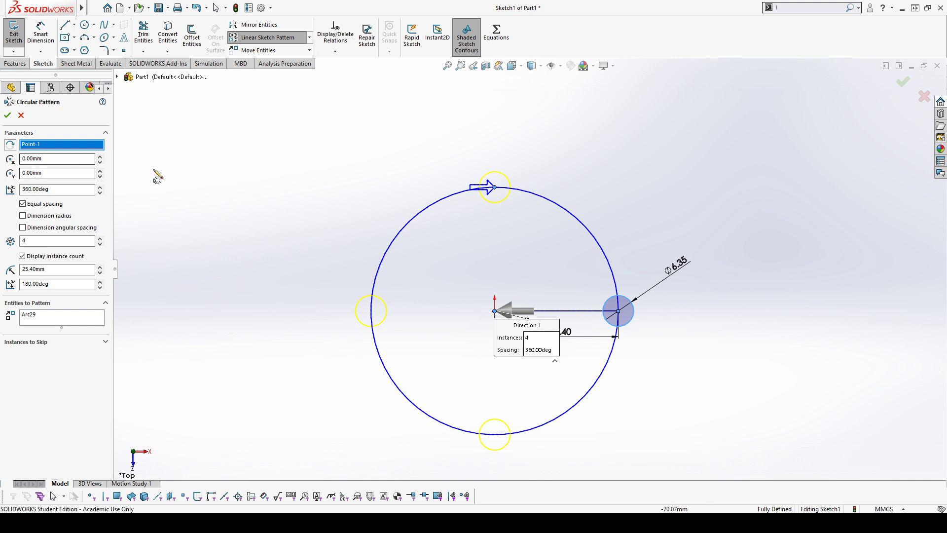
Try pattern centre X positions of 10 mm and -10 mm, and return the centre's X position to 0 mm.
{"action": "left_click", "coordinate": [101, 156]}
{"action": "left_click", "coordinate": [100, 157]}
{"action": "left_click", "coordinate": [101, 163]}
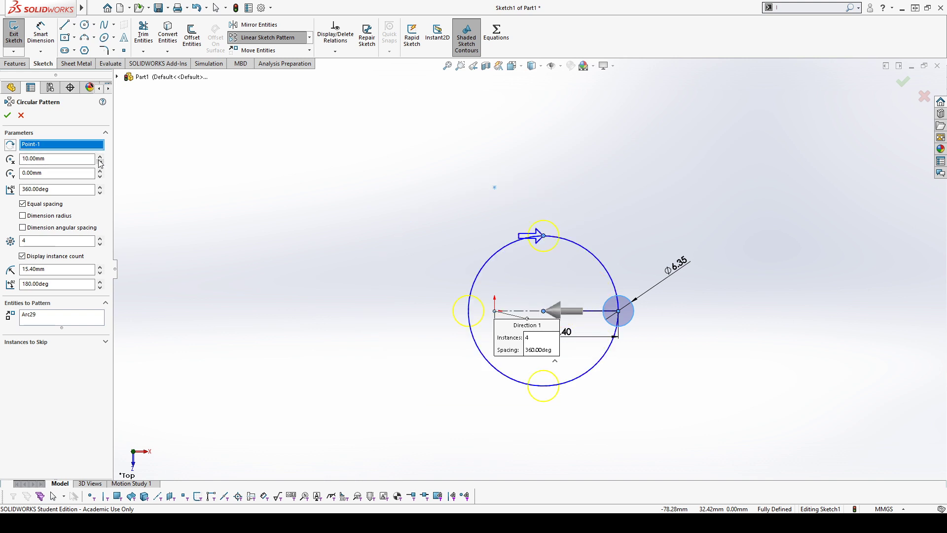
{"action": "left_click", "coordinate": [100, 164]}
{"action": "left_click", "coordinate": [100, 164]}
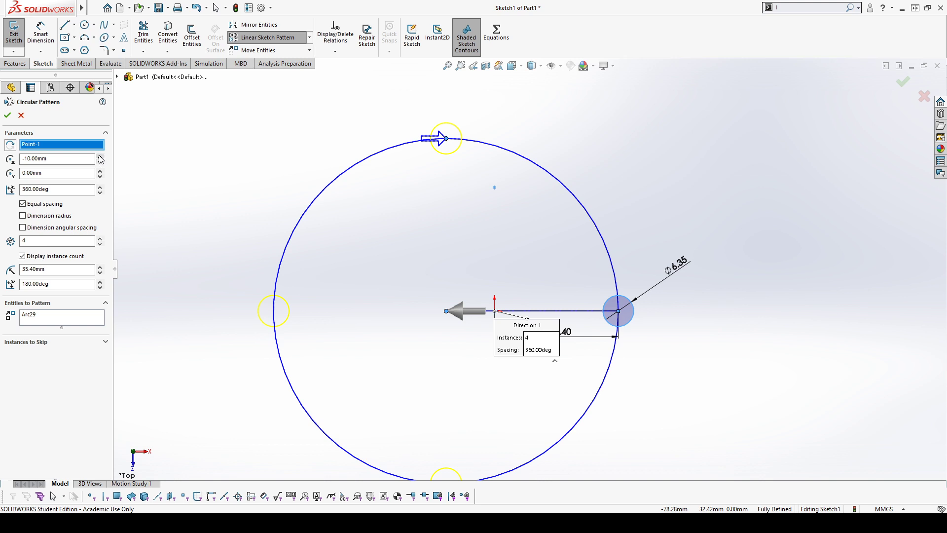
{"action": "left_click", "coordinate": [100, 156]}
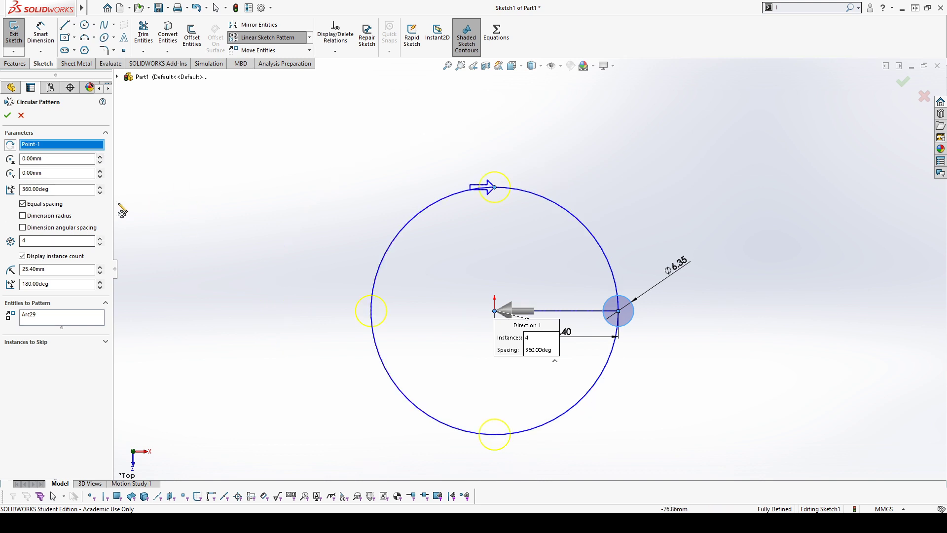
{"action": "left_click", "coordinate": [100, 156]}
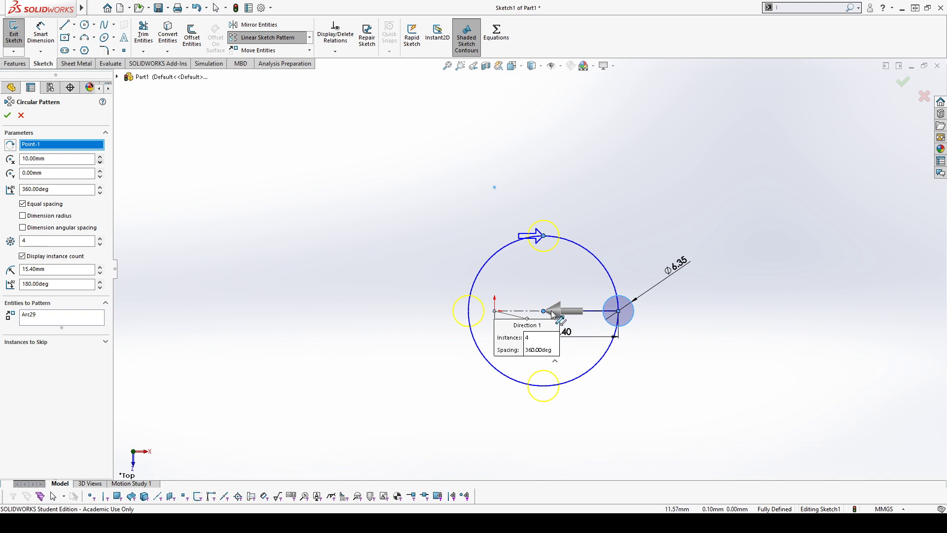
{"action": "scroll", "coordinate": [518, 310], "scroll_direction": "down", "scroll_amount": 4}
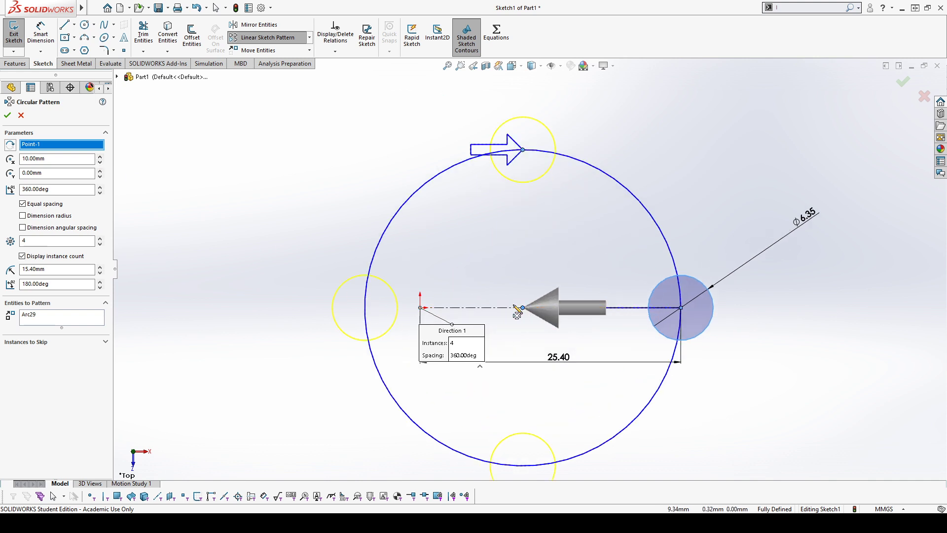
{"action": "left_click", "coordinate": [101, 162]}
{"action": "scroll", "coordinate": [306, 238], "scroll_direction": "up", "scroll_amount": 2}
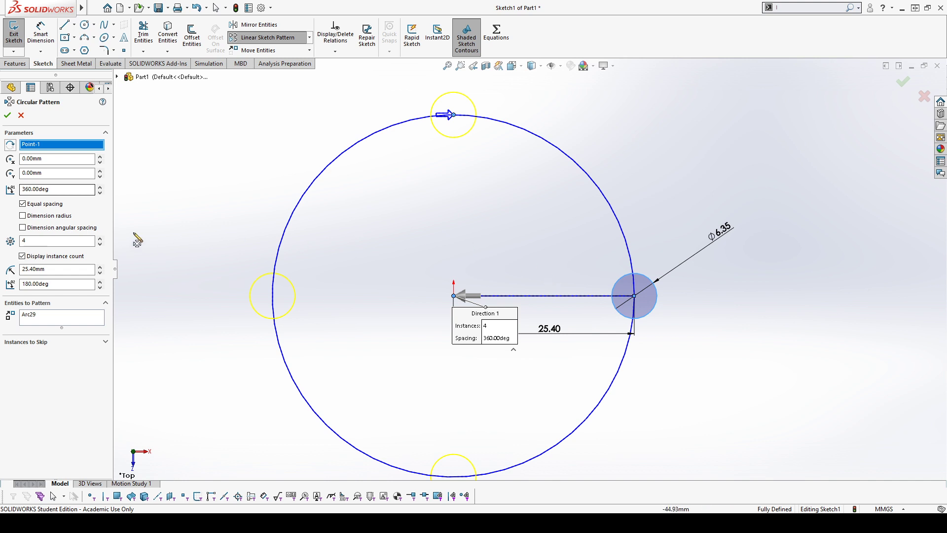
Set the circular pattern's total angle to 180 degrees.
{"action": "double_click", "coordinate": [64, 186]}
{"action": "type", "text": "180"}
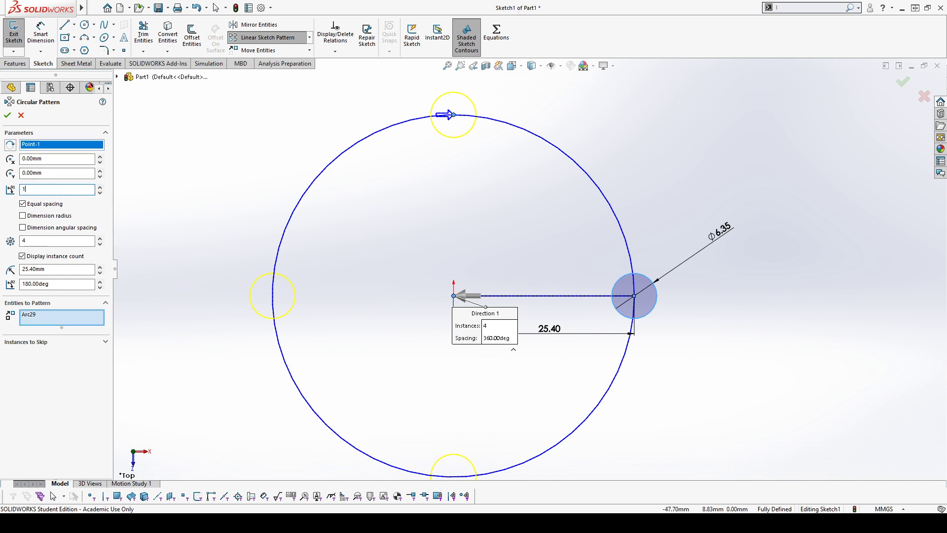
{"action": "key", "text": "Return"}
{"action": "scroll", "coordinate": [417, 277], "scroll_direction": "up", "scroll_amount": 4}
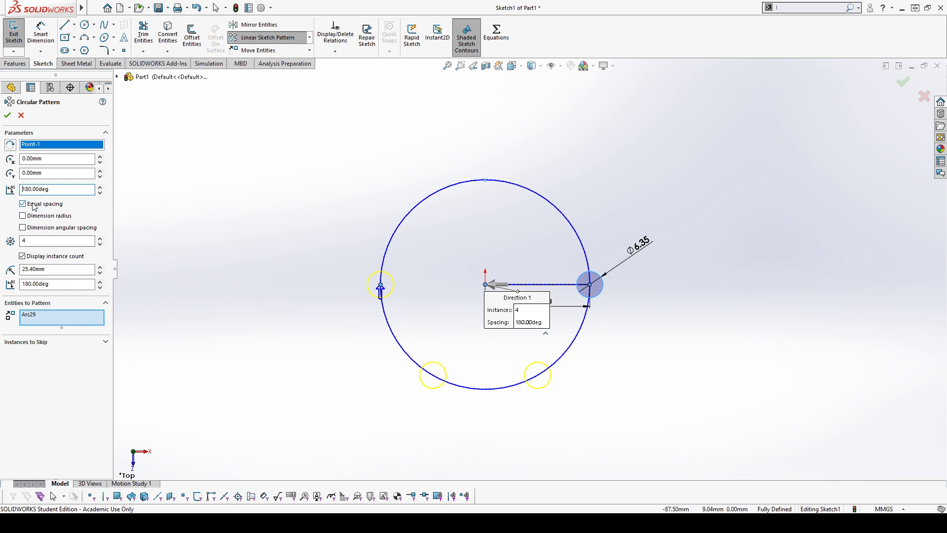
Enable dimensioned angular spacing for the circular pattern and set the spacing to 70 degrees.
{"action": "left_click", "coordinate": [38, 229]}
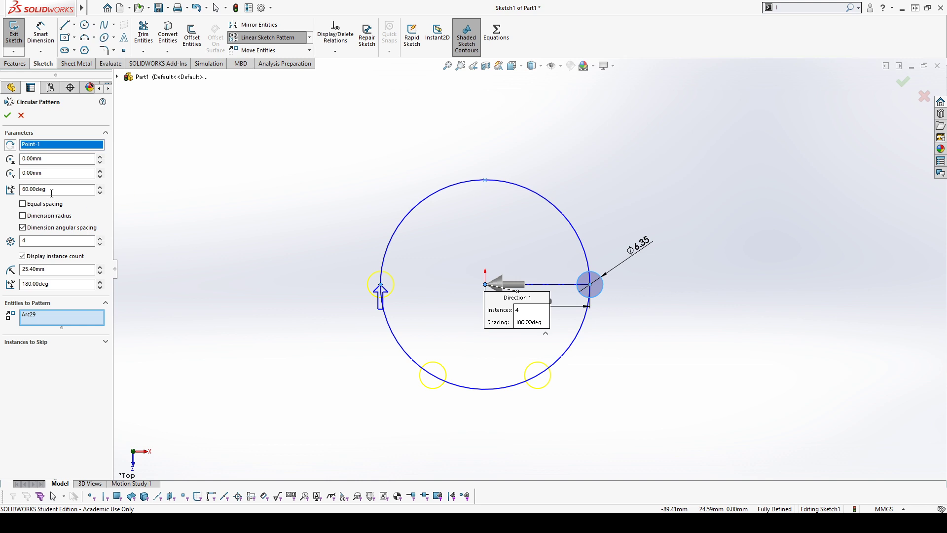
{"action": "left_click_drag", "start_coordinate": [22, 188], "coordinate": [25, 186]}
{"action": "type", "text": "7"}
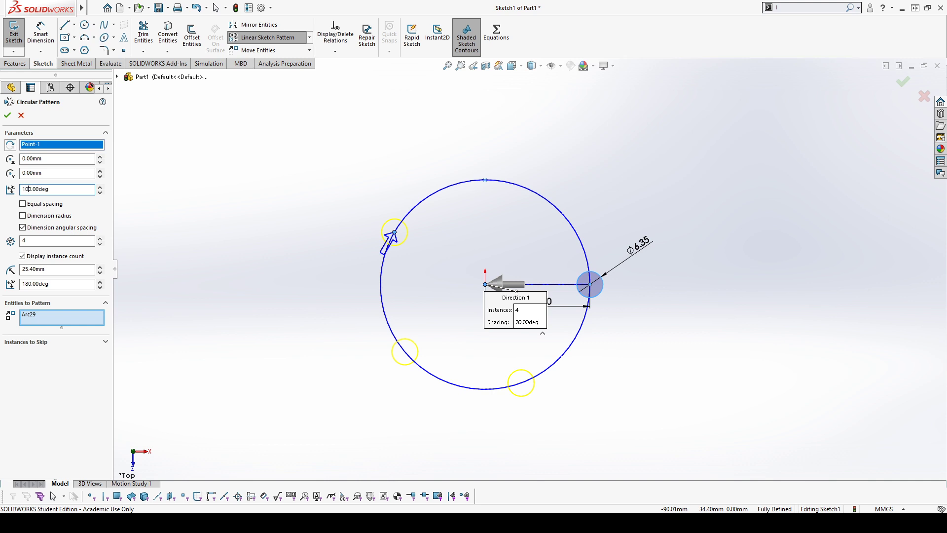
{"action": "left_click", "coordinate": [535, 279]}
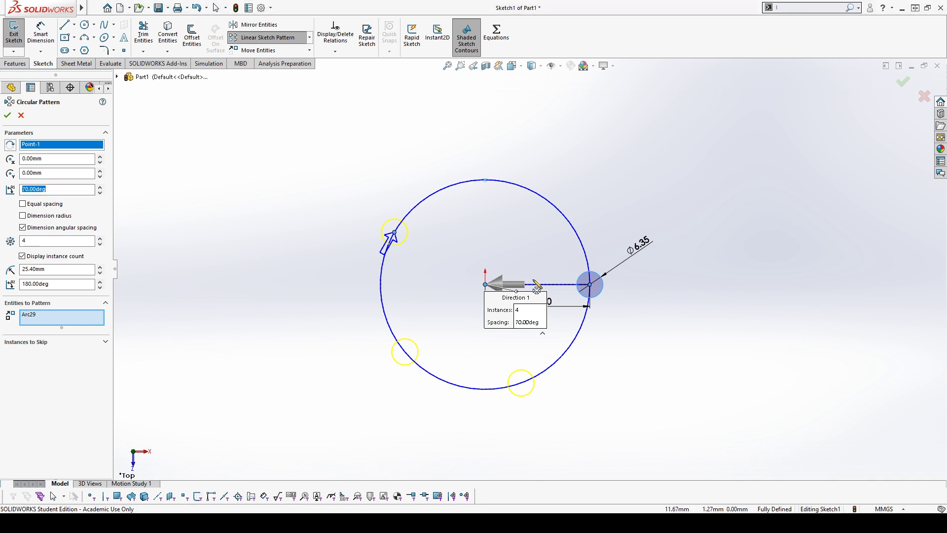
{"action": "left_click", "coordinate": [25, 190]}
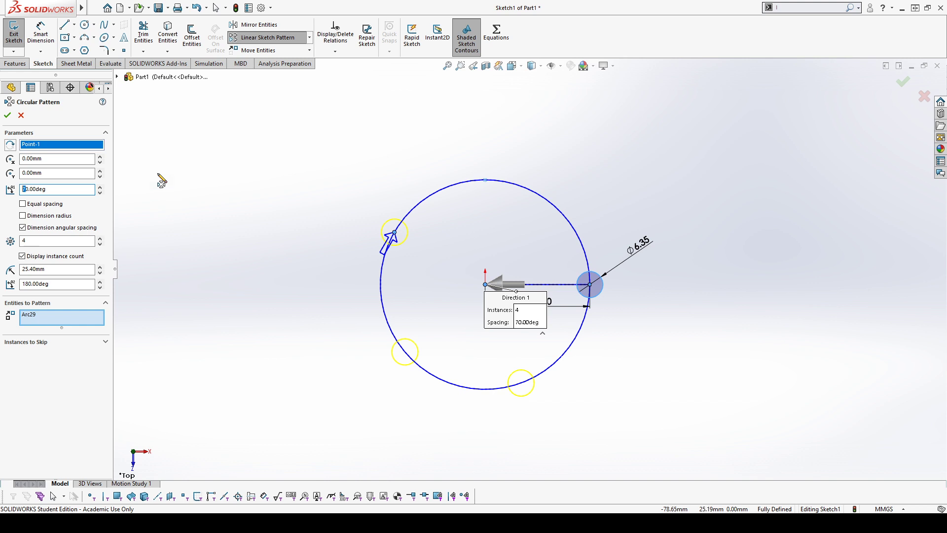
Raise the circular pattern's instance count to 7 and reduce it to 5.
{"action": "left_click", "coordinate": [100, 239]}
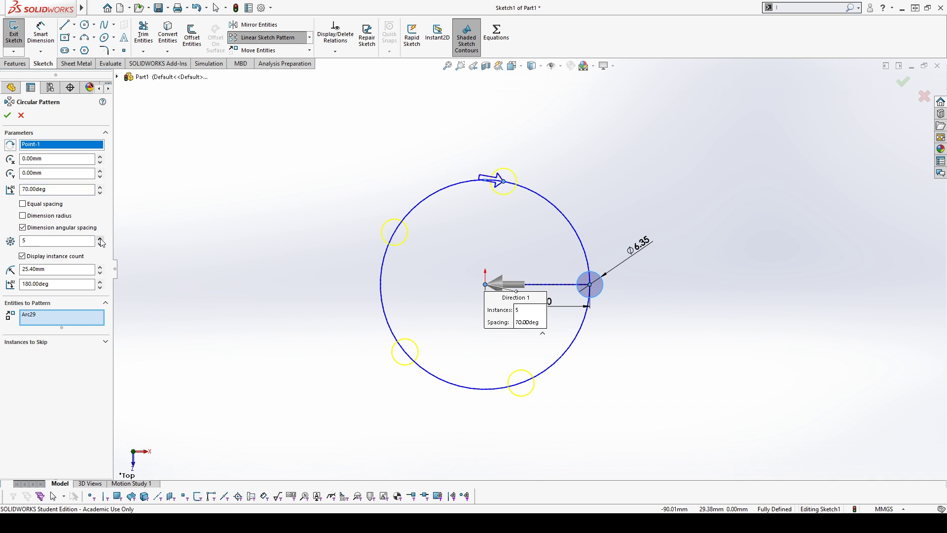
{"action": "left_click", "coordinate": [100, 238]}
{"action": "left_click", "coordinate": [100, 239]}
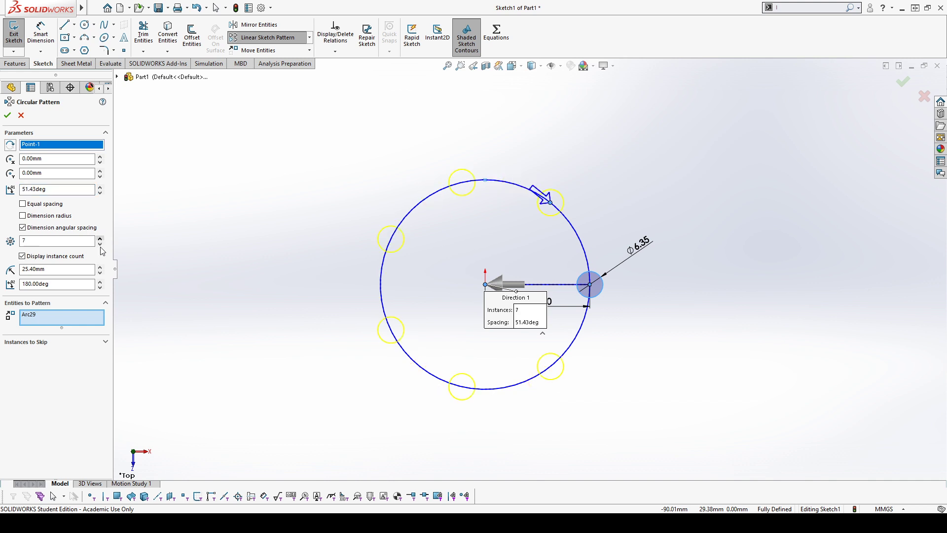
{"action": "left_click", "coordinate": [100, 244]}
{"action": "left_click", "coordinate": [101, 244]}
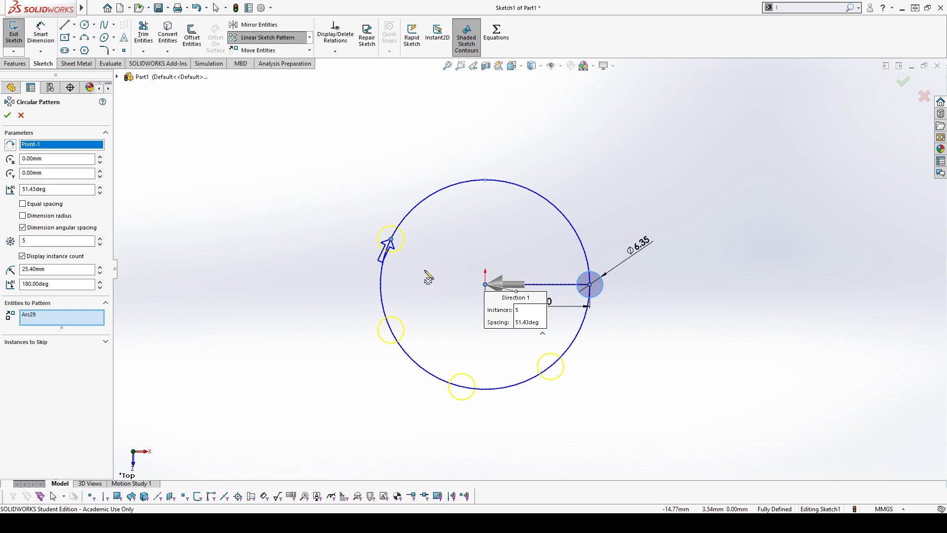
Restore equal spacing, try a total pattern angle of 350 degrees, and set it to 360 degrees.
{"action": "left_click", "coordinate": [47, 204]}
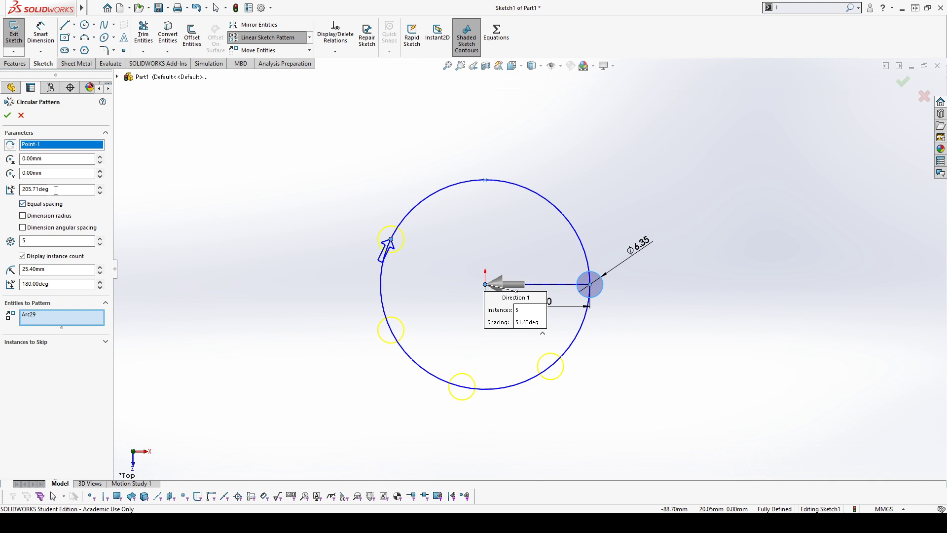
{"action": "double_click", "coordinate": [56, 191]}
{"action": "type", "text": "350"}
{"action": "key", "text": "Return"}
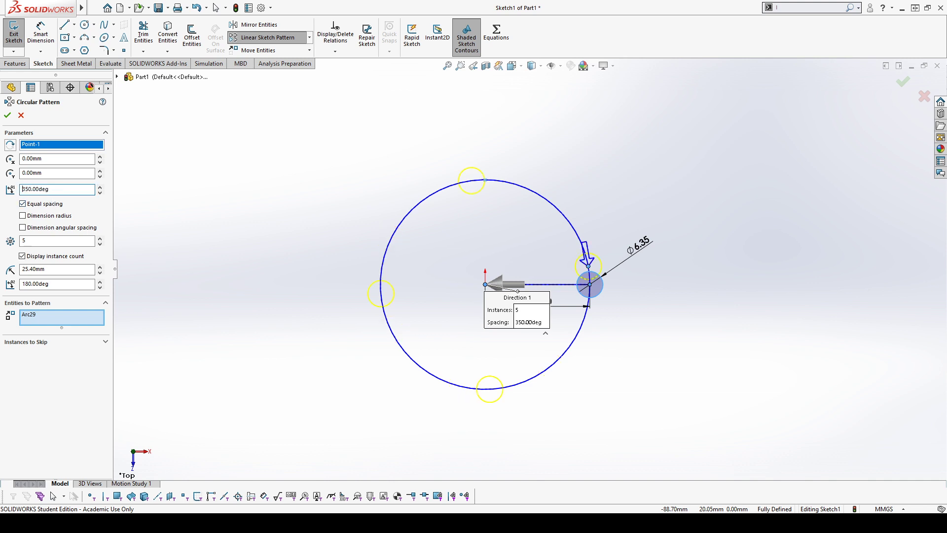
{"action": "double_click", "coordinate": [55, 190]}
{"action": "type", "text": "360"}
{"action": "key", "text": "Return"}
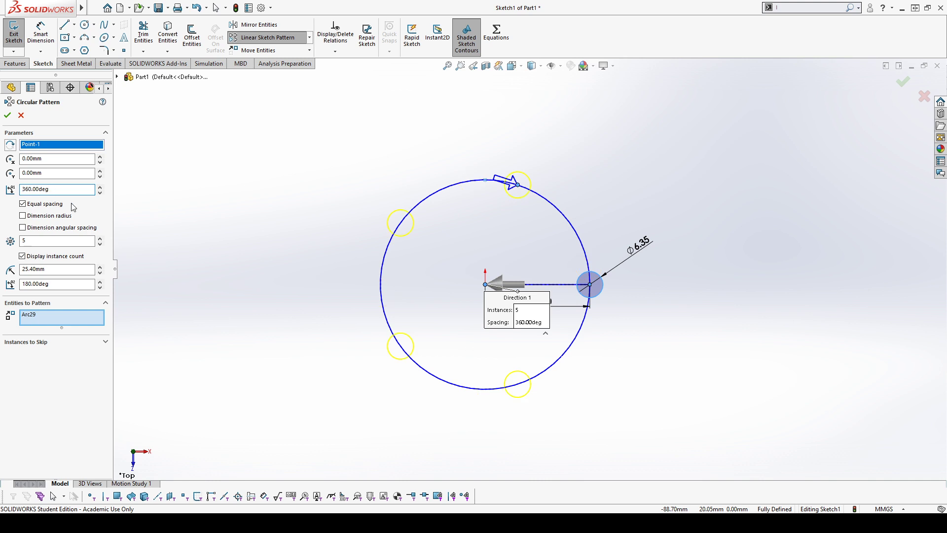
Set the circular pattern's instance count to 6 and move its Direction 1 callout outside the pattern circle.
{"action": "left_click", "coordinate": [101, 245]}
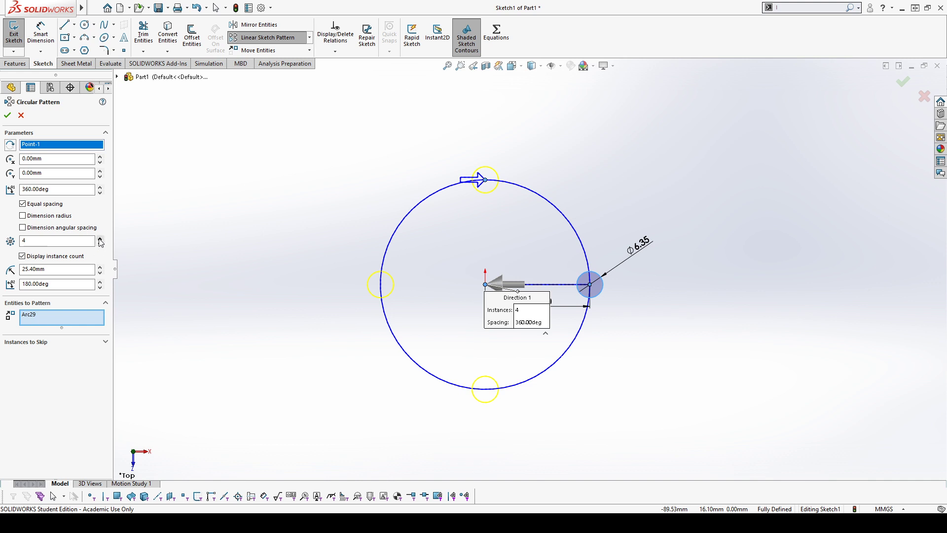
{"action": "left_click", "coordinate": [101, 239]}
{"action": "left_click", "coordinate": [100, 239]}
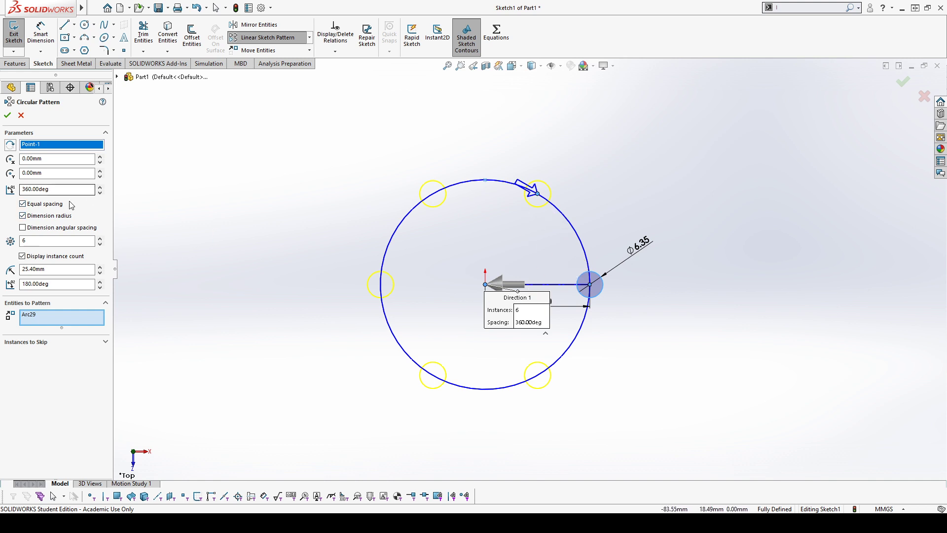
{"action": "left_click_drag", "start_coordinate": [514, 299], "coordinate": [302, 188]}
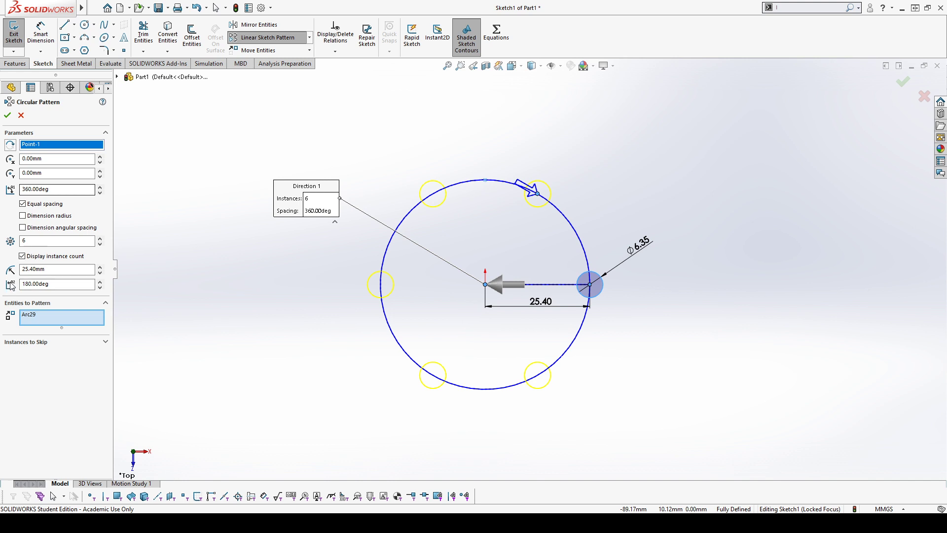
Vary the pattern's arc angle, raising it past 189 degrees and lowering it to 179 degrees.
{"action": "left_click", "coordinate": [100, 281]}
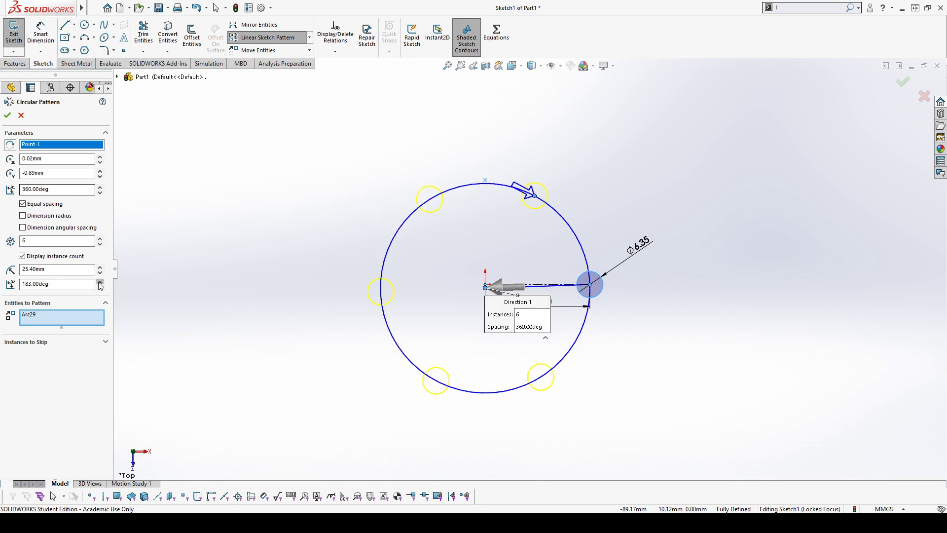
{"action": "left_click", "coordinate": [100, 281]}
{"action": "left_click", "coordinate": [100, 282]}
{"action": "left_click", "coordinate": [100, 282]}
{"action": "left_click", "coordinate": [100, 281]}
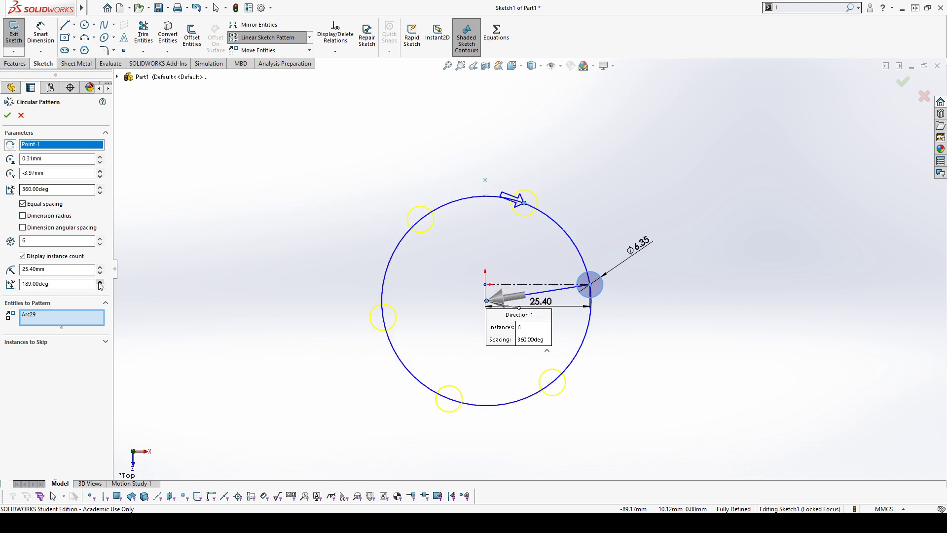
{"action": "left_click", "coordinate": [100, 282]}
{"action": "left_click", "coordinate": [100, 287]}
{"action": "left_click", "coordinate": [100, 287]}
{"action": "left_click", "coordinate": [101, 287]}
{"action": "left_click", "coordinate": [100, 287]}
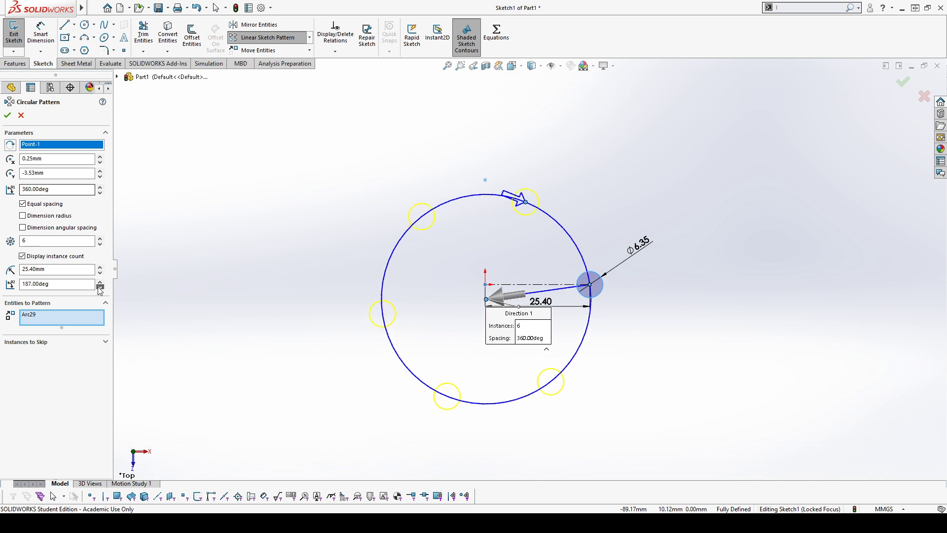
{"action": "left_click", "coordinate": [100, 287]}
{"action": "left_click", "coordinate": [100, 287]}
{"action": "left_click", "coordinate": [100, 287]}
{"action": "left_click", "coordinate": [100, 287]}
{"action": "left_click", "coordinate": [100, 287]}
{"action": "left_click", "coordinate": [100, 287]}
{"action": "left_click", "coordinate": [100, 287]}
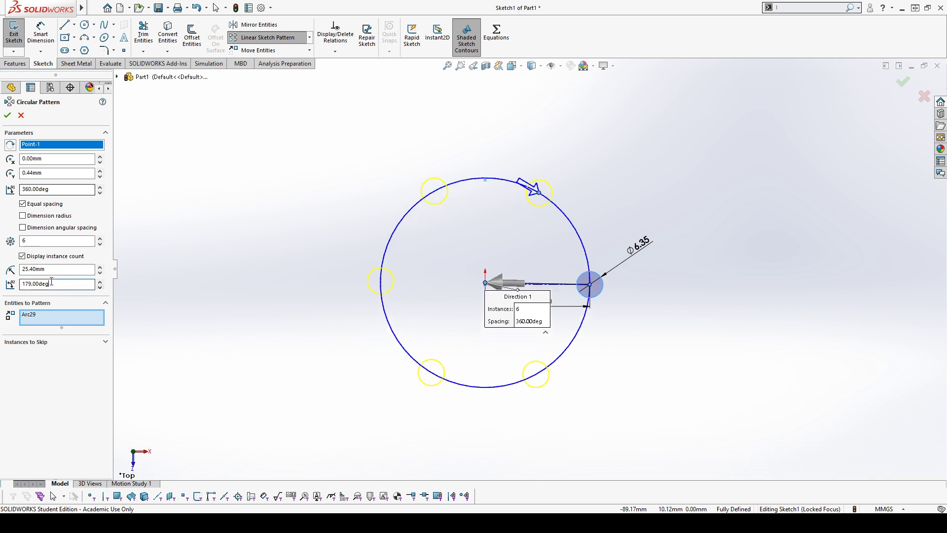
Set the circular pattern's arc angle back to 180 degrees.
{"action": "left_click_drag", "start_coordinate": [51, 284], "coordinate": [3, 271]}
{"action": "key", "text": "BackSpace"}
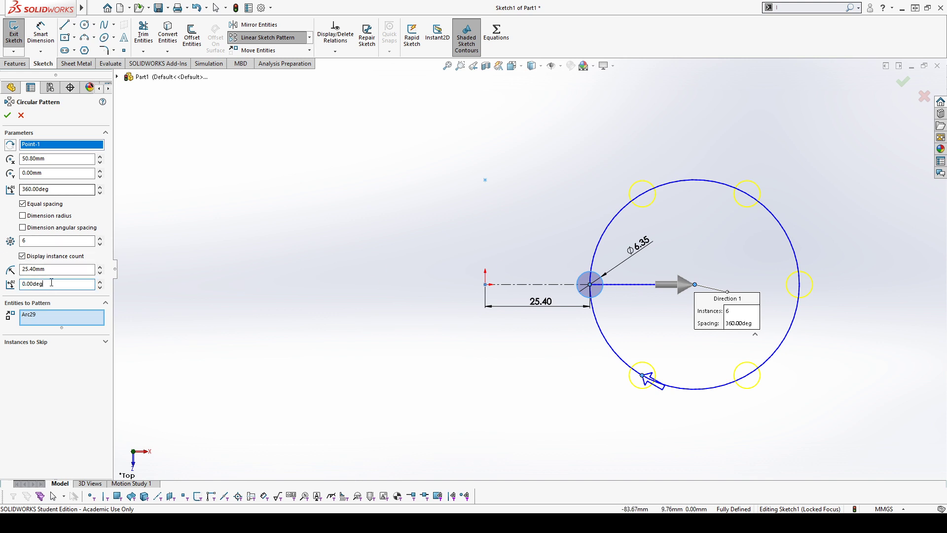
{"action": "type", "text": "180"}
{"action": "key", "text": "Return"}
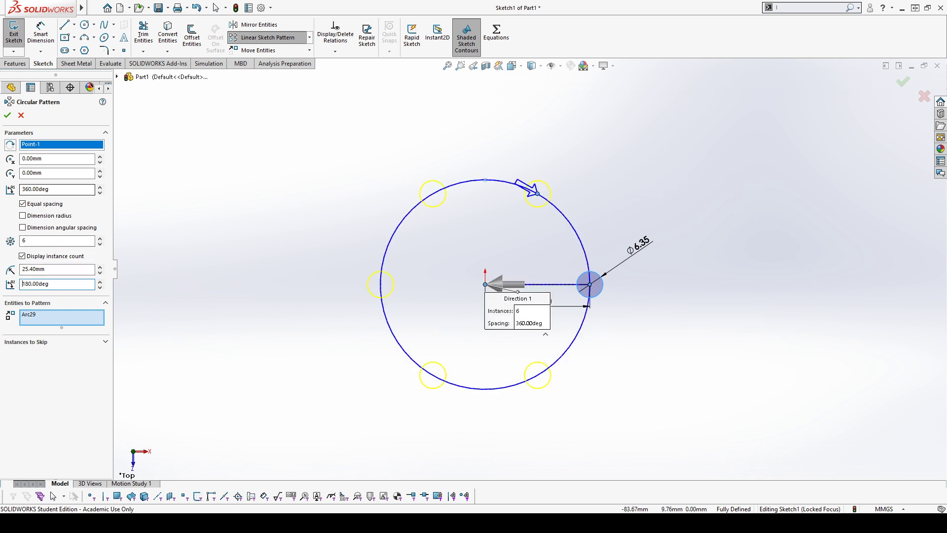
Lower the circular pattern's arc angle to 172 degrees.
{"action": "left_click", "coordinate": [103, 288]}
{"action": "left_click", "coordinate": [102, 288]}
{"action": "left_click", "coordinate": [102, 288]}
{"action": "left_click", "coordinate": [102, 288]}
{"action": "left_click", "coordinate": [102, 288]}
{"action": "left_click", "coordinate": [102, 288]}
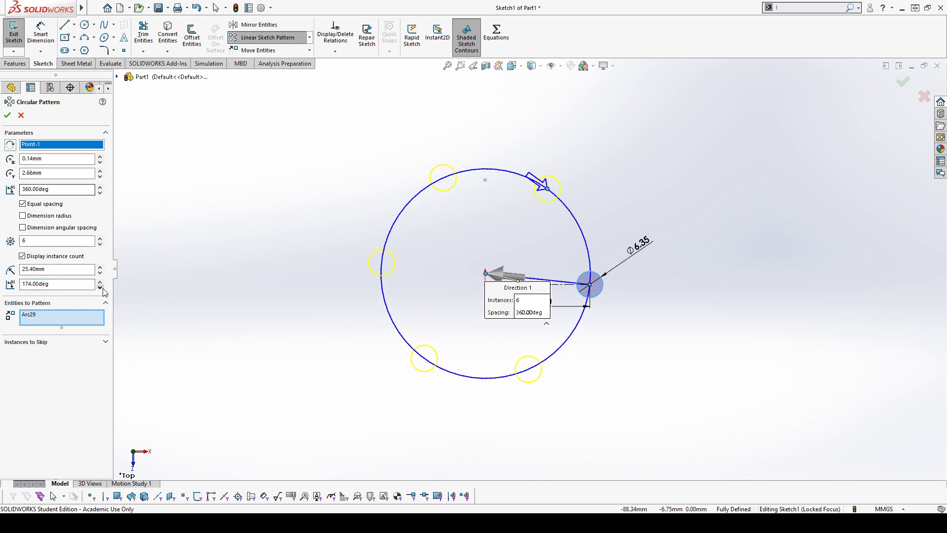
{"action": "left_click", "coordinate": [103, 288]}
{"action": "left_click", "coordinate": [102, 288]}
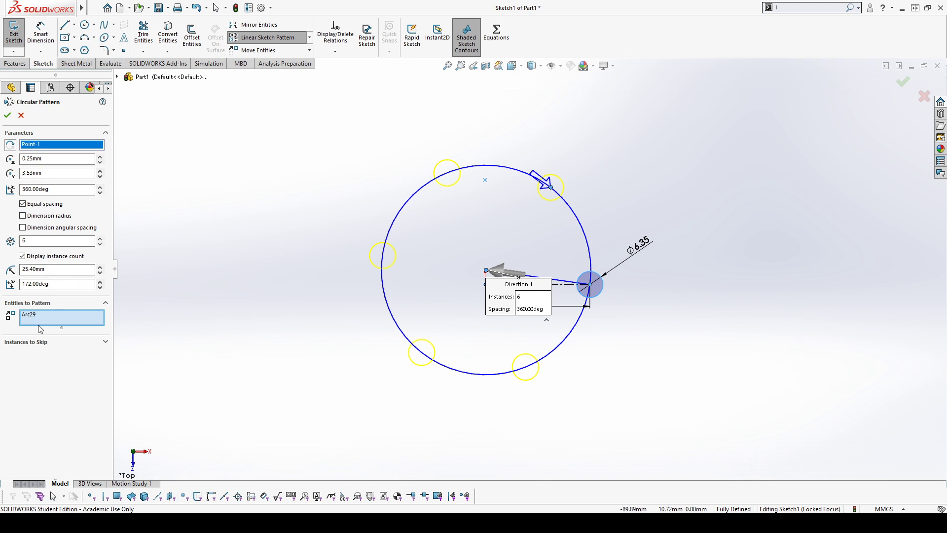
Skip the upper-left and lower-left instances of the circular pattern and accept the pattern.
{"action": "left_click", "coordinate": [53, 342]}
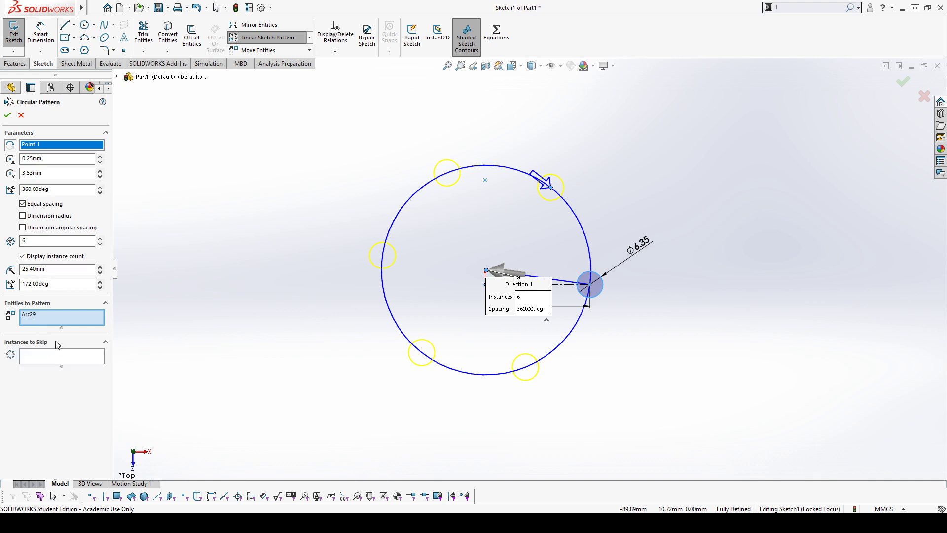
{"action": "left_click", "coordinate": [101, 357]}
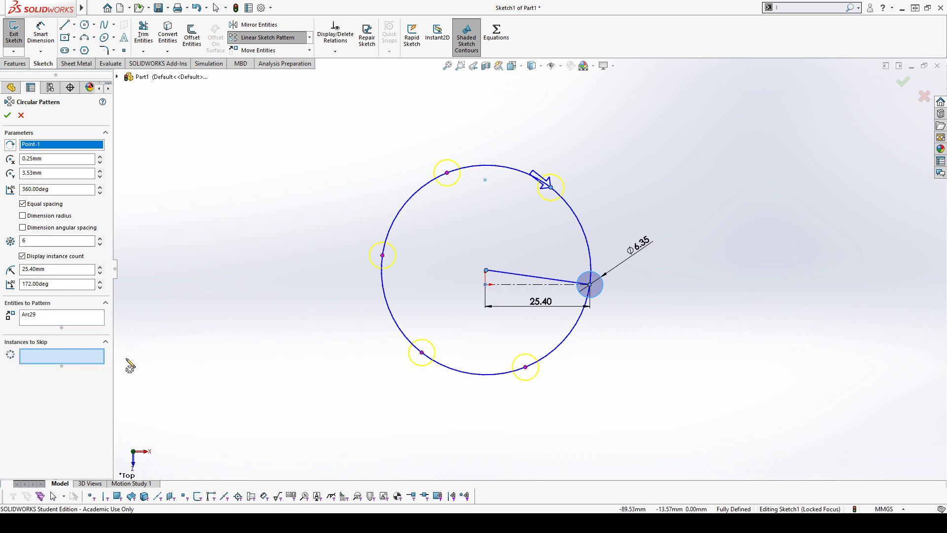
{"action": "left_click", "coordinate": [421, 352]}
{"action": "left_click", "coordinate": [447, 173]}
{"action": "left_click", "coordinate": [8, 114]}
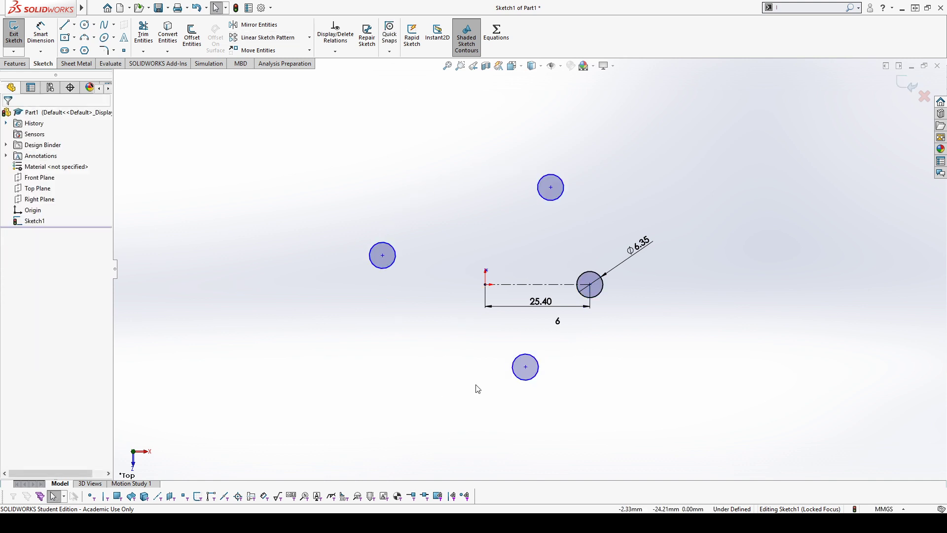
Pull the circular pattern's centre point away from the origin and make it coincident with the origin.
{"action": "mouse_move", "coordinate": [476, 276]}
{"action": "left_mouse_down"}
{"action": "mouse_move", "coordinate": [493, 253]}
{"action": "mouse_move", "coordinate": [472, 232]}
{"action": "mouse_move", "coordinate": [492, 235]}
{"action": "mouse_move", "coordinate": [455, 221]}
{"action": "mouse_move", "coordinate": [444, 271]}
{"action": "mouse_move", "coordinate": [444, 242]}
{"action": "left_mouse_up"}
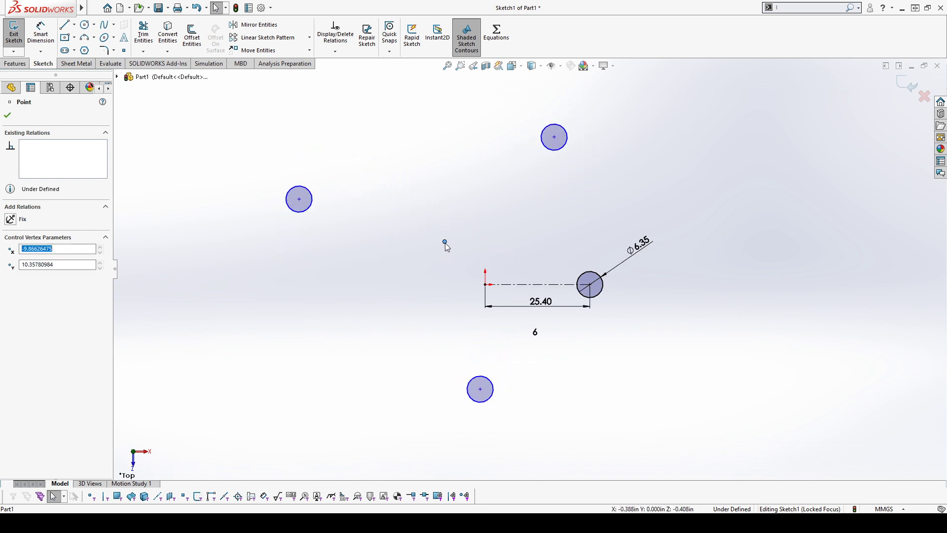
{"action": "left_click", "coordinate": [486, 290], "text": "ctrl"}
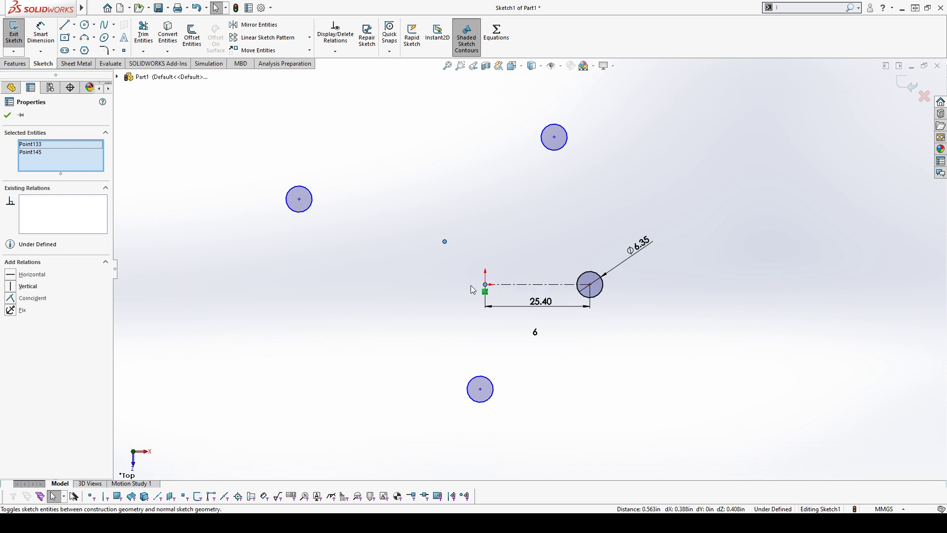
{"action": "left_click", "coordinate": [10, 299]}
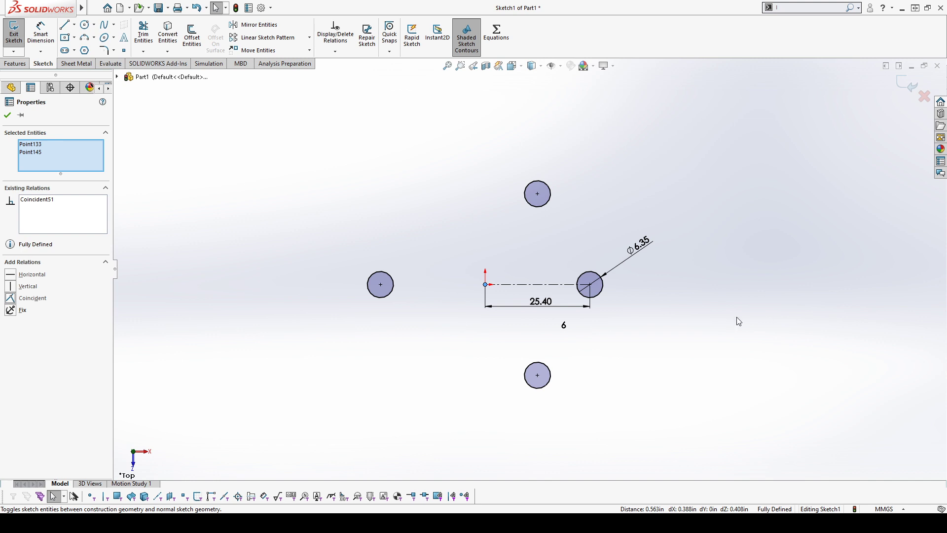
{"action": "left_click", "coordinate": [720, 321]}
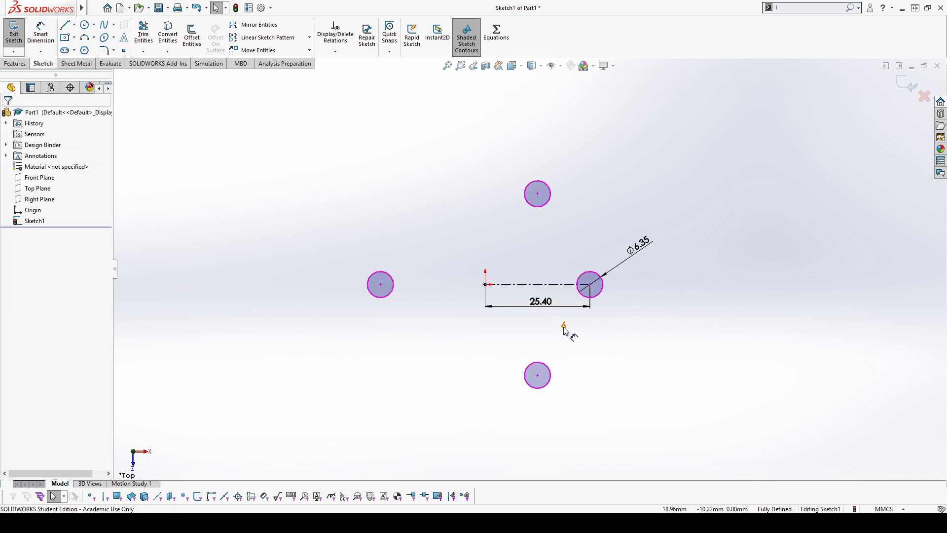
Move the pattern's instance-count label below the 6.35 mm circle and try to change the instance count to 8.
{"action": "left_click", "coordinate": [590, 347]}
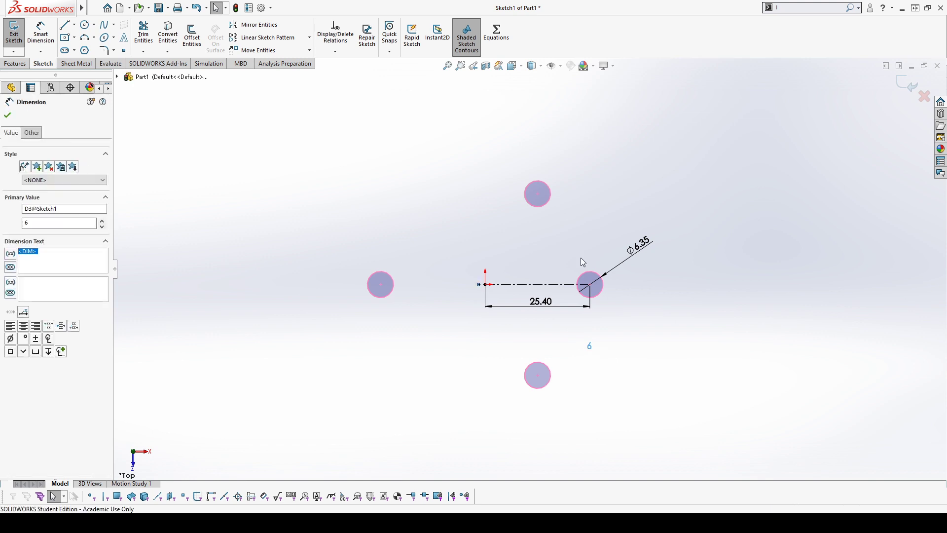
{"action": "left_click", "coordinate": [661, 356]}
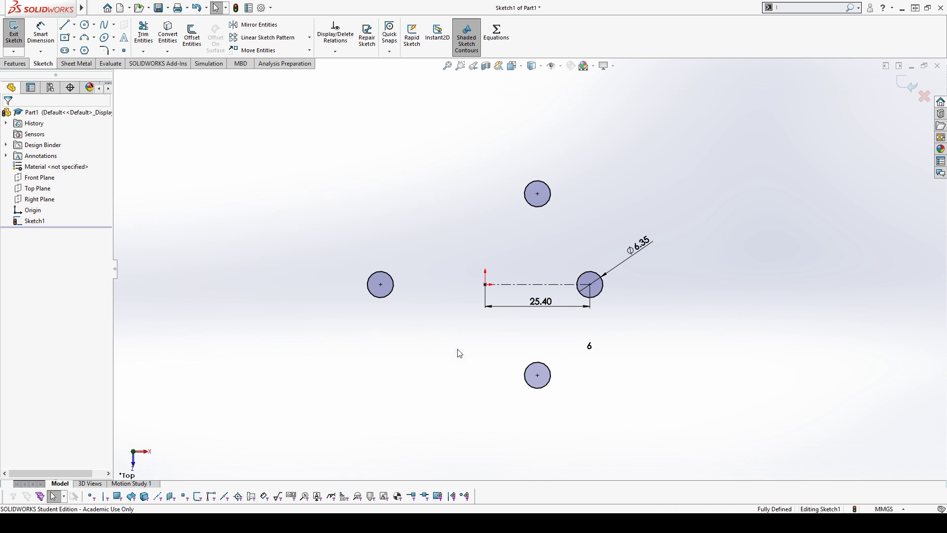
{"action": "left_click", "coordinate": [592, 349]}
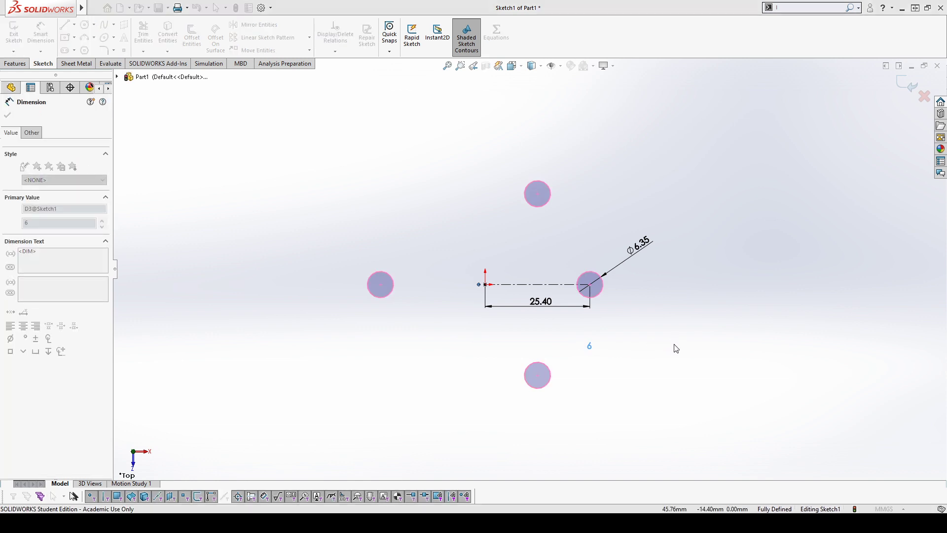
{"action": "type", "text": "8"}
{"action": "key", "text": "Return"}
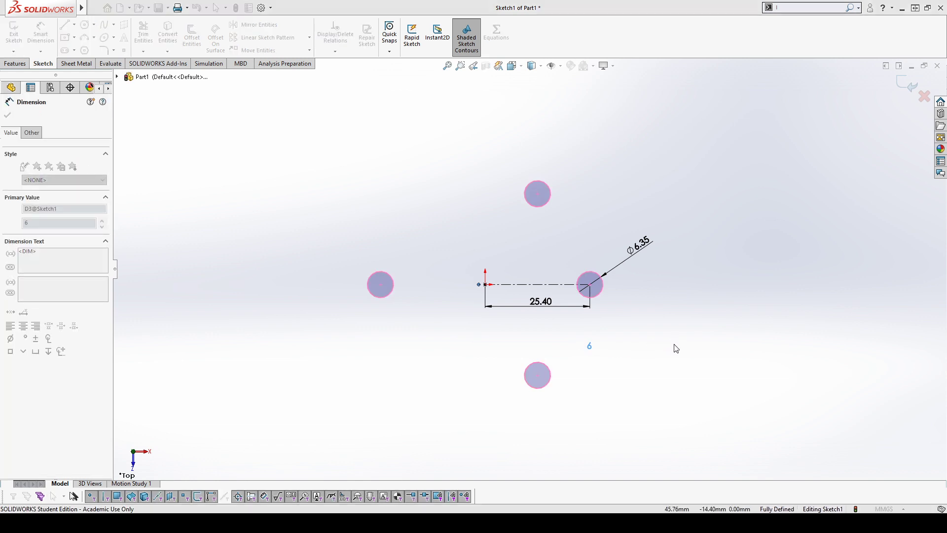
{"action": "left_click", "coordinate": [706, 317]}
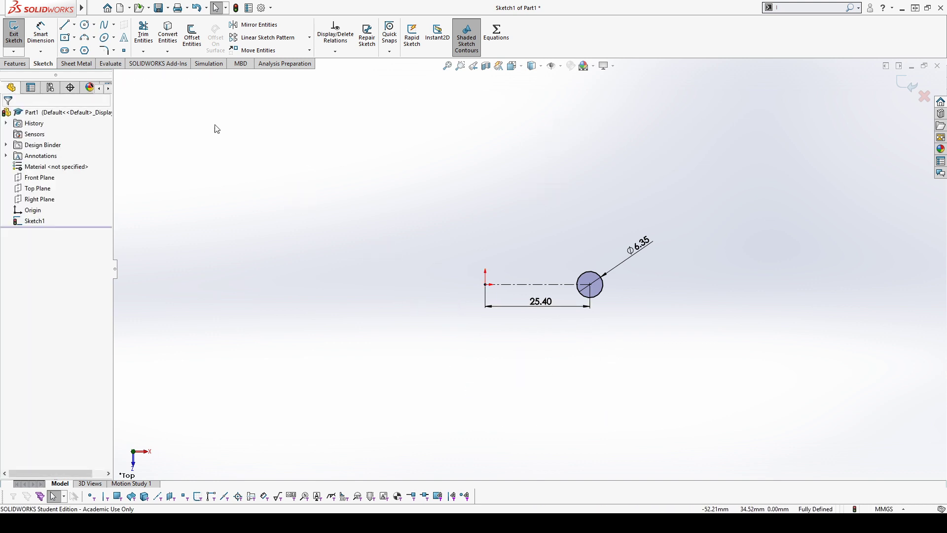
Start a new circular sketch pattern of the 6.35 mm circle about the origin.
{"action": "left_click", "coordinate": [302, 39]}
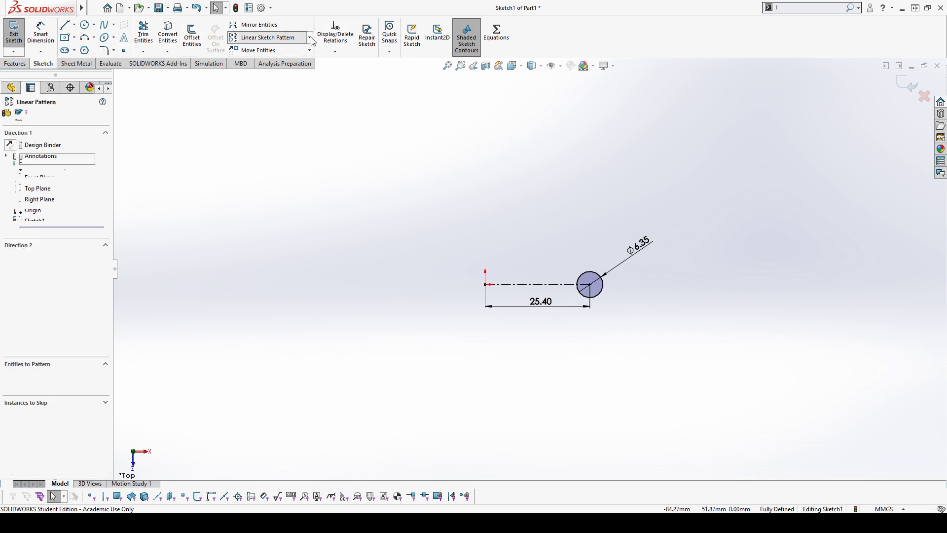
{"action": "left_click", "coordinate": [310, 38]}
{"action": "left_click", "coordinate": [302, 63]}
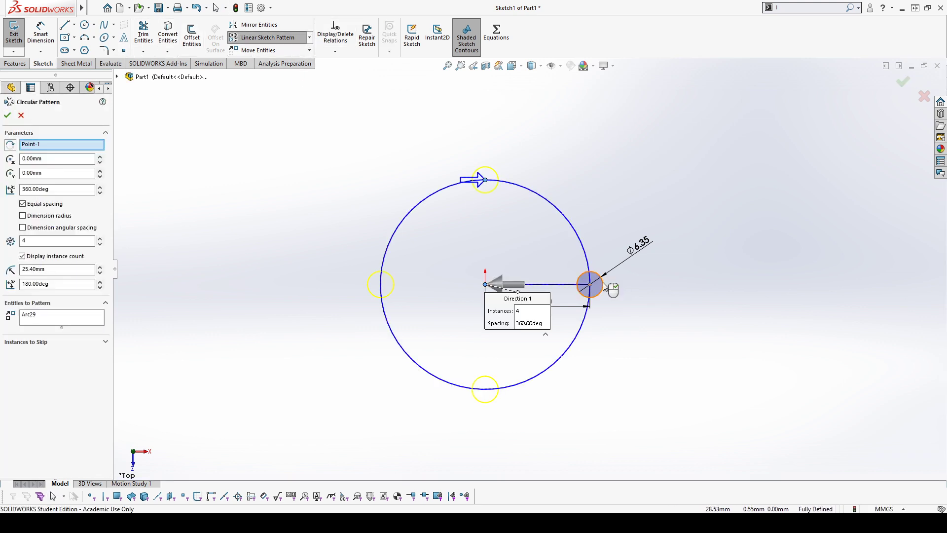
{"action": "left_click", "coordinate": [99, 239]}
{"action": "left_click", "coordinate": [100, 238]}
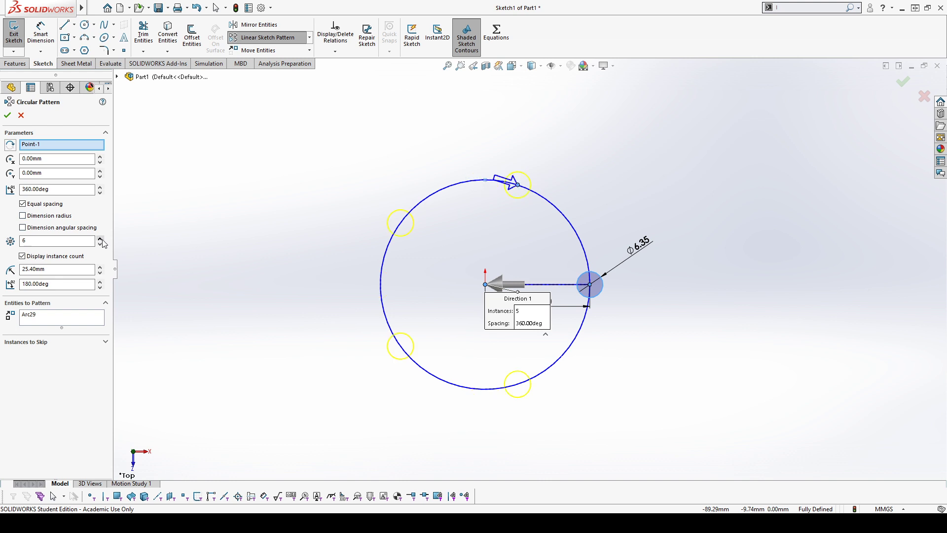
{"action": "left_click", "coordinate": [76, 343]}
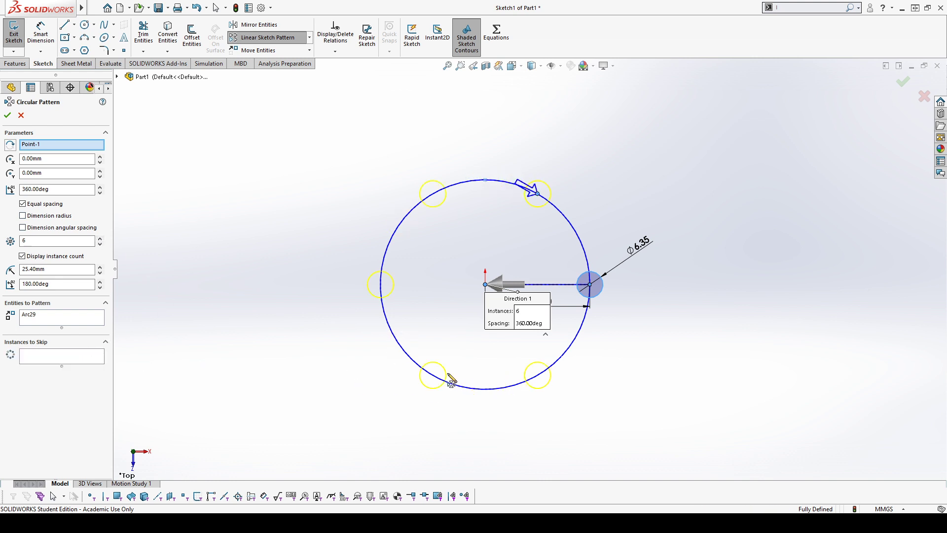
{"action": "left_click", "coordinate": [433, 375]}
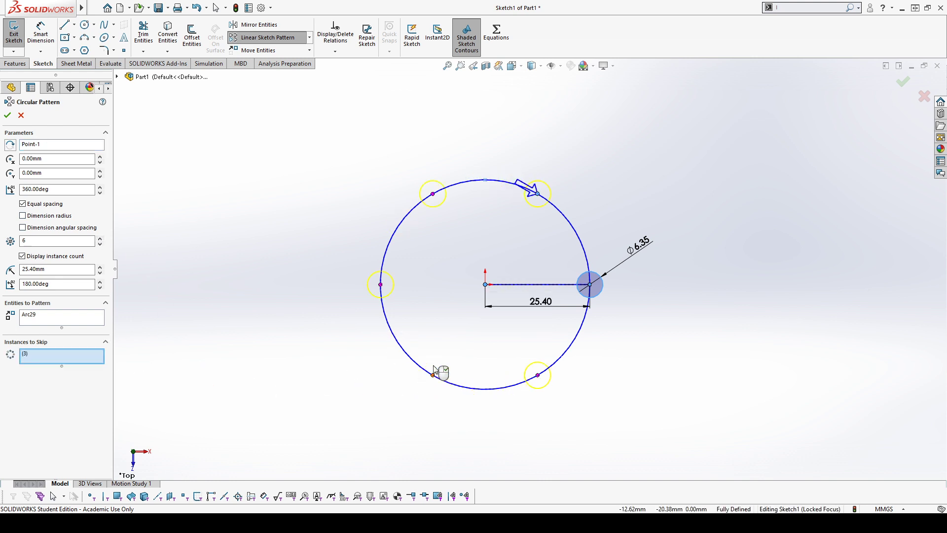
{"action": "left_click", "coordinate": [433, 194]}
{"action": "scroll", "coordinate": [72, 354], "scroll_direction": "up", "scroll_amount": 1}
{"action": "left_click", "coordinate": [99, 238]}
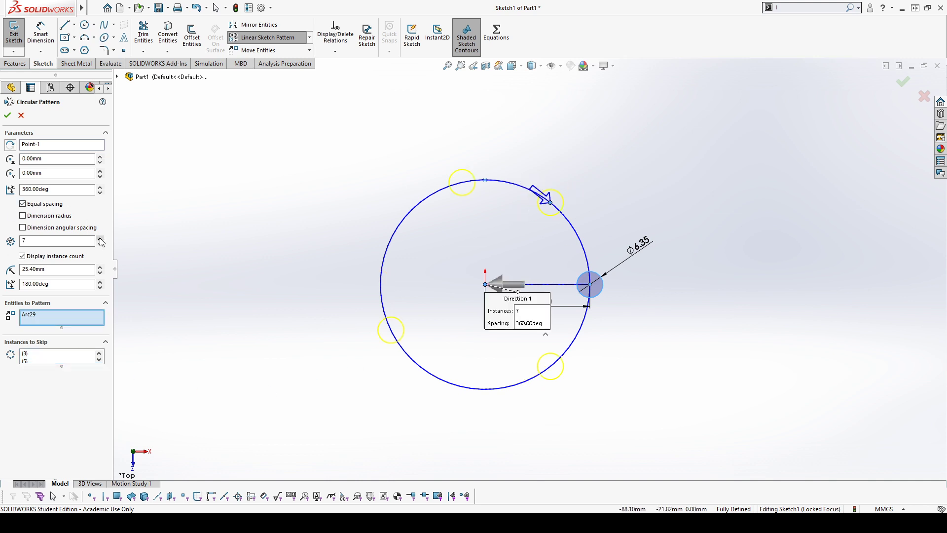
{"action": "left_click", "coordinate": [99, 239]}
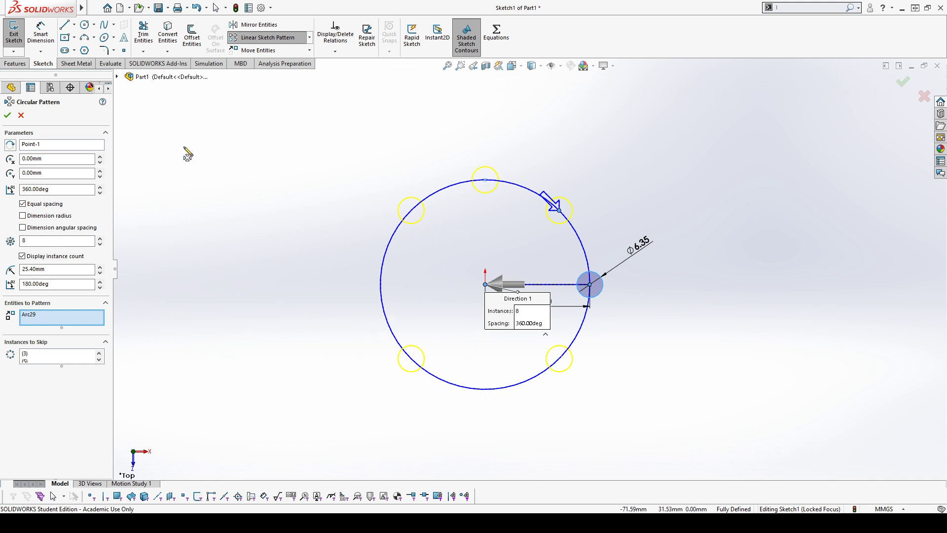
{"action": "left_click", "coordinate": [925, 97]}
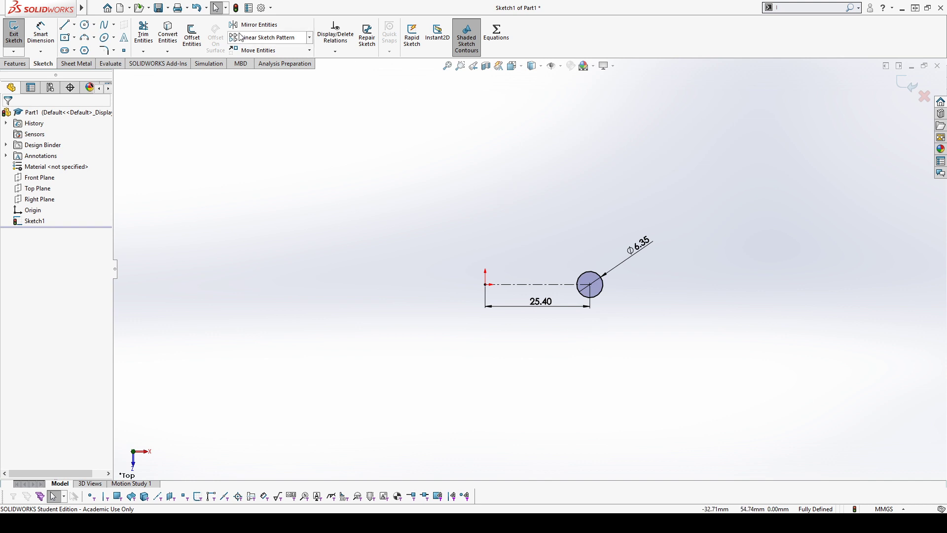
Circular-pattern the 6.35 mm circle about the origin with 6 equally spaced instances over 360 degrees, skipping instances 3 and 5.
{"action": "left_click", "coordinate": [309, 38]}
{"action": "left_click", "coordinate": [285, 64]}
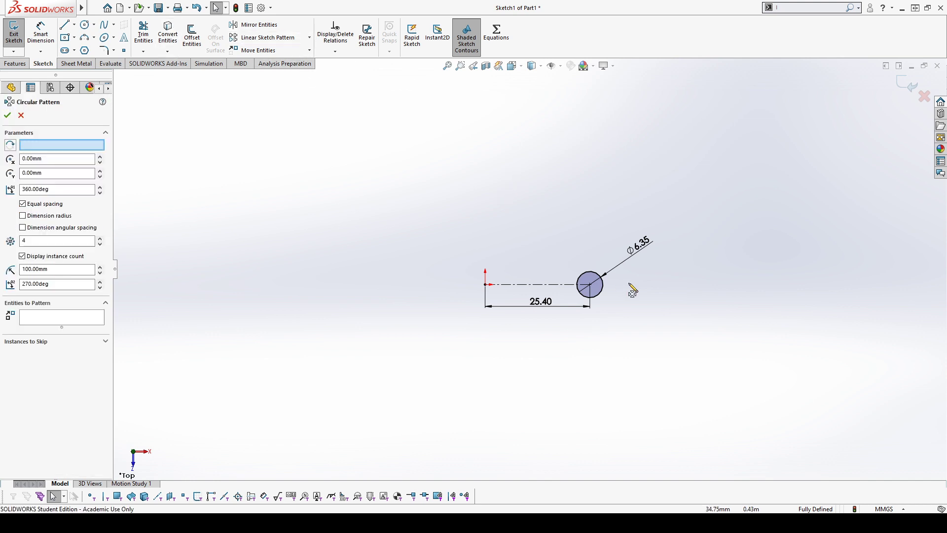
{"action": "left_click", "coordinate": [598, 290]}
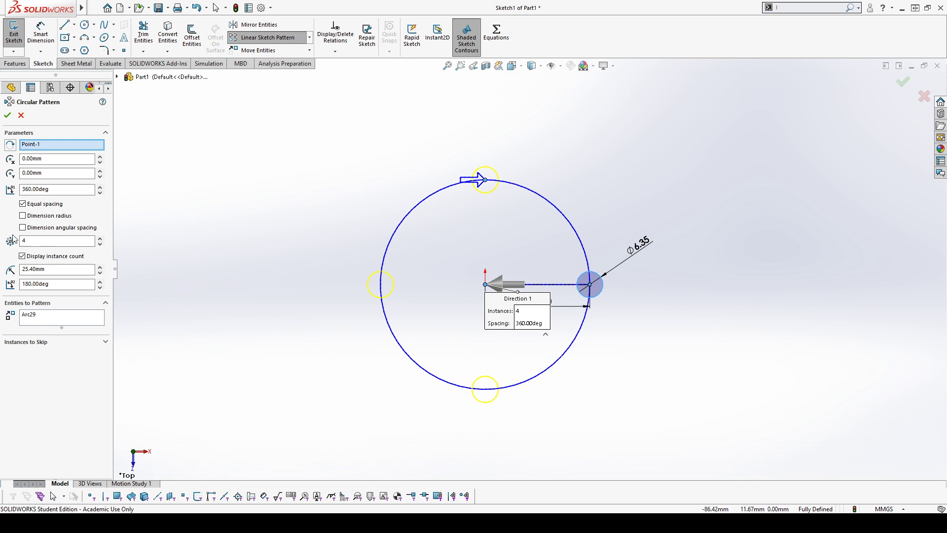
{"action": "left_click", "coordinate": [100, 238]}
{"action": "left_click", "coordinate": [100, 238]}
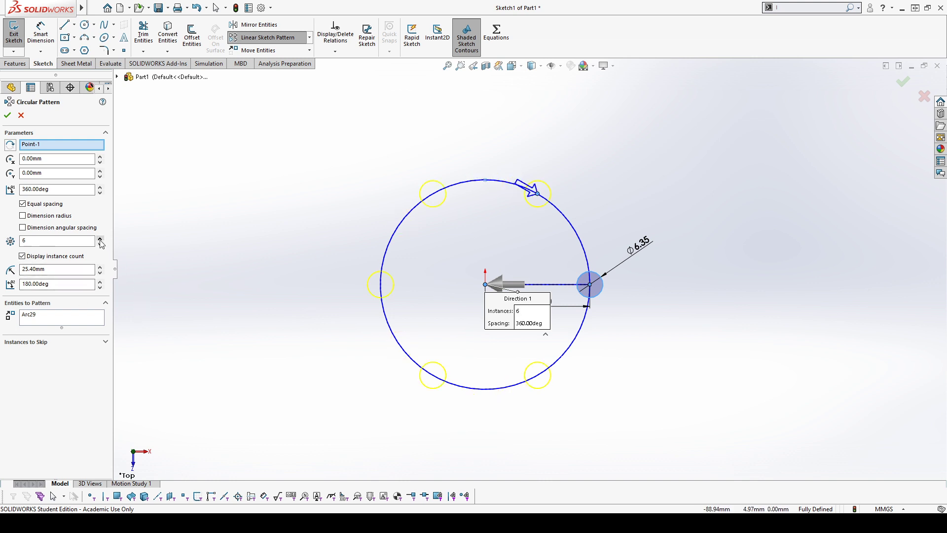
{"action": "left_click", "coordinate": [53, 345]}
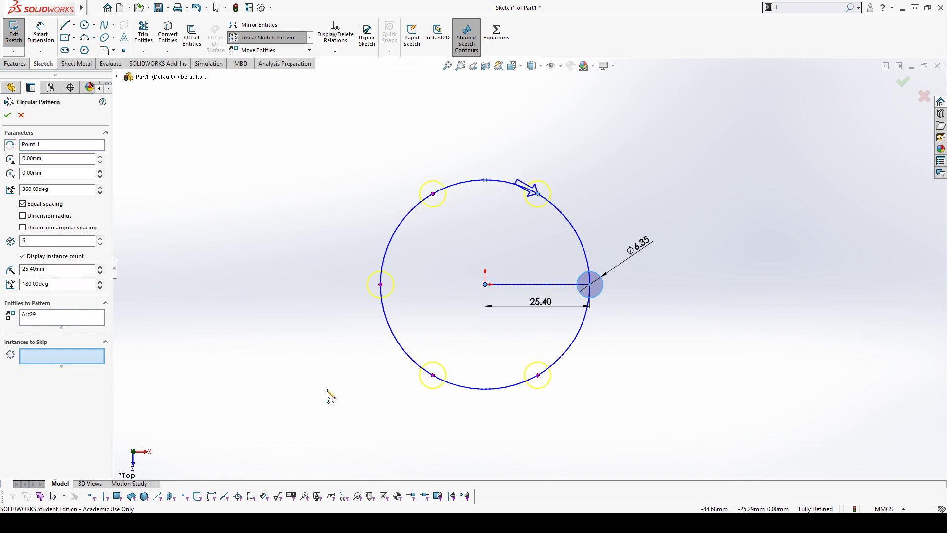
{"action": "left_click", "coordinate": [433, 376]}
{"action": "left_click", "coordinate": [432, 194]}
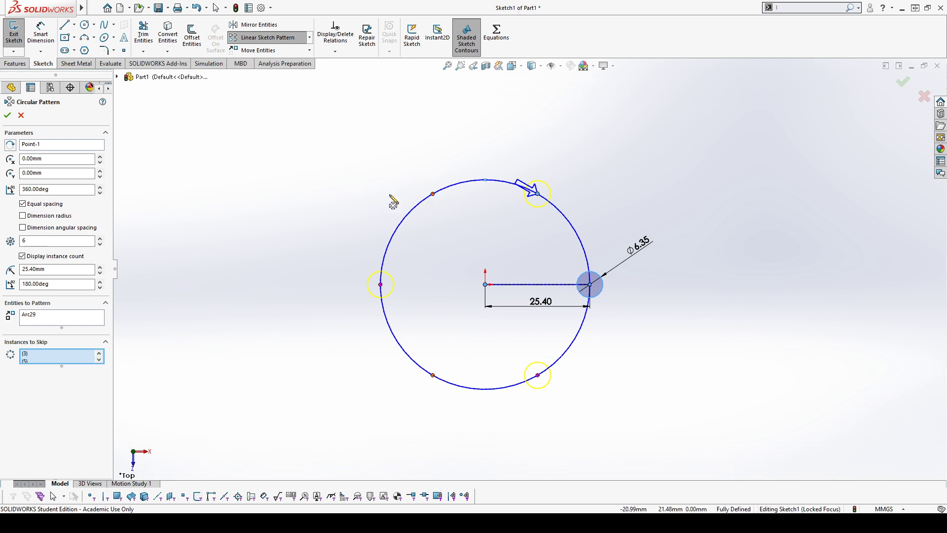
{"action": "left_click", "coordinate": [22, 115]}
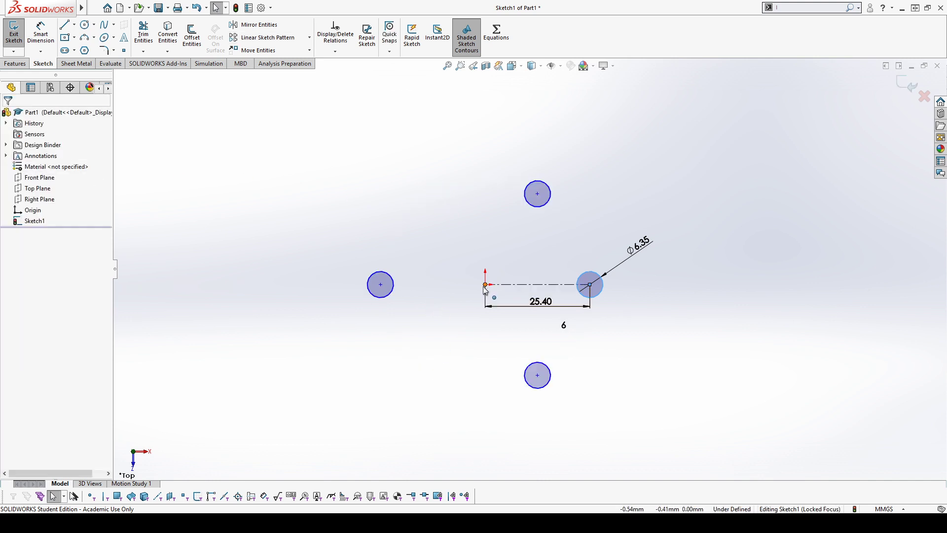
Pull the patterned circle opposite the original outward and make the pattern's centre point coincident with the origin.
{"action": "left_click_drag", "start_coordinate": [387, 291], "coordinate": [332, 286]}
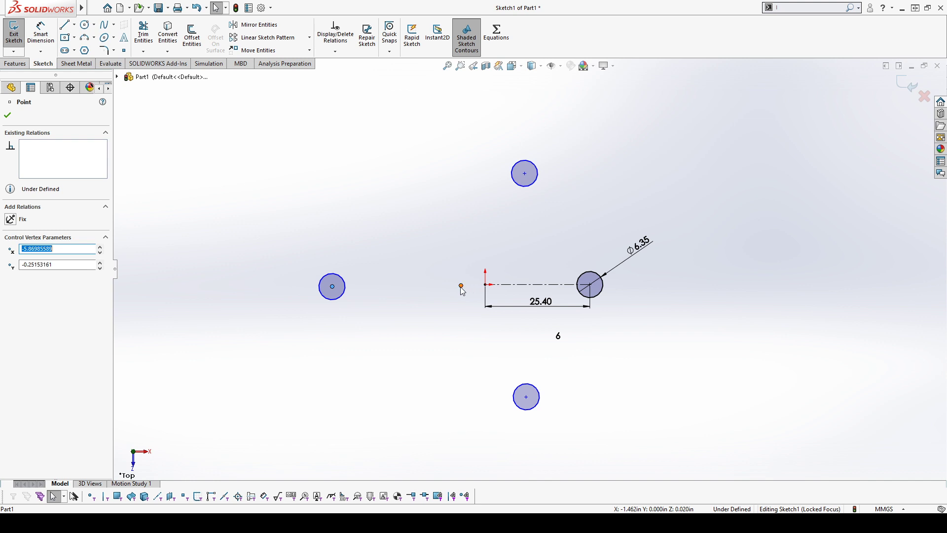
{"action": "left_click", "coordinate": [486, 285], "text": "ctrl"}
{"action": "left_click", "coordinate": [18, 298]}
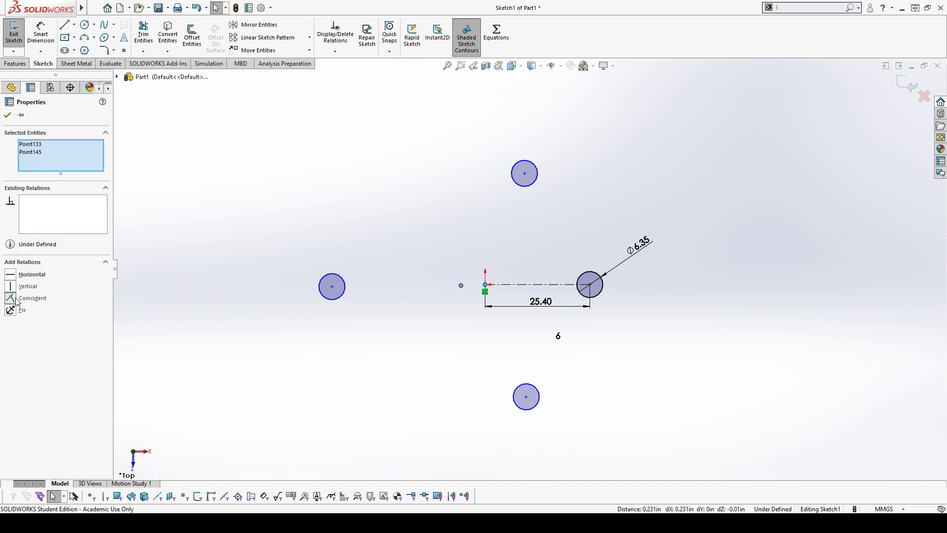
{"action": "left_click", "coordinate": [335, 192]}
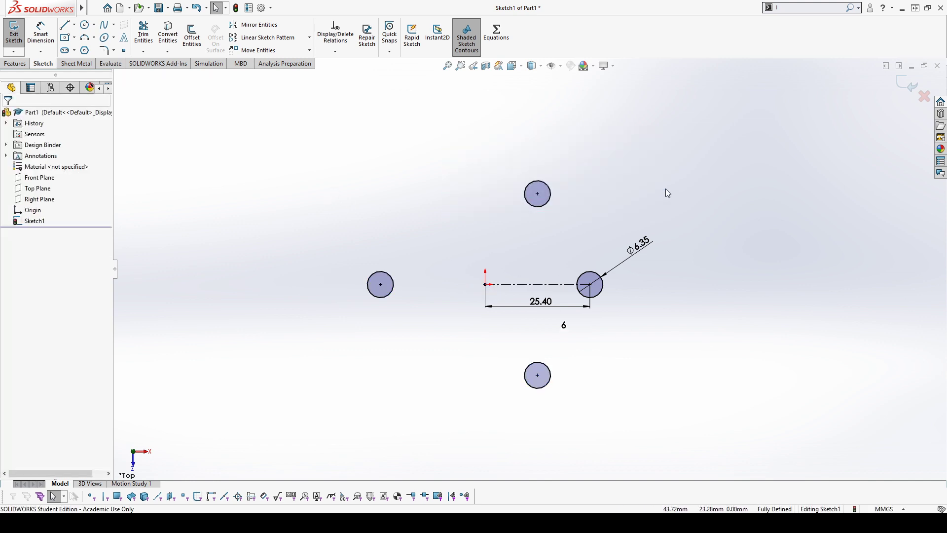
Delete the patterned circle above the horizontal centerline.
{"action": "left_click_drag", "start_coordinate": [566, 133], "coordinate": [518, 227]}
{"action": "key", "text": "Delete"}
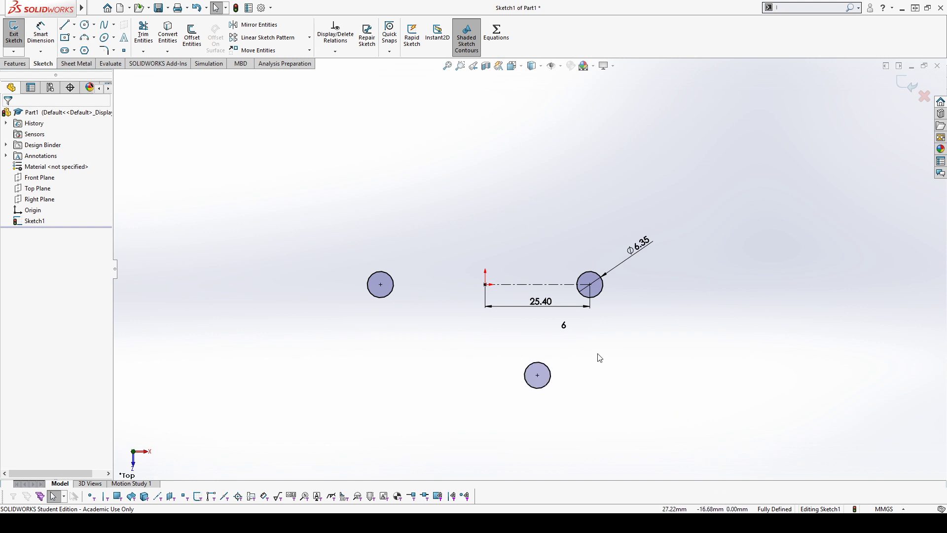
{"action": "left_click", "coordinate": [561, 286]}
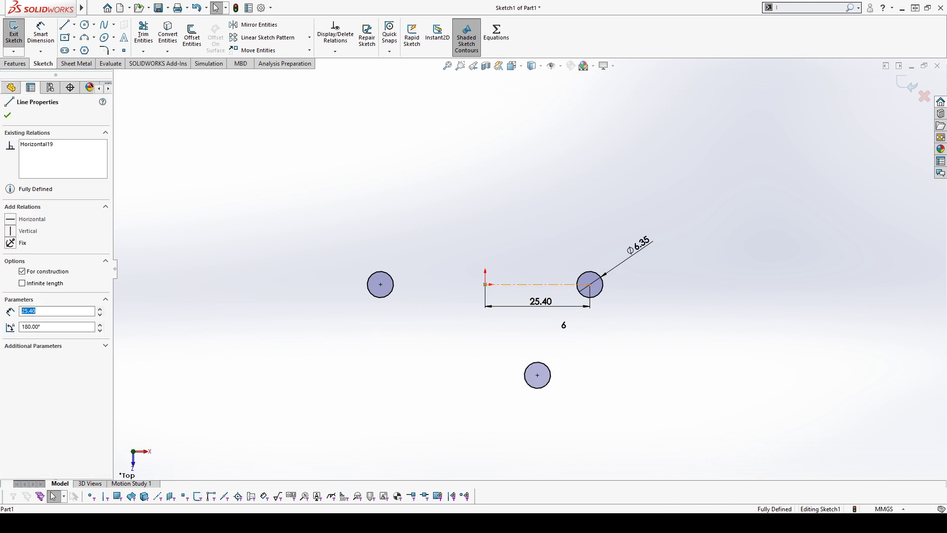
{"action": "left_click", "coordinate": [806, 320]}
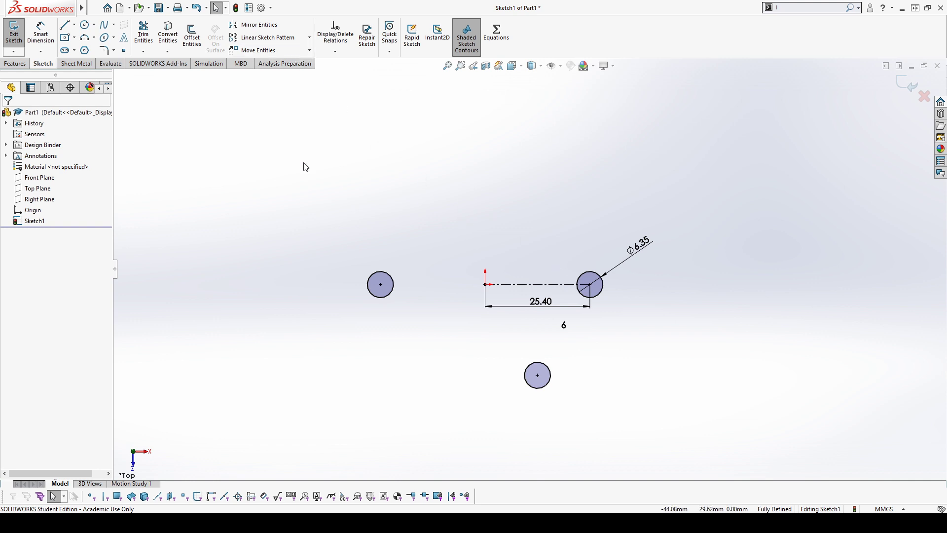
Try mirroring the preselected lower circle about the horizontal centerline, and undo the mirror.
{"action": "left_click", "coordinate": [547, 366]}
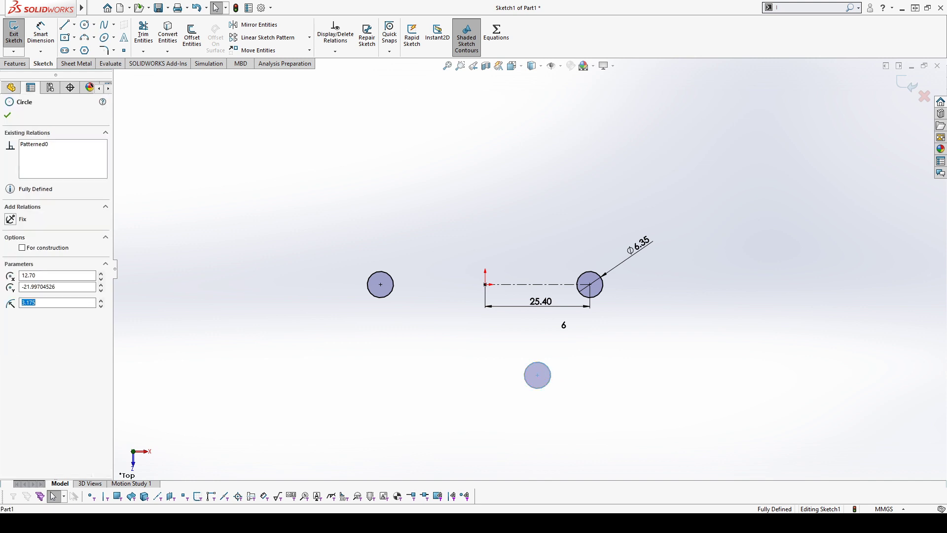
{"action": "left_click", "coordinate": [534, 287], "text": "ctrl"}
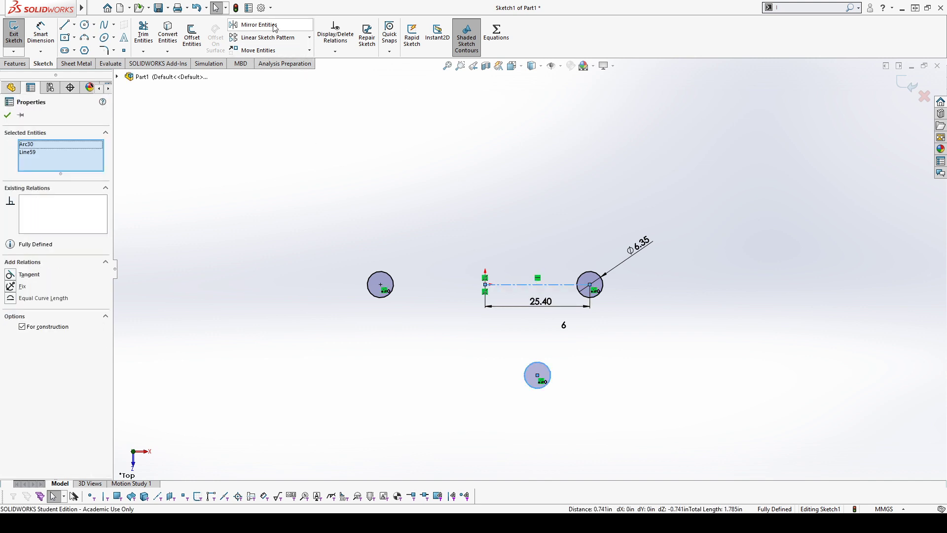
{"action": "left_click", "coordinate": [254, 25]}
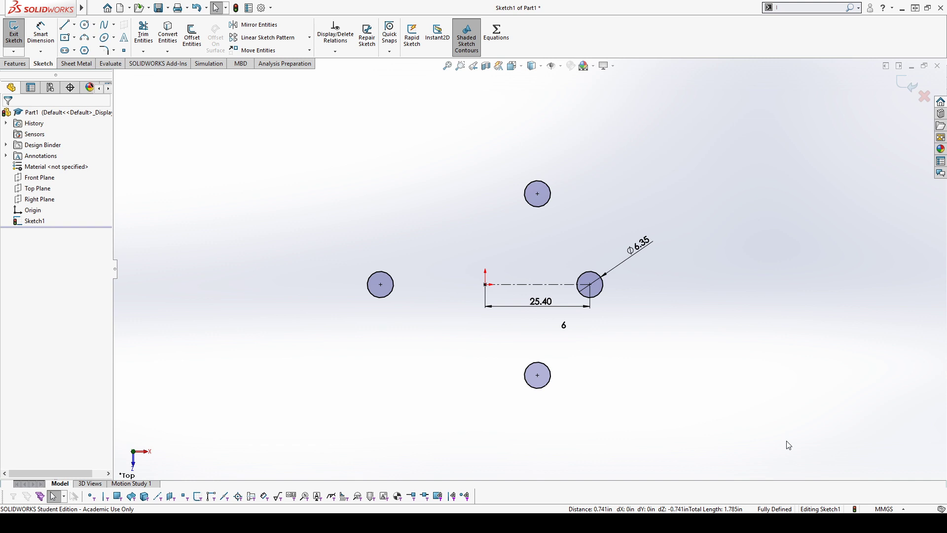
{"action": "key", "text": "ctrl+z"}
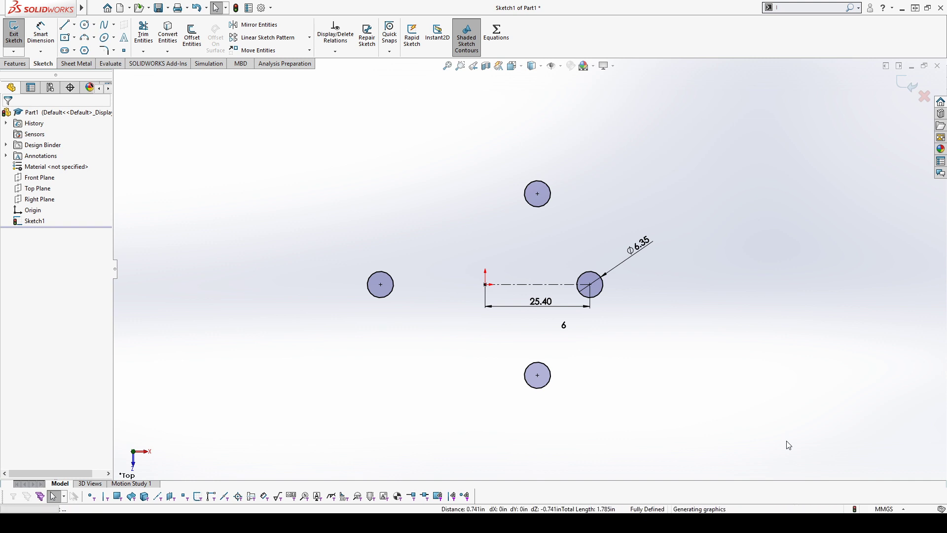
Mirror the lower circle about the horizontal centerline with the Copy option turned off.
{"action": "left_click", "coordinate": [546, 368]}
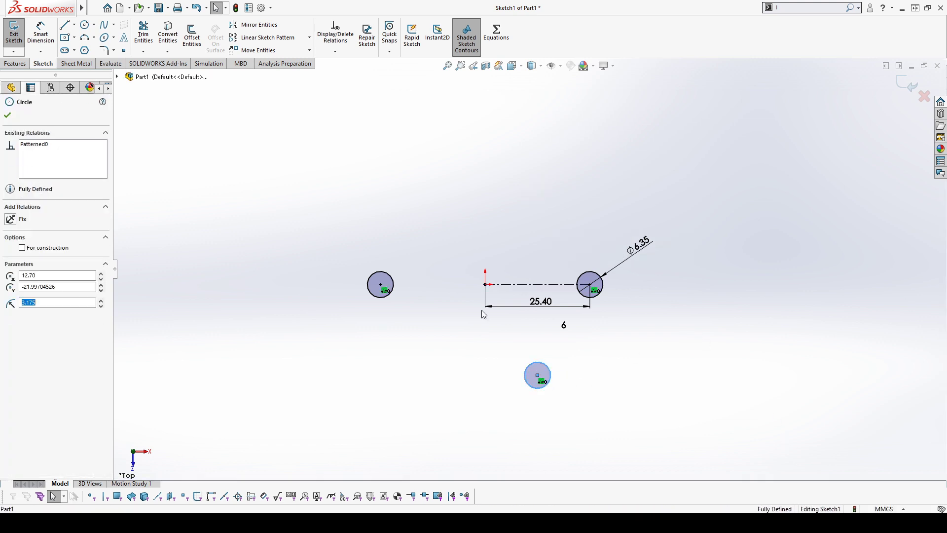
{"action": "left_click", "coordinate": [336, 142]}
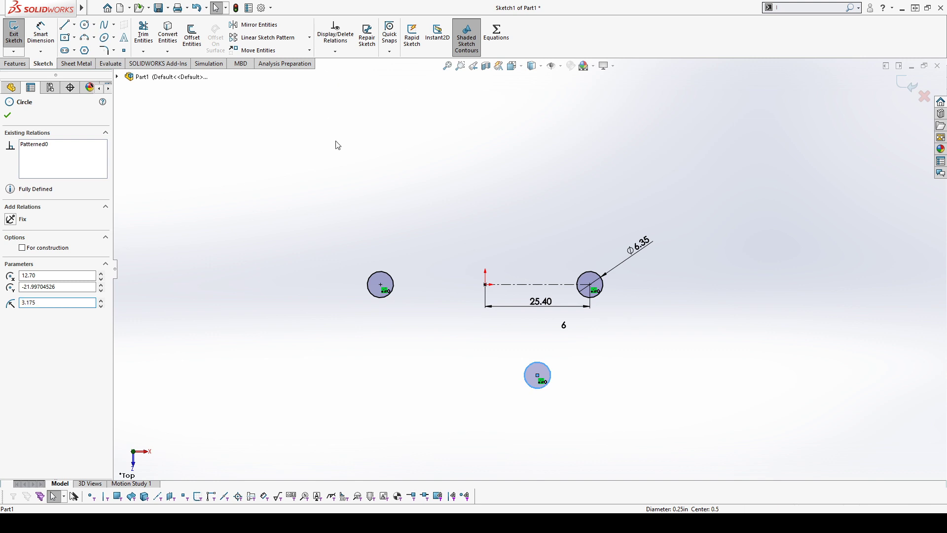
{"action": "left_click", "coordinate": [281, 24]}
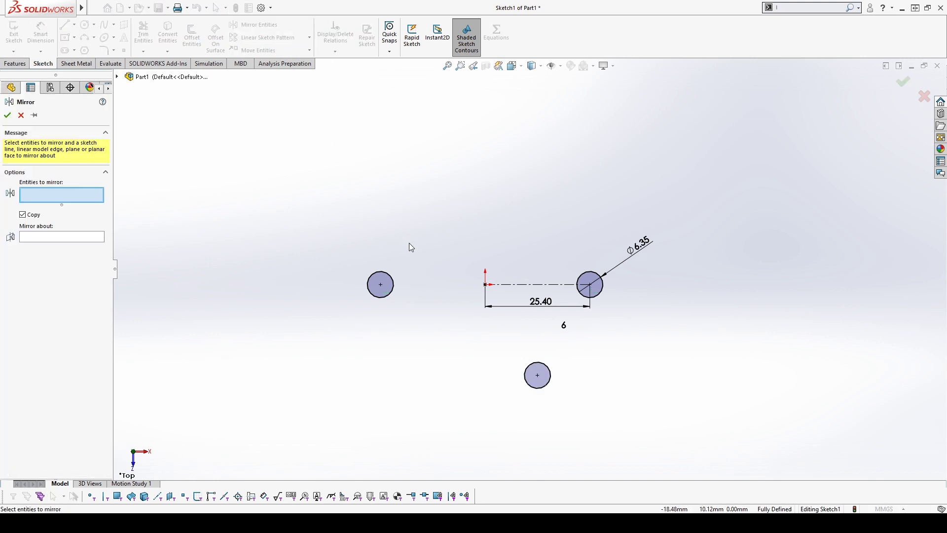
{"action": "left_click", "coordinate": [536, 363]}
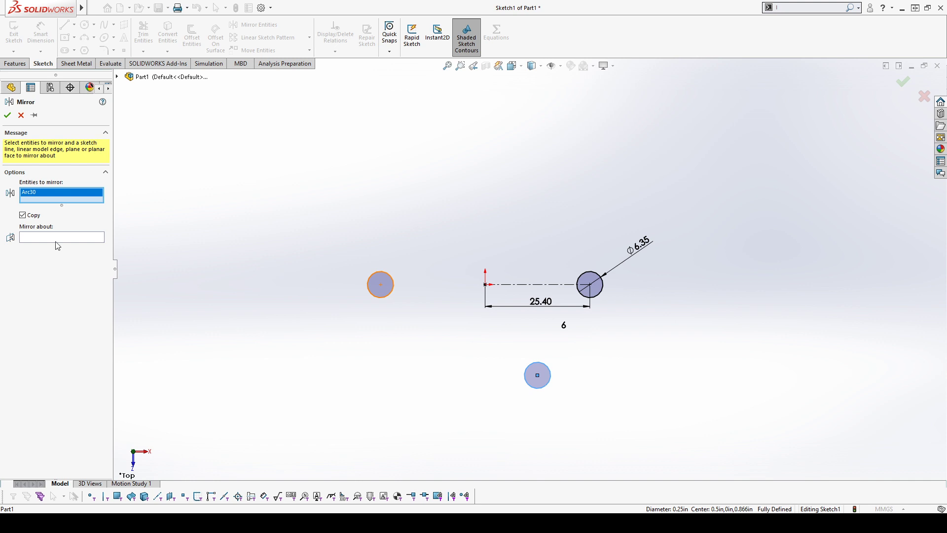
{"action": "left_click", "coordinate": [82, 238]}
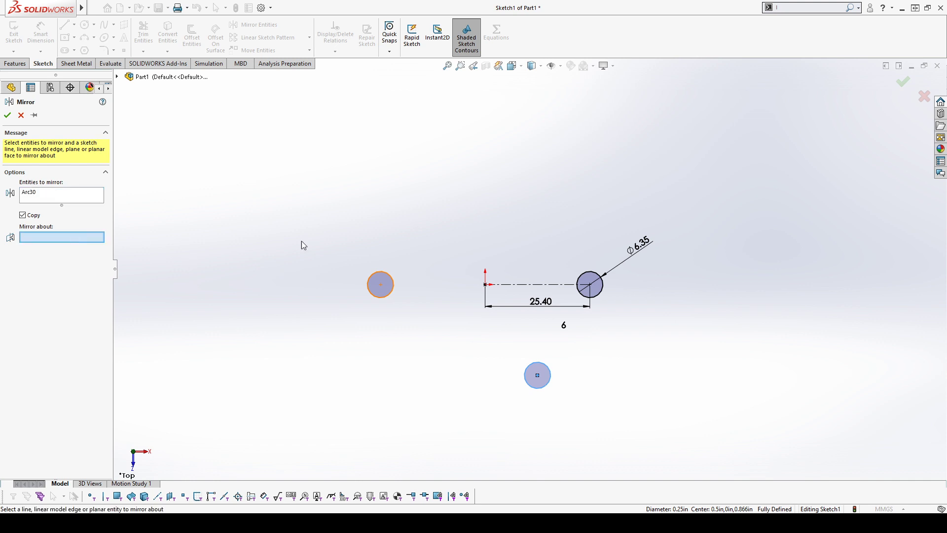
{"action": "left_click", "coordinate": [538, 284]}
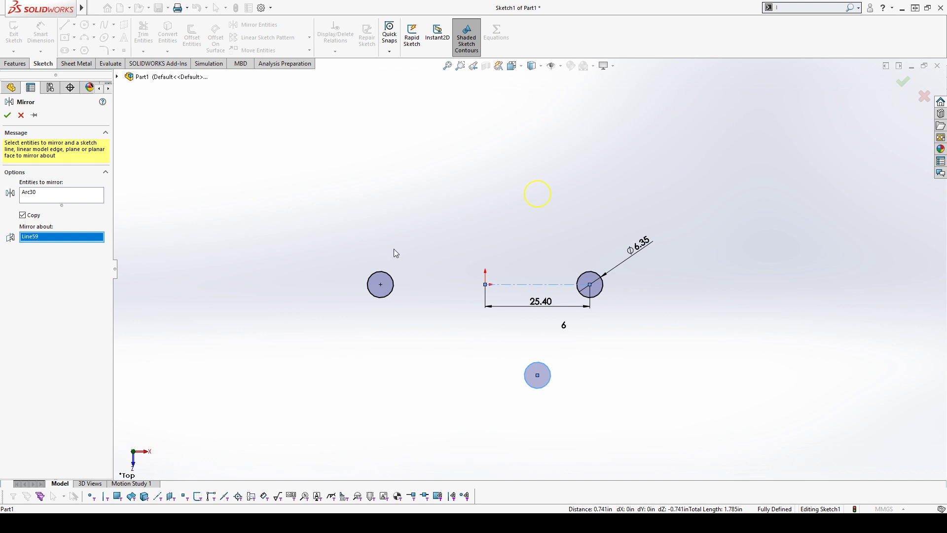
{"action": "left_click", "coordinate": [72, 200]}
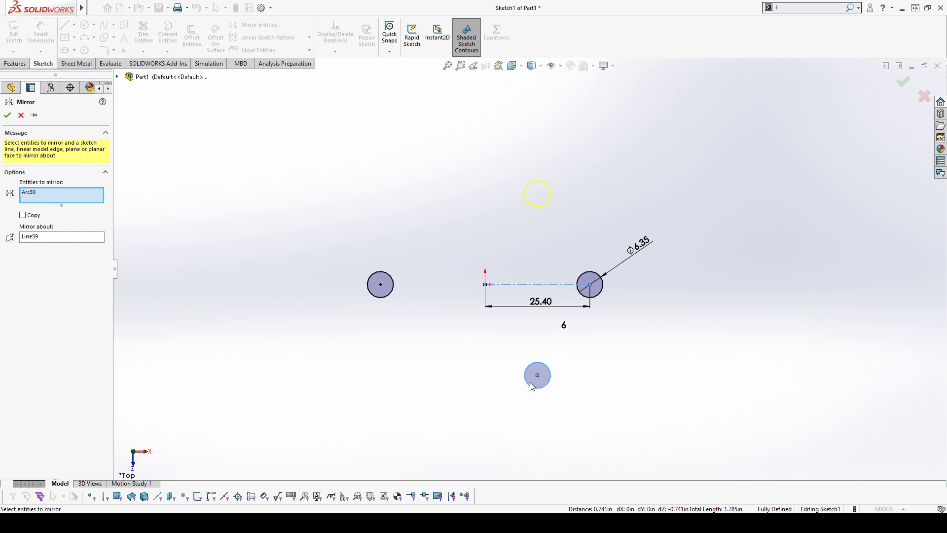
{"action": "left_click", "coordinate": [7, 115]}
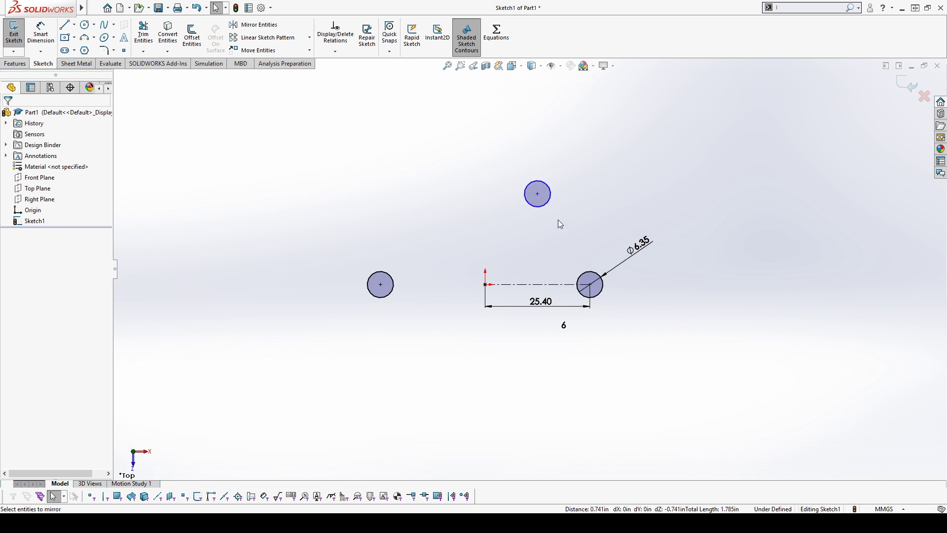
Test-move the mirrored circle's centre slightly, and undo both the move and the mirror without copy.
{"action": "mouse_move", "coordinate": [538, 194]}
{"action": "left_mouse_down"}
{"action": "mouse_move", "coordinate": [502, 200]}
{"action": "mouse_move", "coordinate": [545, 223]}
{"action": "mouse_move", "coordinate": [557, 168]}
{"action": "mouse_move", "coordinate": [506, 177]}
{"action": "mouse_move", "coordinate": [502, 193]}
{"action": "mouse_move", "coordinate": [528, 198]}
{"action": "mouse_move", "coordinate": [525, 173]}
{"action": "mouse_move", "coordinate": [532, 190]}
{"action": "left_mouse_up"}
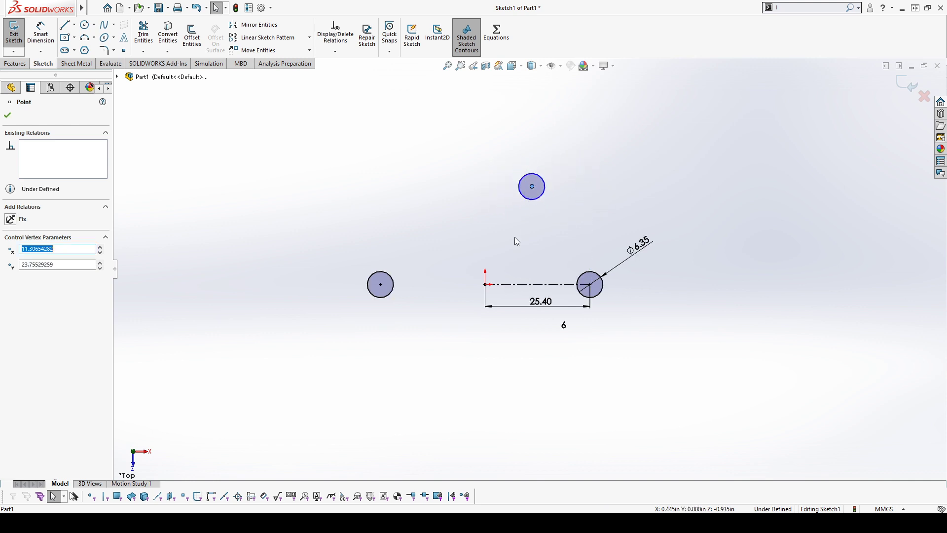
{"action": "key", "text": "ctrl+z"}
{"action": "key", "text": "ctrl+z"}
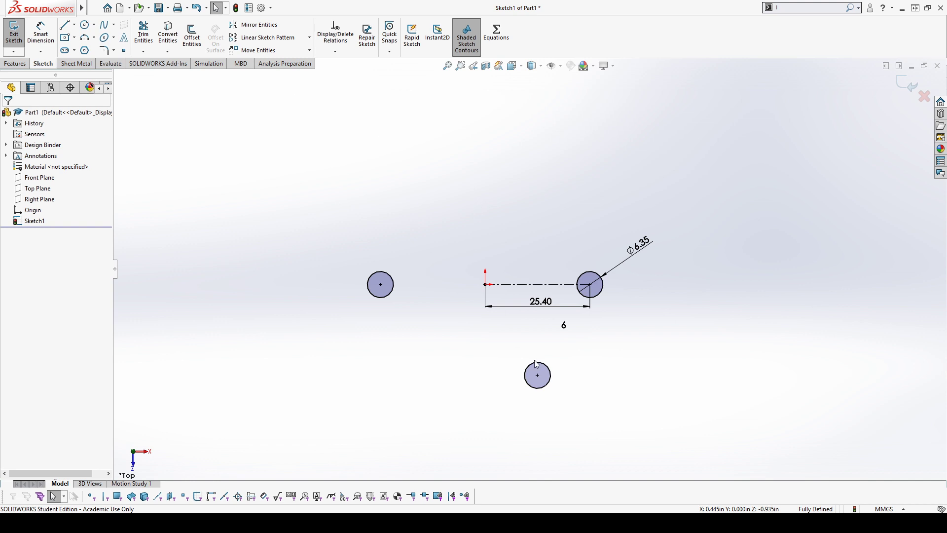
Mirror the lower circle about the horizontal centerline with Copy turned on, keeping the original circle.
{"action": "left_click", "coordinate": [536, 362]}
{"action": "left_click", "coordinate": [254, 25]}
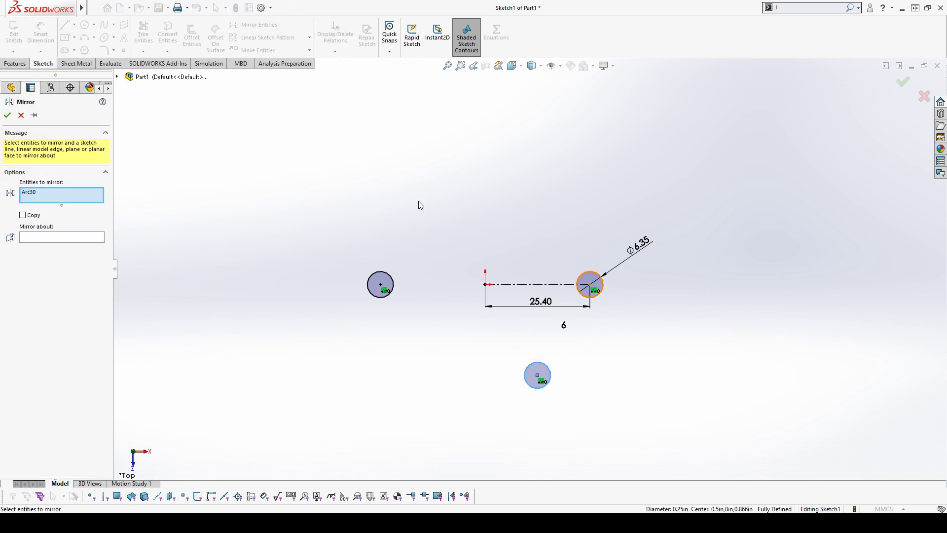
{"action": "left_click", "coordinate": [91, 238]}
{"action": "left_click", "coordinate": [563, 287]}
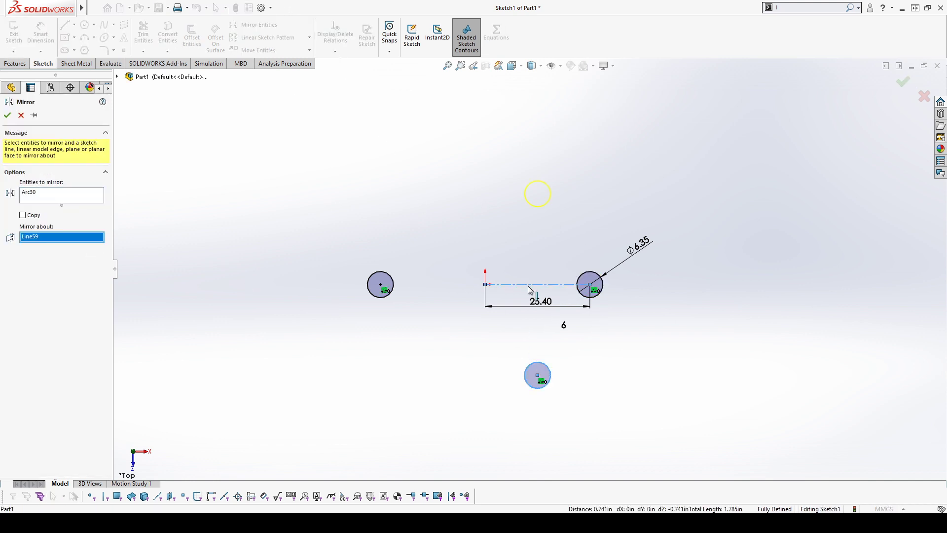
{"action": "left_click", "coordinate": [8, 115]}
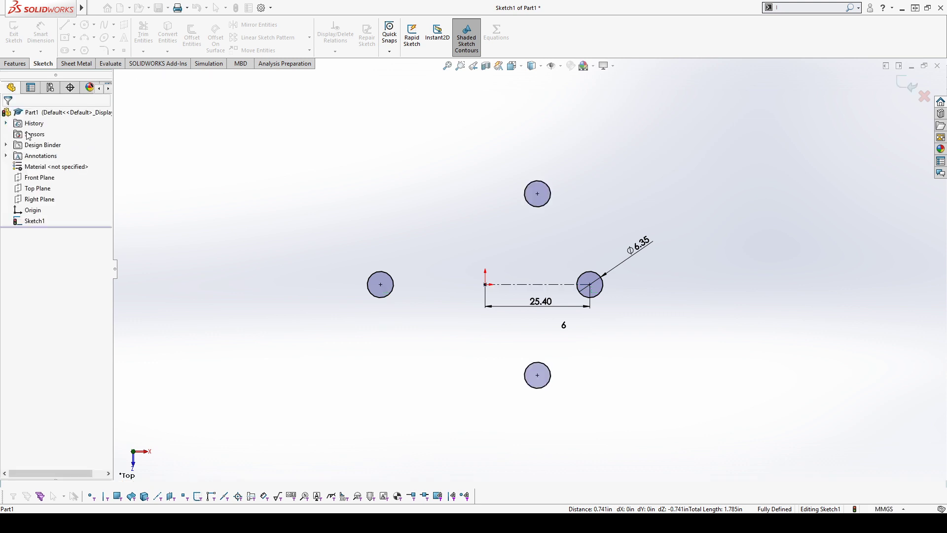
Examine the relations on the mirrored upper circle.
{"action": "left_click", "coordinate": [551, 198]}
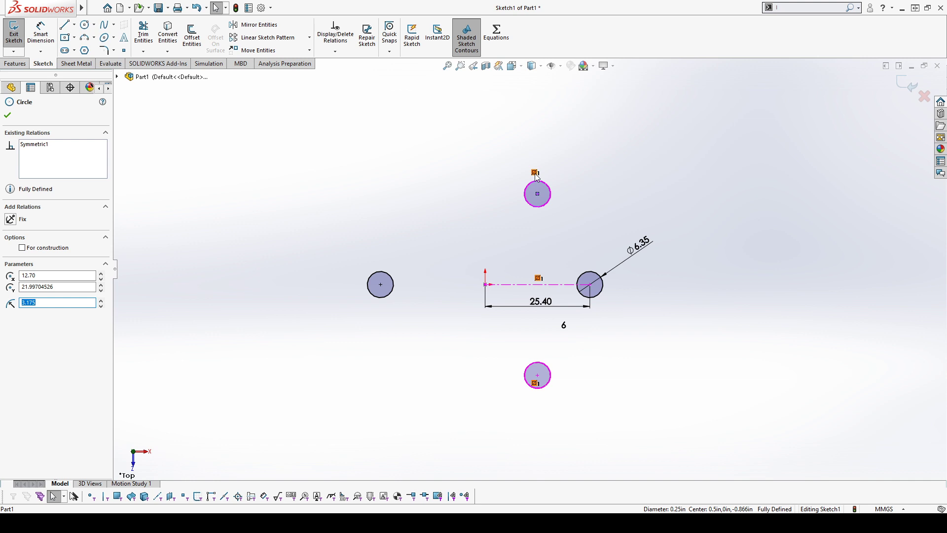
{"action": "key", "text": "Escape"}
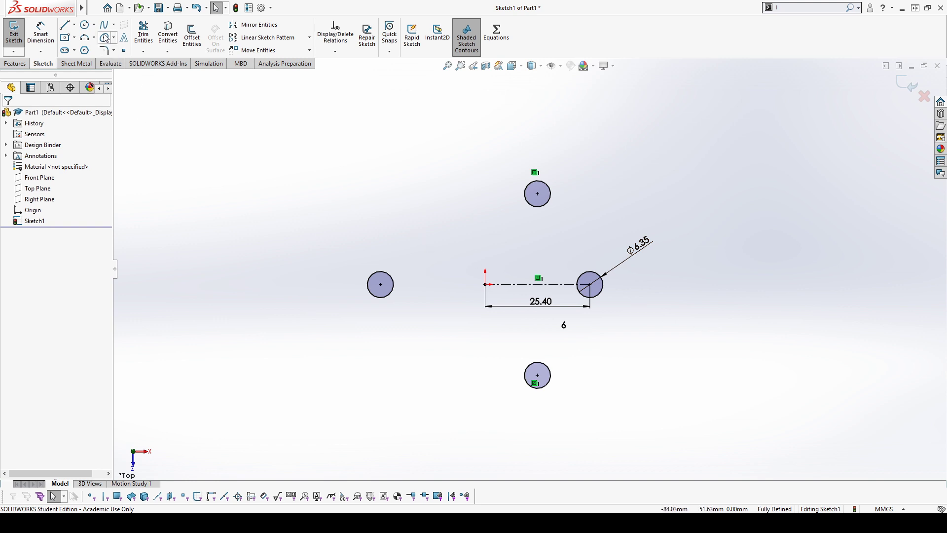
Sketch two larger circles left of the origin, one above the horizontal centerline and one about 11.2 mm in diameter below it.
{"action": "left_click", "coordinate": [84, 25]}
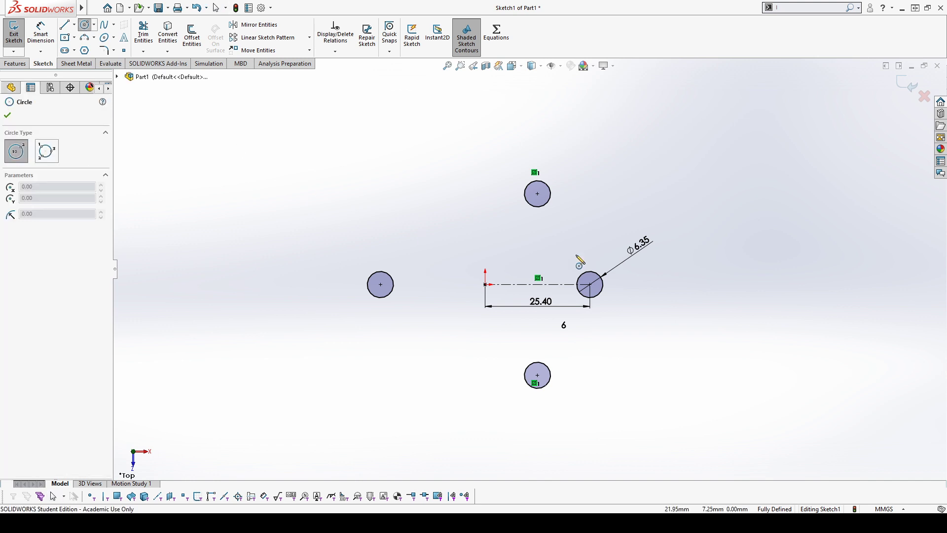
{"action": "left_click", "coordinate": [471, 235]}
{"action": "left_click", "coordinate": [496, 238]}
{"action": "left_click", "coordinate": [455, 340]}
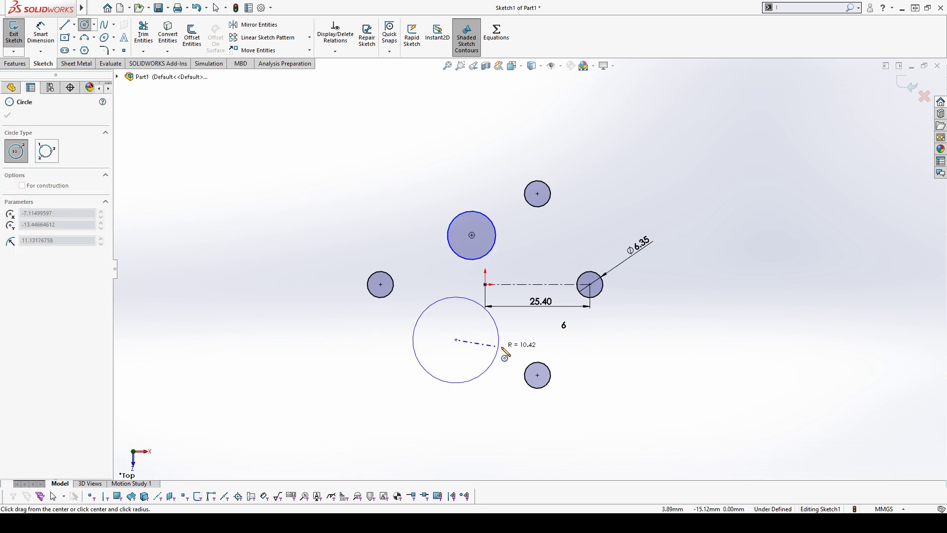
{"action": "left_click", "coordinate": [476, 348]}
{"action": "key", "text": "Escape"}
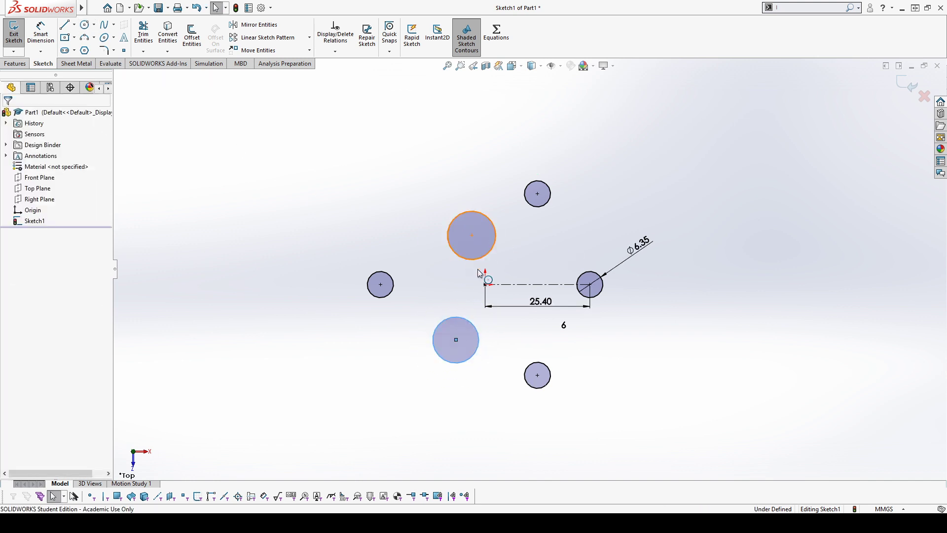
Make the two larger circles symmetric about the horizontal centerline, and test-move the lower one's centre down and to the left.
{"action": "left_click", "coordinate": [472, 260], "text": "ctrl"}
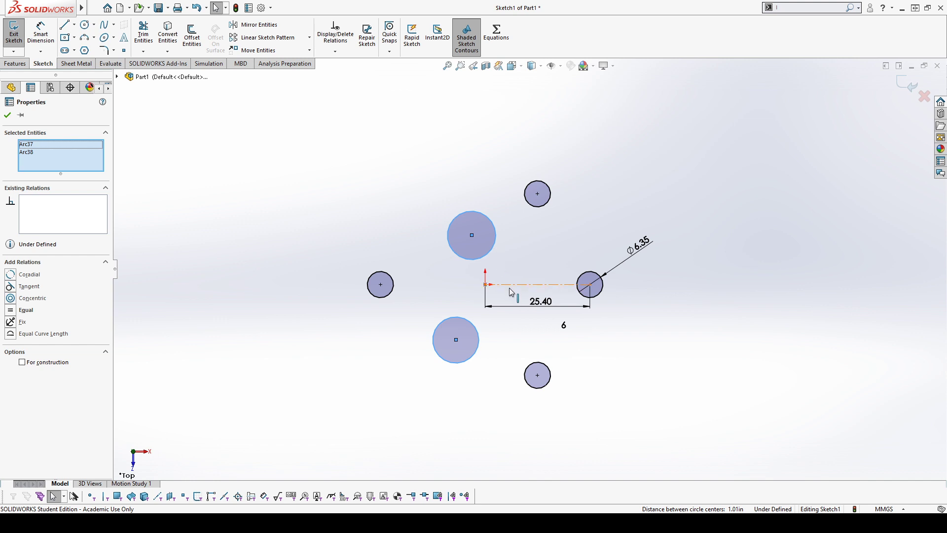
{"action": "left_click", "coordinate": [514, 285], "text": "ctrl"}
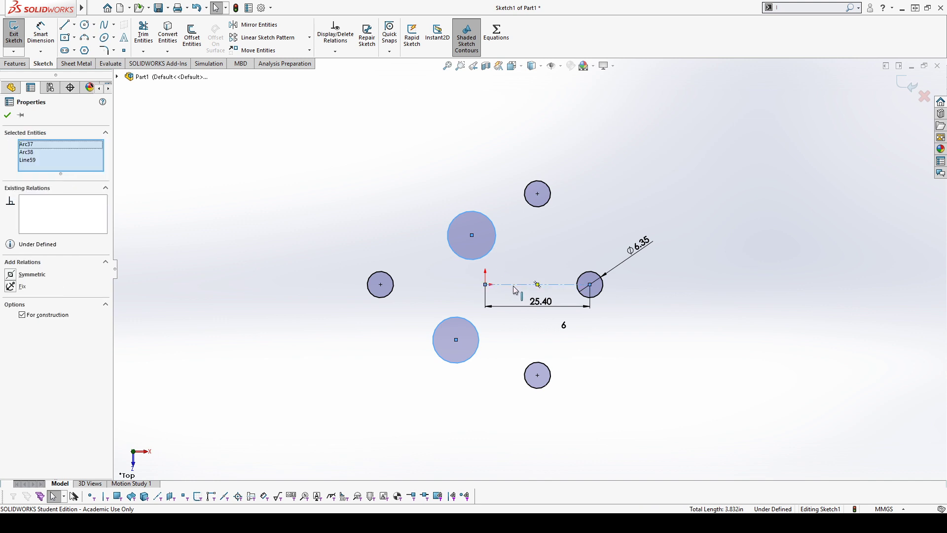
{"action": "left_click", "coordinate": [11, 275]}
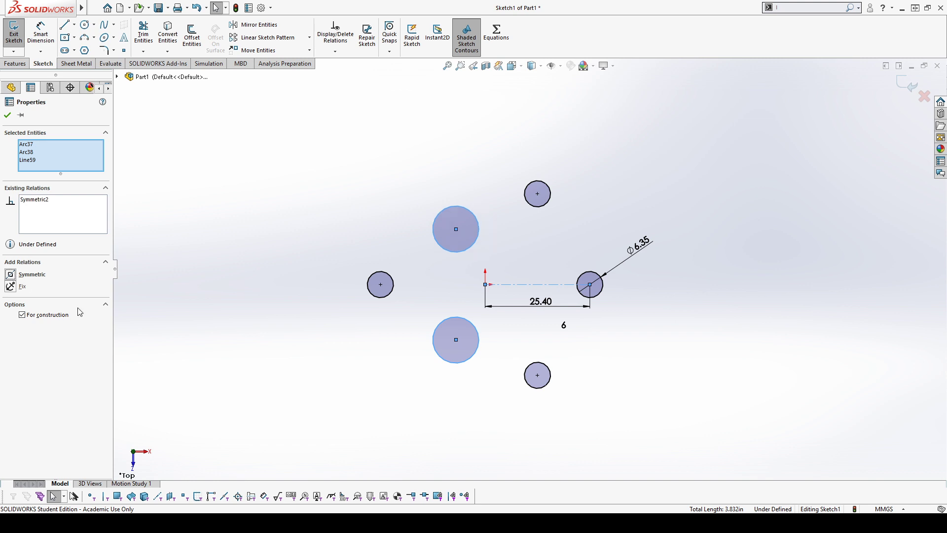
{"action": "left_click", "coordinate": [382, 464]}
{"action": "left_click_drag", "start_coordinate": [457, 341], "coordinate": [431, 361]}
{"action": "left_click", "coordinate": [473, 408]}
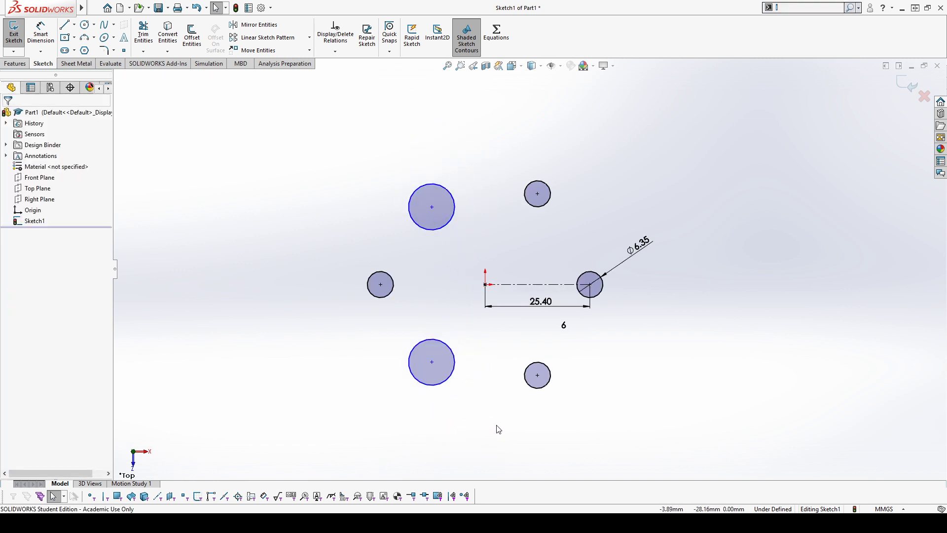
Dimension the lower larger circle's diameter at 12.70 mm.
{"action": "right_click_drag", "start_coordinate": [483, 425], "coordinate": [464, 400]}
{"action": "left_click", "coordinate": [446, 380]}
{"action": "left_click", "coordinate": [434, 424]}
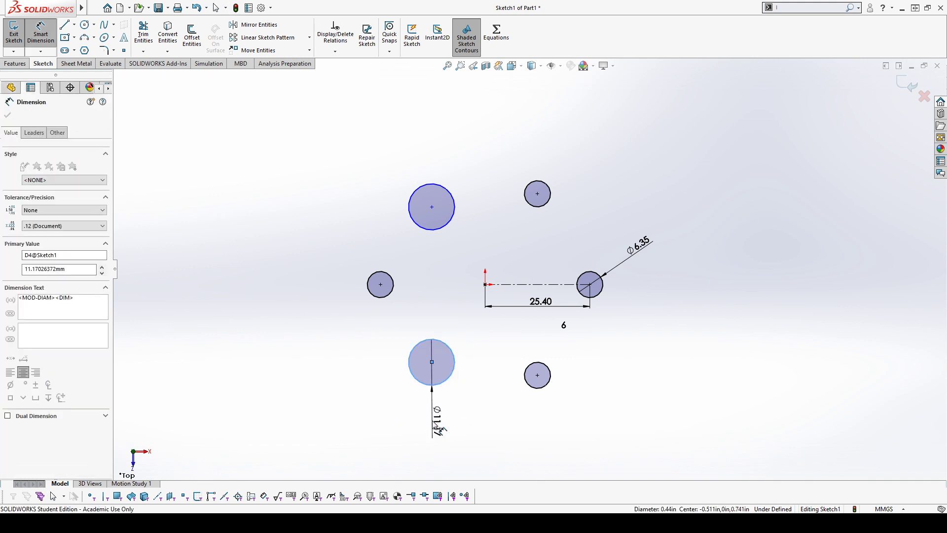
{"action": "key", "text": "Return"}
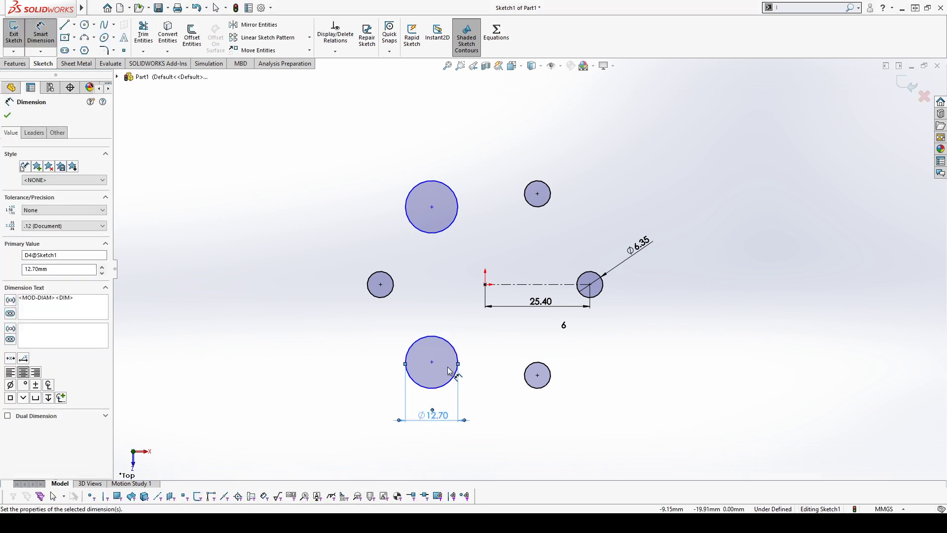
Undo the diameter dimension, the test move, the symmetric relation, both larger circles and the mirror of the small lower circle.
{"action": "key", "text": "ctrl+z"}
{"action": "key", "text": "ctrl+z"}
{"action": "key", "text": "ctrl+z"}
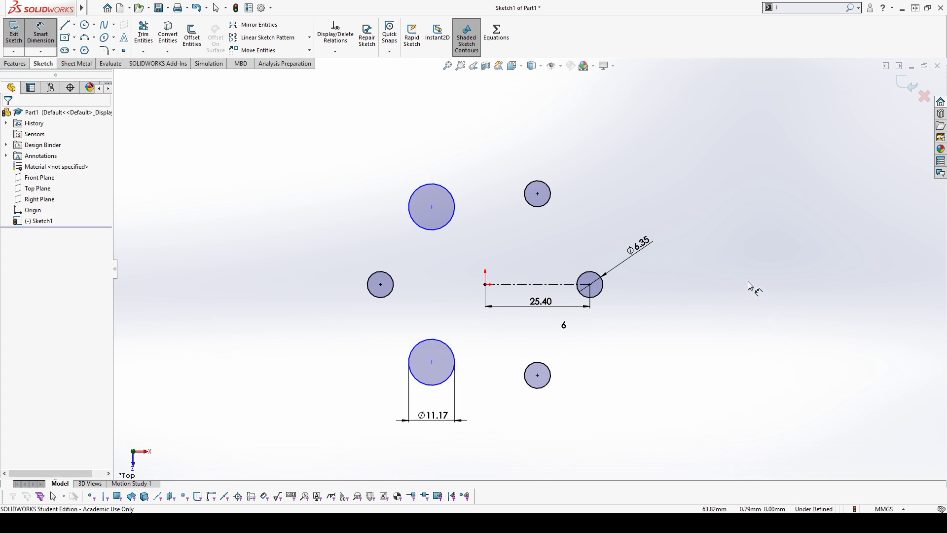
{"action": "key", "text": "ctrl+z"}
{"action": "key", "text": "ctrl+z"}
{"action": "key", "text": "ctrl+z"}
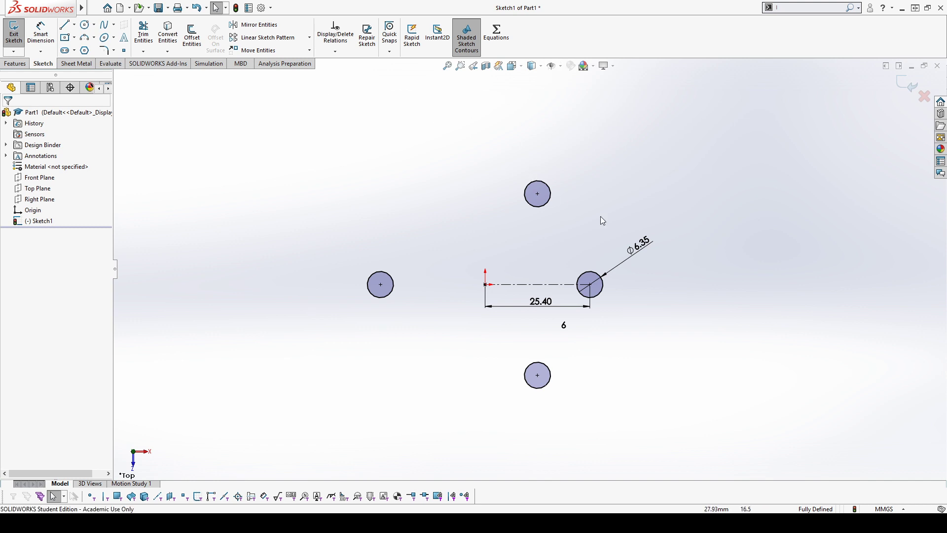
{"action": "key", "text": "ctrl+z"}
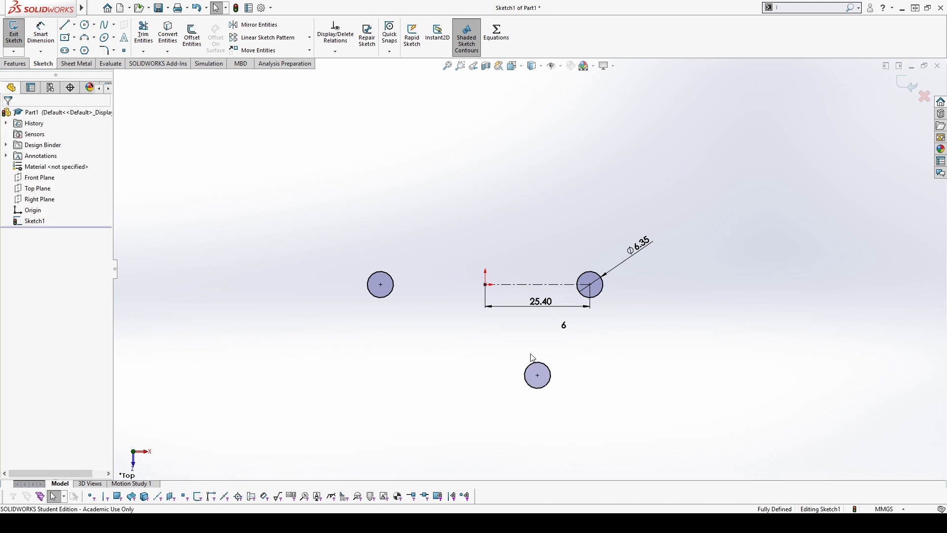
{"action": "left_click", "coordinate": [549, 378]}
{"action": "left_click", "coordinate": [538, 284], "text": "ctrl"}
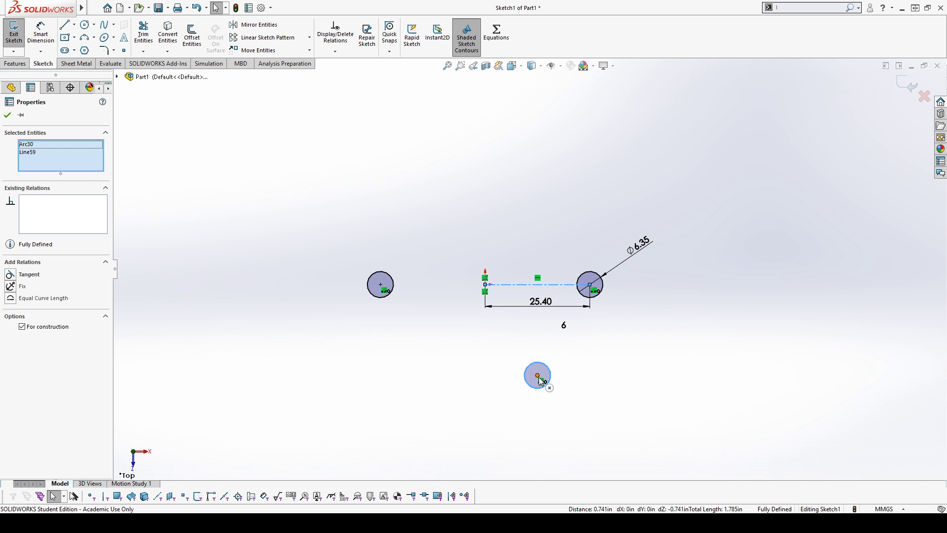
{"action": "left_click", "coordinate": [446, 352]}
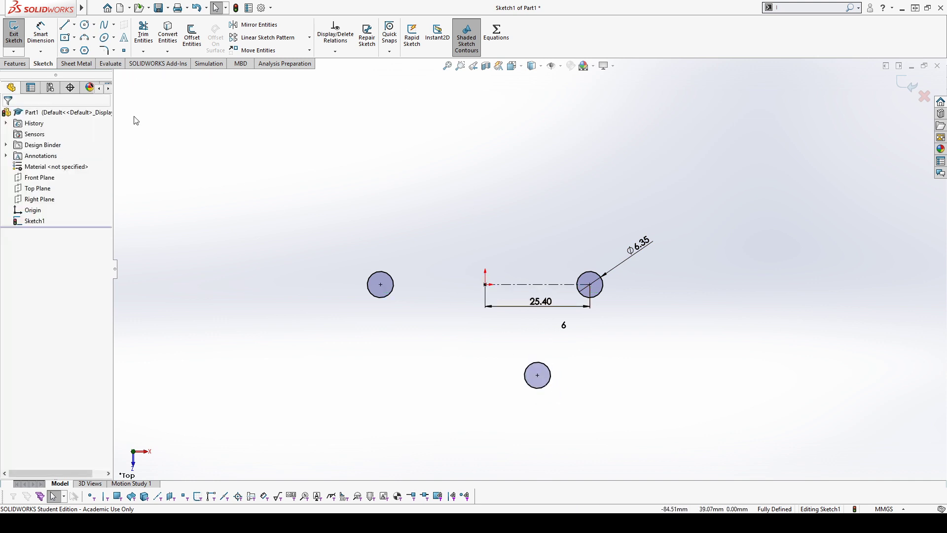
Sketch a center rectangle about 12.2 by 7.9 mm below and to the left of the origin.
{"action": "left_click", "coordinate": [65, 38]}
{"action": "left_click_drag", "start_coordinate": [414, 381], "coordinate": [441, 398]}
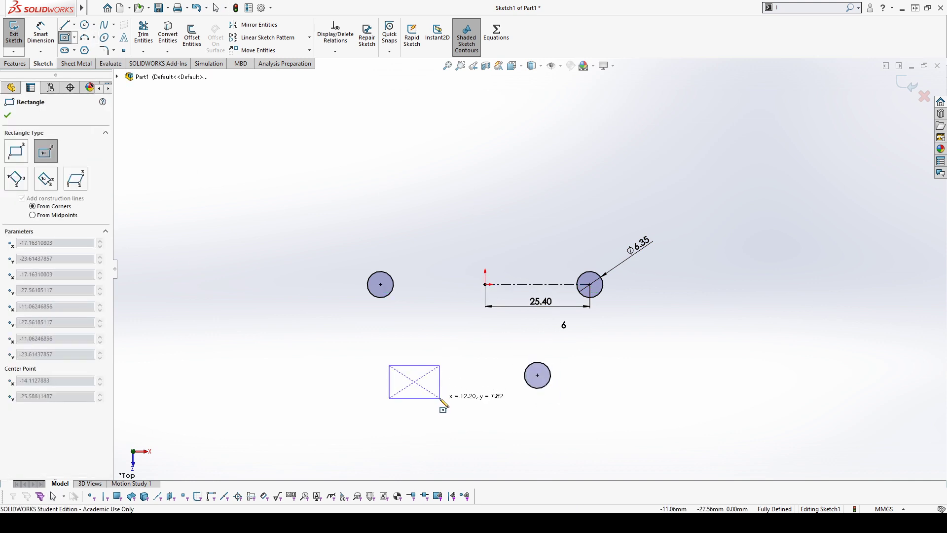
{"action": "key", "text": "Escape"}
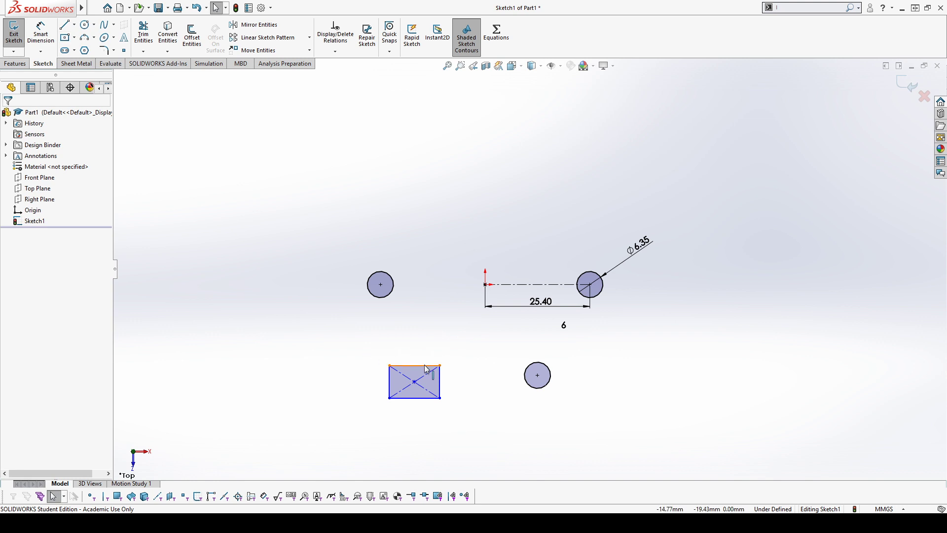
Mirror the rectangle's four sides and the lower circle about the horizontal centerline.
{"action": "left_click", "coordinate": [391, 387]}
{"action": "left_click", "coordinate": [434, 398], "text": "ctrl"}
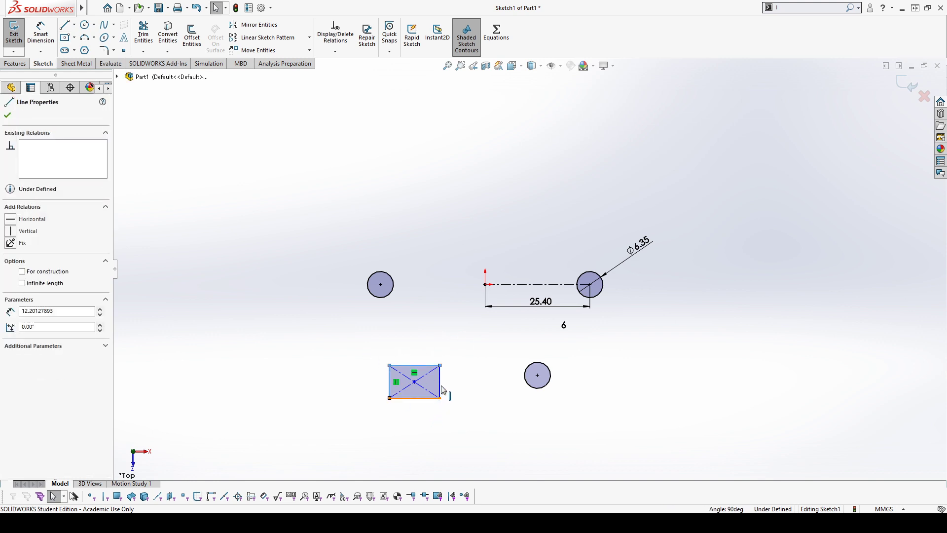
{"action": "left_click", "coordinate": [440, 386], "text": "ctrl"}
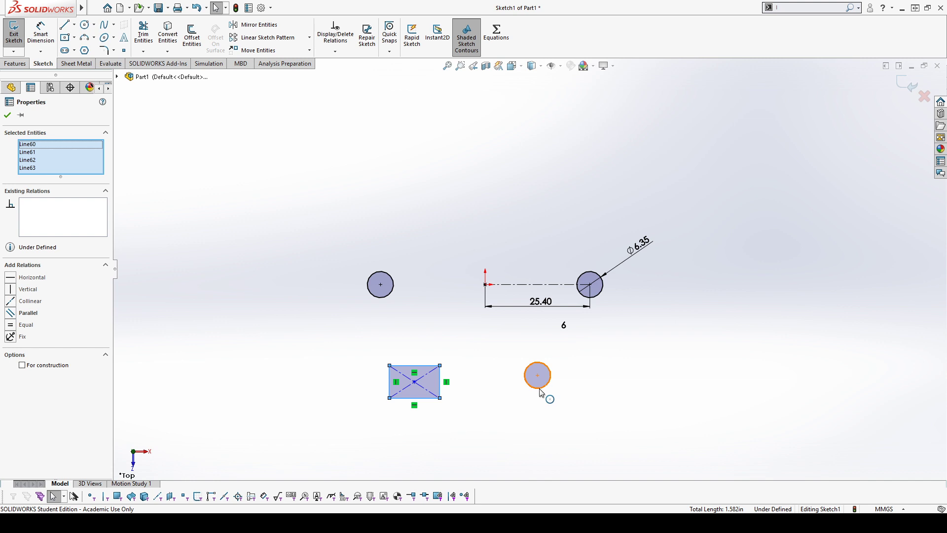
{"action": "left_click", "coordinate": [540, 391], "text": "ctrl"}
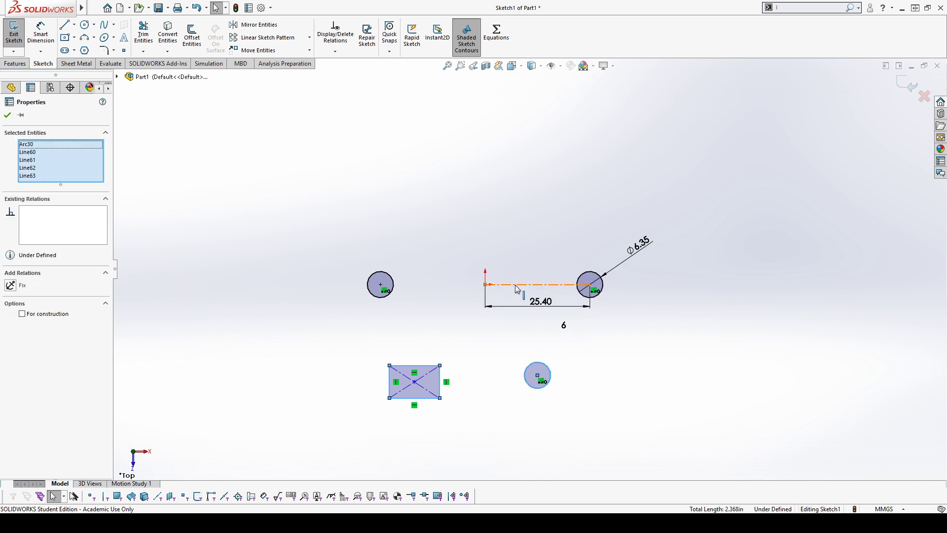
{"action": "left_click", "coordinate": [517, 289], "text": "ctrl"}
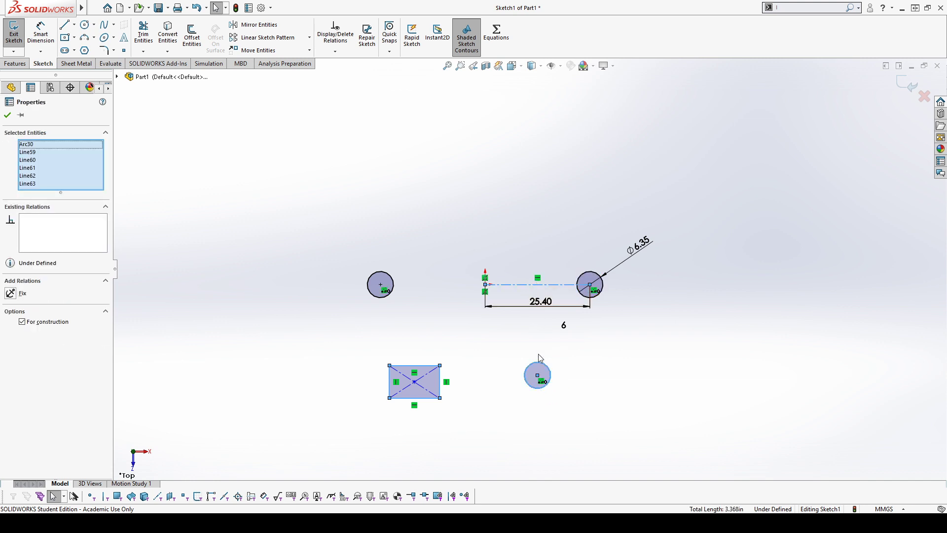
{"action": "left_click", "coordinate": [254, 25]}
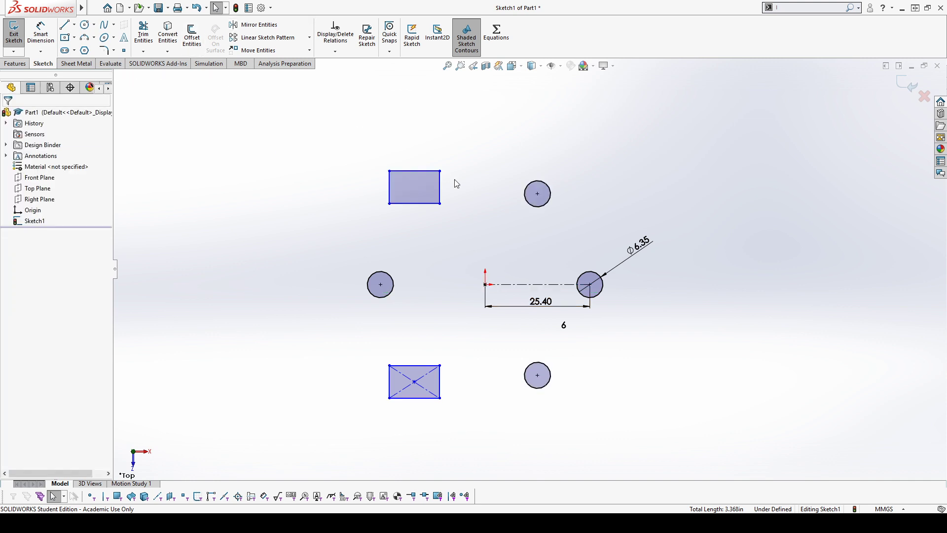
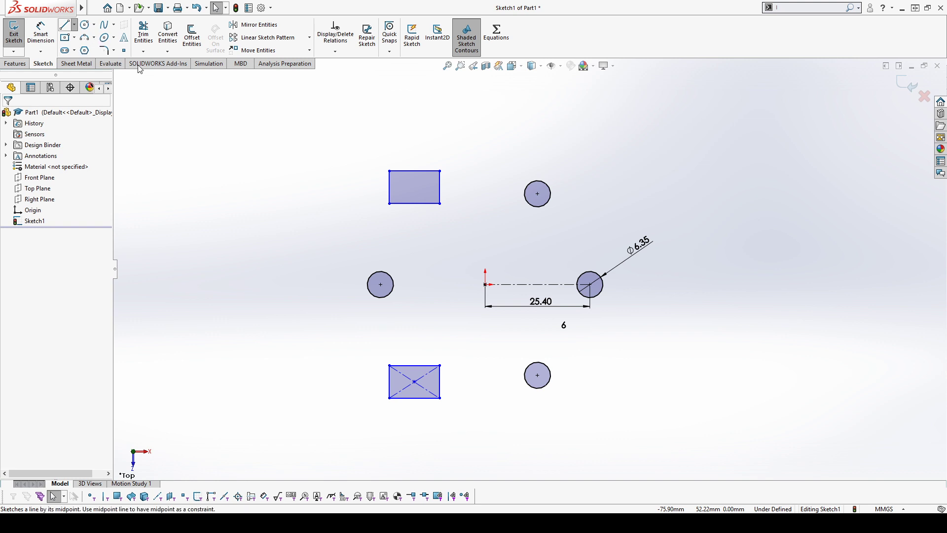
Stretch the mirrored rectangle by moving its upper-left corner to about X -21.7, Y 36.6 mm.
{"action": "key", "text": "Escape"}
{"action": "left_click_drag", "start_coordinate": [391, 172], "coordinate": [396, 134]}
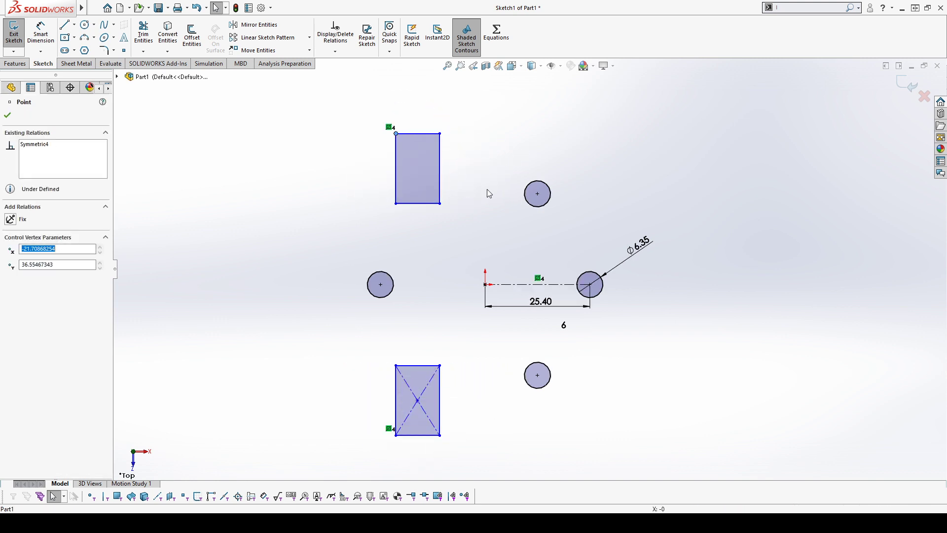
{"action": "left_click", "coordinate": [543, 156]}
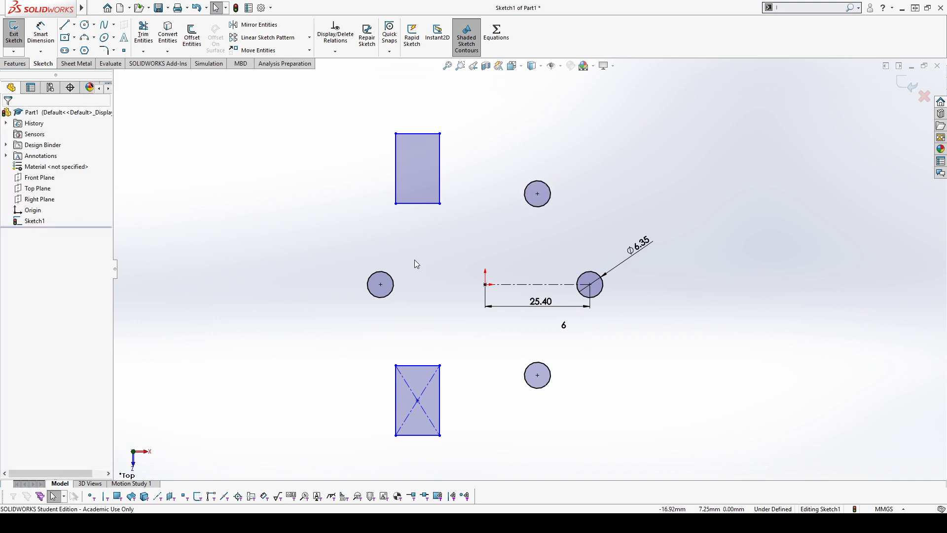
Delete the upper and lower rectangles, including the lower one's construction diagonals and center point.
{"action": "left_click_drag", "start_coordinate": [361, 114], "coordinate": [476, 253]}
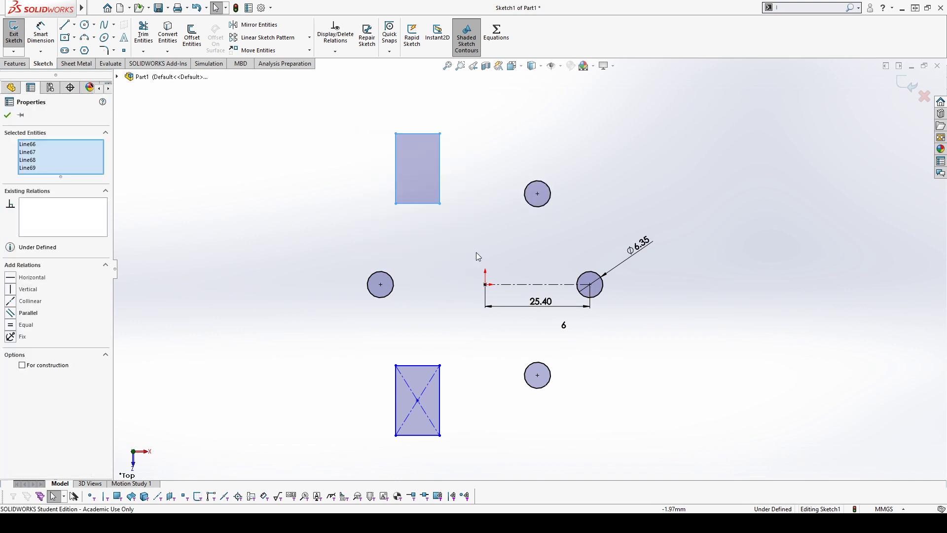
{"action": "key", "text": "Delete"}
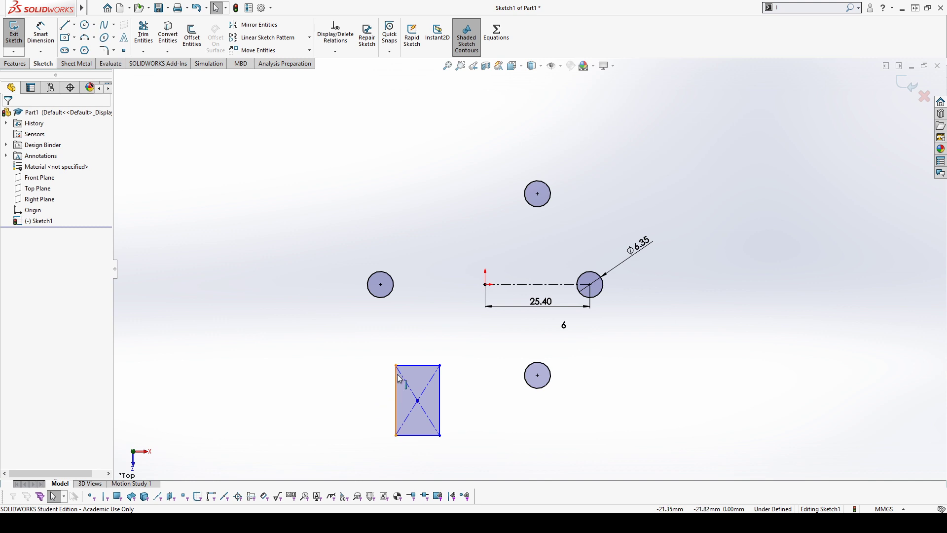
{"action": "left_click_drag", "start_coordinate": [349, 343], "coordinate": [473, 481]}
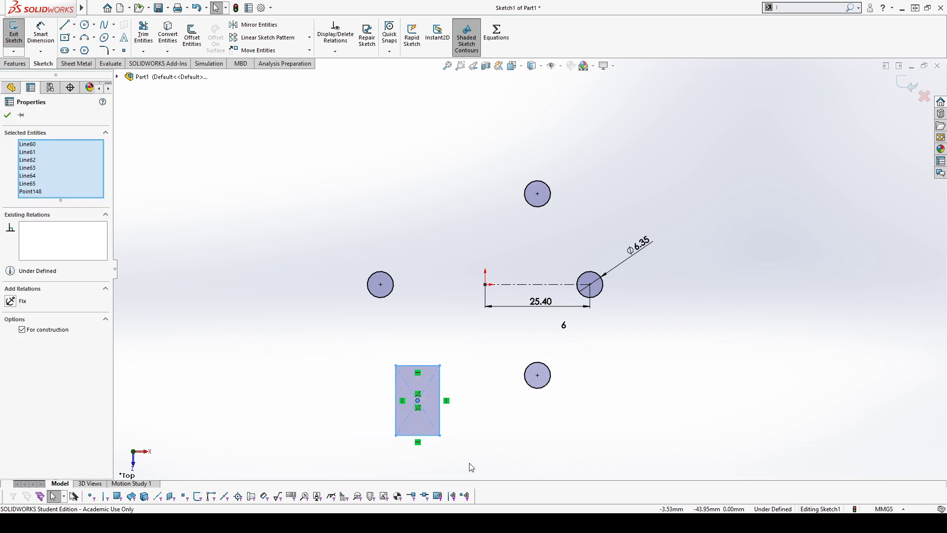
{"action": "key", "text": "Delete"}
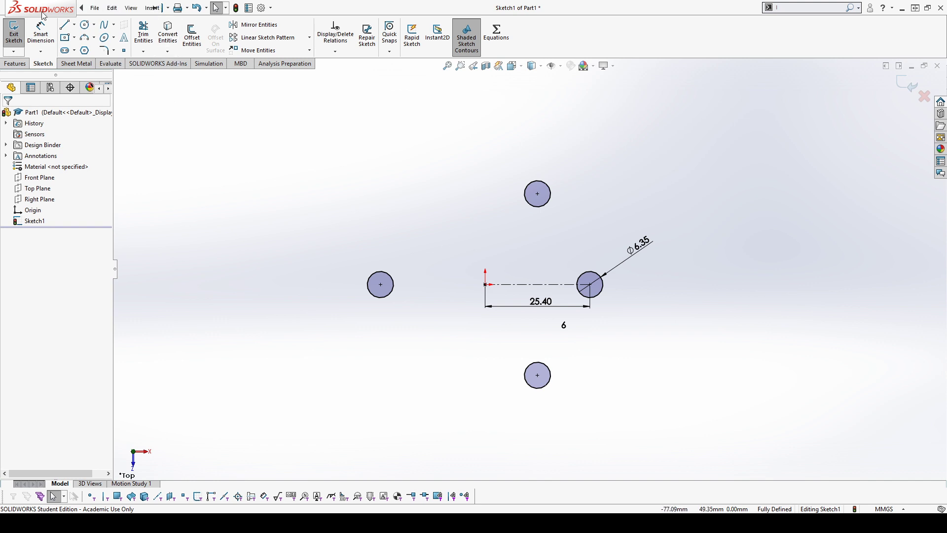
Sketch a vertical centerline about 44.3 mm long upward from the origin.
{"action": "left_click", "coordinate": [66, 25]}
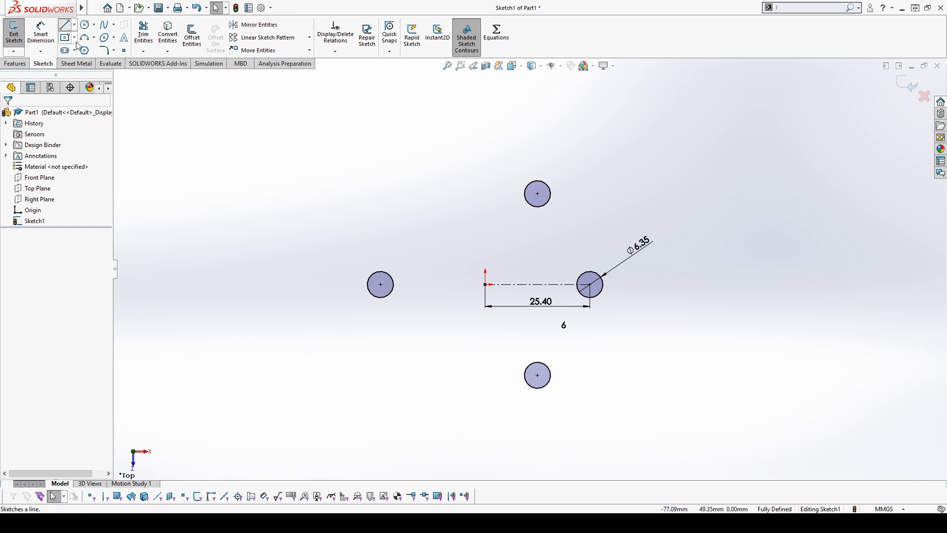
{"action": "left_click", "coordinate": [486, 285]}
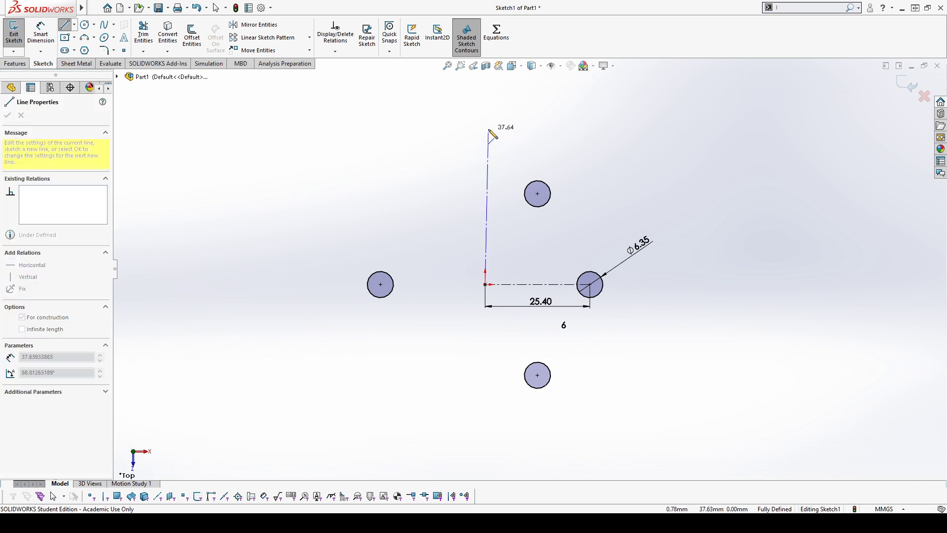
{"action": "double_click", "coordinate": [486, 102]}
{"action": "key", "text": "Escape"}
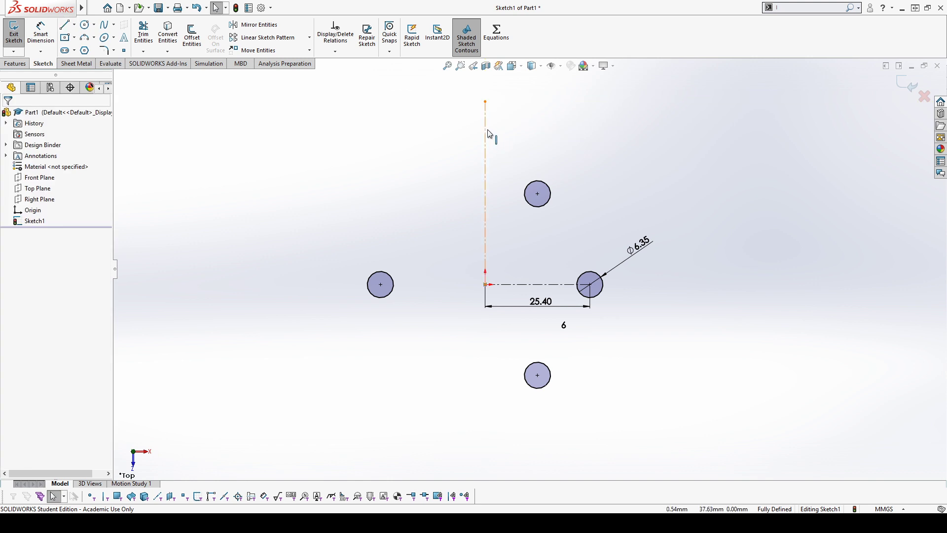
{"action": "left_click", "coordinate": [488, 138]}
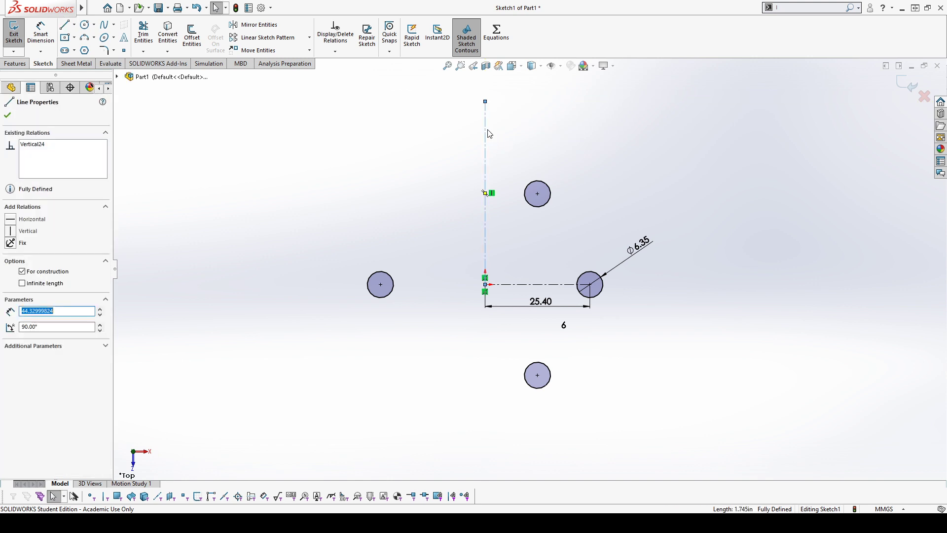
{"action": "left_click", "coordinate": [65, 26]}
{"action": "key", "text": "Escape"}
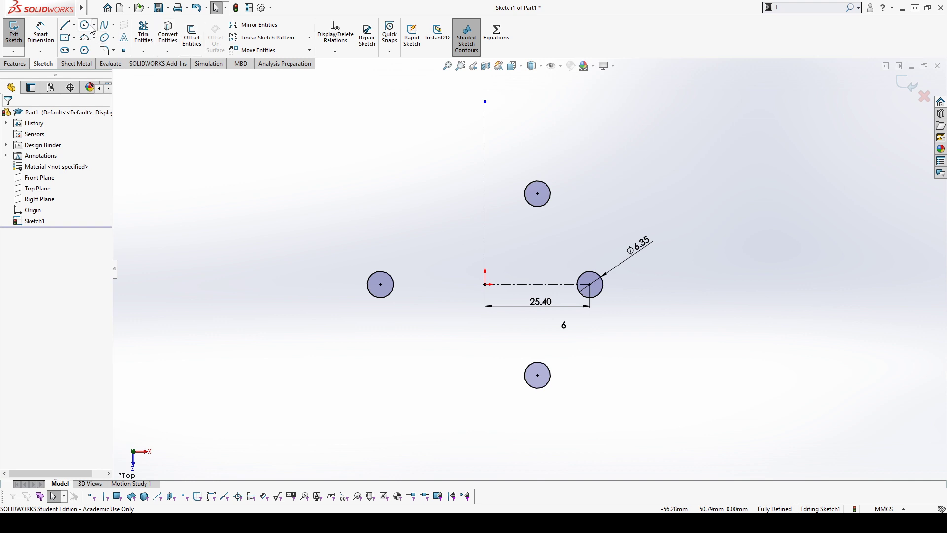
{"action": "left_click", "coordinate": [64, 24]}
{"action": "left_click", "coordinate": [509, 161]}
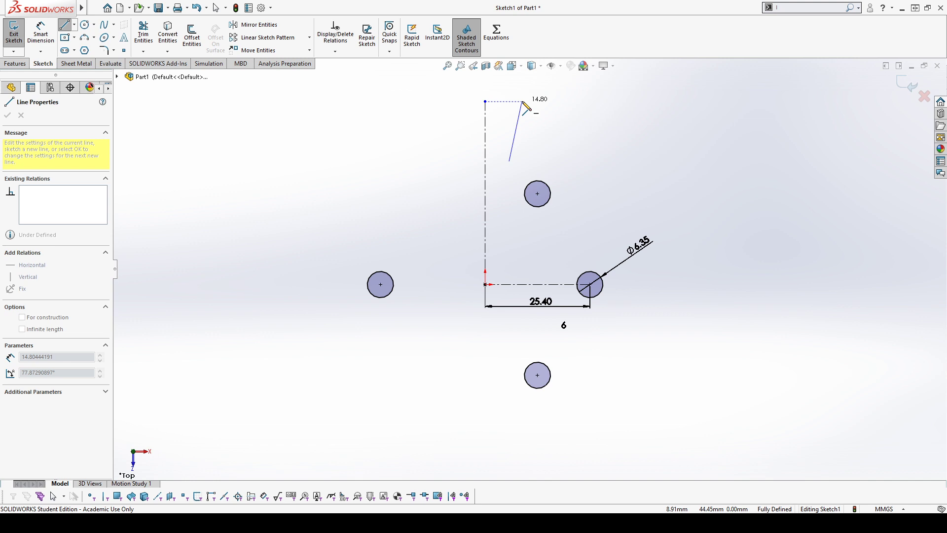
{"action": "key", "text": "Escape"}
Delete all four circles together with both centerlines and the pattern dimensions from the sketch.
{"action": "mouse_move", "coordinate": [328, 82]}
{"action": "left_mouse_down"}
{"action": "mouse_move", "coordinate": [693, 481]}
{"action": "mouse_move", "coordinate": [694, 469]}
{"action": "left_mouse_up"}
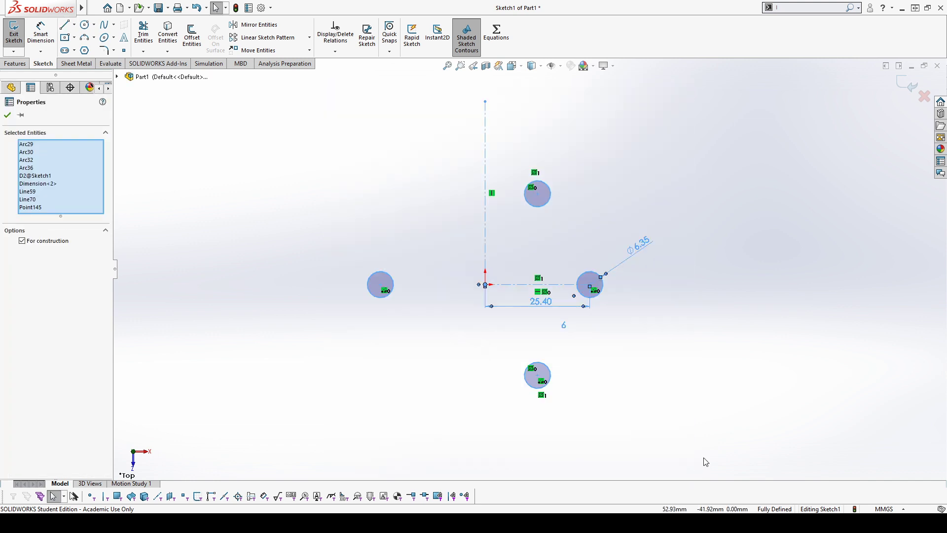
{"action": "key", "text": "Delete"}
Sketch a vertical construction line about 35.1 mm long upward from the origin.
{"action": "key", "text": "l"}
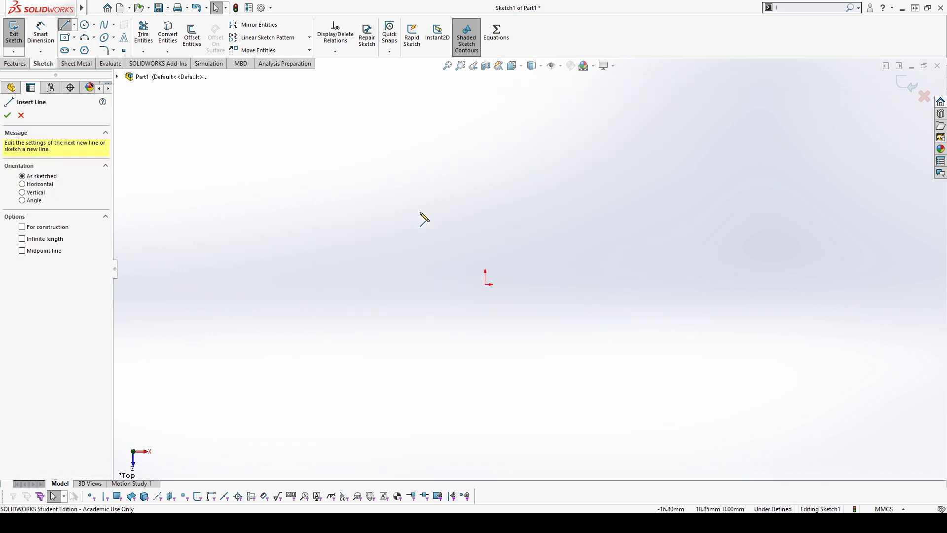
{"action": "left_click", "coordinate": [41, 227]}
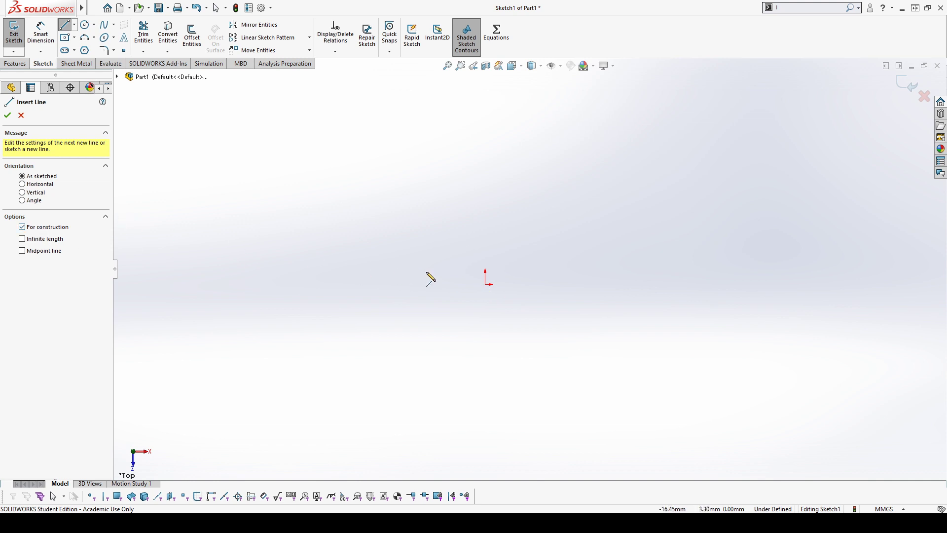
{"action": "left_click", "coordinate": [486, 283]}
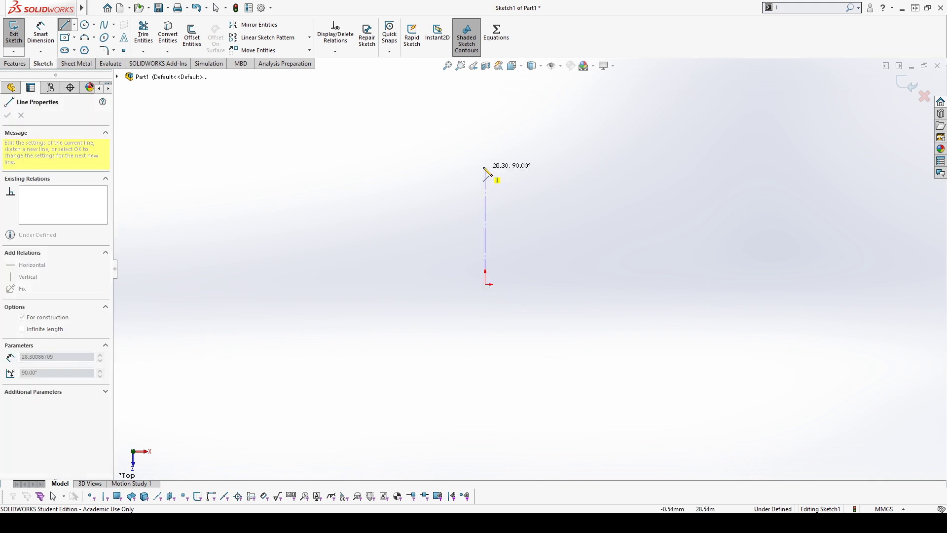
{"action": "left_click", "coordinate": [488, 140]}
{"action": "key", "text": "Escape"}
Sketch a slanted solid line beside the centerline, from about X 12.9, Y 0 to about X 20.0, Y 35.1 mm.
{"action": "left_click", "coordinate": [65, 25]}
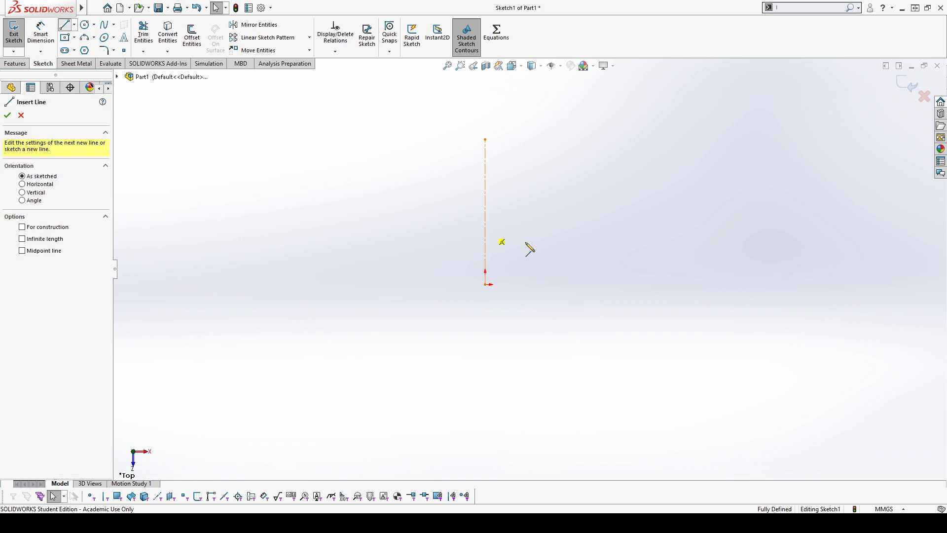
{"action": "left_click", "coordinate": [540, 284]}
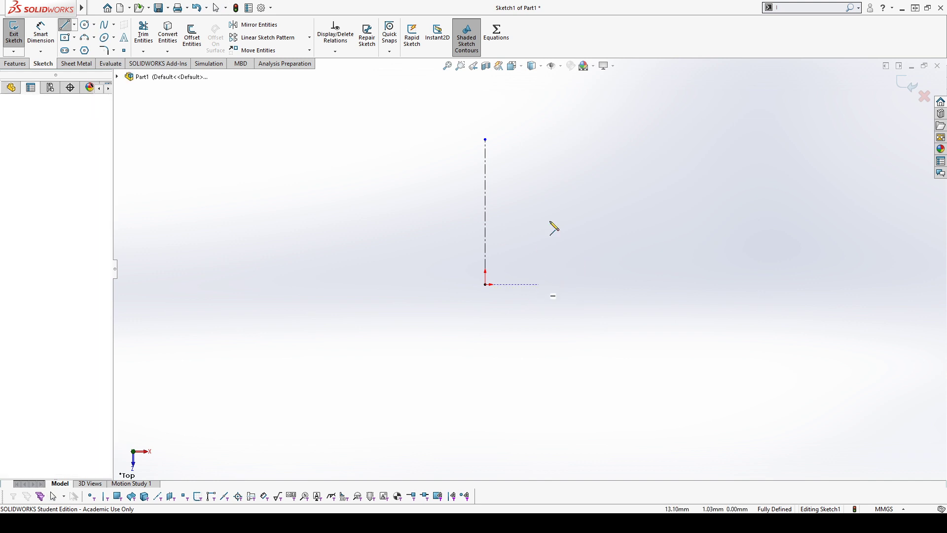
{"action": "left_click", "coordinate": [568, 142]}
{"action": "key", "text": "Escape"}
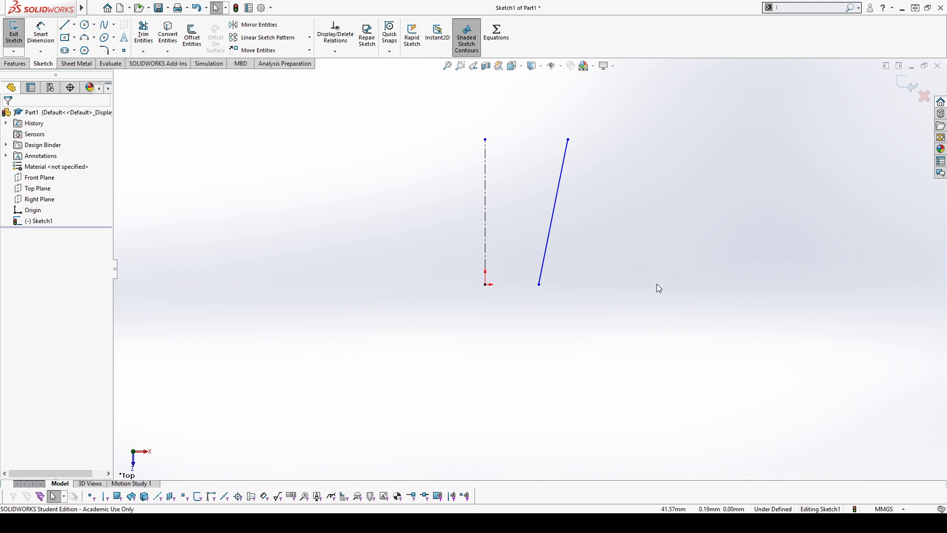
Dimension the slanted line's upper endpoint across the centerline as a doubled distance of 40 mm.
{"action": "key", "text": "d"}
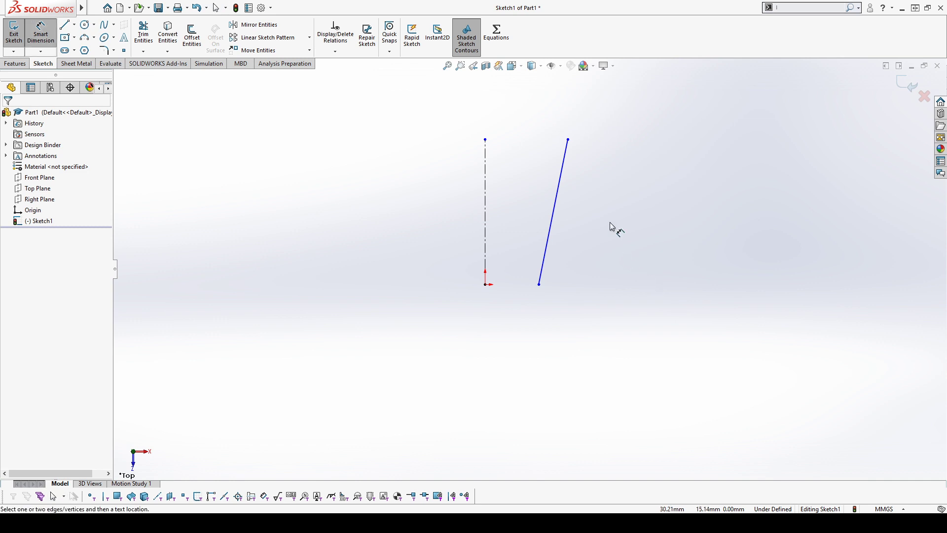
{"action": "left_click", "coordinate": [568, 140]}
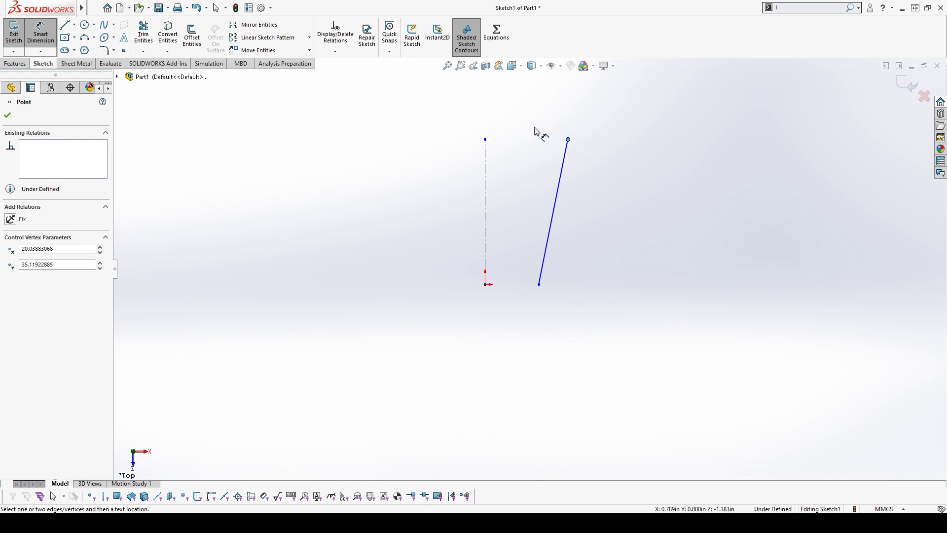
{"action": "left_click", "coordinate": [485, 180]}
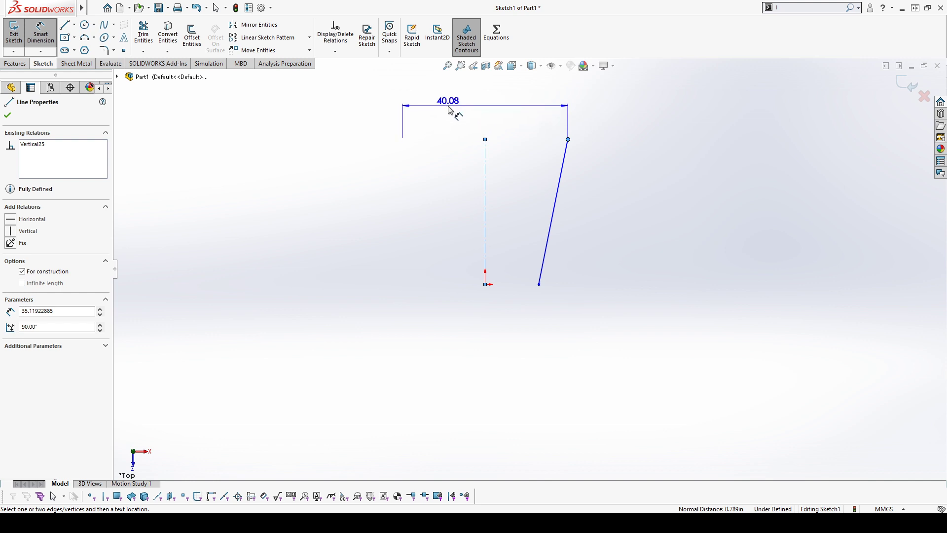
{"action": "left_click", "coordinate": [459, 127]}
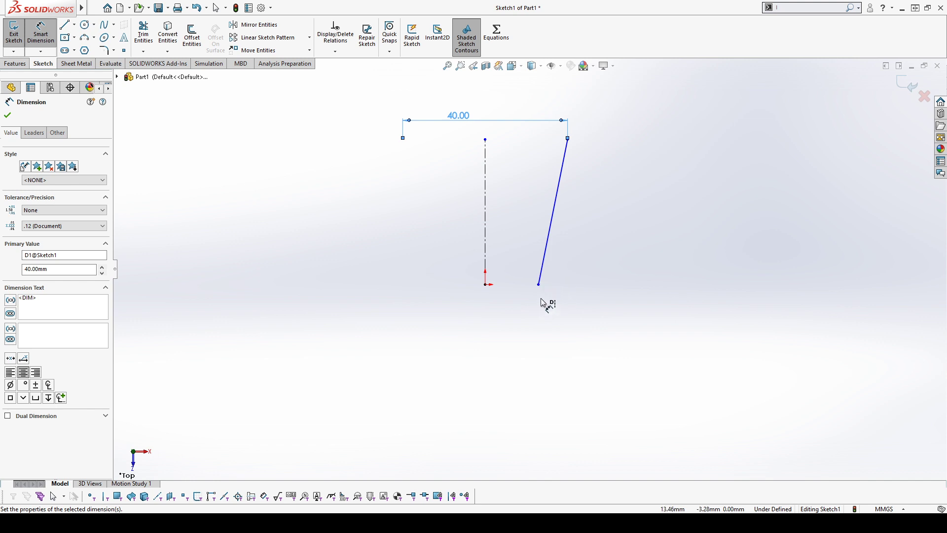
Dimension the slanted line's lower endpoint across the centerline as a doubled distance of 30 mm.
{"action": "left_click", "coordinate": [538, 285]}
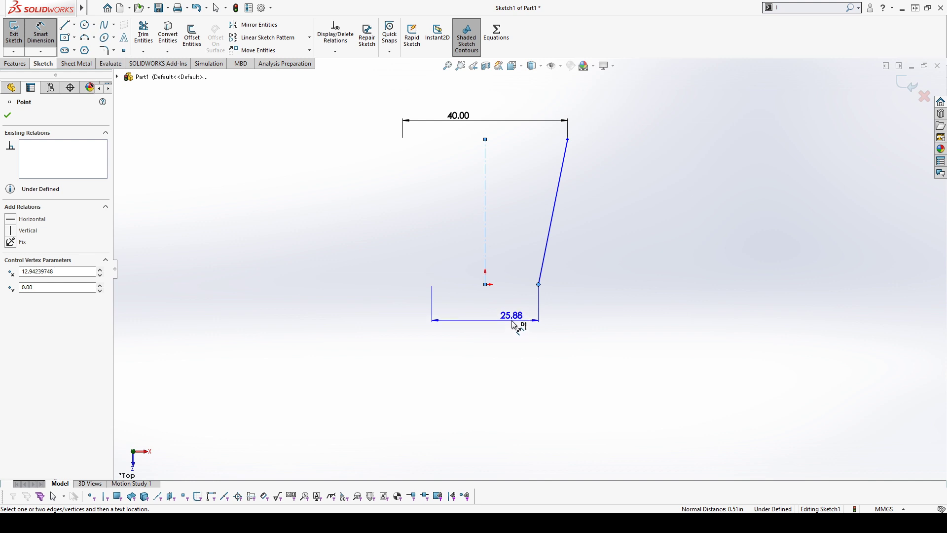
{"action": "left_click", "coordinate": [516, 324]}
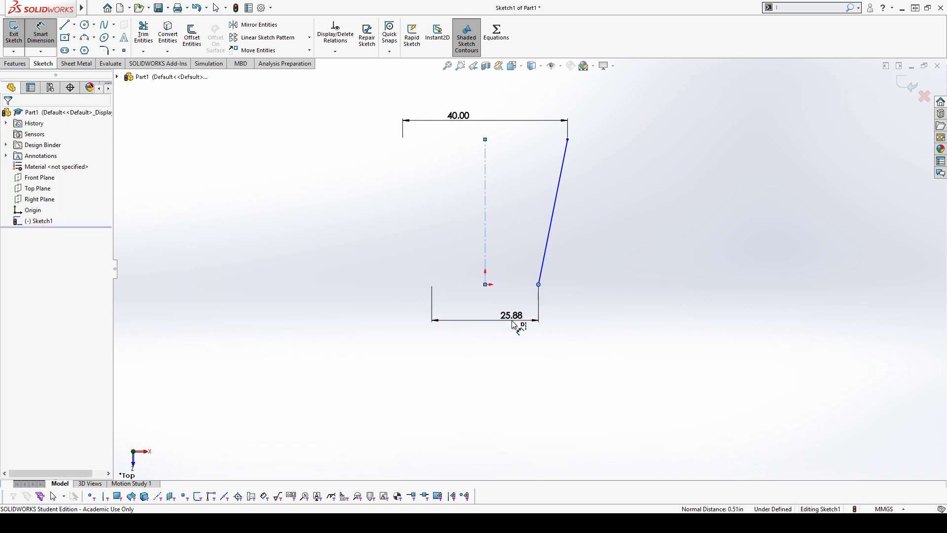
{"action": "type", "text": "30"}
{"action": "key", "text": "Return"}
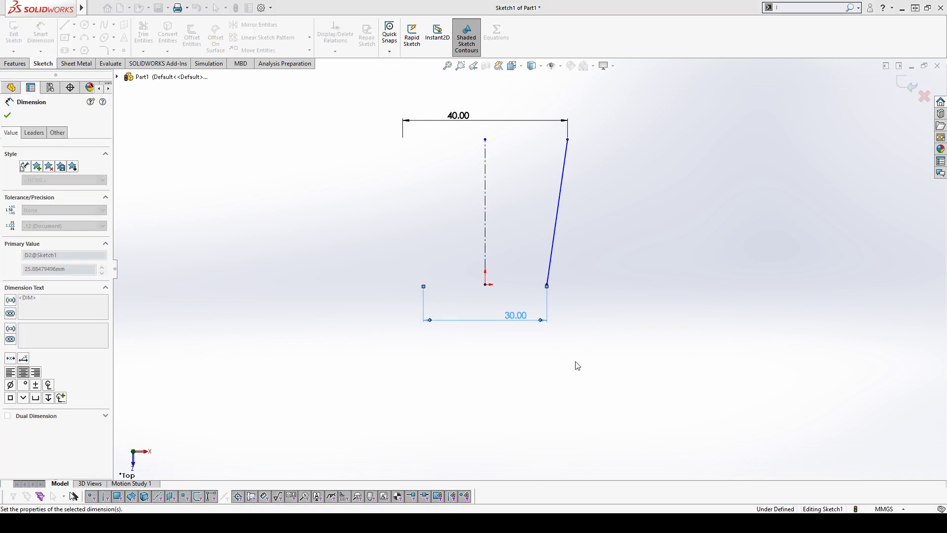
Dimension the angle between the slanted line and the vertical centerline as 10°.
{"action": "left_click", "coordinate": [554, 238]}
{"action": "left_click", "coordinate": [486, 231]}
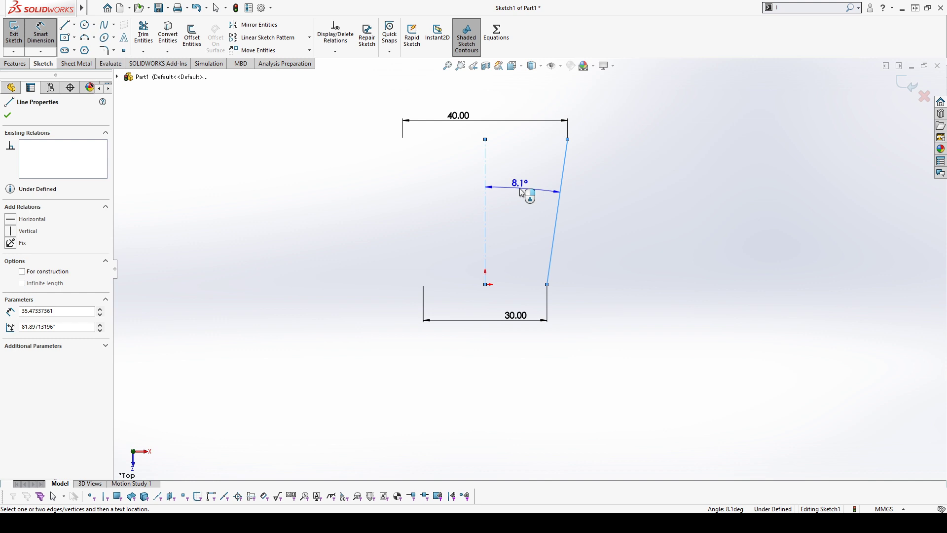
{"action": "left_click", "coordinate": [521, 192]}
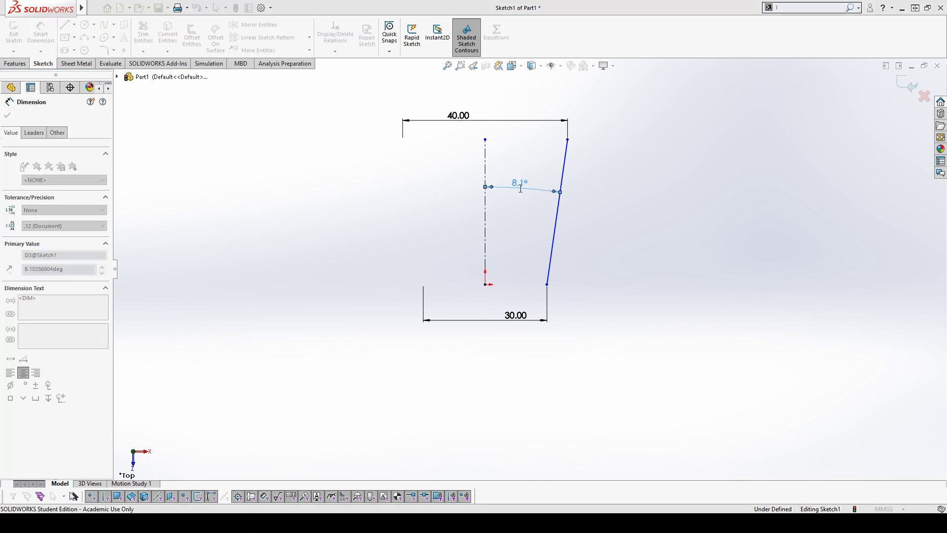
{"action": "type", "text": "10"}
{"action": "key", "text": "Return"}
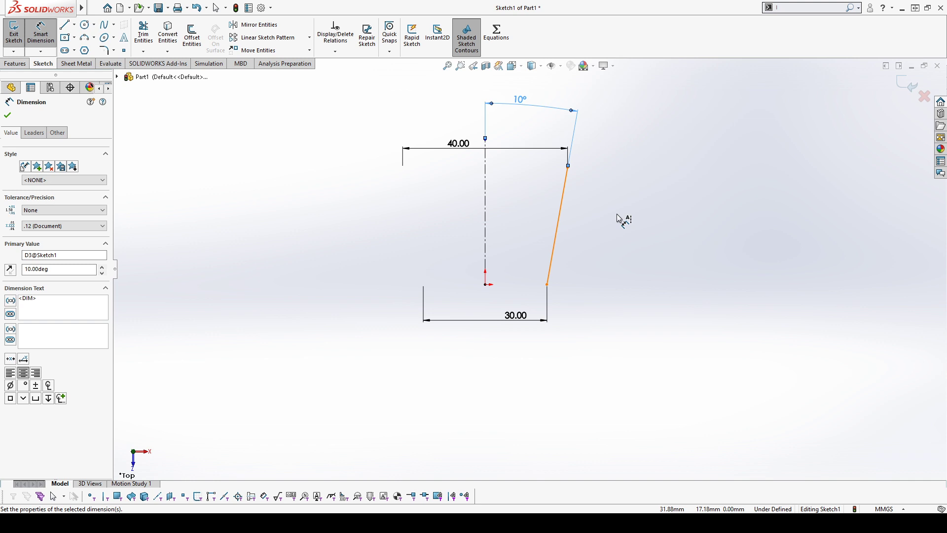
{"action": "key", "text": "Escape"}
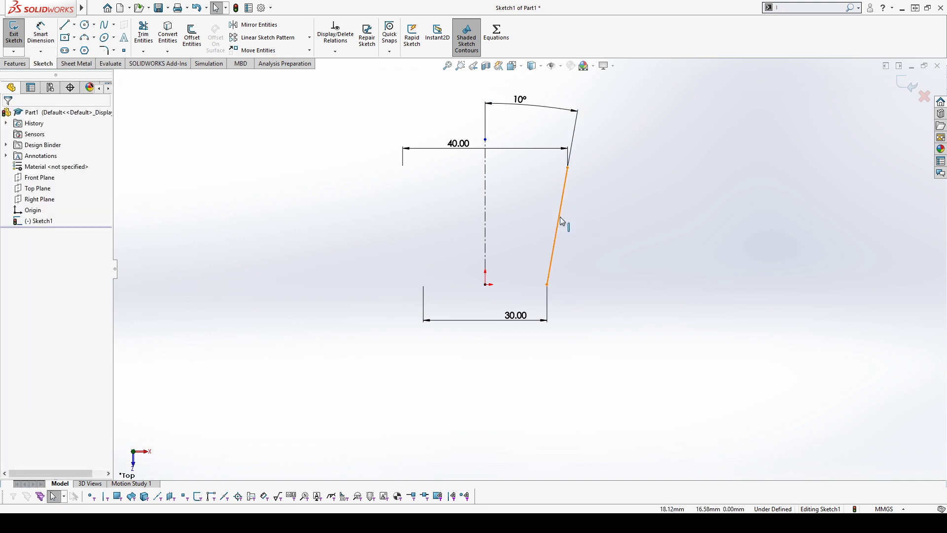
{"action": "left_click", "coordinate": [562, 222]}
{"action": "left_click", "coordinate": [602, 253]}
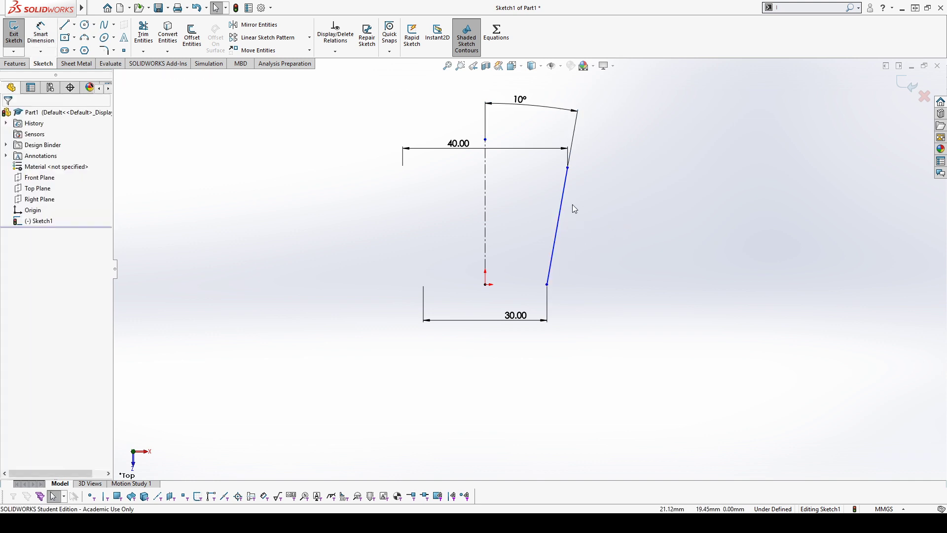
Undo the last angle change and delete the slanted line, the centerline and all their dimensions.
{"action": "key", "text": "ctrl+z"}
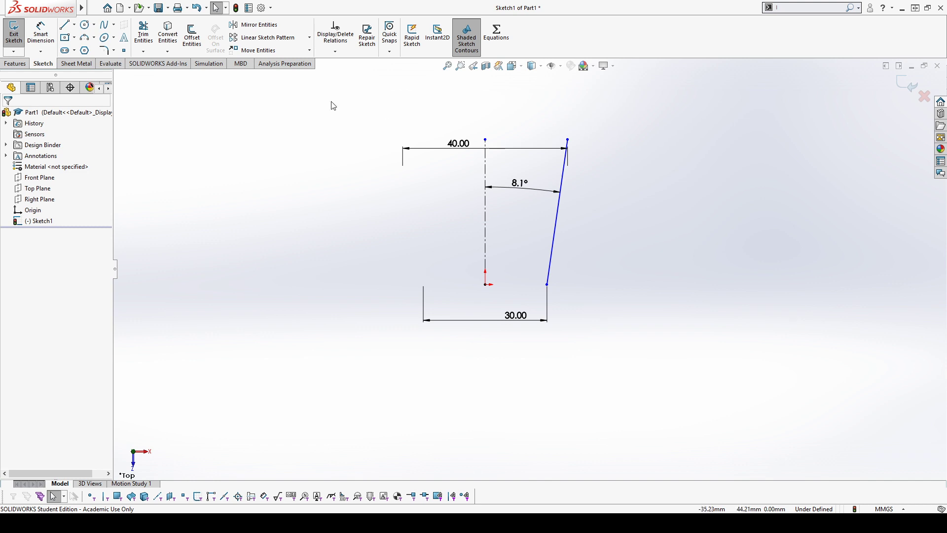
{"action": "mouse_move", "coordinate": [323, 99]}
{"action": "left_mouse_down"}
{"action": "mouse_move", "coordinate": [681, 385]}
{"action": "mouse_move", "coordinate": [729, 386]}
{"action": "mouse_move", "coordinate": [719, 370]}
{"action": "left_mouse_up"}
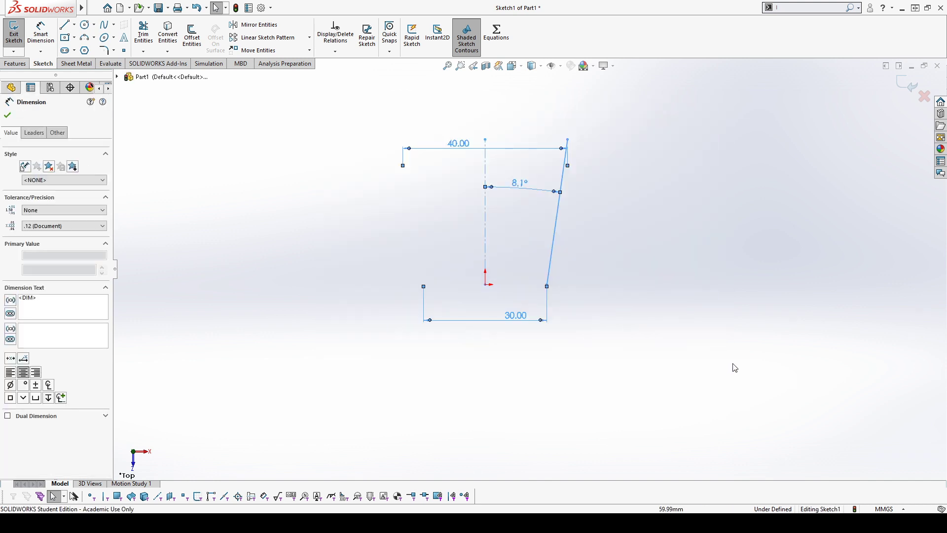
{"action": "key", "text": "Delete"}
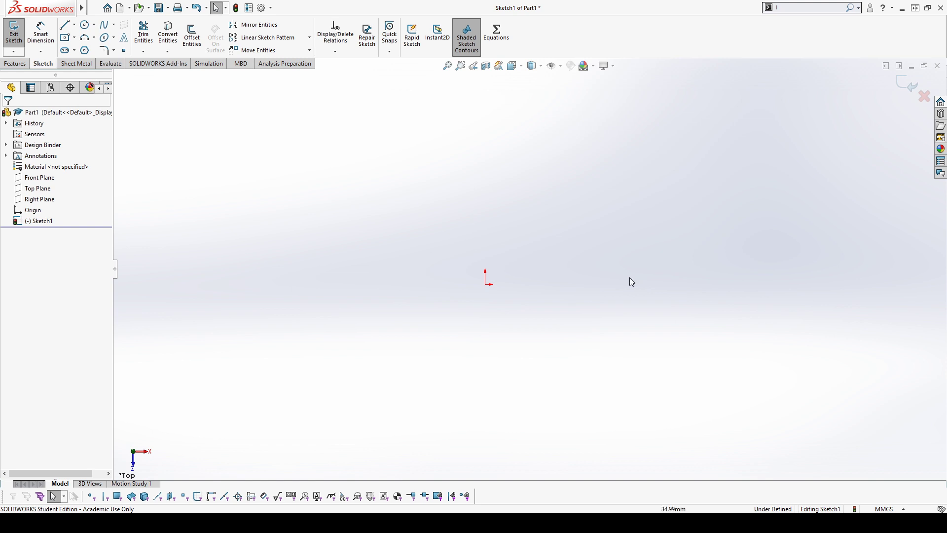
Sketch a circle of about 4.3 mm radius centered at about X -8.9, Y 8.6 mm.
{"action": "scroll", "coordinate": [539, 302], "scroll_direction": "up", "scroll_amount": 1}
{"action": "scroll", "coordinate": [537, 297], "scroll_direction": "down", "scroll_amount": 1}
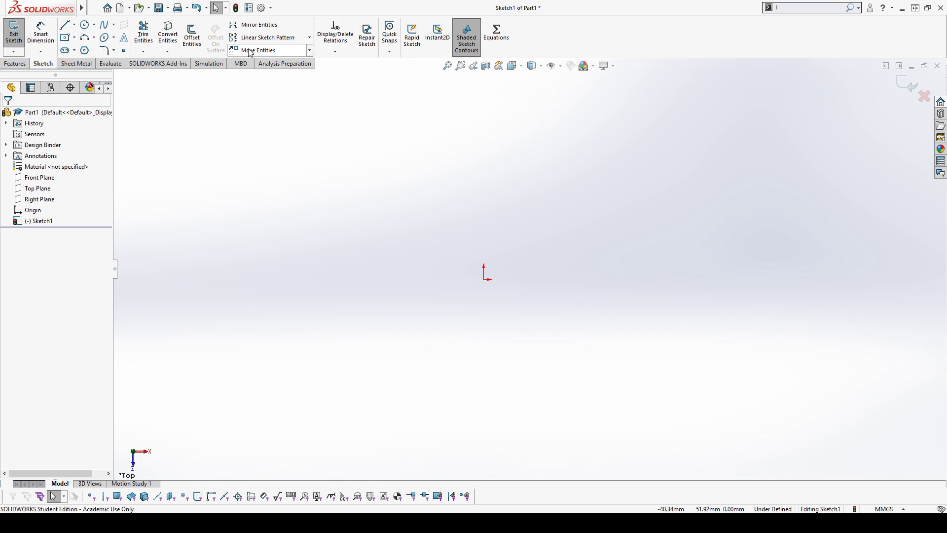
{"action": "left_click", "coordinate": [88, 27]}
{"action": "left_click", "coordinate": [447, 244]}
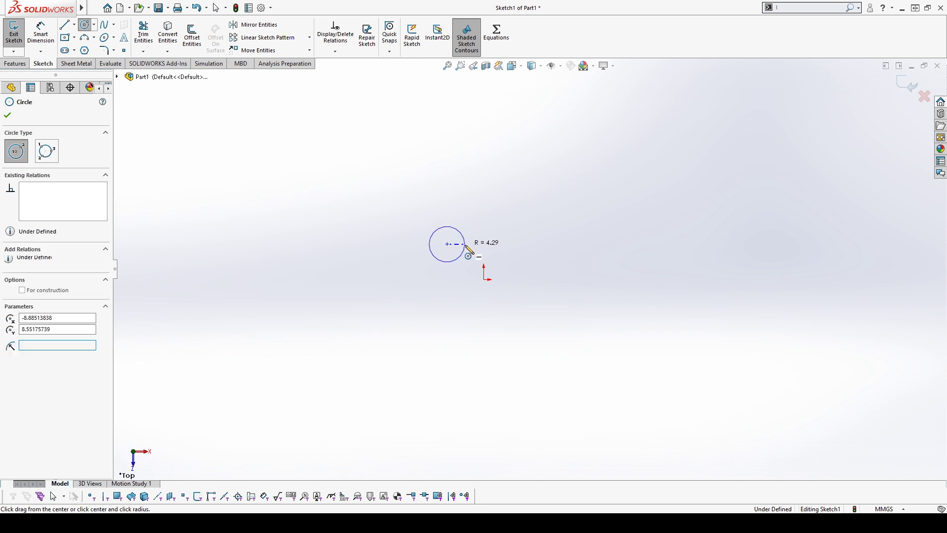
{"action": "left_click", "coordinate": [465, 246]}
{"action": "key", "text": "Escape"}
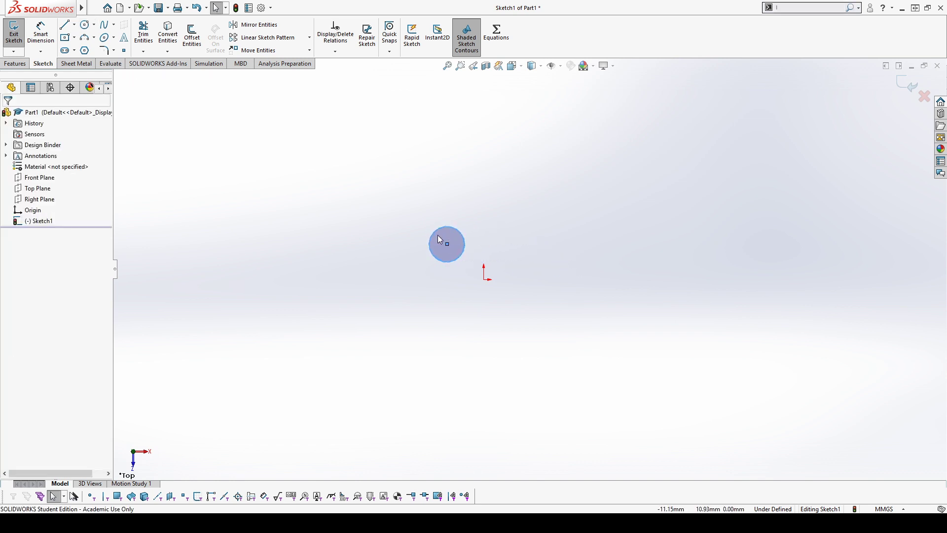
Move the circle's center onto the origin so the two are coincident.
{"action": "left_click_drag", "start_coordinate": [447, 243], "coordinate": [484, 279]}
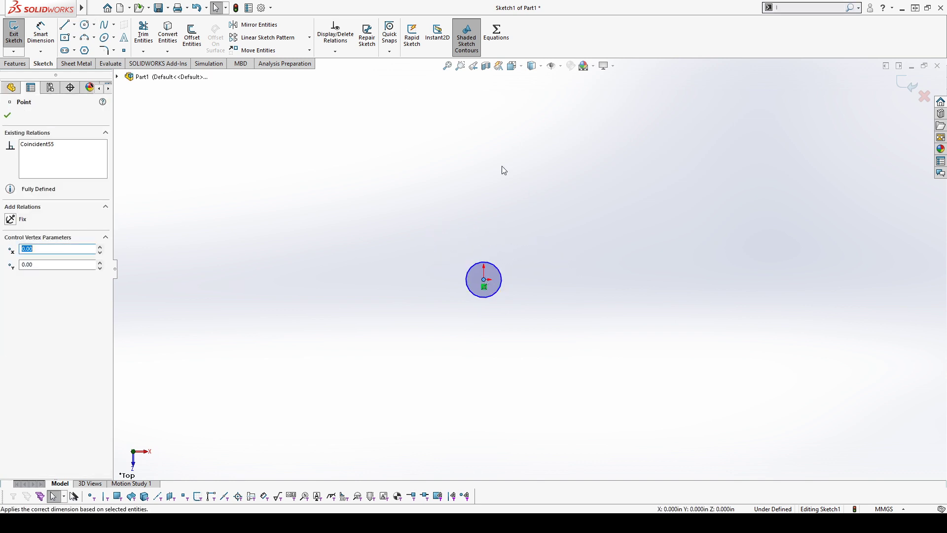
{"action": "left_click", "coordinate": [502, 166]}
{"action": "key", "text": "w"}
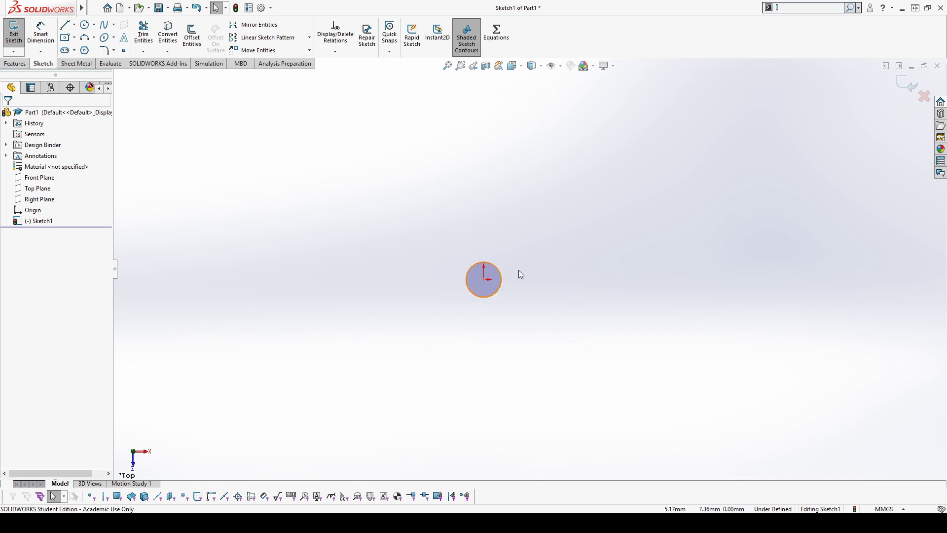
Dimension the circle at the origin with a diameter of 10 mm.
{"action": "key", "text": "d"}
{"action": "left_click", "coordinate": [497, 270]}
{"action": "left_click", "coordinate": [527, 248]}
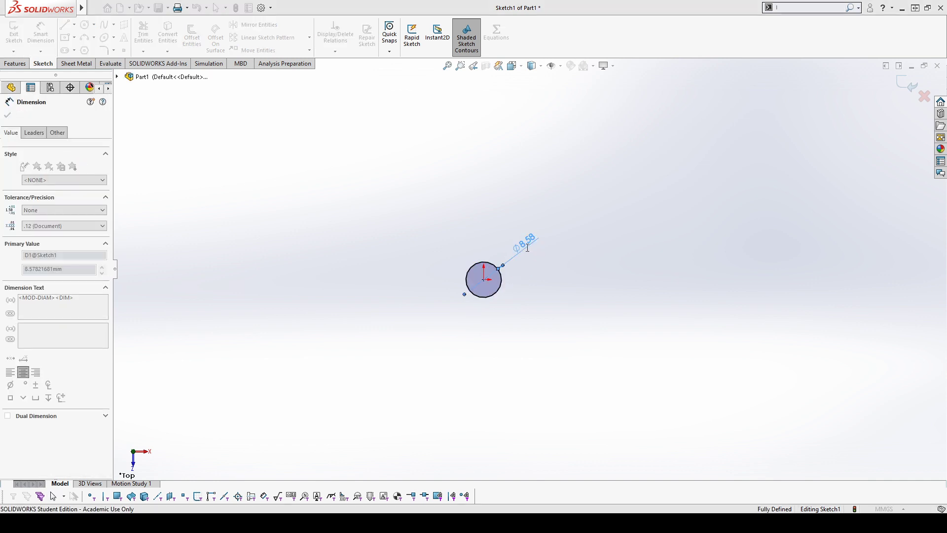
{"action": "type", "text": "10"}
{"action": "key", "text": "Return"}
{"action": "left_click", "coordinate": [626, 282]}
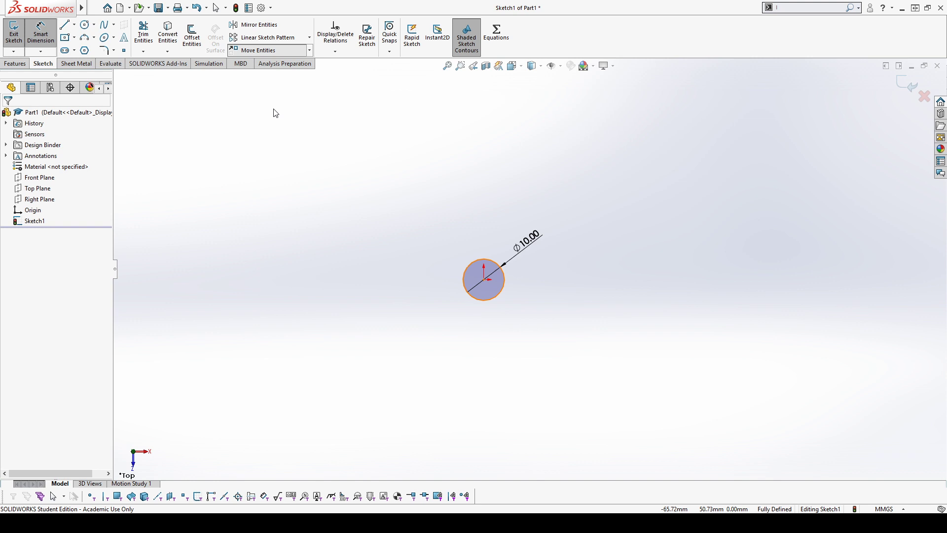
Move the 10 mm circle by 20 mm in X and 30 mm in Y without keeping its relations.
{"action": "left_click", "coordinate": [255, 50]}
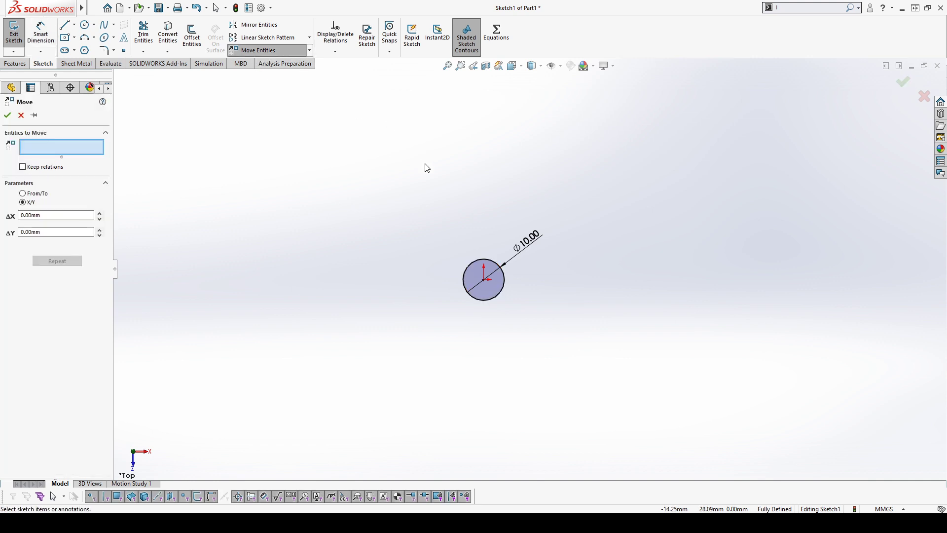
{"action": "left_click", "coordinate": [503, 270]}
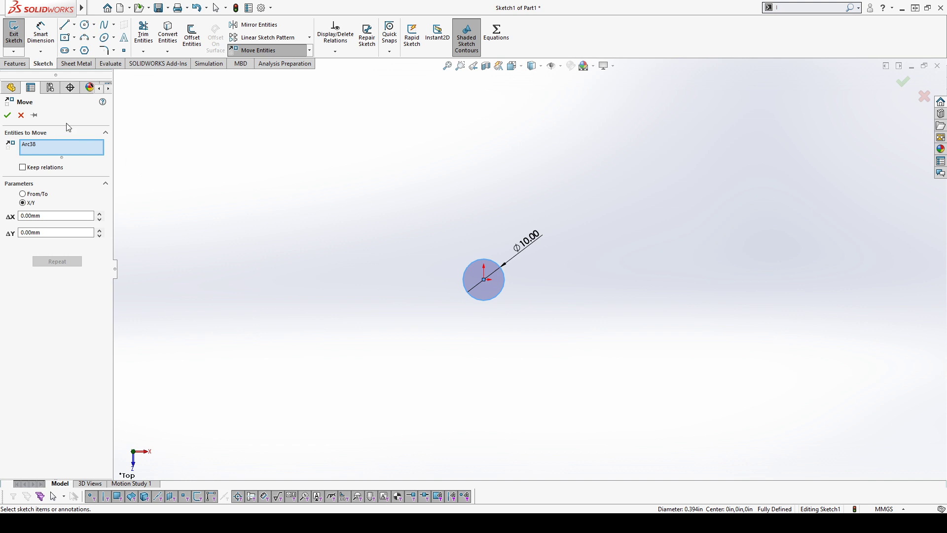
{"action": "left_click", "coordinate": [27, 168]}
{"action": "left_click", "coordinate": [27, 167]}
{"action": "left_click", "coordinate": [39, 194]}
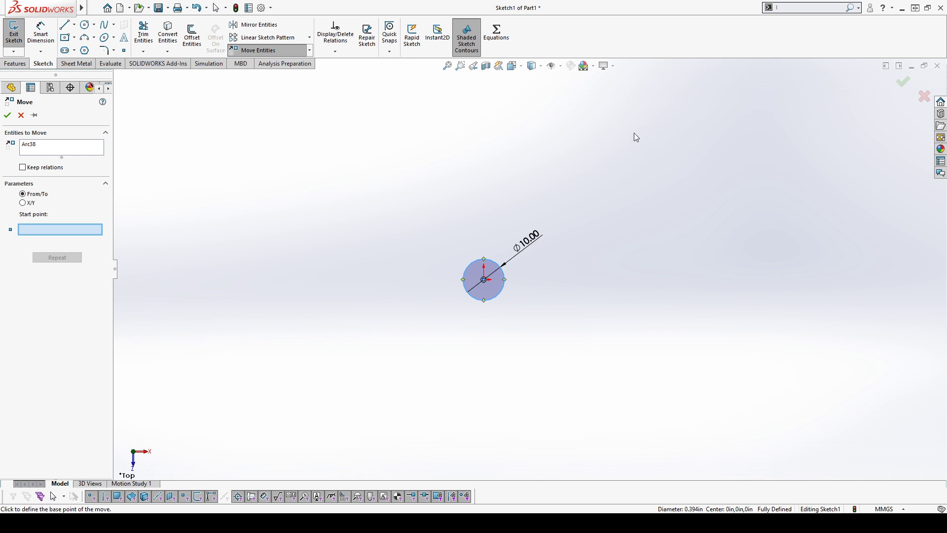
{"action": "left_click", "coordinate": [22, 203]}
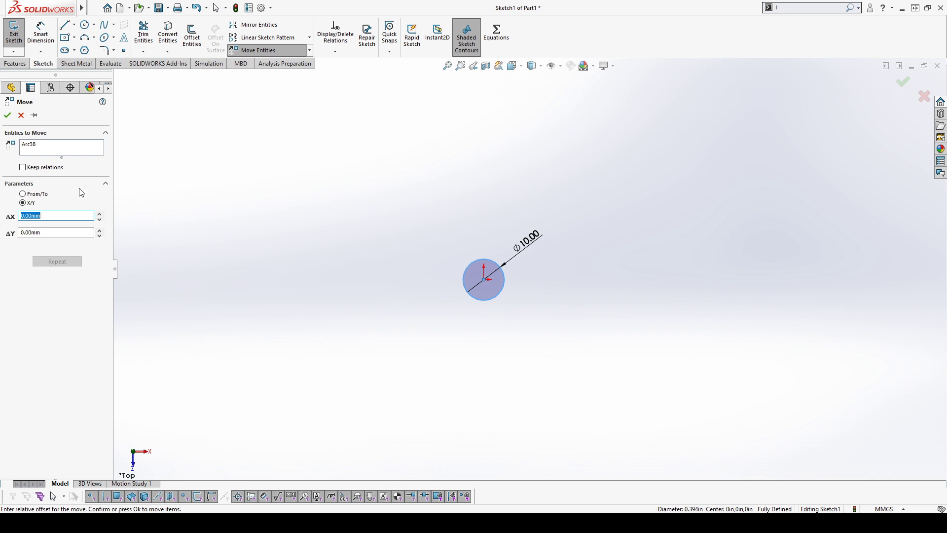
{"action": "type", "text": "20"}
{"action": "key", "text": "Return"}
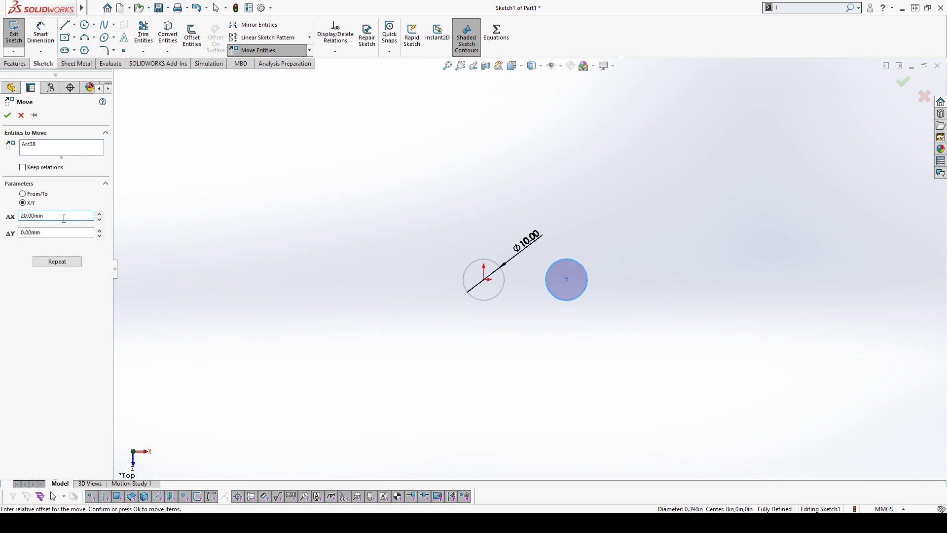
{"action": "key", "text": "Tab"}
{"action": "type", "text": "30"}
{"action": "key", "text": "Return"}
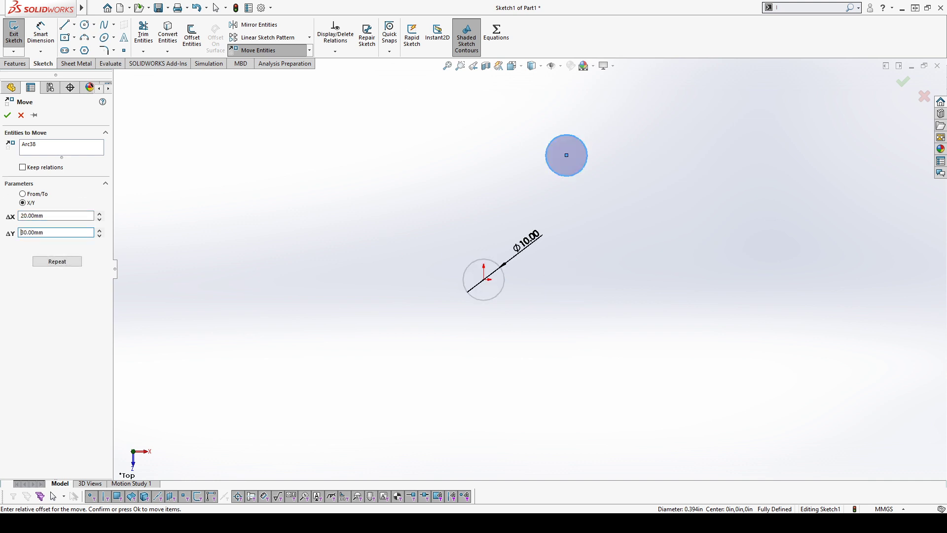
{"action": "left_click", "coordinate": [8, 115]}
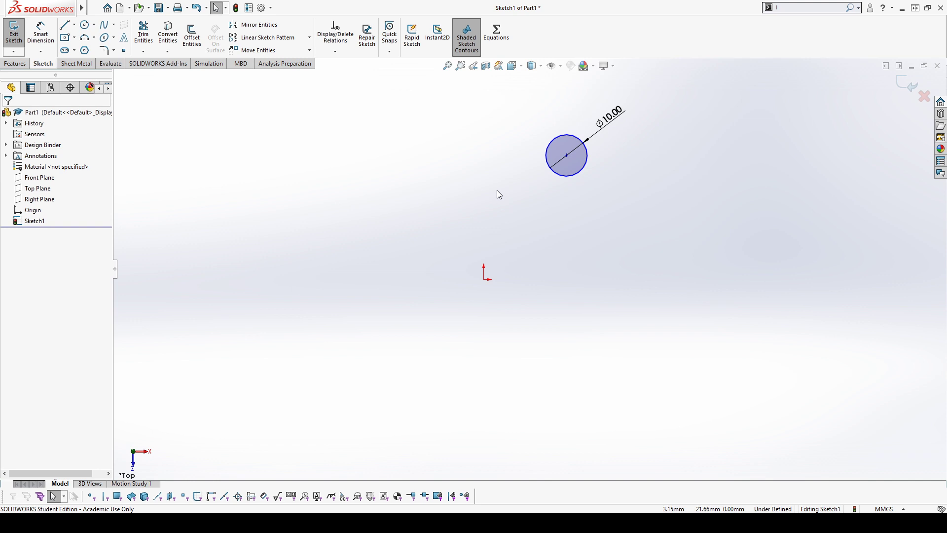
Dimension the vertical and horizontal distances from the origin to the moved circle's center.
{"action": "left_click", "coordinate": [41, 35]}
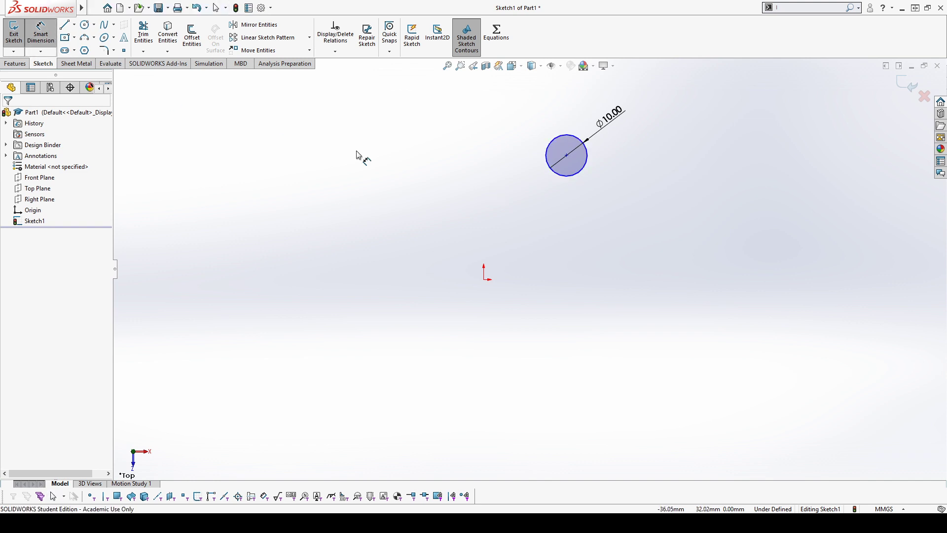
{"action": "left_click", "coordinate": [566, 155]}
{"action": "left_click", "coordinate": [486, 279]}
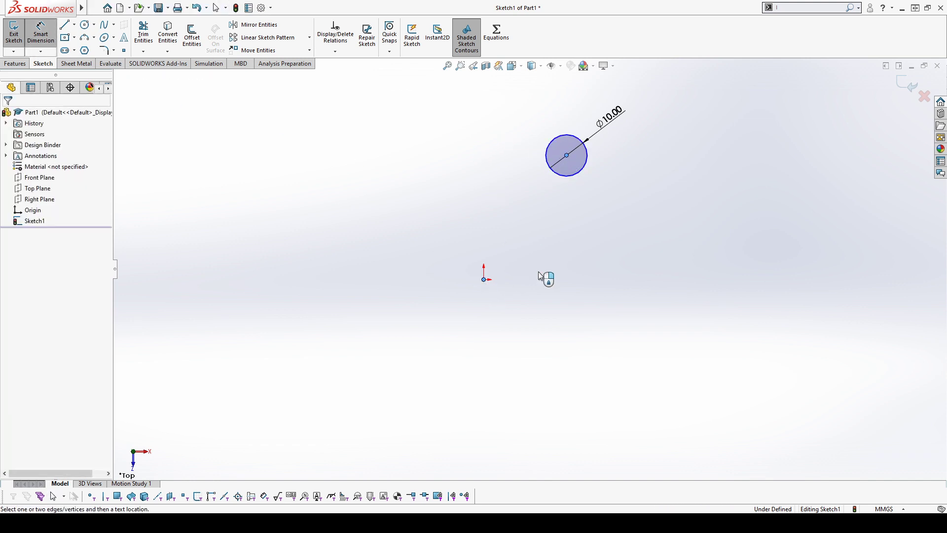
{"action": "left_click", "coordinate": [642, 242]}
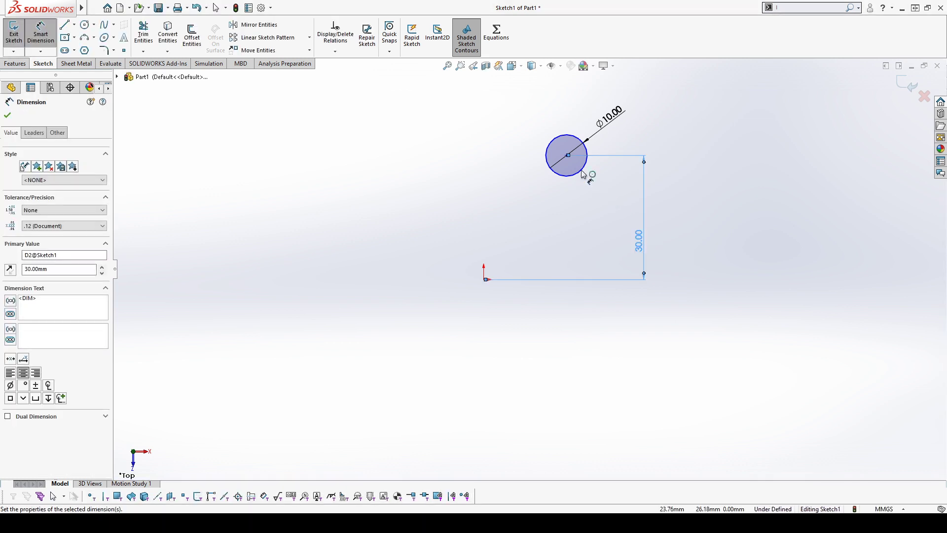
{"action": "left_click", "coordinate": [567, 155]}
{"action": "left_click", "coordinate": [486, 280]}
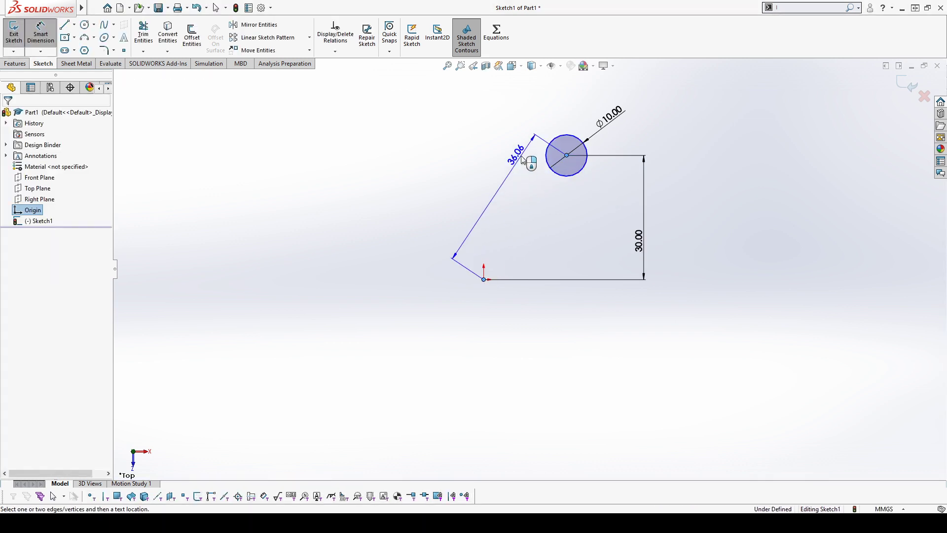
{"action": "left_click", "coordinate": [525, 114]}
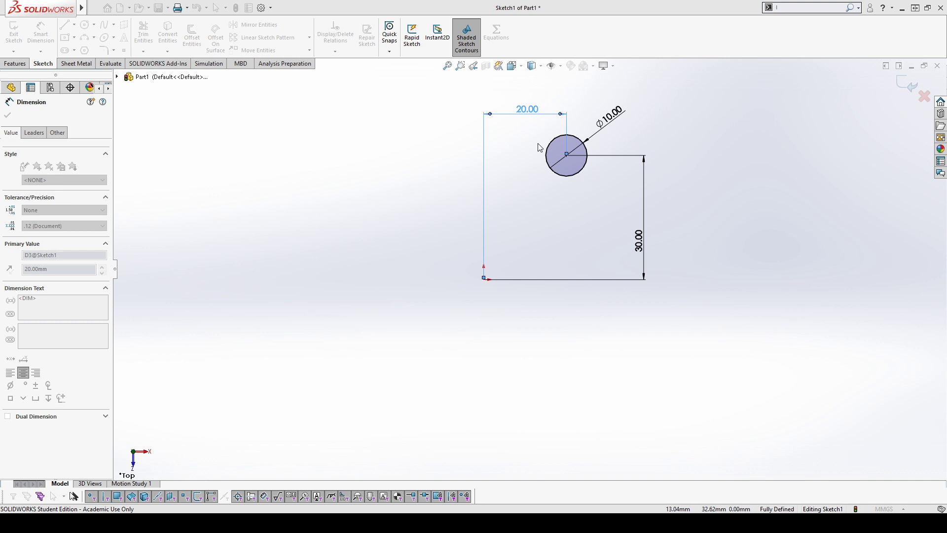
{"action": "key", "text": "Escape"}
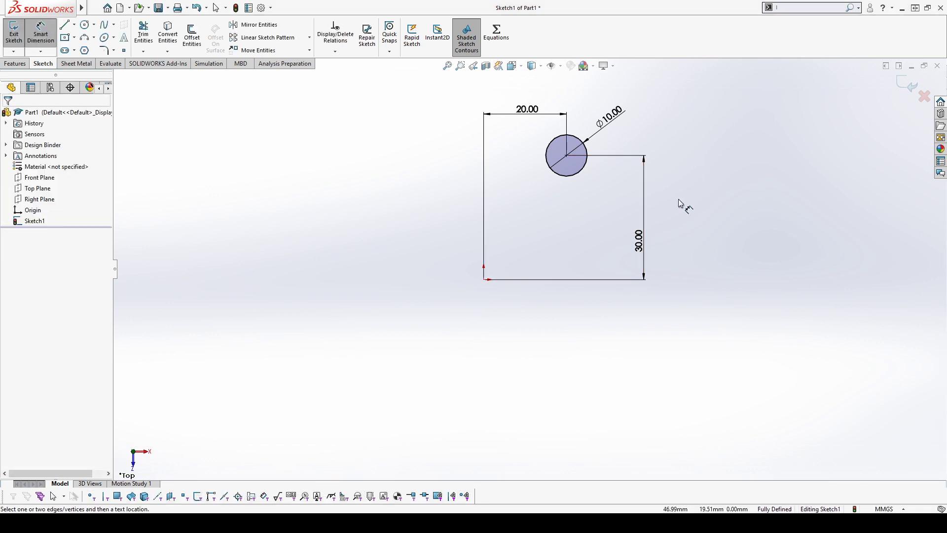
Delete the circle with all its dimensions and check the list of relations in the sketch.
{"action": "scroll", "coordinate": [543, 199], "scroll_direction": "up", "scroll_amount": 1}
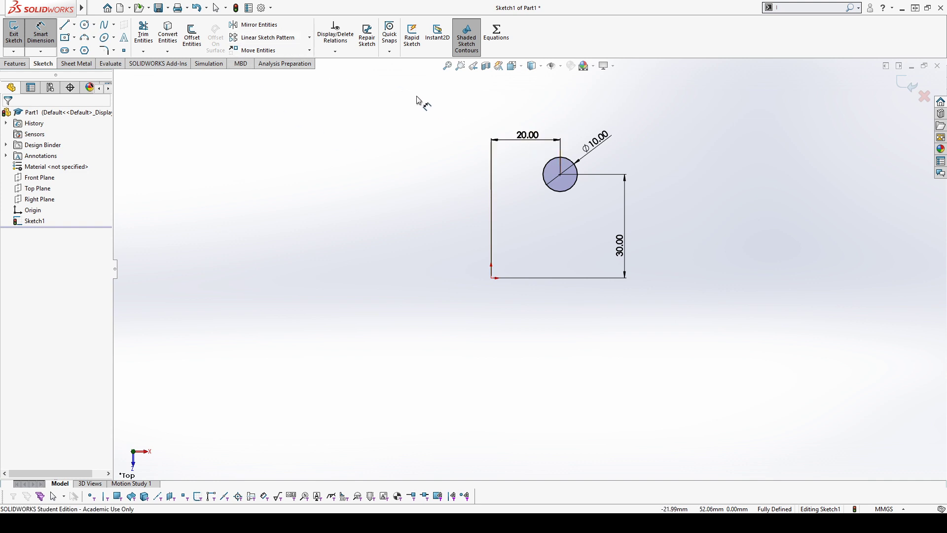
{"action": "key", "text": "Escape"}
{"action": "left_click_drag", "start_coordinate": [438, 97], "coordinate": [705, 359]}
{"action": "key", "text": "Delete"}
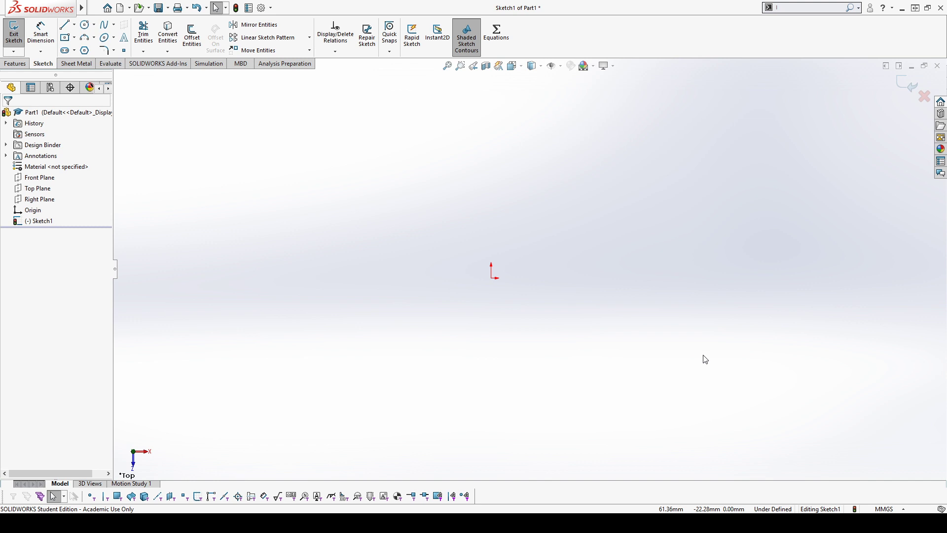
{"action": "left_click", "coordinate": [340, 41]}
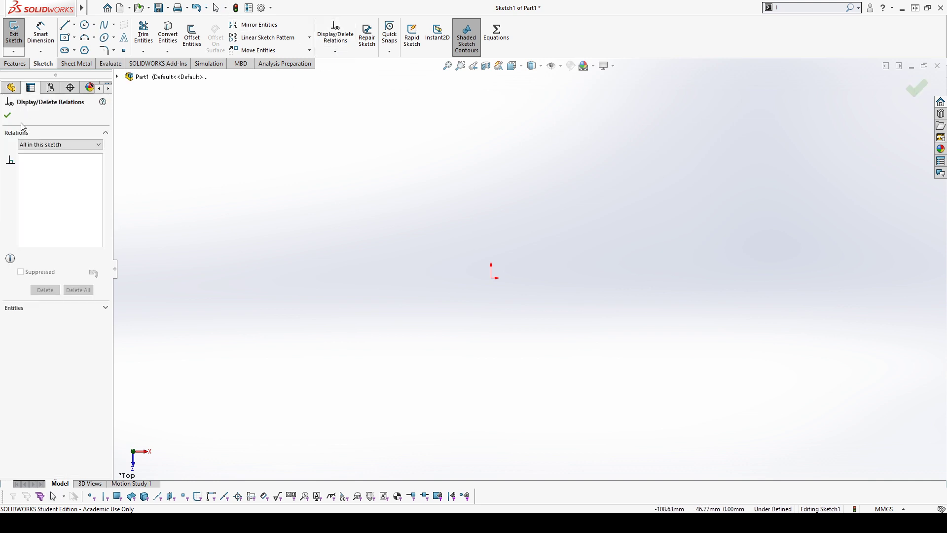
{"action": "key", "text": "Escape"}
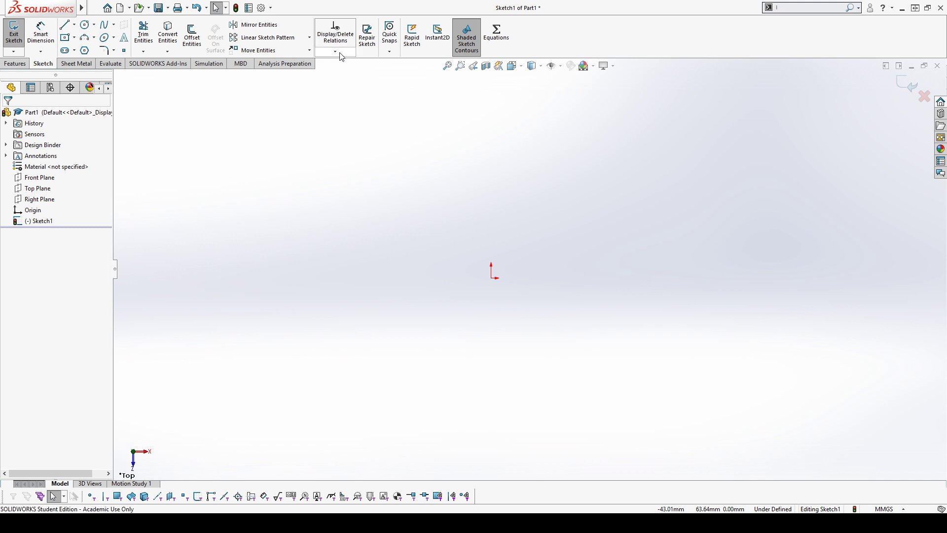
Sketch a chain of three slanted lines from the origin: down to the right, steeply up, and gently up to the right.
{"action": "left_click", "coordinate": [64, 29]}
{"action": "left_click", "coordinate": [492, 278]}
{"action": "left_click", "coordinate": [639, 329]}
{"action": "left_click", "coordinate": [703, 202]}
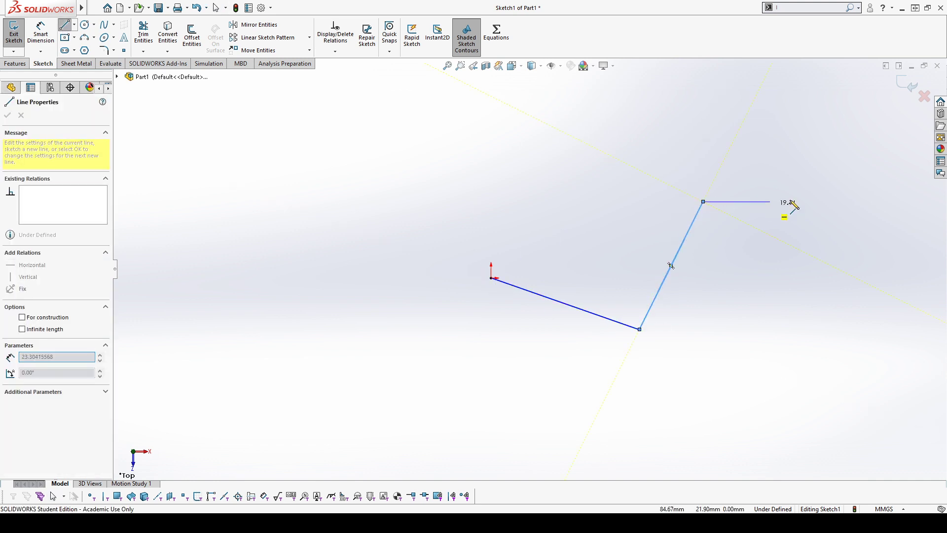
{"action": "double_click", "coordinate": [819, 174]}
{"action": "key", "text": "Escape"}
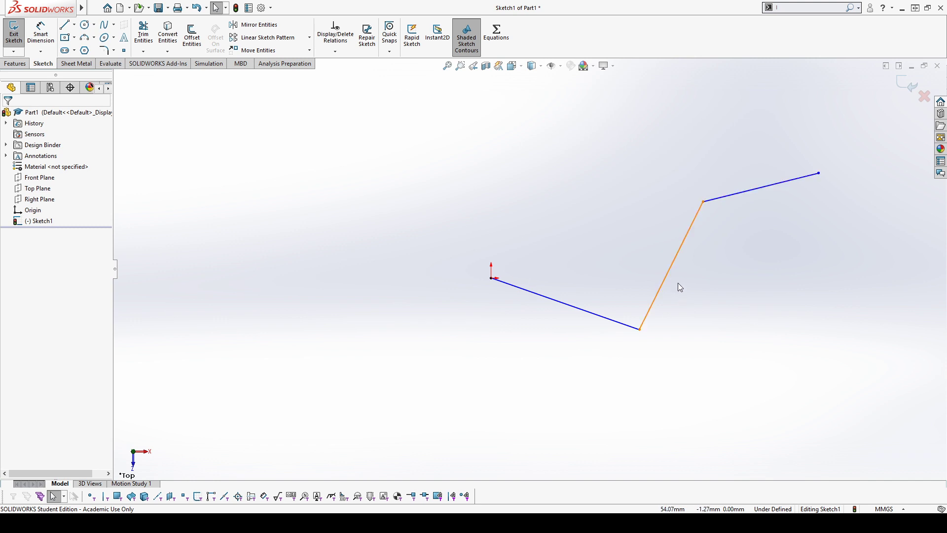
Reposition the chain's vertices so its lines run horizontally about 48.6 mm, straight up, and horizontally about 46 mm.
{"action": "left_click_drag", "start_coordinate": [639, 329], "coordinate": [660, 278]}
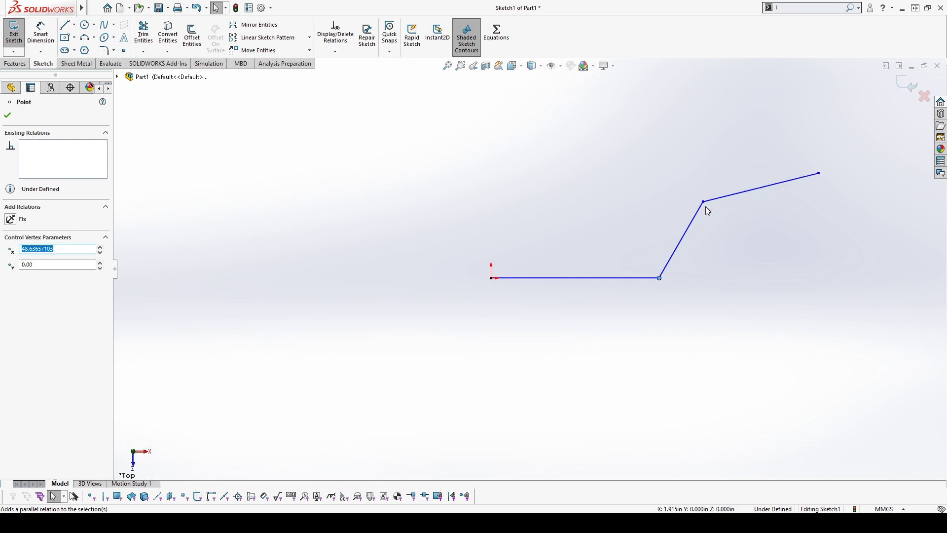
{"action": "left_click_drag", "start_coordinate": [702, 202], "coordinate": [660, 196]}
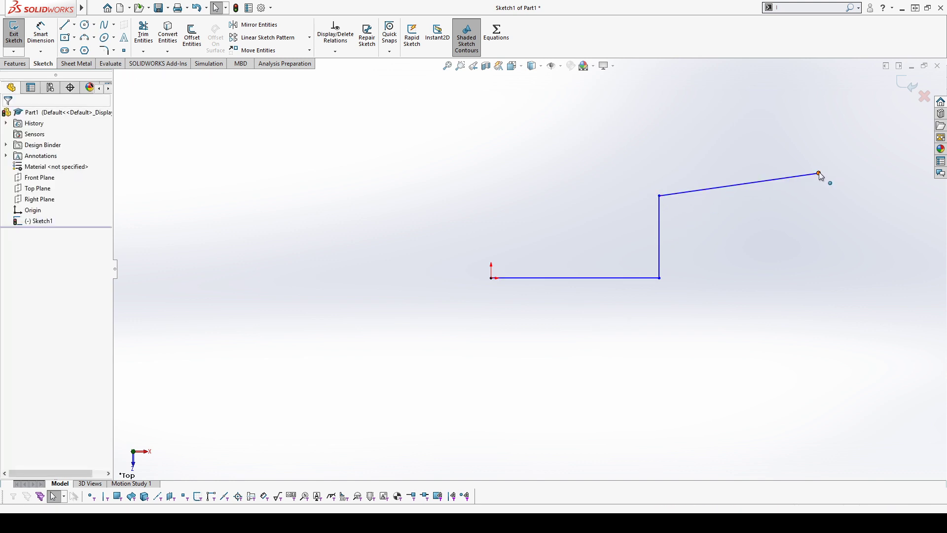
{"action": "left_click_drag", "start_coordinate": [820, 174], "coordinate": [818, 196]}
{"action": "left_click", "coordinate": [781, 257]}
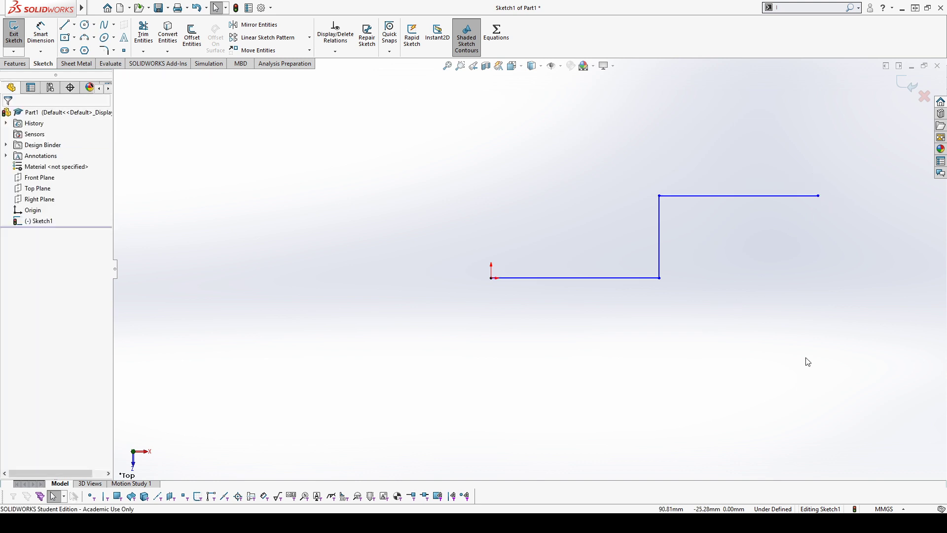
Dimension the lower horizontal line at 50 mm and the vertical line at 25 mm.
{"action": "left_click", "coordinate": [41, 34]}
{"action": "left_click", "coordinate": [608, 279]}
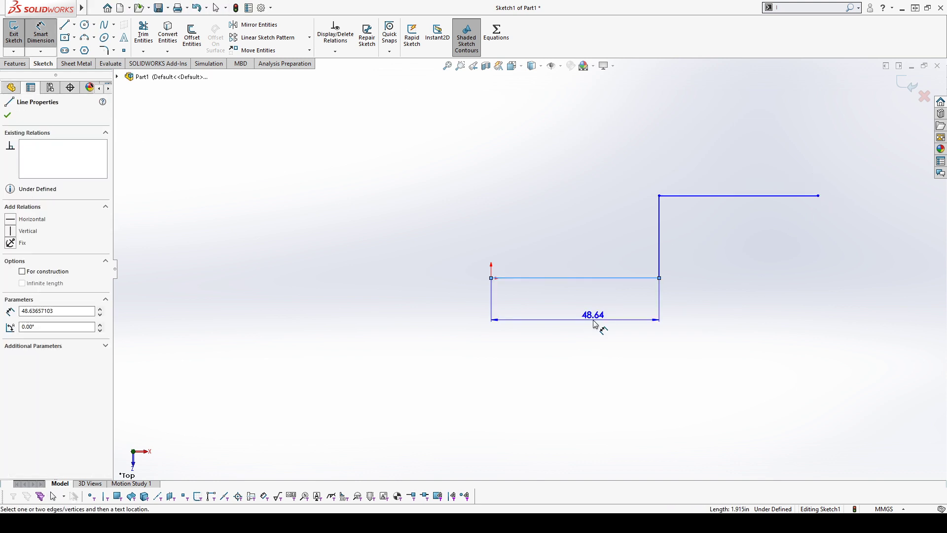
{"action": "left_click", "coordinate": [593, 319]}
{"action": "type", "text": "50"}
{"action": "key", "text": "Return"}
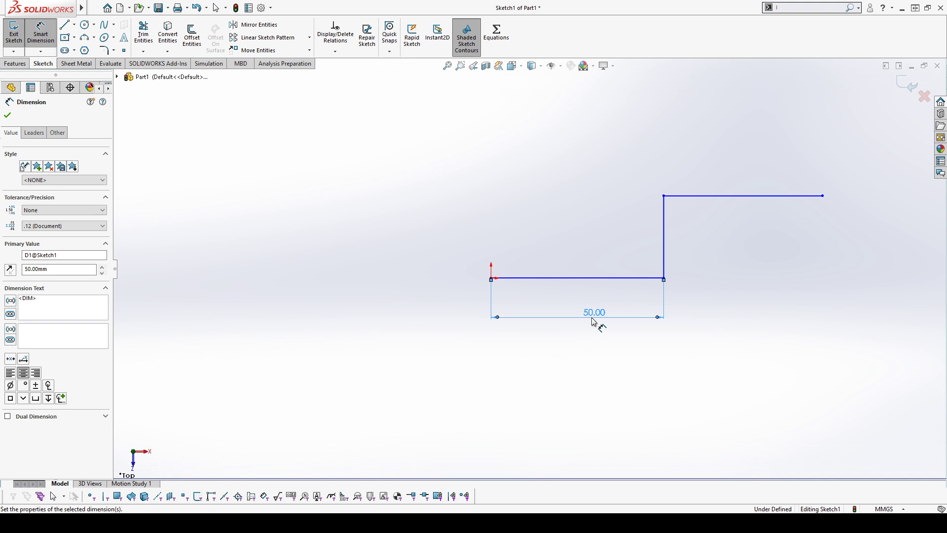
{"action": "left_click", "coordinate": [664, 259]}
{"action": "left_click", "coordinate": [621, 228]}
{"action": "type", "text": "25"}
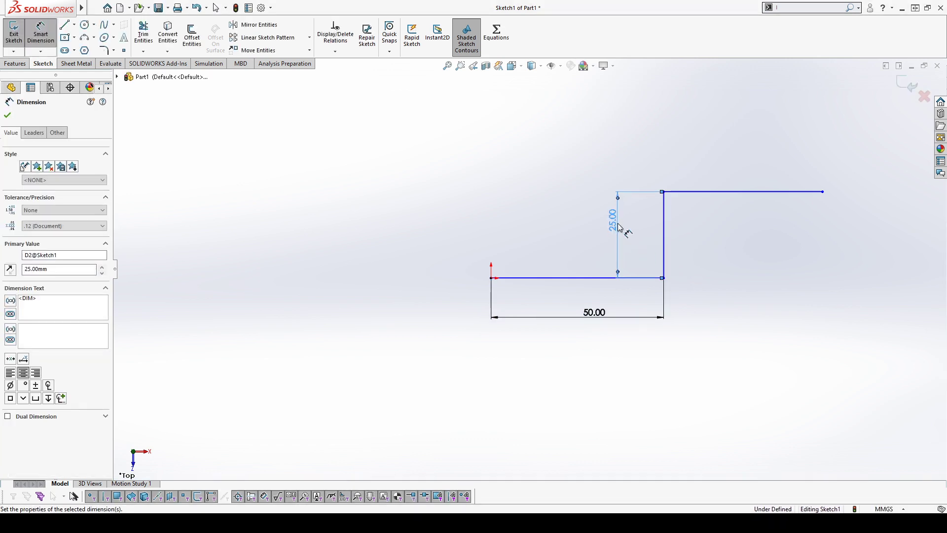
{"action": "key", "text": "Return"}
Dimension the upper horizontal line at 45 mm and reposition the 25 mm dimension to the right of the vertical line.
{"action": "left_click", "coordinate": [690, 191]}
{"action": "left_click", "coordinate": [693, 158]}
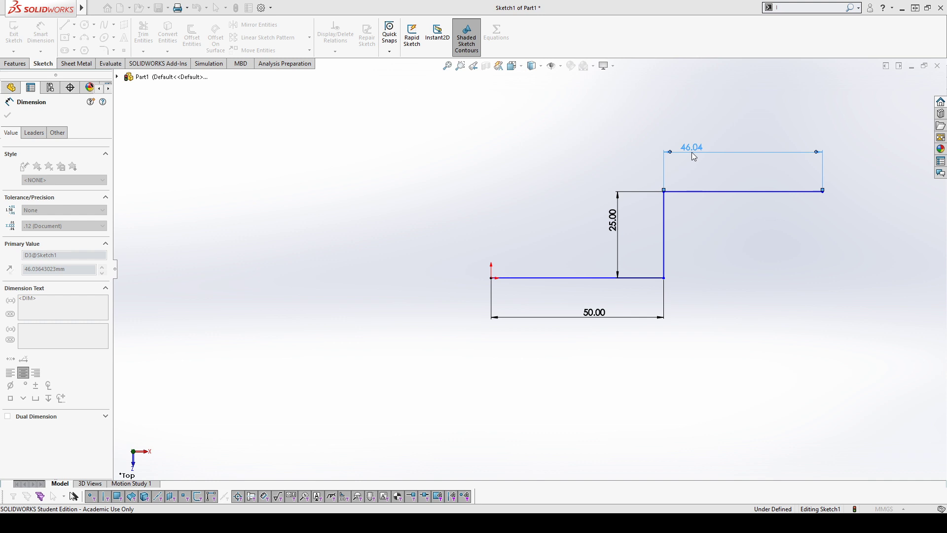
{"action": "type", "text": "45"}
{"action": "key", "text": "Return"}
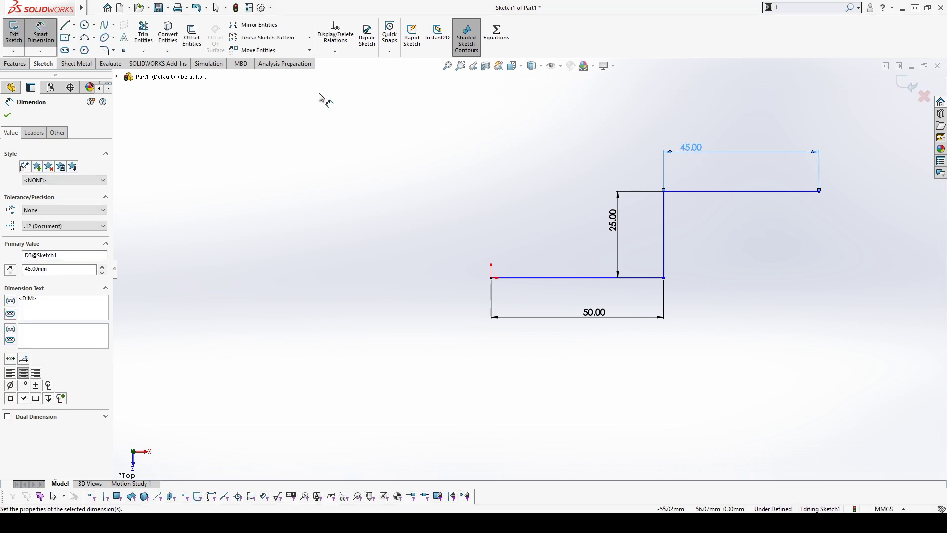
{"action": "left_click", "coordinate": [498, 154]}
{"action": "left_click_drag", "start_coordinate": [614, 224], "coordinate": [731, 245]}
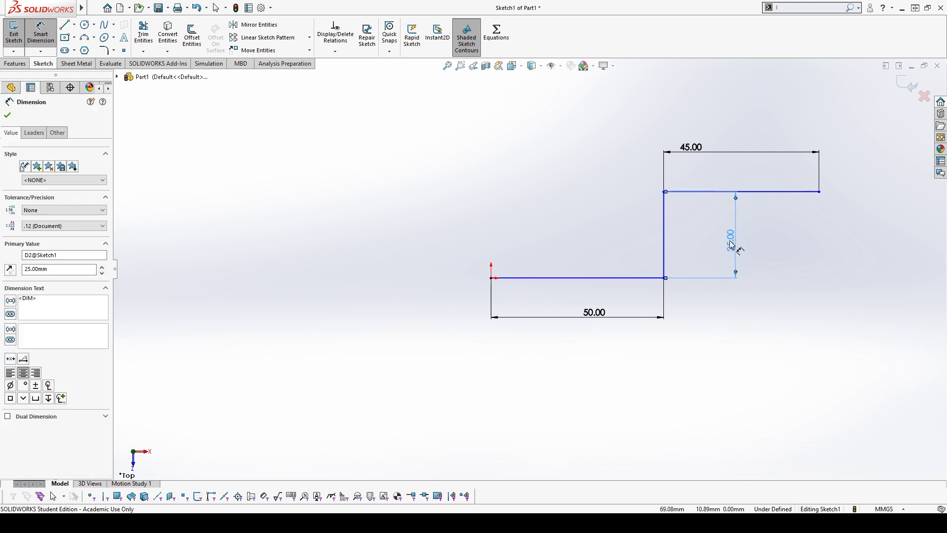
{"action": "left_click", "coordinate": [746, 316]}
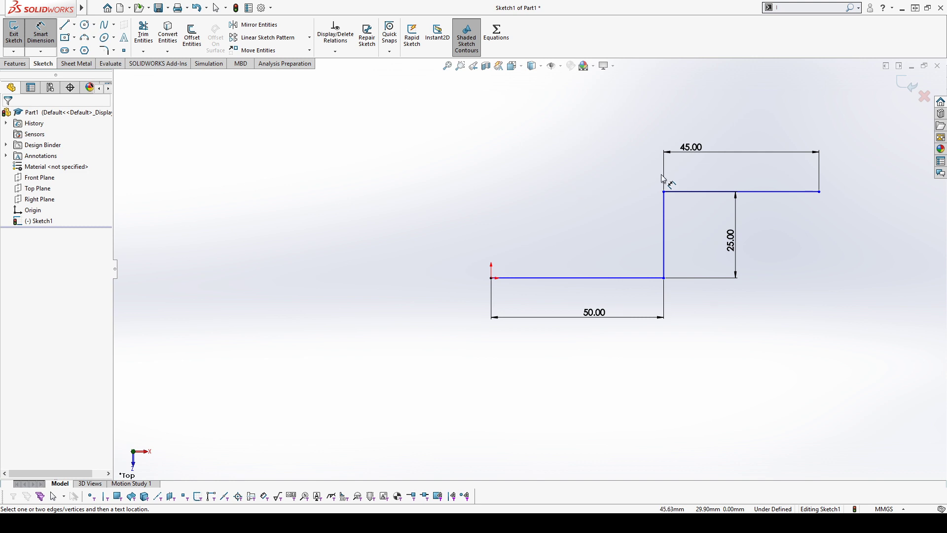
Test the dimensioned chain's freedom by pulling its upper corner out of place, undo that, and try the lower corner.
{"action": "scroll", "coordinate": [700, 180], "scroll_direction": "down", "scroll_amount": 1}
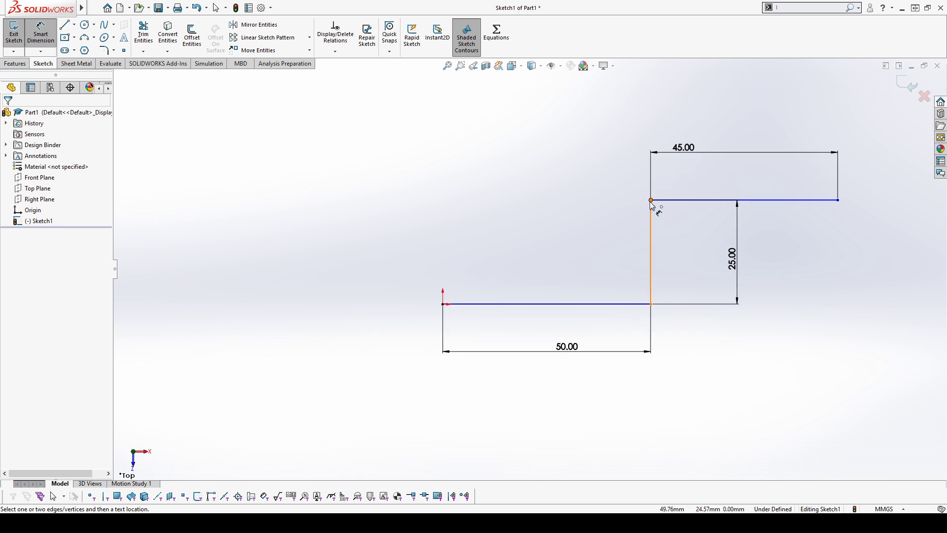
{"action": "key", "text": "Escape"}
{"action": "mouse_move", "coordinate": [652, 201]}
{"action": "left_mouse_down"}
{"action": "mouse_move", "coordinate": [687, 260]}
{"action": "mouse_move", "coordinate": [666, 227]}
{"action": "left_mouse_up"}
{"action": "left_click", "coordinate": [827, 419]}
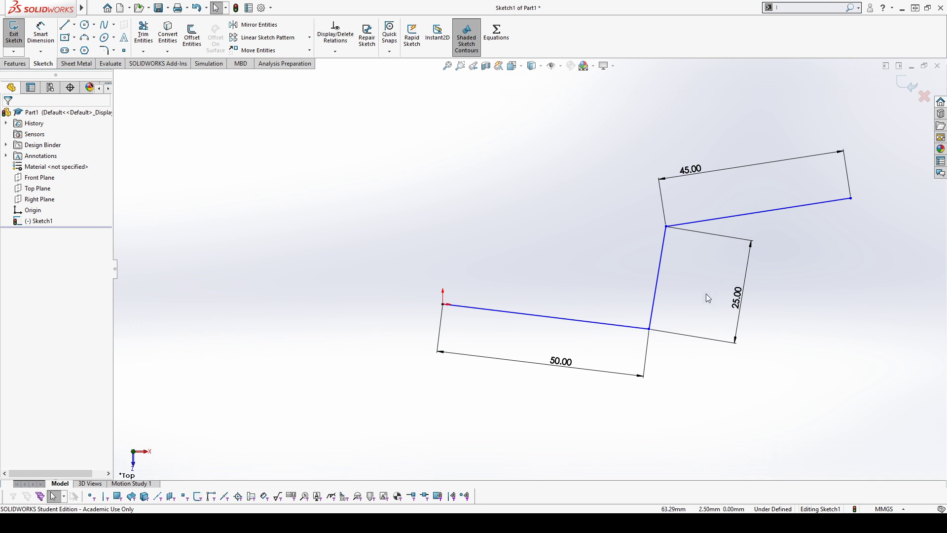
{"action": "key", "text": "ctrl+z"}
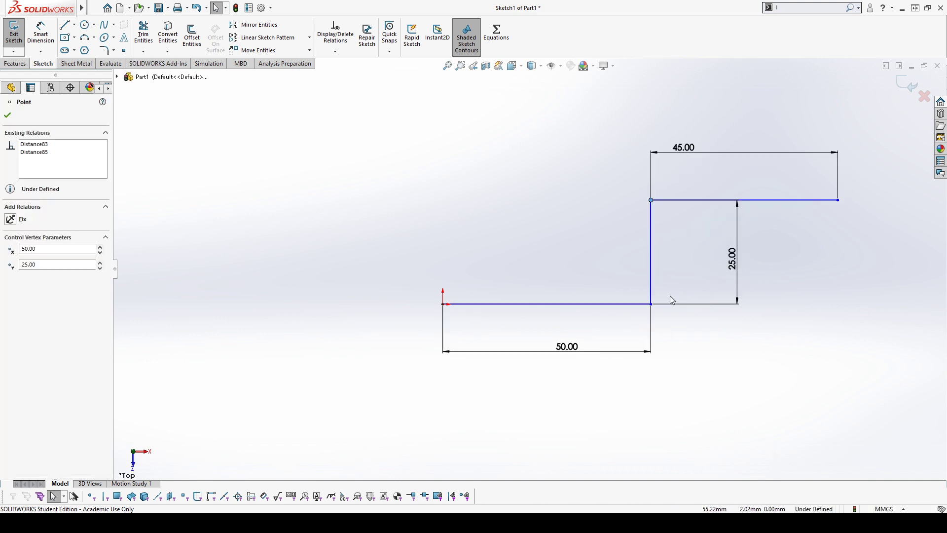
{"action": "mouse_move", "coordinate": [651, 304]}
{"action": "left_mouse_down"}
{"action": "mouse_move", "coordinate": [587, 275]}
{"action": "mouse_move", "coordinate": [618, 308]}
{"action": "left_mouse_up"}
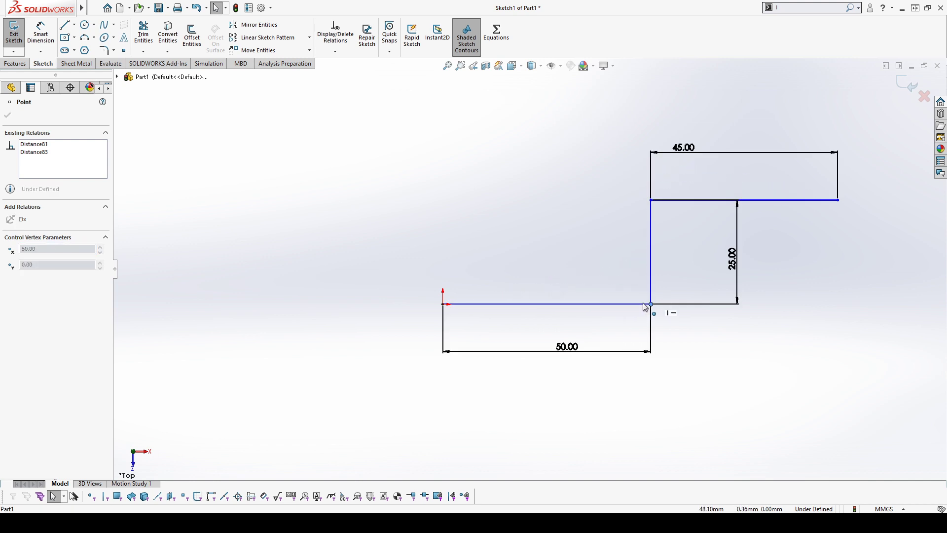
{"action": "left_click_drag", "start_coordinate": [646, 306], "coordinate": [651, 305]}
{"action": "left_click", "coordinate": [474, 203]}
Sketch a vertical construction line about 27.4 mm up from the origin and delete it.
{"action": "left_click", "coordinate": [64, 24]}
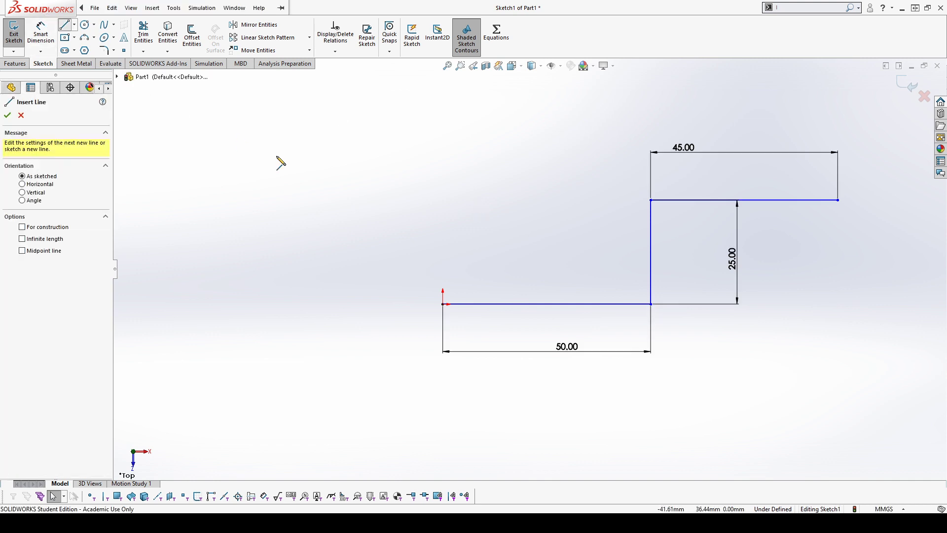
{"action": "left_click", "coordinate": [49, 227]}
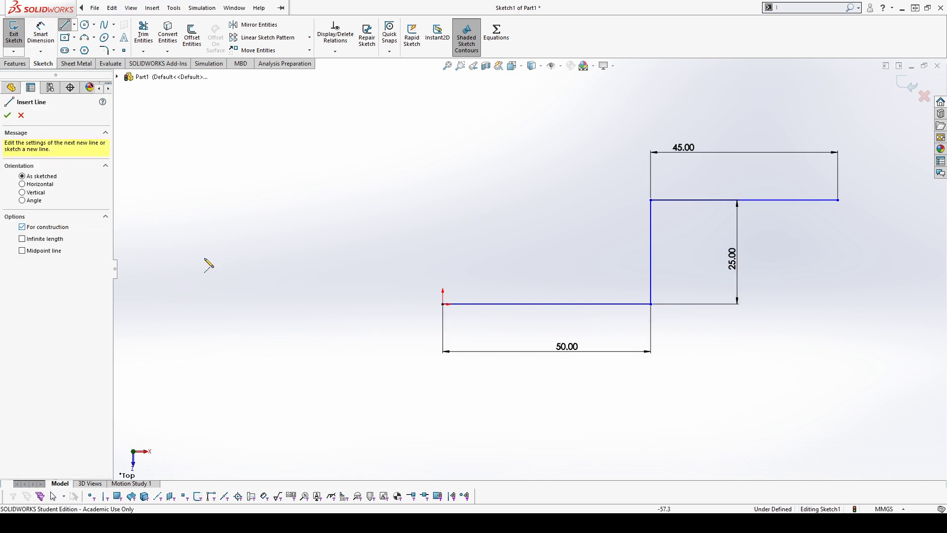
{"action": "left_click", "coordinate": [443, 304]}
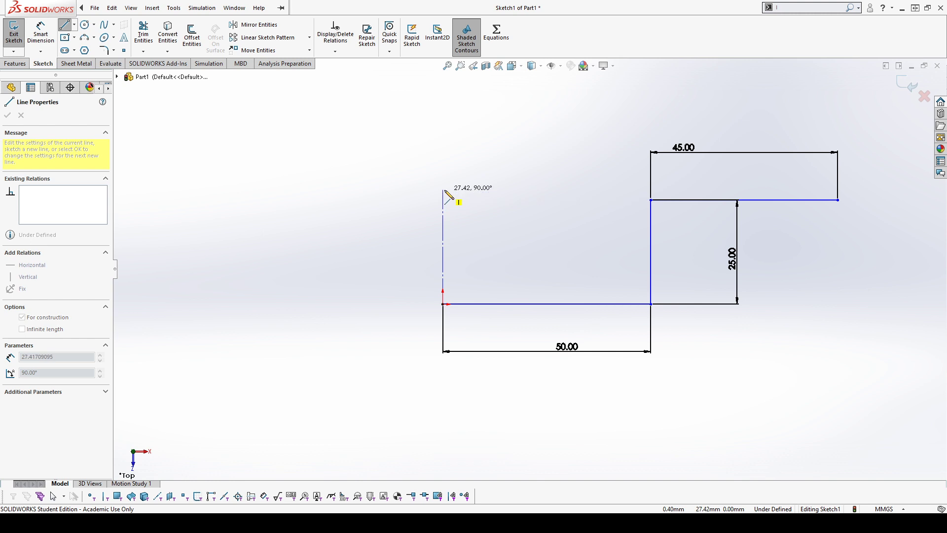
{"action": "left_click", "coordinate": [443, 191]}
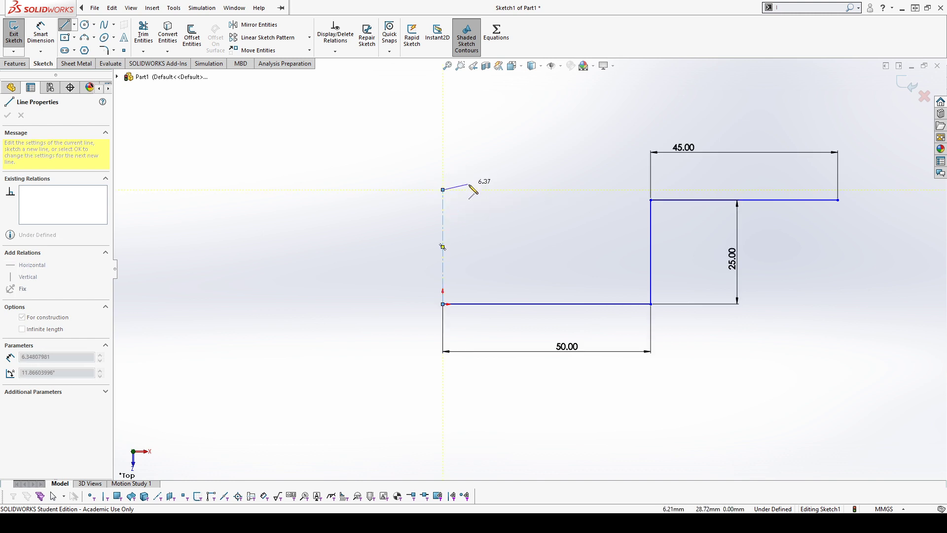
{"action": "key", "text": "Escape"}
{"action": "left_click", "coordinate": [443, 232]}
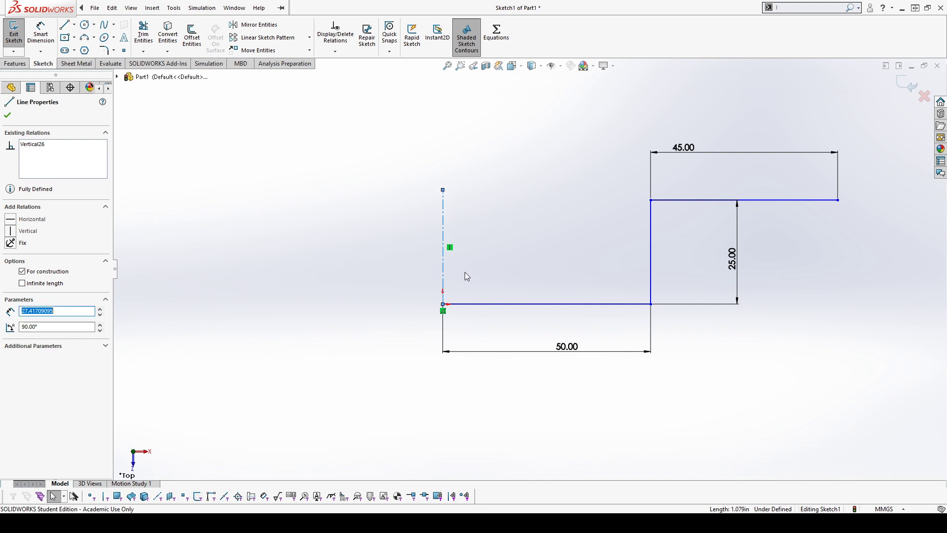
{"action": "key", "text": "Delete"}
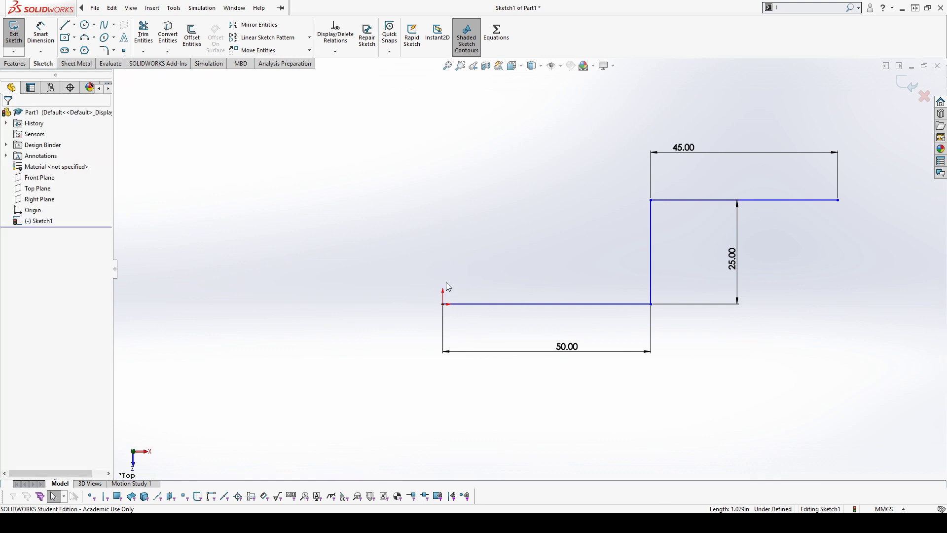
Move the 25 mm dimension to the left side of the vertical line and fully define all entities in the sketch with relations.
{"action": "left_click_drag", "start_coordinate": [720, 257], "coordinate": [618, 250]}
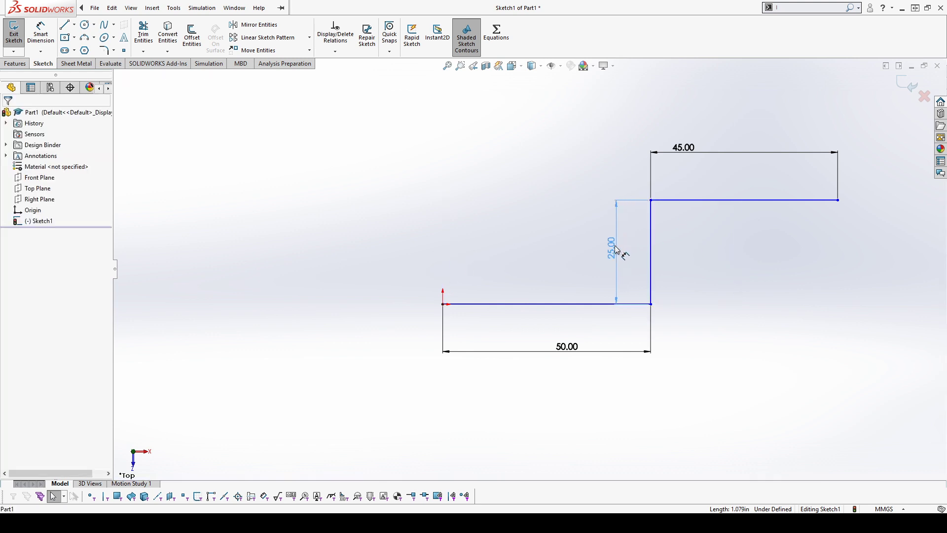
{"action": "left_click", "coordinate": [745, 260]}
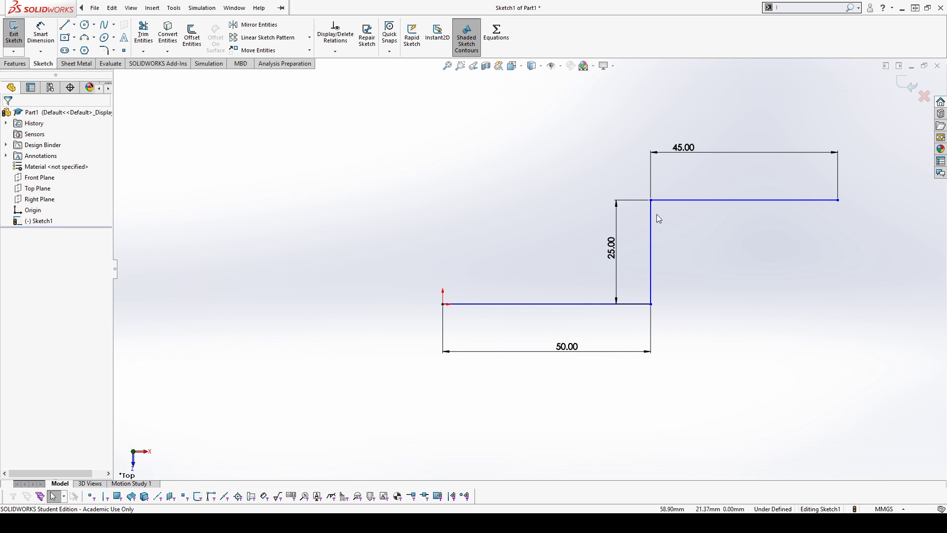
{"action": "left_click", "coordinate": [335, 52]}
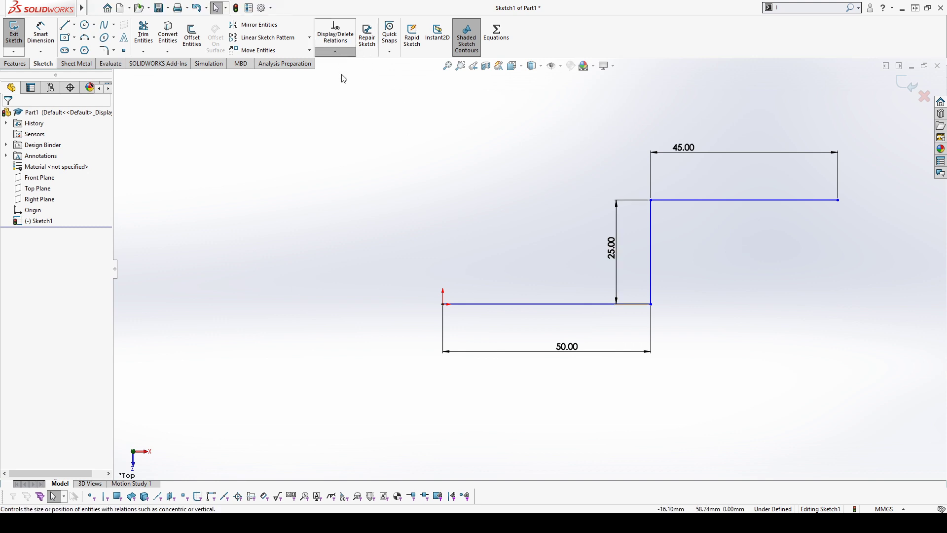
{"action": "left_click", "coordinate": [344, 88]}
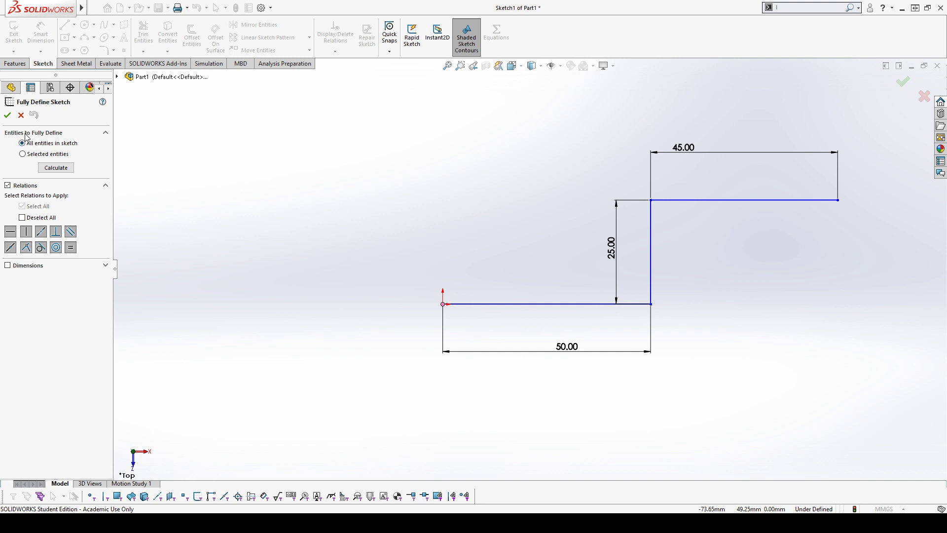
{"action": "left_click", "coordinate": [26, 155]}
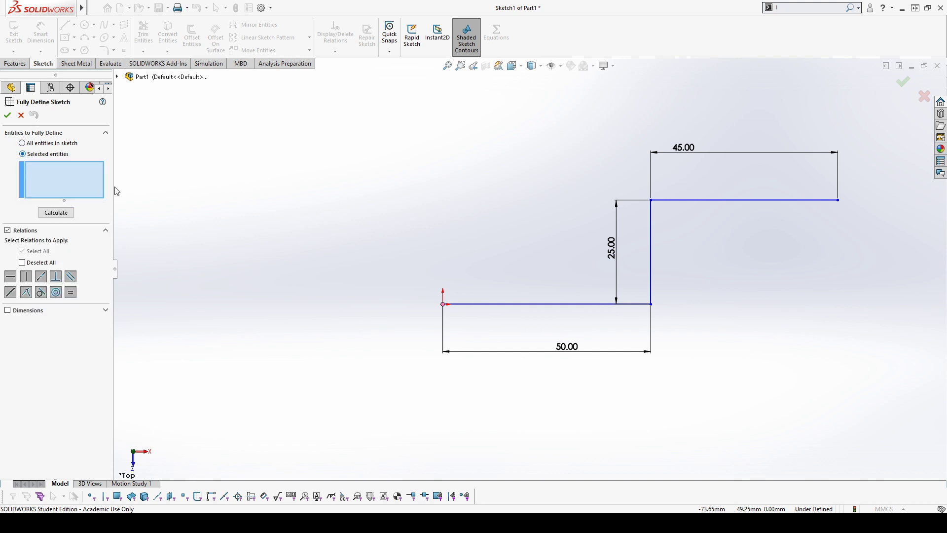
{"action": "left_click", "coordinate": [566, 304]}
{"action": "left_click", "coordinate": [651, 230]}
{"action": "left_click", "coordinate": [688, 200]}
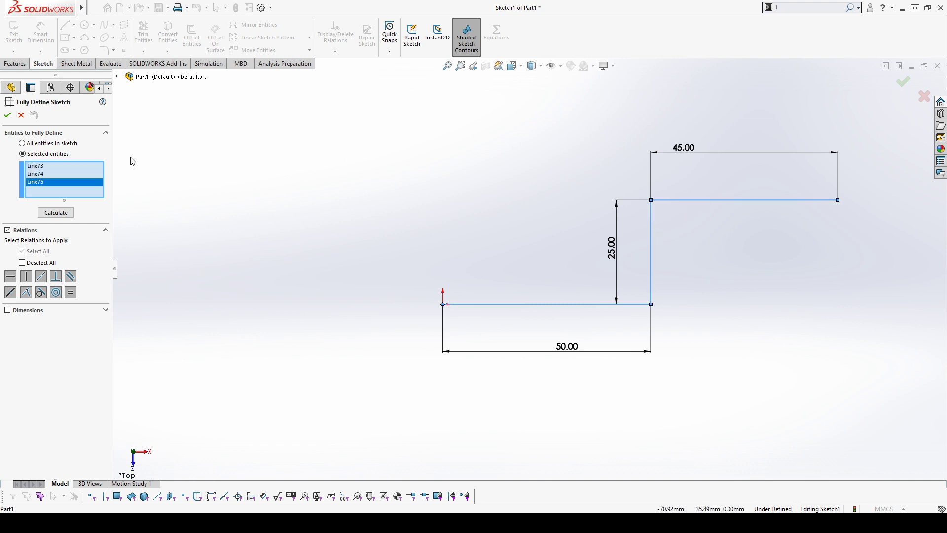
{"action": "left_click", "coordinate": [35, 147]}
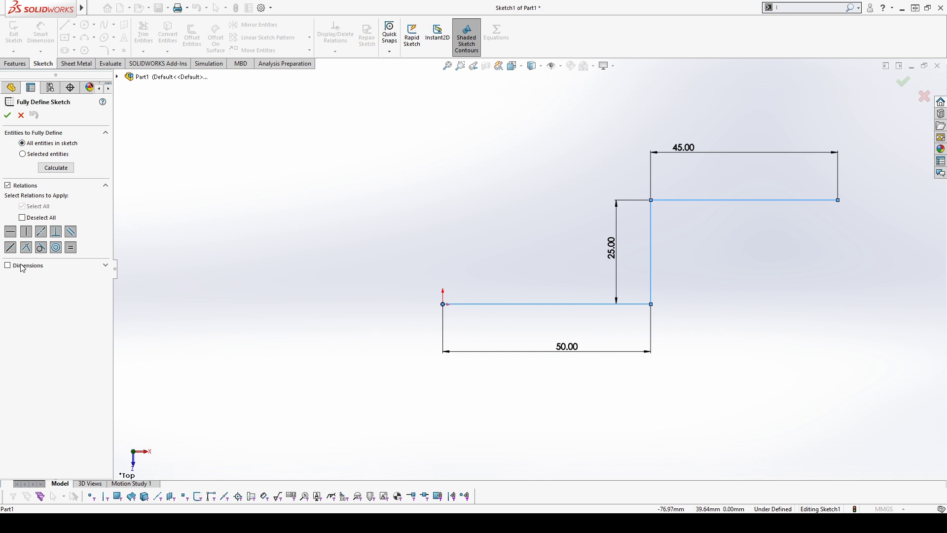
{"action": "left_click", "coordinate": [8, 115]}
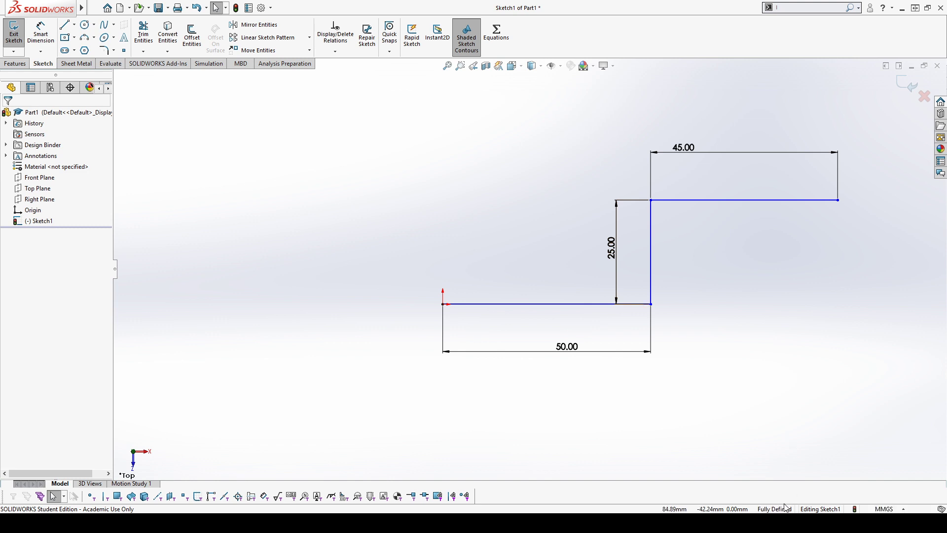
Check the definition status of the vertical line's upper and lower corner points.
{"action": "left_click", "coordinate": [655, 203]}
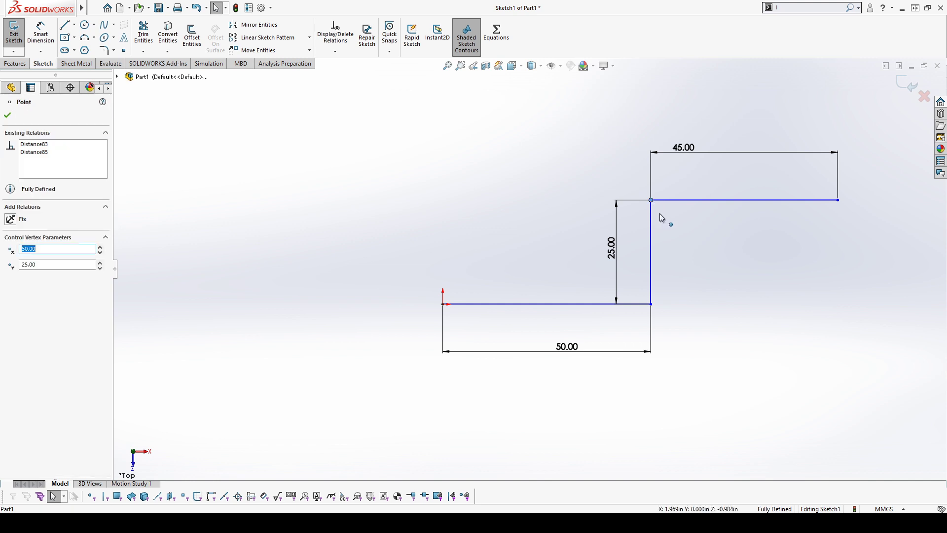
{"action": "left_click", "coordinate": [740, 266]}
{"action": "left_click", "coordinate": [652, 305]}
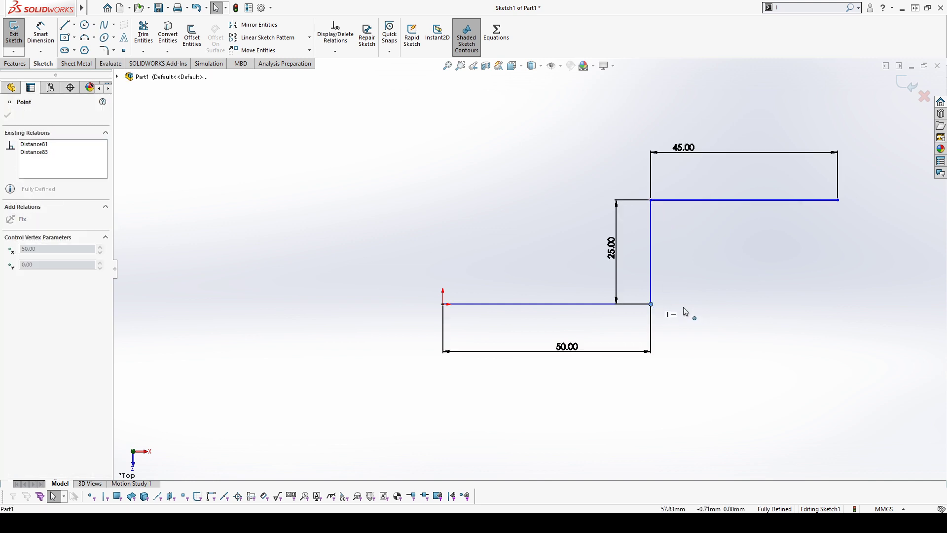
{"action": "left_click", "coordinate": [756, 302]}
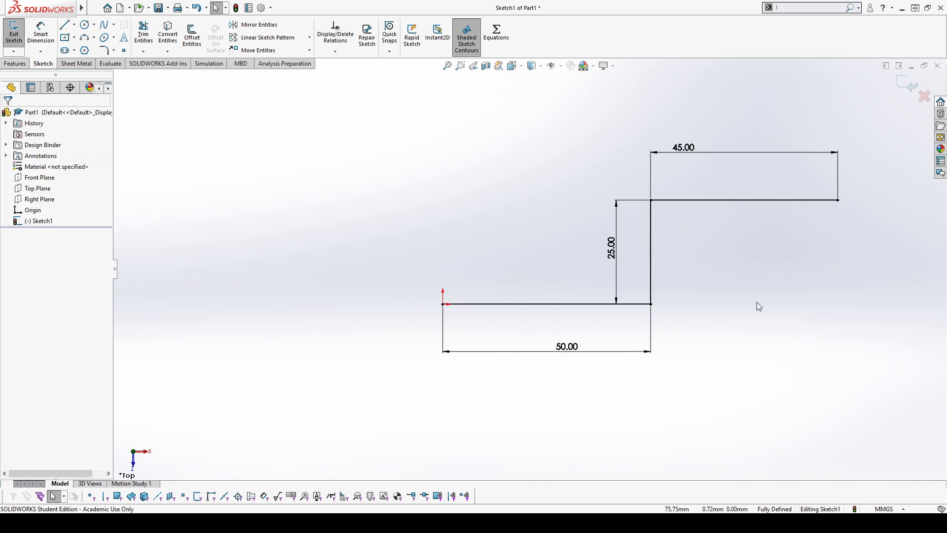
Inspect the relations on the vertical, upper horizontal and lower horizontal lines of the chain.
{"action": "left_click", "coordinate": [657, 251]}
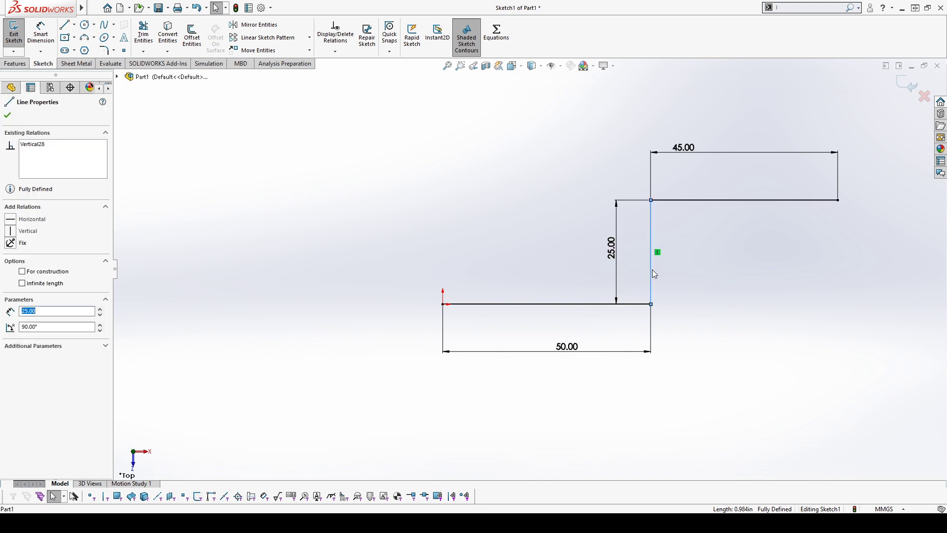
{"action": "left_click", "coordinate": [660, 201]}
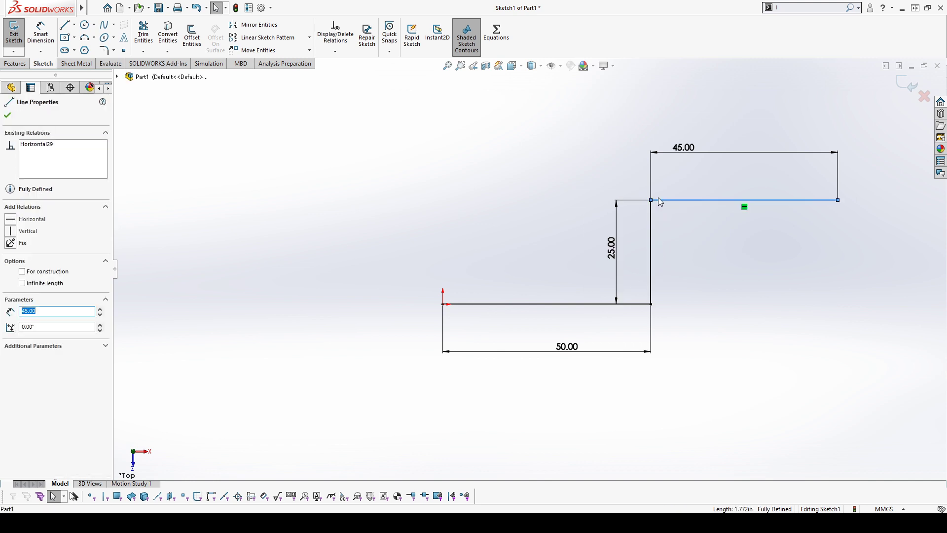
{"action": "left_click", "coordinate": [588, 304]}
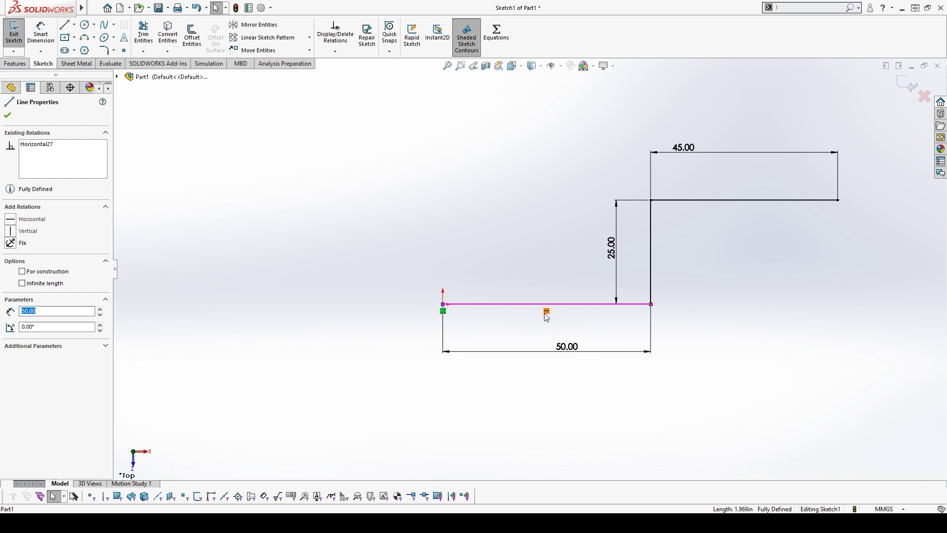
{"action": "left_click", "coordinate": [539, 239]}
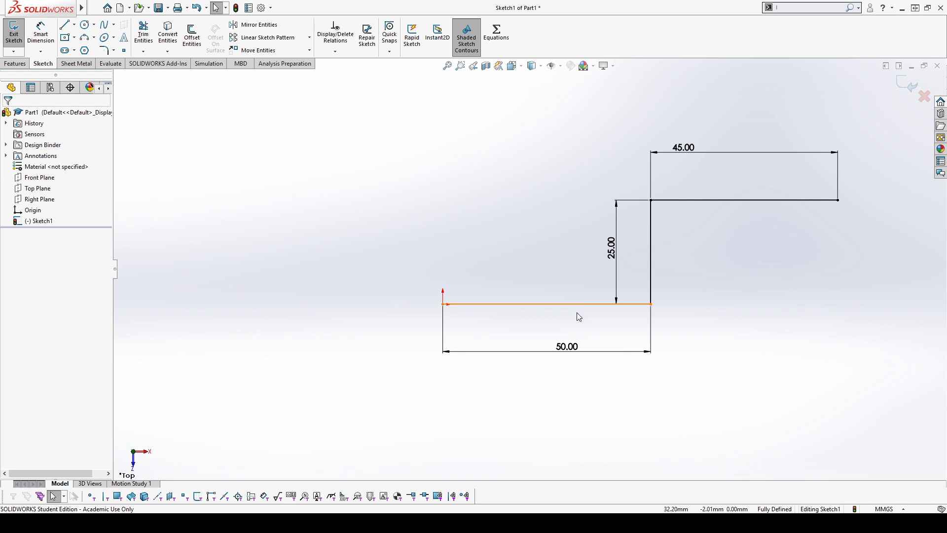
{"action": "left_click", "coordinate": [615, 311]}
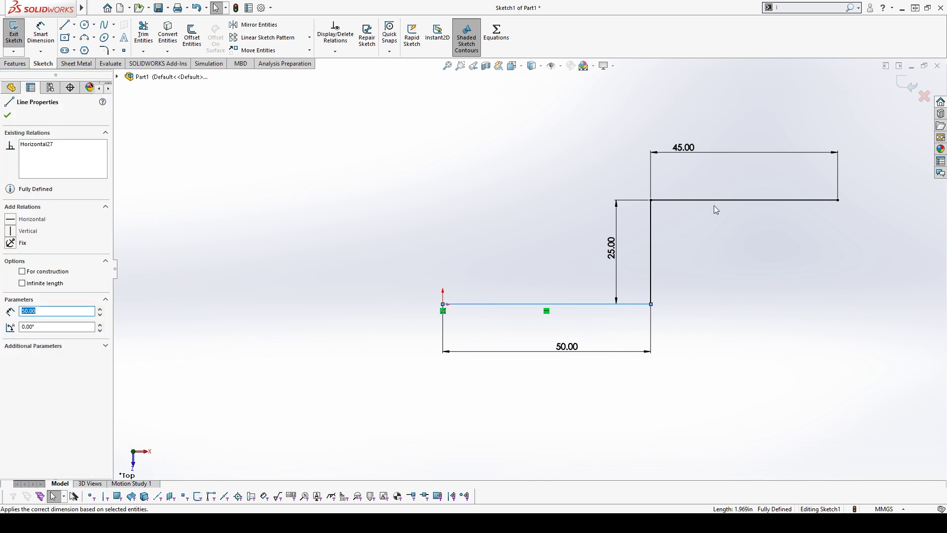
{"action": "left_click", "coordinate": [715, 199]}
{"action": "left_click", "coordinate": [607, 308]}
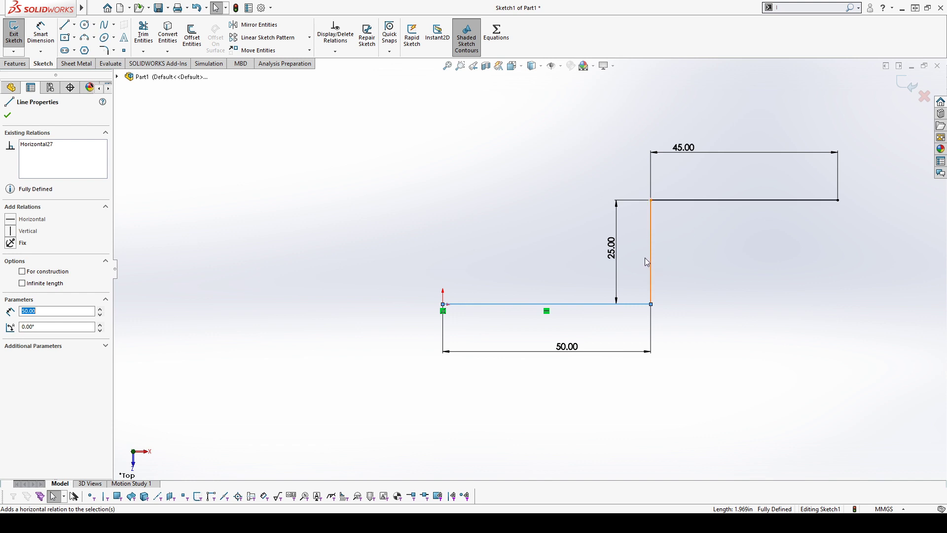
{"action": "left_click", "coordinate": [482, 227]}
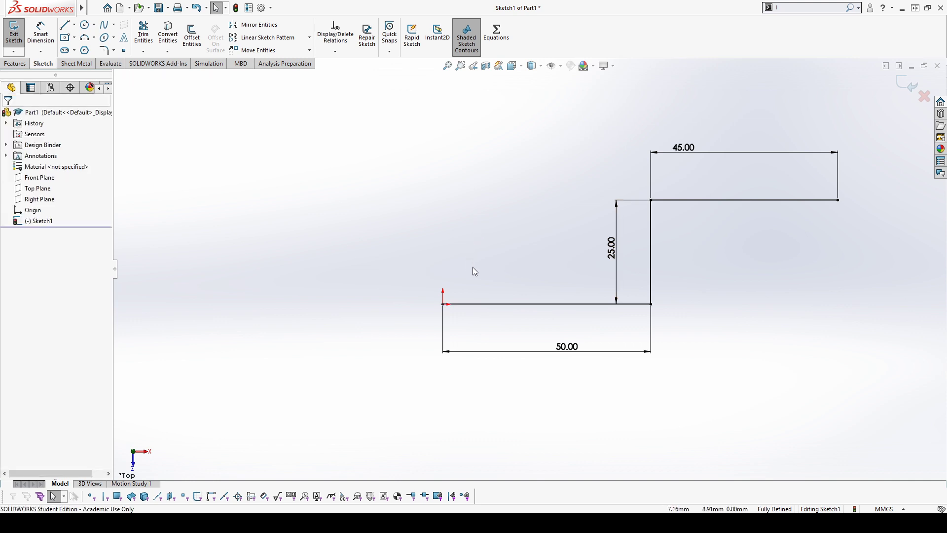
Replace the dimensioned chain with a closed five-sided zigzag profile drawn from the origin, about 86 mm wide and 45 mm high.
{"action": "mouse_move", "coordinate": [373, 119]}
{"action": "left_mouse_down"}
{"action": "mouse_move", "coordinate": [679, 314]}
{"action": "mouse_move", "coordinate": [908, 423]}
{"action": "left_mouse_up"}
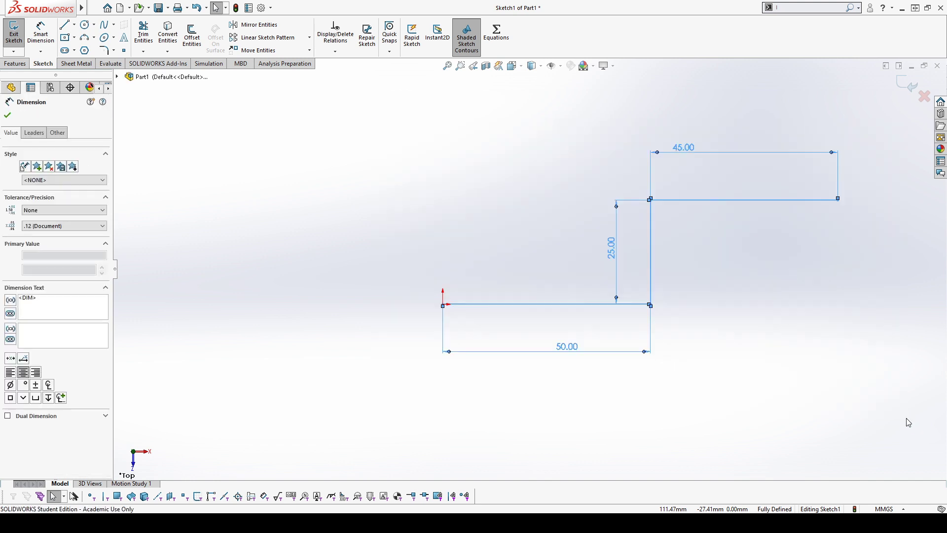
{"action": "key", "text": "Delete"}
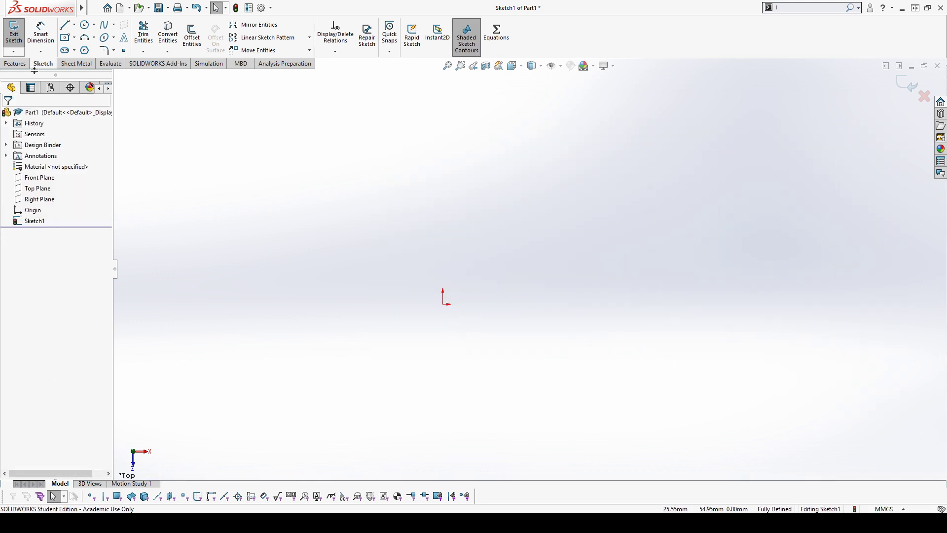
{"action": "left_click", "coordinate": [64, 25]}
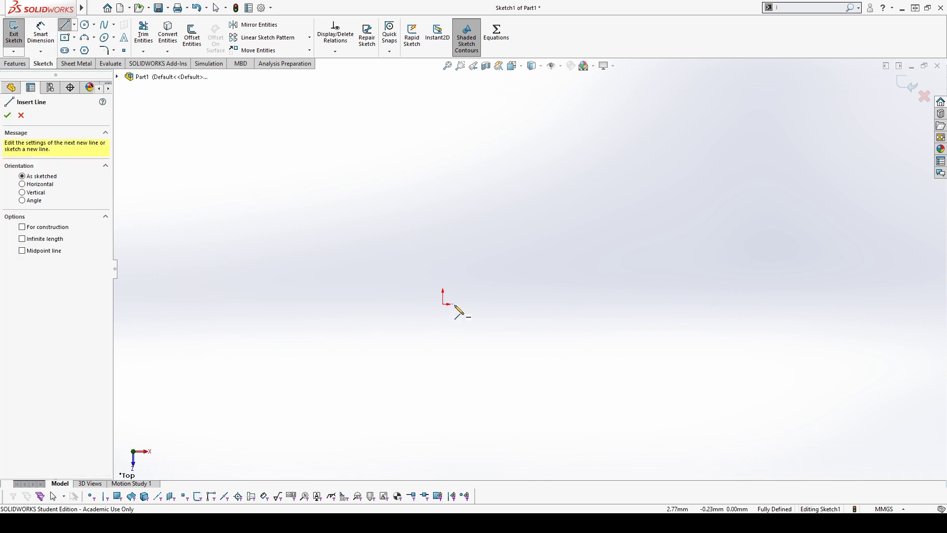
{"action": "left_click_drag", "start_coordinate": [443, 303], "coordinate": [560, 216]}
{"action": "left_click", "coordinate": [705, 239]}
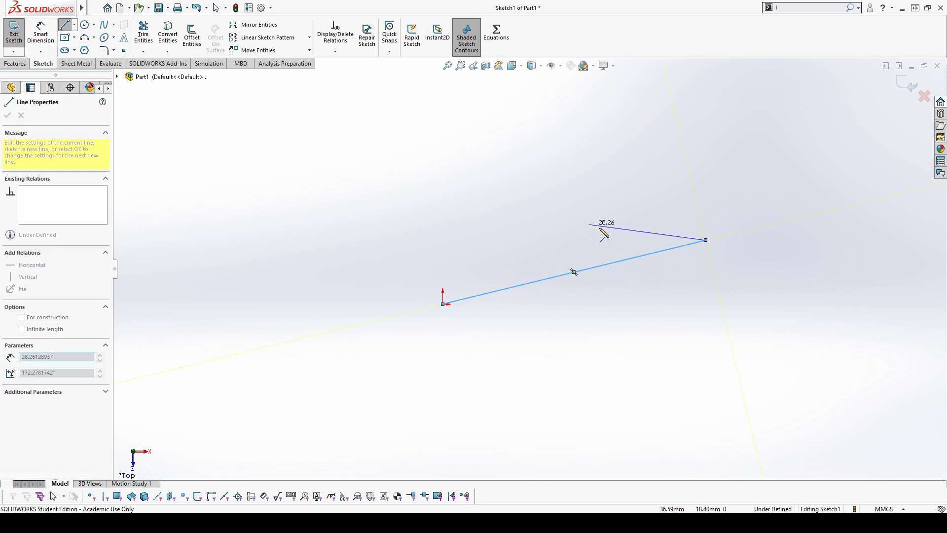
{"action": "left_click", "coordinate": [622, 188]}
{"action": "left_click", "coordinate": [800, 143]}
{"action": "left_click", "coordinate": [467, 117]}
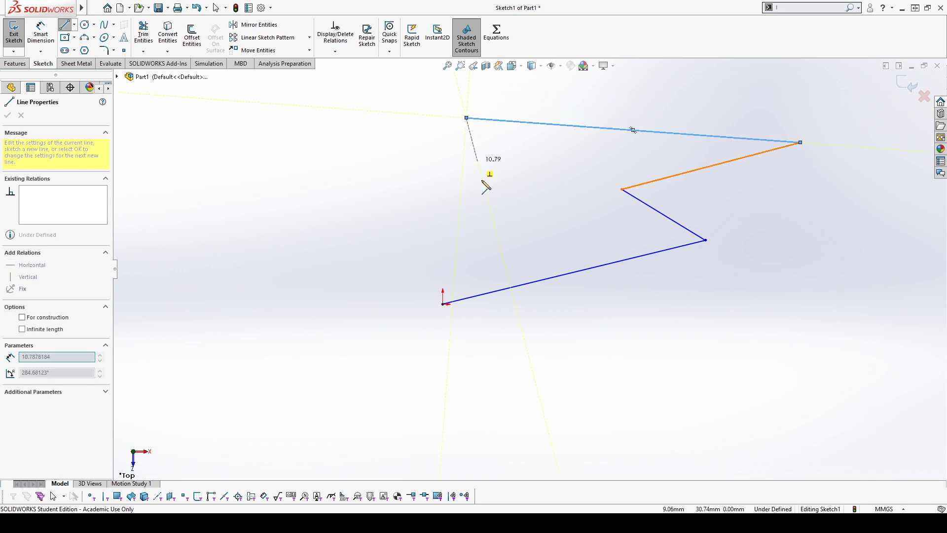
{"action": "left_click", "coordinate": [443, 304]}
{"action": "key", "text": "Escape"}
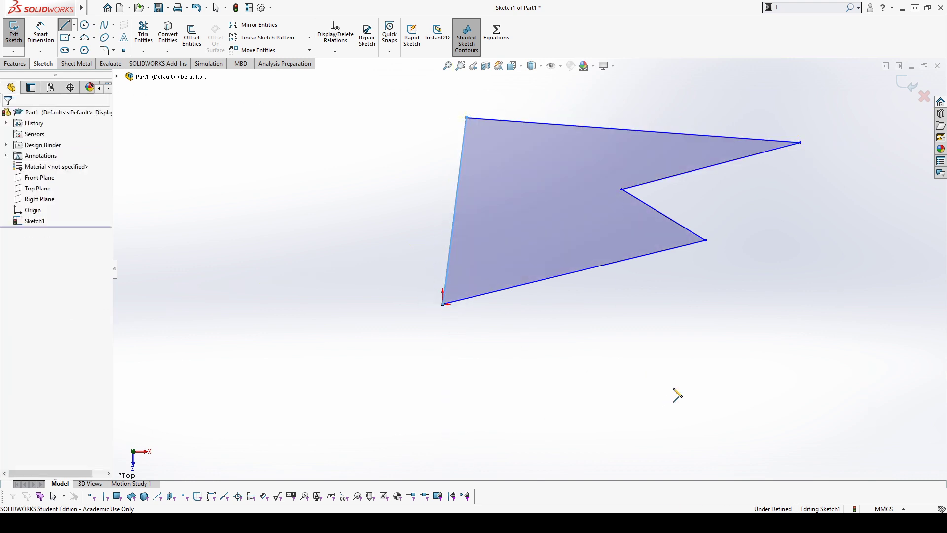
Fully define all entities of the closed profile with Fully Define Sketch, applying both relations and dimensions.
{"action": "left_click", "coordinate": [335, 51]}
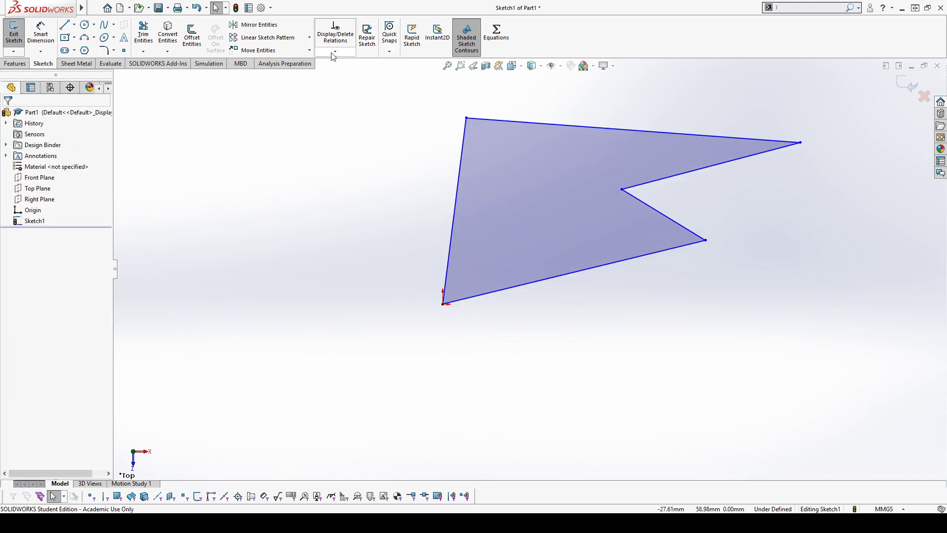
{"action": "left_click", "coordinate": [346, 84]}
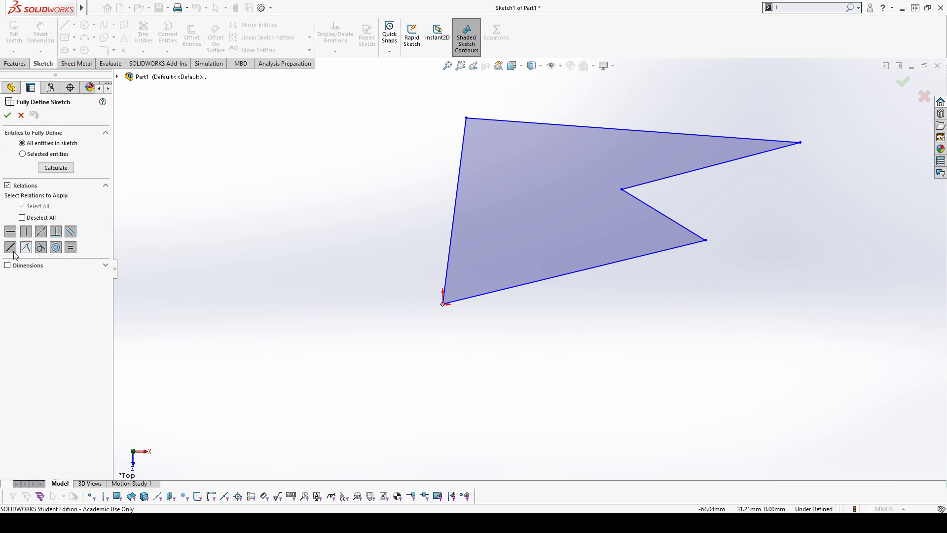
{"action": "left_click", "coordinate": [23, 264]}
{"action": "left_click", "coordinate": [7, 115]}
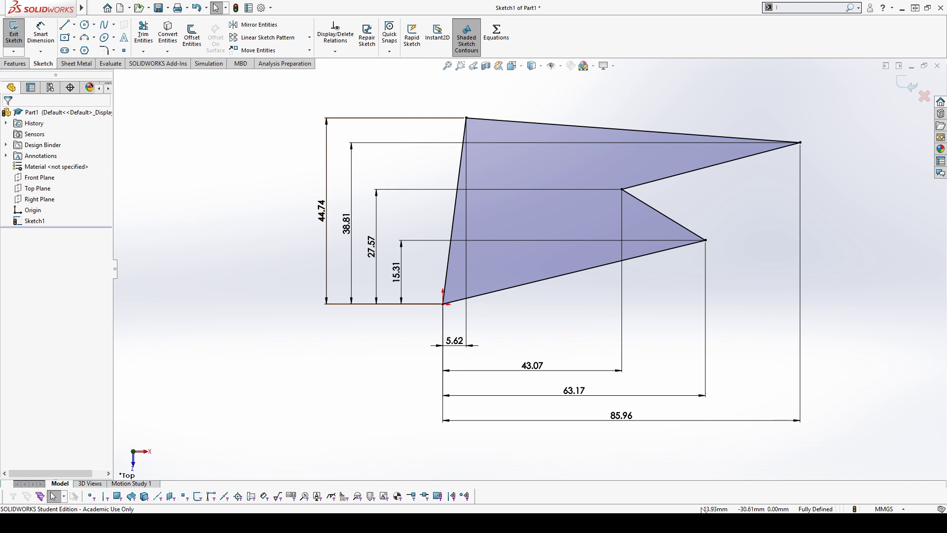
Set the profile's overall horizontal dimension to 95 mm and the lower tip's horizontal distance from the origin to 66 mm.
{"action": "left_click", "coordinate": [618, 420]}
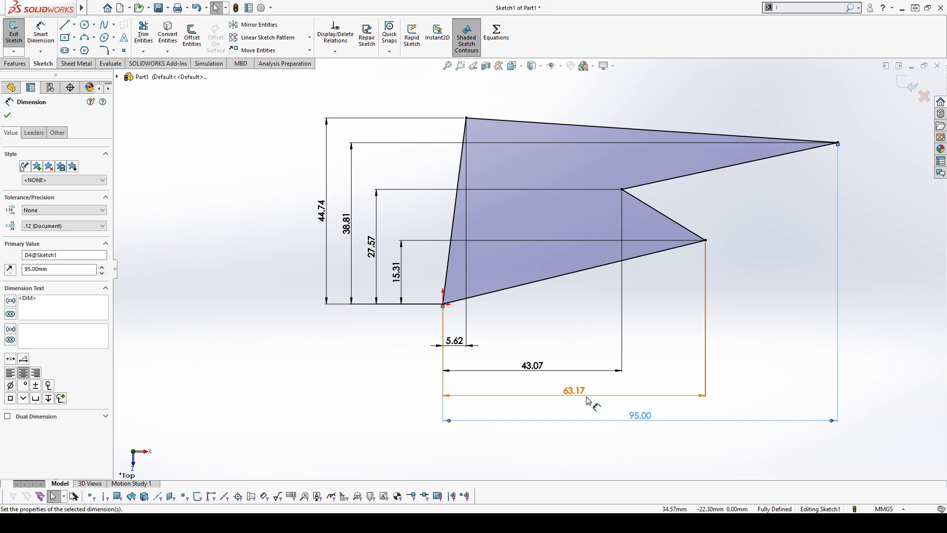
{"action": "left_click", "coordinate": [656, 395]}
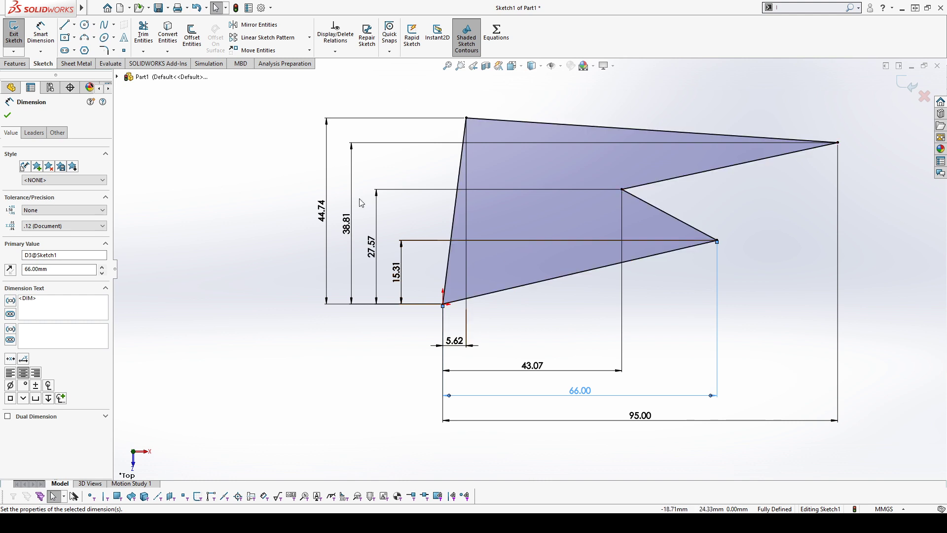
Delete the entire closed zigzag profile together with all its dimensions, leaving the sketch empty.
{"action": "left_click", "coordinate": [252, 129]}
{"action": "scroll", "coordinate": [289, 163], "scroll_direction": "up", "scroll_amount": 3}
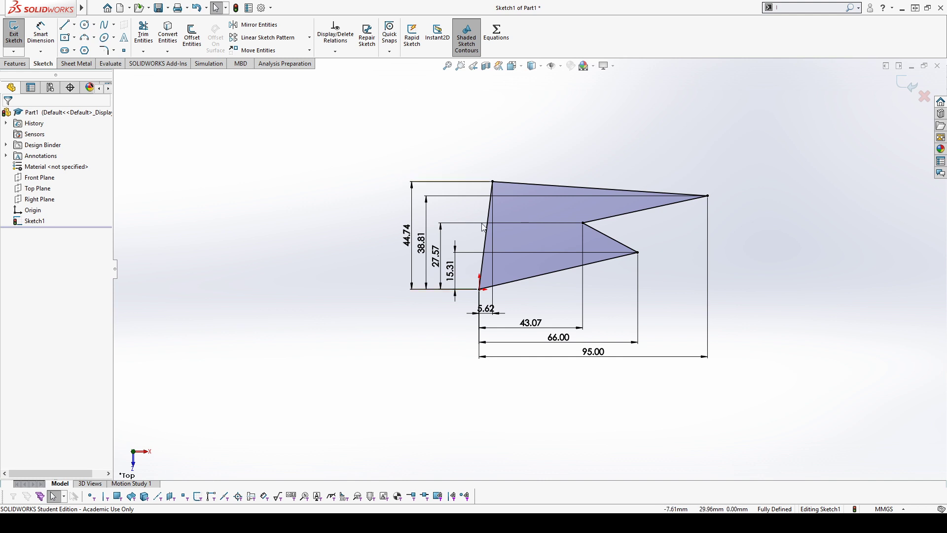
{"action": "scroll", "coordinate": [605, 170], "scroll_direction": "down", "scroll_amount": 3}
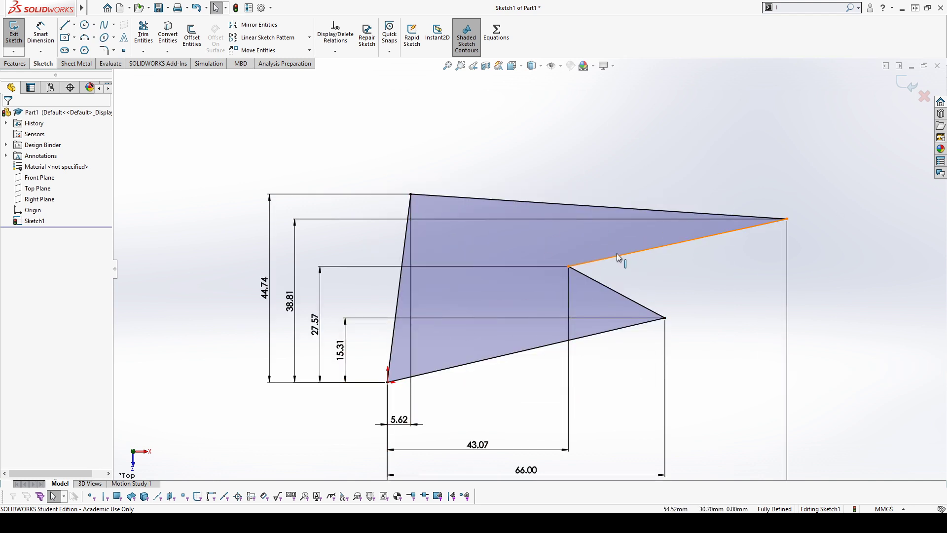
{"action": "scroll", "coordinate": [284, 237], "scroll_direction": "up", "scroll_amount": 1}
{"action": "scroll", "coordinate": [529, 268], "scroll_direction": "up", "scroll_amount": 3}
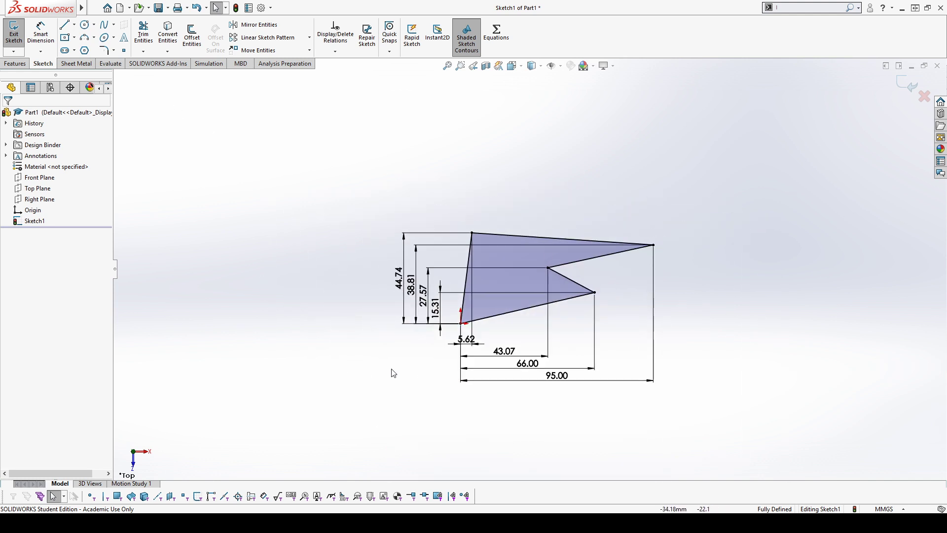
{"action": "mouse_move", "coordinate": [355, 145]}
{"action": "left_mouse_down"}
{"action": "mouse_move", "coordinate": [370, 188]}
{"action": "mouse_move", "coordinate": [816, 450]}
{"action": "left_mouse_up"}
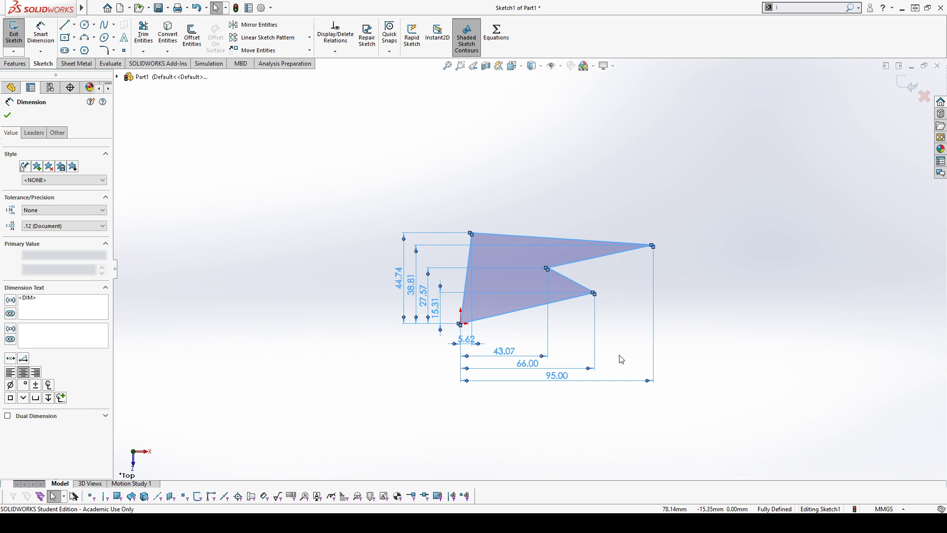
{"action": "key", "text": "Delete"}
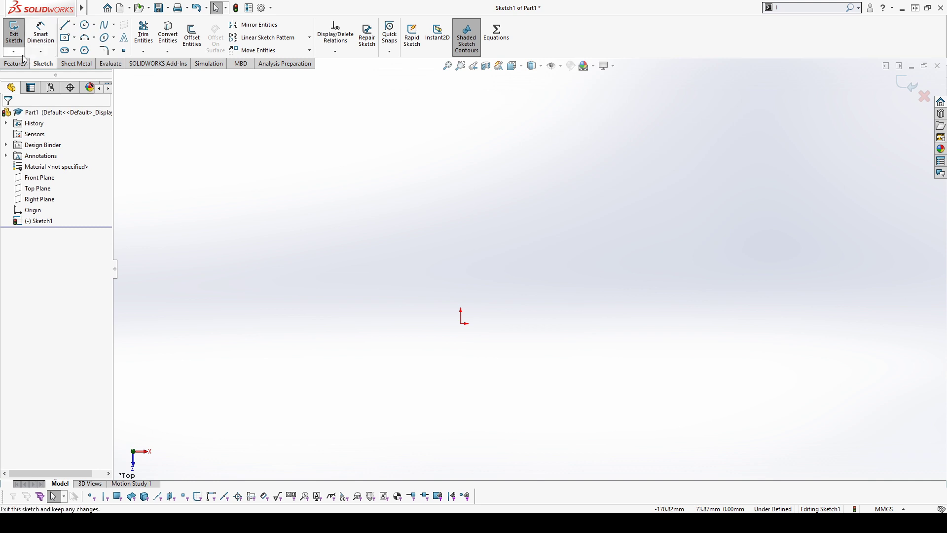
Draw a center rectangle from the origin, about 125 mm wide and 108 mm high.
{"action": "left_click", "coordinate": [67, 41]}
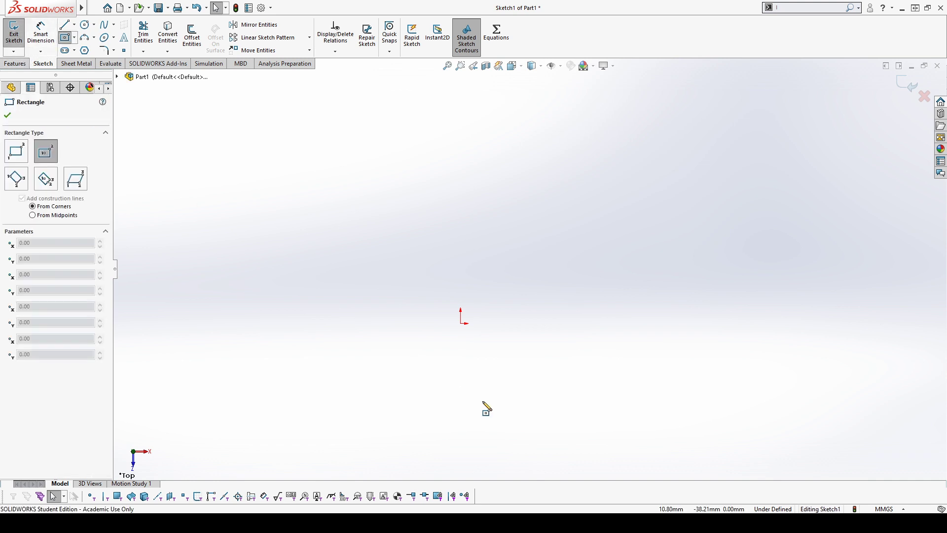
{"action": "left_click", "coordinate": [462, 324]}
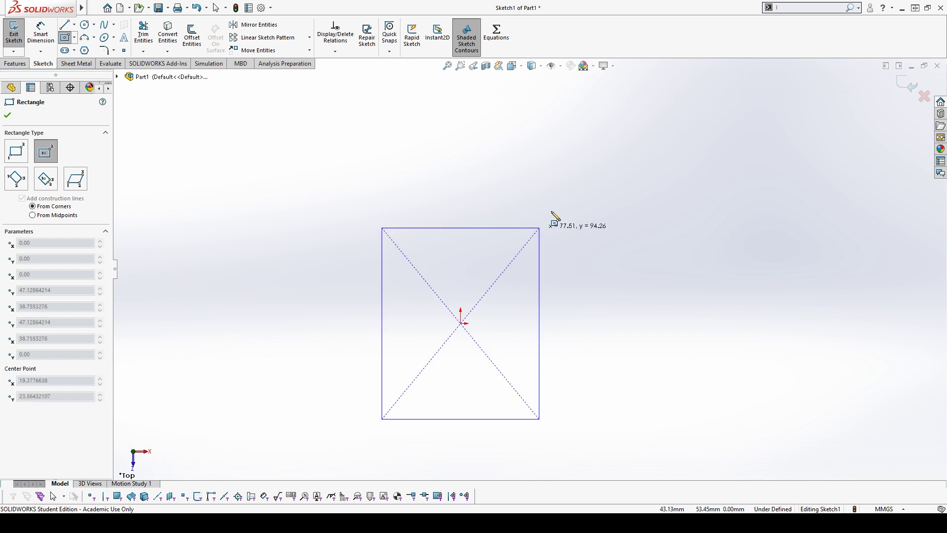
{"action": "left_click", "coordinate": [587, 214]}
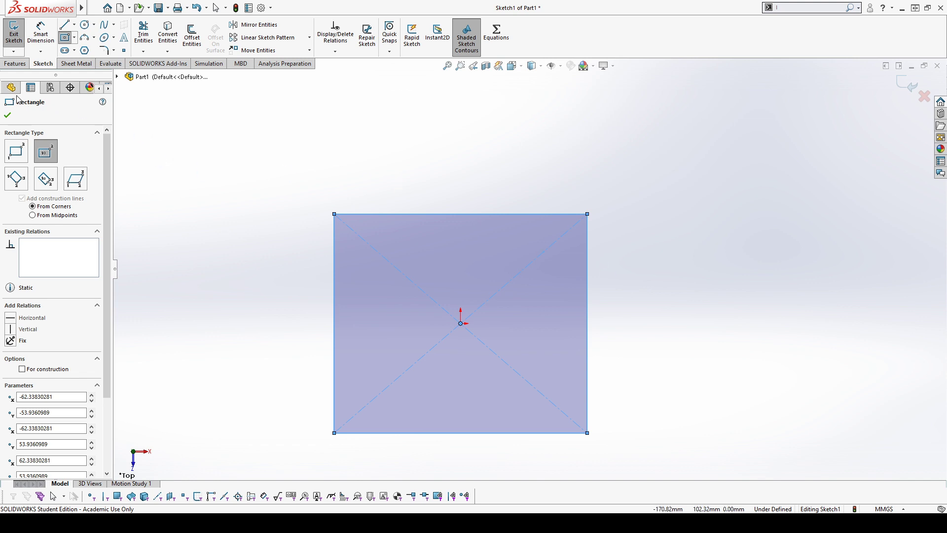
{"action": "left_click", "coordinate": [263, 138]}
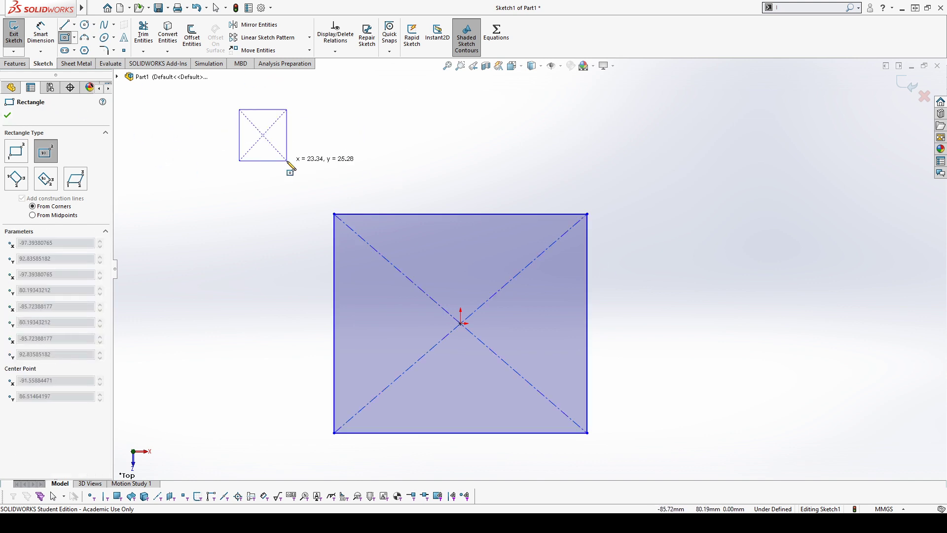
{"action": "key", "text": "Escape"}
Make the rectangle's upper horizontal side and adjacent vertical side equal in length.
{"action": "left_click_drag", "start_coordinate": [614, 180], "coordinate": [561, 241]}
{"action": "left_click", "coordinate": [445, 329], "text": "ctrl"}
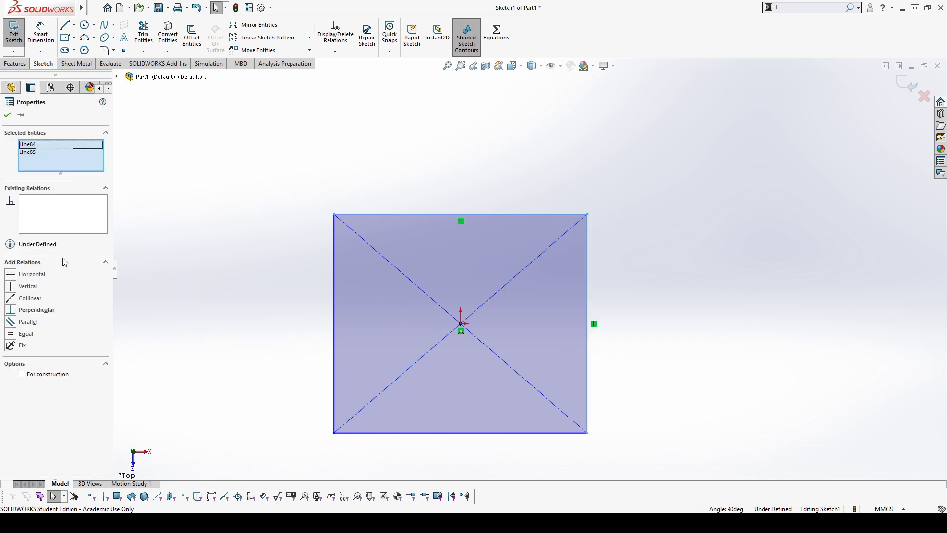
{"action": "left_click", "coordinate": [8, 334]}
{"action": "left_click", "coordinate": [673, 264]}
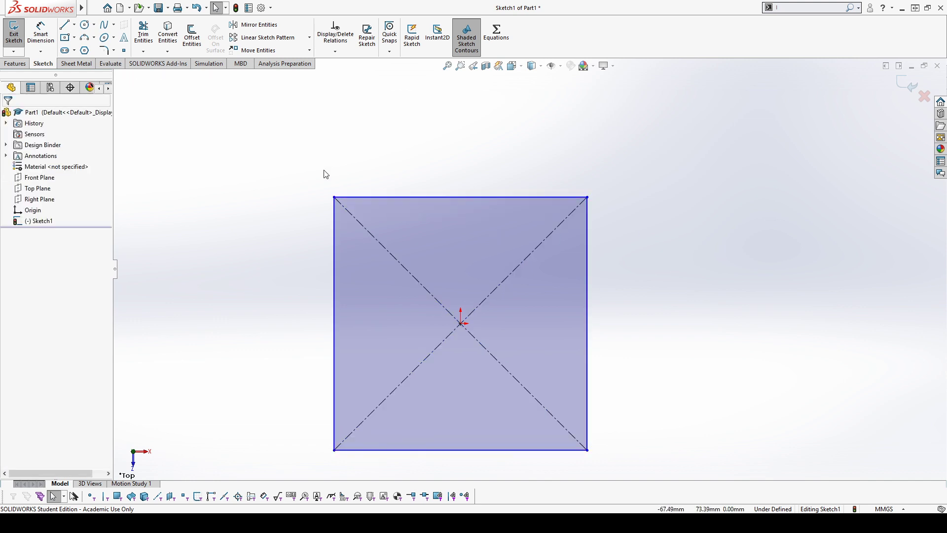
Dimension the square's upper side and set its length to 100 mm.
{"action": "key", "text": "d"}
{"action": "left_click", "coordinate": [474, 197]}
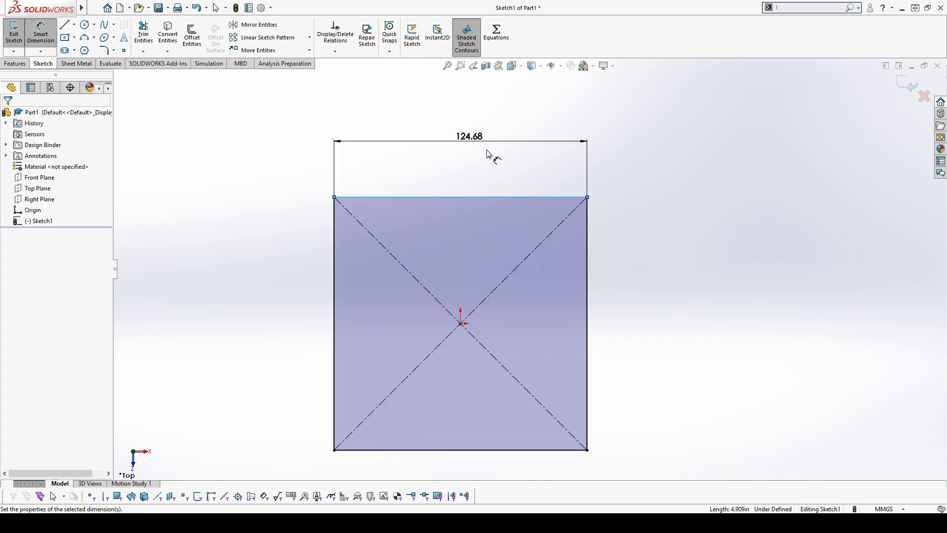
{"action": "left_click", "coordinate": [487, 150]}
{"action": "type", "text": "100"}
{"action": "key", "text": "Return"}
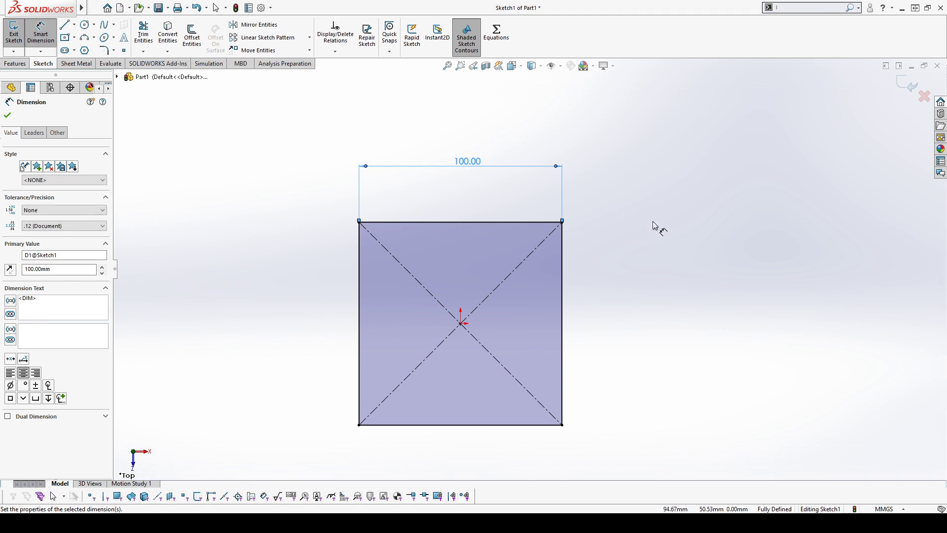
{"action": "left_click", "coordinate": [653, 222]}
Extrude the square sketch as a blind boss with a depth of 50 mm.
{"action": "left_click", "coordinate": [11, 39]}
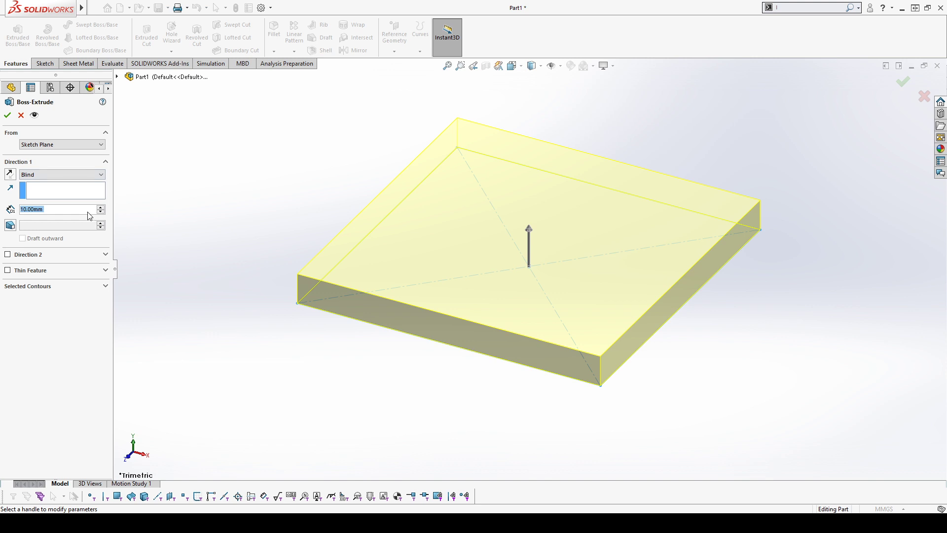
{"action": "type", "text": "50"}
{"action": "key", "text": "Return"}
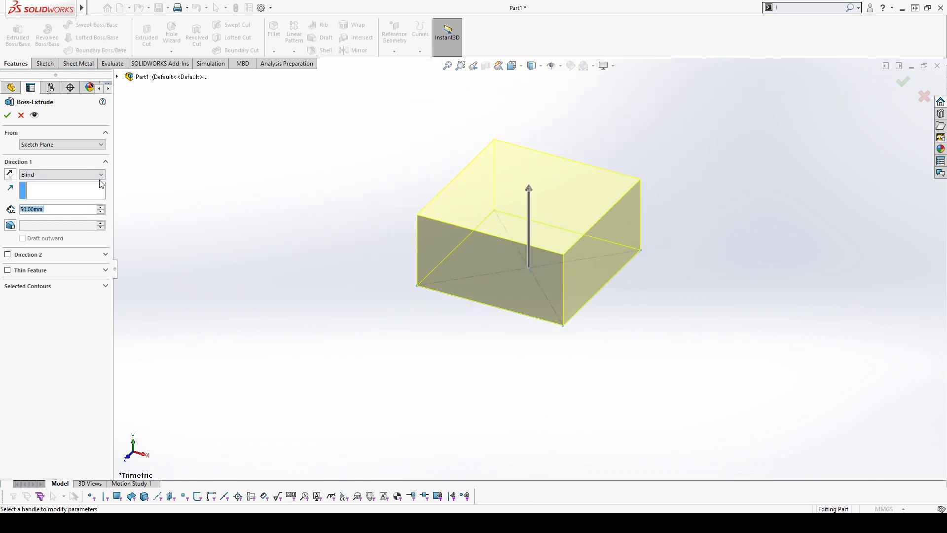
{"action": "left_click", "coordinate": [7, 115]}
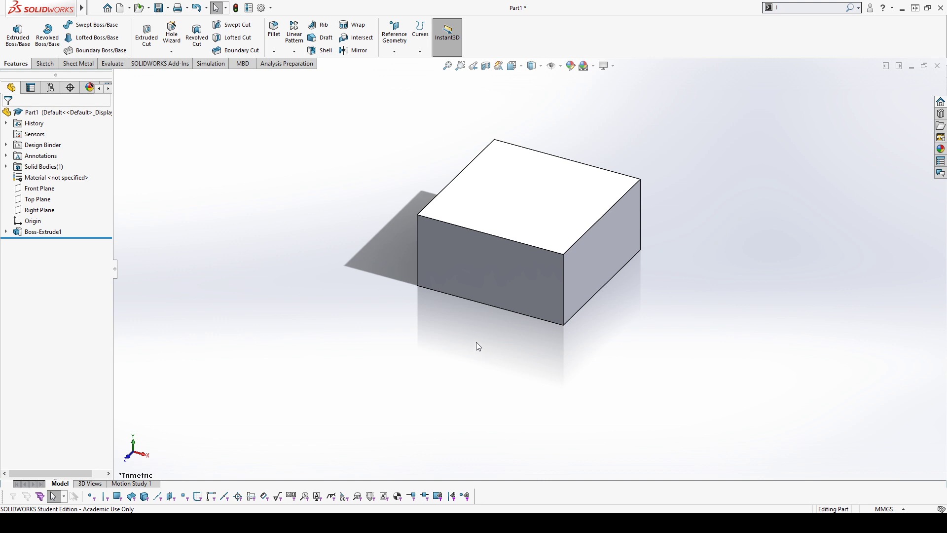
Start a new sketch on the top face of the extruded block.
{"action": "left_click", "coordinate": [498, 183]}
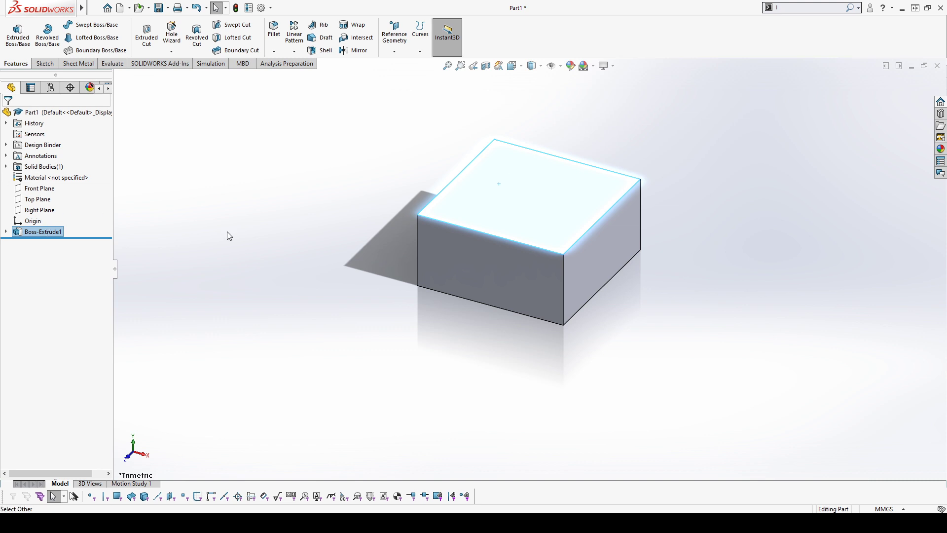
{"action": "left_click", "coordinate": [403, 172]}
{"action": "left_click", "coordinate": [499, 183]}
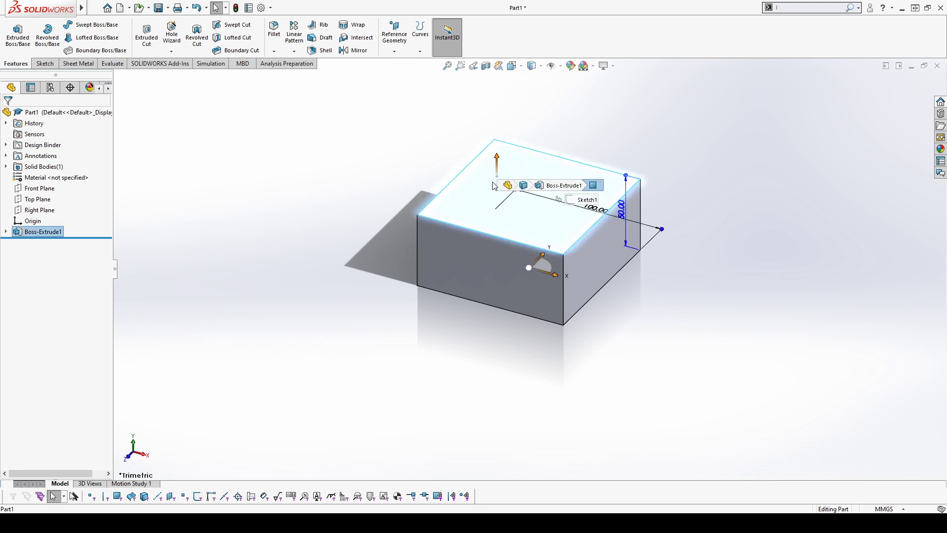
{"action": "left_click", "coordinate": [43, 63]}
{"action": "left_click", "coordinate": [16, 41]}
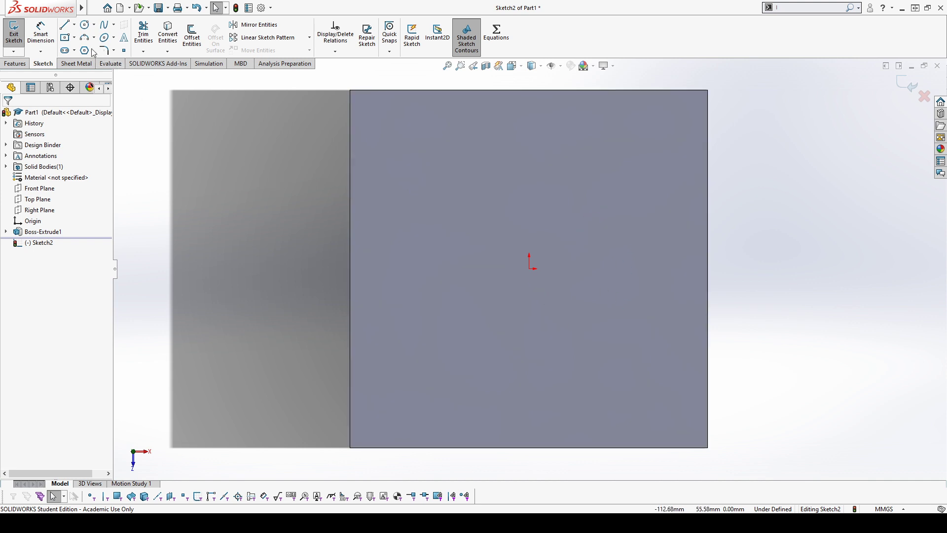
Sketch a circle about 27 mm in diameter in the upper-left quarter of the block's top face.
{"action": "left_click", "coordinate": [85, 24]}
{"action": "left_click_drag", "start_coordinate": [432, 165], "coordinate": [479, 183]}
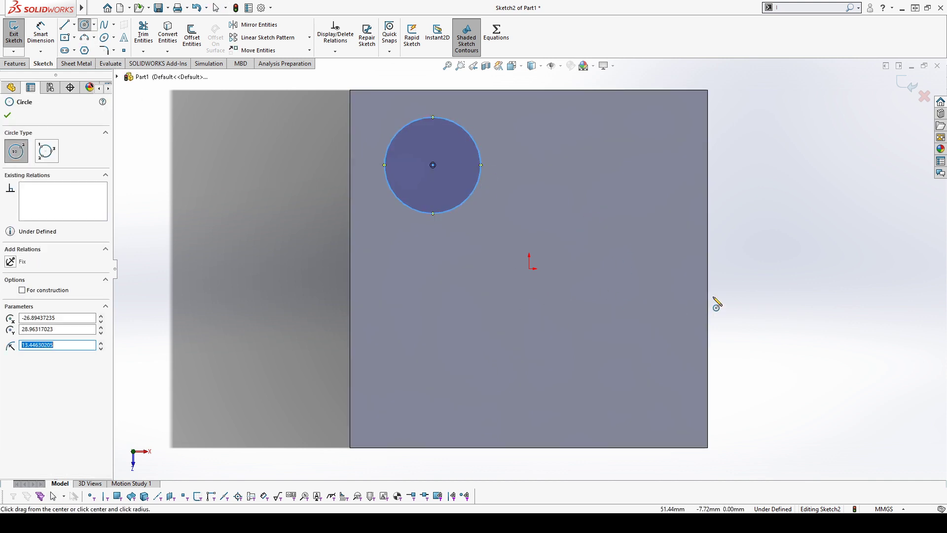
{"action": "key", "text": "Escape"}
Inspect the circle in a tilted view, return normal to the sketch plane and delete the circle.
{"action": "mouse_move", "coordinate": [824, 404]}
{"action": "middle_mouse_down"}
{"action": "mouse_move", "coordinate": [797, 312]}
{"action": "mouse_move", "coordinate": [727, 266]}
{"action": "mouse_move", "coordinate": [689, 312]}
{"action": "mouse_move", "coordinate": [695, 365]}
{"action": "mouse_move", "coordinate": [827, 275]}
{"action": "mouse_move", "coordinate": [835, 386]}
{"action": "mouse_move", "coordinate": [837, 296]}
{"action": "mouse_move", "coordinate": [807, 344]}
{"action": "mouse_move", "coordinate": [731, 393]}
{"action": "mouse_move", "coordinate": [797, 339]}
{"action": "mouse_move", "coordinate": [626, 243]}
{"action": "middle_mouse_up"}
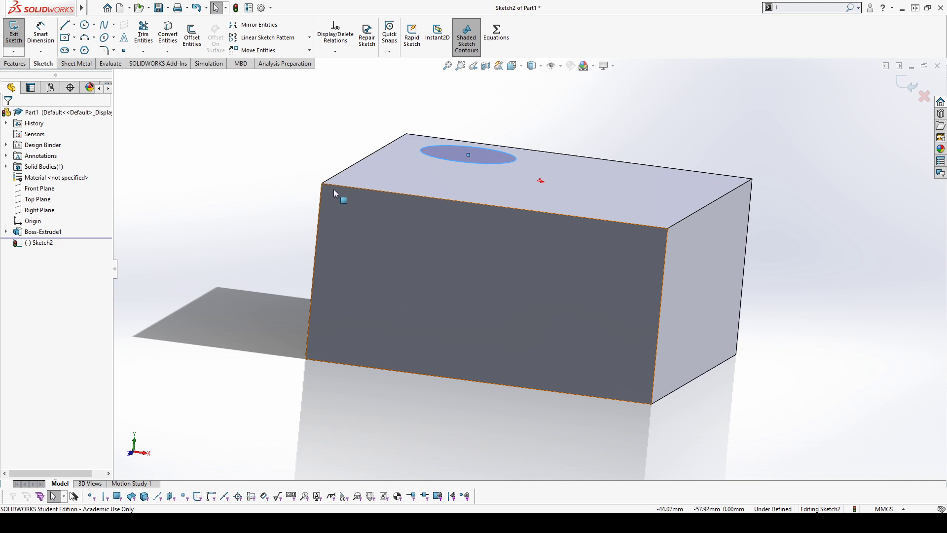
{"action": "left_click", "coordinate": [35, 243]}
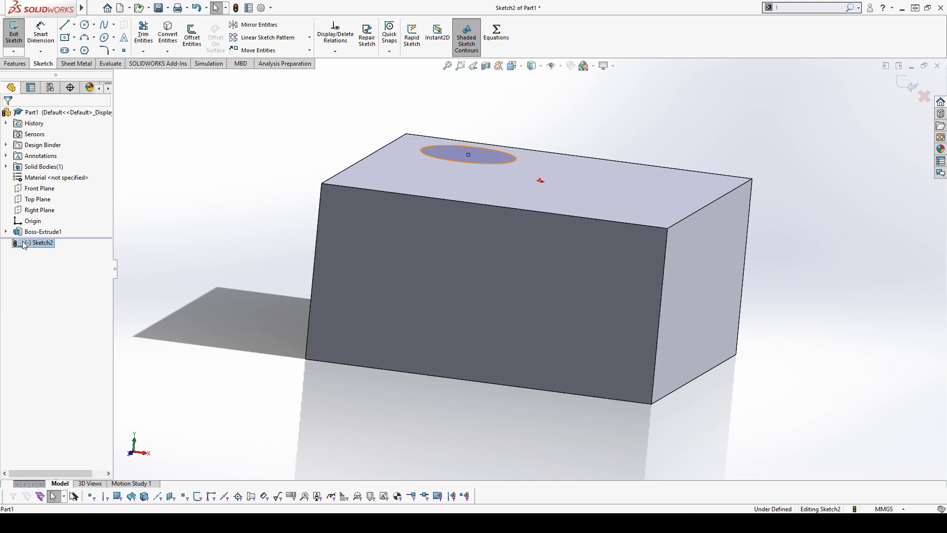
{"action": "left_click", "coordinate": [48, 229]}
{"action": "left_click", "coordinate": [331, 262]}
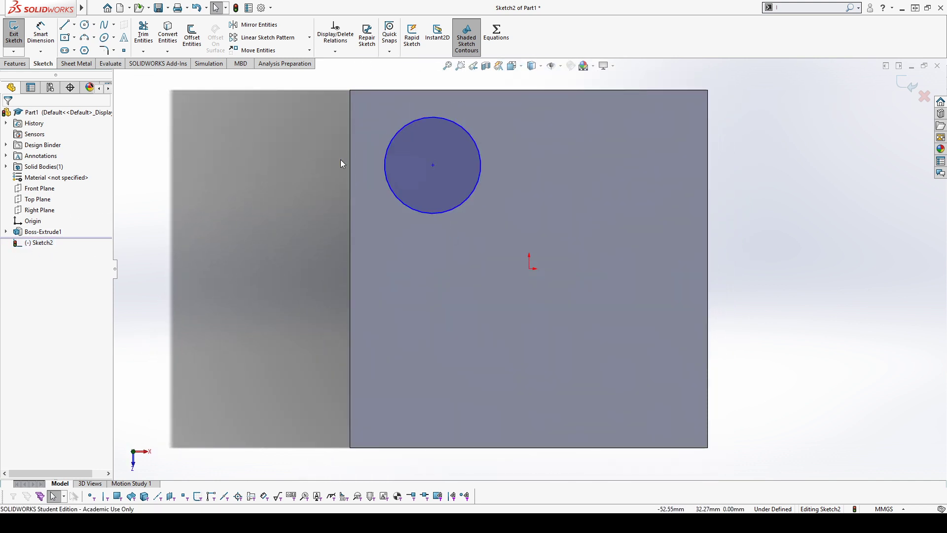
{"action": "left_click", "coordinate": [481, 178]}
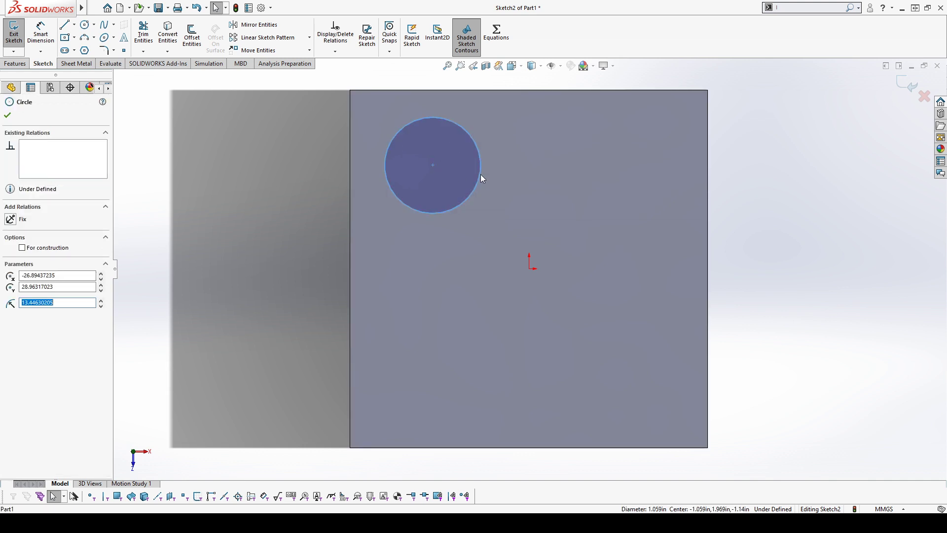
{"action": "key", "text": "Delete"}
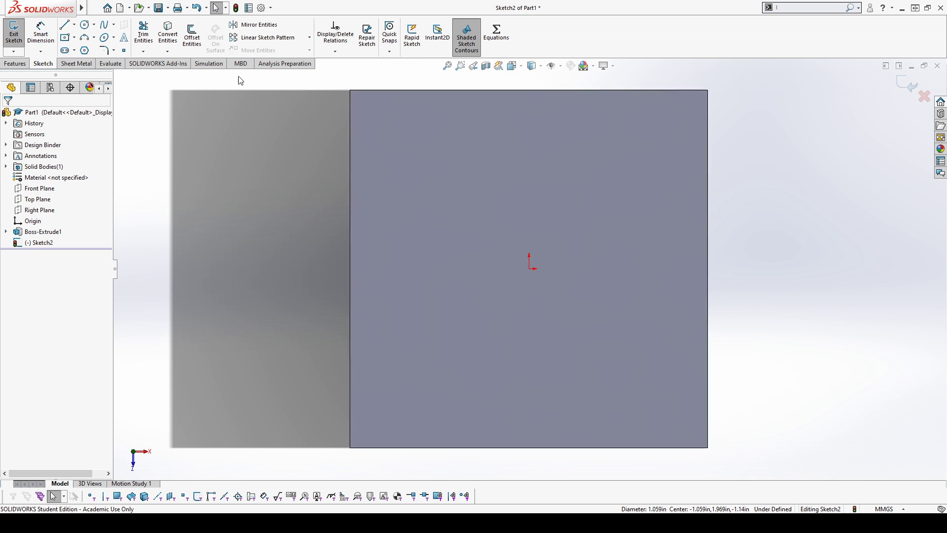
Try Convert Entities on the block's top-face edges, selecting all four edges individually.
{"action": "left_click", "coordinate": [168, 32]}
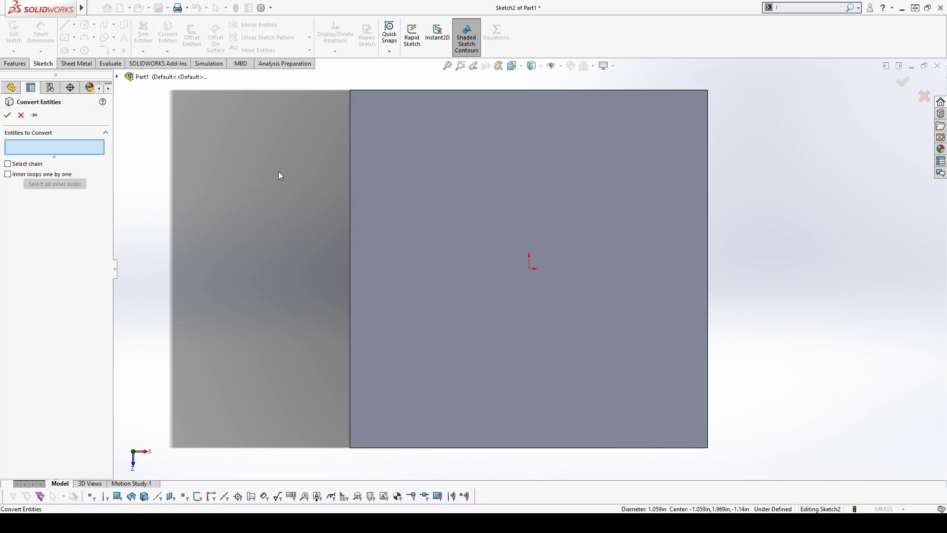
{"action": "left_click", "coordinate": [350, 168]}
{"action": "left_click", "coordinate": [377, 91]}
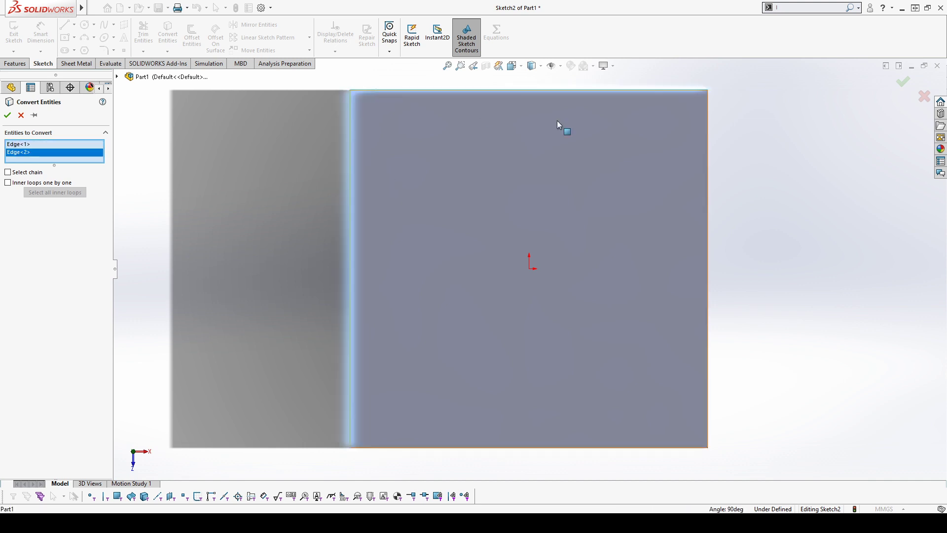
{"action": "left_click", "coordinate": [709, 143]}
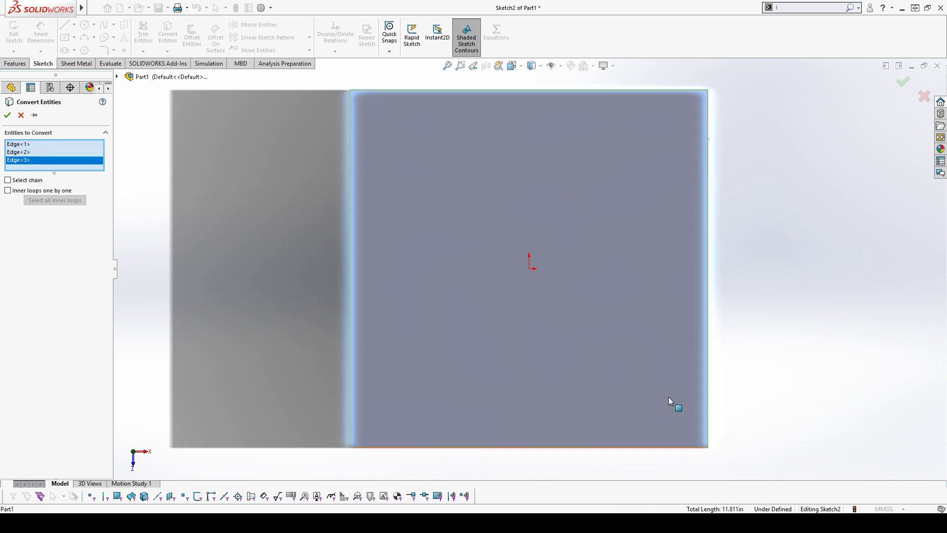
{"action": "left_click", "coordinate": [662, 446]}
{"action": "middle_click_drag", "start_coordinate": [800, 389], "coordinate": [779, 335]}
{"action": "left_click", "coordinate": [7, 115]}
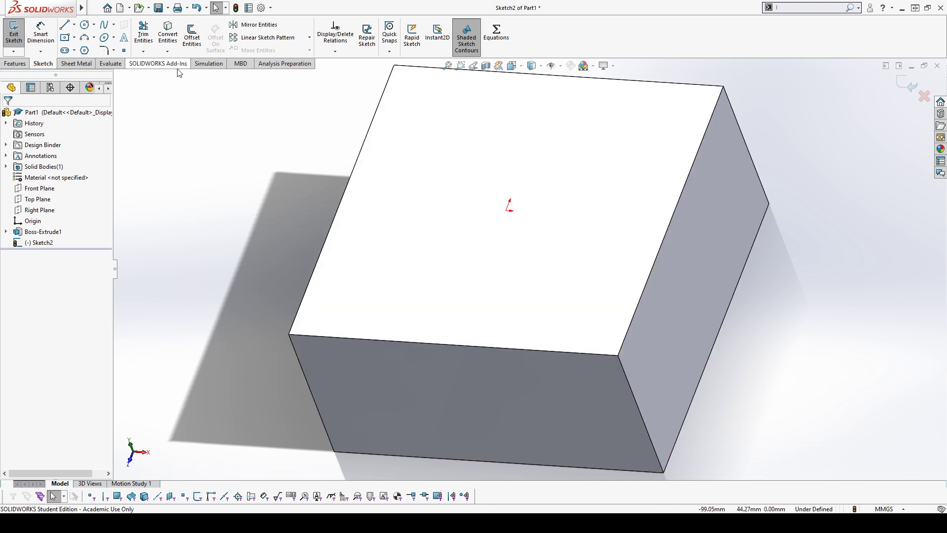
Convert the outline of the block's top face into sketch lines by selecting the whole face for Convert Entities.
{"action": "left_click", "coordinate": [410, 187]}
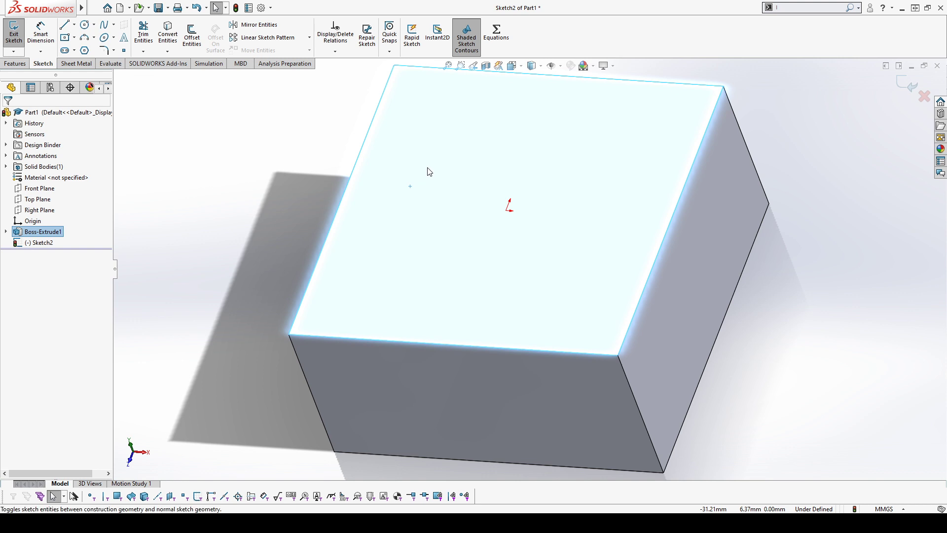
{"action": "left_click", "coordinate": [232, 191]}
{"action": "left_click", "coordinate": [168, 33]}
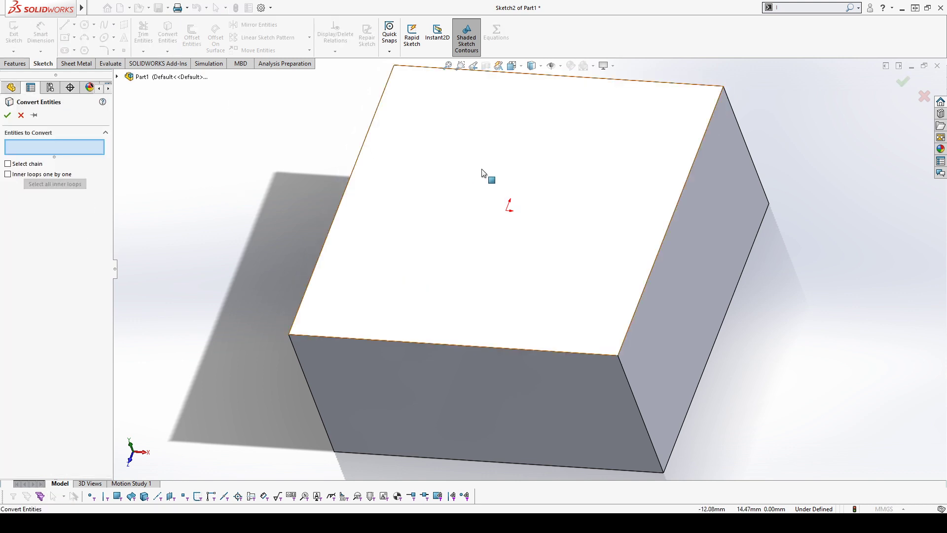
{"action": "left_click", "coordinate": [484, 172]}
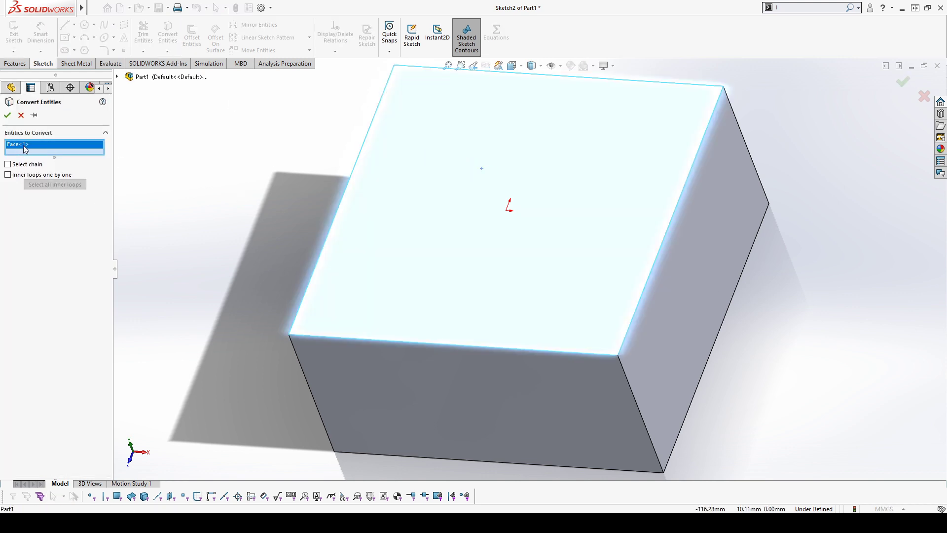
{"action": "left_click", "coordinate": [8, 115]}
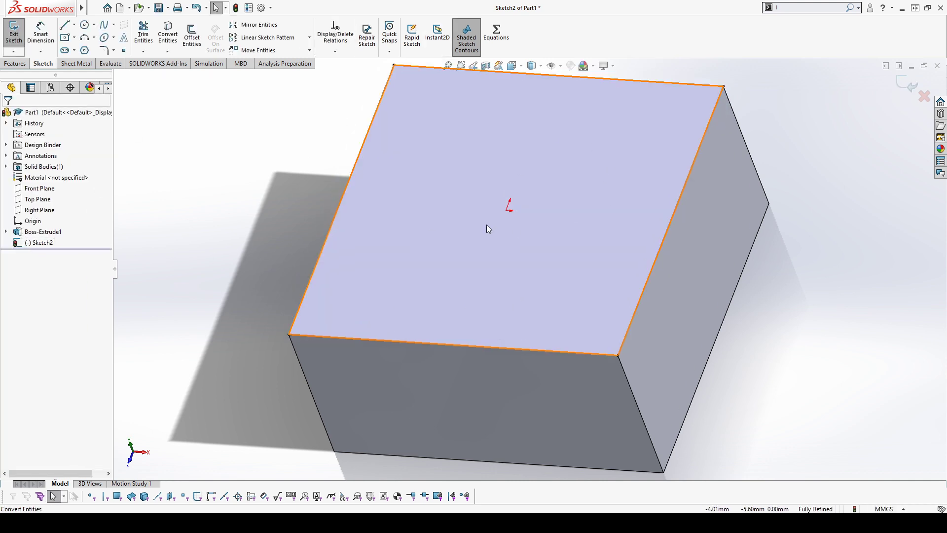
Viewing normal to the sketch plane, draw connected vertical (about 43 mm) and horizontal lines enclosing the lower-right corner of the block's top face.
{"action": "left_click", "coordinate": [44, 242]}
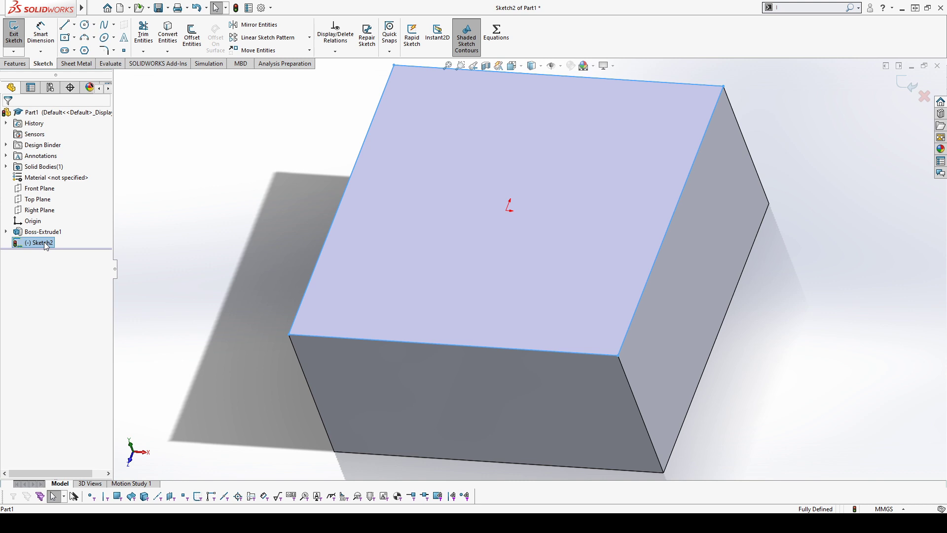
{"action": "left_click", "coordinate": [65, 228]}
{"action": "left_click", "coordinate": [311, 150]}
{"action": "key", "text": "l"}
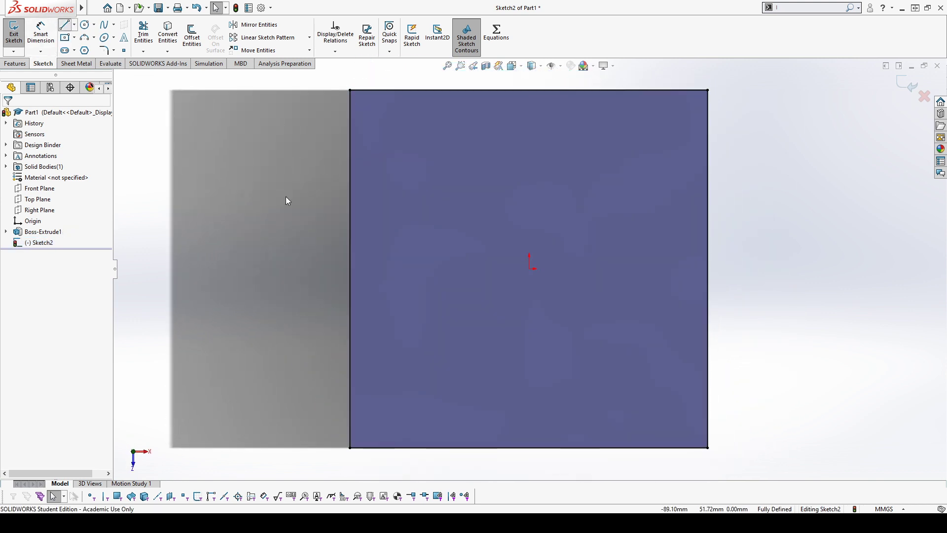
{"action": "left_click", "coordinate": [547, 448]}
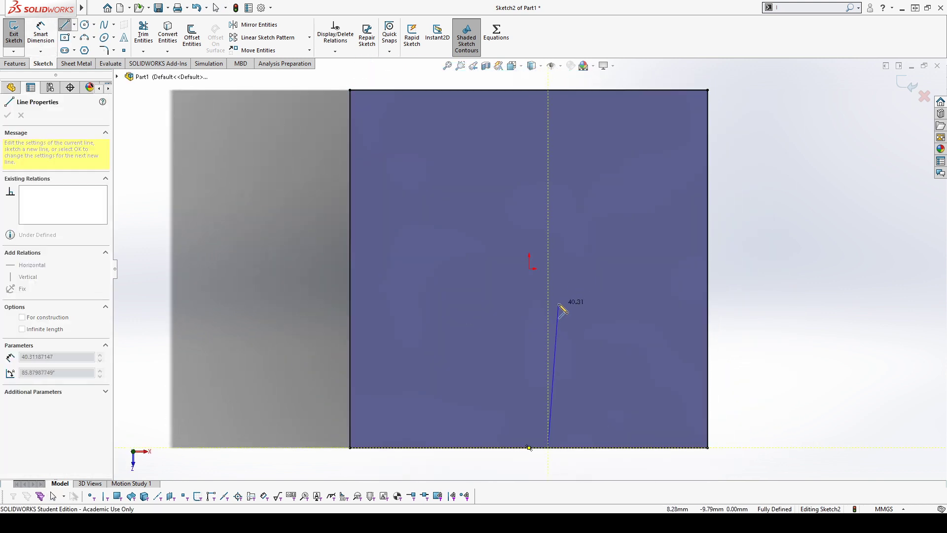
{"action": "left_click", "coordinate": [548, 295]}
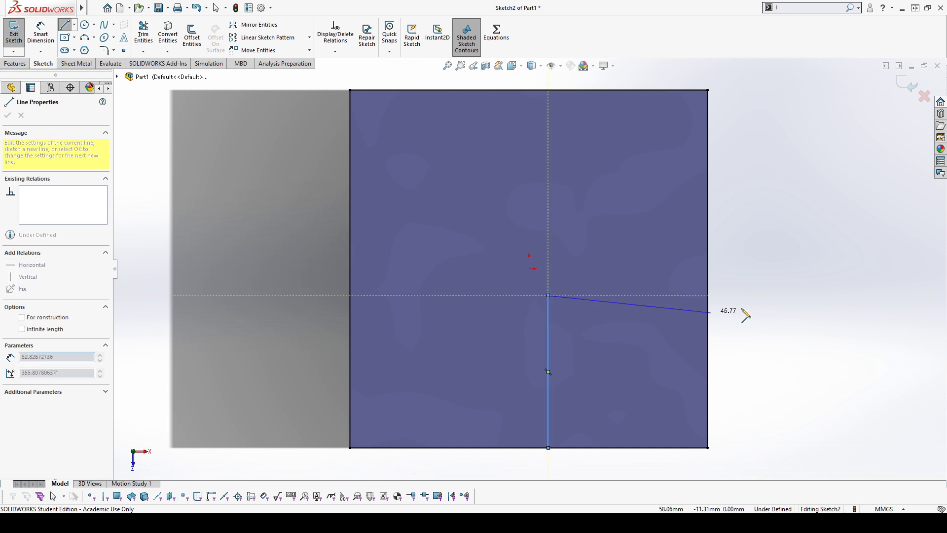
{"action": "left_click", "coordinate": [708, 295]}
{"action": "key", "text": "Escape"}
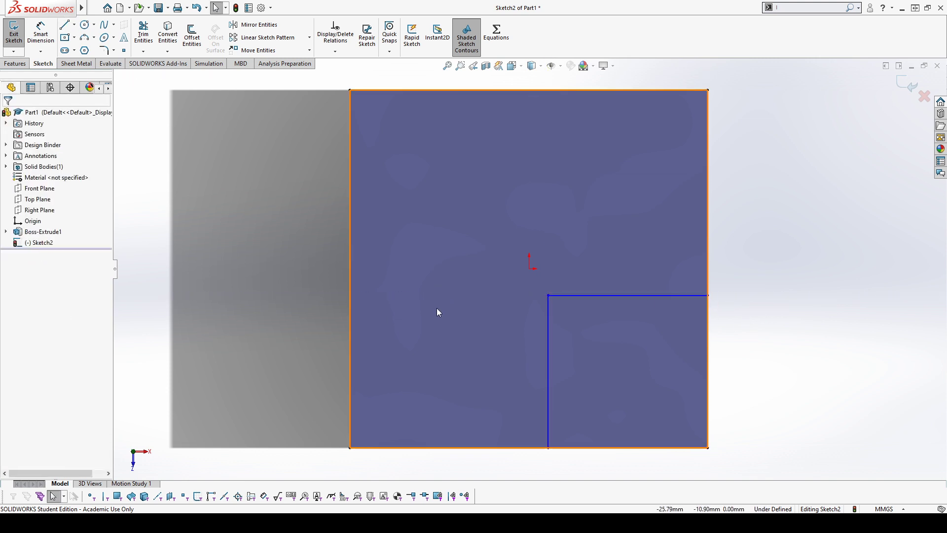
Dimension the distance between the new vertical line and the face's right edge as 60 mm.
{"action": "key", "text": "d"}
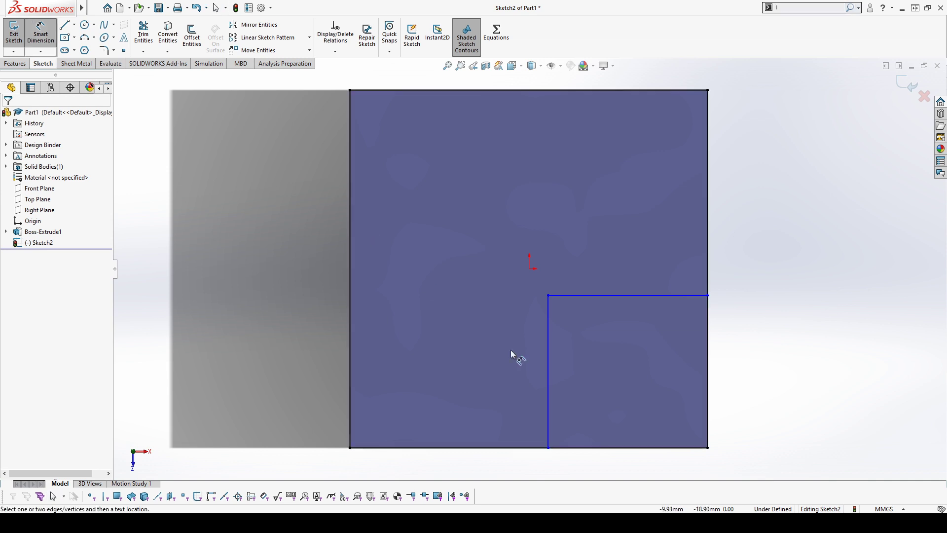
{"action": "left_click", "coordinate": [547, 353]}
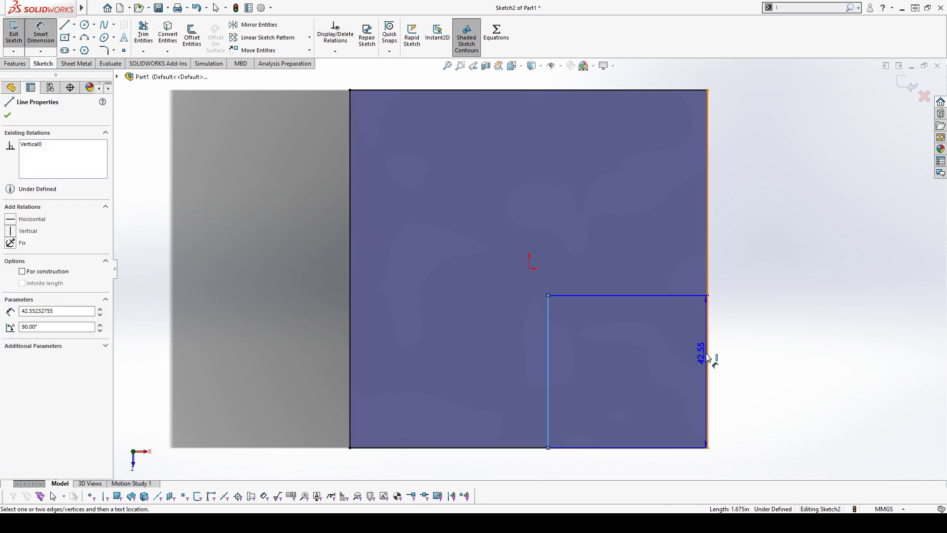
{"action": "left_click", "coordinate": [708, 355]}
{"action": "left_click", "coordinate": [644, 360]}
{"action": "type", "text": "60"}
{"action": "key", "text": "Return"}
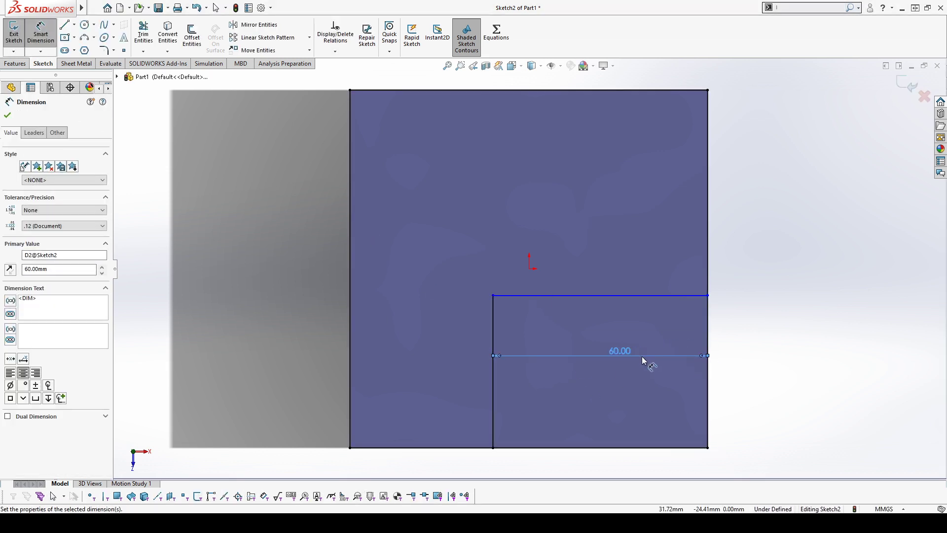
Dimension the distance between the new horizontal line and the face's lower edge as 45 mm, and exit the sketch.
{"action": "left_click", "coordinate": [636, 296]}
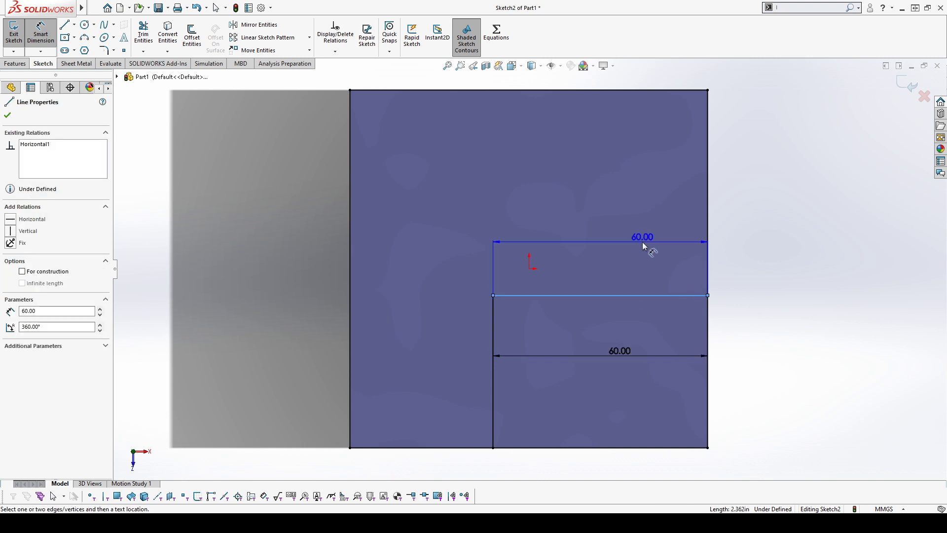
{"action": "left_click", "coordinate": [606, 448]}
{"action": "left_click", "coordinate": [594, 391]}
{"action": "type", "text": "45"}
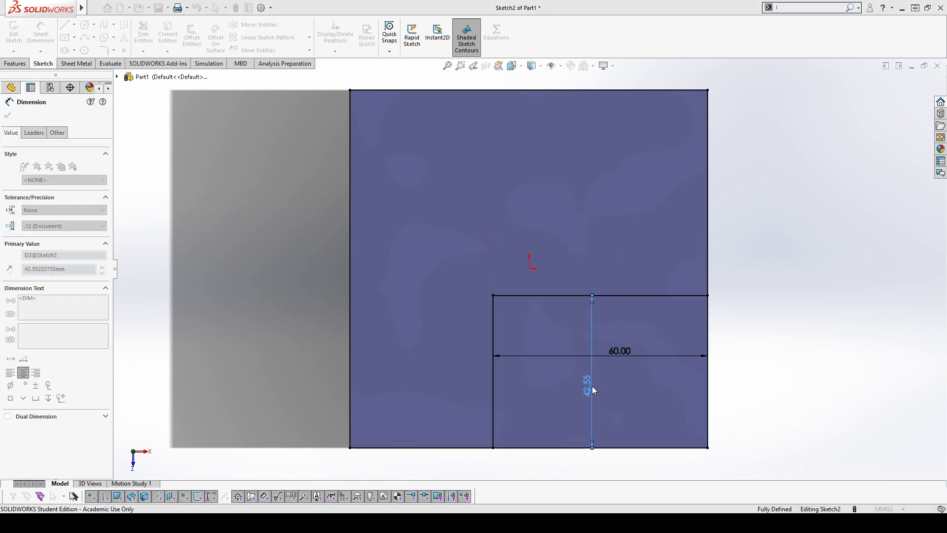
{"action": "key", "text": "Return"}
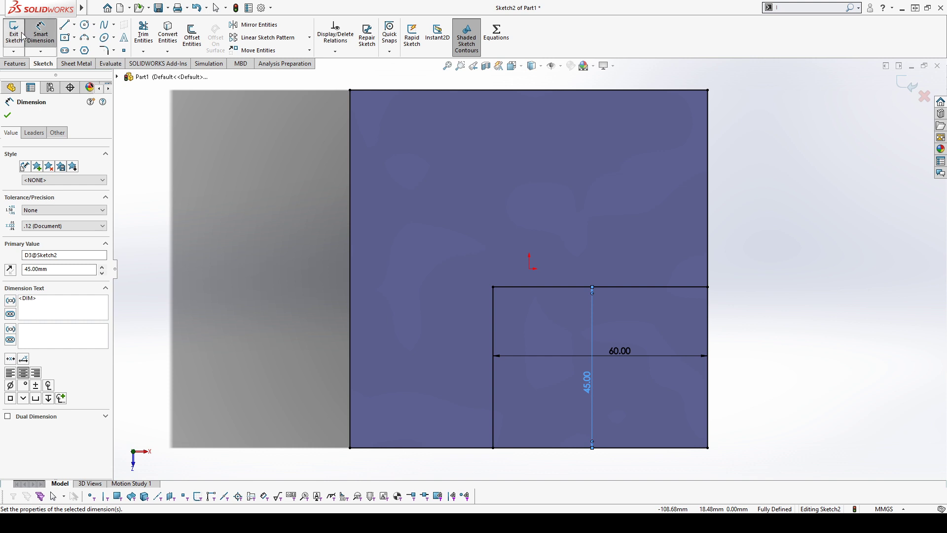
{"action": "left_click", "coordinate": [20, 35]}
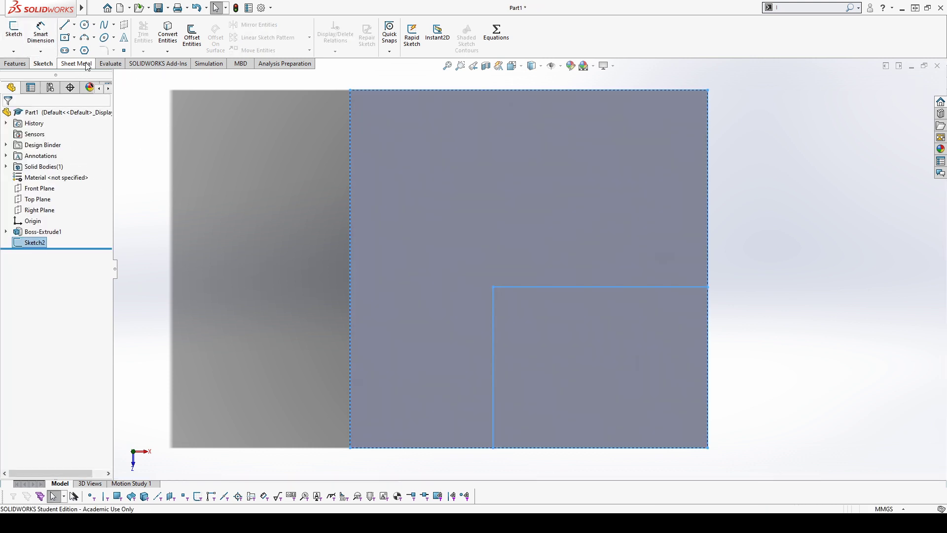
Try a 50 mm boss extrude with only the corner rectangle region as the selected contour.
{"action": "left_click", "coordinate": [12, 65]}
{"action": "left_click", "coordinate": [18, 35]}
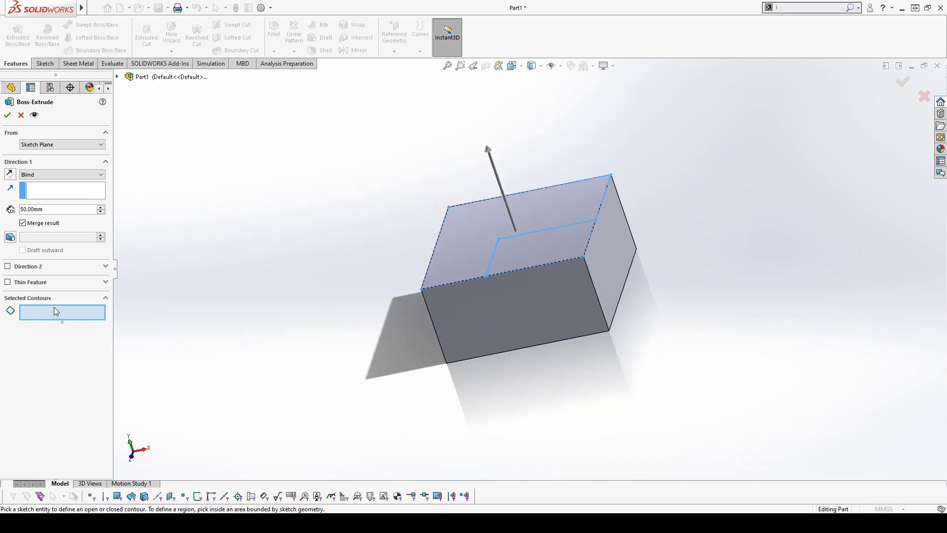
{"action": "left_click", "coordinate": [522, 255]}
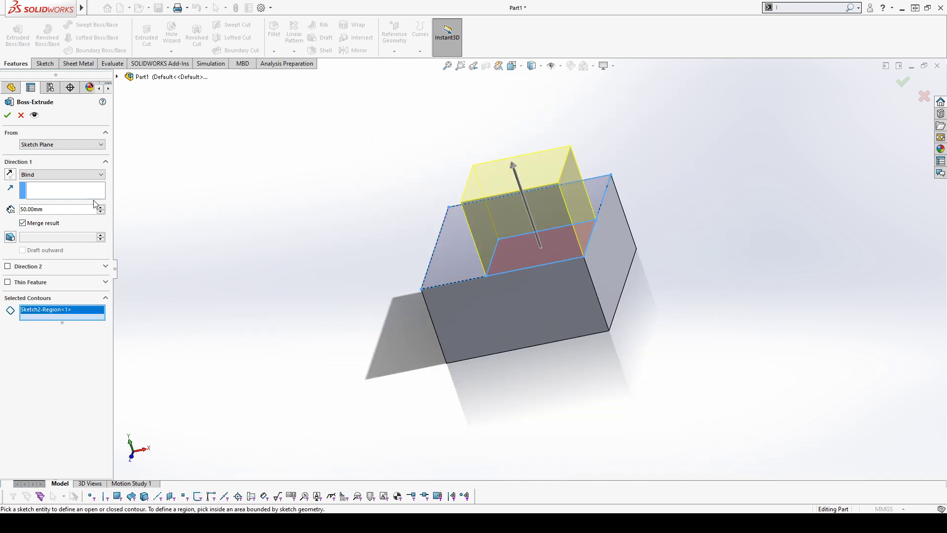
{"action": "left_click", "coordinate": [21, 115]}
Reopen Sketch2 and power-trim the converted outline outside the corner rectangle.
{"action": "left_click", "coordinate": [34, 243]}
{"action": "left_click", "coordinate": [36, 217]}
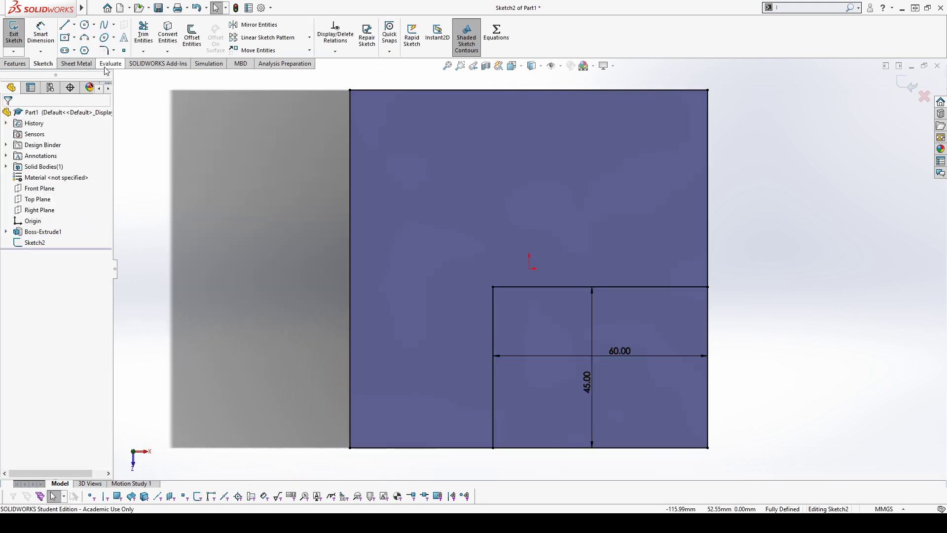
{"action": "left_click", "coordinate": [143, 35]}
{"action": "mouse_move", "coordinate": [441, 463]}
{"action": "left_mouse_down"}
{"action": "mouse_move", "coordinate": [271, 191]}
{"action": "mouse_move", "coordinate": [489, 91]}
{"action": "mouse_move", "coordinate": [781, 183]}
{"action": "mouse_move", "coordinate": [782, 278]}
{"action": "left_mouse_up"}
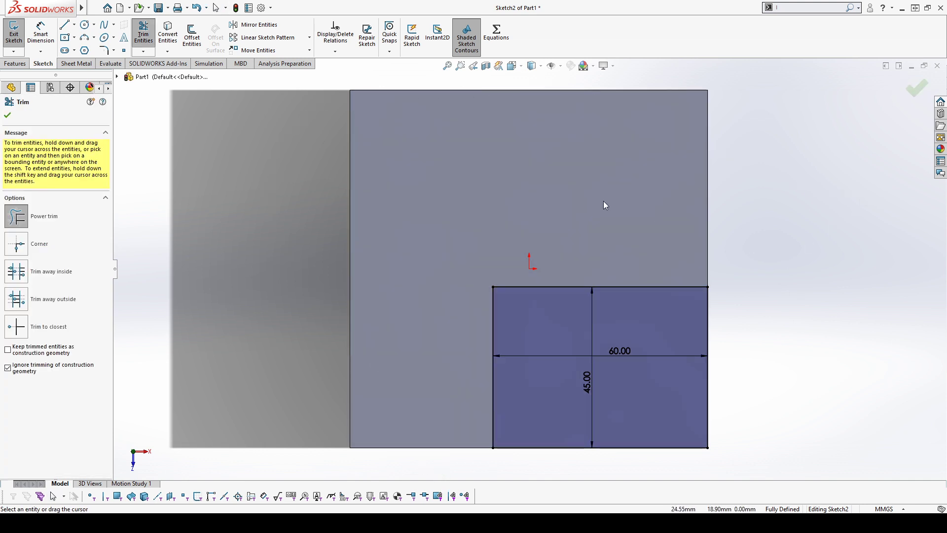
{"action": "key", "text": "Escape"}
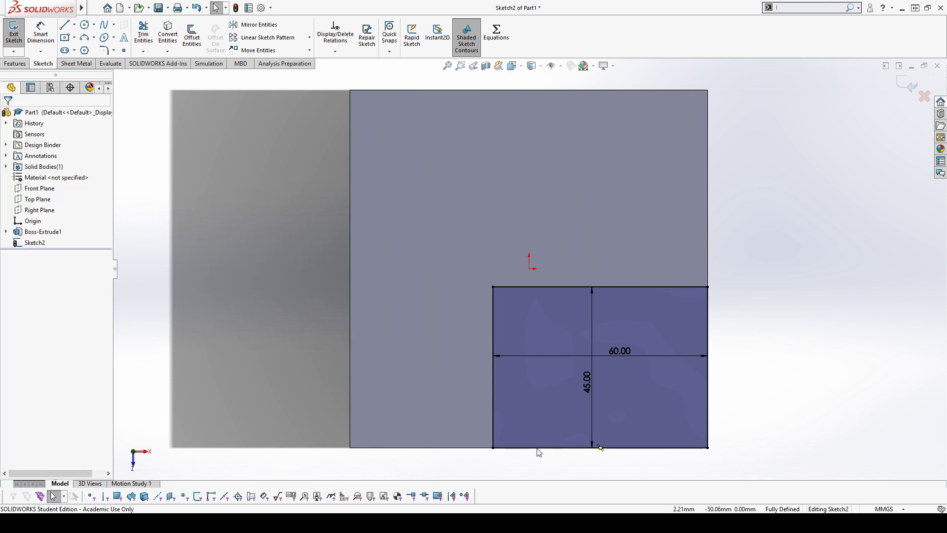
Examine the relations on the rectangle's lower line and how the sketch lies on the block's edges.
{"action": "left_click", "coordinate": [538, 449]}
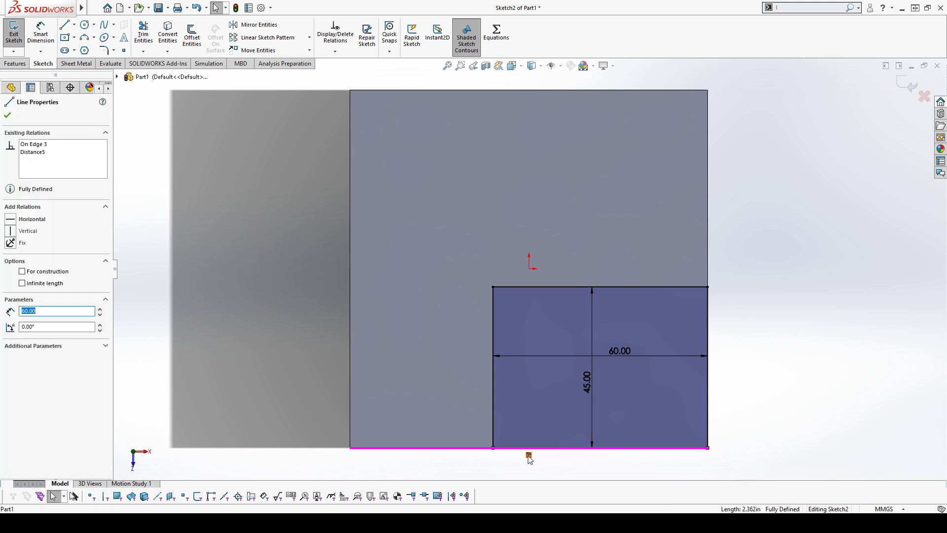
{"action": "key", "text": "Escape"}
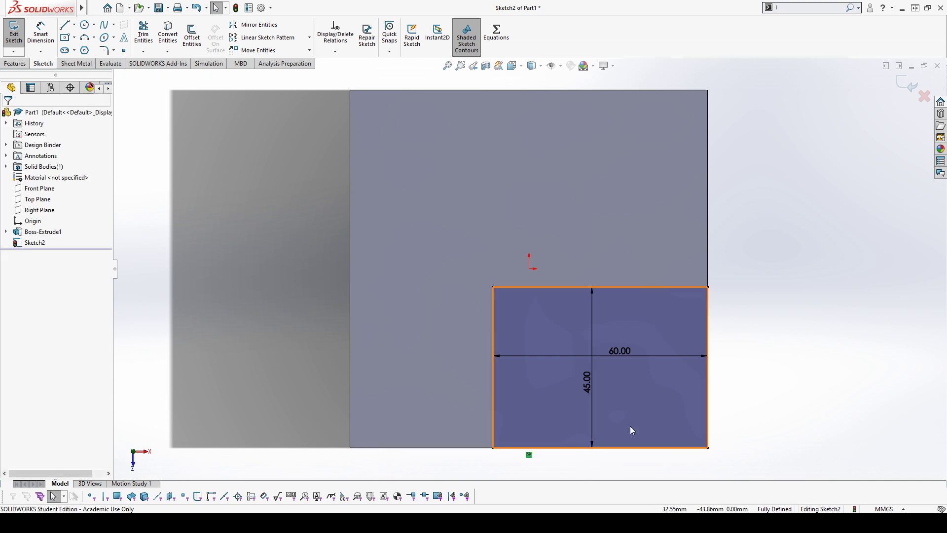
{"action": "middle_click_drag", "start_coordinate": [382, 451], "coordinate": [376, 410]}
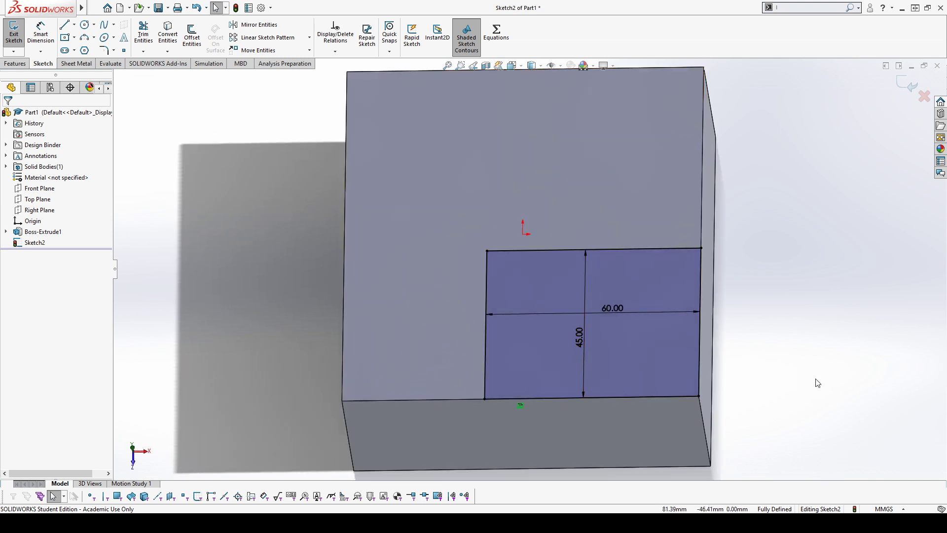
{"action": "middle_click_drag", "start_coordinate": [262, 215], "coordinate": [270, 248]}
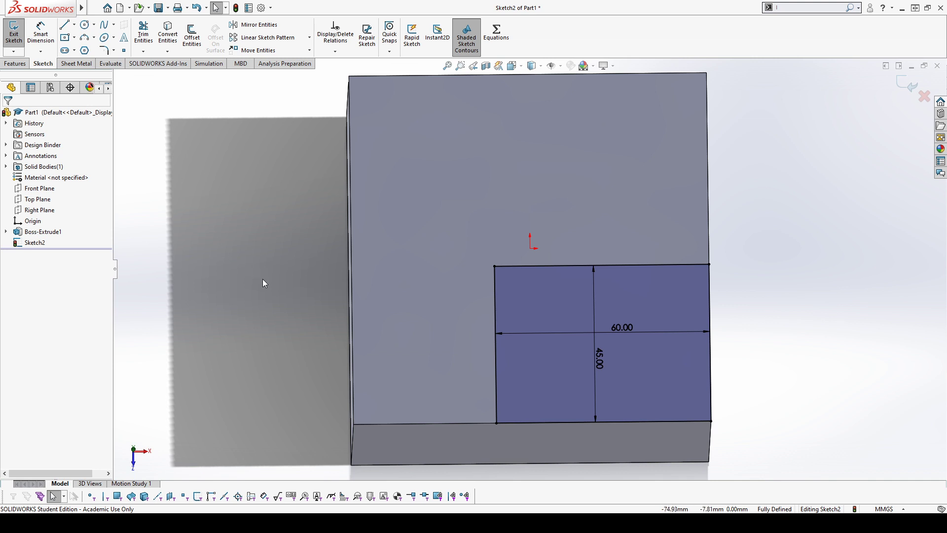
Exit the sketch and extrude the corner rectangle 50 mm upward as a blind boss merged with the block.
{"action": "left_click", "coordinate": [13, 33]}
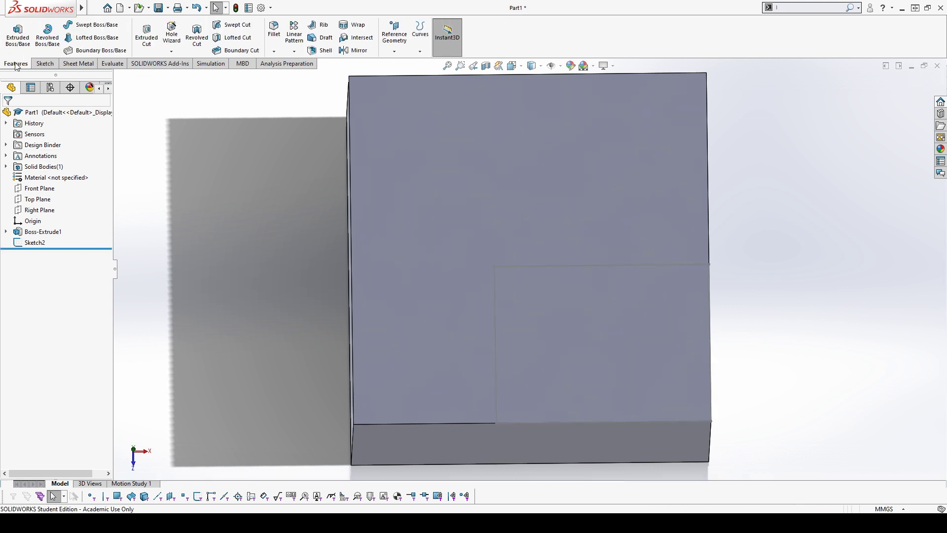
{"action": "left_click", "coordinate": [117, 77]}
{"action": "left_click", "coordinate": [157, 206]}
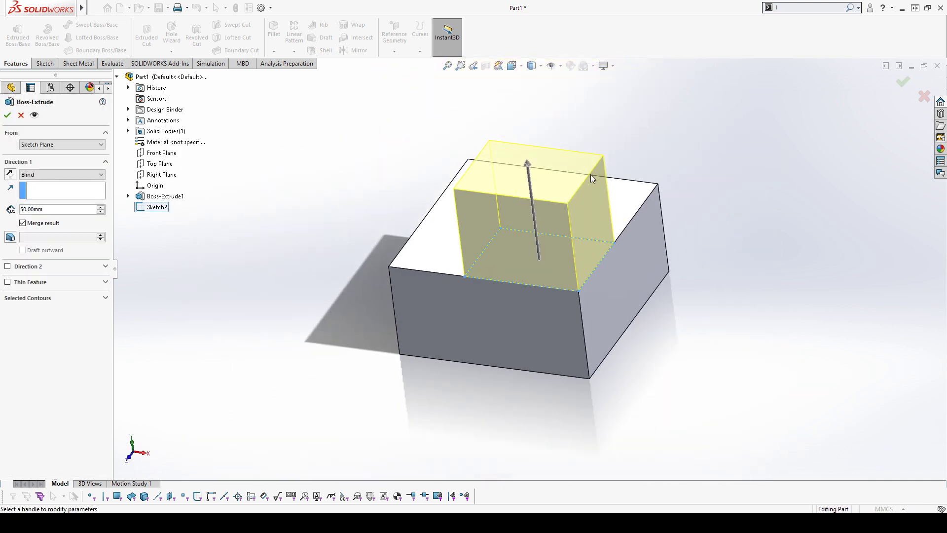
{"action": "scroll", "coordinate": [581, 114], "scroll_direction": "down", "scroll_amount": 3}
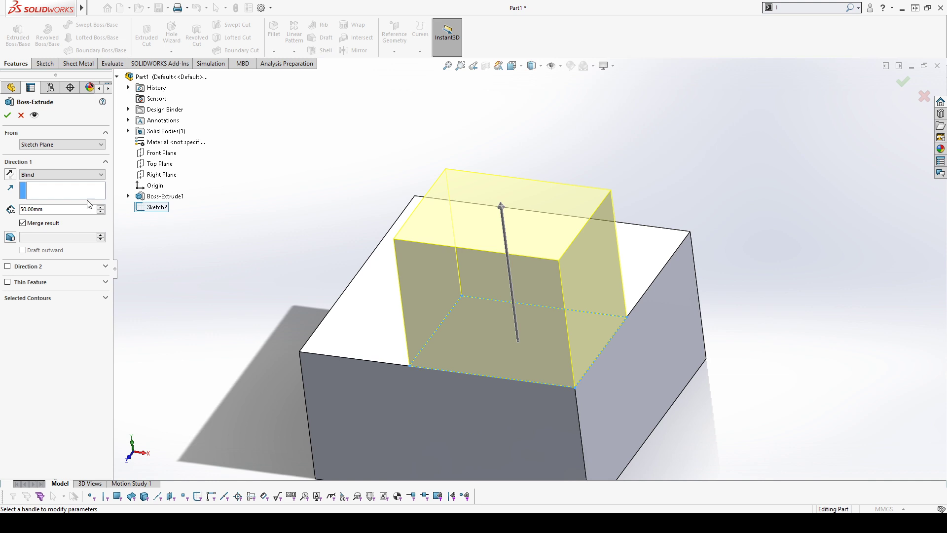
{"action": "left_click", "coordinate": [7, 116]}
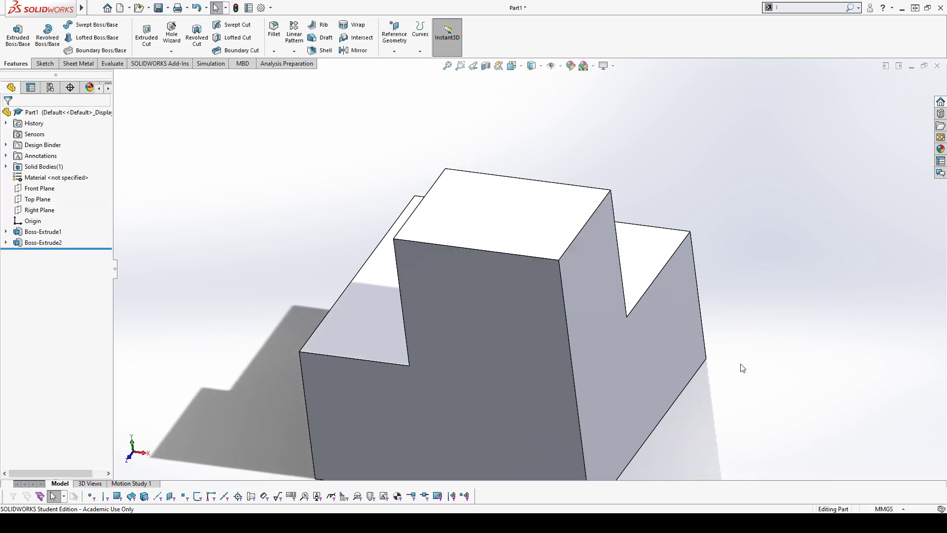
{"action": "middle_click_drag", "start_coordinate": [744, 363], "coordinate": [509, 225]}
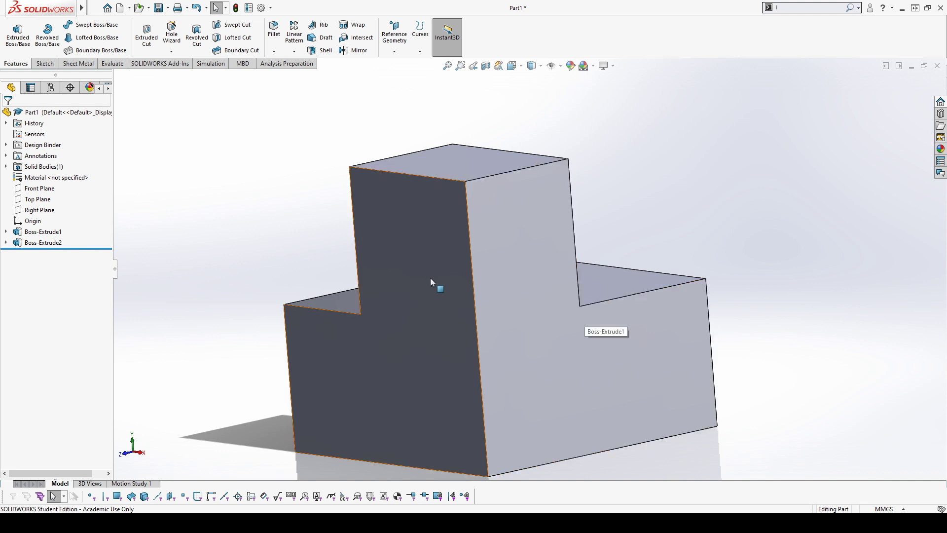
{"action": "middle_click_drag", "start_coordinate": [434, 281], "coordinate": [537, 299]}
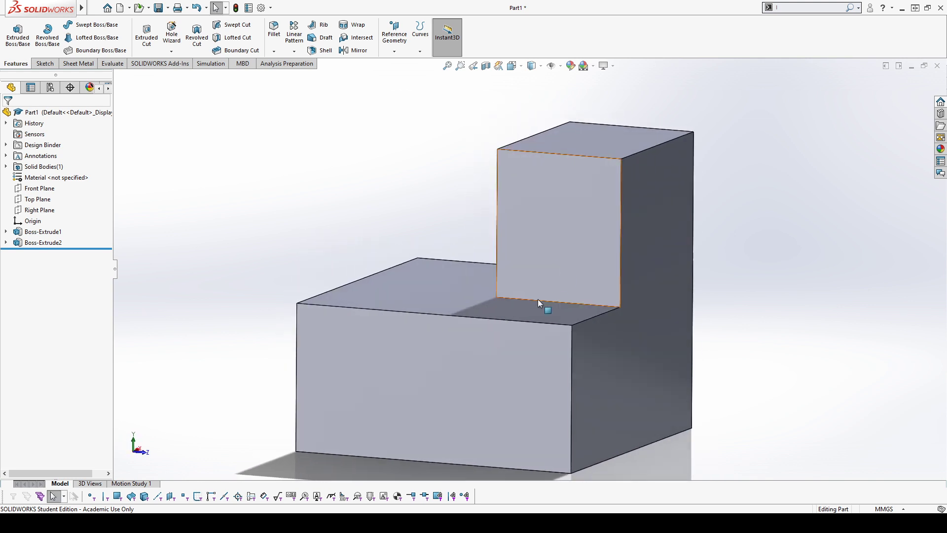
Reopen the sketch of the upper boss and set the rectangle's vertical dimension to 60 mm.
{"action": "left_click", "coordinate": [430, 301]}
{"action": "left_click", "coordinate": [516, 167]}
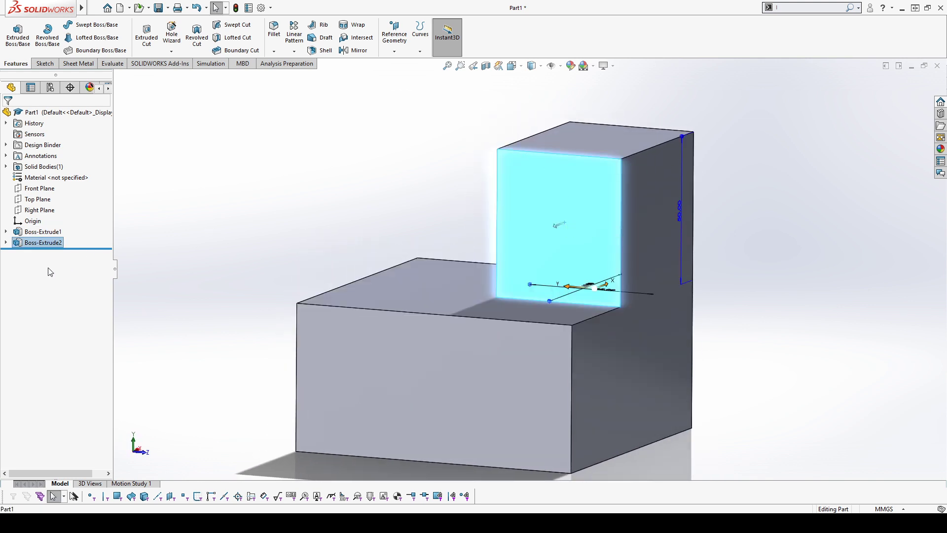
{"action": "left_click", "coordinate": [6, 242]}
{"action": "left_click", "coordinate": [39, 252]}
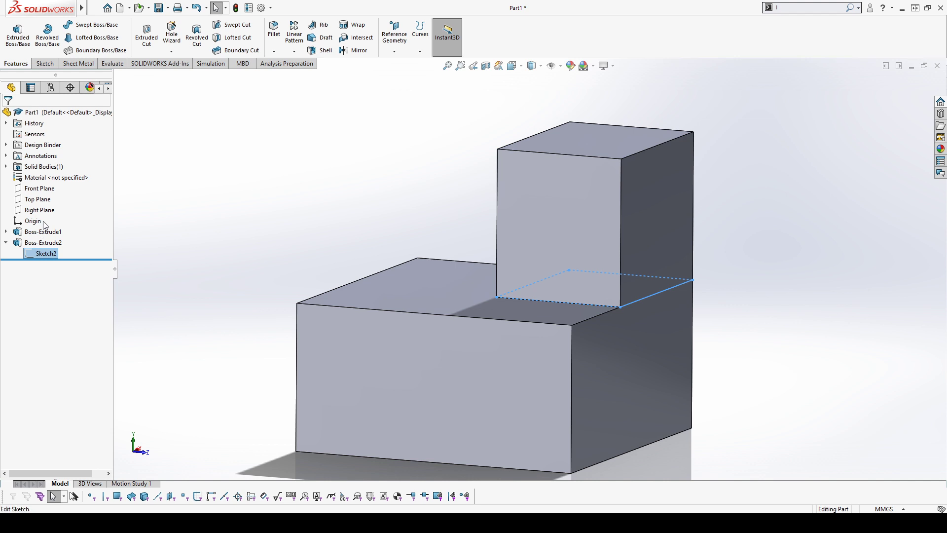
{"action": "left_click", "coordinate": [45, 225]}
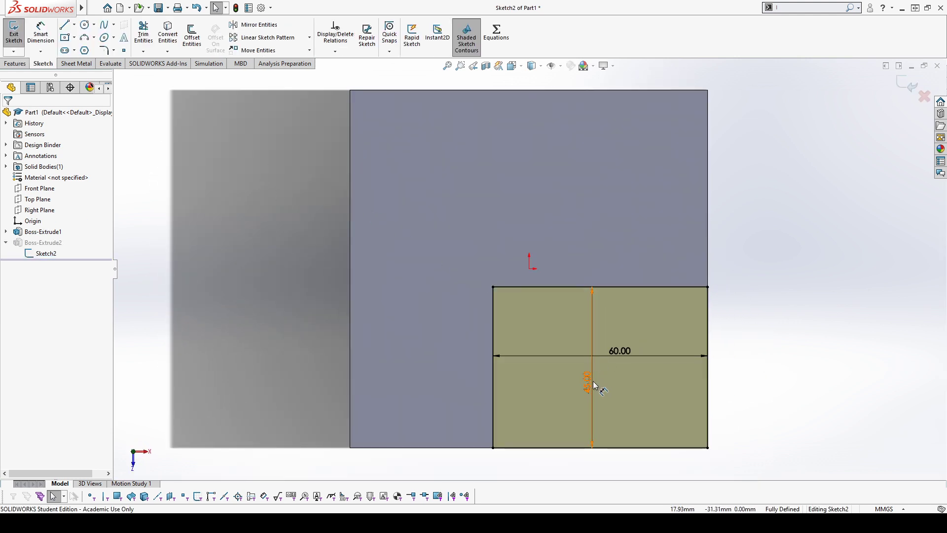
{"action": "left_click", "coordinate": [595, 385]}
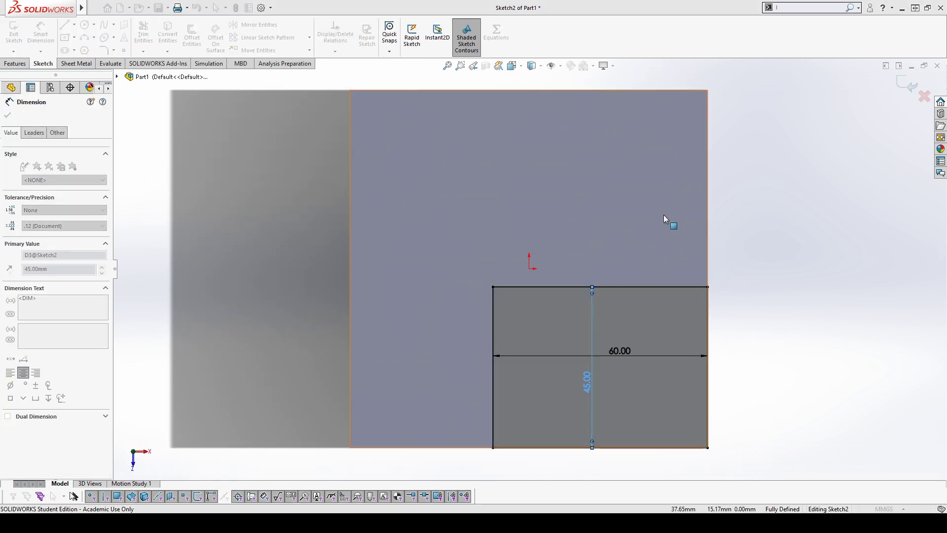
{"action": "type", "text": "60"}
{"action": "key", "text": "Return"}
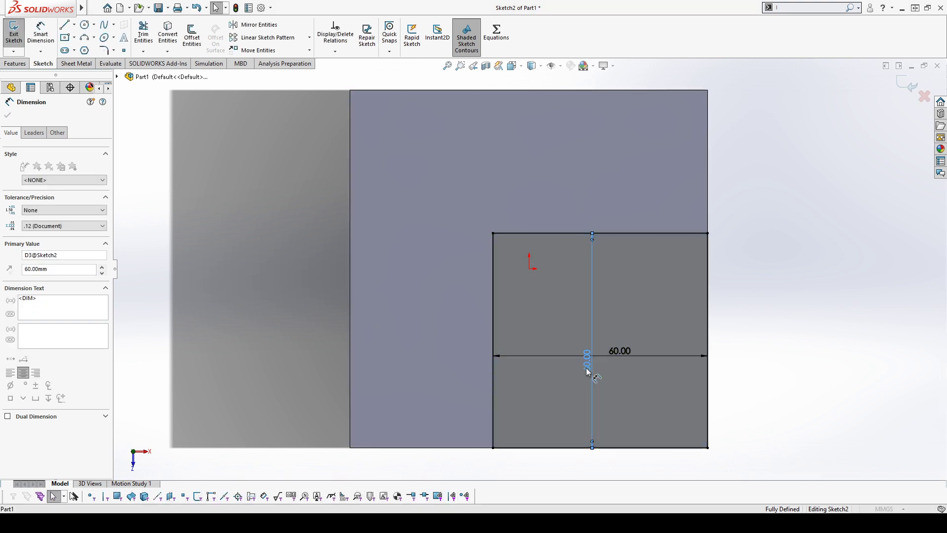
Set the rectangle's vertical dimension to 75 mm and exit the sketch to update the upper boss.
{"action": "double_click", "coordinate": [587, 368]}
{"action": "type", "text": "75"}
{"action": "key", "text": "Return"}
{"action": "left_click", "coordinate": [210, 169]}
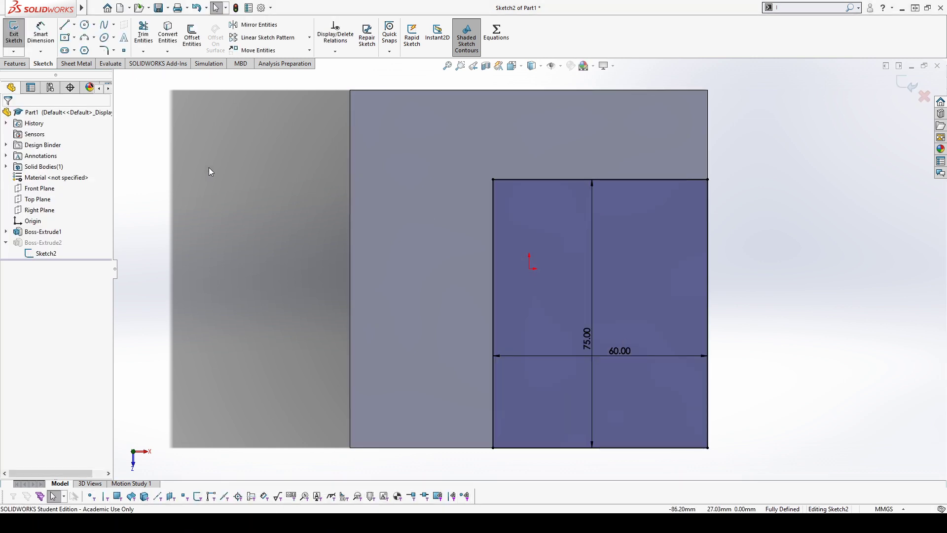
{"action": "left_click", "coordinate": [13, 32]}
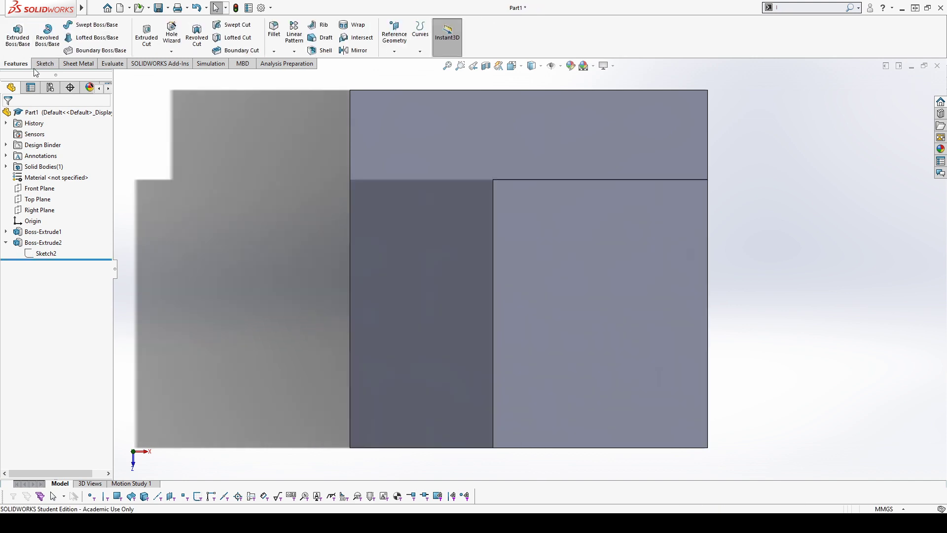
{"action": "middle_click_drag", "start_coordinate": [259, 245], "coordinate": [370, 269]}
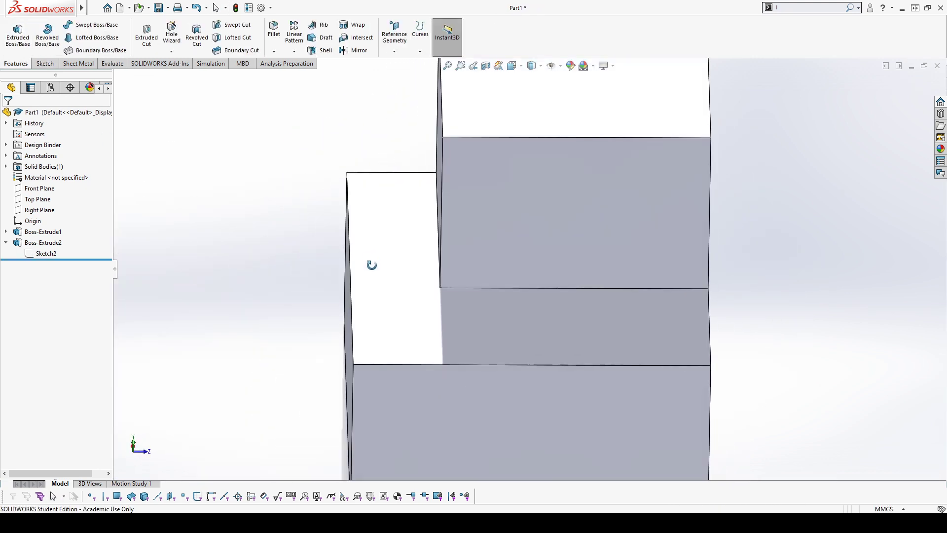
Start a new sketch on the Front Plane, which passes through the stepped block.
{"action": "middle_click_drag", "start_coordinate": [588, 258], "coordinate": [584, 311]}
{"action": "middle_click_drag", "start_coordinate": [508, 300], "coordinate": [623, 282]}
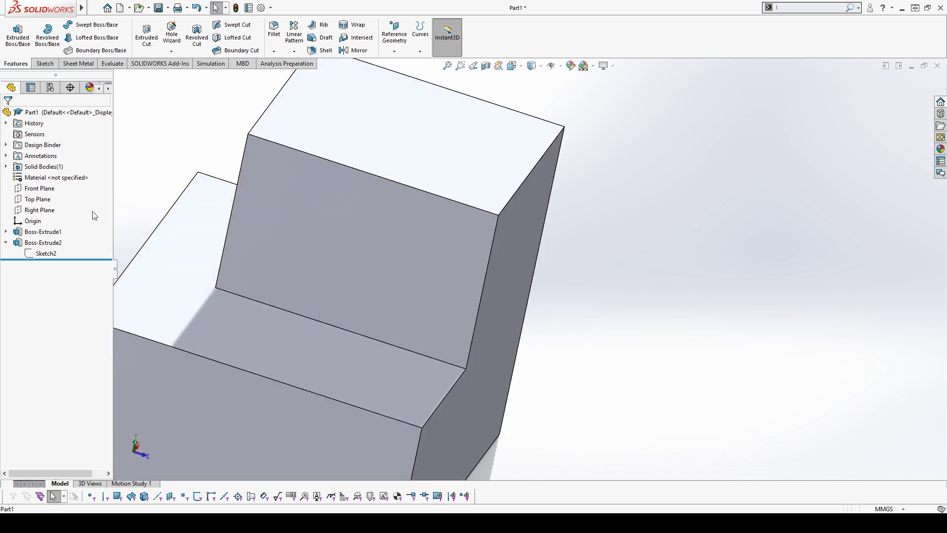
{"action": "left_click", "coordinate": [48, 190]}
{"action": "middle_click_drag", "start_coordinate": [563, 294], "coordinate": [448, 285]}
{"action": "scroll", "coordinate": [590, 218], "scroll_direction": "down", "scroll_amount": 5}
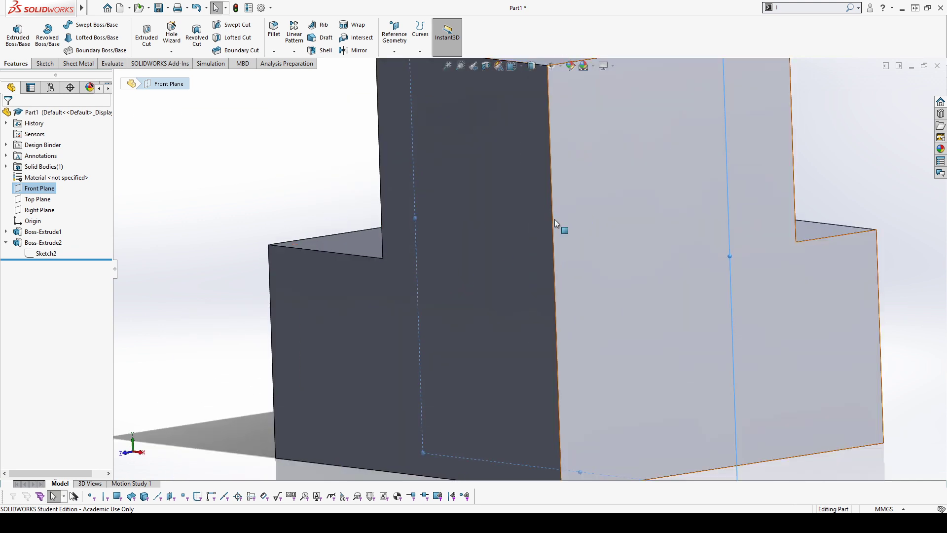
{"action": "scroll", "coordinate": [560, 217], "scroll_direction": "up", "scroll_amount": 4}
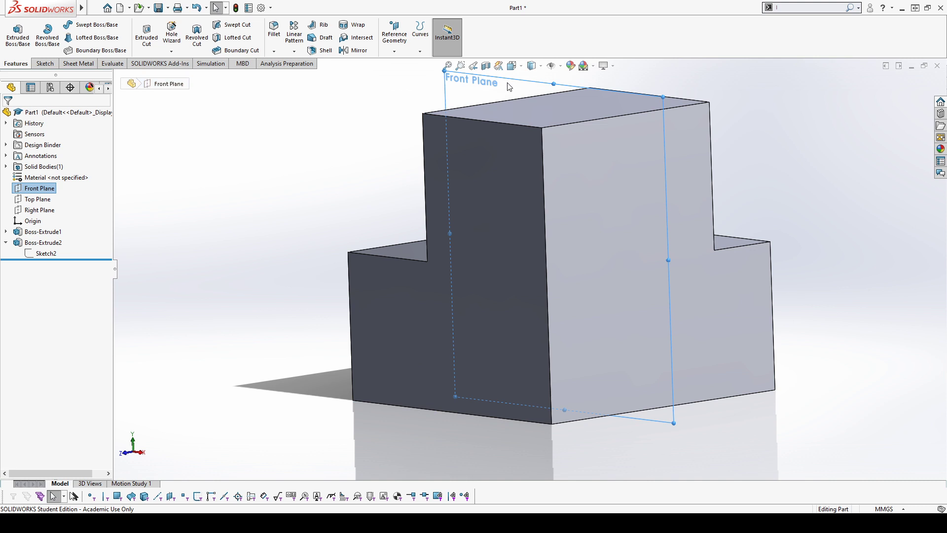
{"action": "key", "text": "s"}
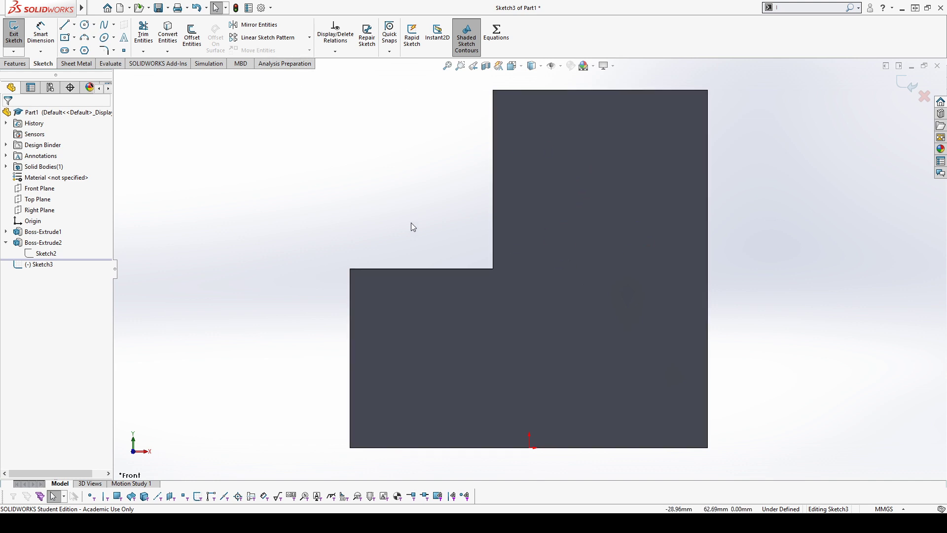
Create intersection curves where the sketch plane crosses six faces of the block: sides, ledge, upper boss walls, top and bottom.
{"action": "middle_click_drag", "start_coordinate": [274, 218], "coordinate": [229, 294]}
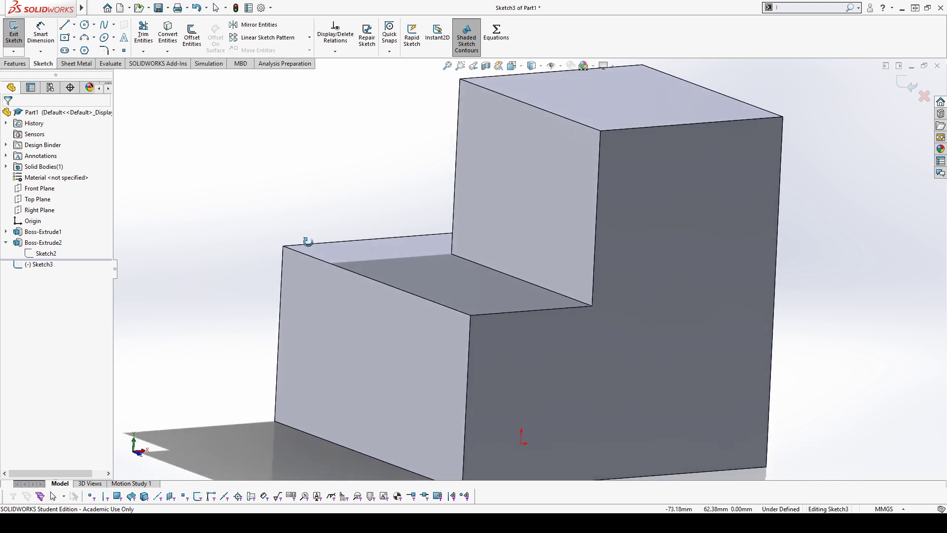
{"action": "left_click", "coordinate": [42, 266]}
{"action": "scroll", "coordinate": [139, 225], "scroll_direction": "up", "scroll_amount": 2}
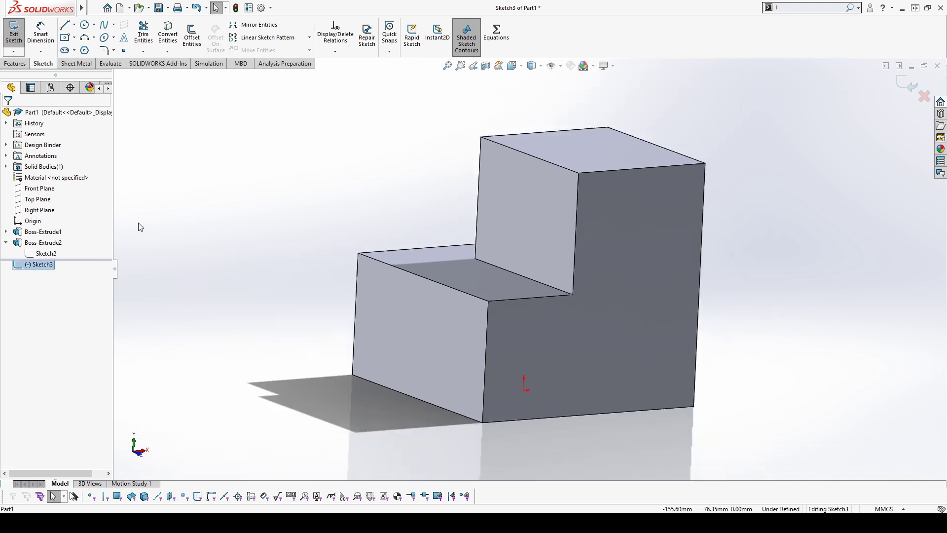
{"action": "left_click", "coordinate": [176, 54]}
{"action": "left_click", "coordinate": [180, 83]}
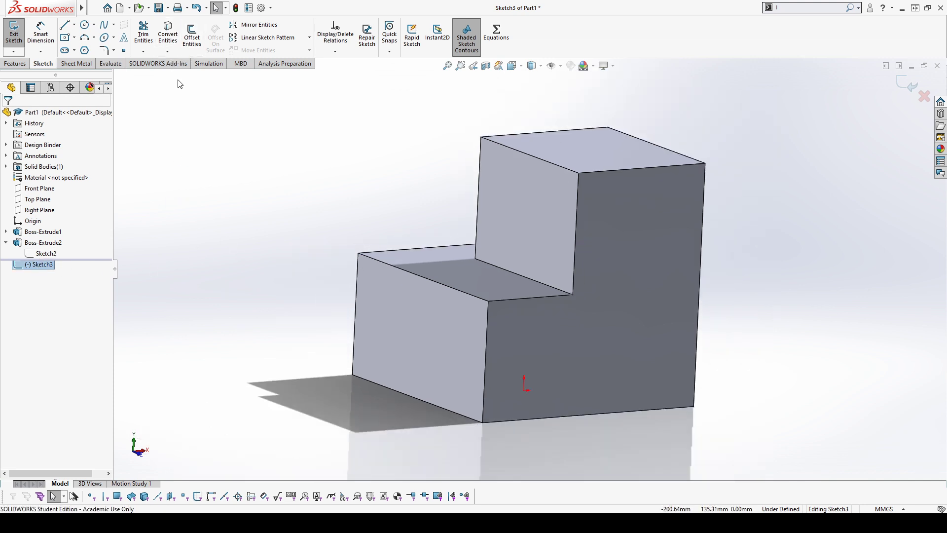
{"action": "left_click", "coordinate": [434, 321]}
{"action": "left_click", "coordinate": [499, 271]}
{"action": "left_click", "coordinate": [566, 182]}
{"action": "left_click", "coordinate": [637, 155]}
{"action": "middle_click_drag", "start_coordinate": [785, 210], "coordinate": [619, 185]}
{"action": "left_click", "coordinate": [563, 217]}
{"action": "middle_click_drag", "start_coordinate": [673, 362], "coordinate": [611, 232]}
{"action": "left_click", "coordinate": [556, 295]}
{"action": "middle_click_drag", "start_coordinate": [556, 295], "coordinate": [507, 257]}
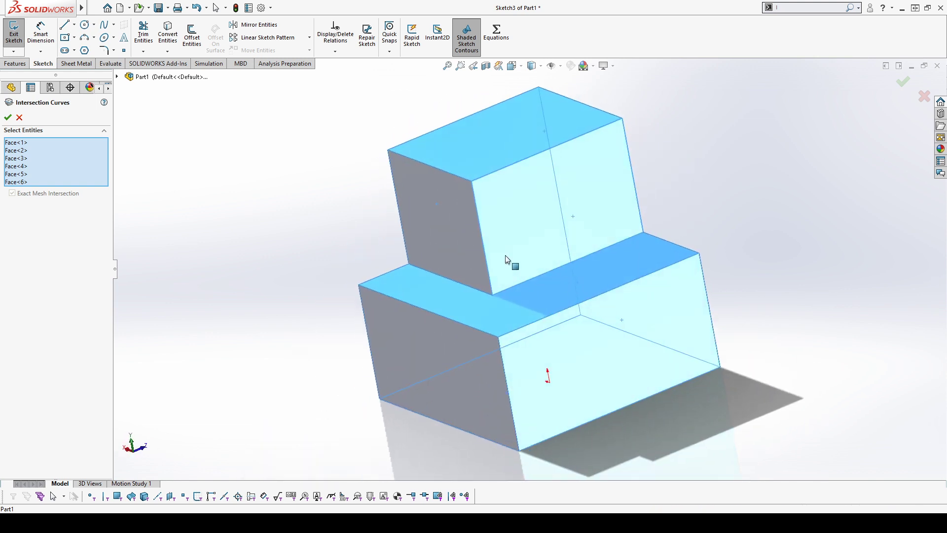
{"action": "left_click", "coordinate": [12, 119]}
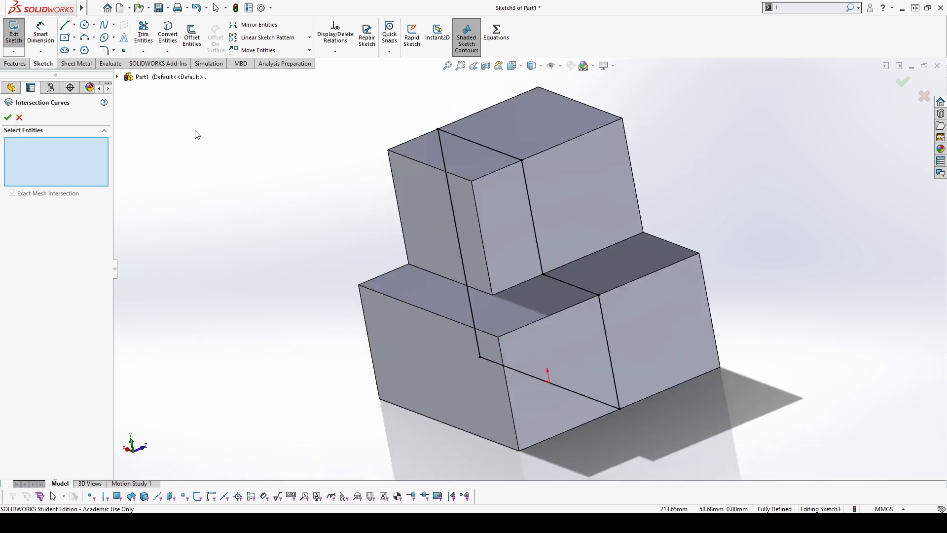
{"action": "left_click", "coordinate": [19, 117]}
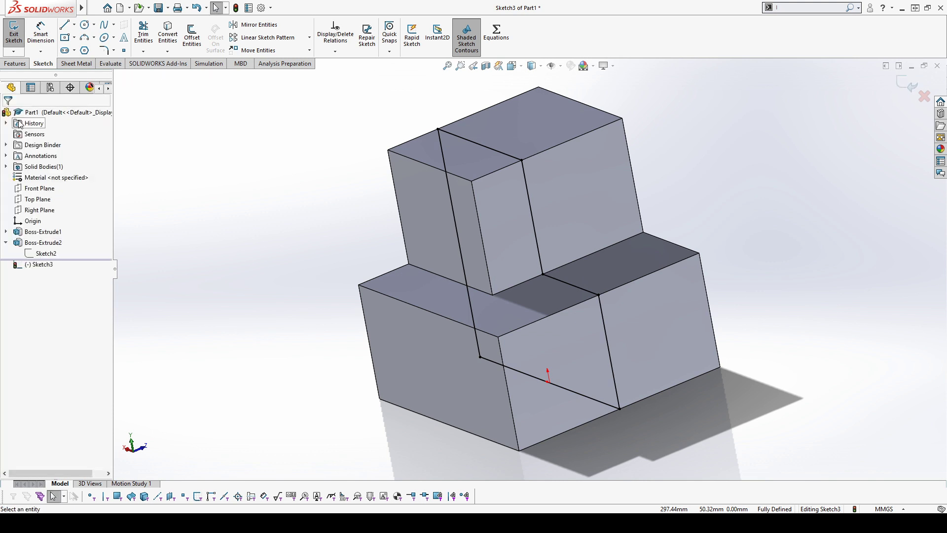
Show the Front Plane and examine how the intersection outline lies on it inside the block.
{"action": "left_click", "coordinate": [40, 189]}
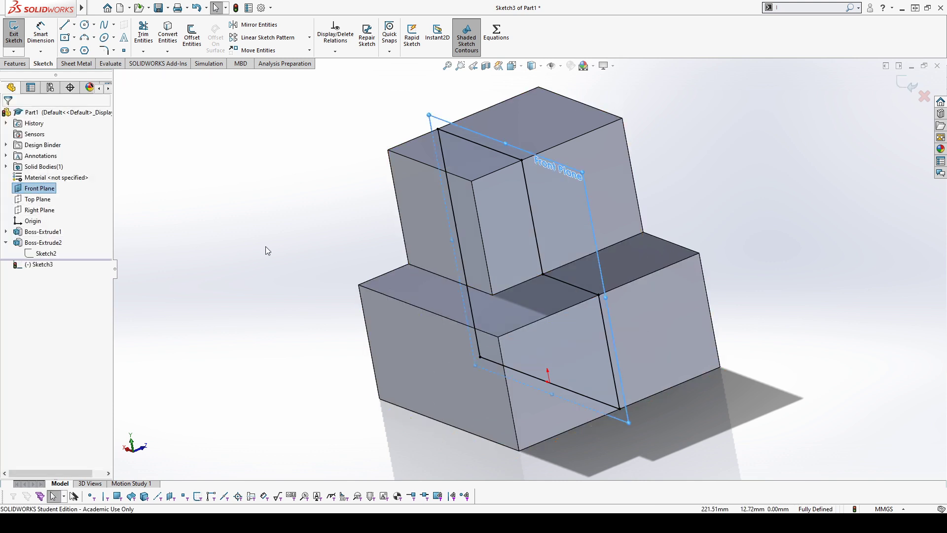
{"action": "left_click", "coordinate": [275, 334]}
{"action": "mouse_move", "coordinate": [275, 334]}
{"action": "middle_mouse_down"}
{"action": "mouse_move", "coordinate": [298, 326]}
{"action": "mouse_move", "coordinate": [422, 336]}
{"action": "mouse_move", "coordinate": [409, 364]}
{"action": "mouse_move", "coordinate": [234, 346]}
{"action": "mouse_move", "coordinate": [270, 406]}
{"action": "mouse_move", "coordinate": [289, 408]}
{"action": "middle_mouse_up"}
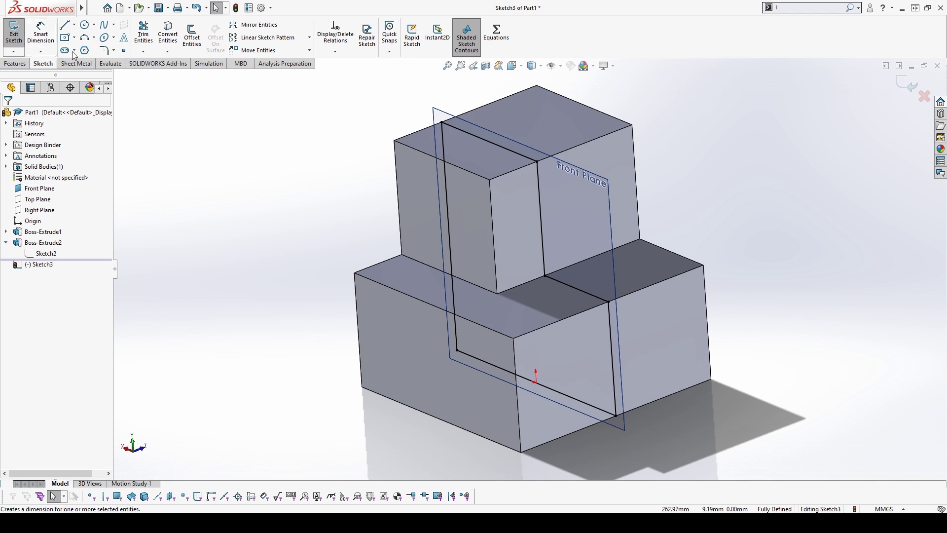
{"action": "middle_click_drag", "start_coordinate": [311, 212], "coordinate": [387, 211]}
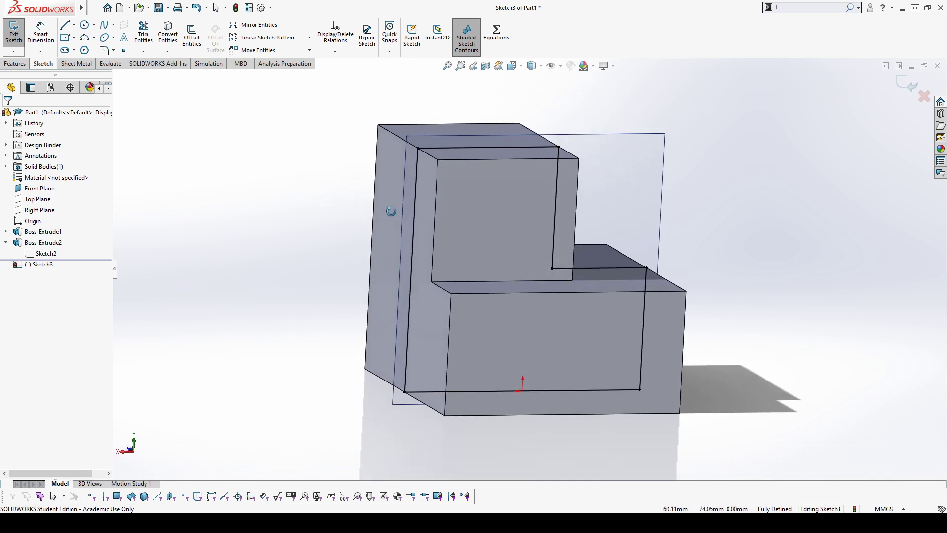
Sketch a vertical line about 29 mm down from the outline's top edge and a horizontal line across to the upper boss's ledge-side wall.
{"action": "left_click", "coordinate": [66, 25]}
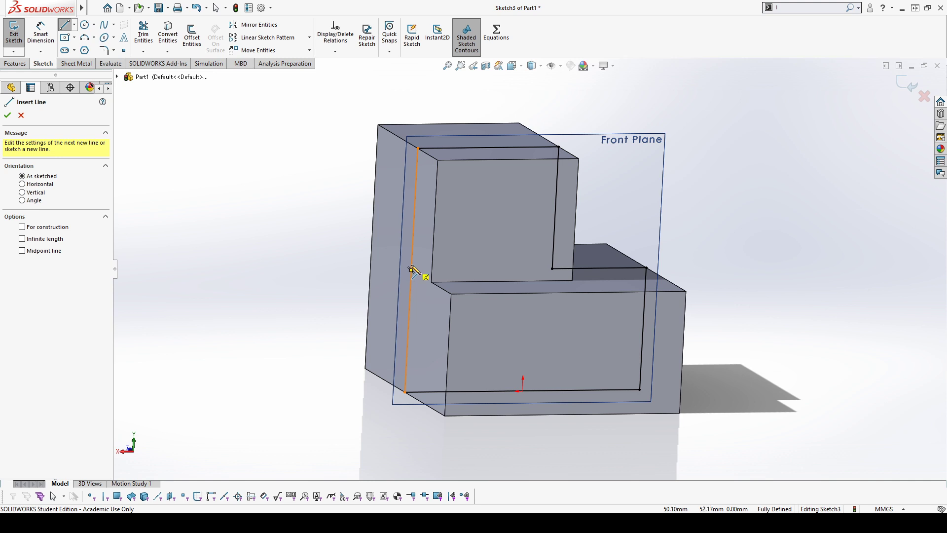
{"action": "mouse_move", "coordinate": [482, 279]}
{"action": "middle_mouse_down"}
{"action": "mouse_move", "coordinate": [402, 268]}
{"action": "mouse_move", "coordinate": [491, 276]}
{"action": "middle_mouse_up"}
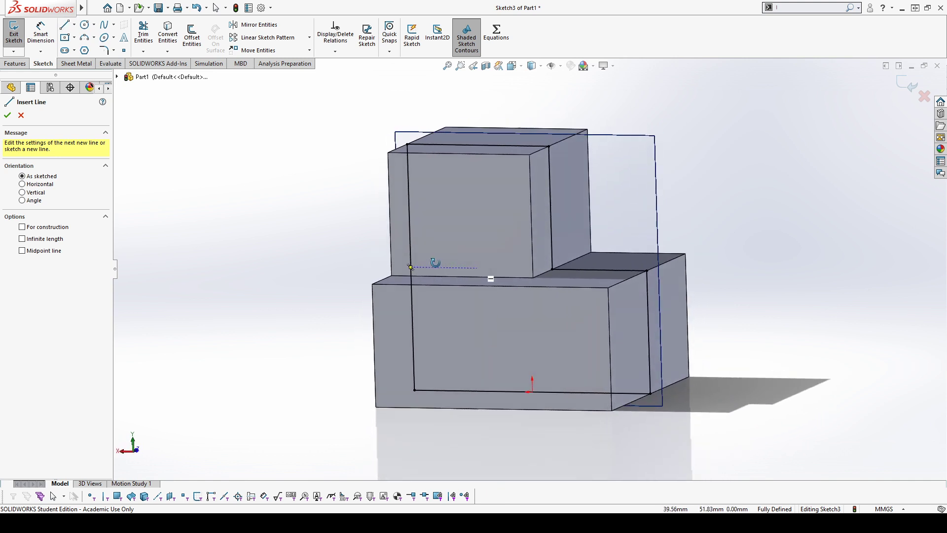
{"action": "left_click", "coordinate": [485, 146]}
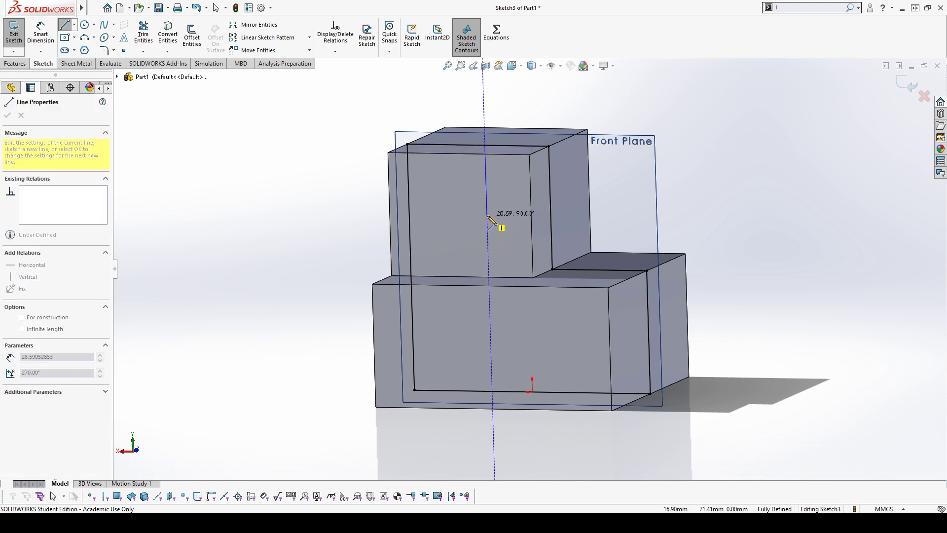
{"action": "left_click", "coordinate": [487, 215]}
{"action": "double_click", "coordinate": [550, 216]}
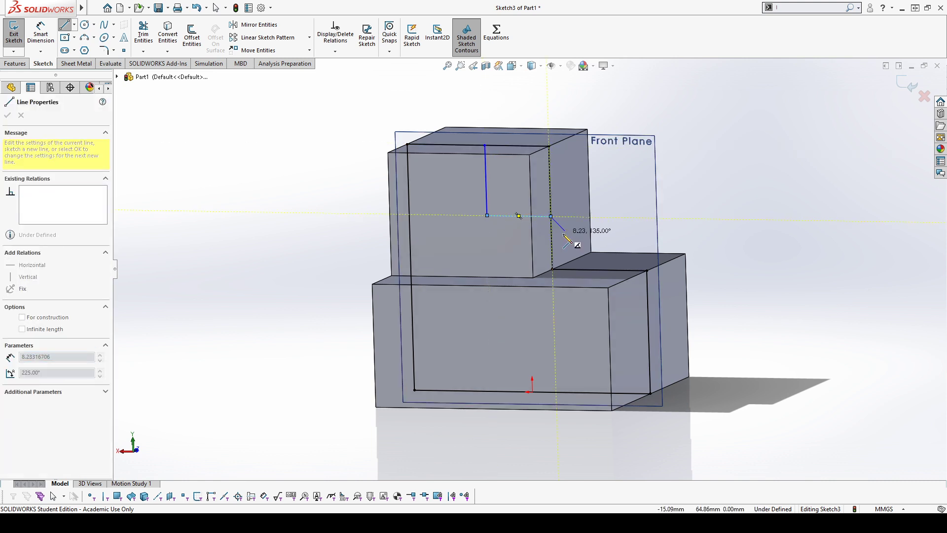
{"action": "key", "text": "Escape"}
Sketch a three-point arc from the outline's long vertical line to its bottom line, bulging away from their shared corner.
{"action": "left_click", "coordinate": [65, 25]}
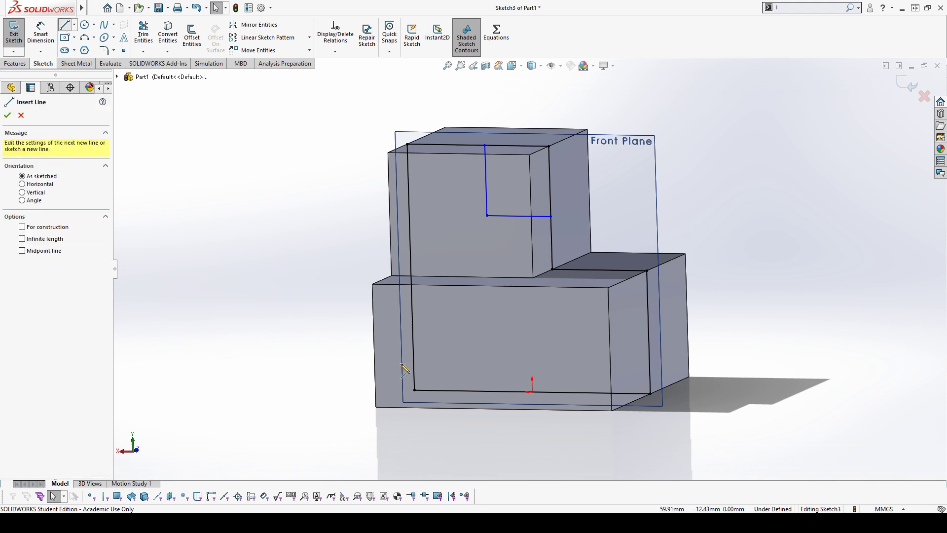
{"action": "mouse_move", "coordinate": [53, 4]}
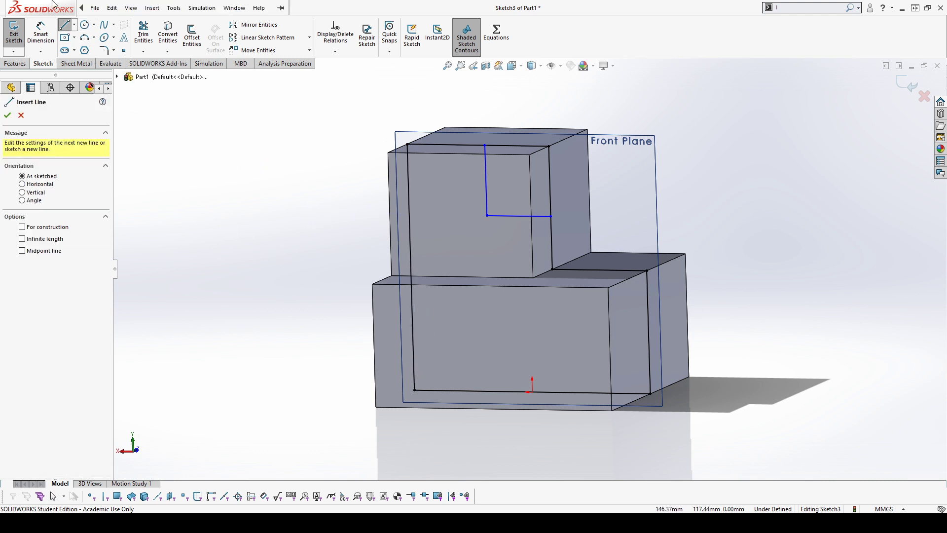
{"action": "left_click", "coordinate": [85, 38]}
{"action": "left_click", "coordinate": [412, 299]}
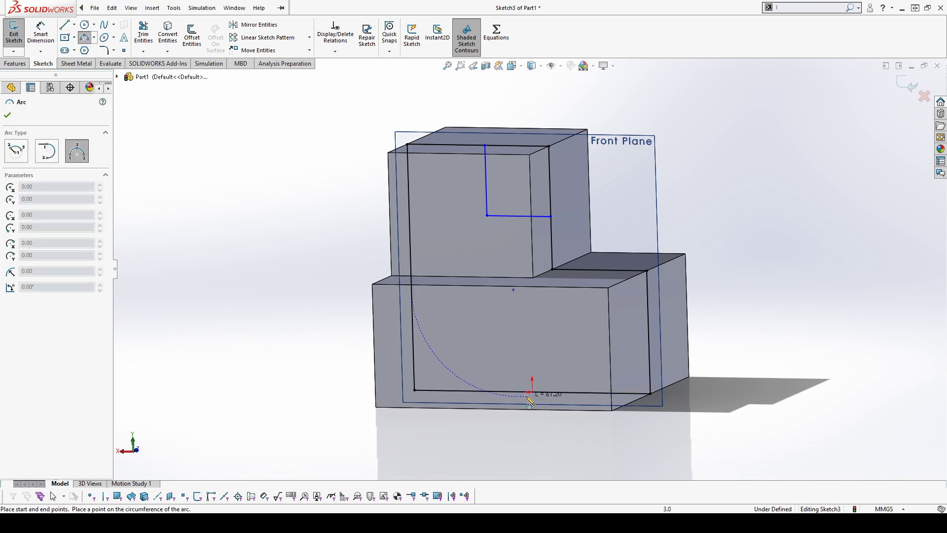
{"action": "left_click", "coordinate": [515, 391]}
{"action": "left_click", "coordinate": [496, 324]}
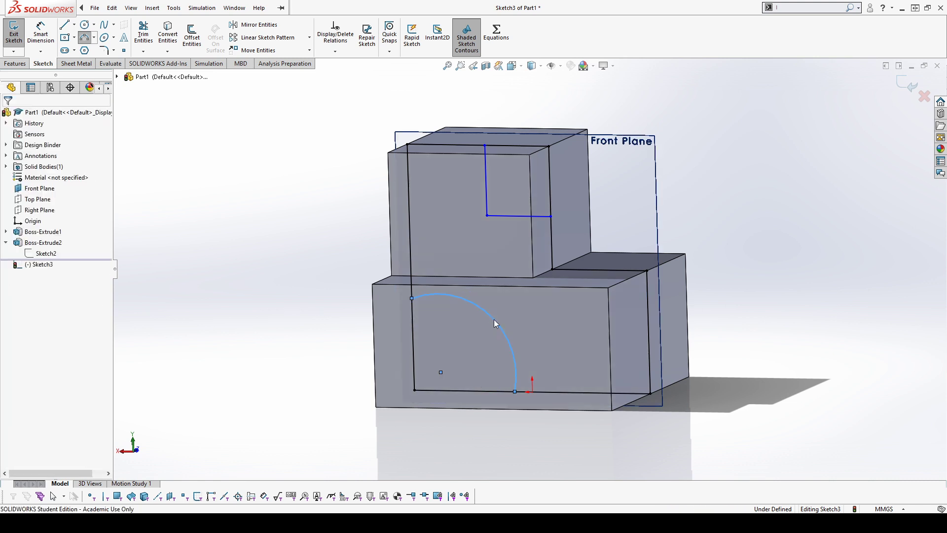
{"action": "key", "text": "Escape"}
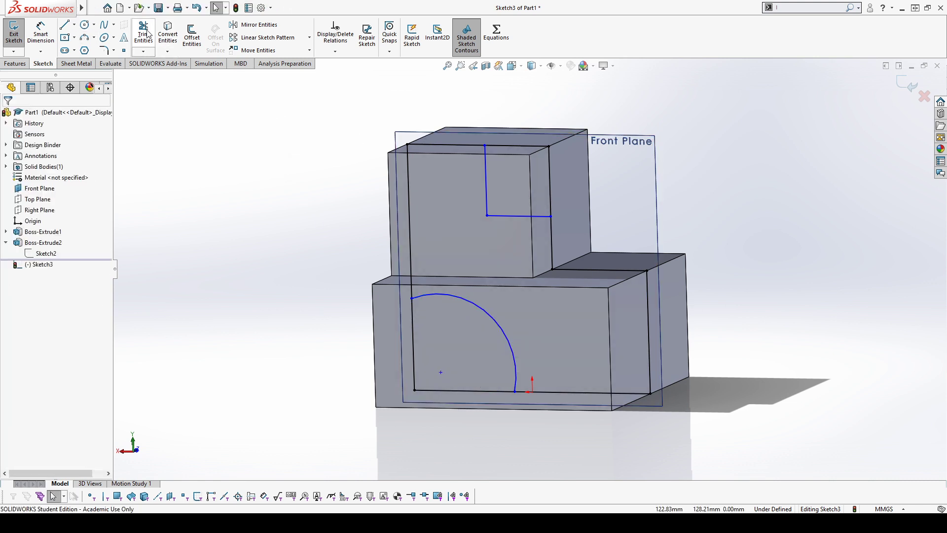
Power trim the excess intersection curves, leaving only the closed rectangle in the upper corner and the arc profile in the lower corner.
{"action": "left_click", "coordinate": [143, 33]}
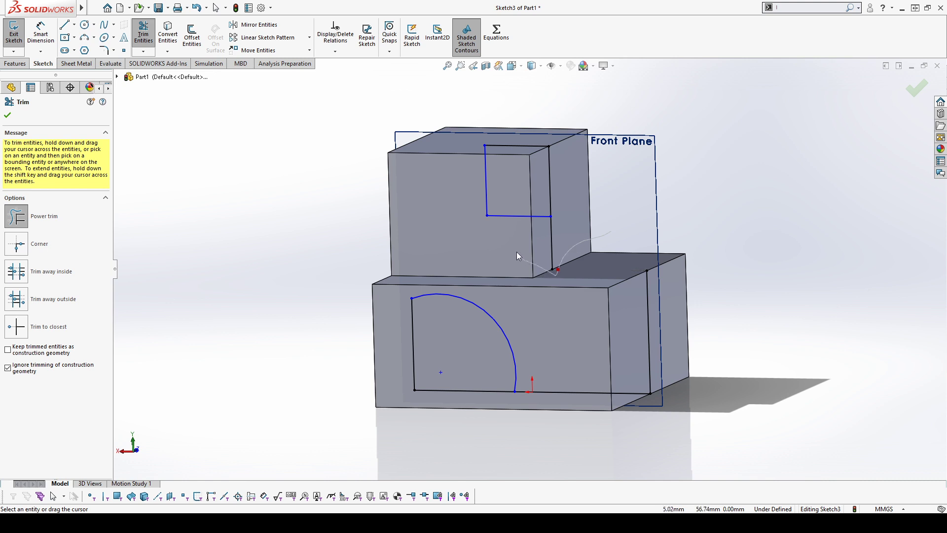
{"action": "mouse_move", "coordinate": [518, 256]}
{"action": "left_mouse_down"}
{"action": "mouse_move", "coordinate": [632, 321]}
{"action": "mouse_move", "coordinate": [588, 394]}
{"action": "mouse_move", "coordinate": [529, 439]}
{"action": "left_mouse_up"}
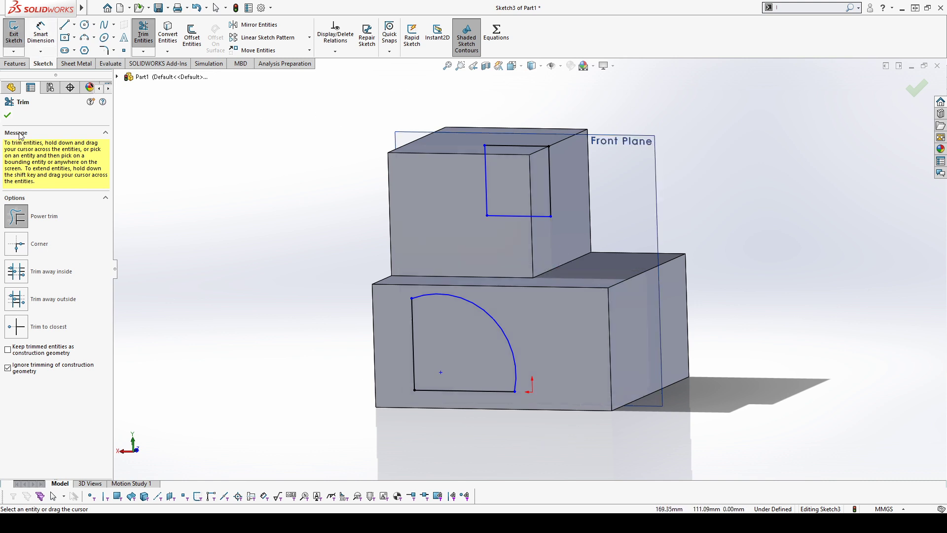
{"action": "left_click", "coordinate": [7, 117]}
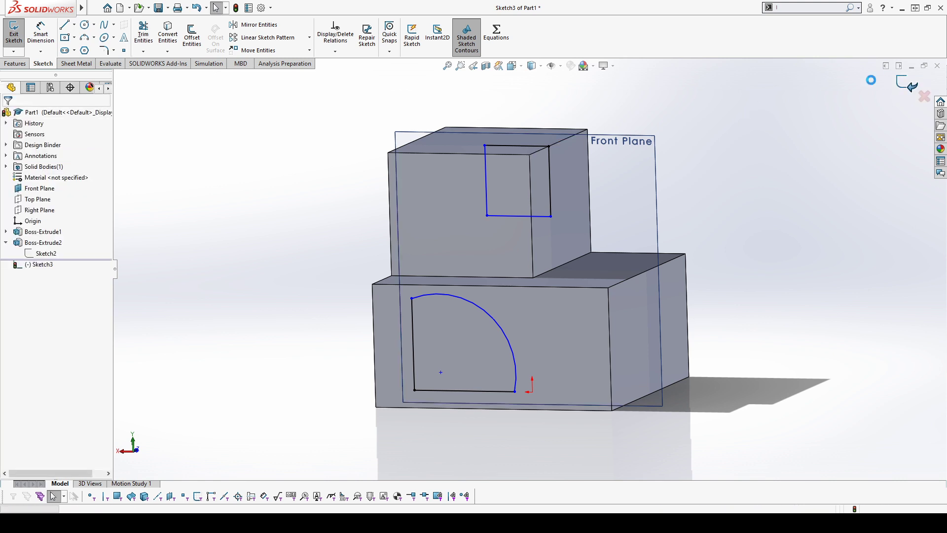
Exit the sketch and cut-extrude both closed profiles to a blind depth of 10 mm from the sketch plane.
{"action": "left_click", "coordinate": [917, 88]}
{"action": "left_click", "coordinate": [44, 64]}
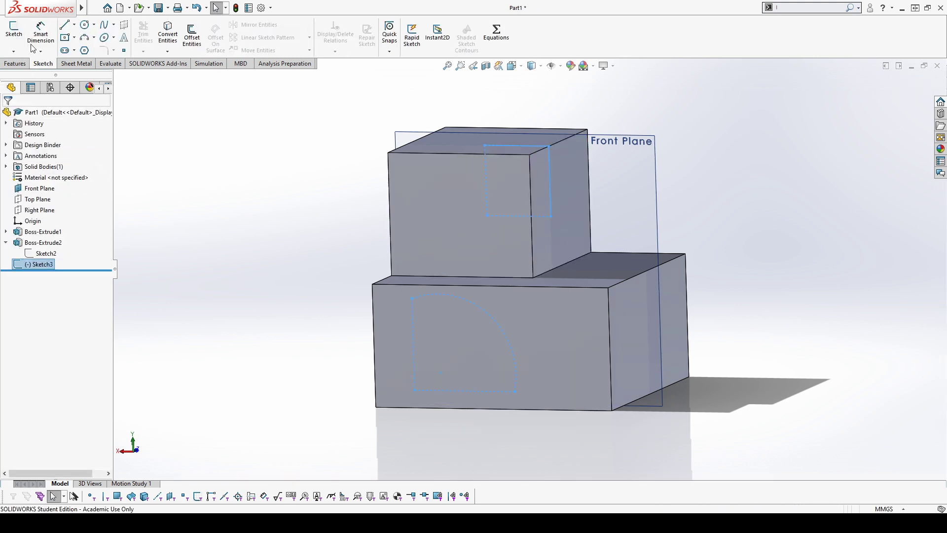
{"action": "left_click", "coordinate": [20, 64]}
{"action": "left_click", "coordinate": [147, 38]}
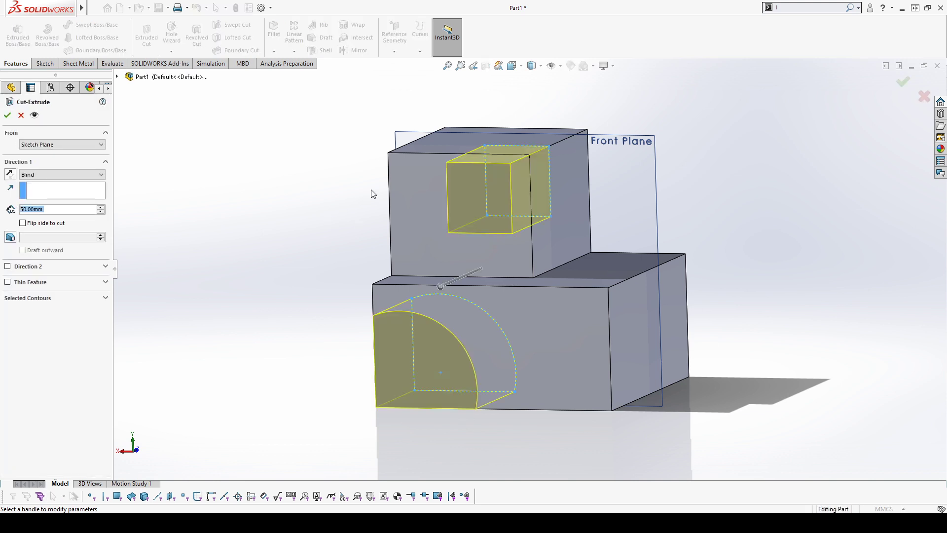
{"action": "middle_click_drag", "start_coordinate": [372, 192], "coordinate": [334, 253]}
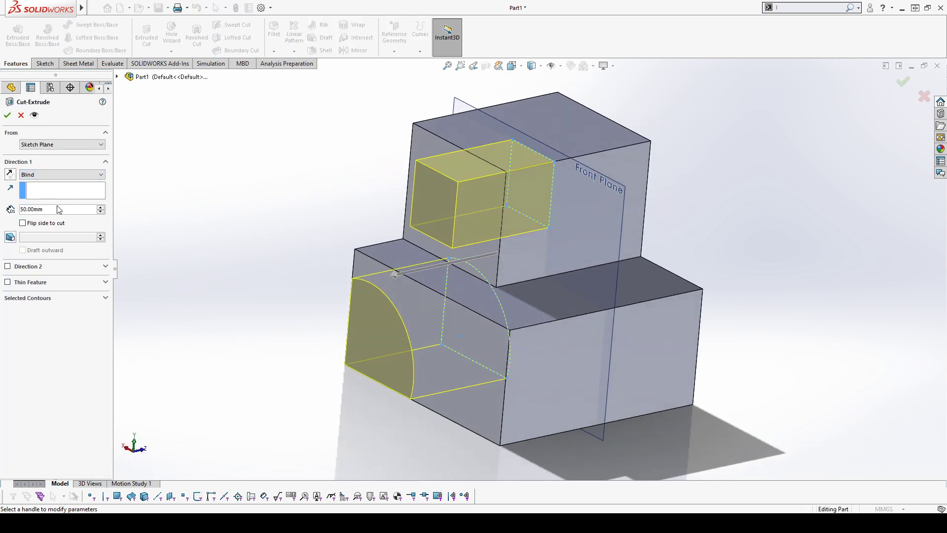
{"action": "type", "text": "10"}
{"action": "key", "text": "Return"}
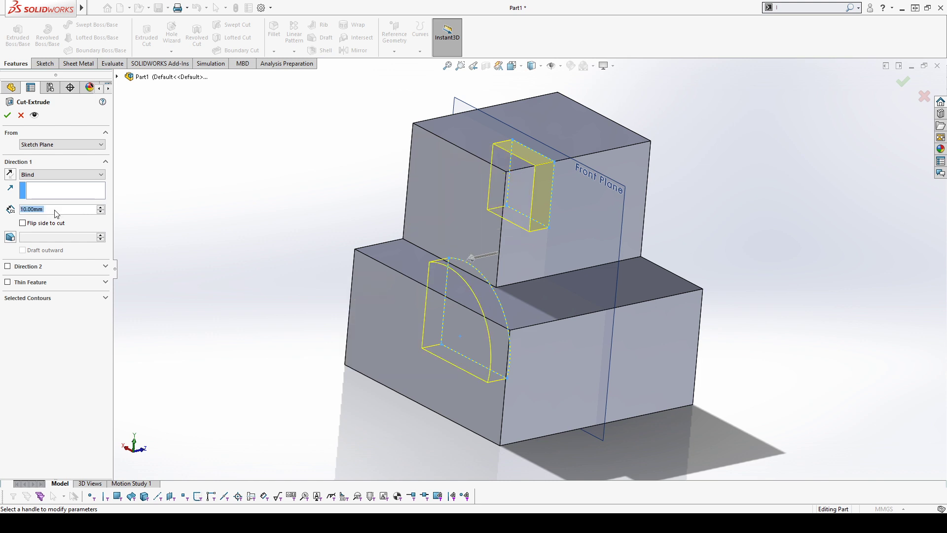
{"action": "left_click", "coordinate": [7, 115]}
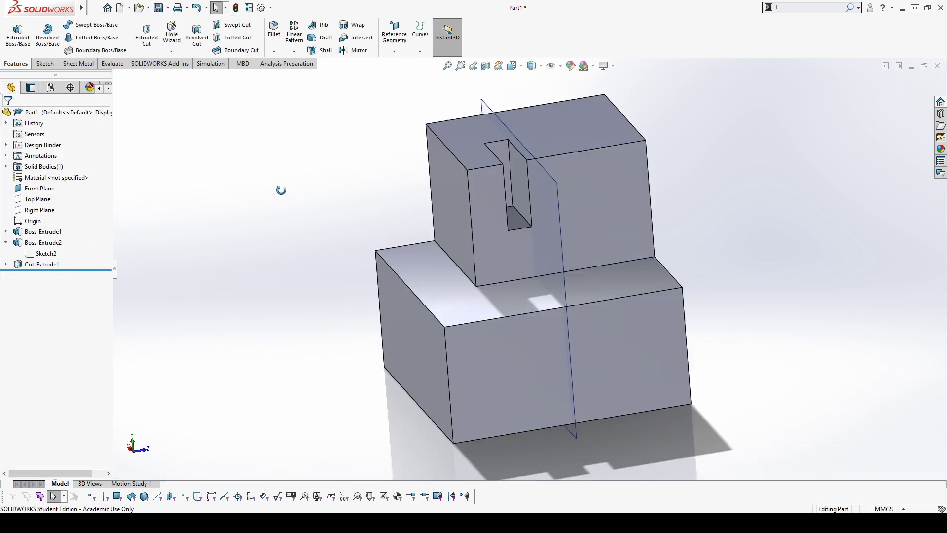
Hide the Front Plane and inspect the notch cut into the upper boss.
{"action": "left_click", "coordinate": [594, 180]}
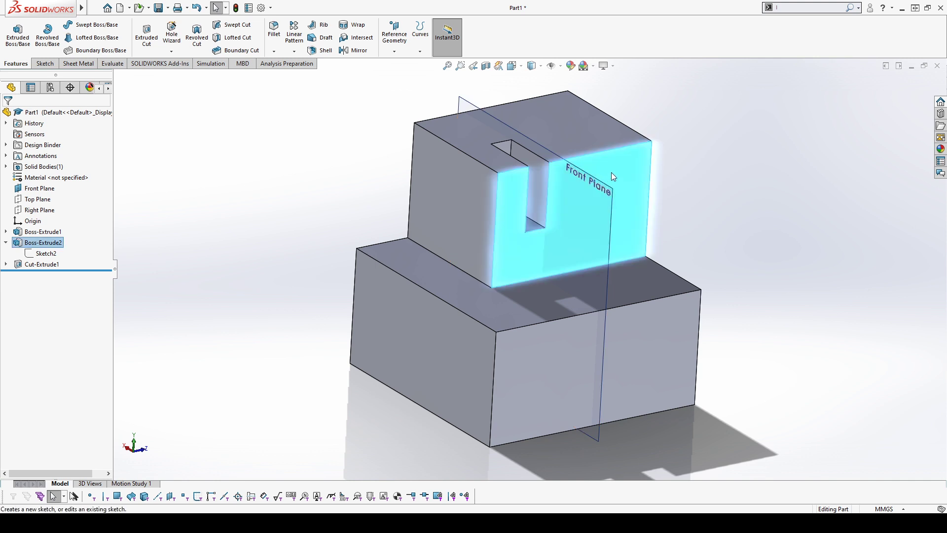
{"action": "left_click", "coordinate": [456, 98]}
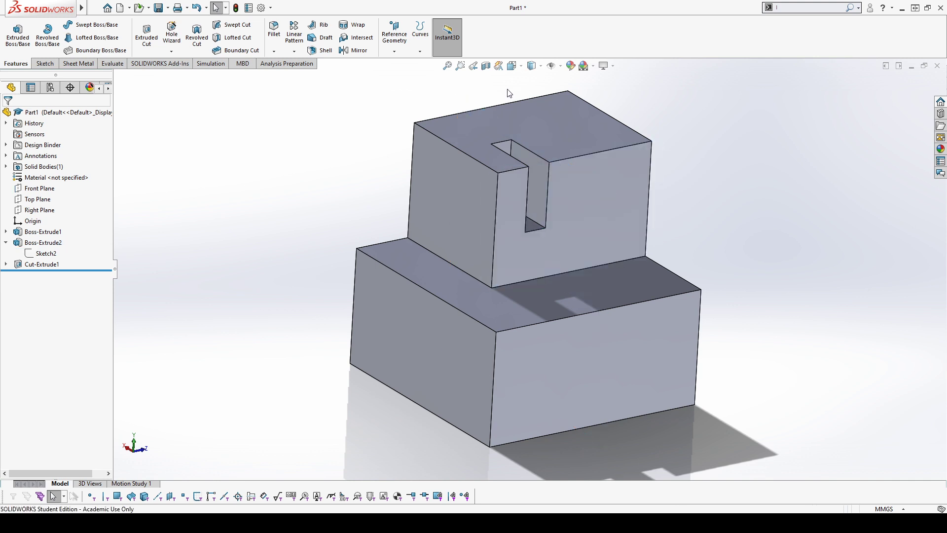
{"action": "middle_click_drag", "start_coordinate": [377, 225], "coordinate": [361, 406]}
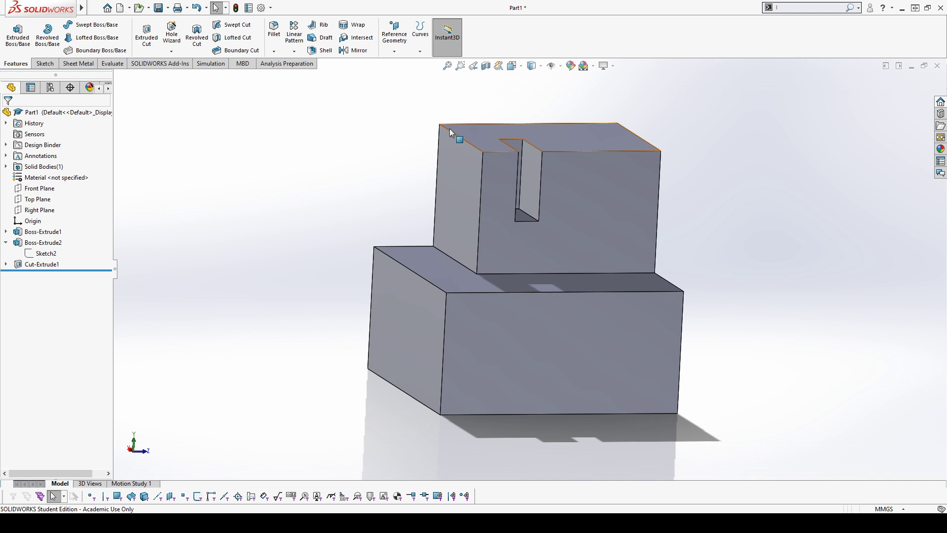
Start a sketch on the large L-shaped side face and offset its outline 3 mm inward as solid, non-construction geometry.
{"action": "left_click", "coordinate": [48, 65]}
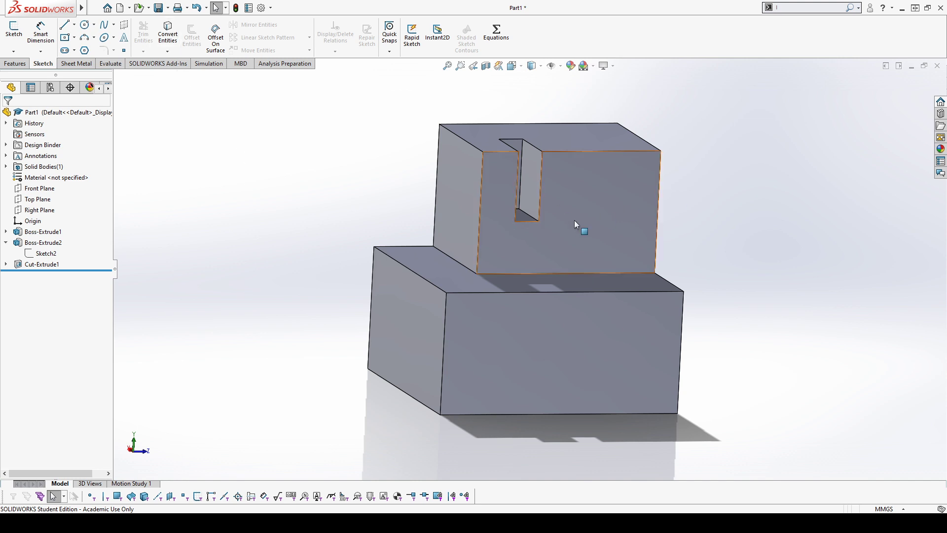
{"action": "middle_click_drag", "start_coordinate": [404, 257], "coordinate": [375, 389]}
{"action": "left_click", "coordinate": [538, 329]}
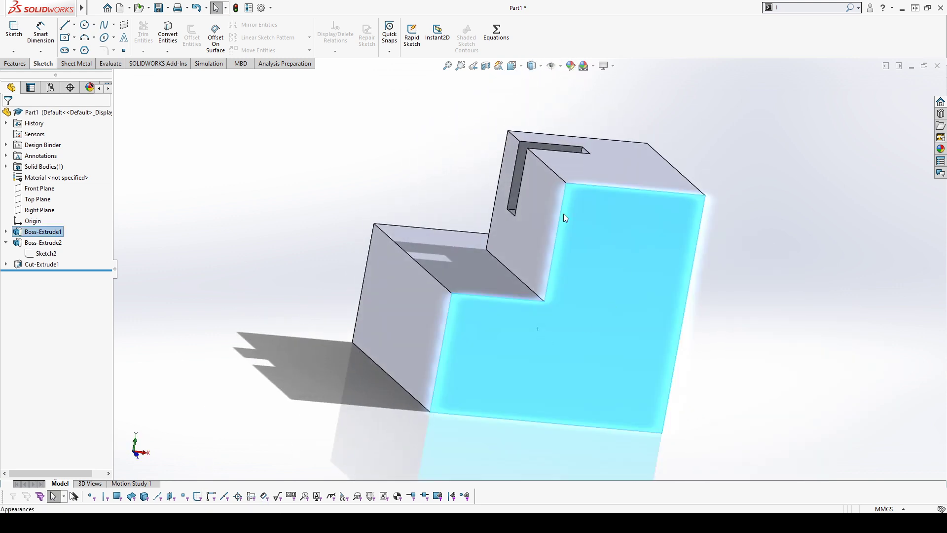
{"action": "left_click", "coordinate": [566, 301]}
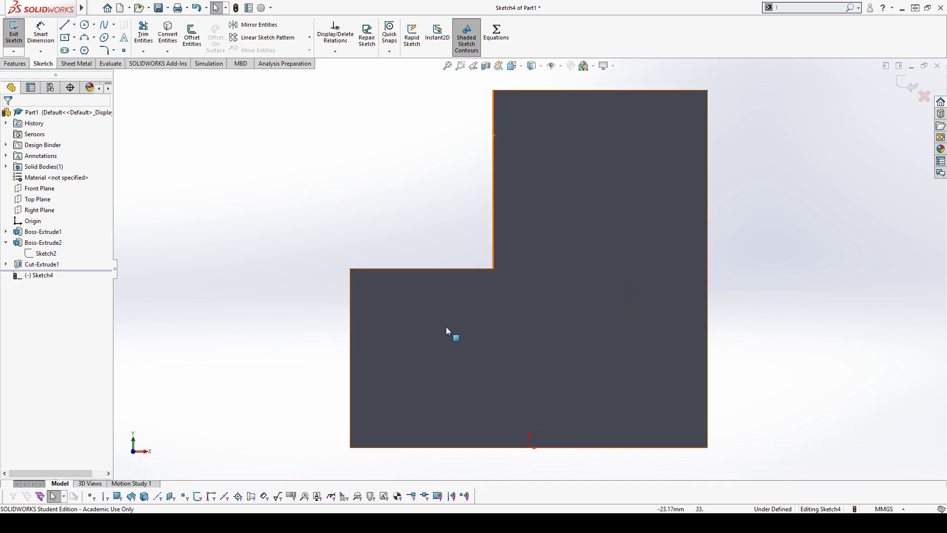
{"action": "left_click", "coordinate": [199, 43]}
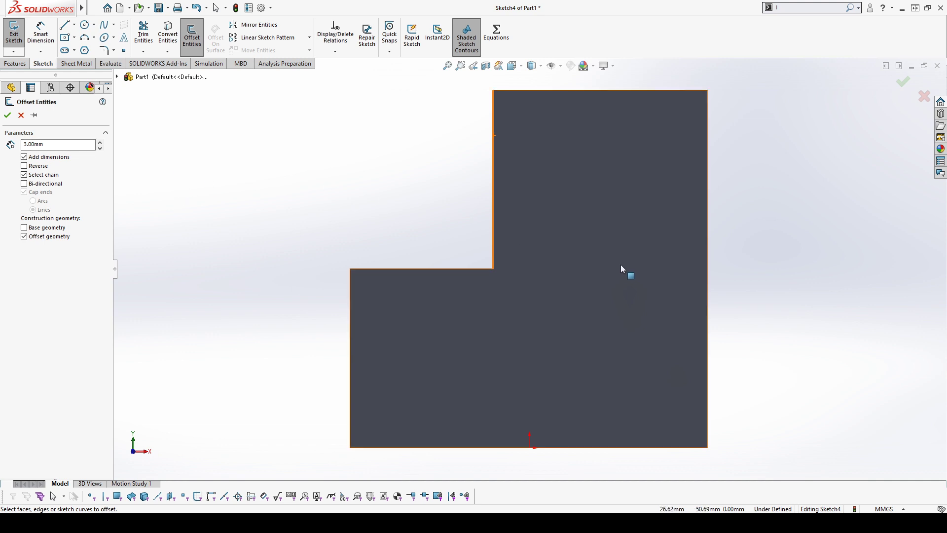
{"action": "left_click", "coordinate": [554, 250]}
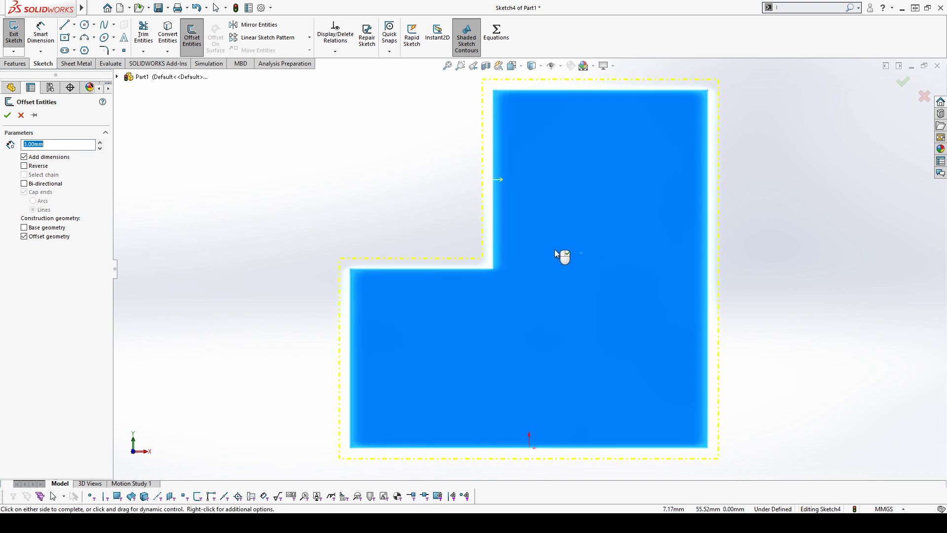
{"action": "left_click", "coordinate": [44, 166]}
{"action": "left_click", "coordinate": [35, 237]}
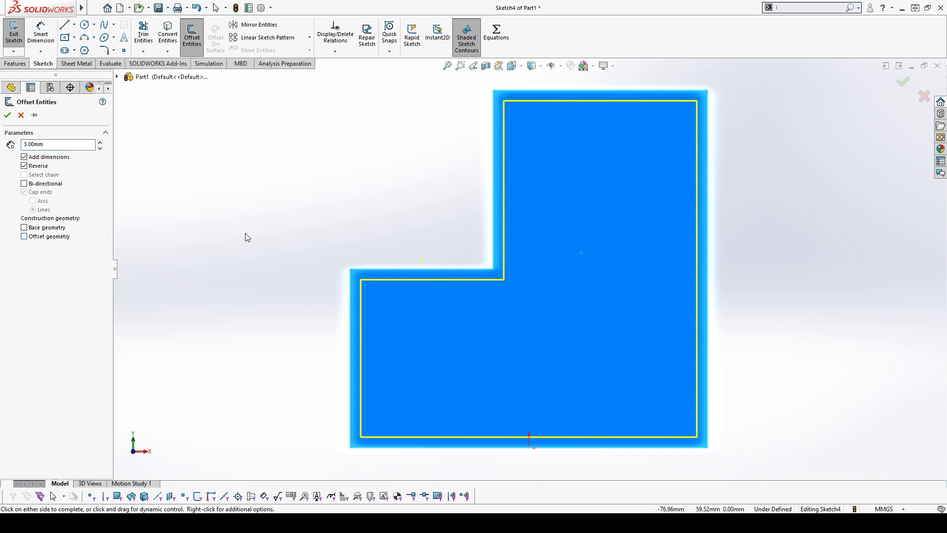
{"action": "left_click", "coordinate": [7, 115]}
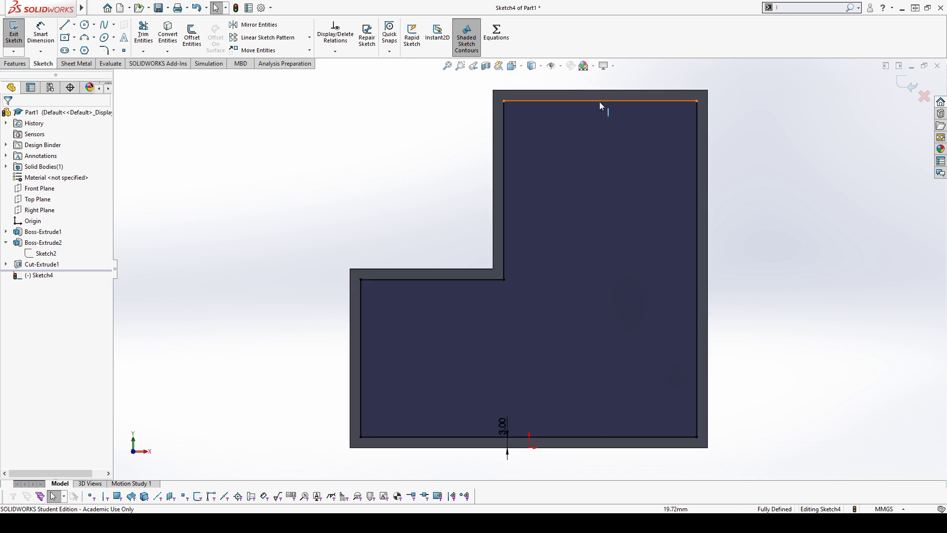
Exit the sketch and cut-extrude the offset L-shaped profile to a blind depth of 5 mm from the sketch plane.
{"action": "left_click", "coordinate": [14, 33]}
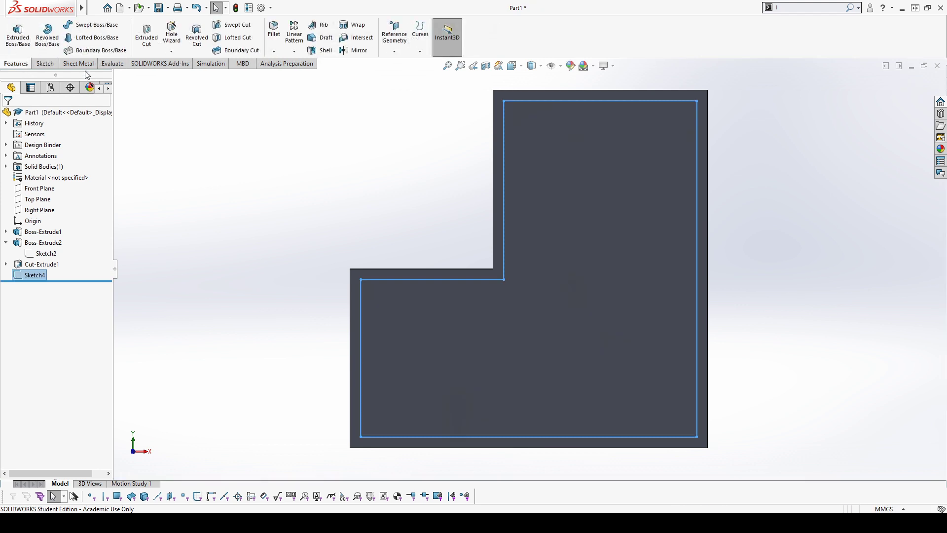
{"action": "left_click", "coordinate": [147, 34]}
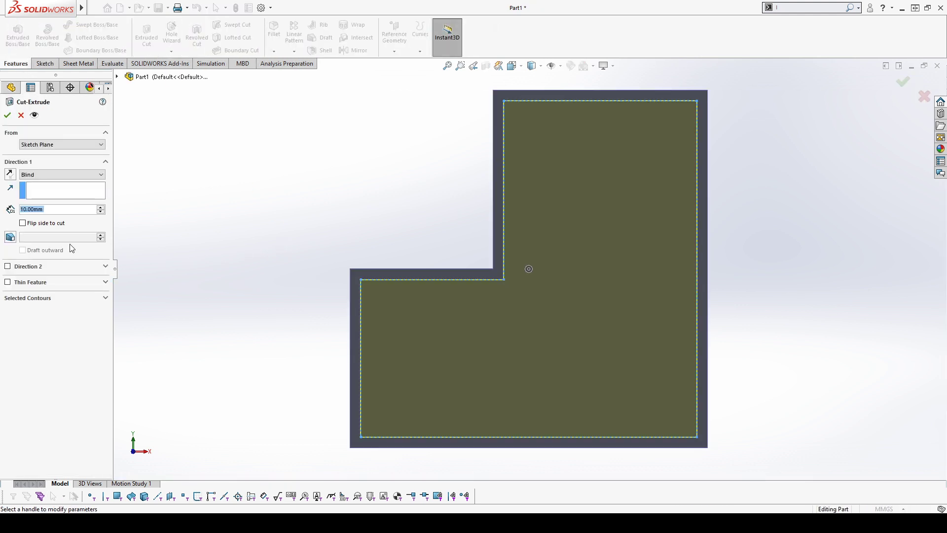
{"action": "type", "text": "5"}
{"action": "key", "text": "Return"}
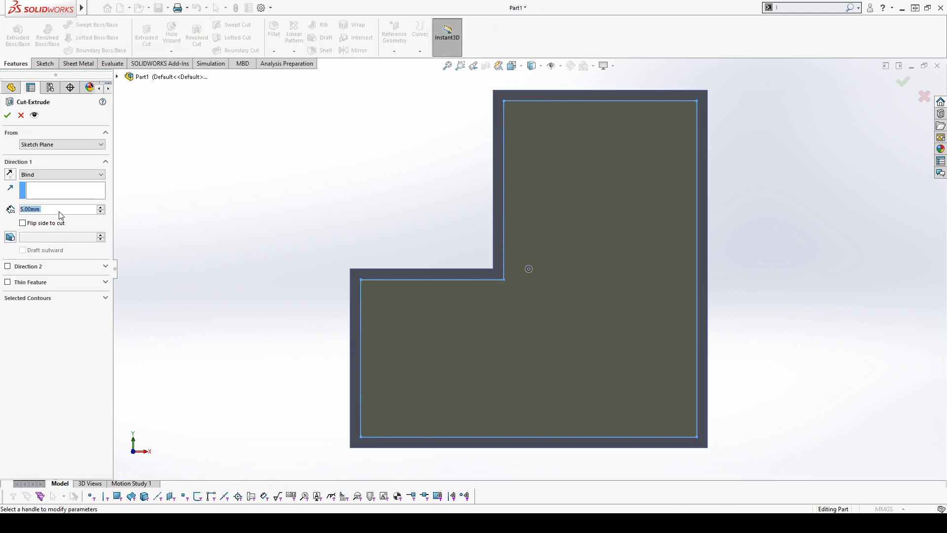
{"action": "left_click", "coordinate": [7, 115]}
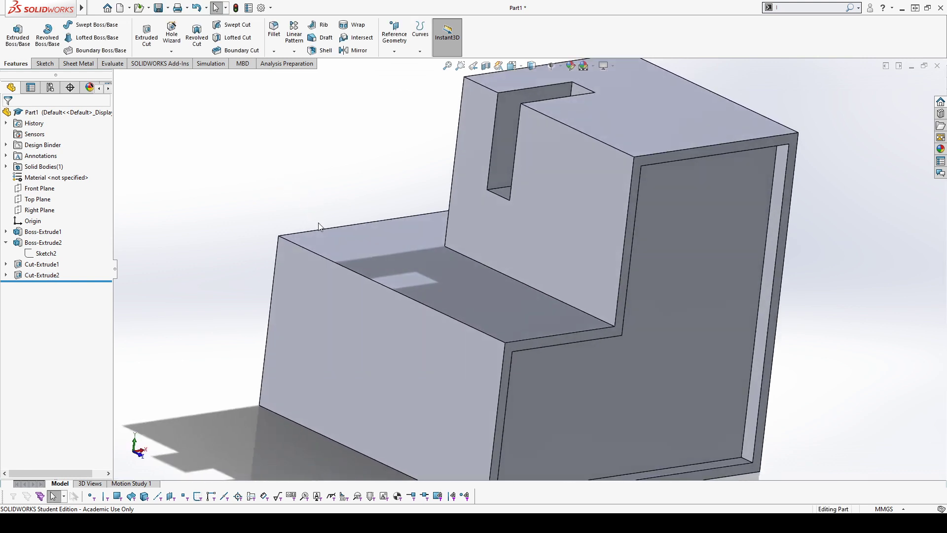
Examine the recess and thin rim cut into the L-shaped side face.
{"action": "scroll", "coordinate": [518, 279], "scroll_direction": "up", "scroll_amount": 4}
{"action": "scroll", "coordinate": [645, 237], "scroll_direction": "down", "scroll_amount": 3}
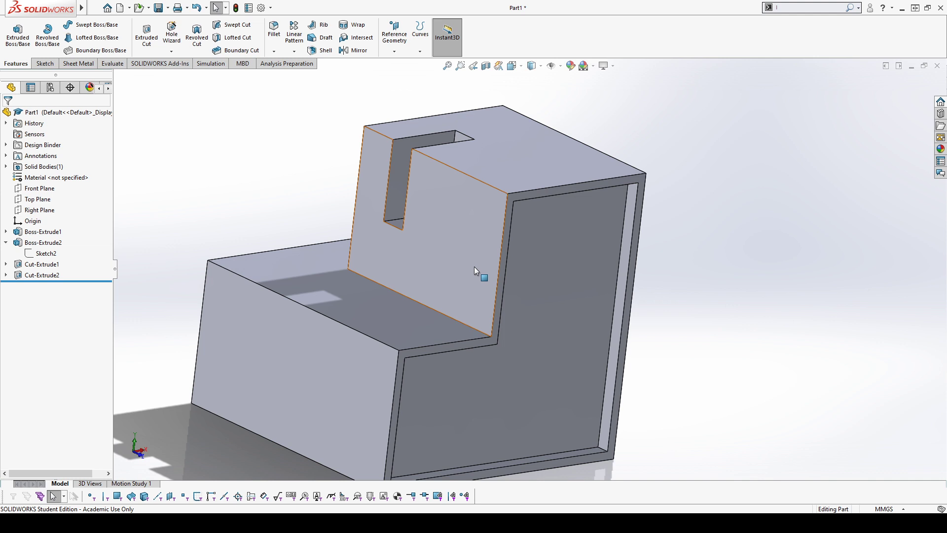
{"action": "scroll", "coordinate": [474, 271], "scroll_direction": "up", "scroll_amount": 3}
{"action": "scroll", "coordinate": [562, 279], "scroll_direction": "down", "scroll_amount": 3}
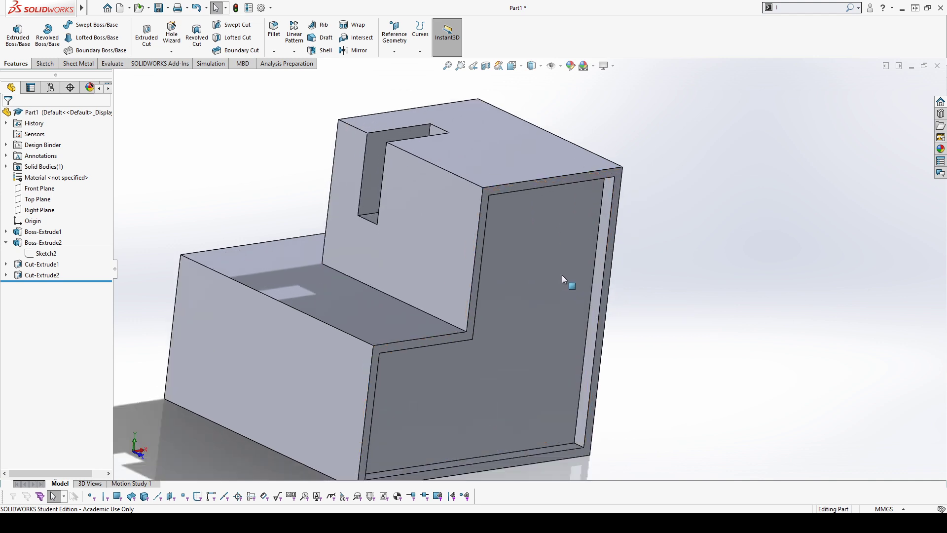
{"action": "middle_click_drag", "start_coordinate": [549, 296], "coordinate": [492, 297]}
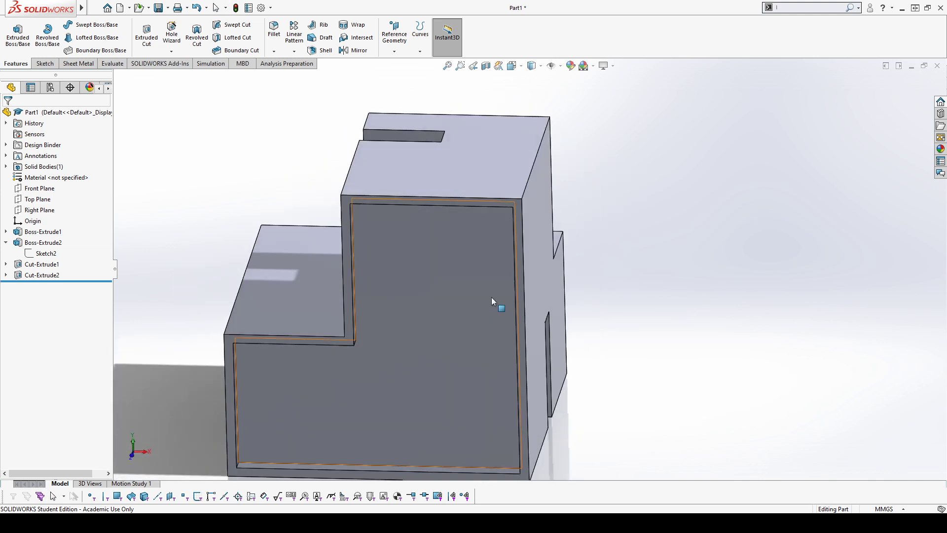
{"action": "left_click", "coordinate": [481, 251]}
{"action": "left_click", "coordinate": [632, 168]}
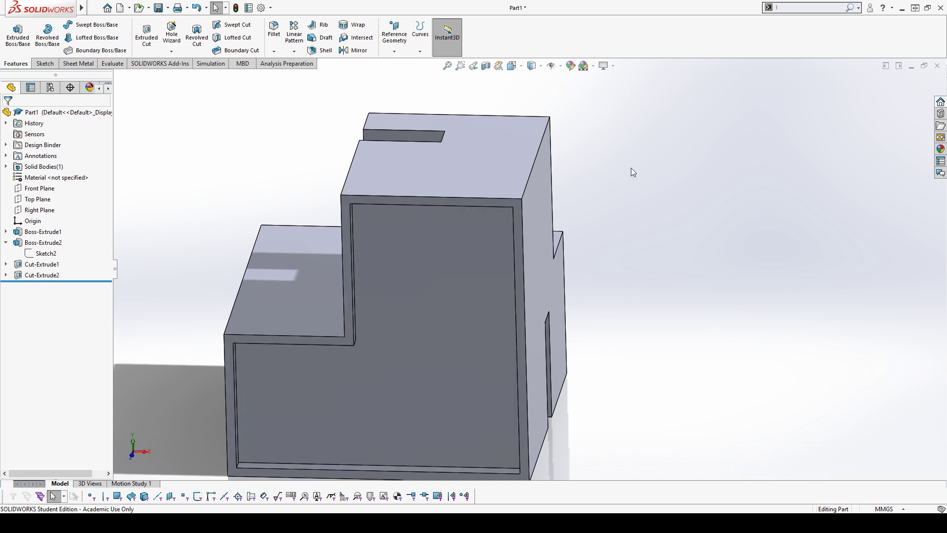
Start a sketch on the stepped side face containing the lower slot and sketch a three-point arc about 11.2 mm in radius, opening toward the step.
{"action": "middle_click_drag", "start_coordinate": [566, 223], "coordinate": [323, 235]}
{"action": "left_click", "coordinate": [364, 246]}
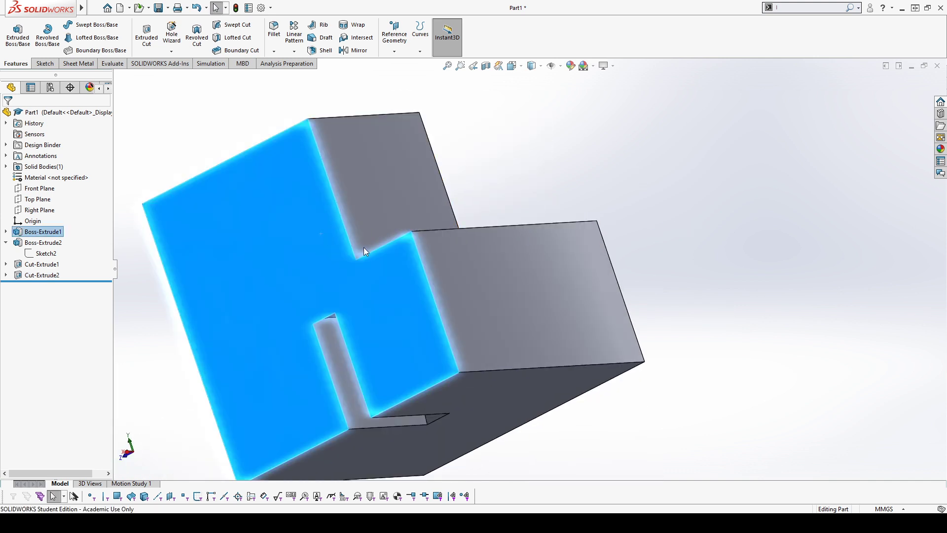
{"action": "left_click", "coordinate": [347, 217]}
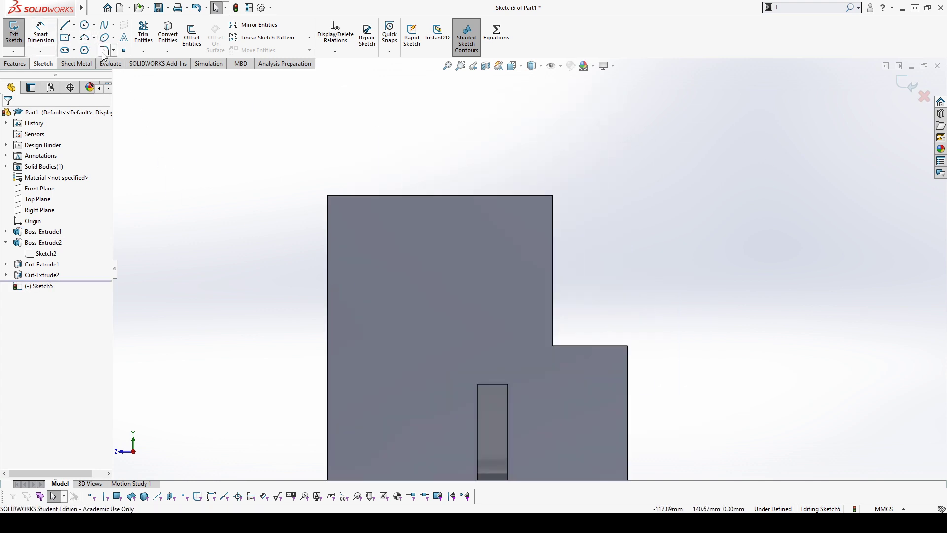
{"action": "left_click", "coordinate": [85, 37]}
{"action": "left_click", "coordinate": [513, 344]}
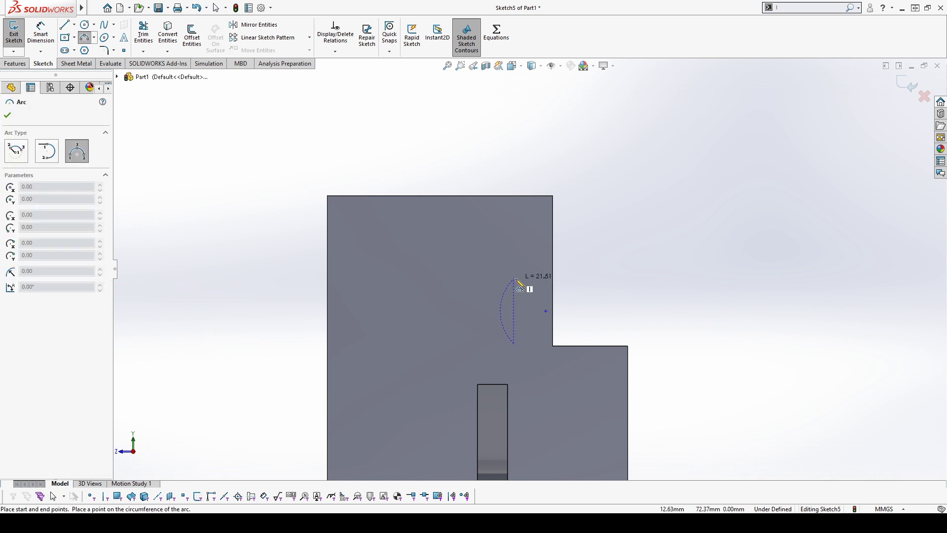
{"action": "left_click", "coordinate": [514, 280]}
{"action": "left_click", "coordinate": [472, 309]}
{"action": "key", "text": "Escape"}
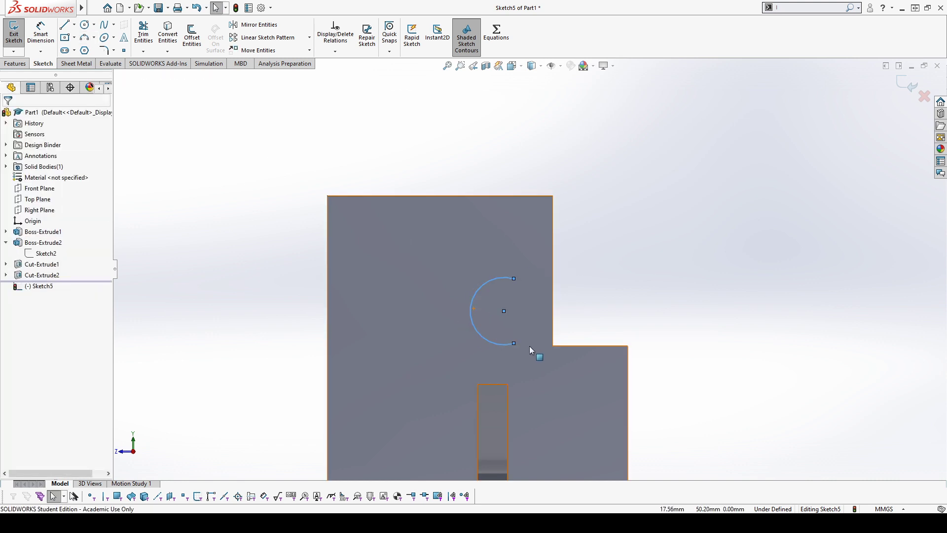
Make the arc tangent to the horizontal edge of the lower step.
{"action": "left_click", "coordinate": [497, 343]}
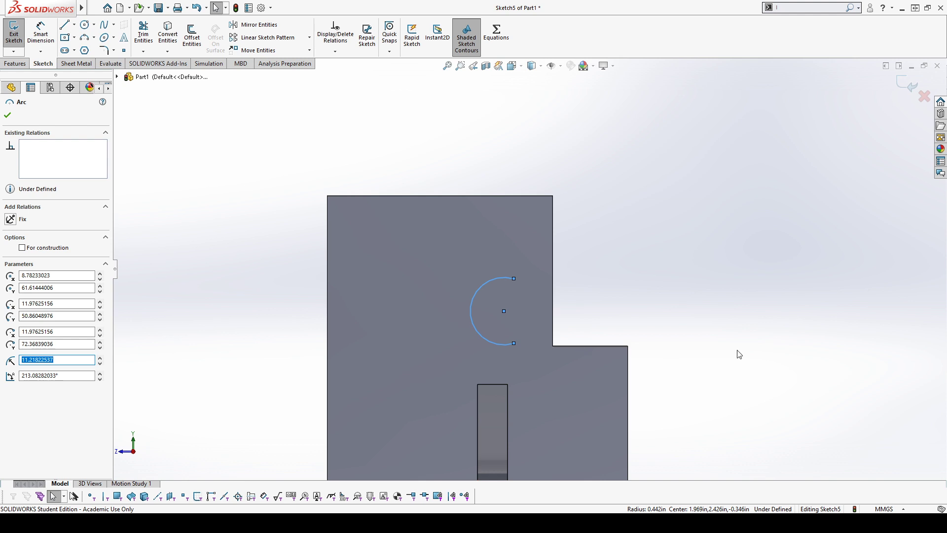
{"action": "left_click", "coordinate": [564, 347]}
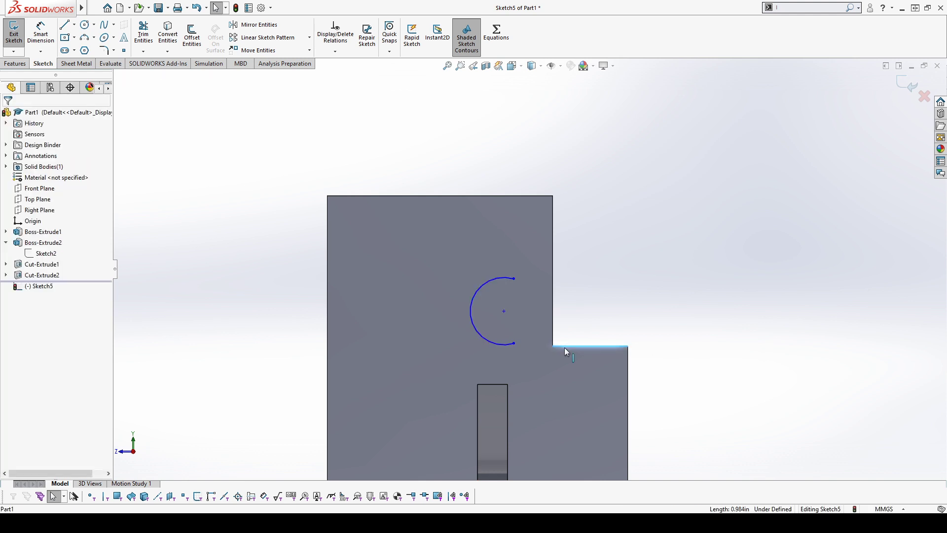
{"action": "left_click", "coordinate": [503, 345], "text": "ctrl"}
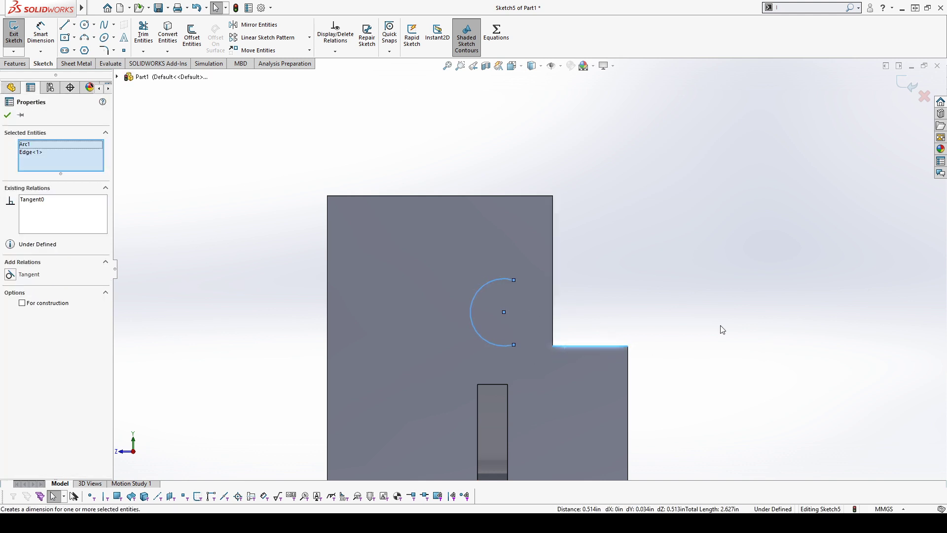
{"action": "left_click", "coordinate": [679, 326]}
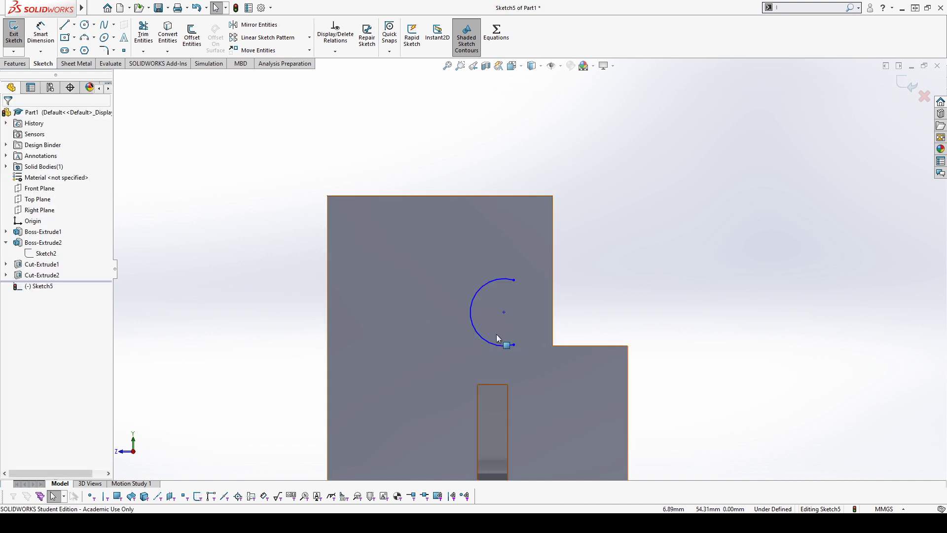
{"action": "left_click", "coordinate": [493, 345]}
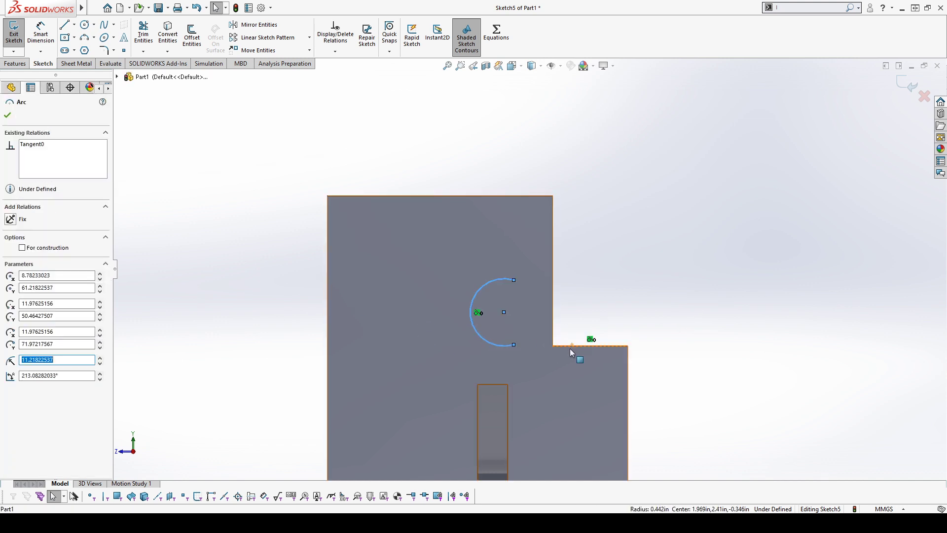
{"action": "left_click", "coordinate": [570, 348], "text": "ctrl"}
{"action": "left_click", "coordinate": [759, 242]}
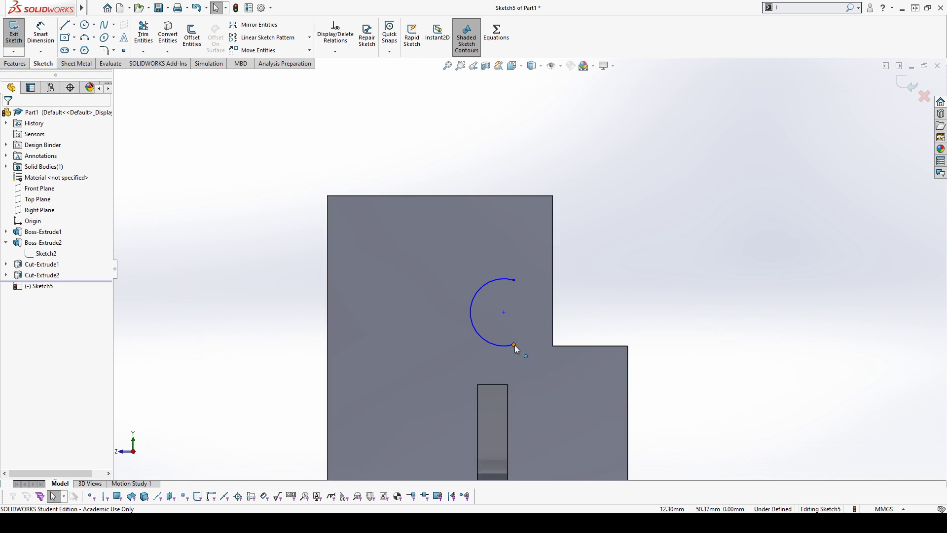
Attach the arc's lower endpoint to the step's inner corner and move its upper endpoint outward to enlarge the arc.
{"action": "left_click_drag", "start_coordinate": [513, 344], "coordinate": [554, 346]}
{"action": "left_click", "coordinate": [807, 209]}
{"action": "scroll", "coordinate": [616, 335], "scroll_direction": "down", "scroll_amount": 3}
{"action": "scroll", "coordinate": [607, 331], "scroll_direction": "down", "scroll_amount": 2}
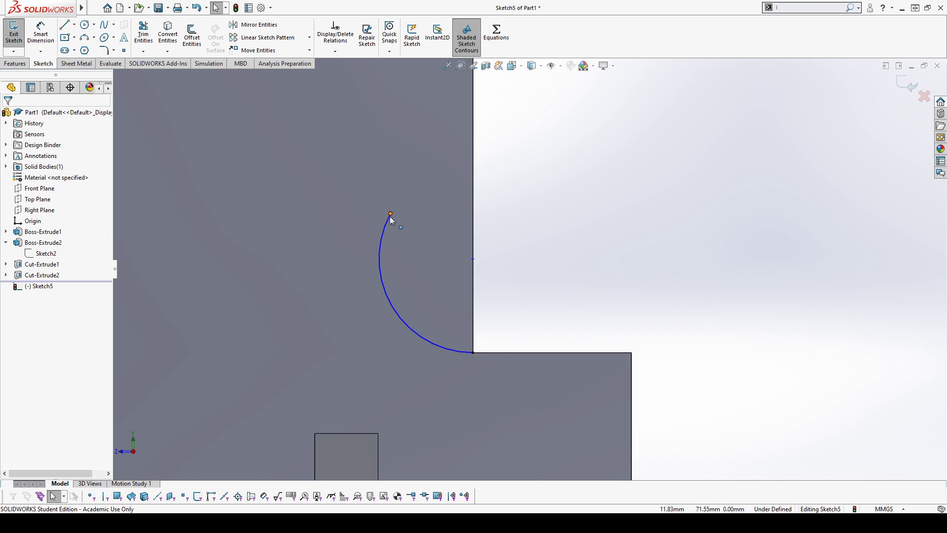
{"action": "left_click_drag", "start_coordinate": [391, 212], "coordinate": [334, 194]}
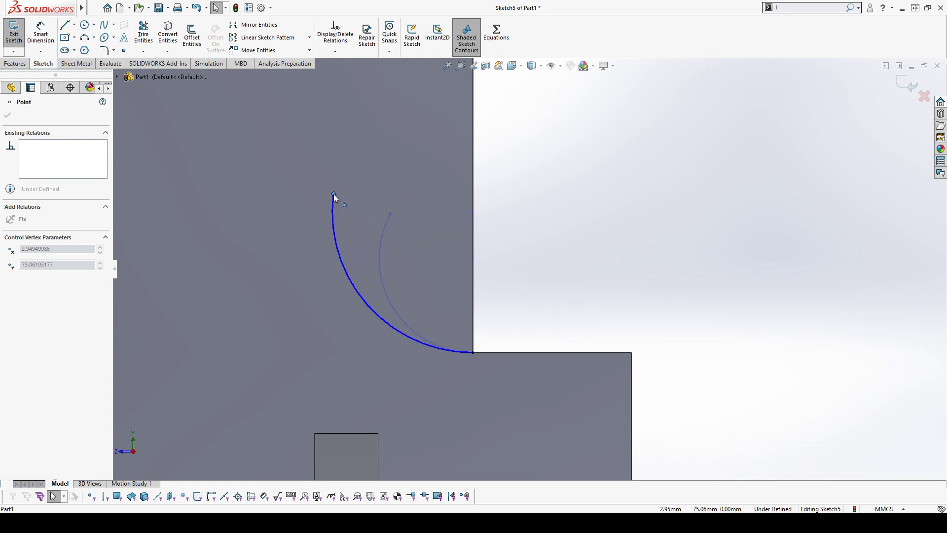
{"action": "scroll", "coordinate": [342, 163], "scroll_direction": "up", "scroll_amount": 4}
{"action": "left_click", "coordinate": [654, 191]}
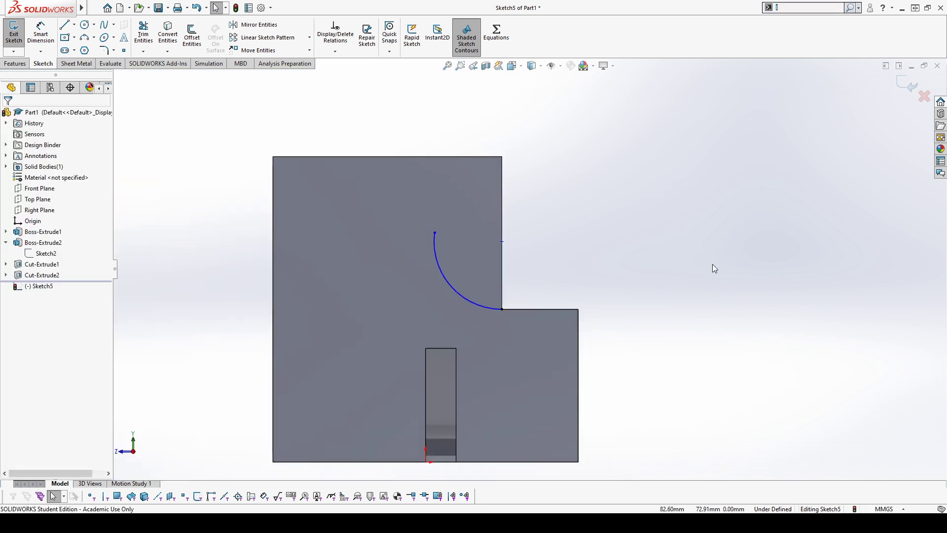
Sketch a line from the arc's upper endpoint to the face's top edge and make it perpendicular to that edge.
{"action": "key", "text": "l"}
{"action": "left_click", "coordinate": [435, 232]}
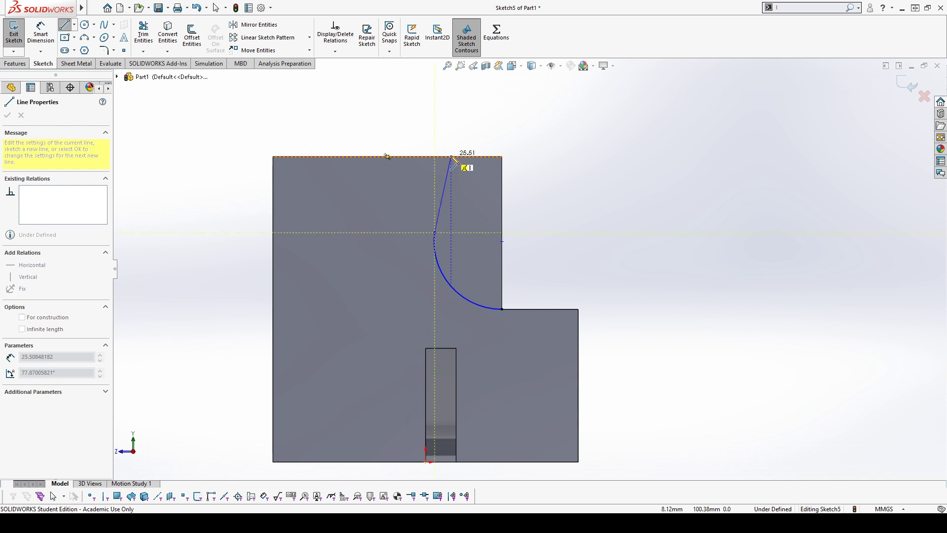
{"action": "left_click", "coordinate": [450, 157]}
{"action": "key", "text": "Escape"}
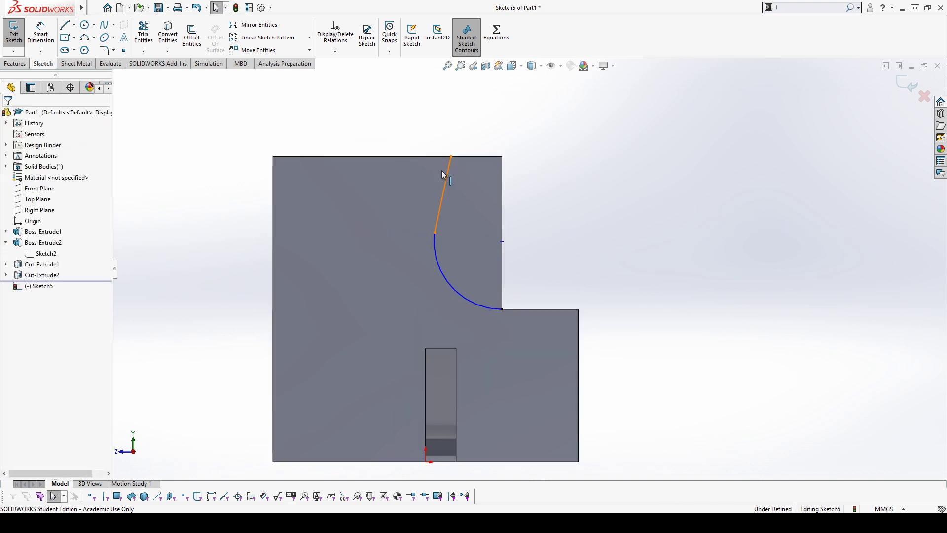
{"action": "left_click", "coordinate": [447, 178]}
{"action": "left_click", "coordinate": [437, 156], "text": "ctrl"}
{"action": "left_click", "coordinate": [477, 119]}
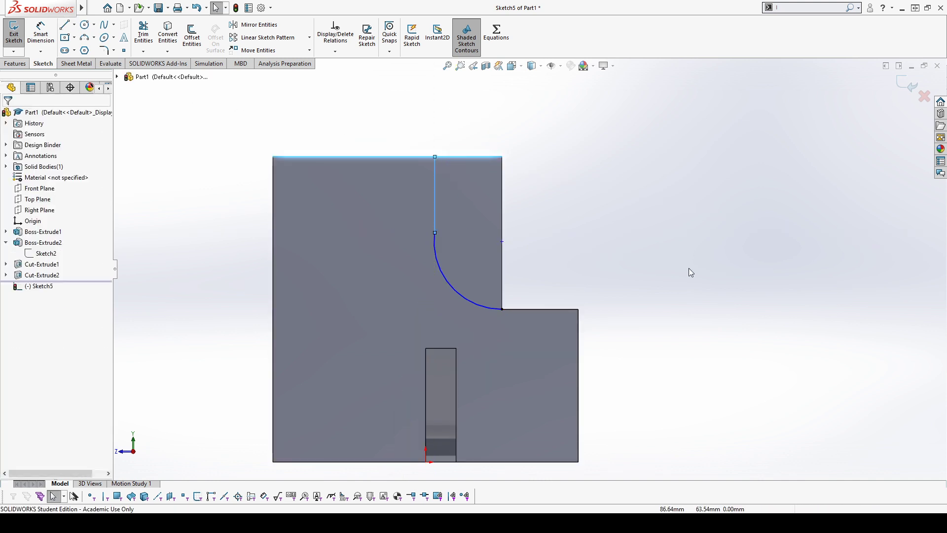
Make the arc and the line tangent, and move their shared point toward the step to narrow the profile.
{"action": "left_click", "coordinate": [435, 254]}
{"action": "left_click", "coordinate": [434, 212], "text": "ctrl"}
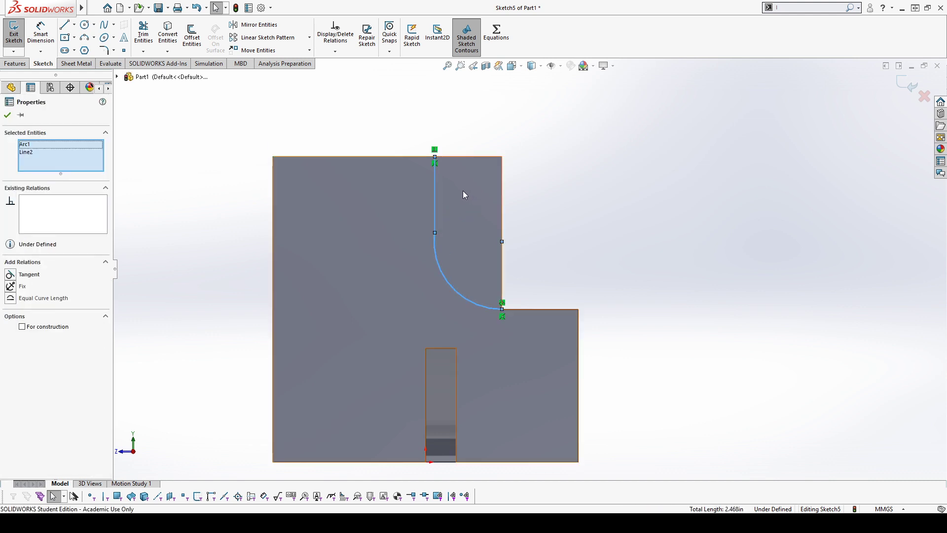
{"action": "left_click", "coordinate": [466, 157]}
{"action": "left_click", "coordinate": [750, 378]}
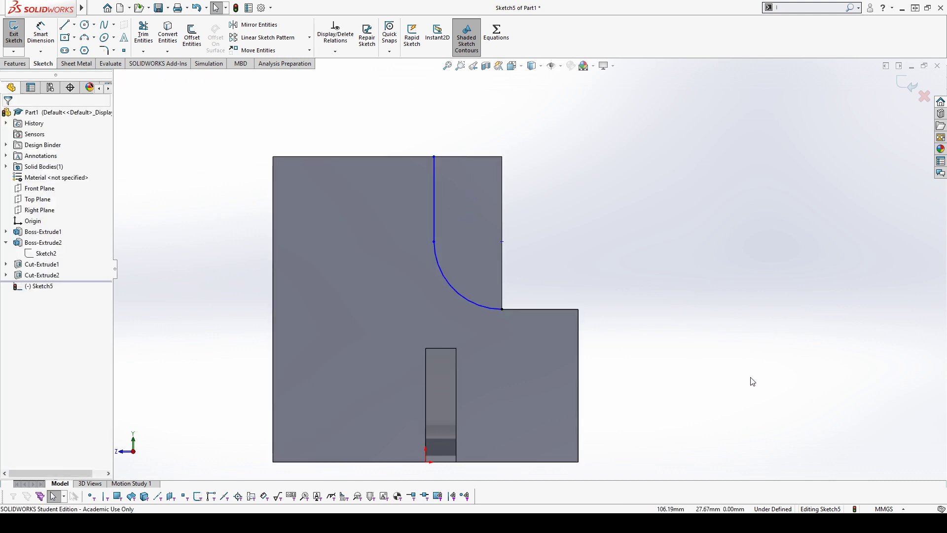
{"action": "left_click_drag", "start_coordinate": [434, 242], "coordinate": [469, 242]}
Dimension the distance between the vertical sketch line and the upper block's vertical edge to 15 mm.
{"action": "key", "text": "d"}
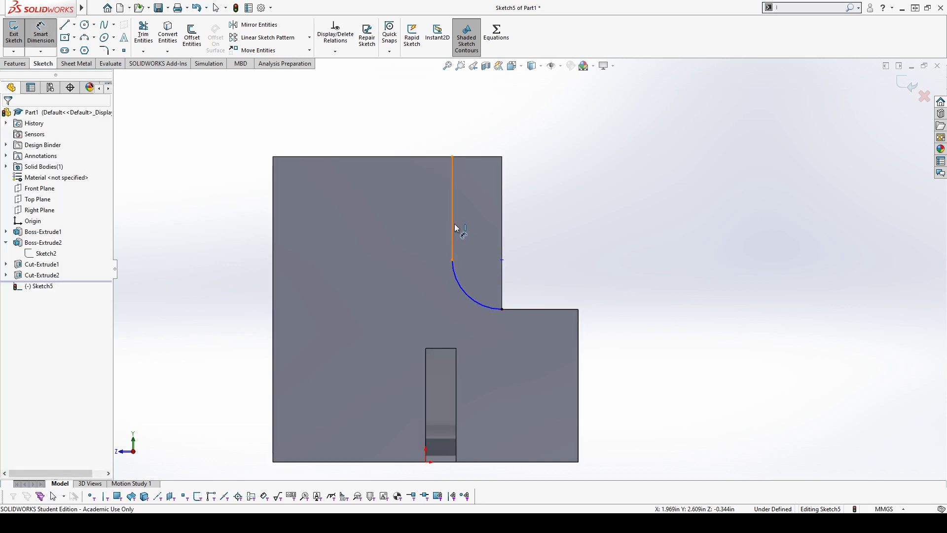
{"action": "left_click", "coordinate": [452, 220]}
{"action": "left_click", "coordinate": [502, 219]}
{"action": "left_click", "coordinate": [485, 208]}
{"action": "type", "text": "15"}
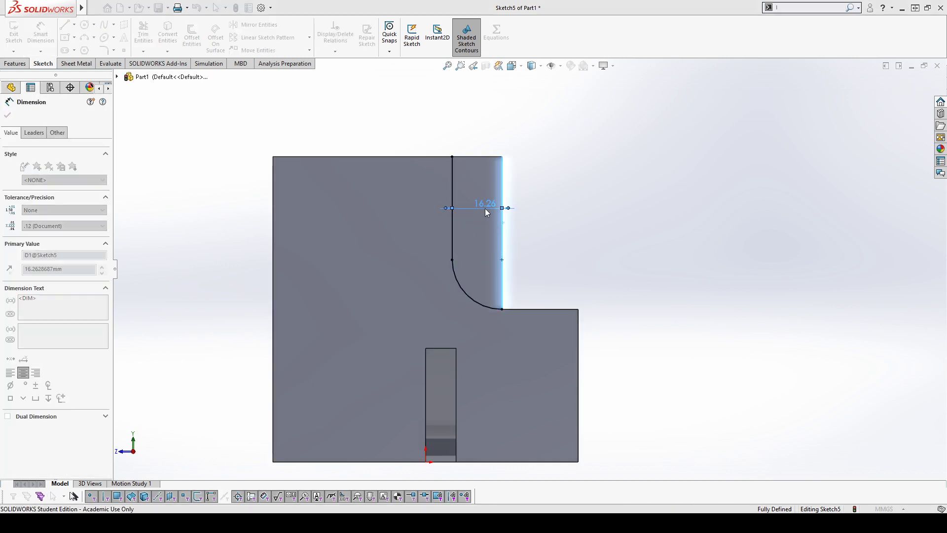
{"action": "key", "text": "Return"}
{"action": "scroll", "coordinate": [488, 199], "scroll_direction": "down", "scroll_amount": 1}
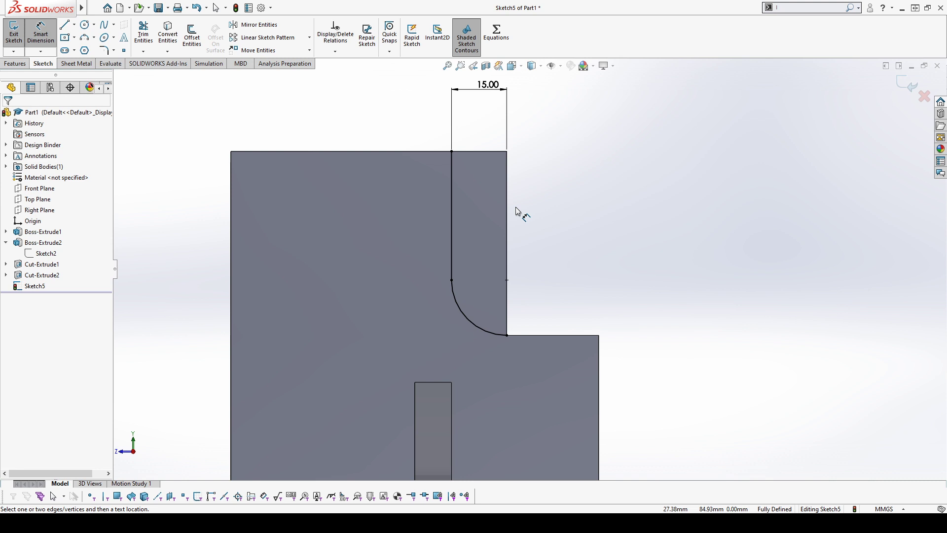
Finish the sketch and make a 5 mm blind extruded cut of the region between the curved profile and the upper block's vertical edge.
{"action": "middle_click_drag", "start_coordinate": [519, 205], "coordinate": [510, 229]}
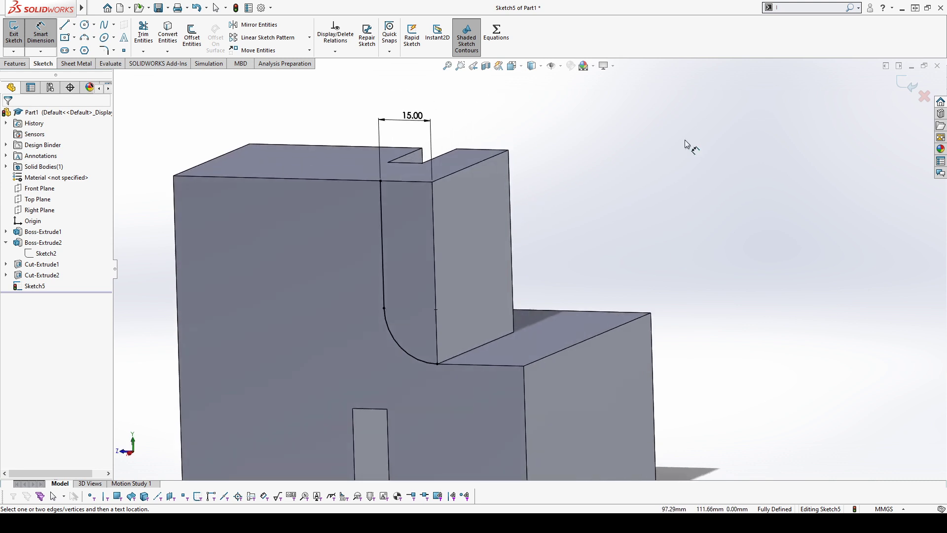
{"action": "middle_click_drag", "start_coordinate": [564, 185], "coordinate": [466, 205]}
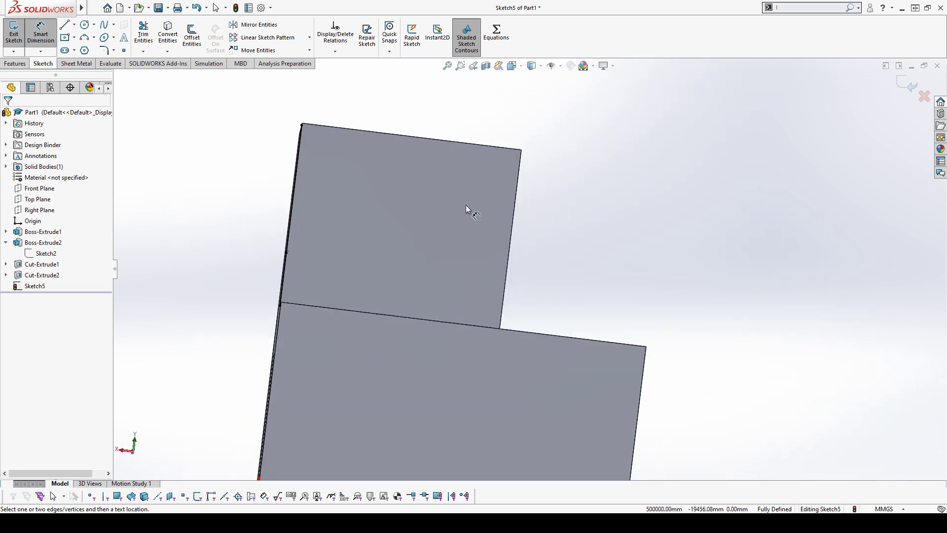
{"action": "middle_click_drag", "start_coordinate": [556, 190], "coordinate": [520, 227]}
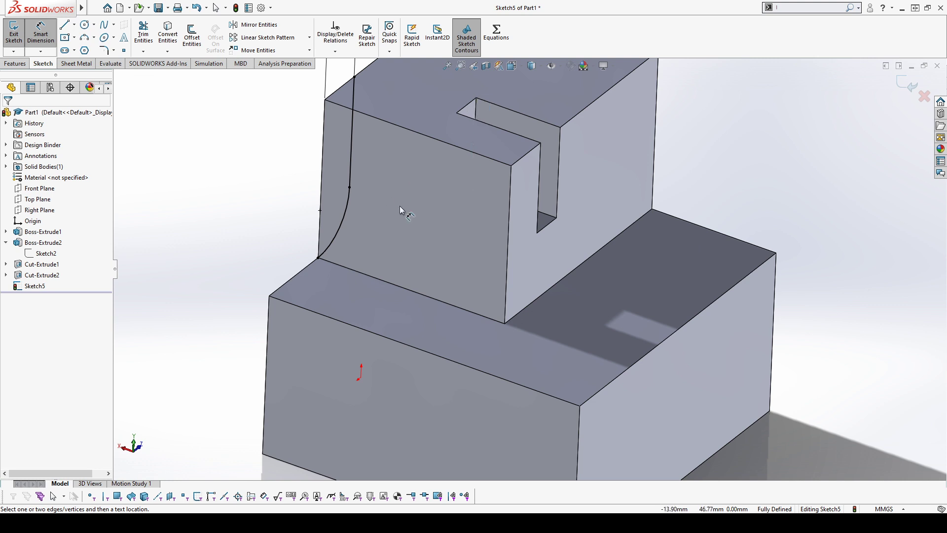
{"action": "mouse_move", "coordinate": [415, 193]}
{"action": "middle_mouse_down"}
{"action": "mouse_move", "coordinate": [476, 203]}
{"action": "mouse_move", "coordinate": [393, 204]}
{"action": "mouse_move", "coordinate": [456, 182]}
{"action": "mouse_move", "coordinate": [531, 191]}
{"action": "middle_mouse_up"}
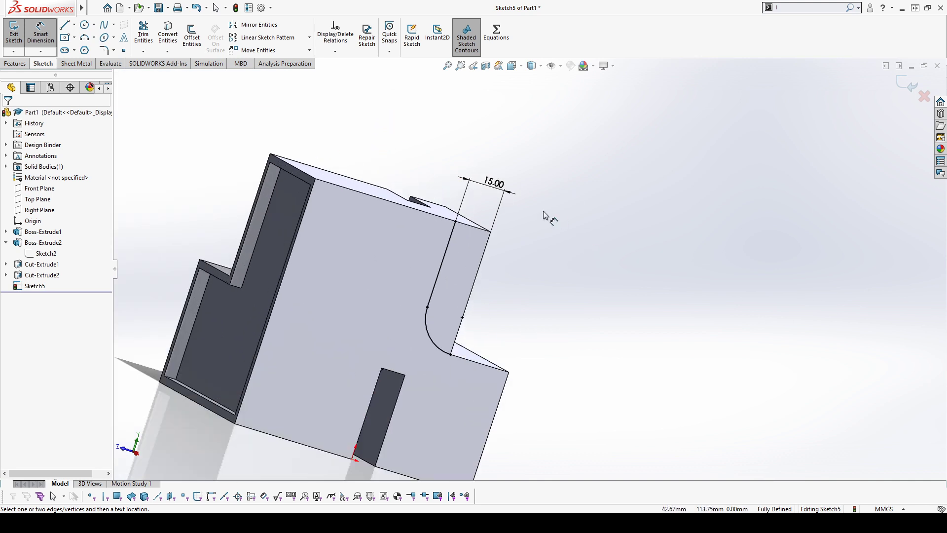
{"action": "mouse_move", "coordinate": [687, 283]}
{"action": "middle_mouse_down"}
{"action": "mouse_move", "coordinate": [541, 278]}
{"action": "mouse_move", "coordinate": [575, 220]}
{"action": "mouse_move", "coordinate": [640, 218]}
{"action": "mouse_move", "coordinate": [623, 232]}
{"action": "mouse_move", "coordinate": [516, 252]}
{"action": "mouse_move", "coordinate": [576, 276]}
{"action": "middle_mouse_up"}
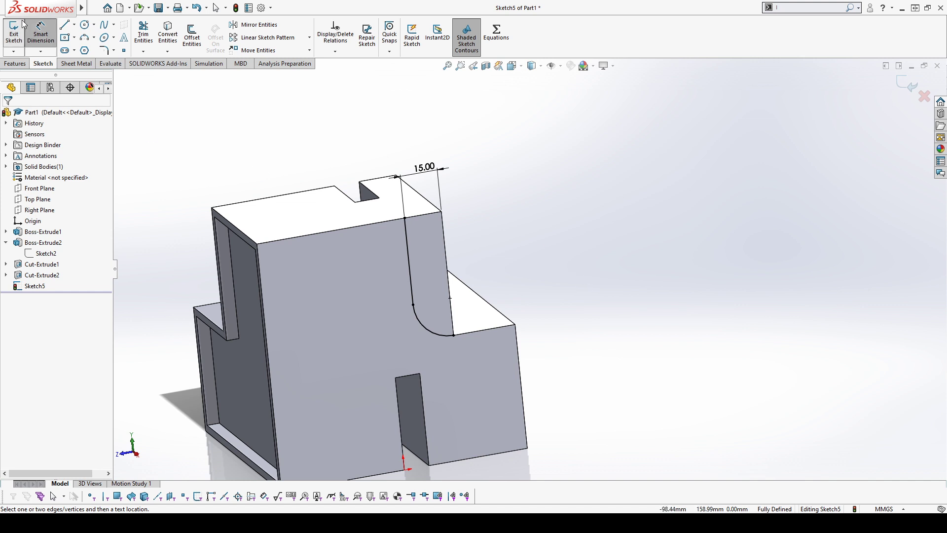
{"action": "left_click", "coordinate": [13, 33]}
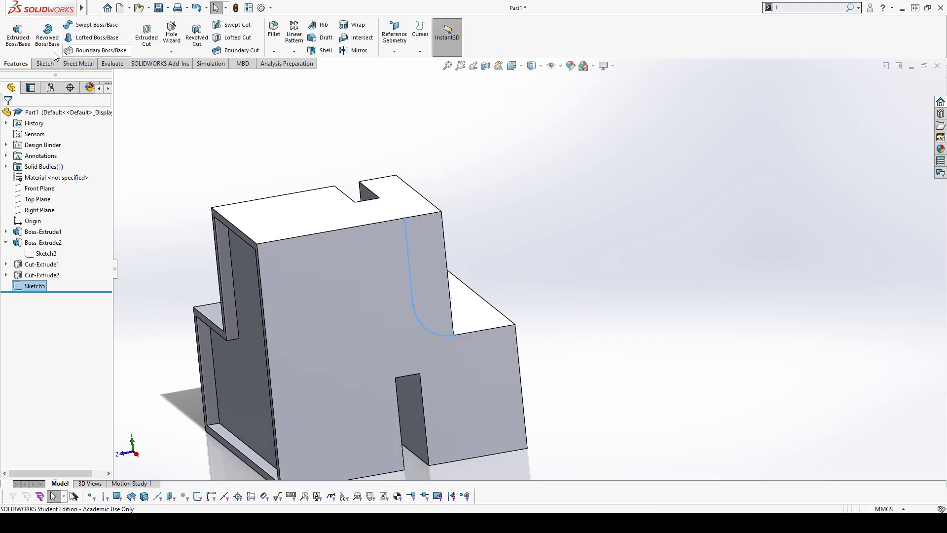
{"action": "left_click", "coordinate": [149, 44]}
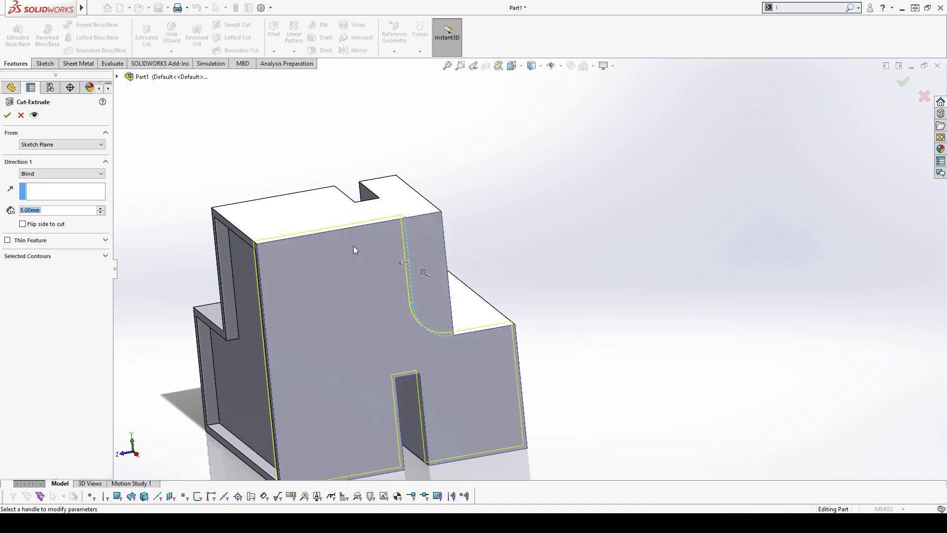
{"action": "scroll", "coordinate": [444, 334], "scroll_direction": "up", "scroll_amount": 1}
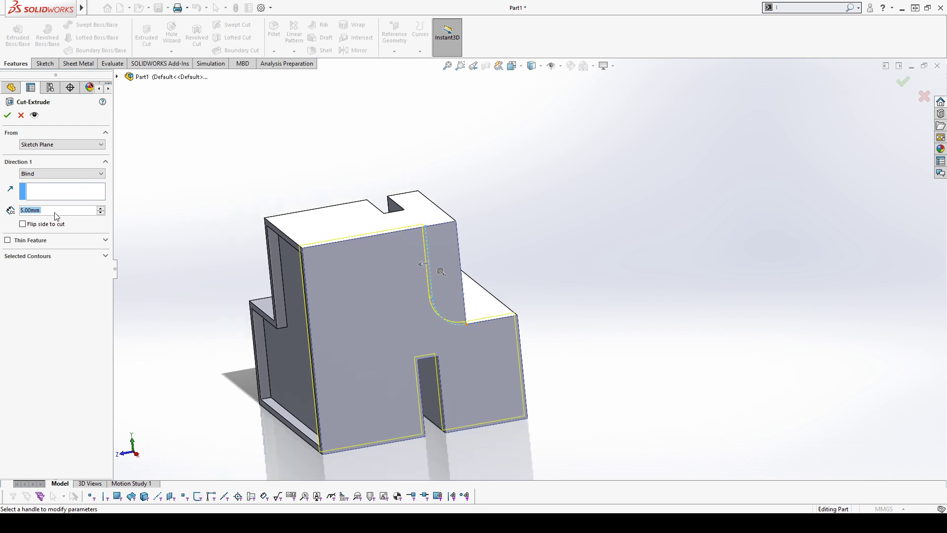
{"action": "left_click", "coordinate": [46, 256]}
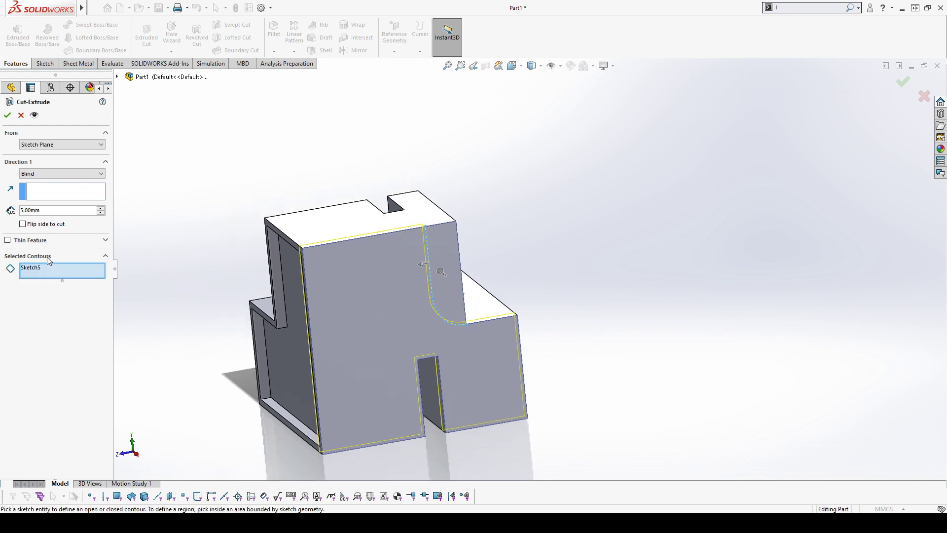
{"action": "left_click", "coordinate": [449, 268]}
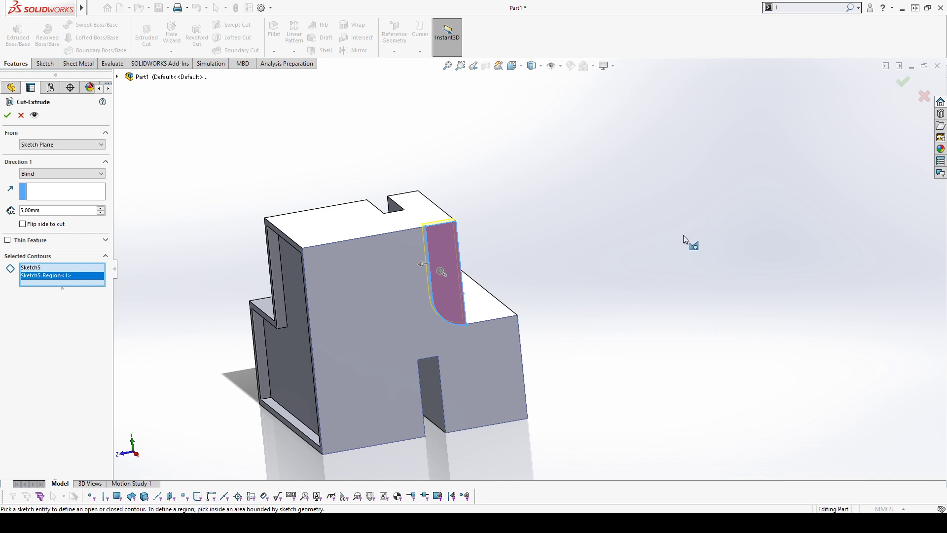
{"action": "left_click", "coordinate": [7, 115]}
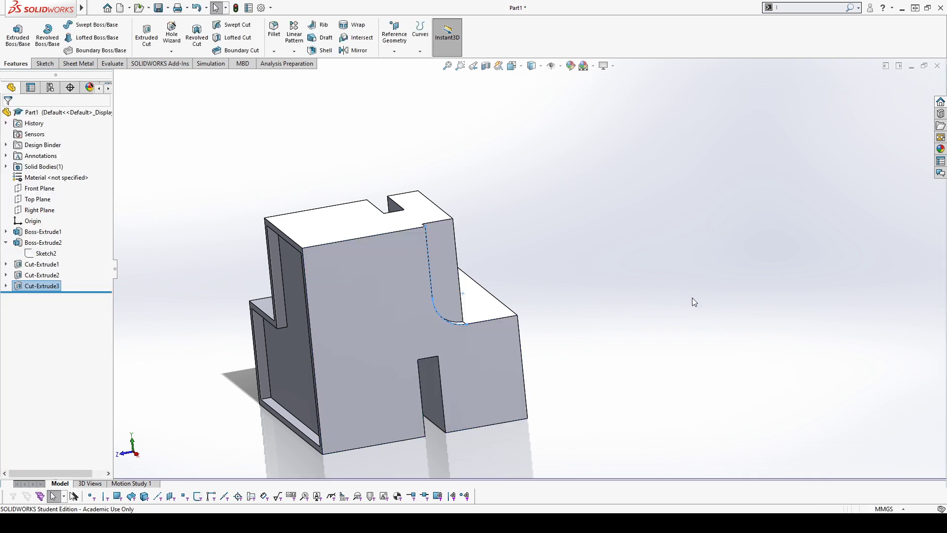
Examine the new curved-corner cut and the stepped block's other cuts from several sides.
{"action": "left_click", "coordinate": [602, 279]}
{"action": "middle_click_drag", "start_coordinate": [600, 279], "coordinate": [488, 328]}
{"action": "scroll", "coordinate": [345, 345], "scroll_direction": "down", "scroll_amount": 2}
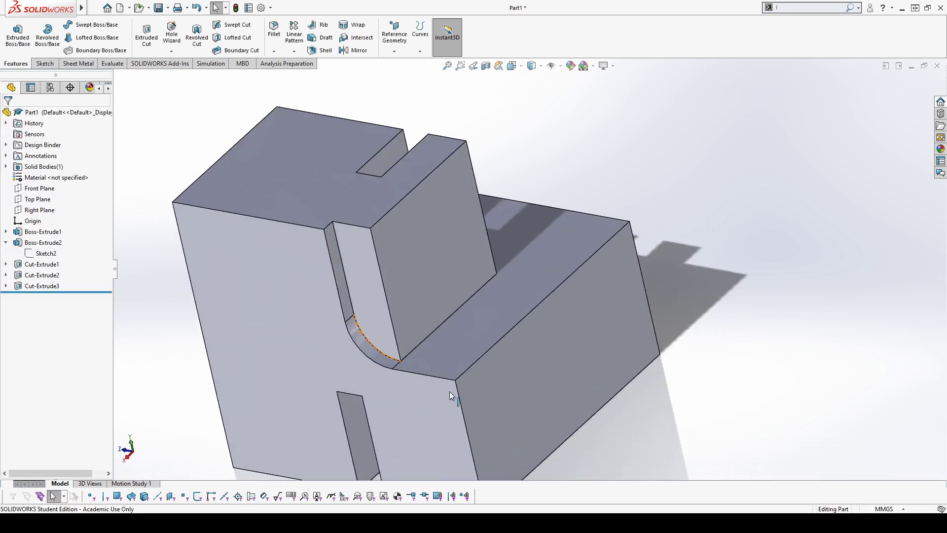
{"action": "scroll", "coordinate": [365, 318], "scroll_direction": "up", "scroll_amount": 4}
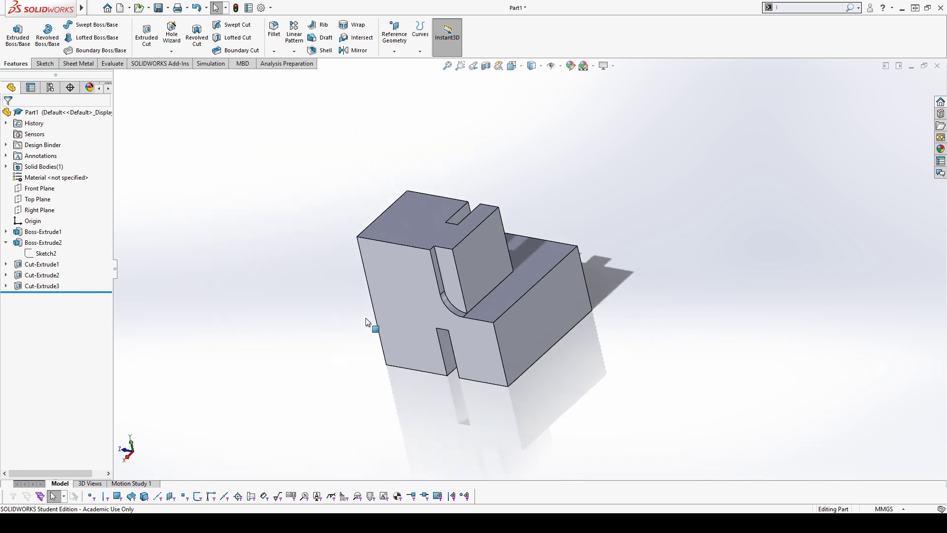
{"action": "middle_click_drag", "start_coordinate": [367, 322], "coordinate": [421, 434]}
{"action": "scroll", "coordinate": [514, 339], "scroll_direction": "up", "scroll_amount": 4}
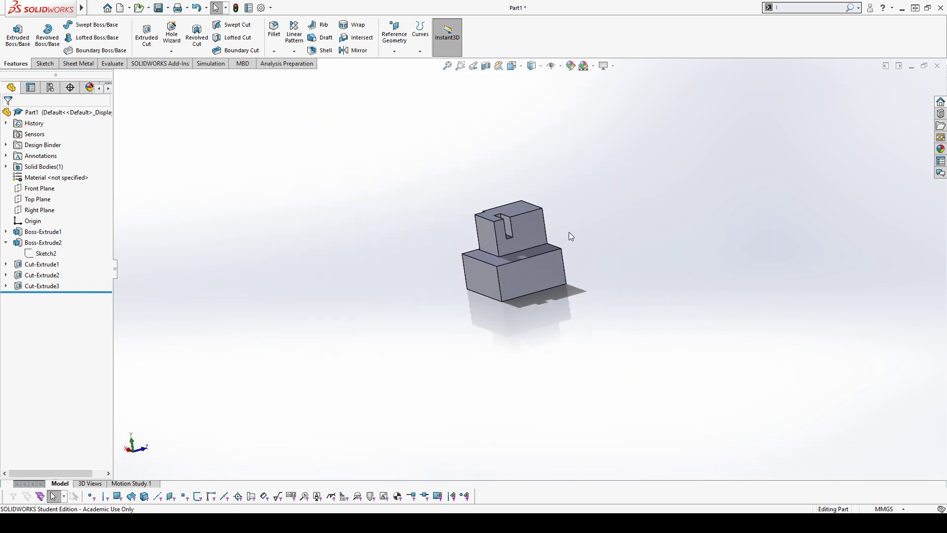
{"action": "scroll", "coordinate": [495, 251], "scroll_direction": "down", "scroll_amount": 6}
{"action": "middle_click_drag", "start_coordinate": [416, 247], "coordinate": [318, 302]}
{"action": "scroll", "coordinate": [424, 287], "scroll_direction": "up", "scroll_amount": 4}
{"action": "scroll", "coordinate": [566, 265], "scroll_direction": "down", "scroll_amount": 2}
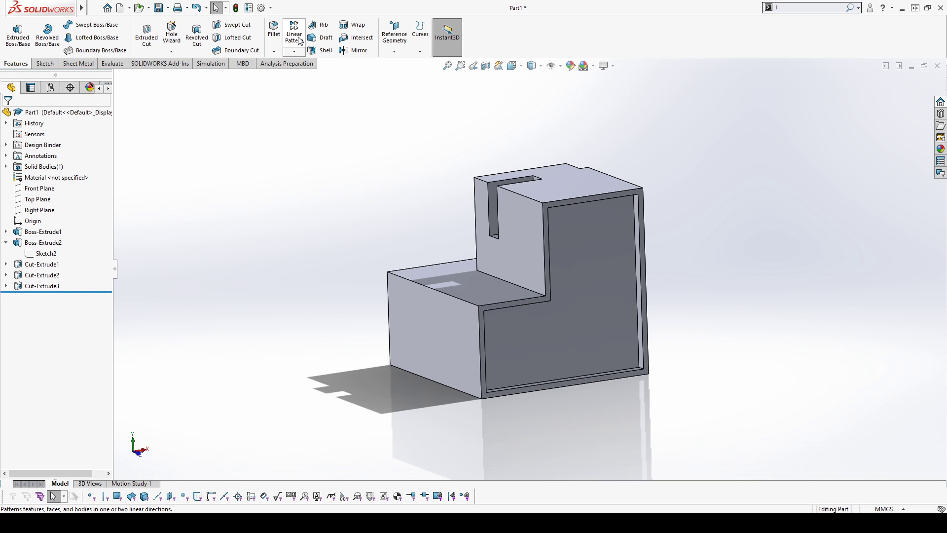
{"action": "left_click", "coordinate": [44, 63]}
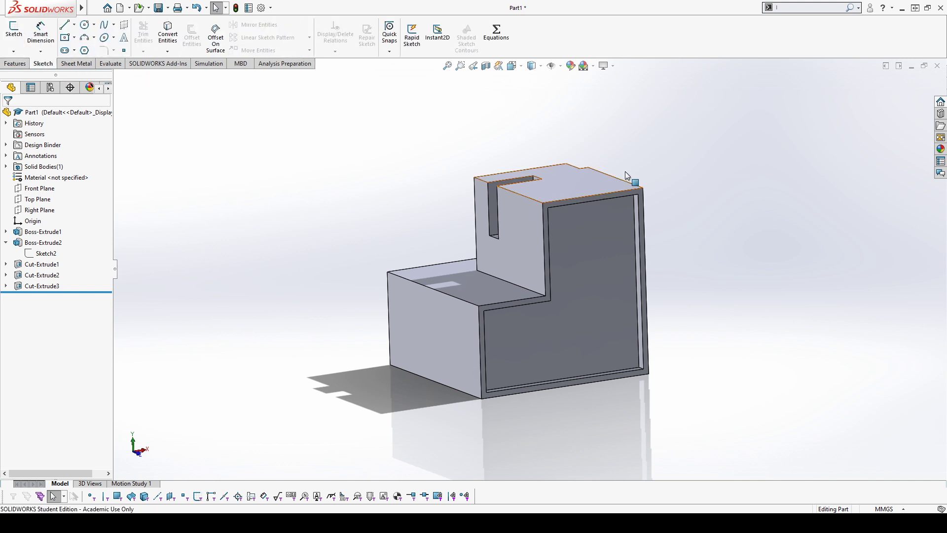